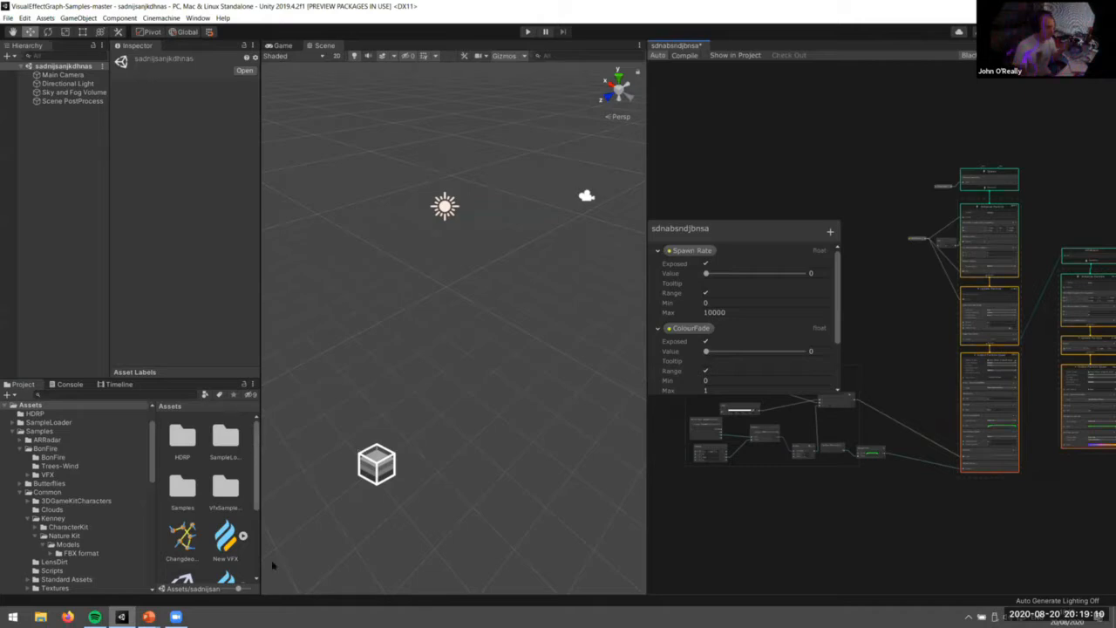
click(110, 204)
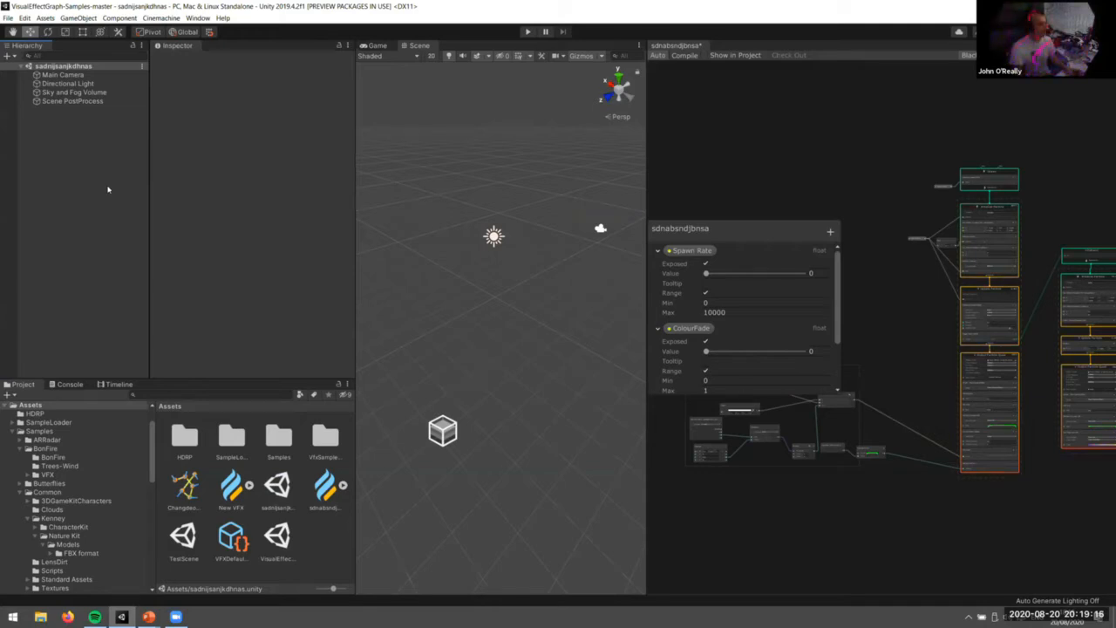
right_click(17, 188)
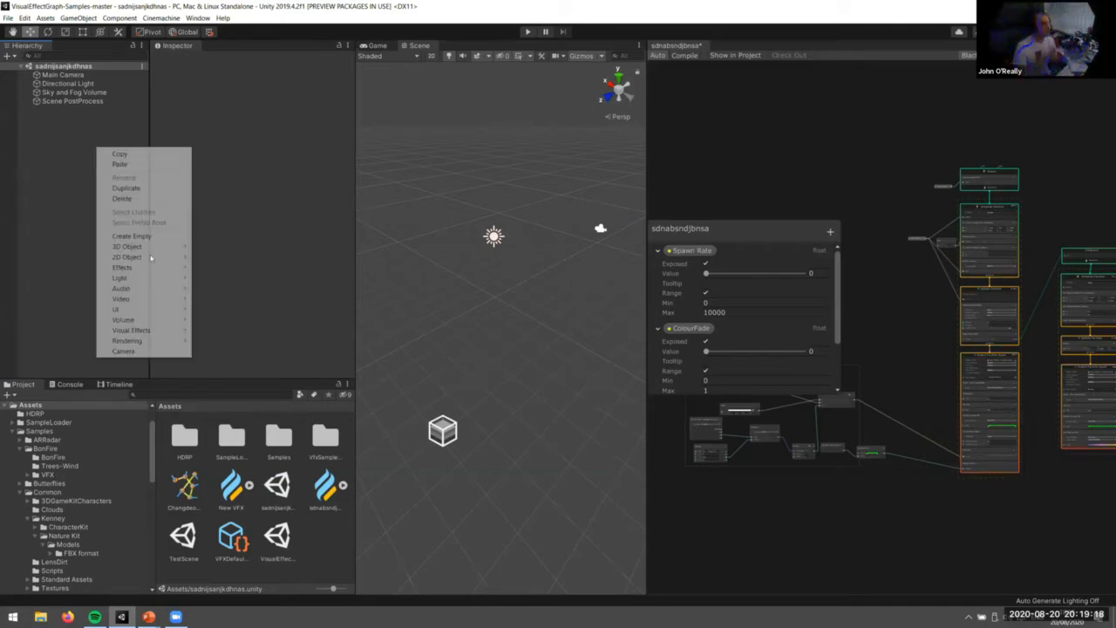
mouse_move(154, 268)
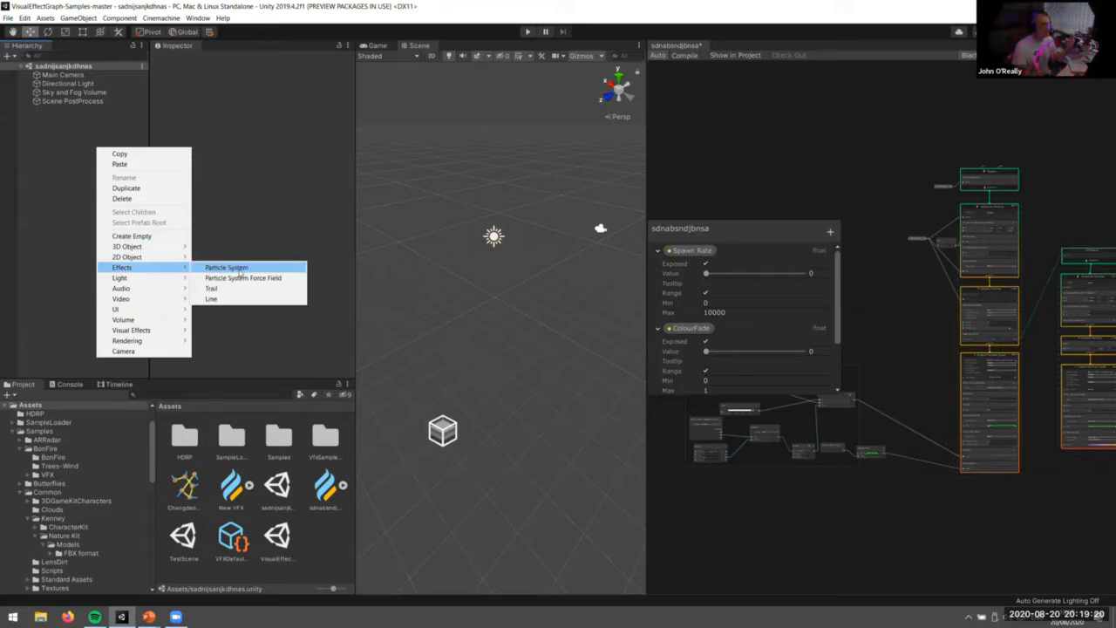
click(97, 140)
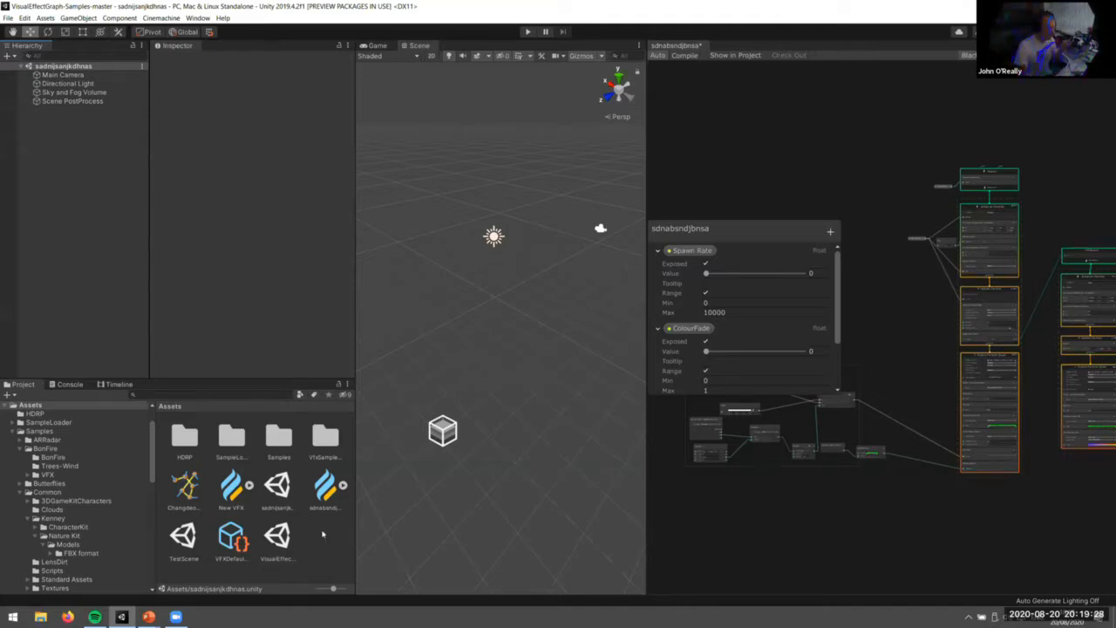
Create a Visual Effect Graph asset in the Assets folder and name it hshbdhfdbsad
right_click(323, 533)
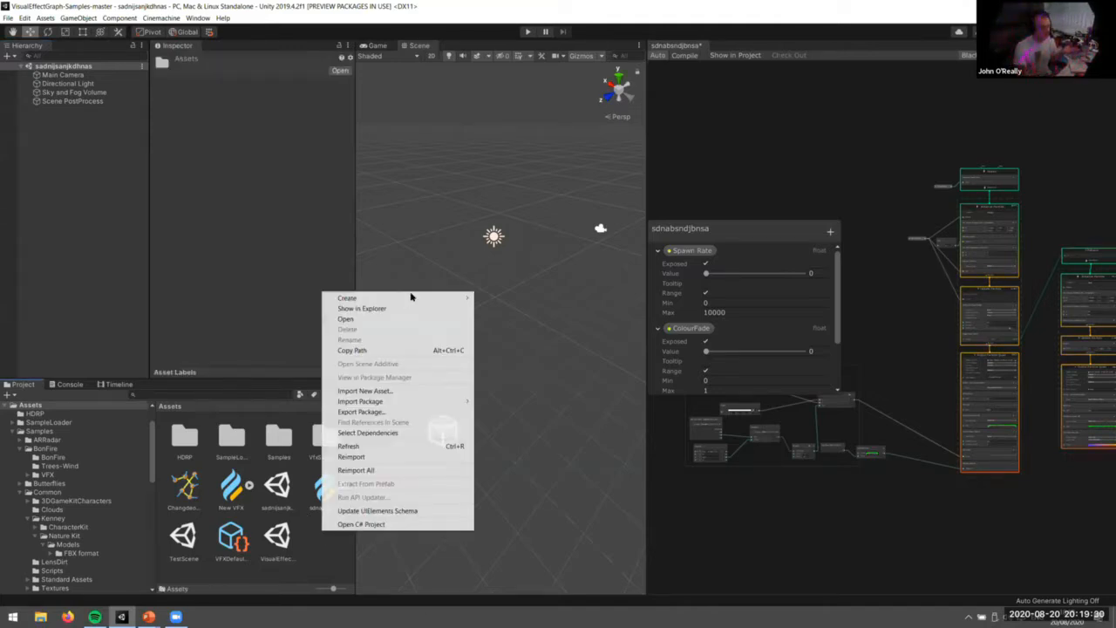
mouse_move(407, 298)
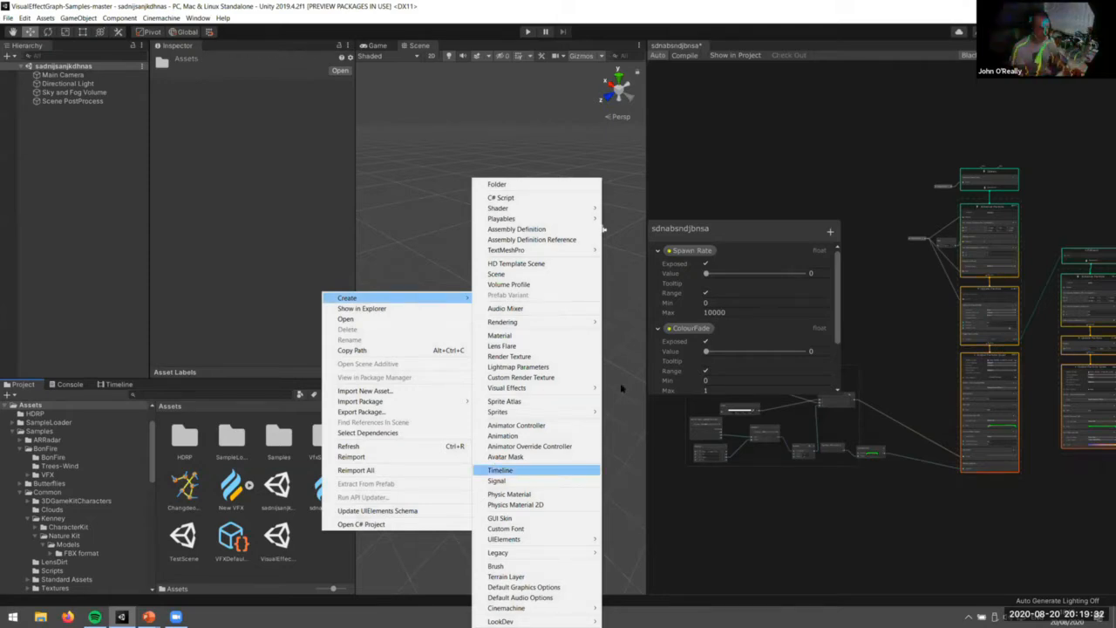
mouse_move(541, 389)
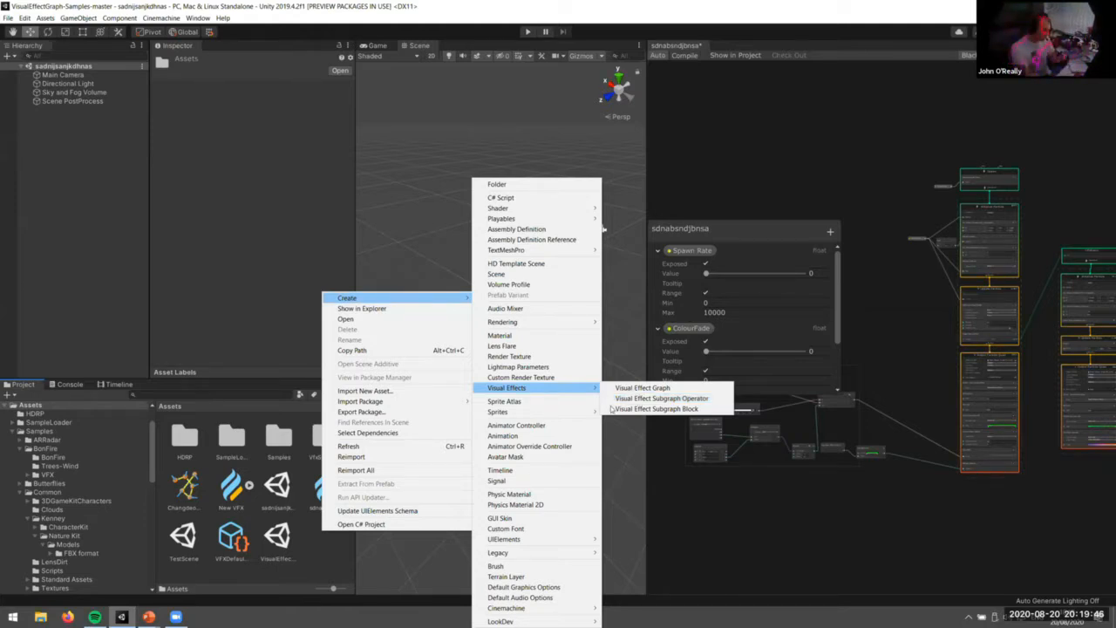
click(611, 409)
text(hahjsdhhd)
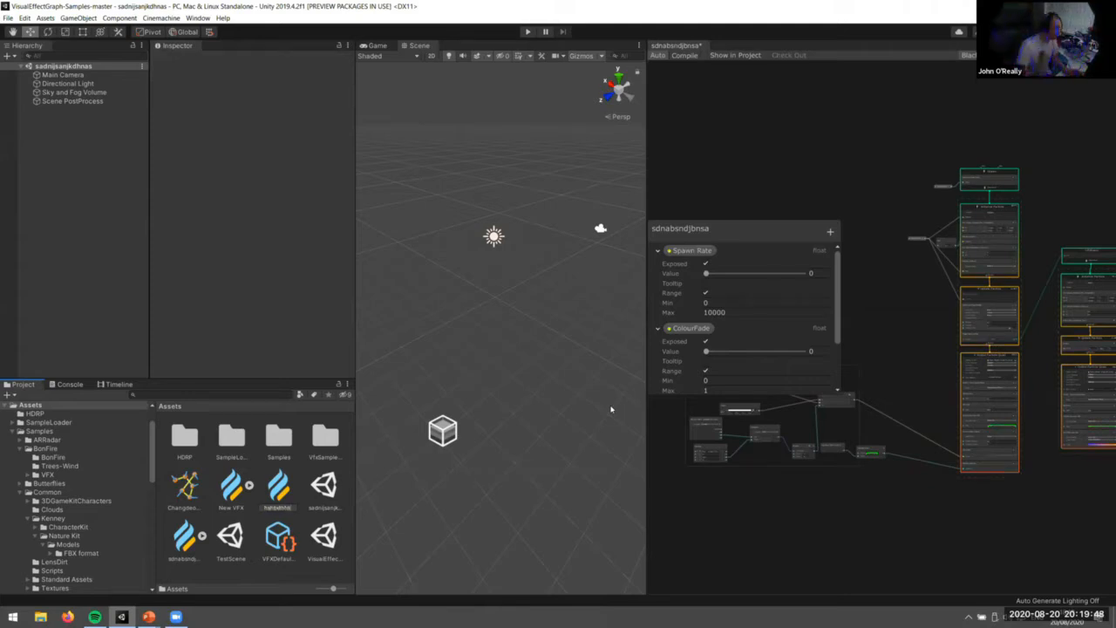
text(iwei)
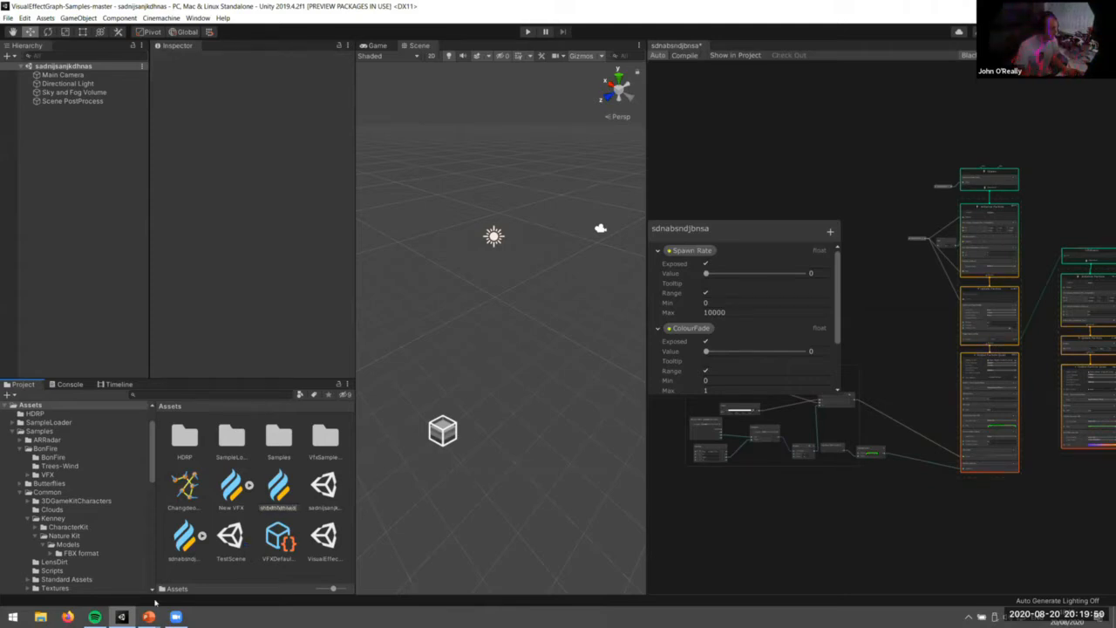
Switch to PowerPoint and close the Visual Effect Graph presentation and its slide show
mouse_move(148, 616)
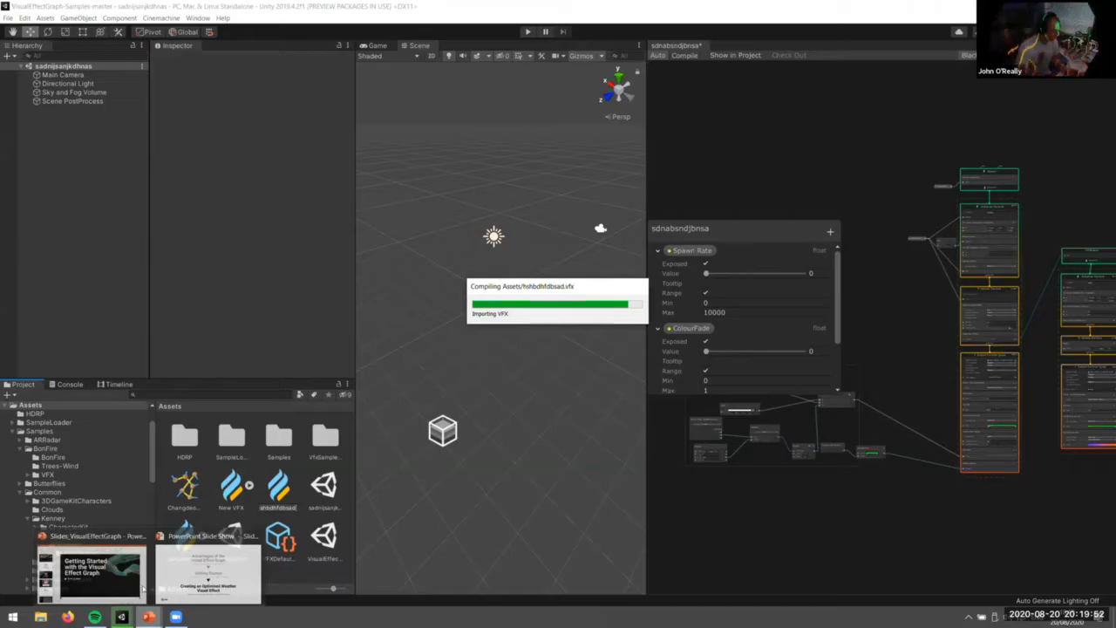
click(142, 589)
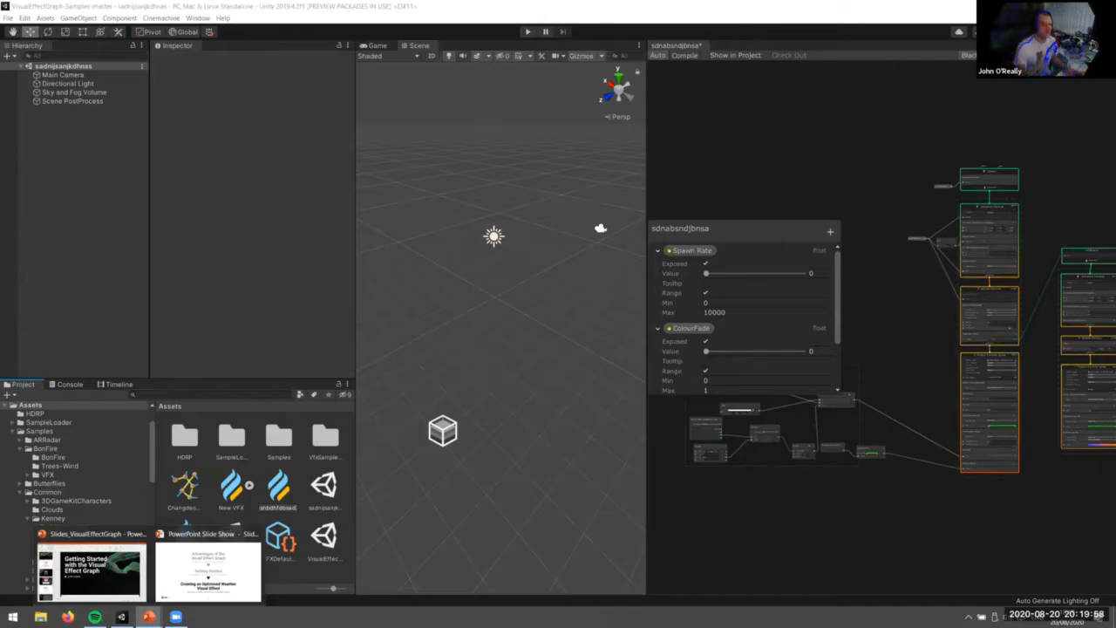
click(166, 587)
key(Escape)
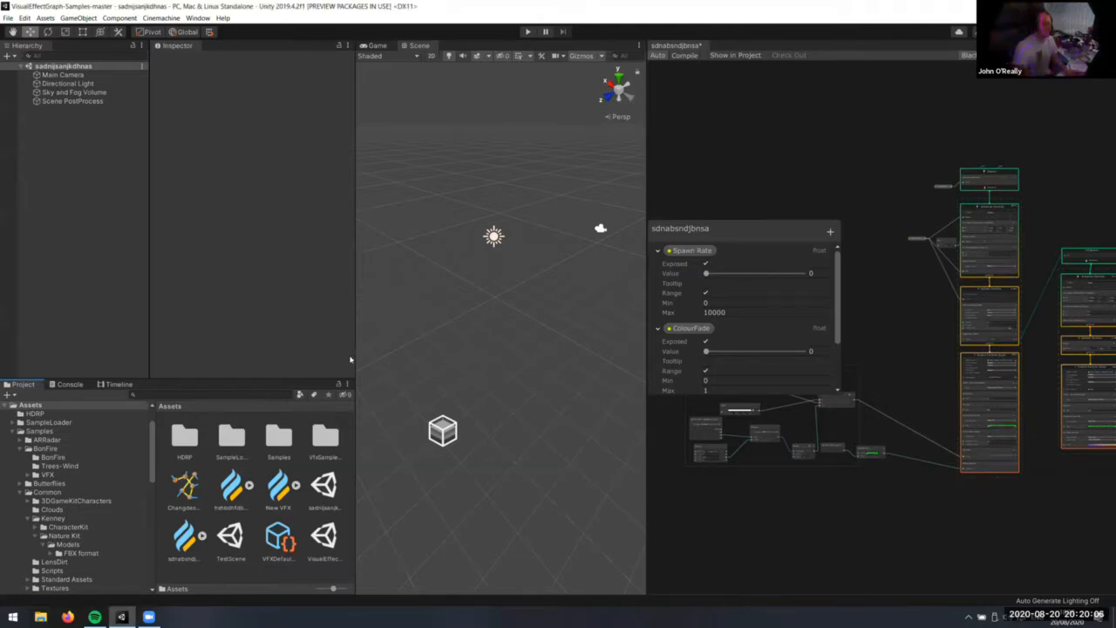
Place the hshbdhfdbsad visual effect in the scene at position 0, 0, 0 and view its particles up close
right_drag(496, 362, 495, 362)
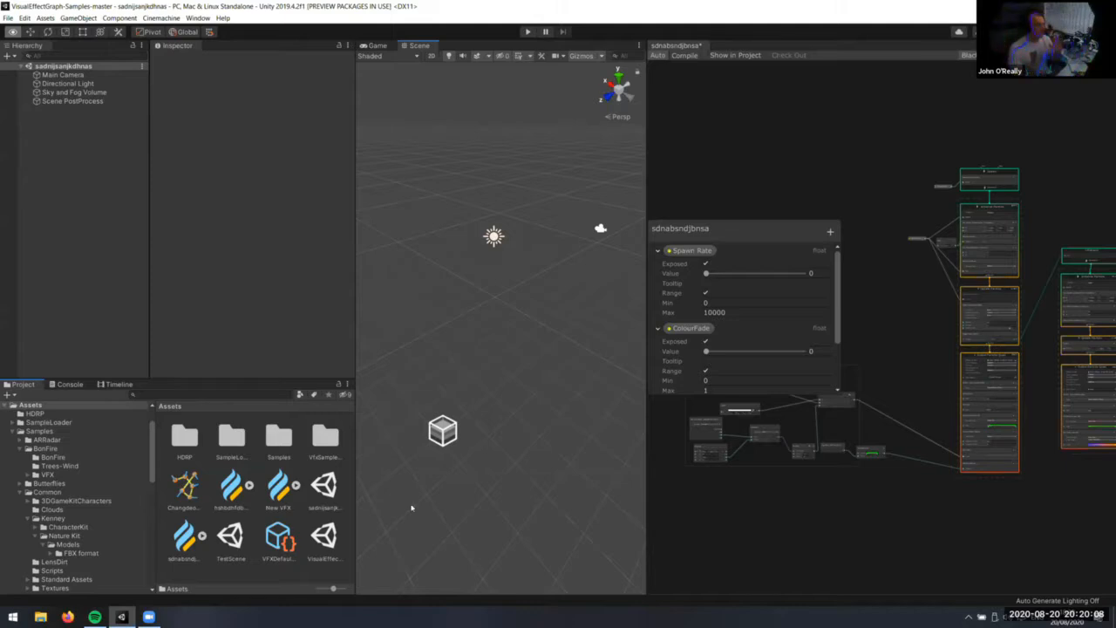
right_drag(411, 507, 299, 542)
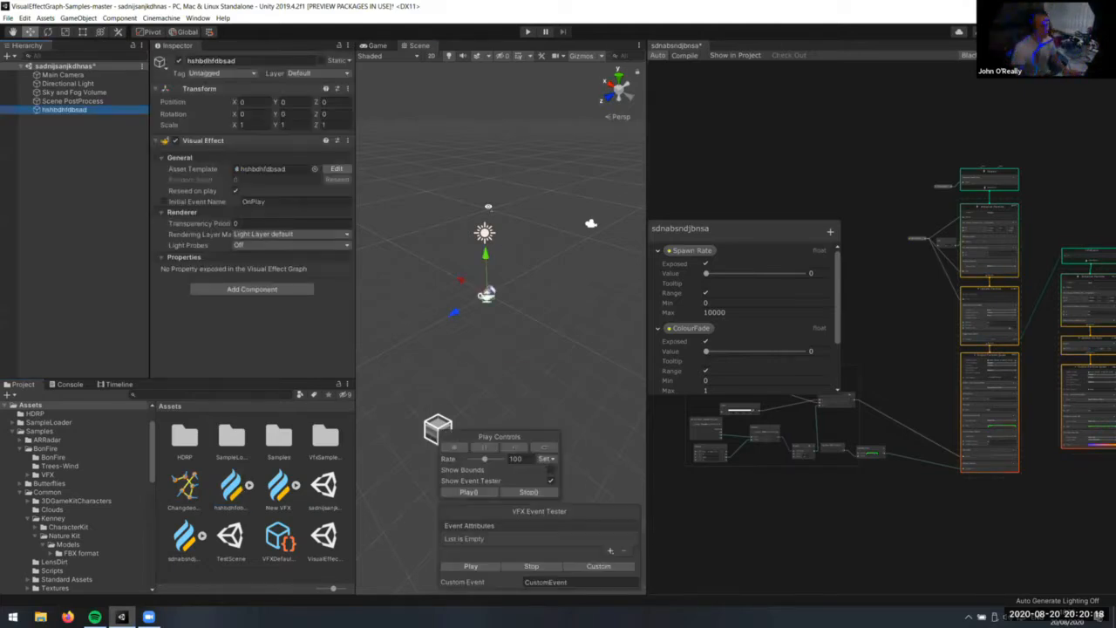
right_drag(489, 206, 598, 225)
scroll(599, 224, up, 5)
scroll(572, 259, up, 5)
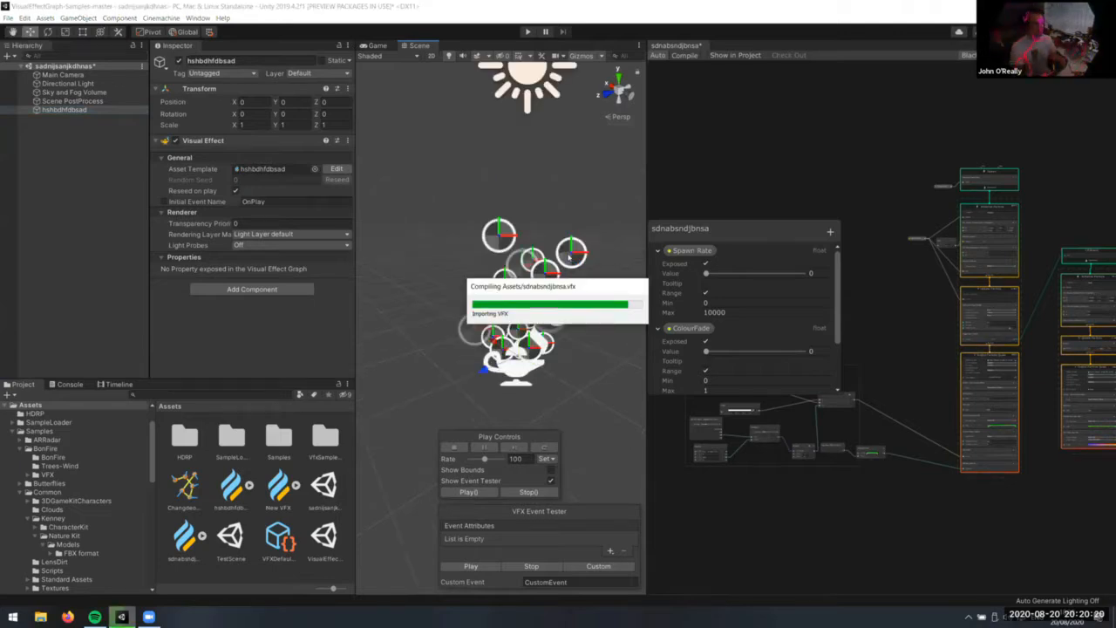
key(shift+space)
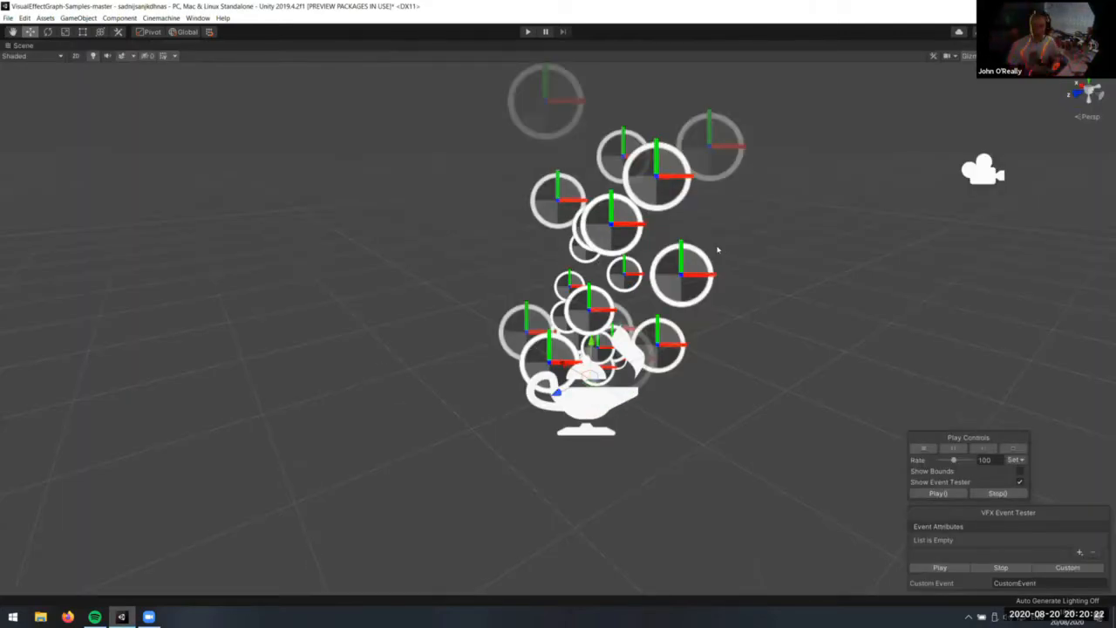
right_drag(718, 251, 738, 240)
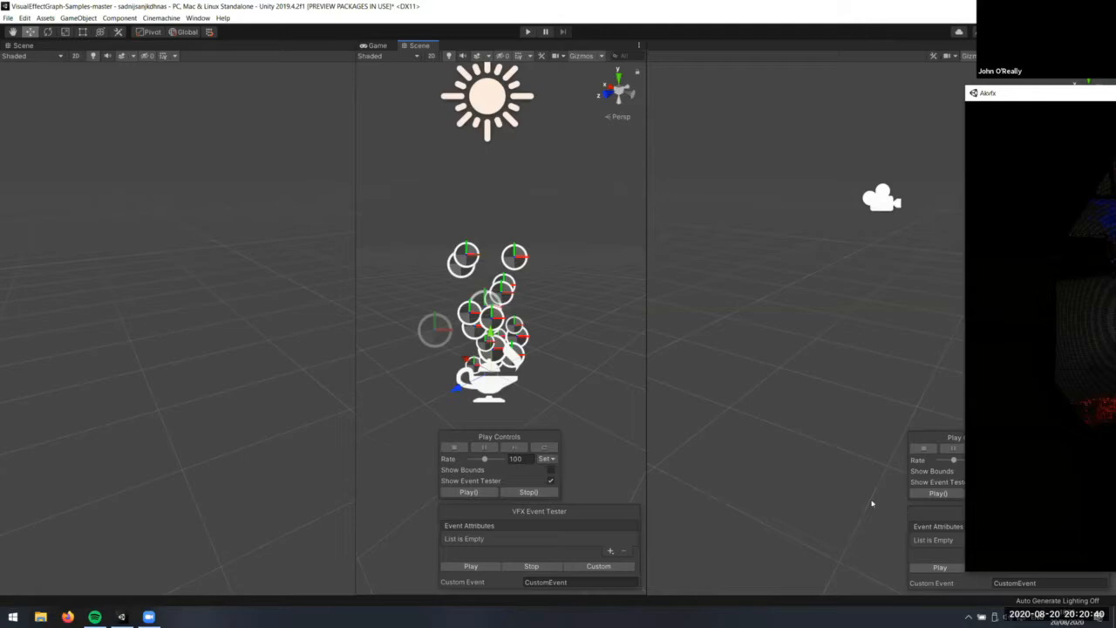
click(247, 593)
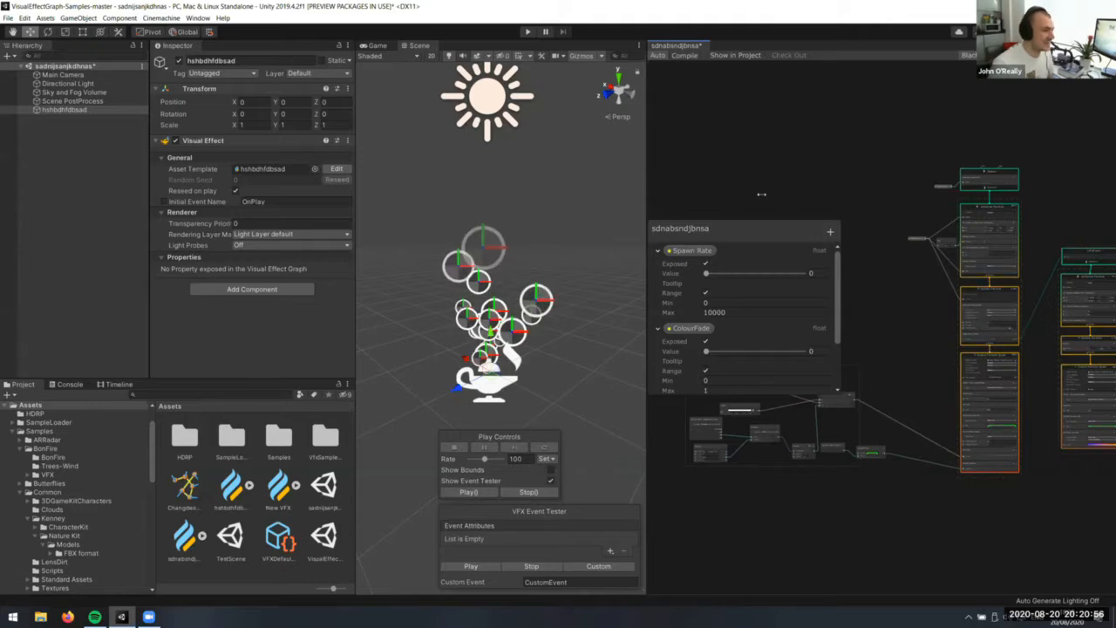
Open the hshbdhfdbsad asset's graph for editing and hide the Blackboard covering its nodes
drag(761, 194, 750, 195)
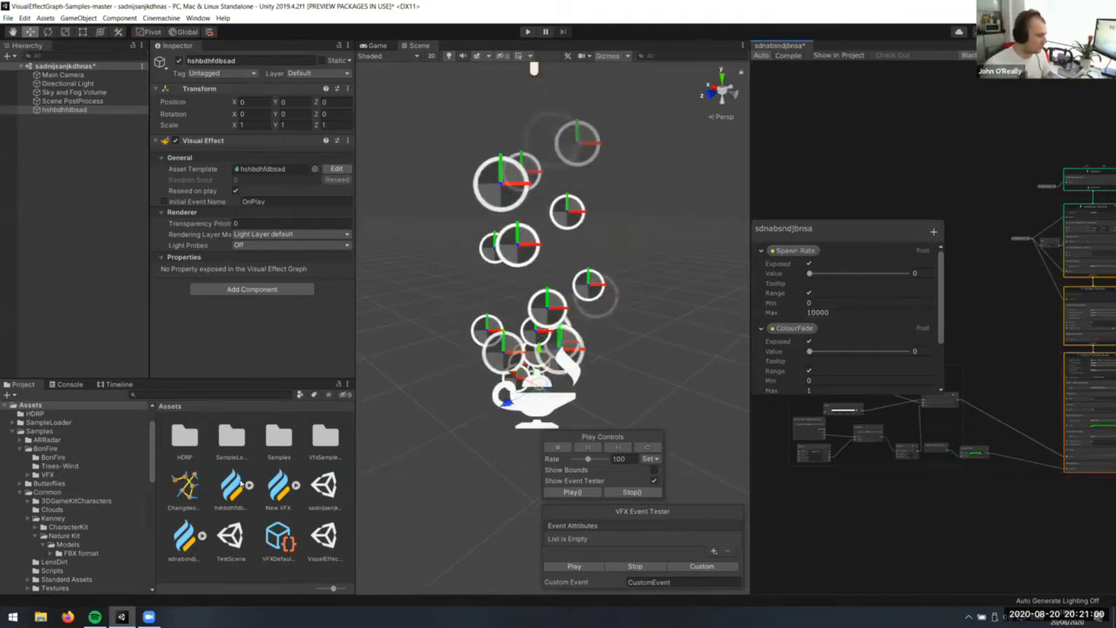
click(231, 486)
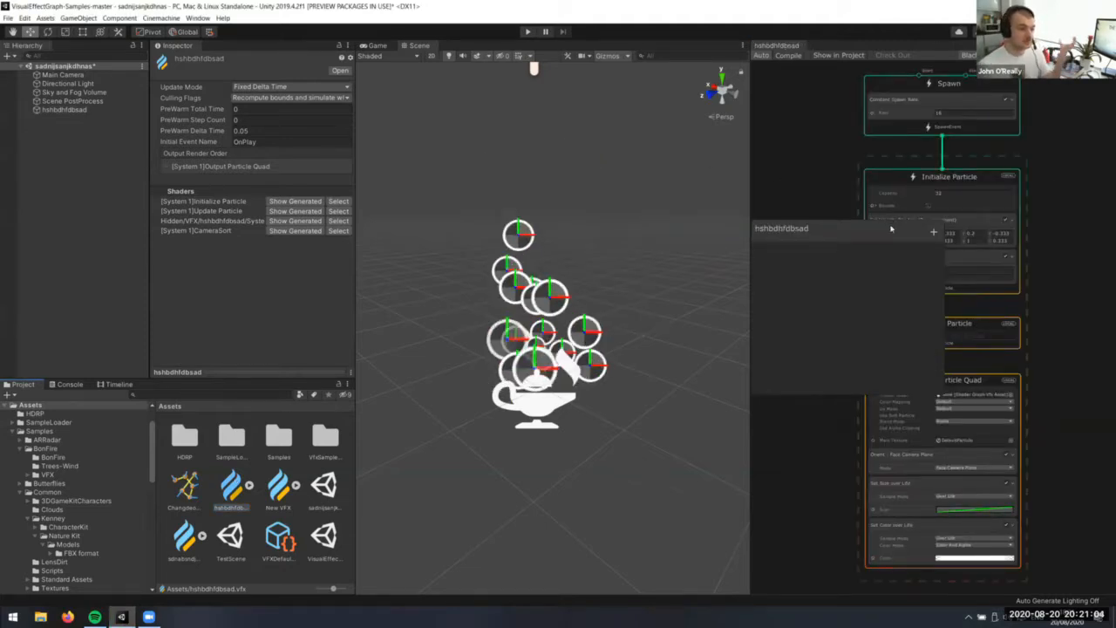
drag(891, 229, 939, 161)
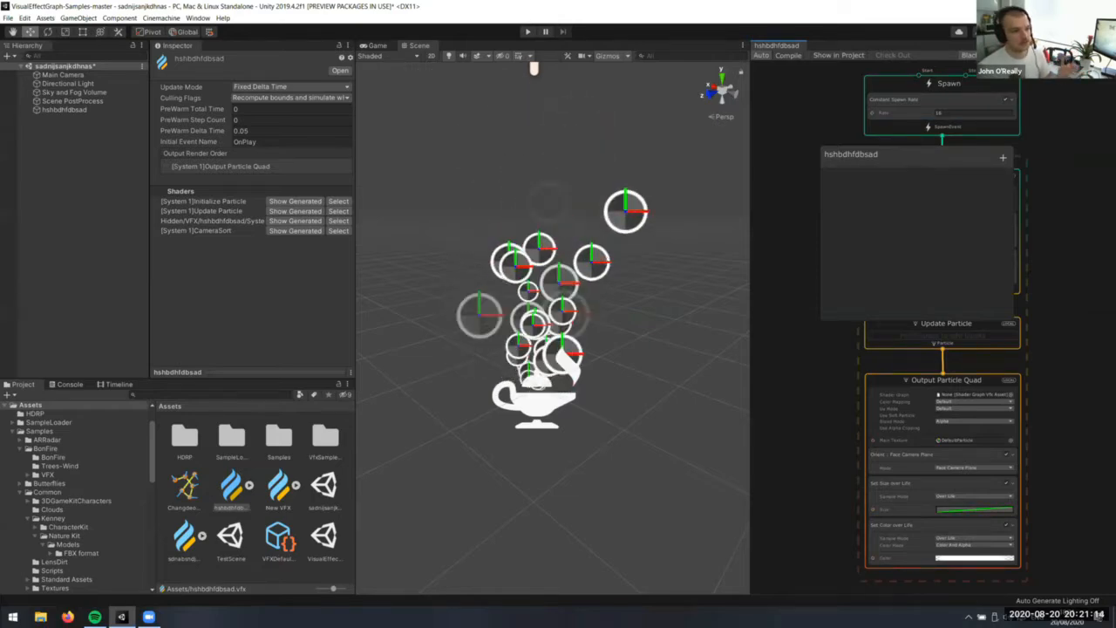
scroll(786, 174, up, 1)
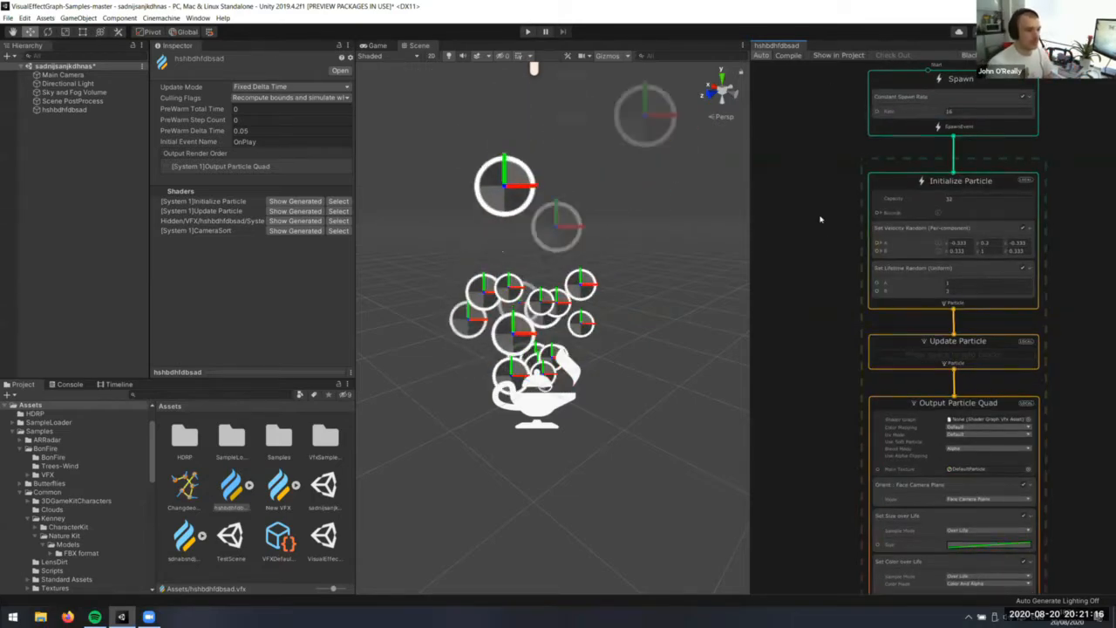
right_click(795, 183)
click(805, 251)
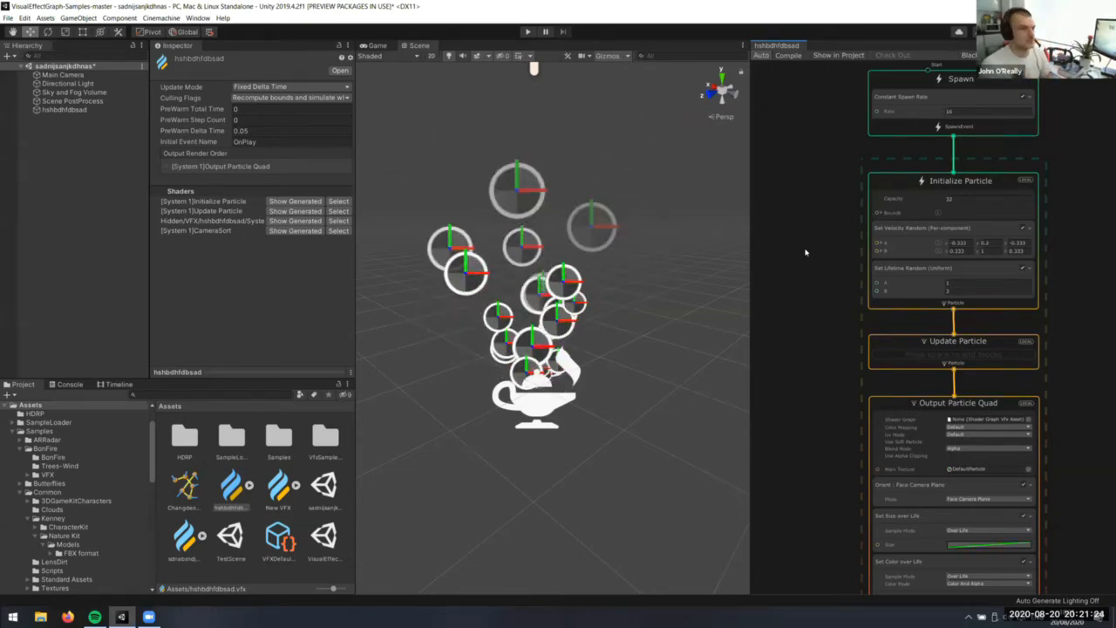
right_click(927, 188)
click(912, 132)
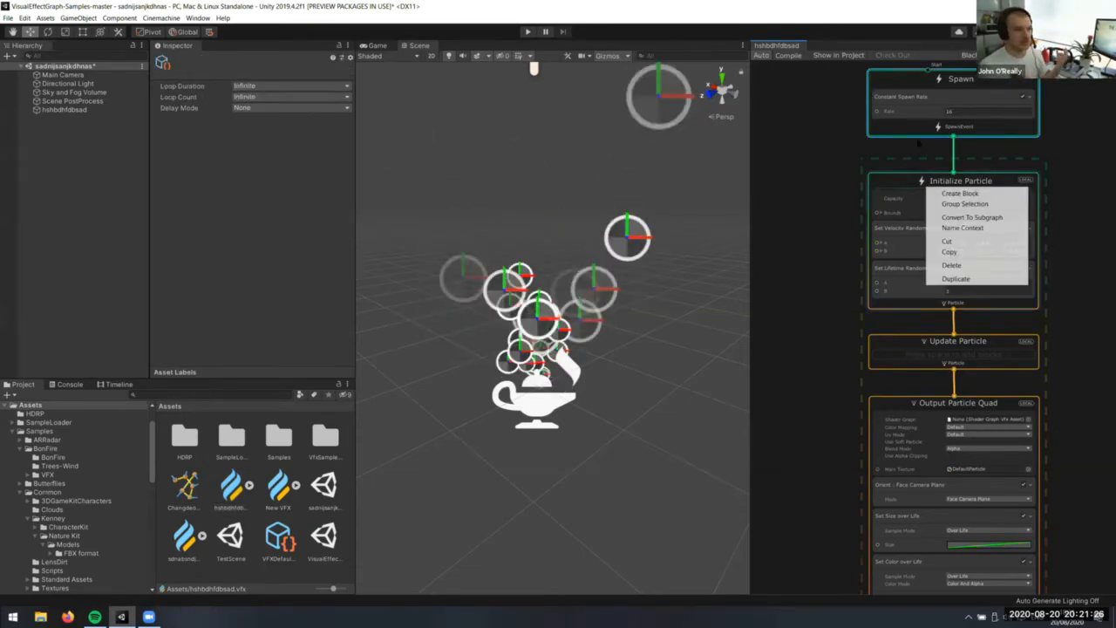
scroll(984, 156, up, 4)
right_click(997, 283)
key(Escape)
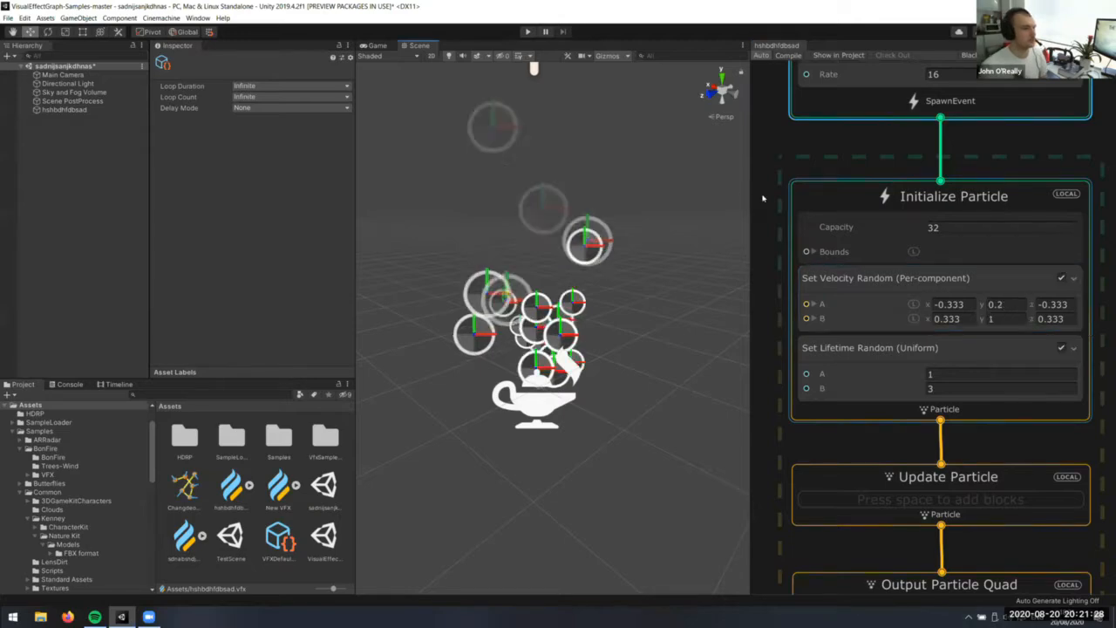
Enlarge the graph view and examine the Spawn, Initialize Particle, Update Particle and Output Particle Quad contexts
drag(751, 224, 591, 222)
middle_drag(824, 142, 960, 168)
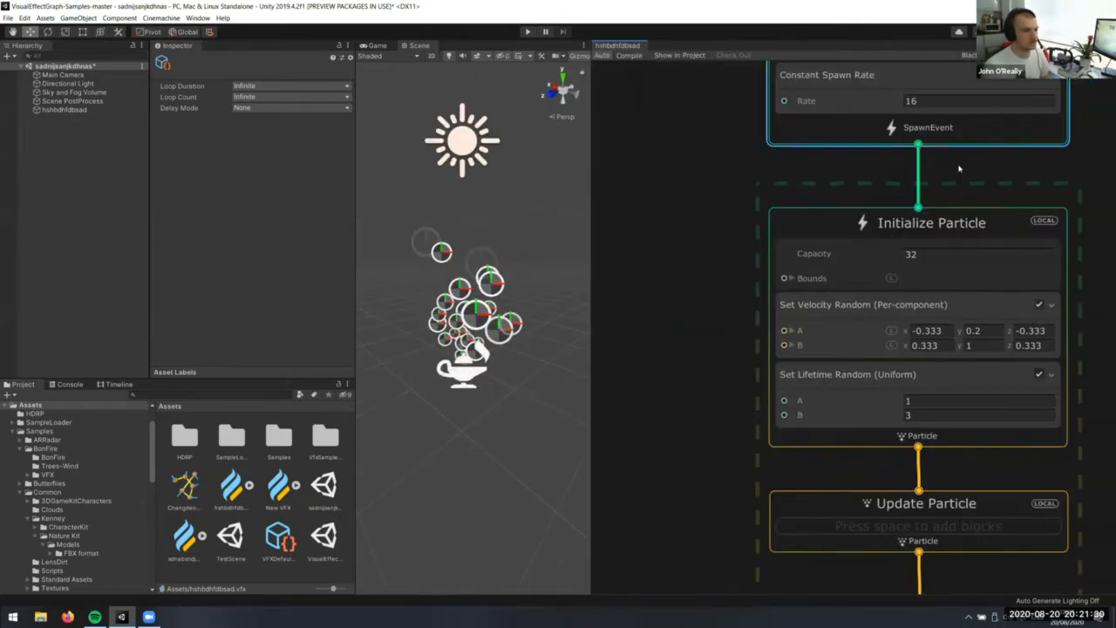
scroll(686, 357, down, 1)
middle_drag(726, 220, 756, 274)
scroll(754, 275, down, 3)
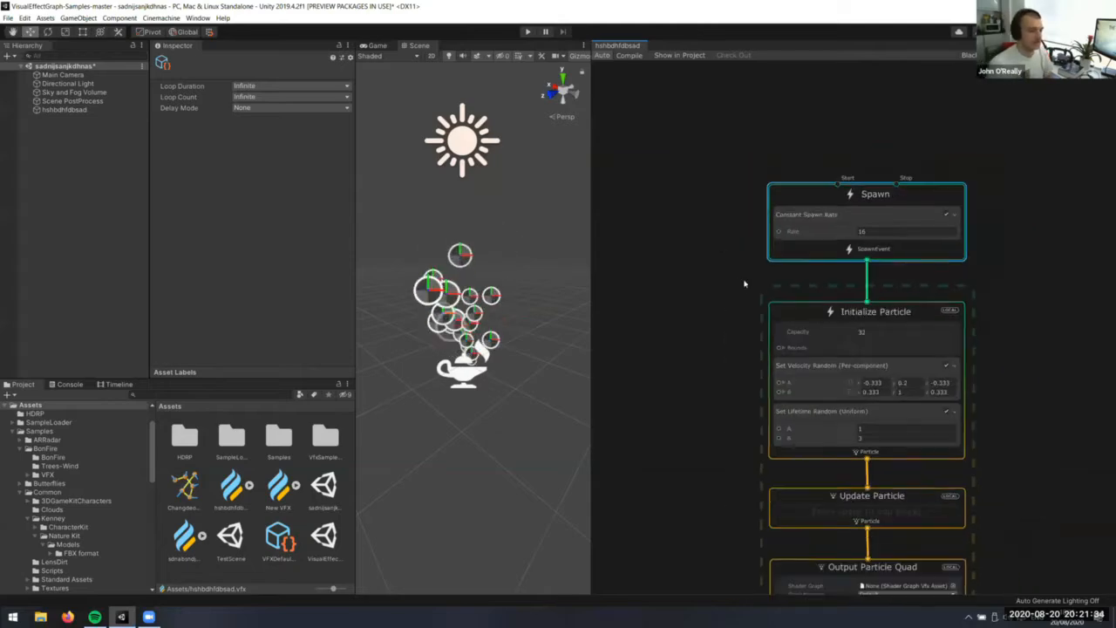
scroll(773, 329, up, 4)
scroll(726, 342, down, 2)
middle_drag(710, 316, 707, 209)
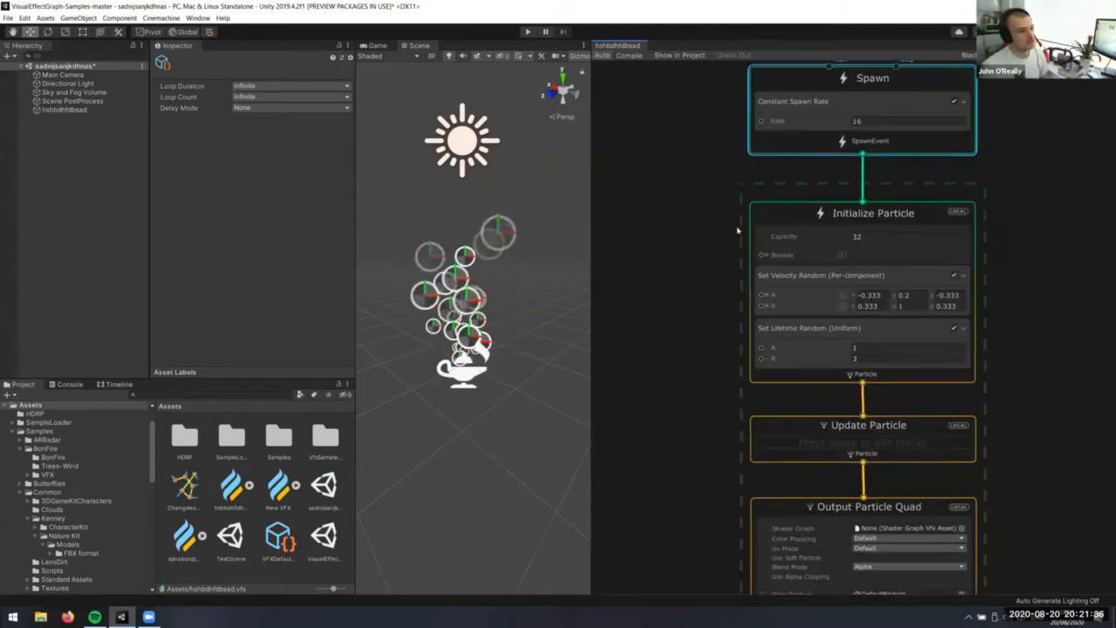
middle_drag(786, 255, 875, 276)
scroll(875, 275, up, 3)
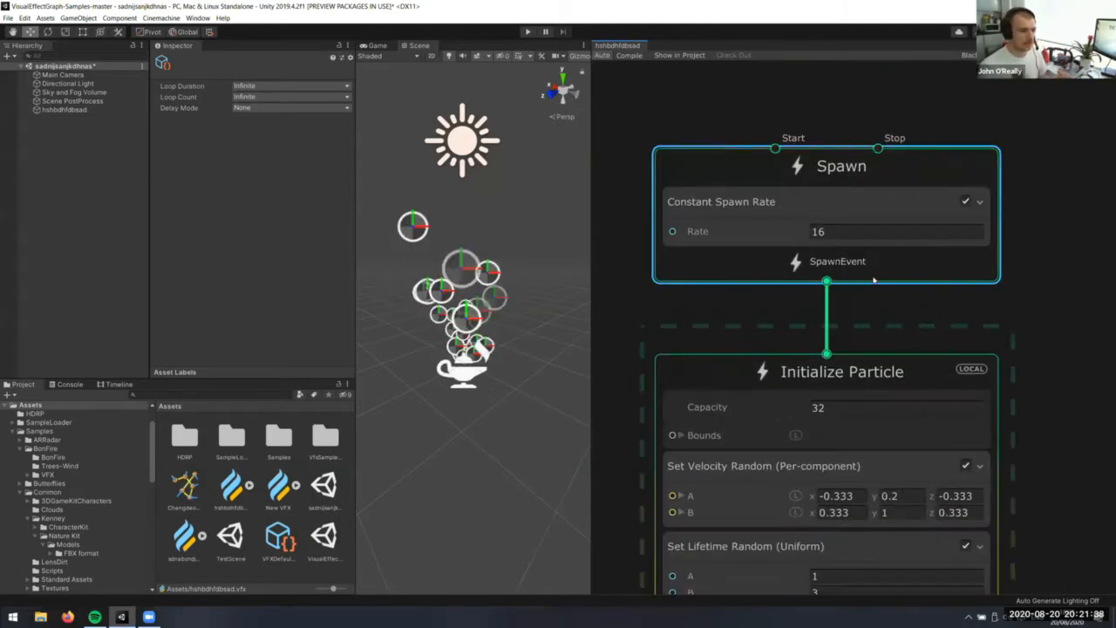
scroll(879, 277, down, 2)
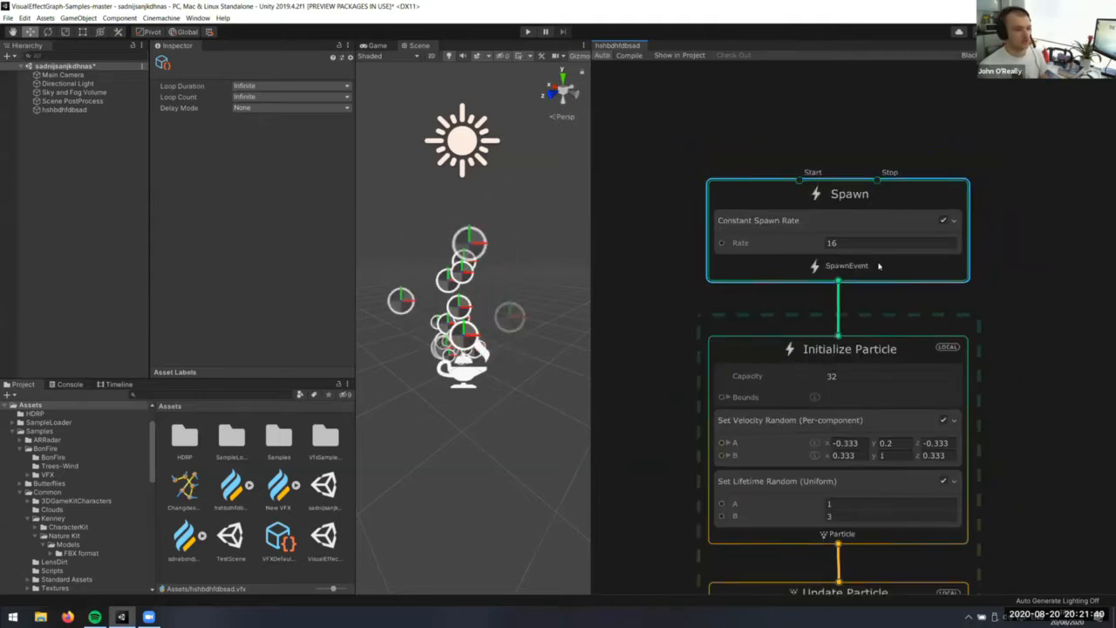
Add a Periodic Burst block to the Spawn context and disable its Constant Spawn Rate block
key(space)
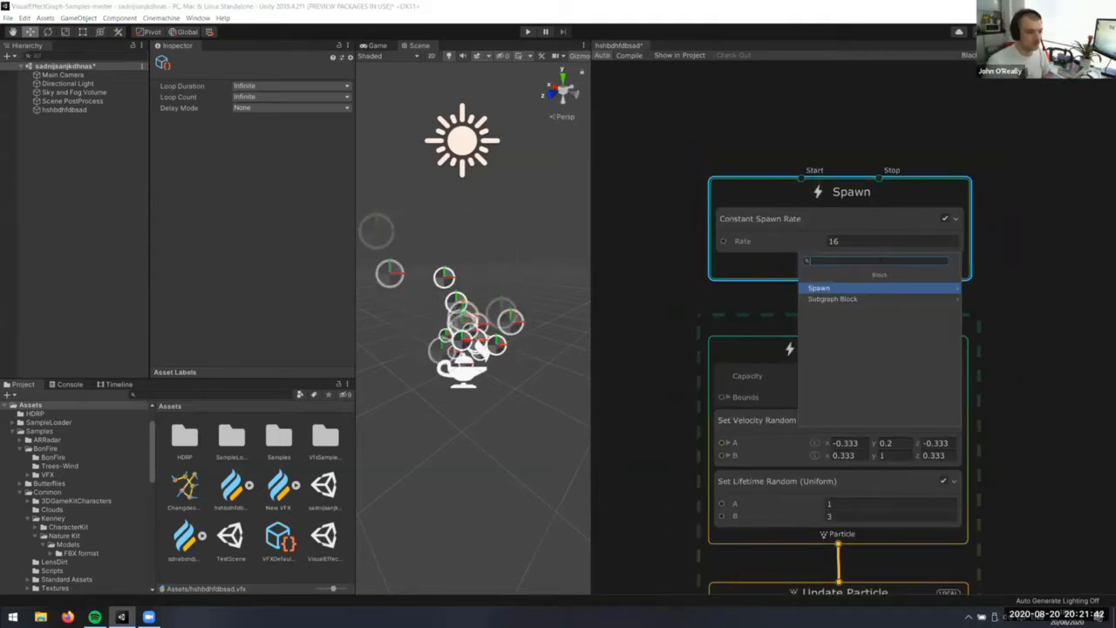
key(Return)
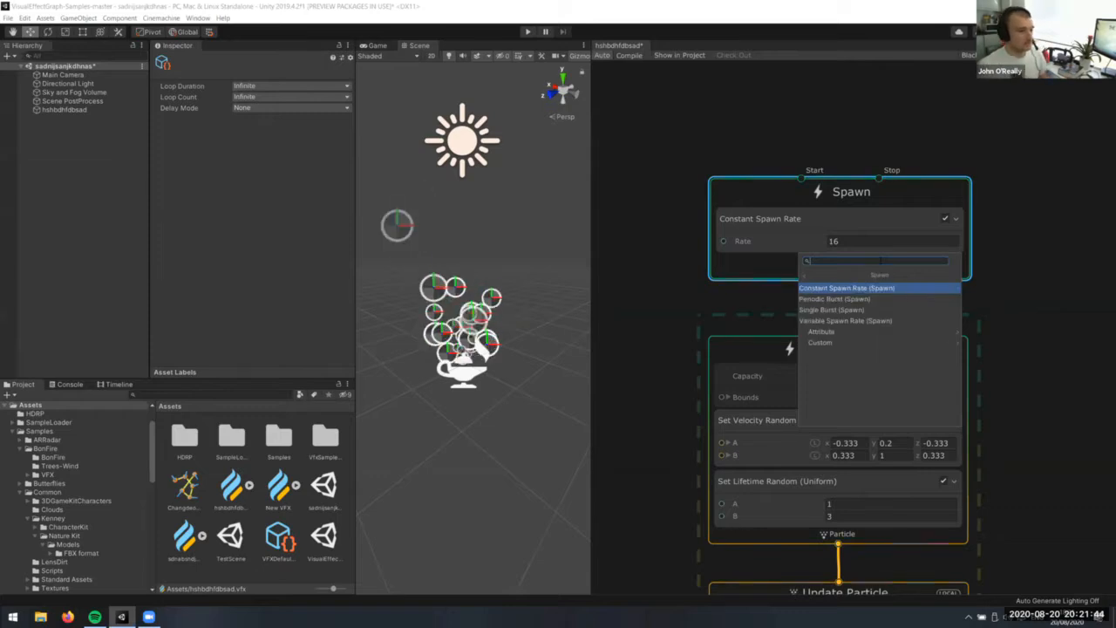
key(Down)
key(Return)
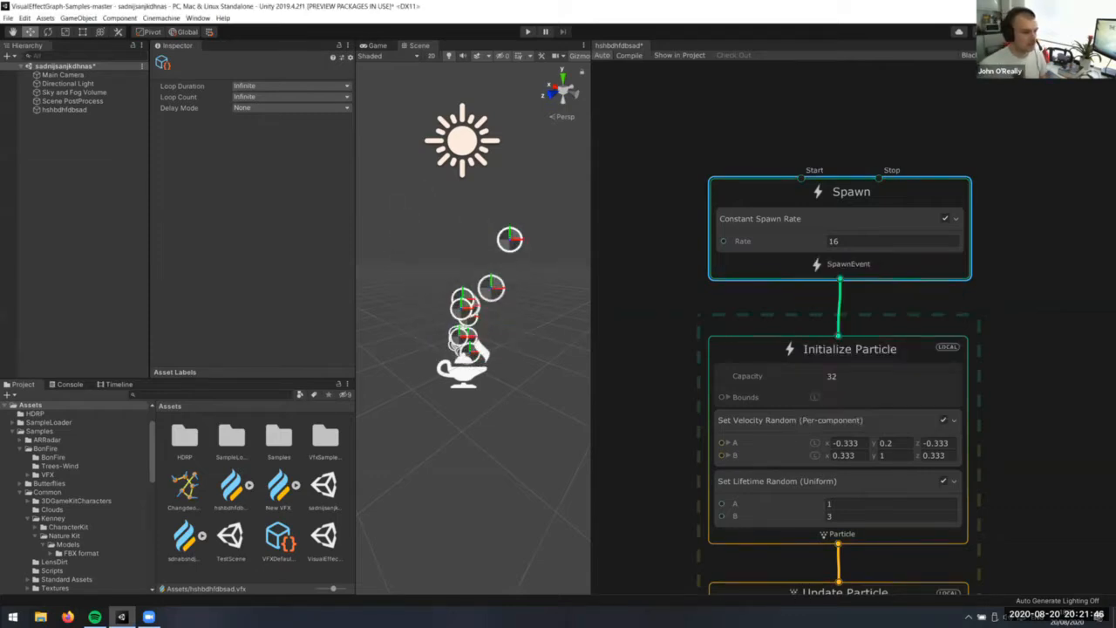
click(938, 223)
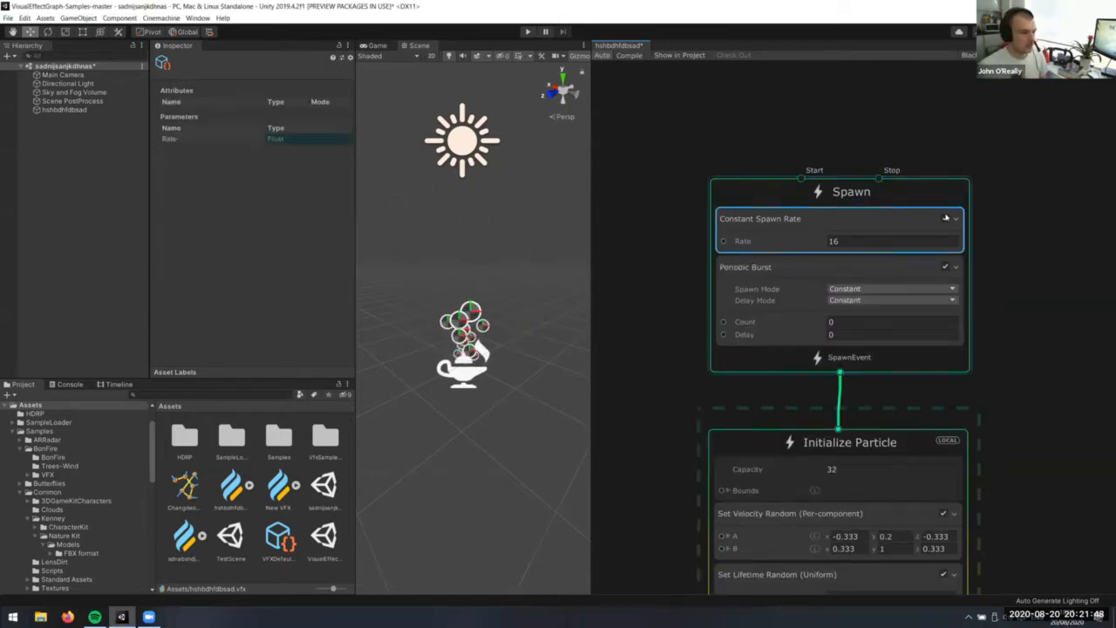
click(945, 219)
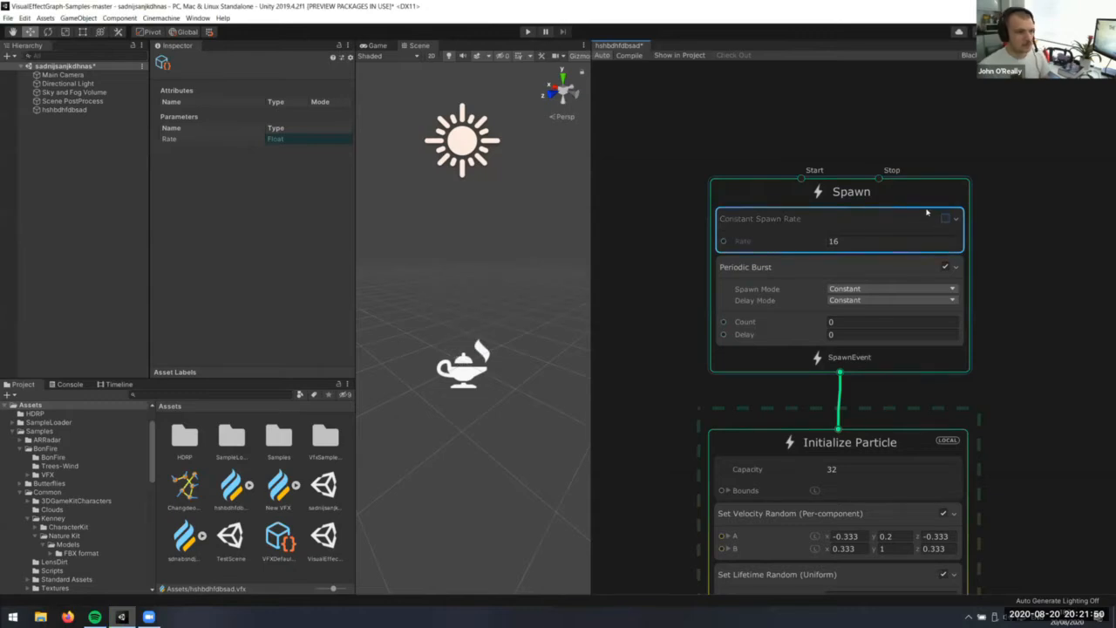
Set the Periodic Burst block's Count to 20 and try Delay values of 0.2 and 1
click(842, 323)
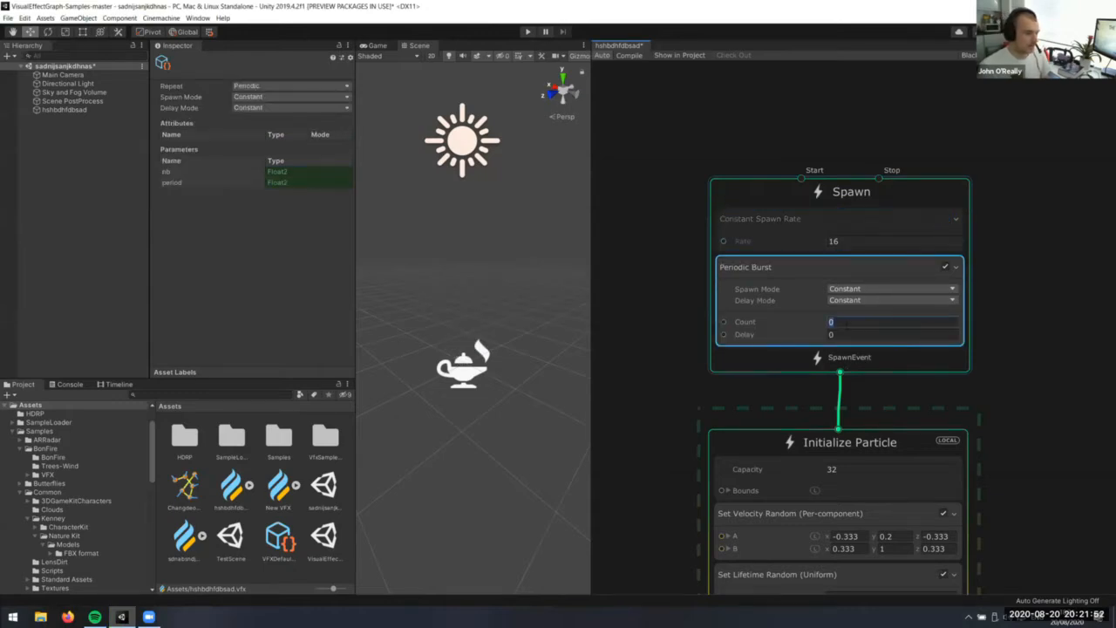
text(20)
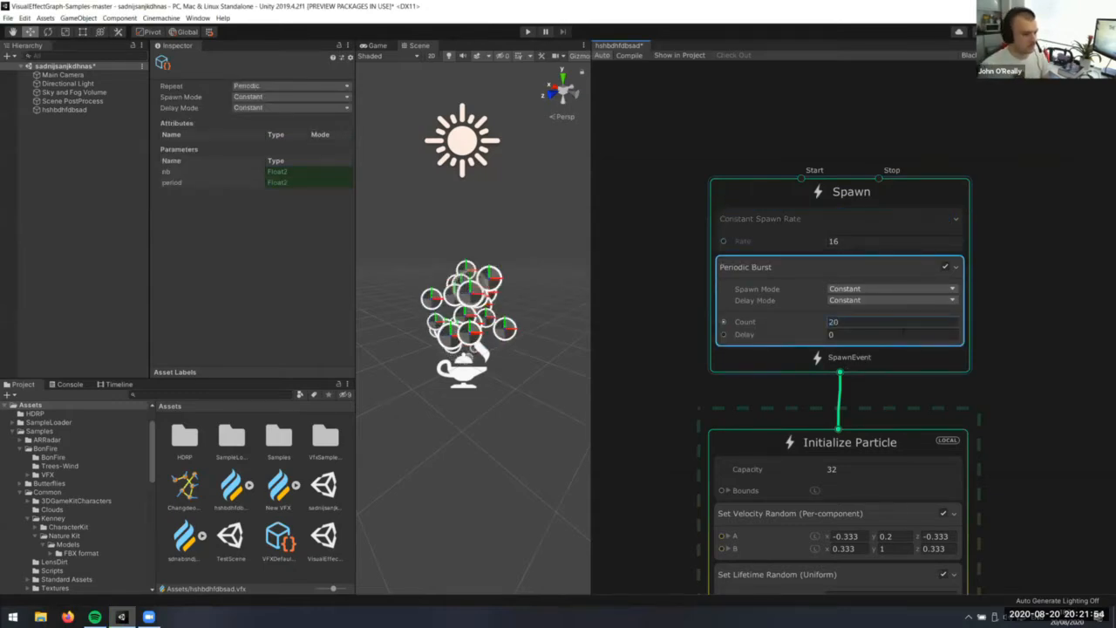
key(Tab)
text(0.2)
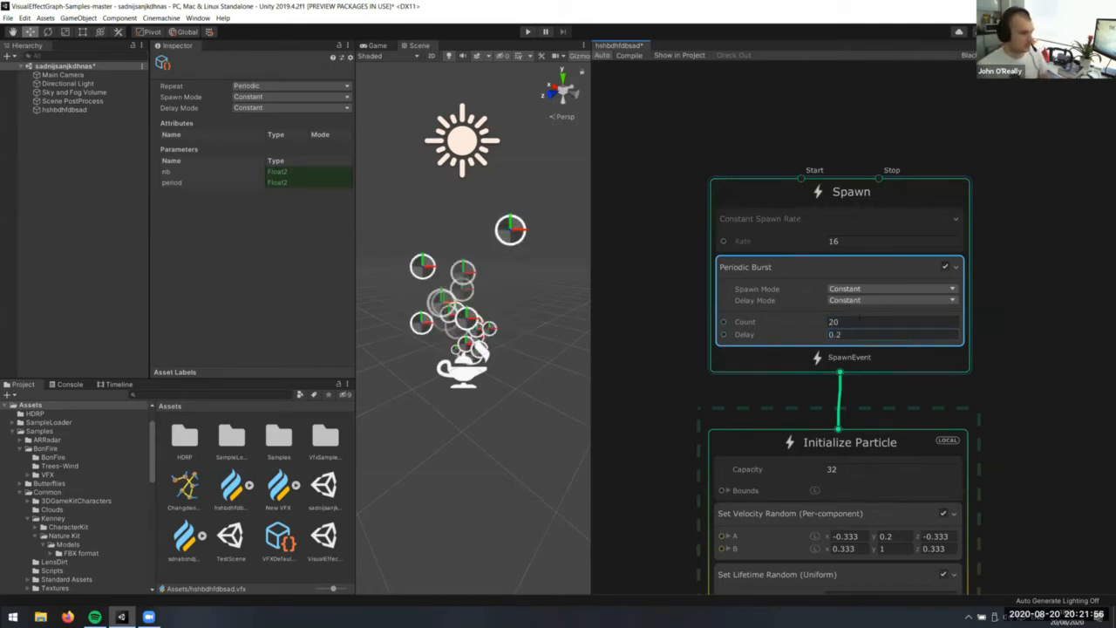
double_click(864, 332)
text(1)
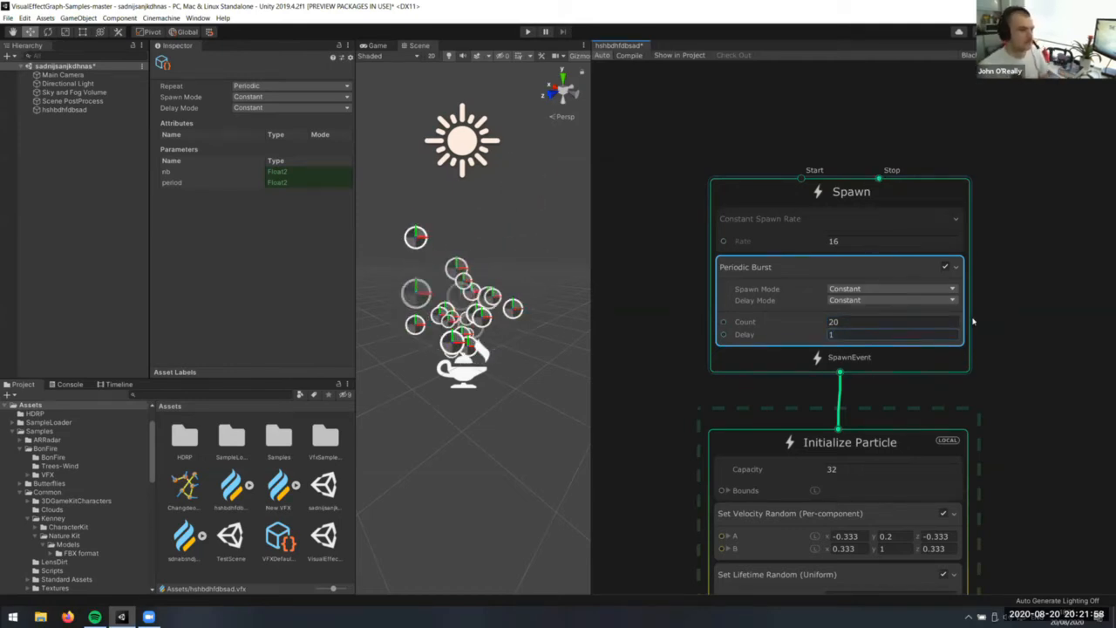
right_click(990, 260)
key(Escape)
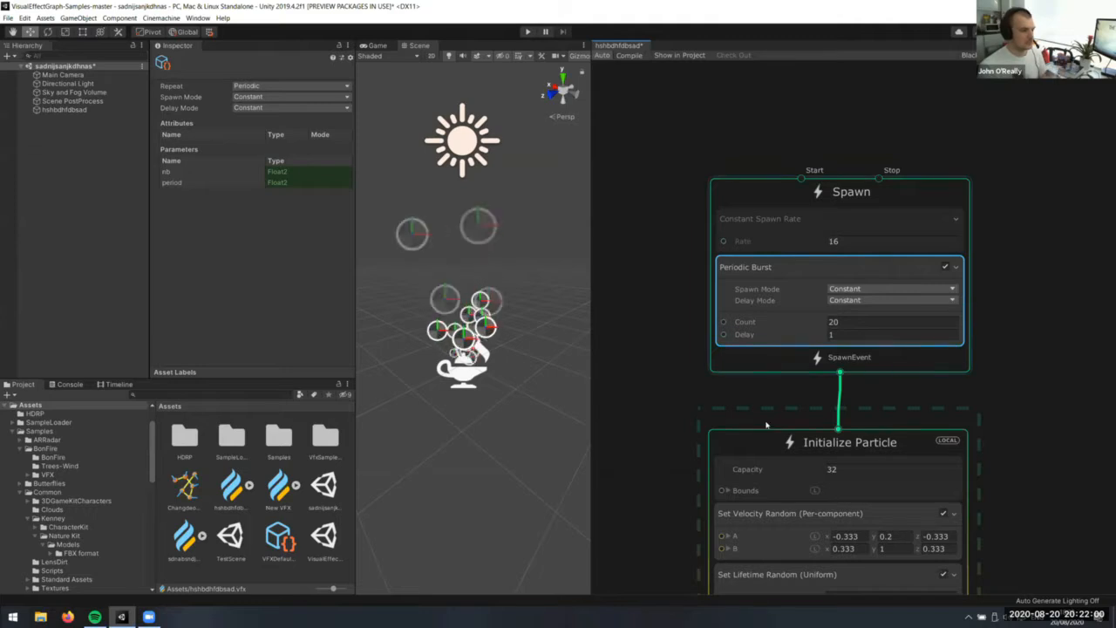
click(628, 55)
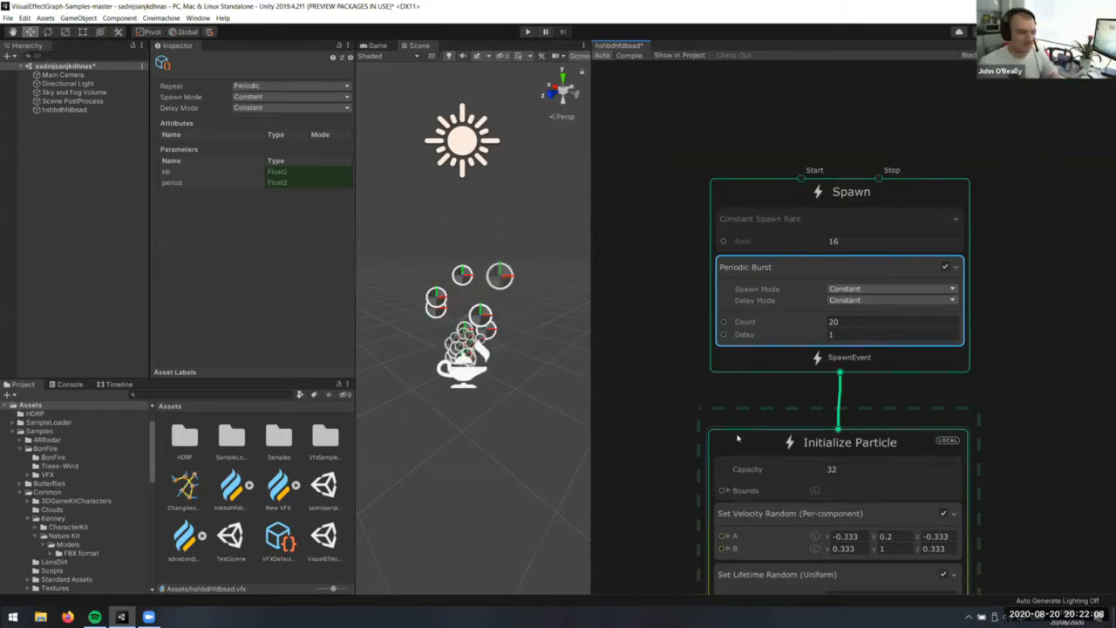
Re-enable the Constant Spawn Rate block in the Spawn context and delete the Periodic Burst block
click(944, 252)
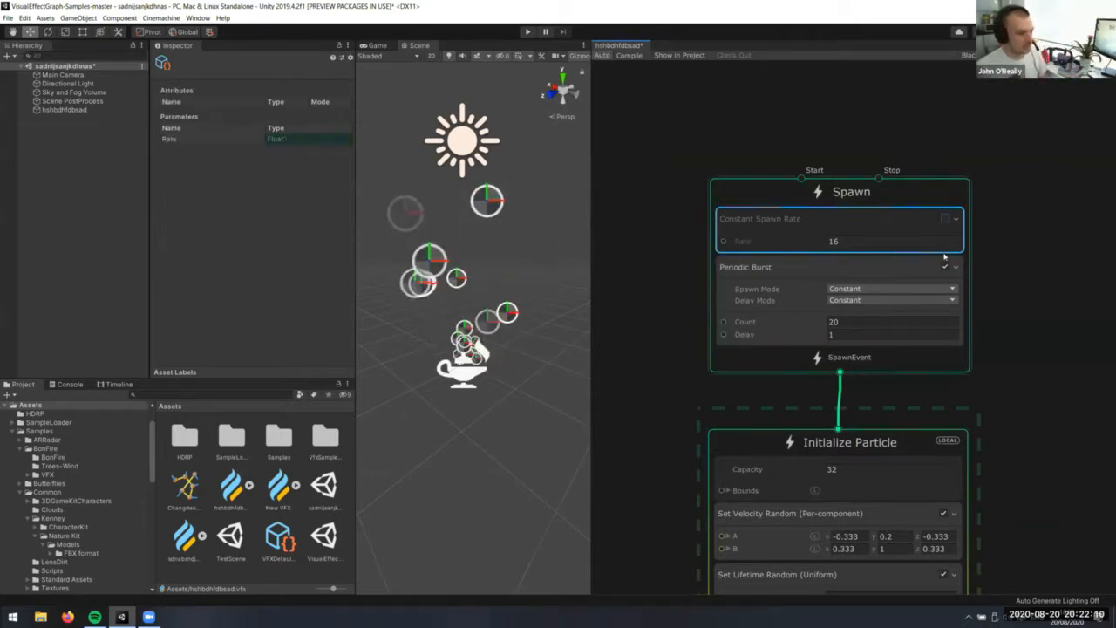
click(947, 219)
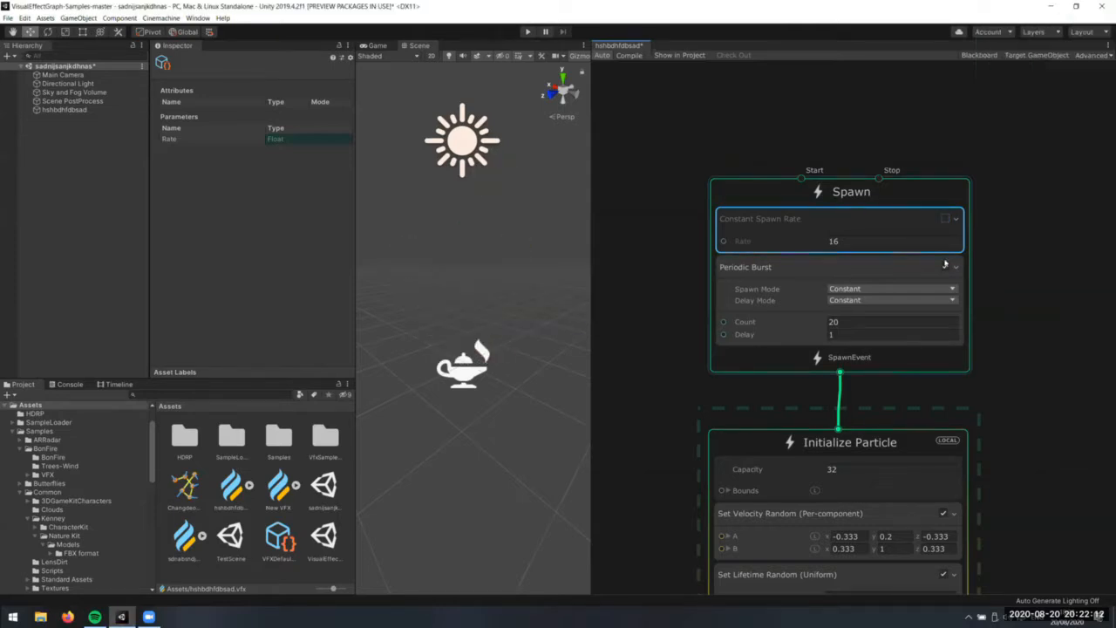
click(922, 265)
key(Delete)
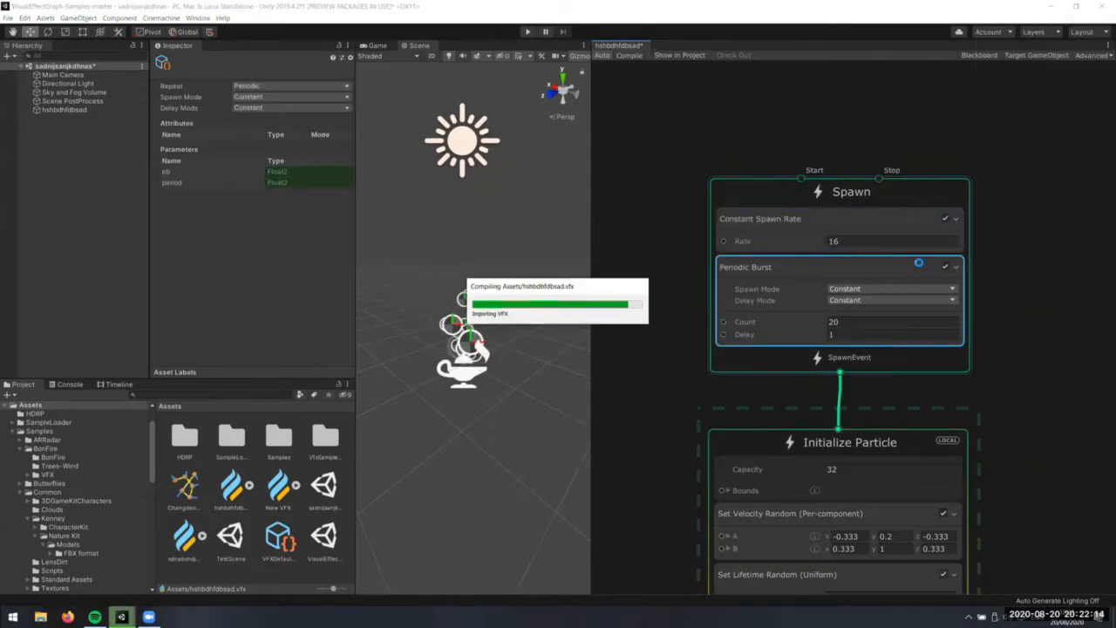
Set the Initialize Particle context's Capacity to 2000000
scroll(966, 284, down, 5)
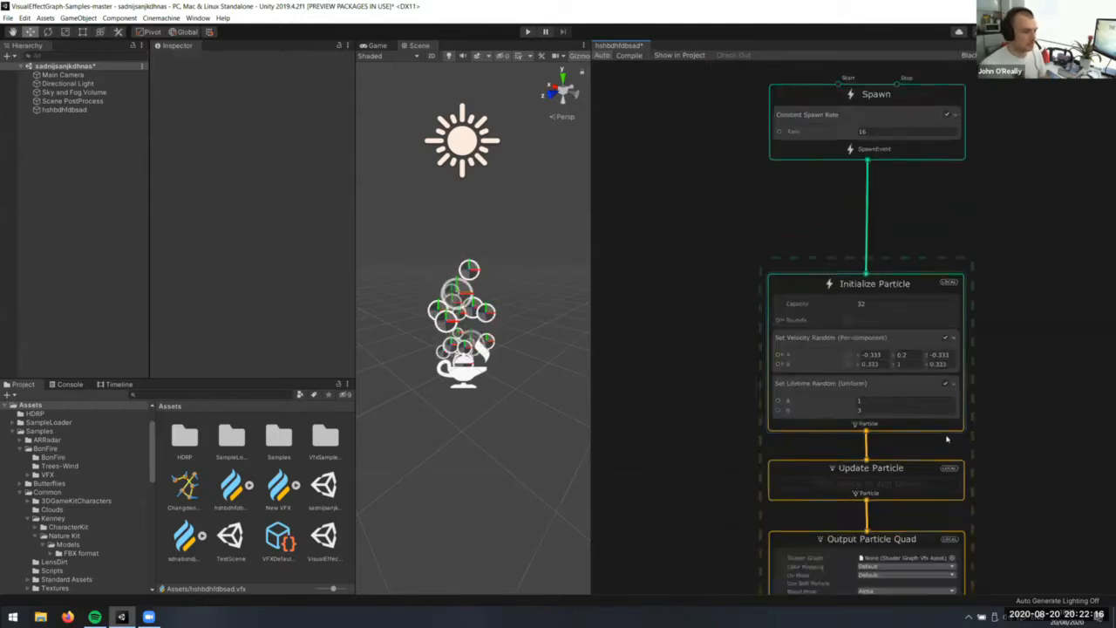
middle_drag(683, 365, 699, 268)
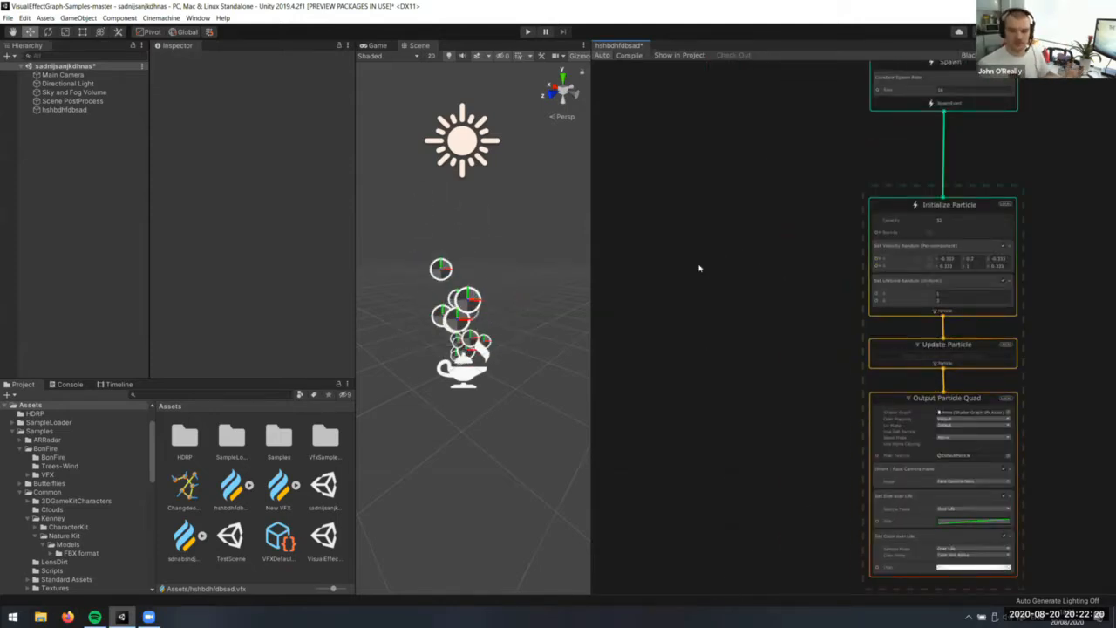
middle_drag(827, 271, 767, 339)
scroll(920, 321, up, 2)
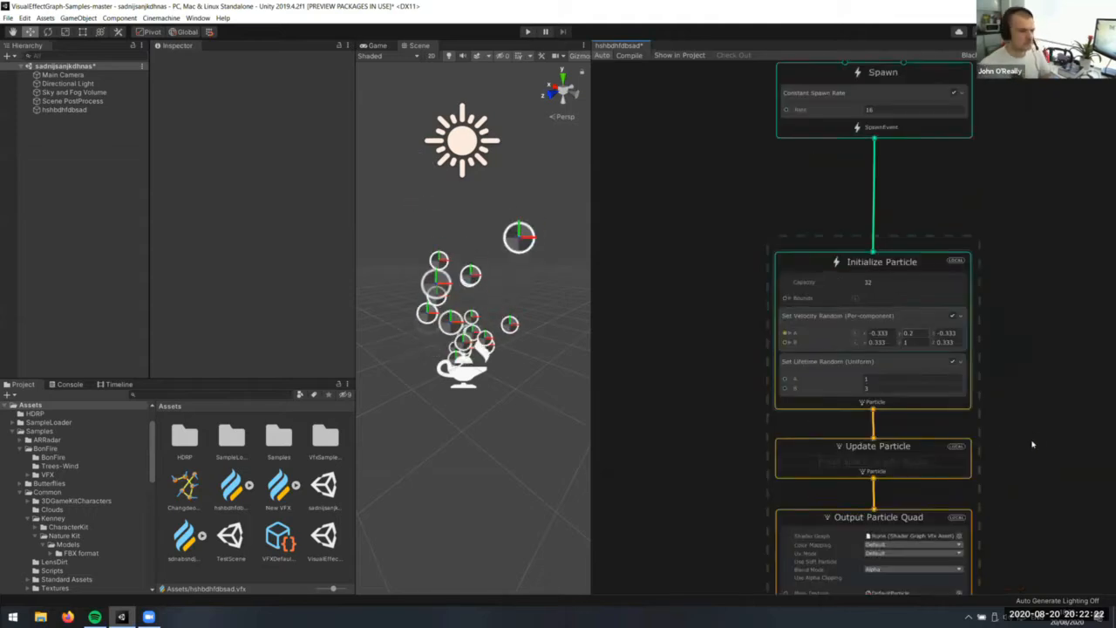
scroll(994, 453, up, 3)
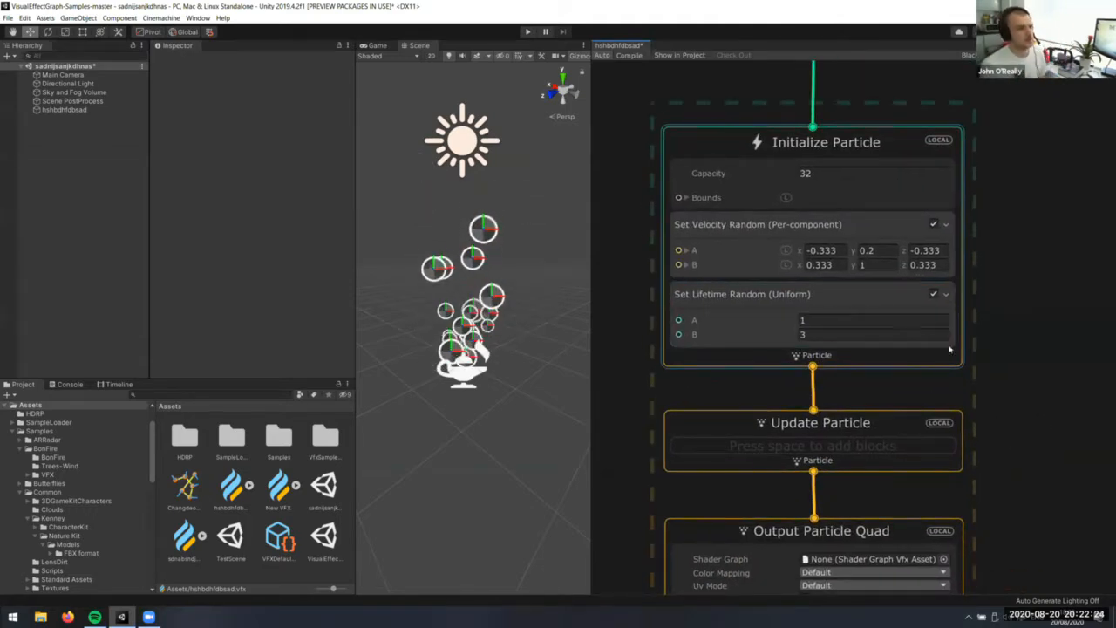
click(873, 173)
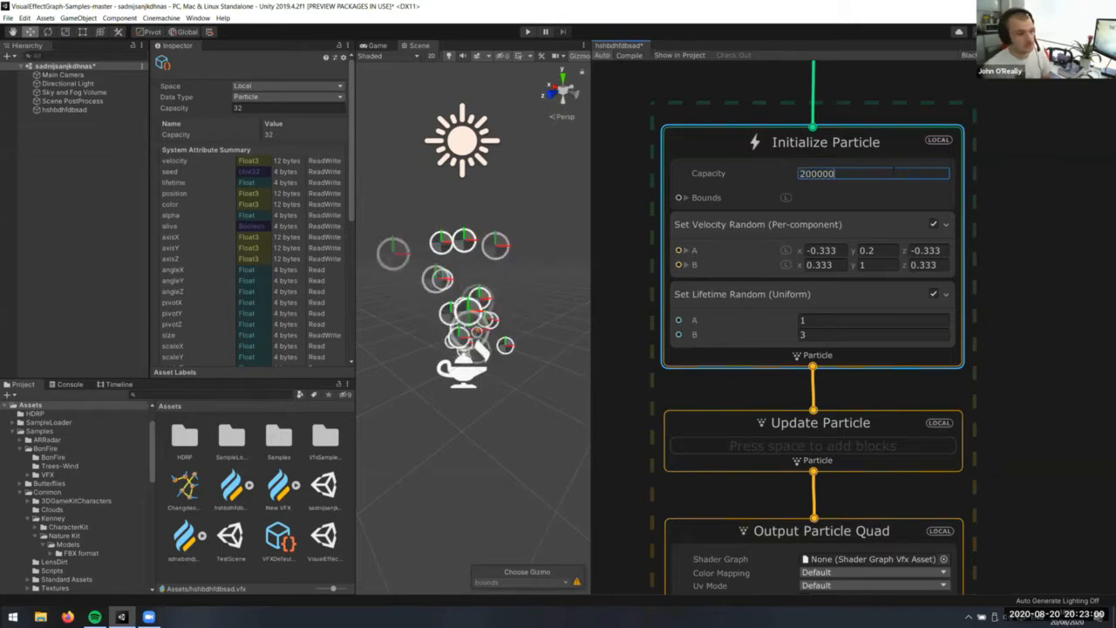
text(0)
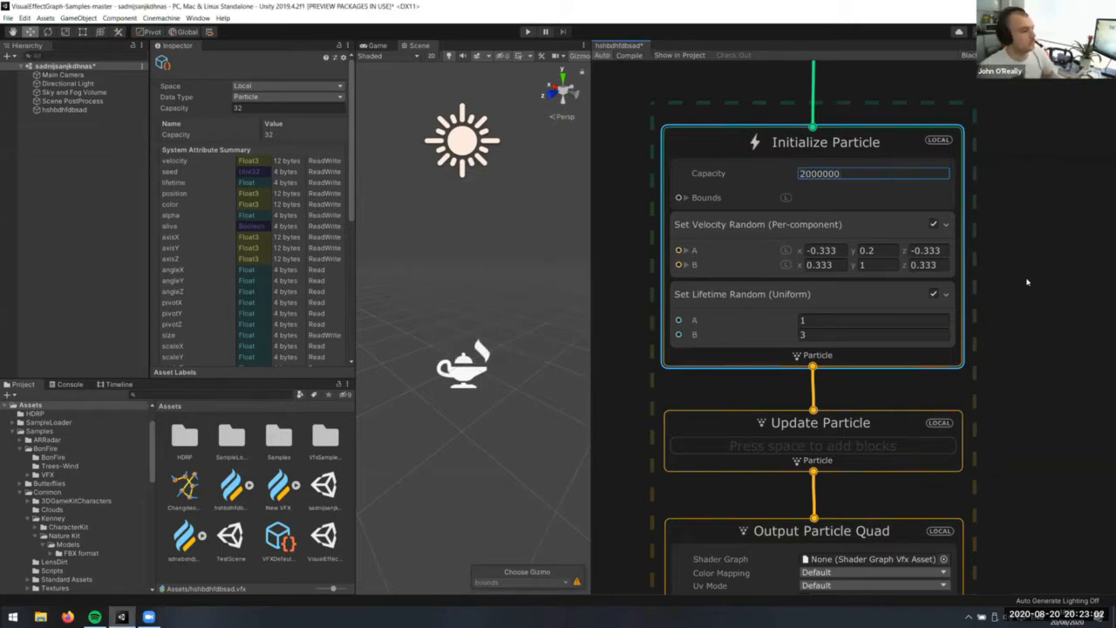
Expand the Bounds property in the Initialize Particle context to reveal its Center and Size values
middle_drag(1045, 214, 1097, 101)
click(928, 136)
middle_drag(1103, 186, 1044, 366)
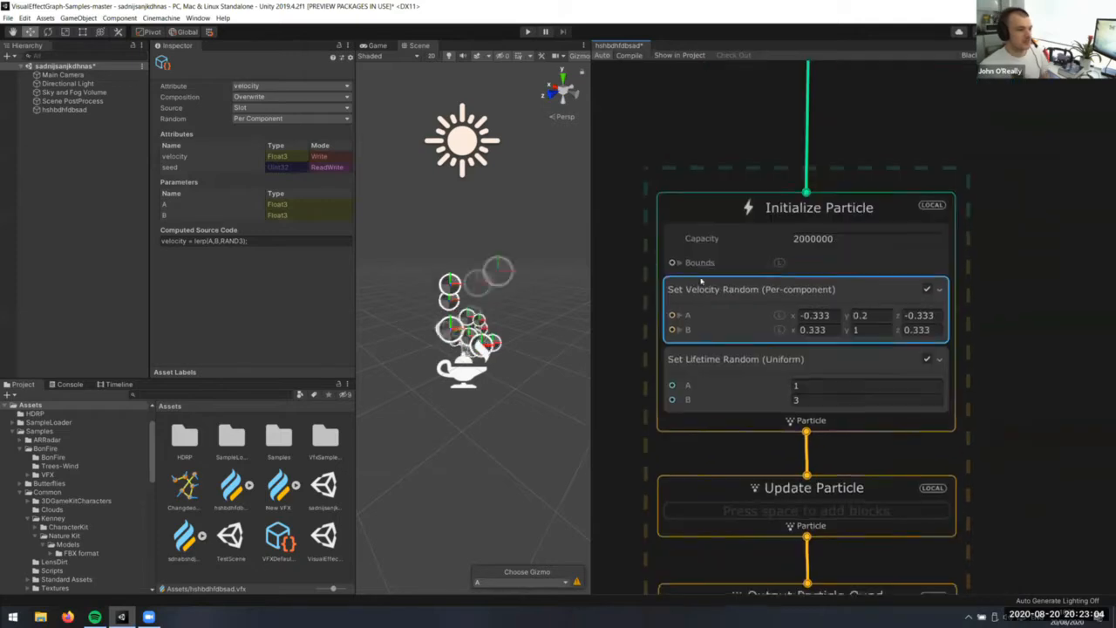
click(679, 264)
middle_drag(873, 255, 889, 229)
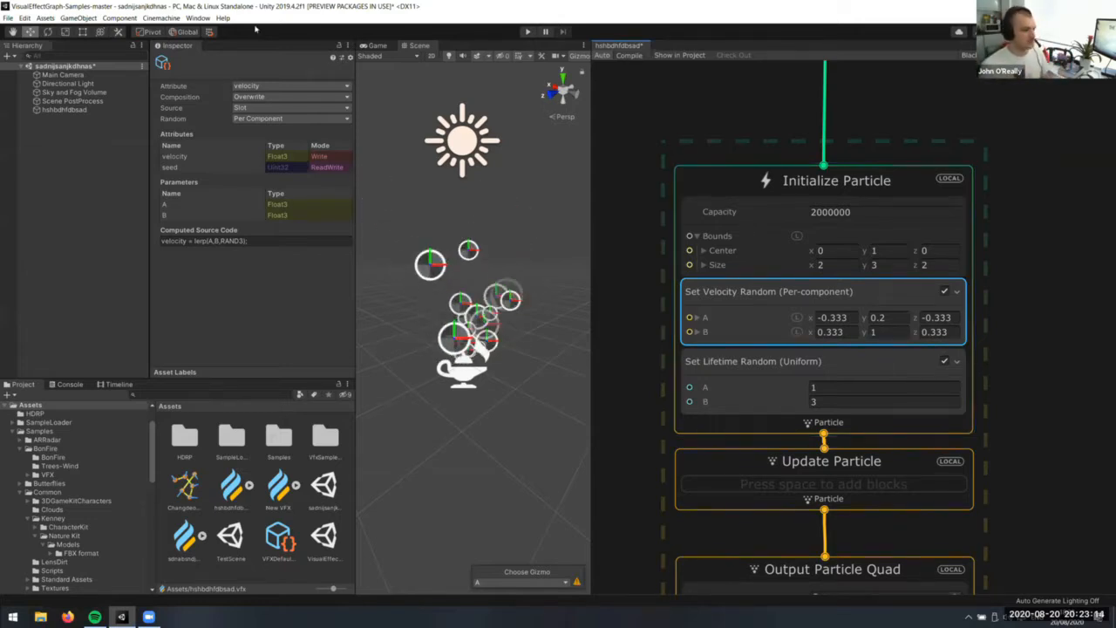
Select the lamp-shaped visual effect in the scene and slow its playback rate to 31
click(417, 342)
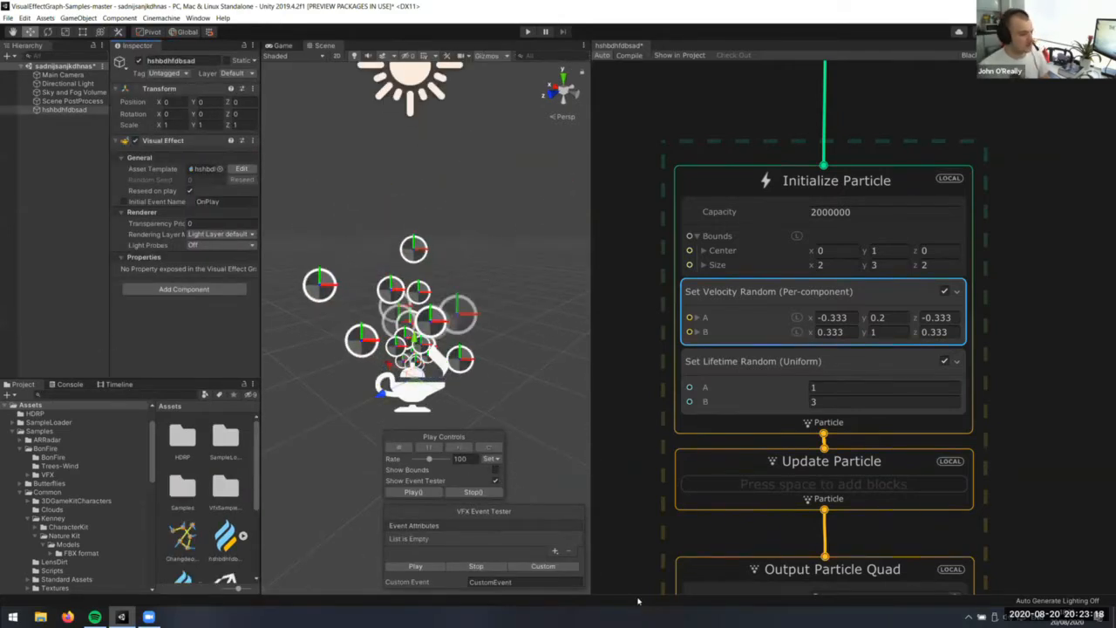
alt+drag(486, 390, 523, 483)
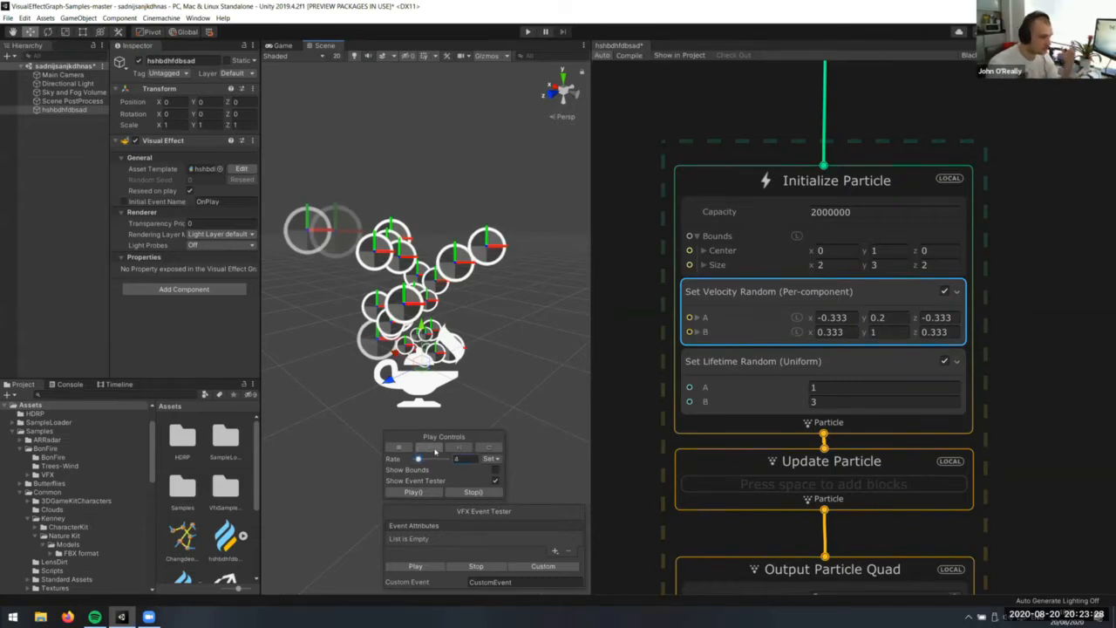
drag(419, 460, 426, 460)
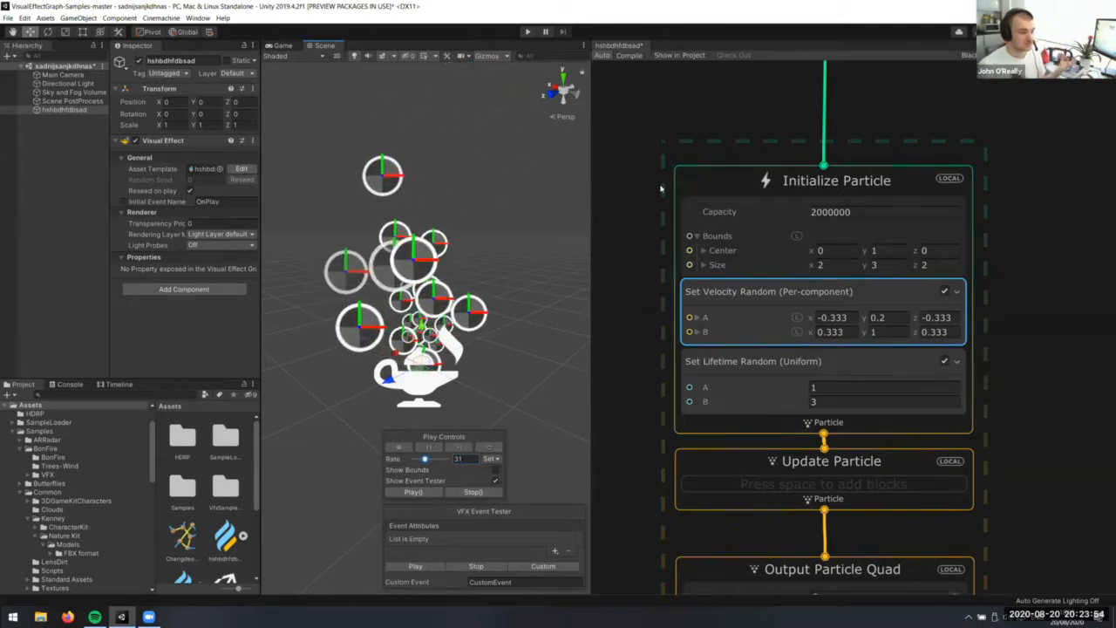
Move the Spawn context down, closer to the Initialize Particle context
middle_drag(661, 189, 711, 313)
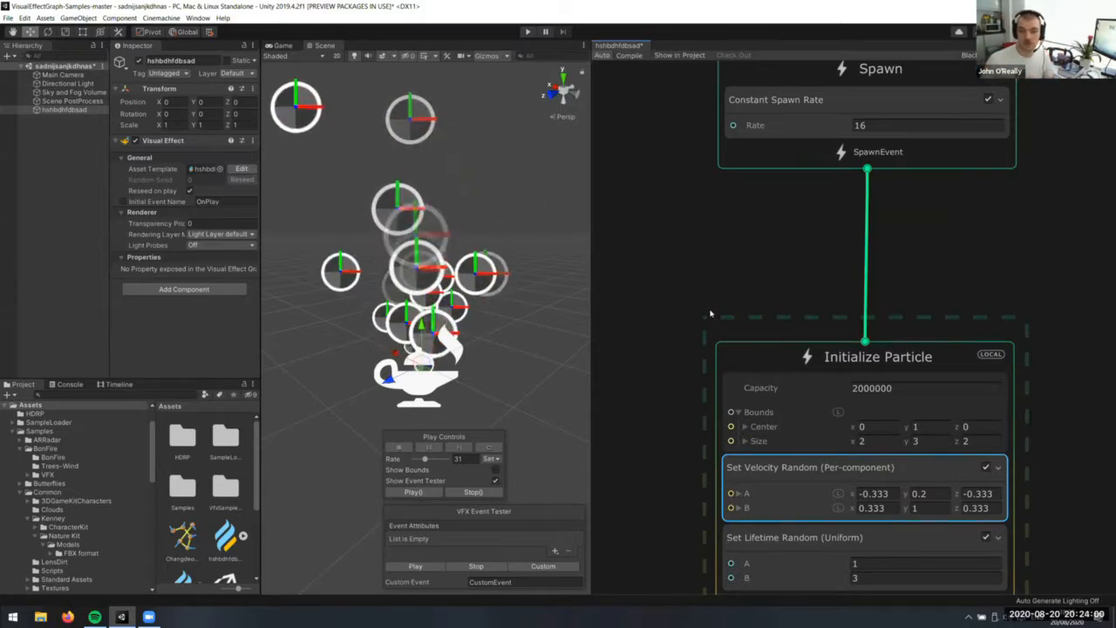
middle_drag(824, 68, 818, 123)
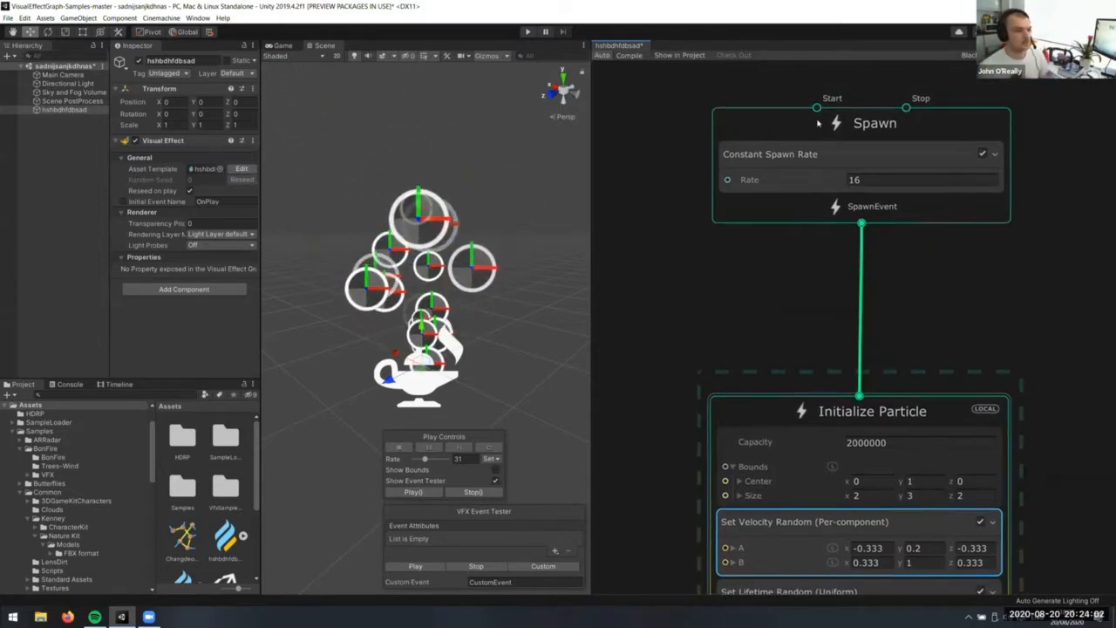
drag(818, 123, 820, 207)
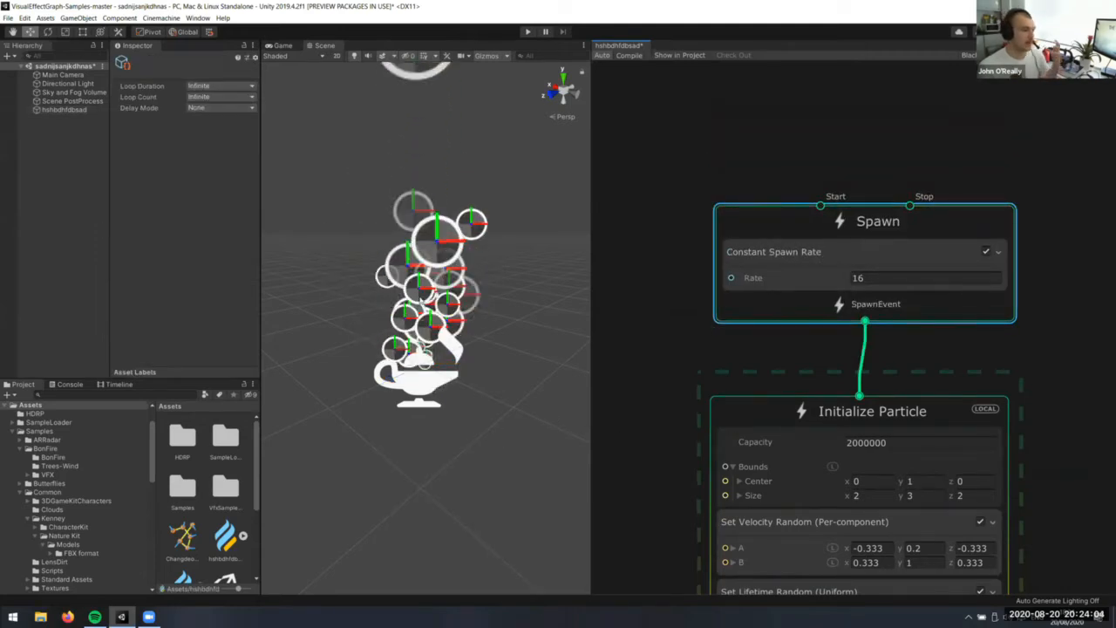
Reselect the visual effect in the scene and turn on the display of its bounds
click(451, 299)
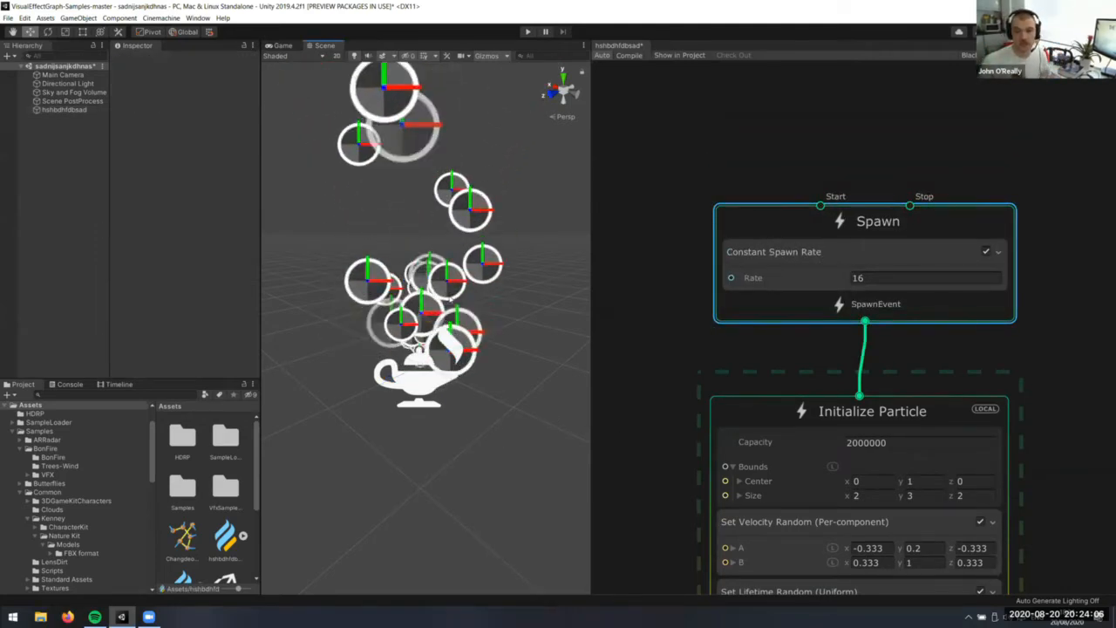
click(443, 382)
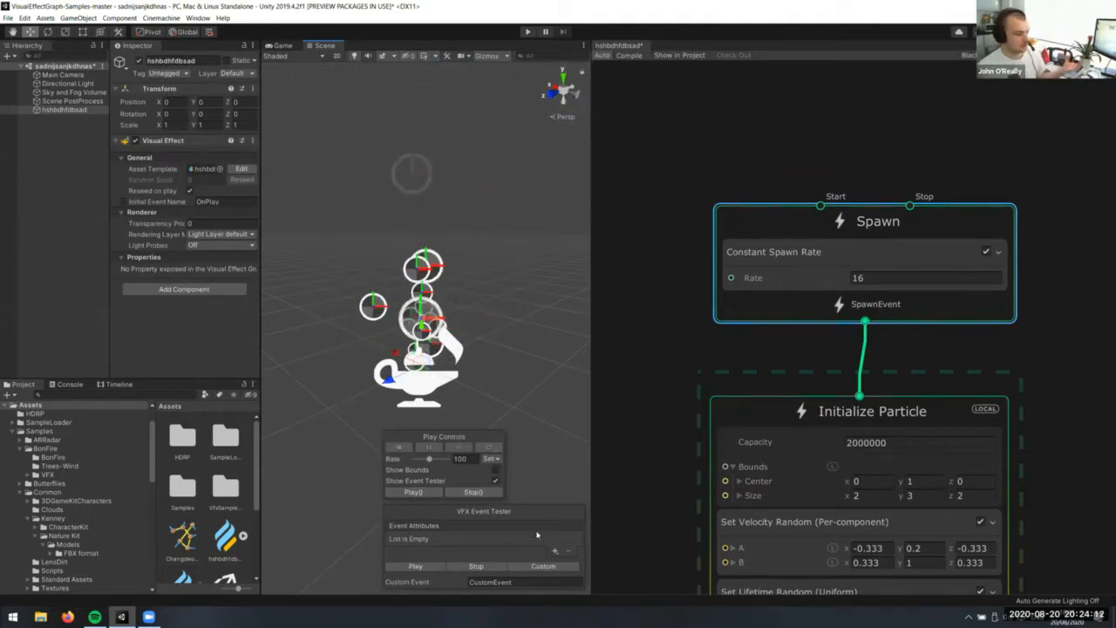
middle_drag(647, 461, 649, 379)
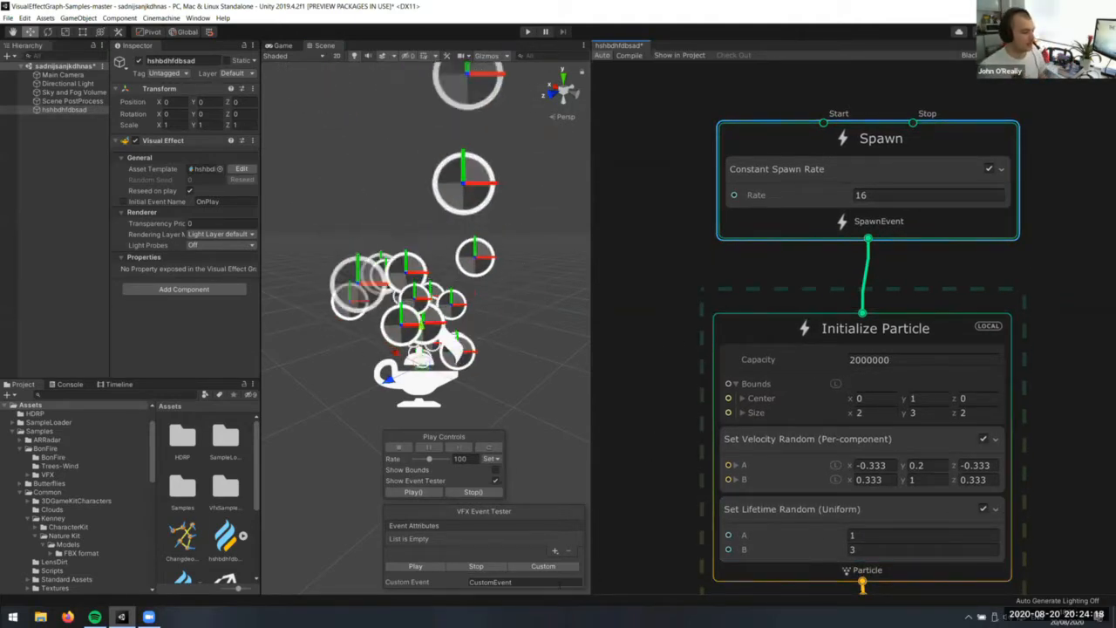
click(495, 469)
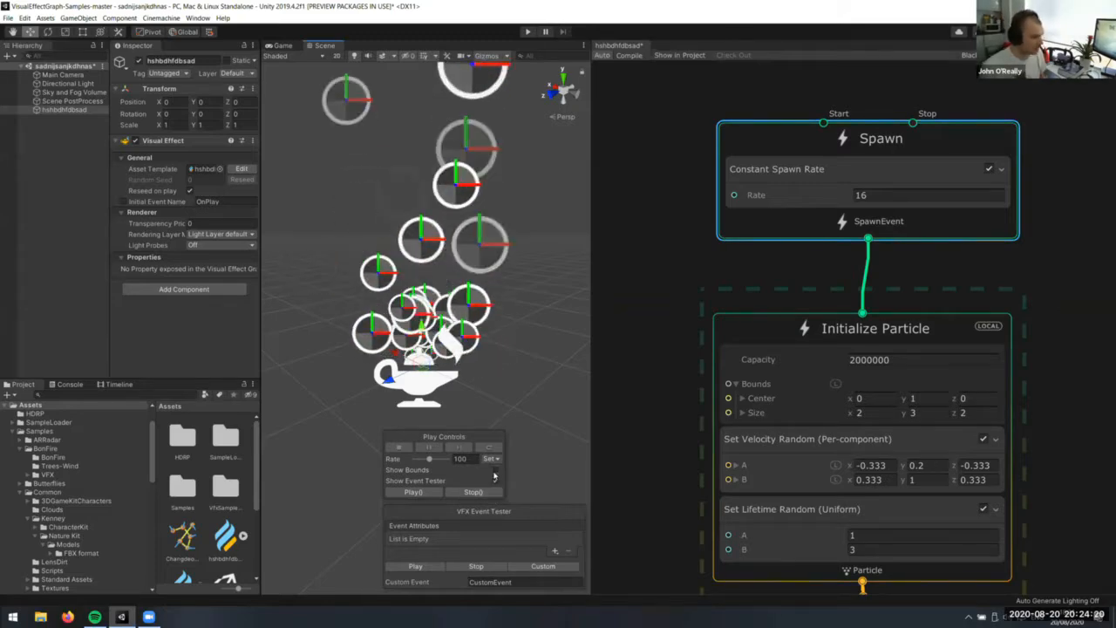
scroll(490, 341, down, 2)
middle_drag(498, 339, 385, 281)
In the Set Velocity Random block, set A to X -1 and Z -1, and B to X 1
click(871, 465)
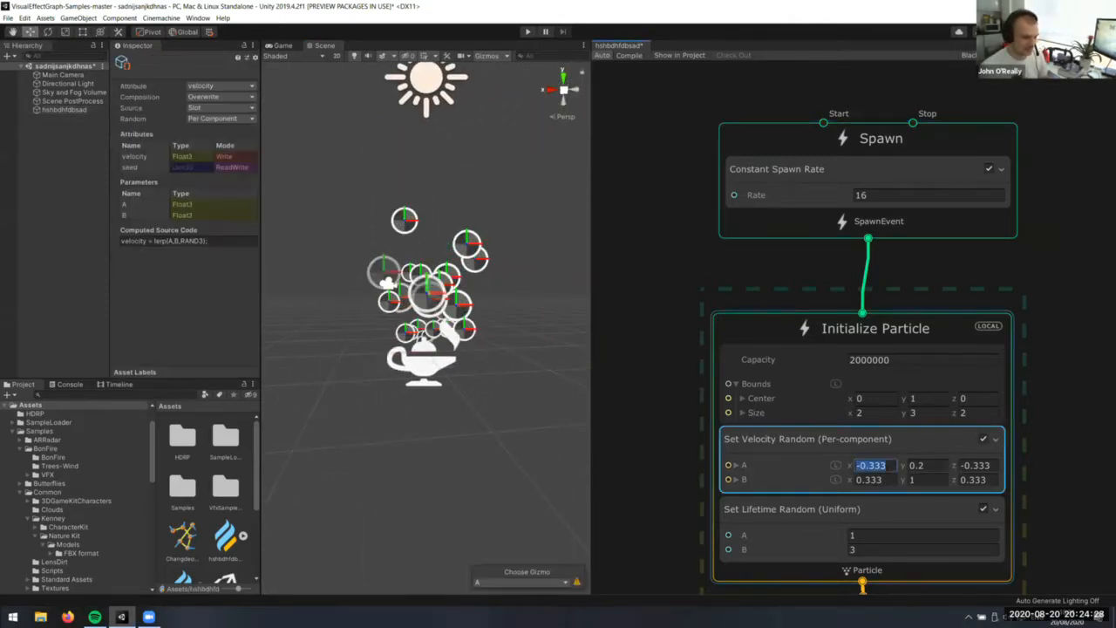
key(ctrl+a)
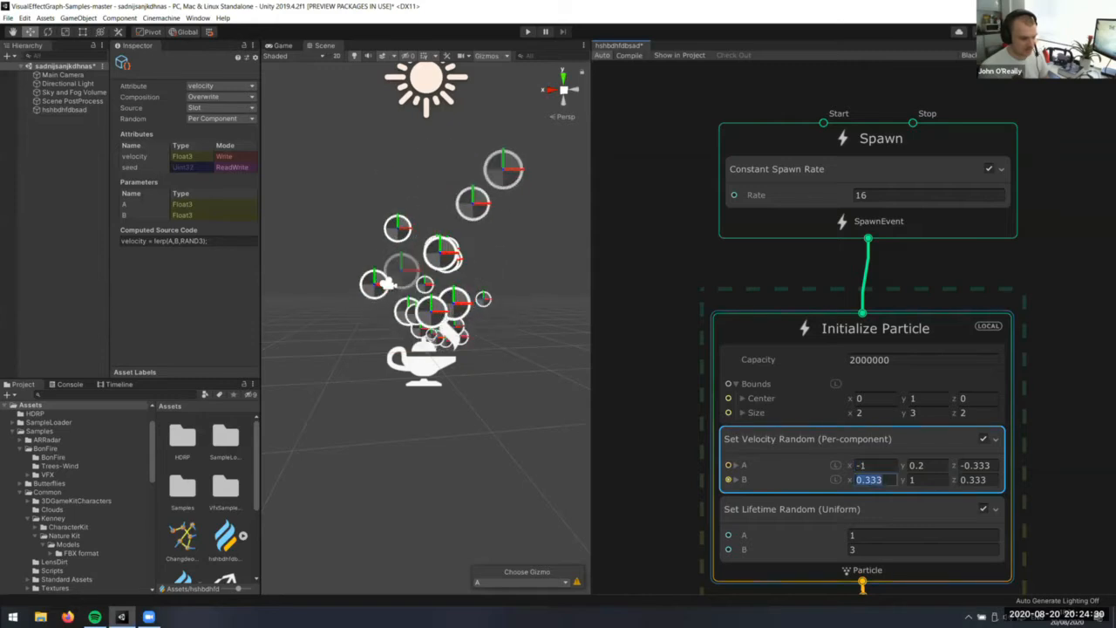
text(1)
click(975, 465)
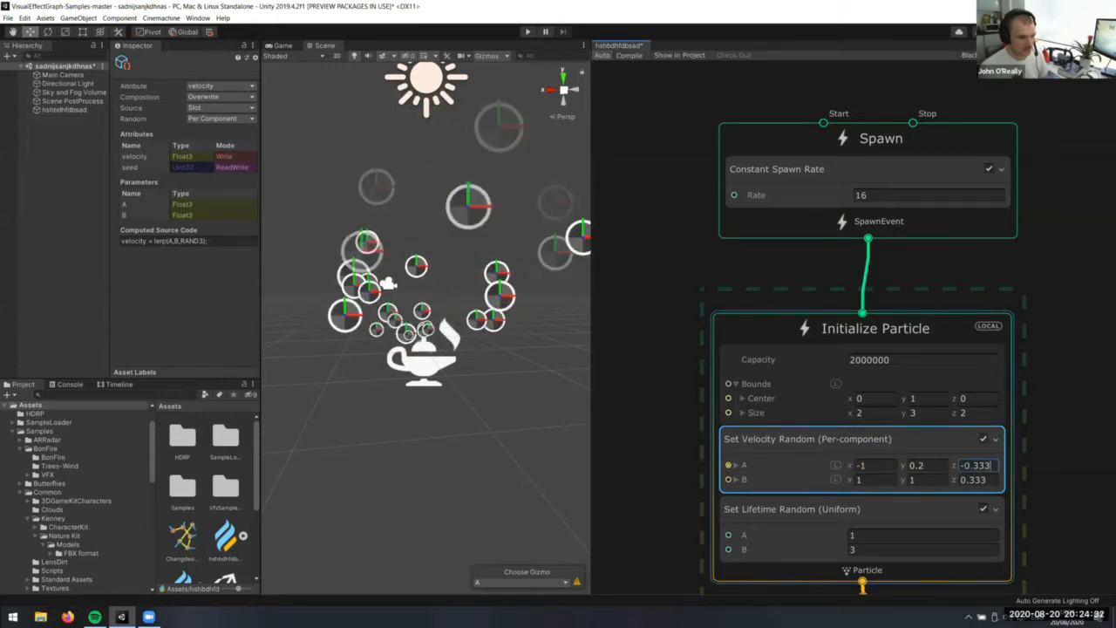
key(ctrl+a)
text(-1)
View the effect's bounds box around its particles in the scene, and set the Initialize Particle Bounds Size to X 3 and Z 3
right_drag(282, 207, 380, 301)
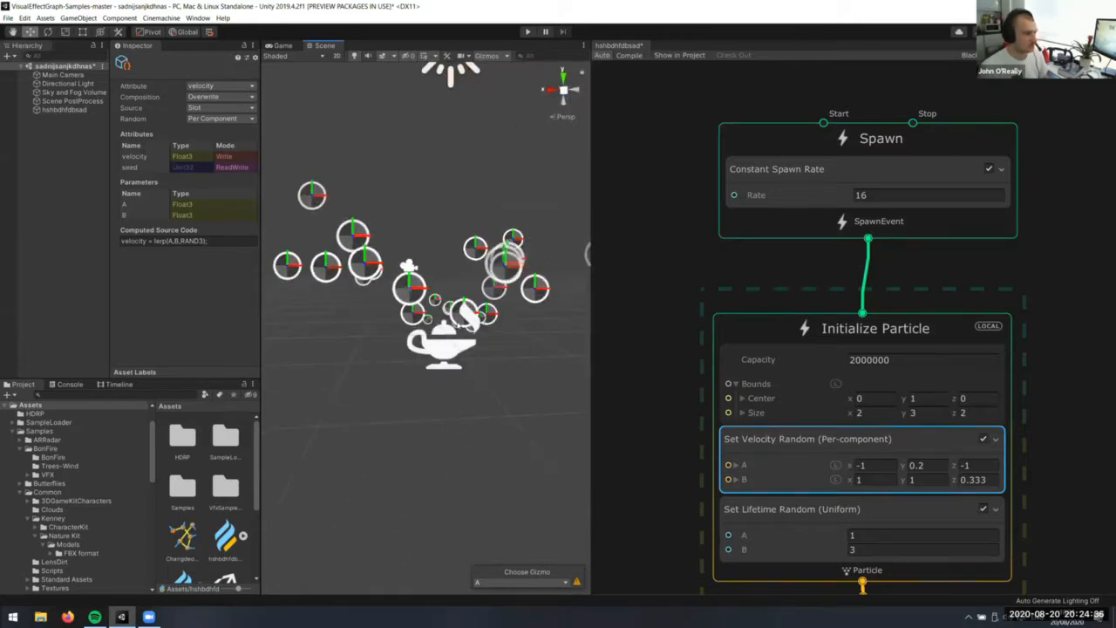
click(446, 340)
right_drag(406, 346, 466, 221)
right_drag(511, 288, 591, 299)
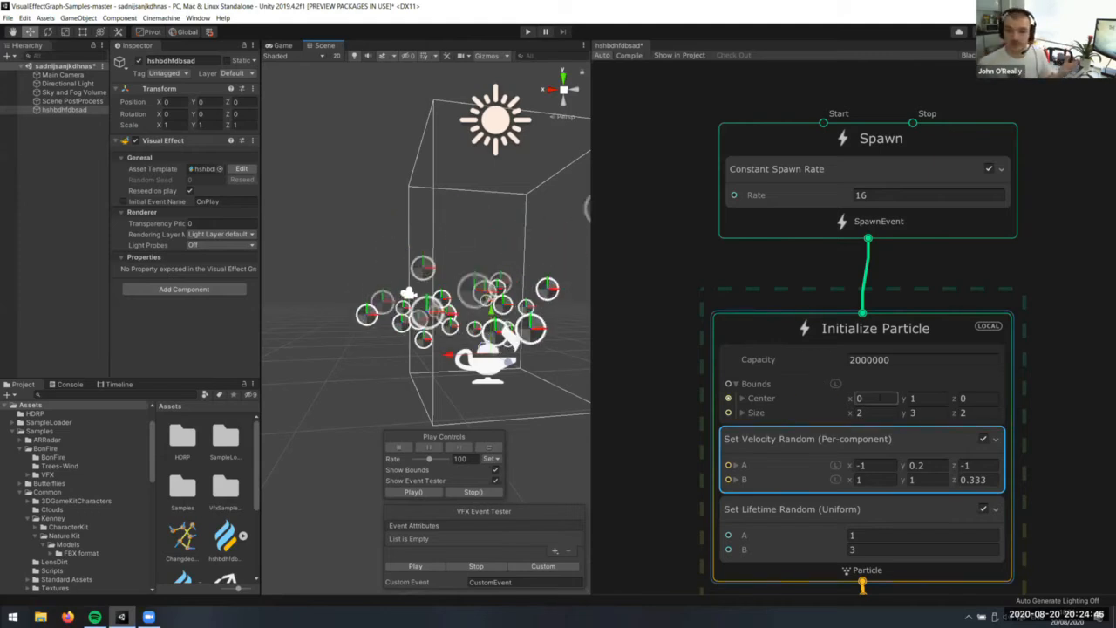
click(737, 383)
click(737, 384)
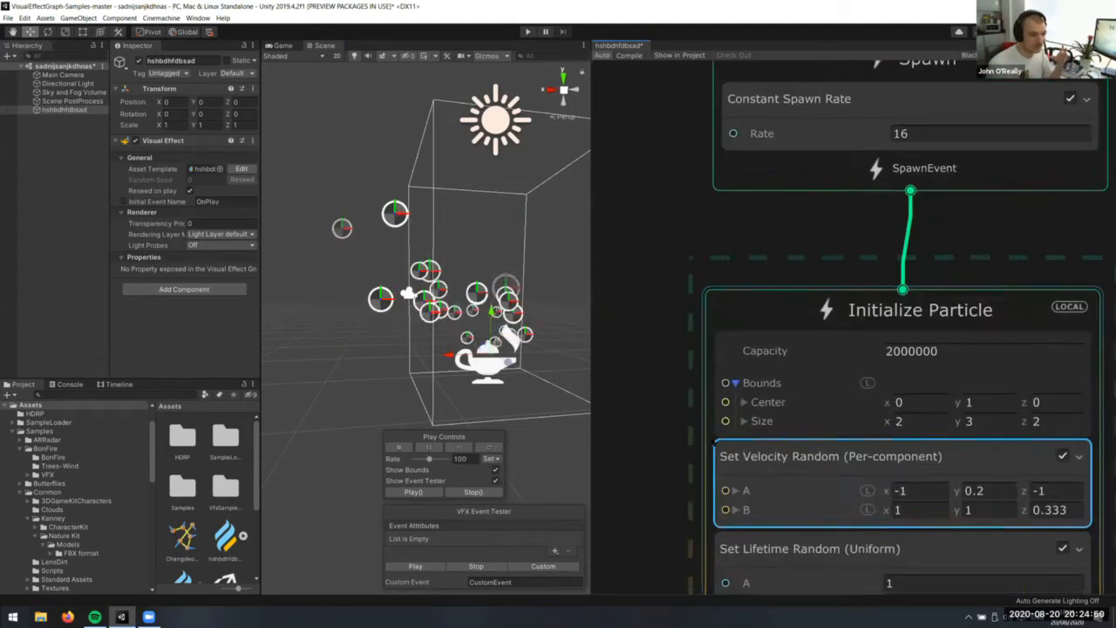
scroll(772, 471, up, 2)
click(898, 389)
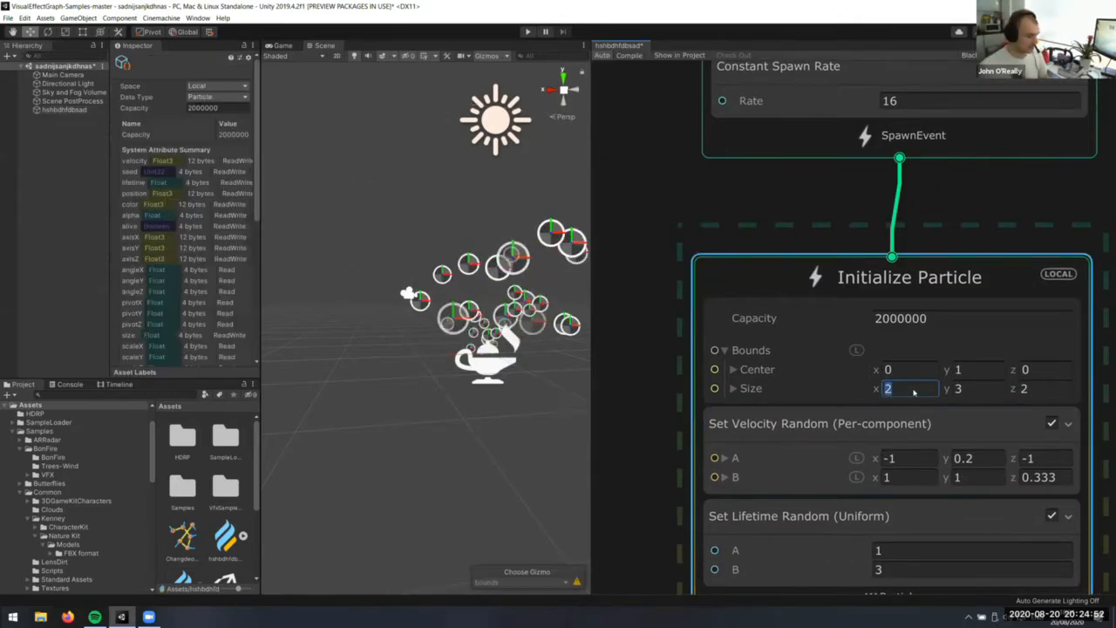
text(3)
click(1041, 389)
text(3)
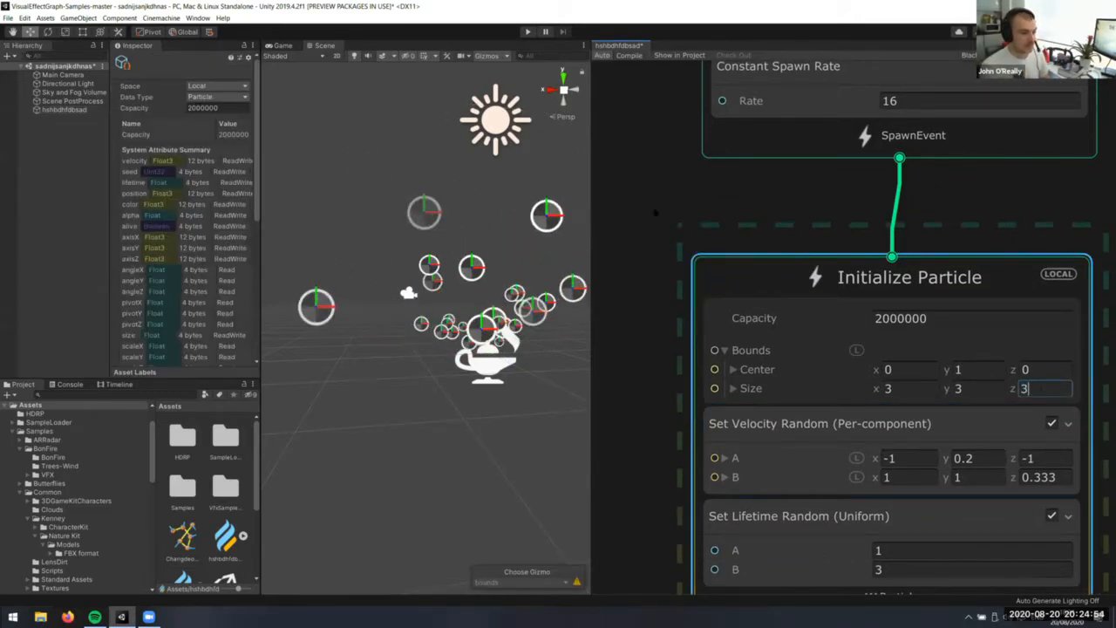
Examine the effect in the scene and the Initialize Particle, Update Particle and Output Particle Quad contexts in the graph
click(660, 218)
scroll(671, 242, down, 2)
right_drag(490, 295, 497, 401)
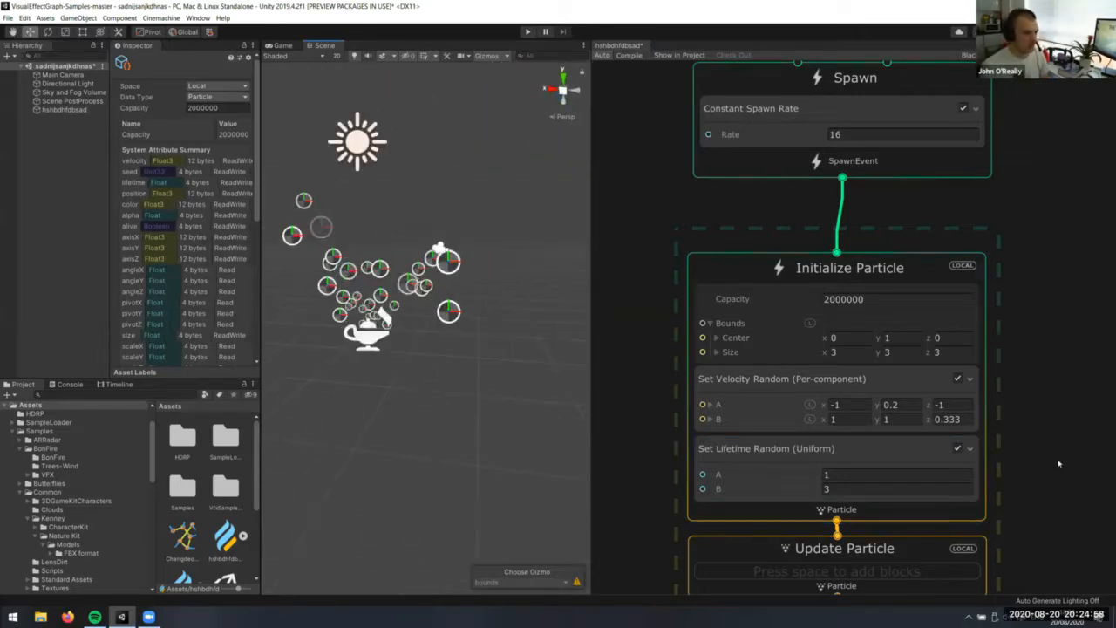
middle_drag(1059, 463, 1045, 330)
scroll(1045, 330, down, 2)
middle_drag(1046, 517, 1029, 387)
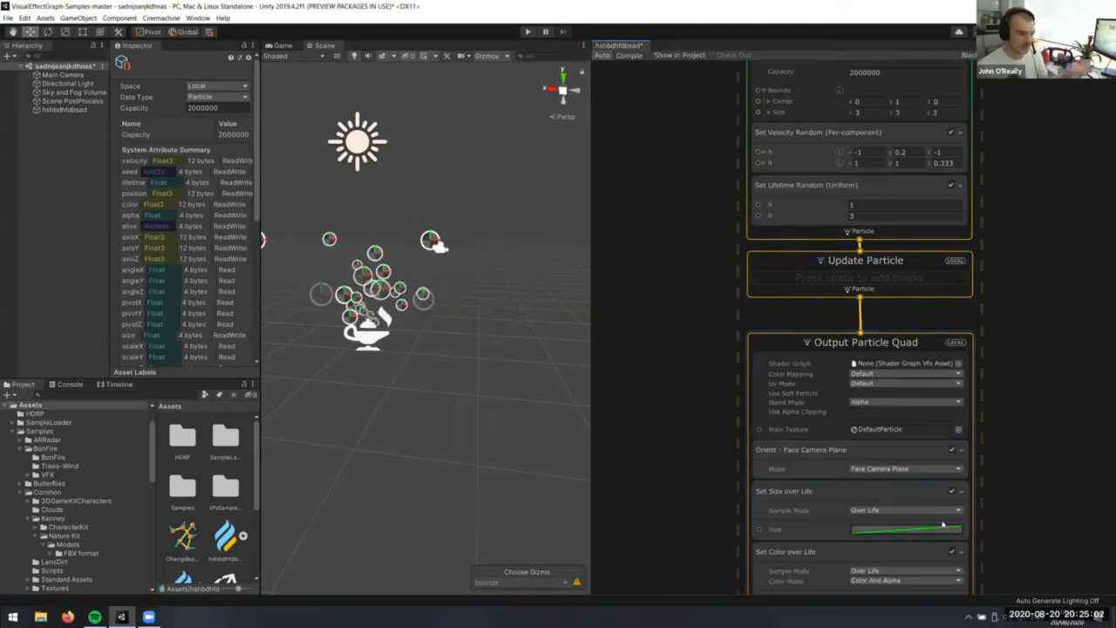
middle_drag(1002, 325, 1038, 135)
scroll(990, 288, up, 2)
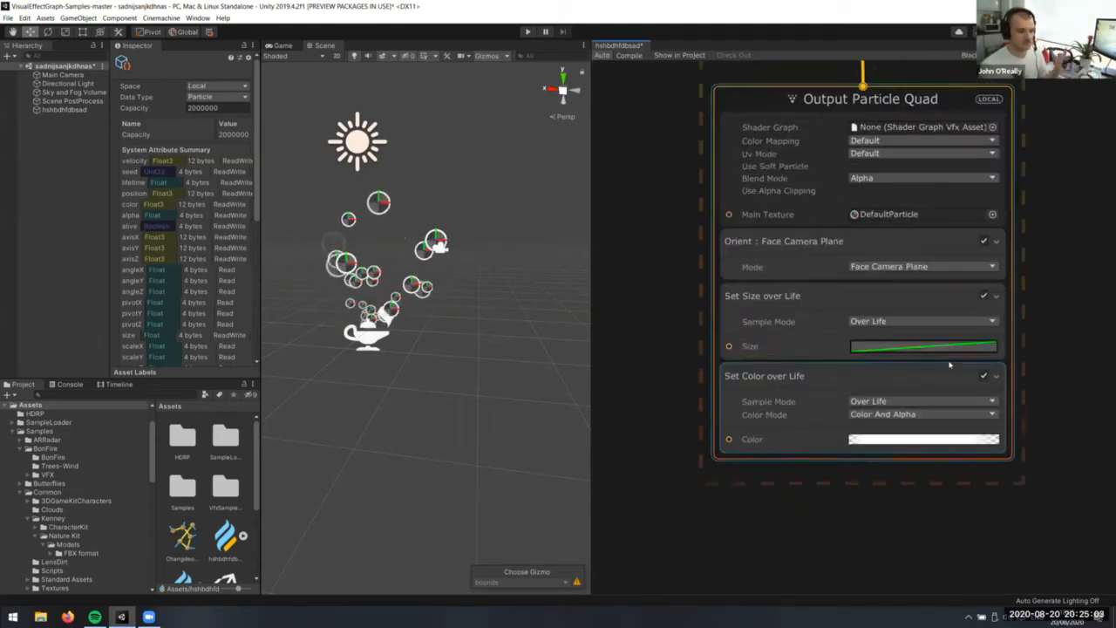
Examine the Set Color over Life gradient, the Orient block and the settings of the Output Particle Quad context
click(922, 441)
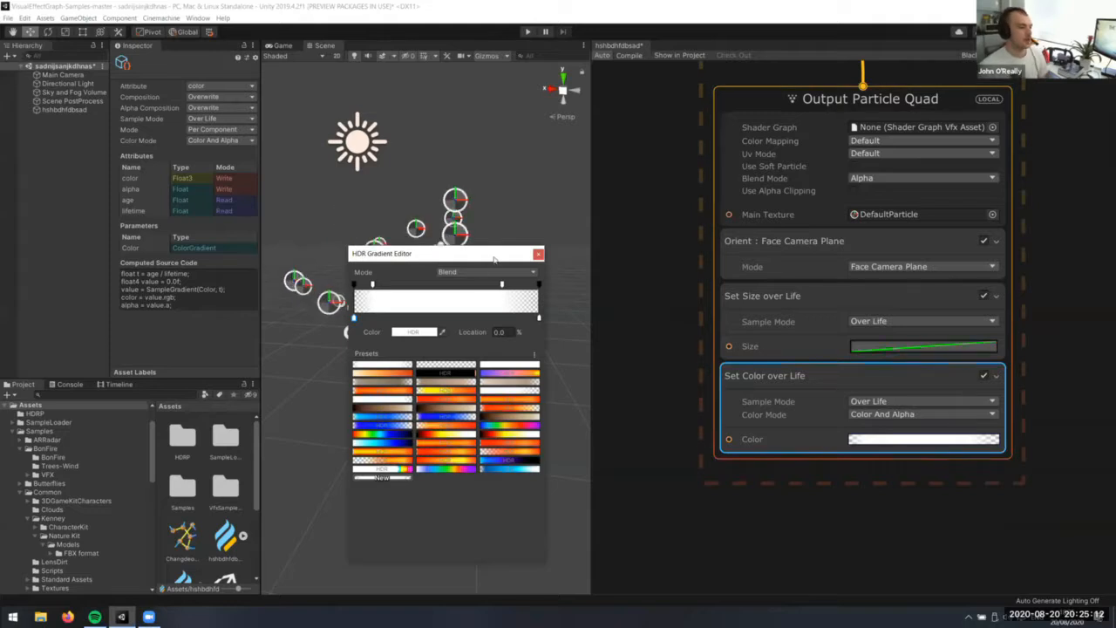
click(538, 253)
click(824, 239)
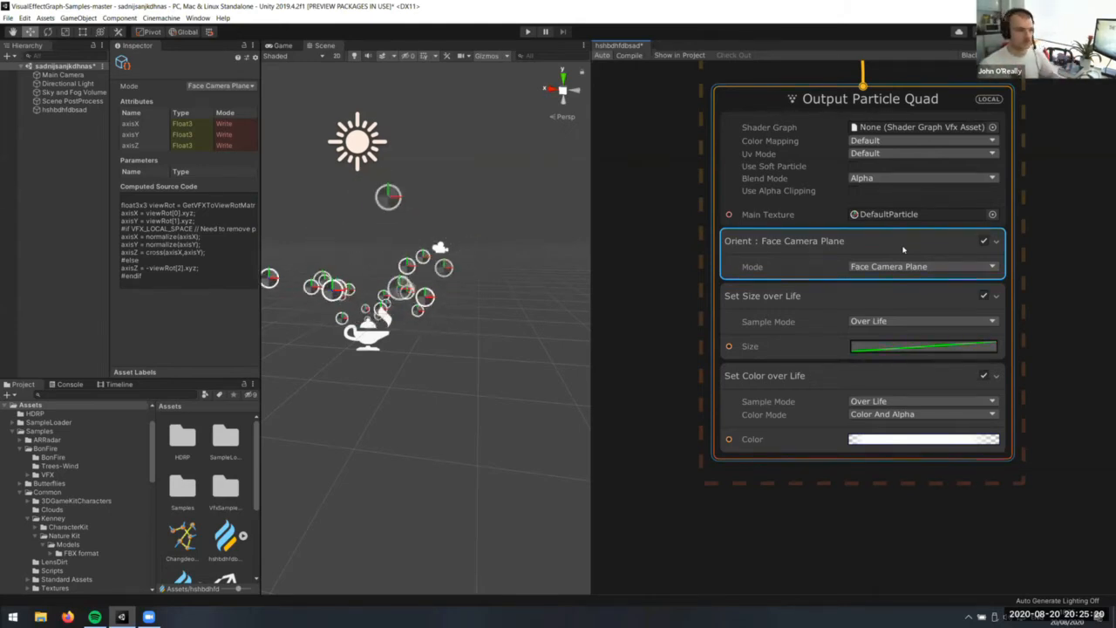
middle_drag(1039, 317, 988, 422)
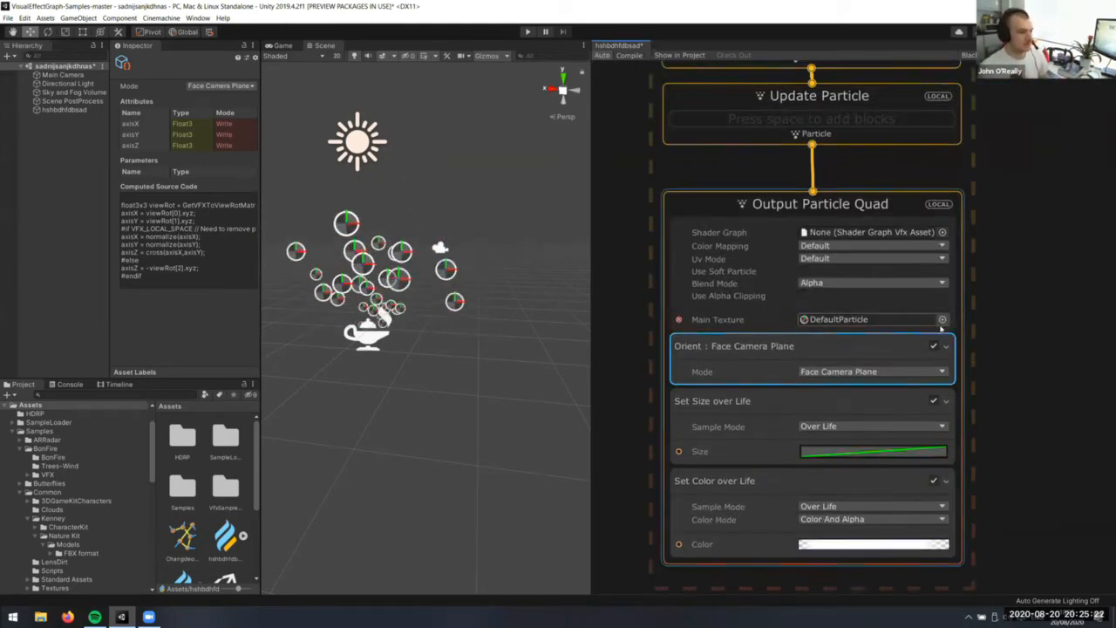
middle_drag(964, 320, 956, 347)
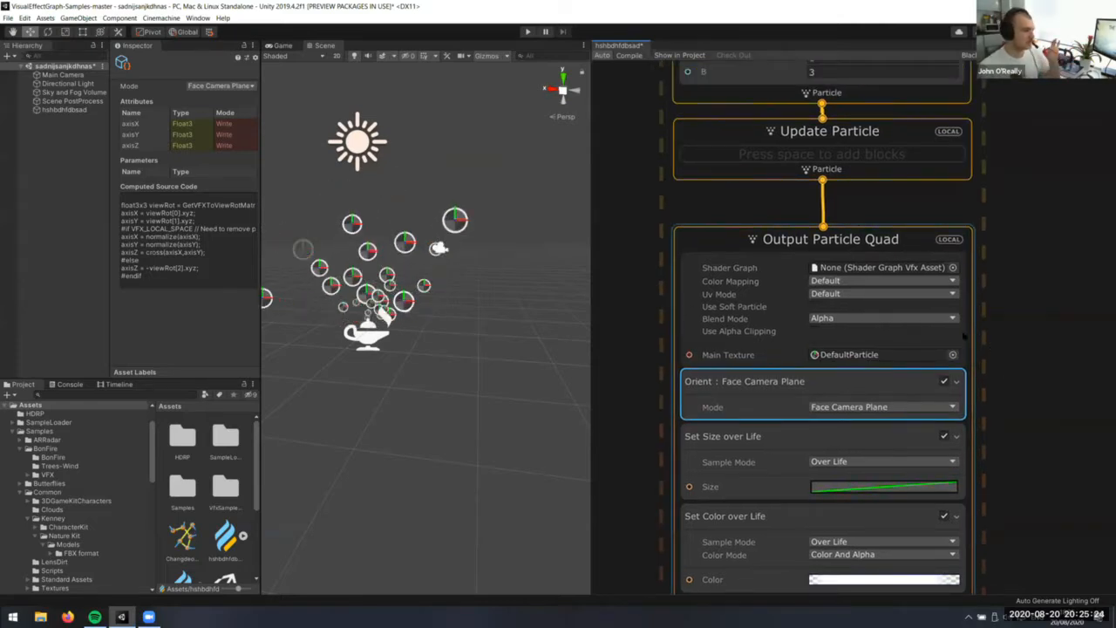
right_click(914, 308)
click(999, 270)
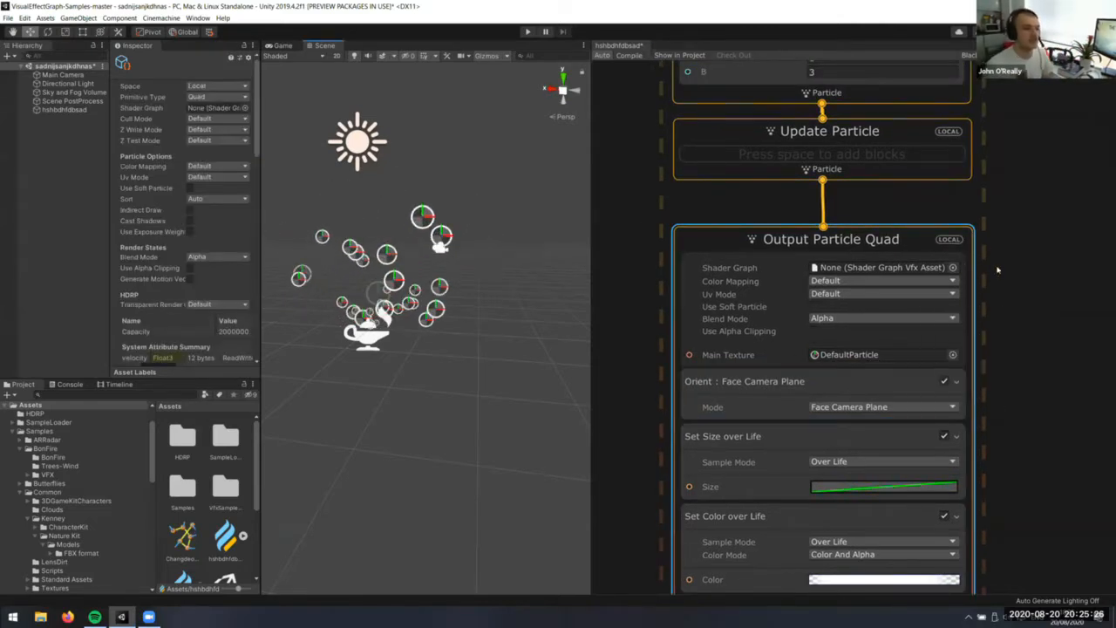
Add a Position (AABox) block to the Initialize Particle context
middle_drag(1000, 270, 986, 415)
scroll(1045, 288, down, 3)
middle_drag(957, 260, 977, 349)
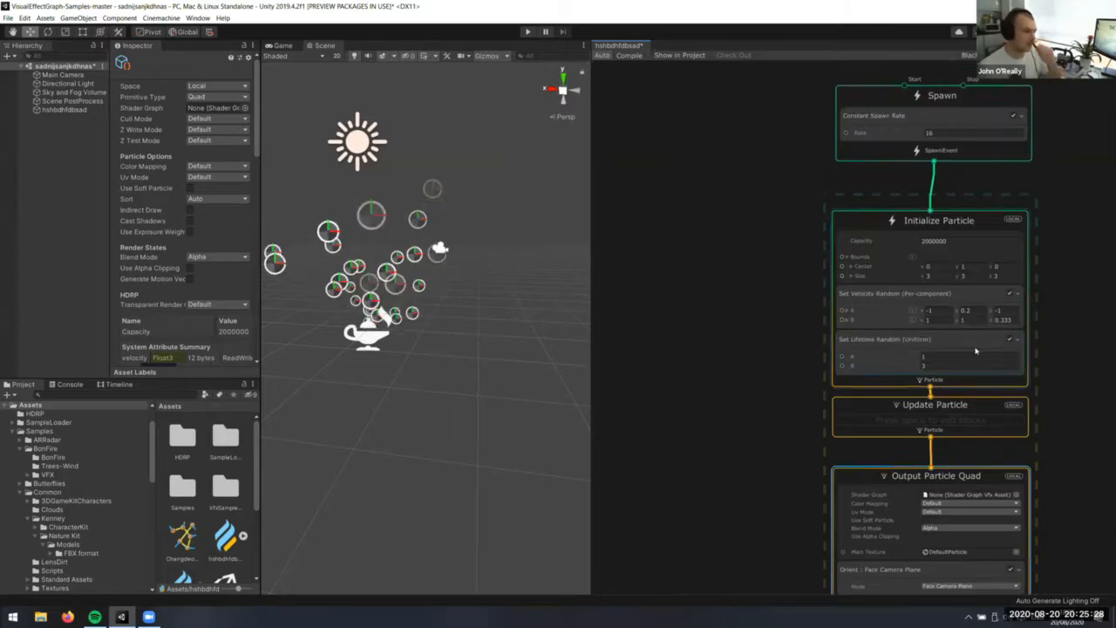
scroll(977, 347, up, 3)
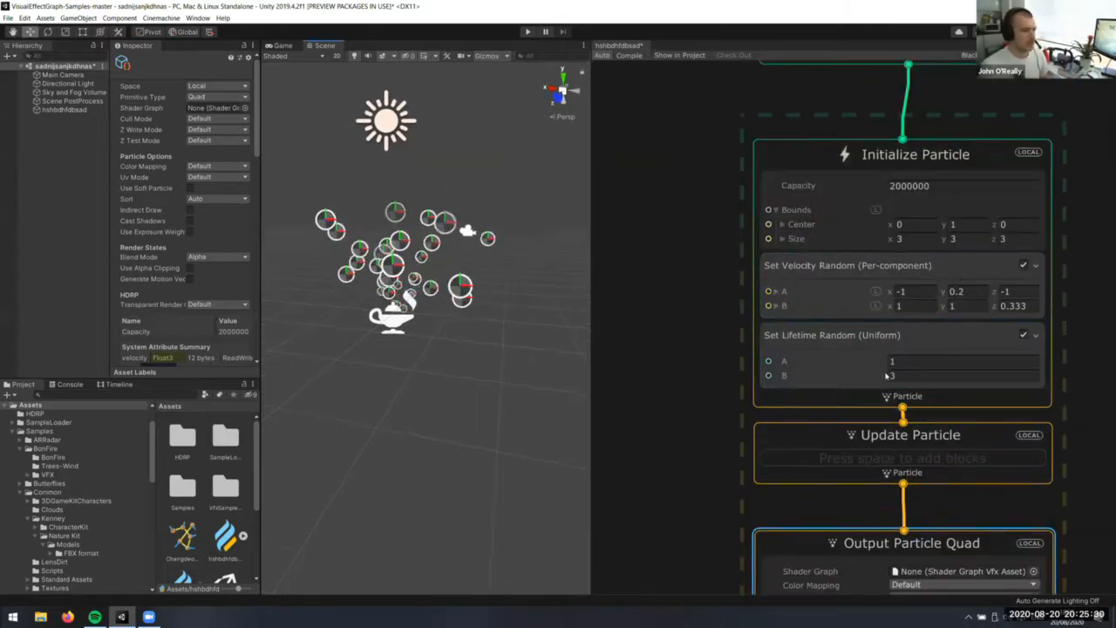
click(939, 346)
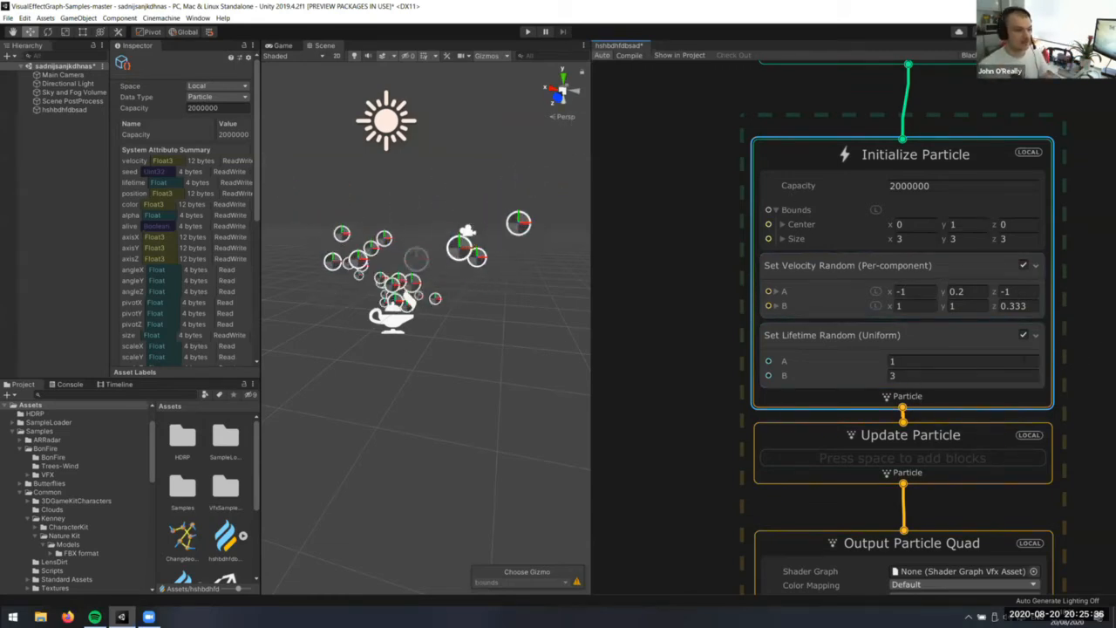
key(space)
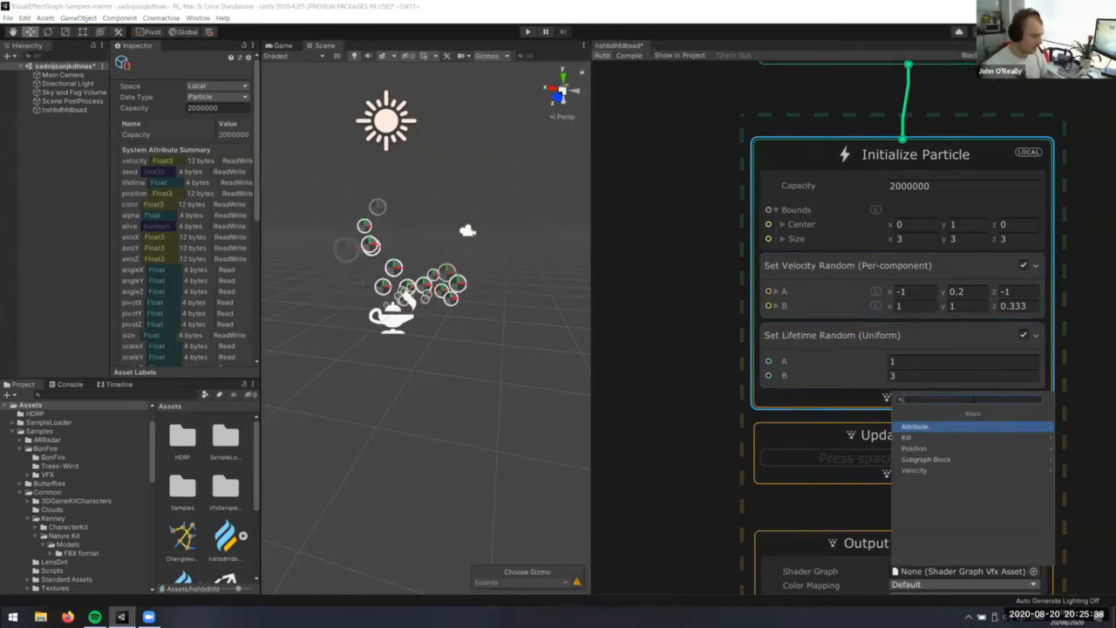
text(pos)
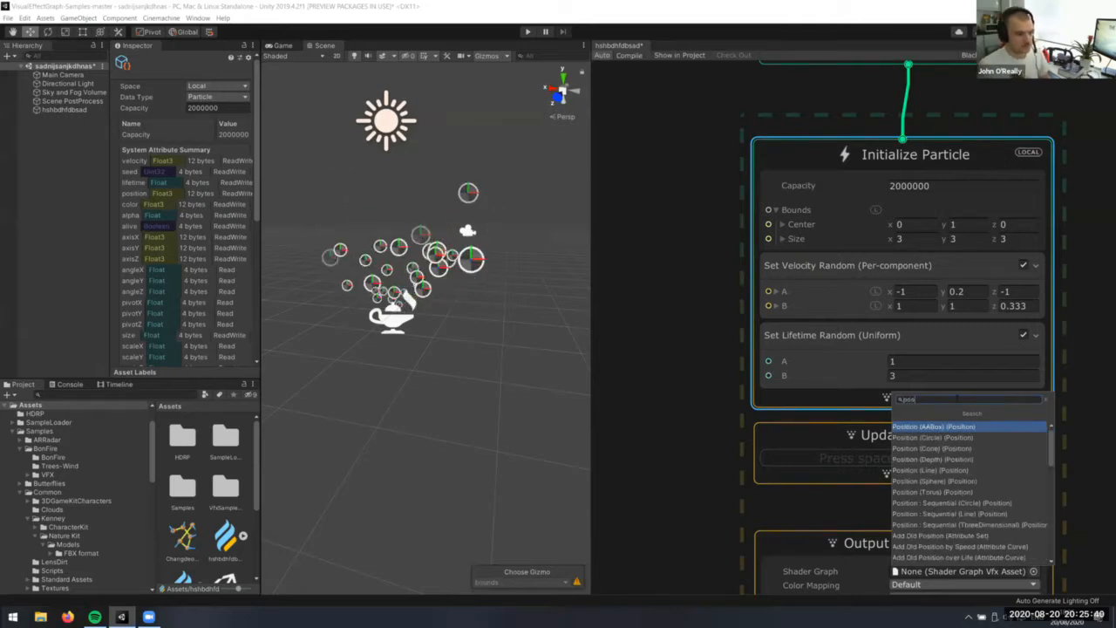
key(Return)
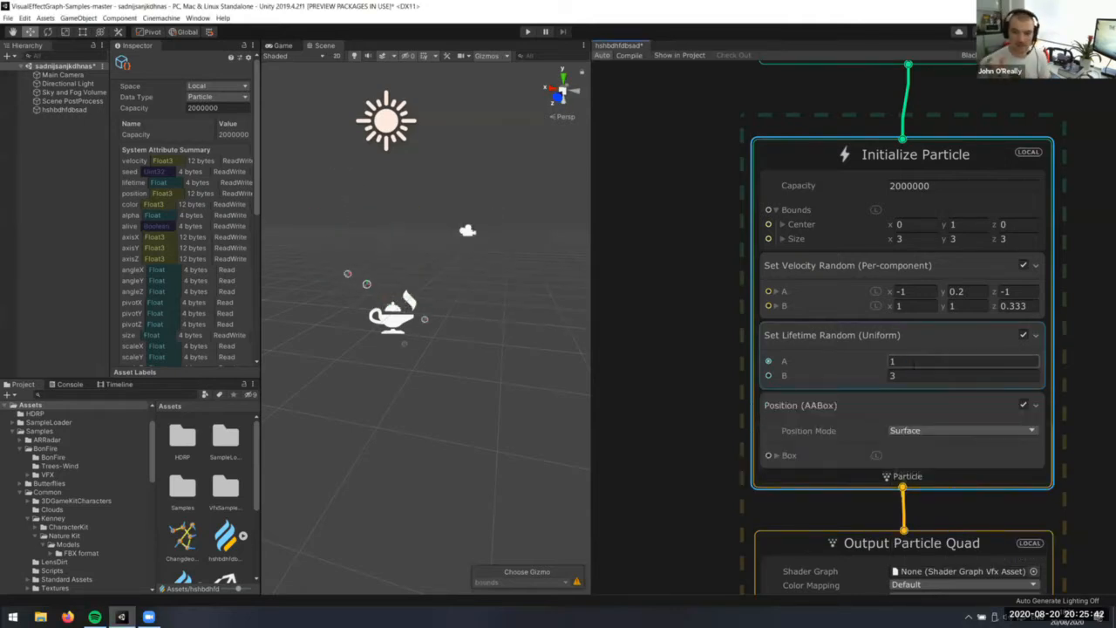
Space out the contexts, moving Output Particle Quad and Update Particle further down and Spawn further up
scroll(770, 333, down, 1)
middle_drag(770, 333, 753, 250)
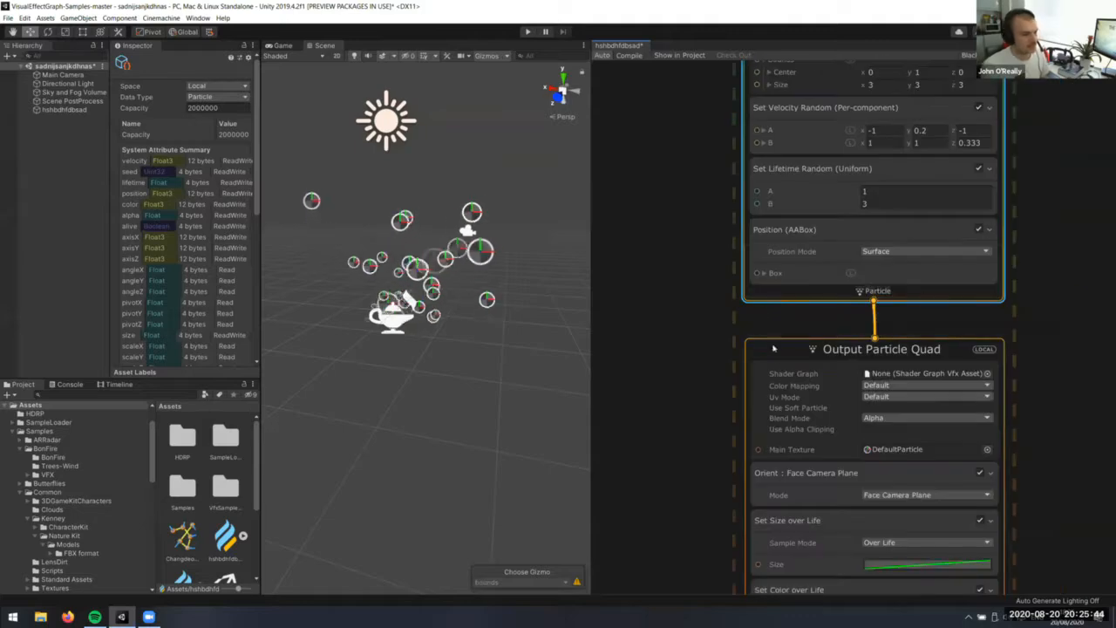
drag(778, 347, 785, 451)
drag(754, 292, 752, 182)
drag(754, 290, 761, 372)
middle_drag(778, 248, 744, 548)
click(752, 383)
middle_drag(721, 245, 797, 297)
drag(828, 207, 813, 101)
Set the Position Mode of the Position (AABox) block to Volume and select the block
middle_drag(695, 416, 780, 319)
scroll(780, 319, up, 2)
middle_drag(832, 287, 745, 397)
alt+drag(324, 256, 367, 244)
scroll(366, 244, up, 3)
click(884, 315)
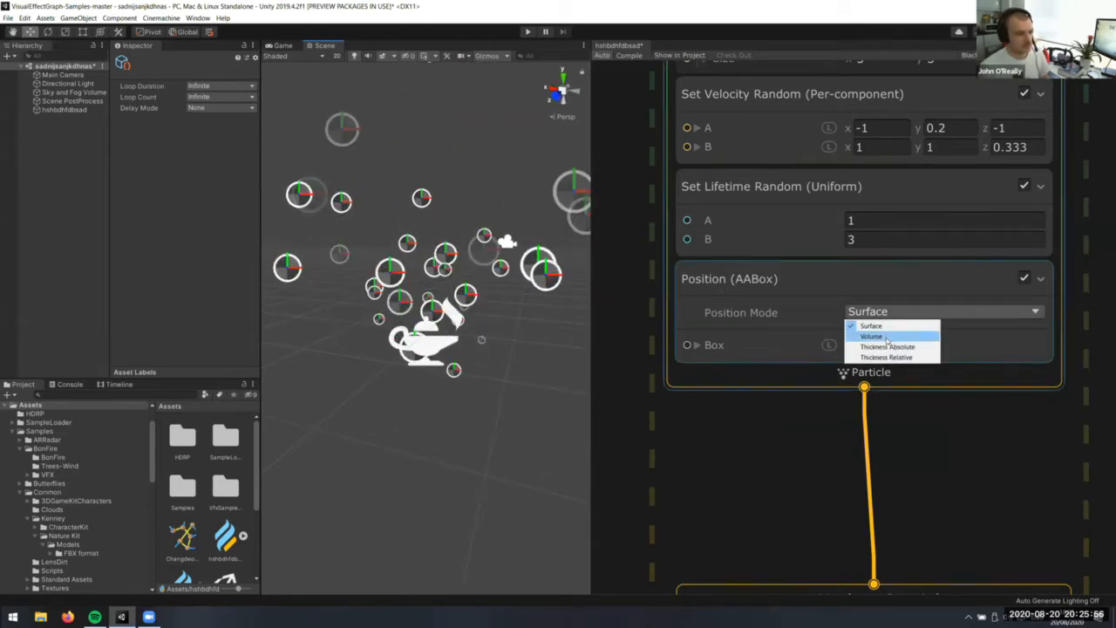
click(873, 337)
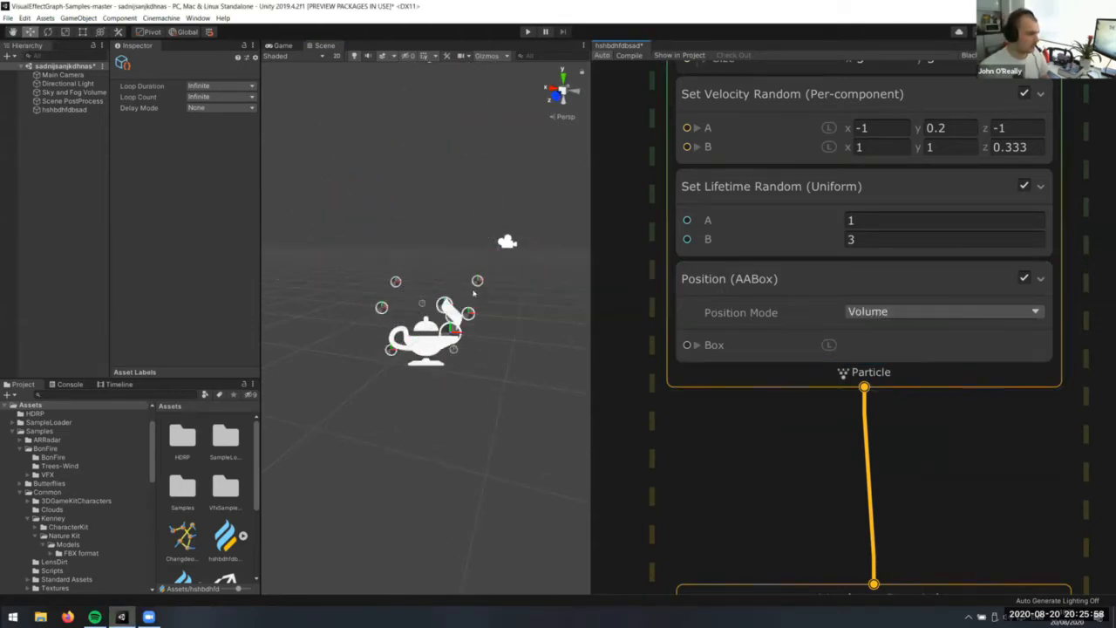
middle_drag(602, 413, 617, 416)
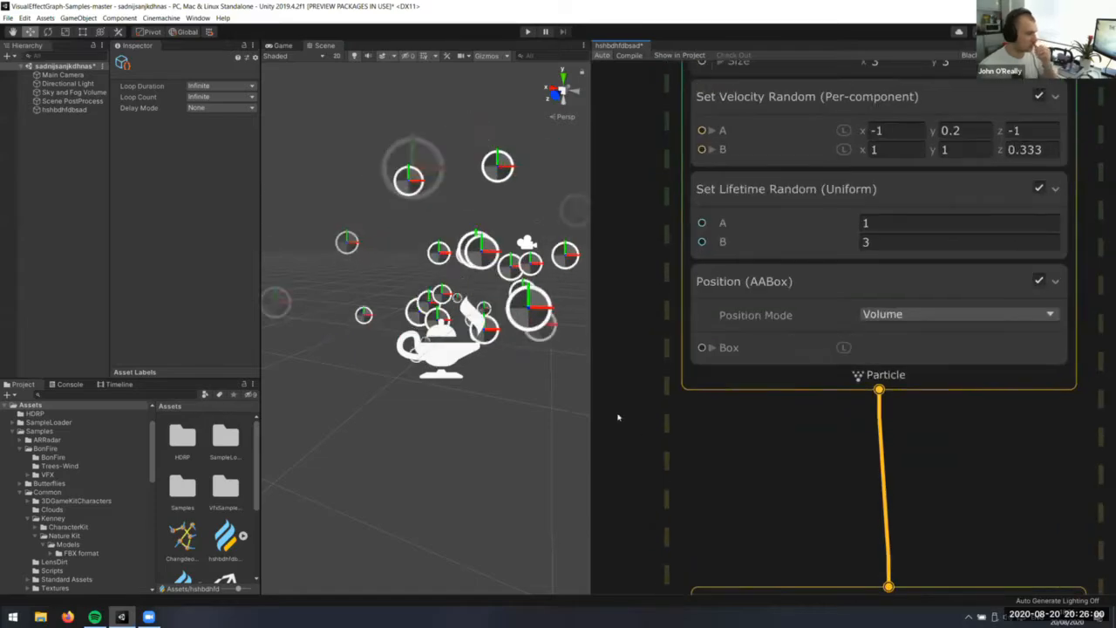
click(694, 278)
scroll(663, 287, down, 3)
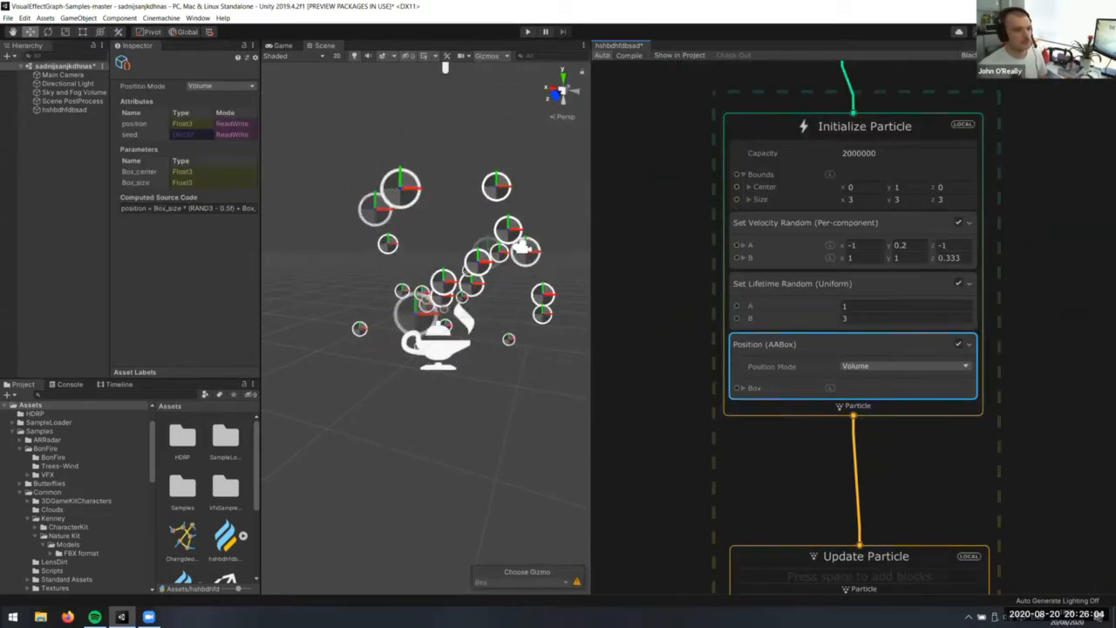
Show the Blackboard beside the Initialize Particle context and add an AABox property to it
click(970, 56)
drag(787, 161, 717, 124)
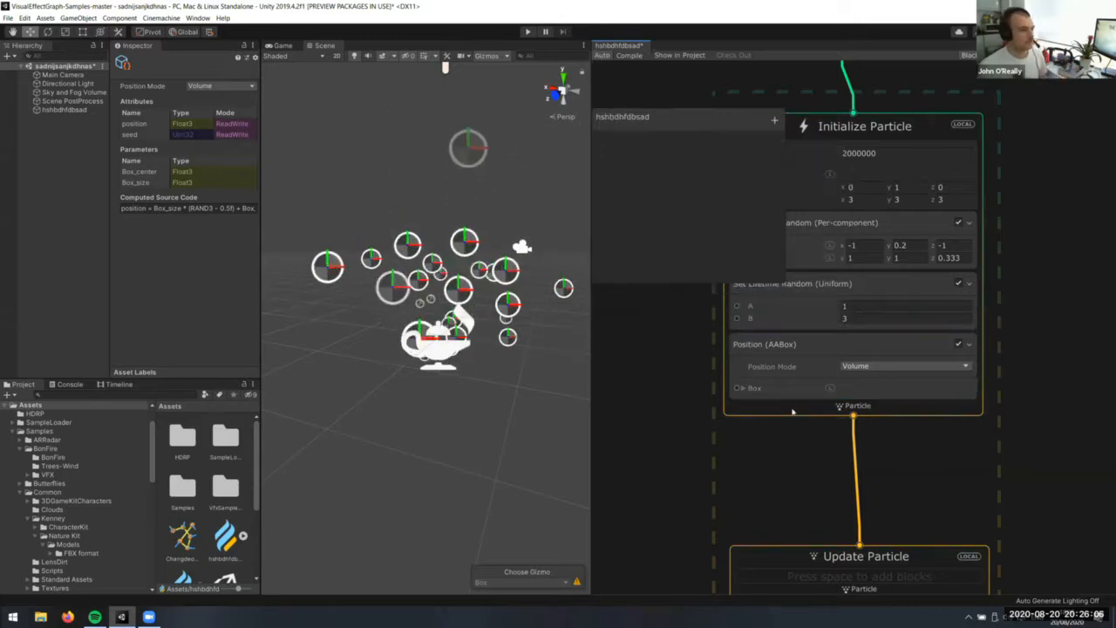
middle_drag(855, 368, 1052, 377)
click(774, 120)
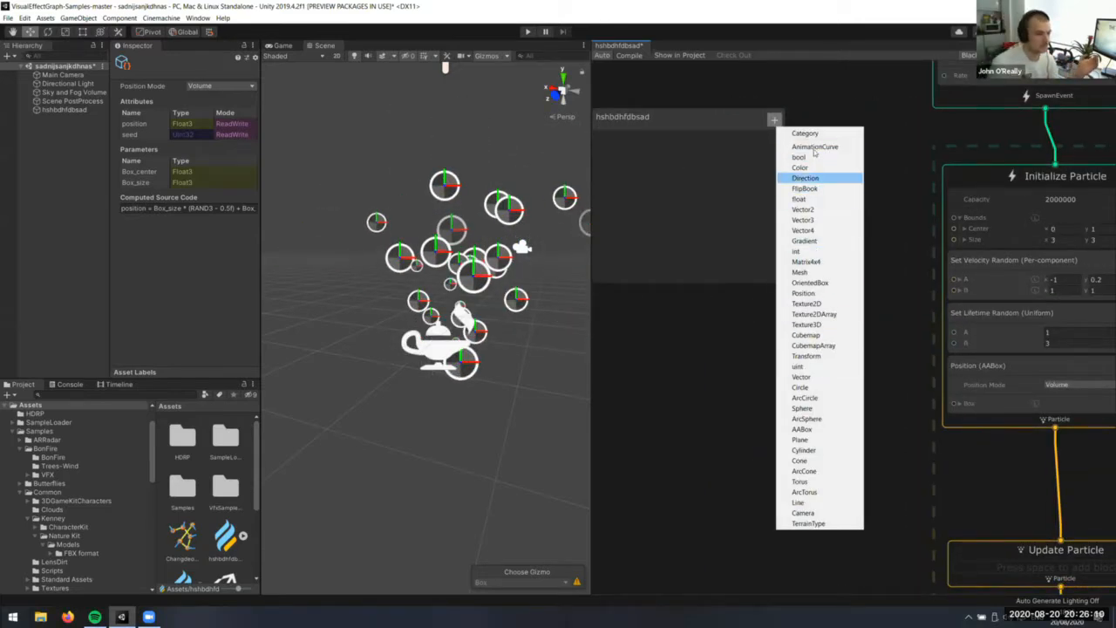
click(817, 430)
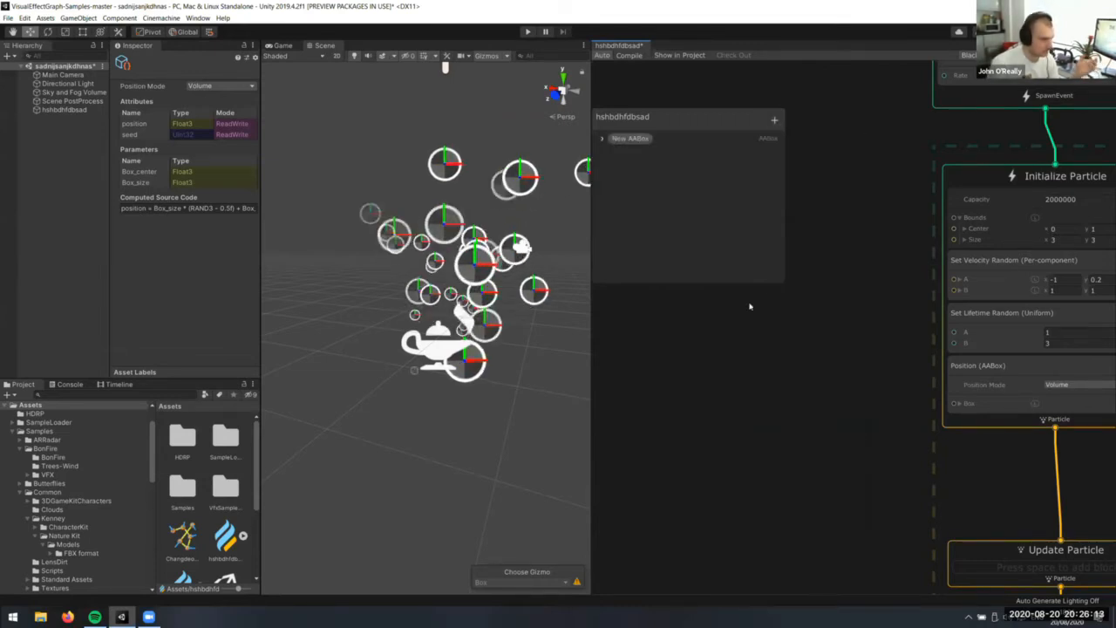
Expand the new AABox property and rename it "The best Box"
click(602, 140)
click(650, 139)
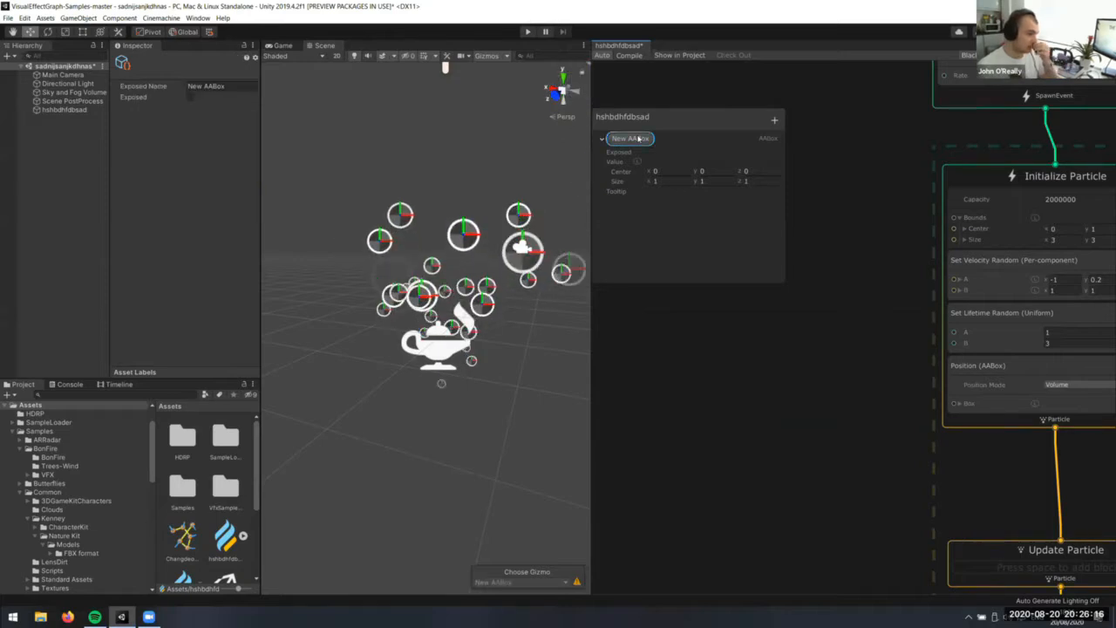
text(Ou)
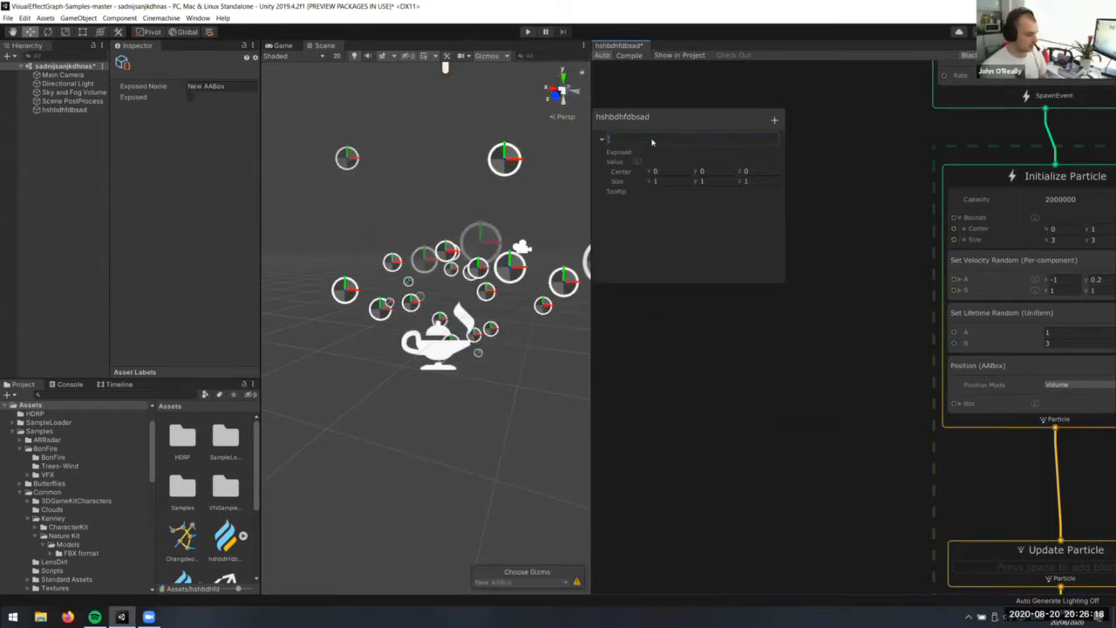
text(r NB)
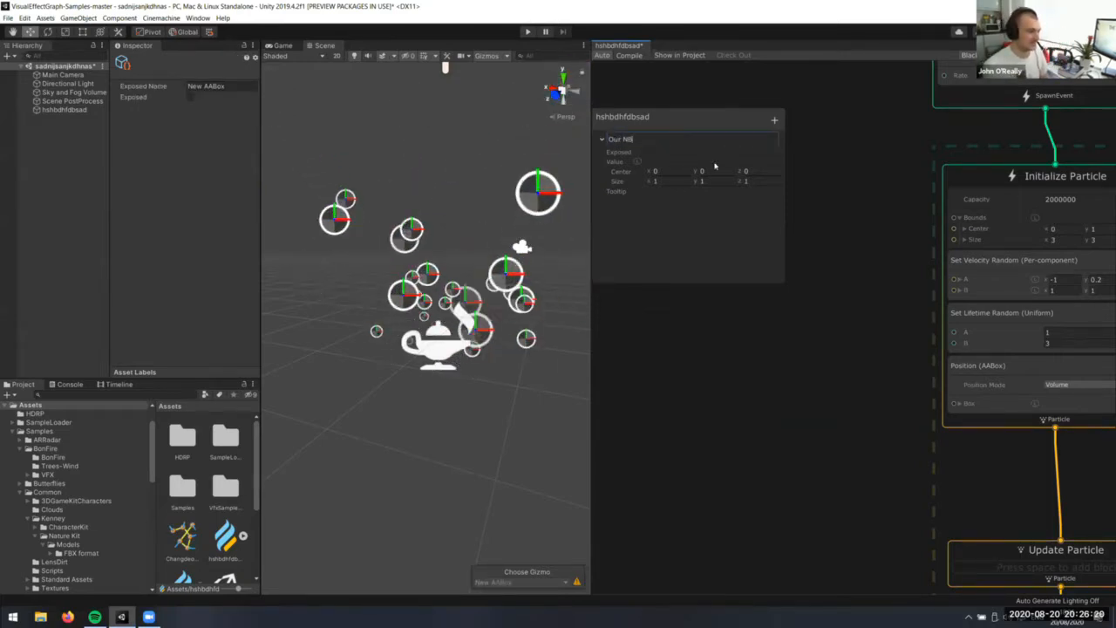
key(BackSpace)
key(BackSpace)
key(BackSpace)
key(BackSpace)
key(BackSpace)
text(The best B)
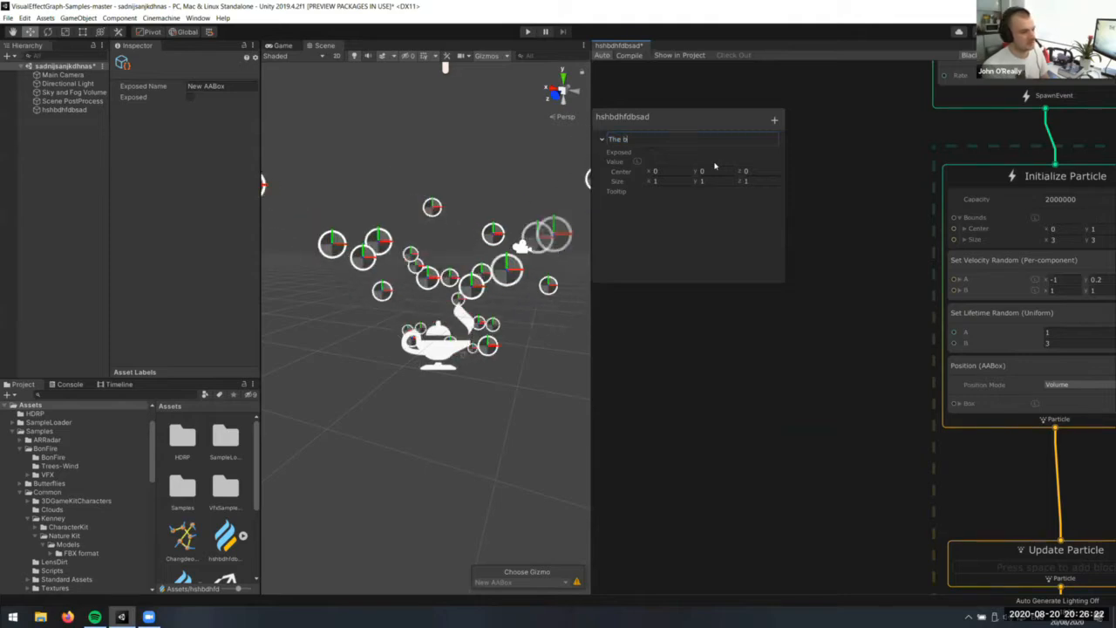
text(ox)
key(Return)
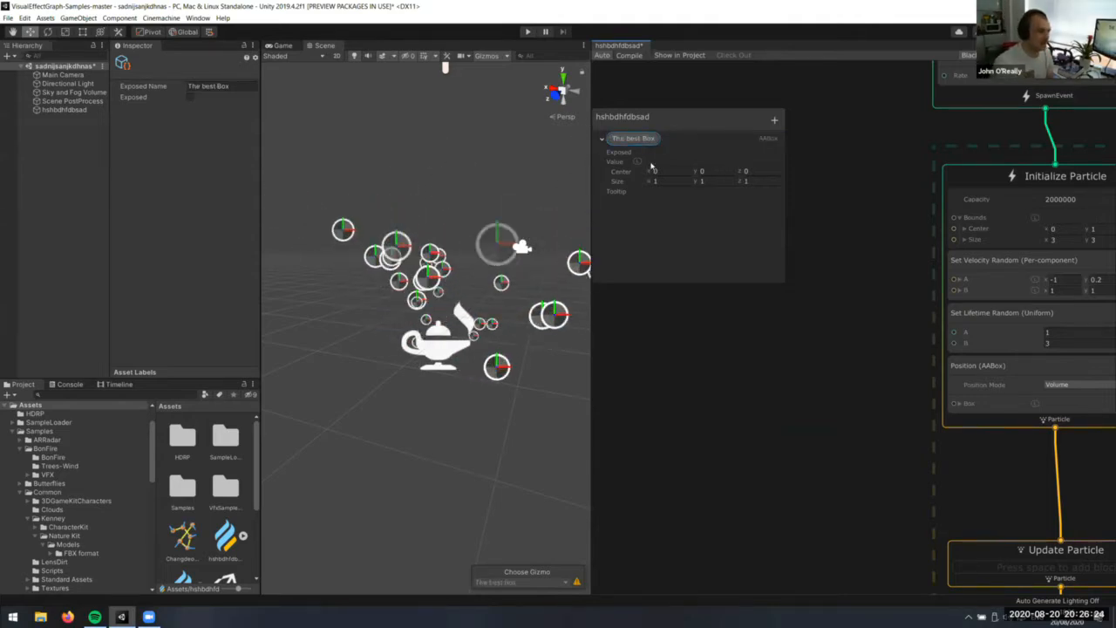
Expose The best Box property and set its Size to 10 in X, Y and Z
click(649, 151)
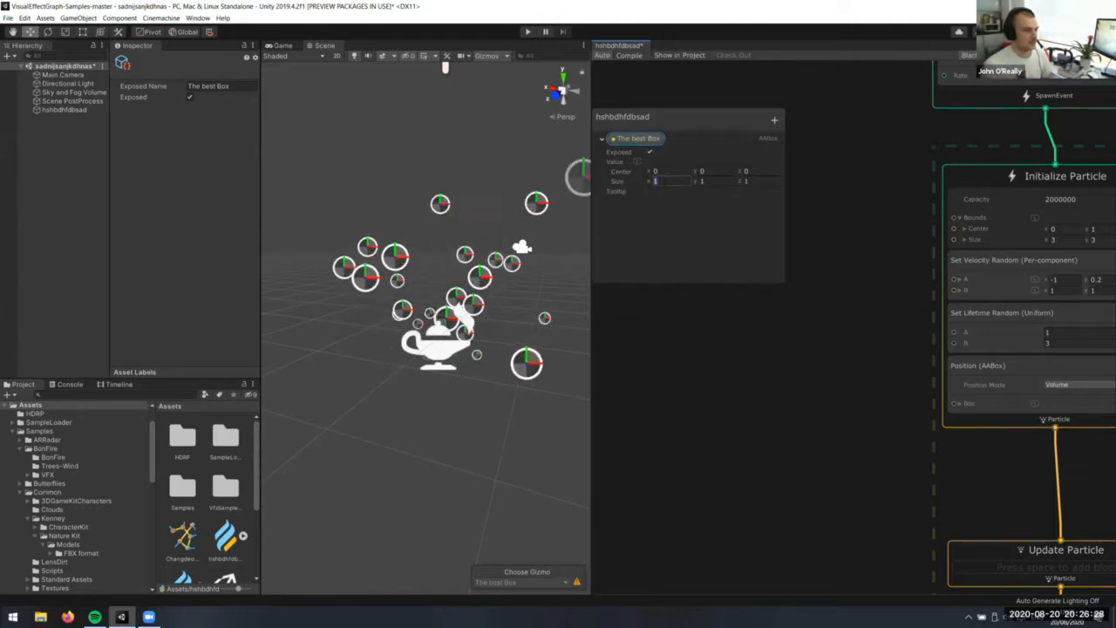
click(657, 181)
text(10)
key(Tab)
text(10)
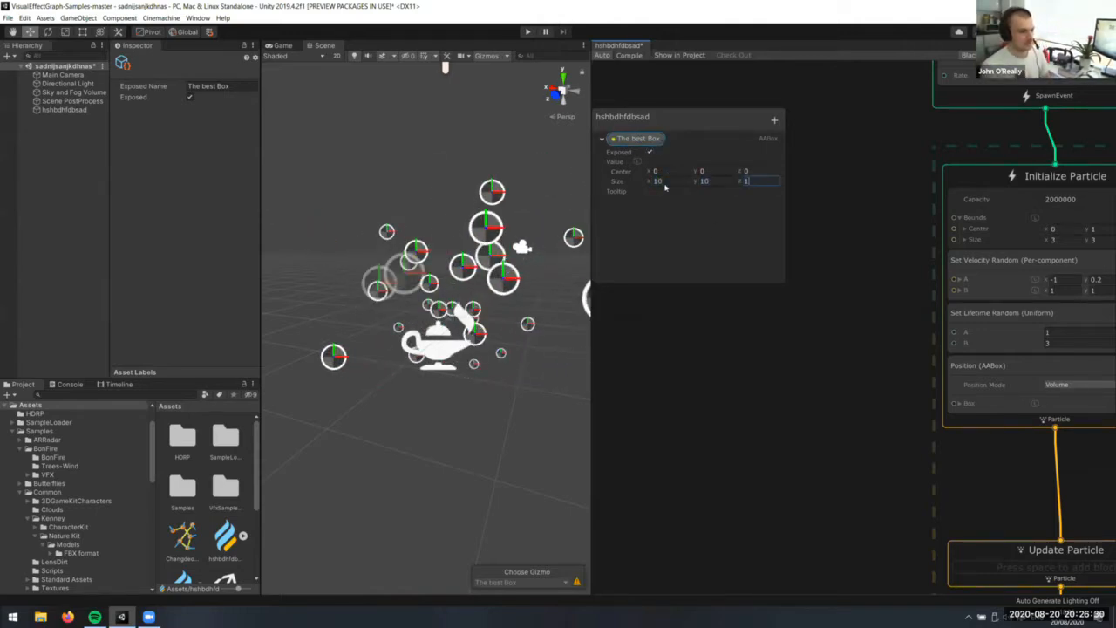
key(Tab)
text(10)
Set the tooltip of The best Box property to "It's the best!"
click(658, 192)
text(It's)
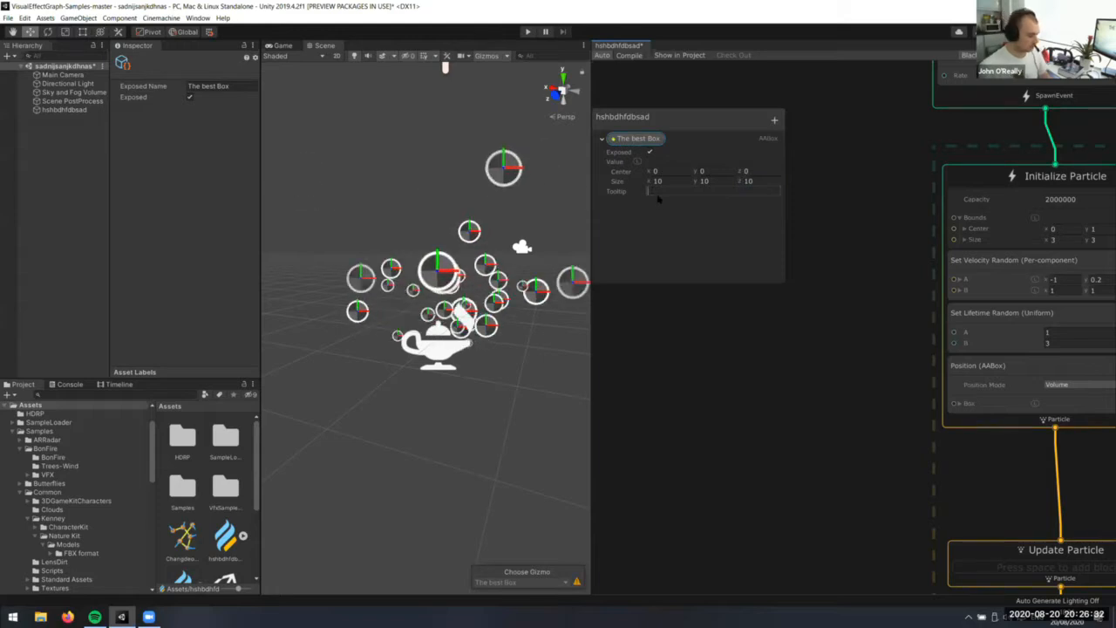
text( the best!)
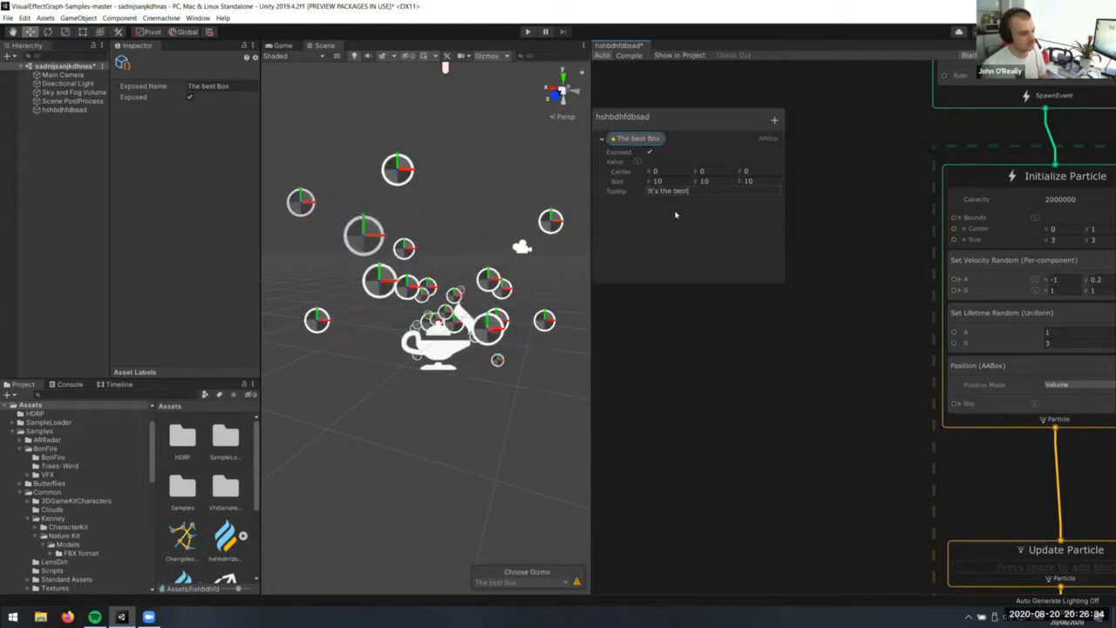
key(Return)
key(BackSpace)
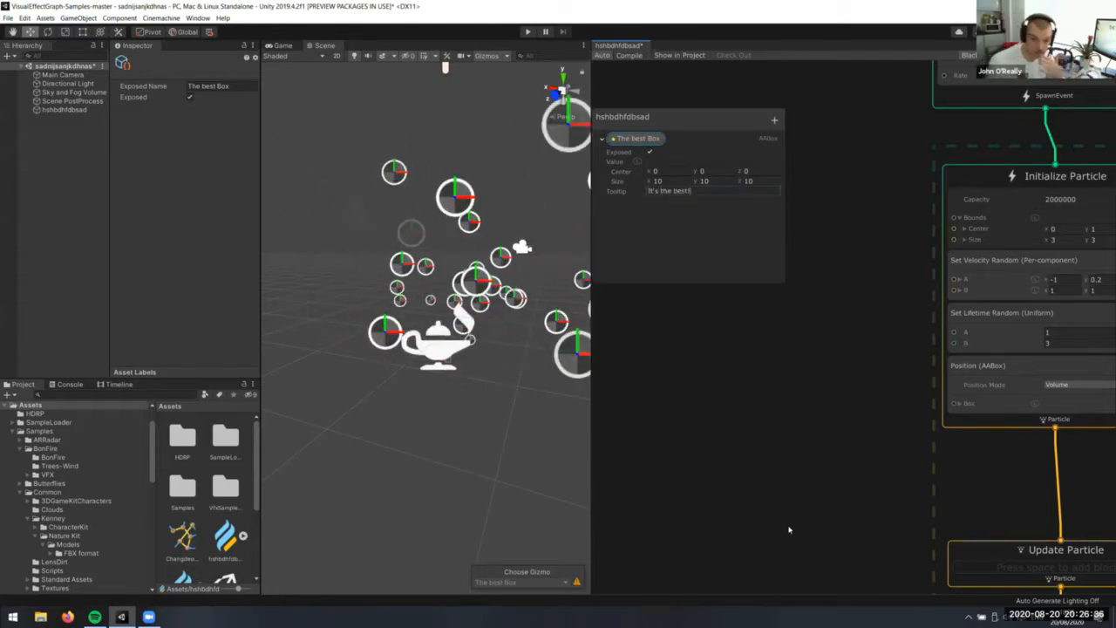
click(819, 519)
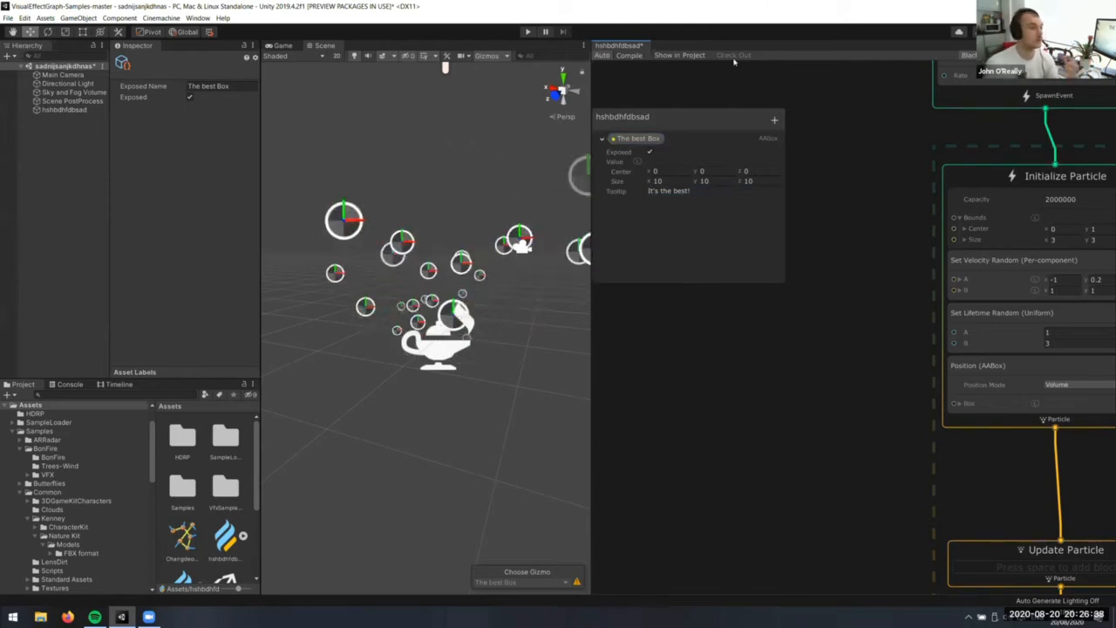
Place The best Box as a node in the graph, deleting the duplicate, and connect it to the Initialize Particle Bounds input
drag(635, 138, 774, 307)
click(757, 358)
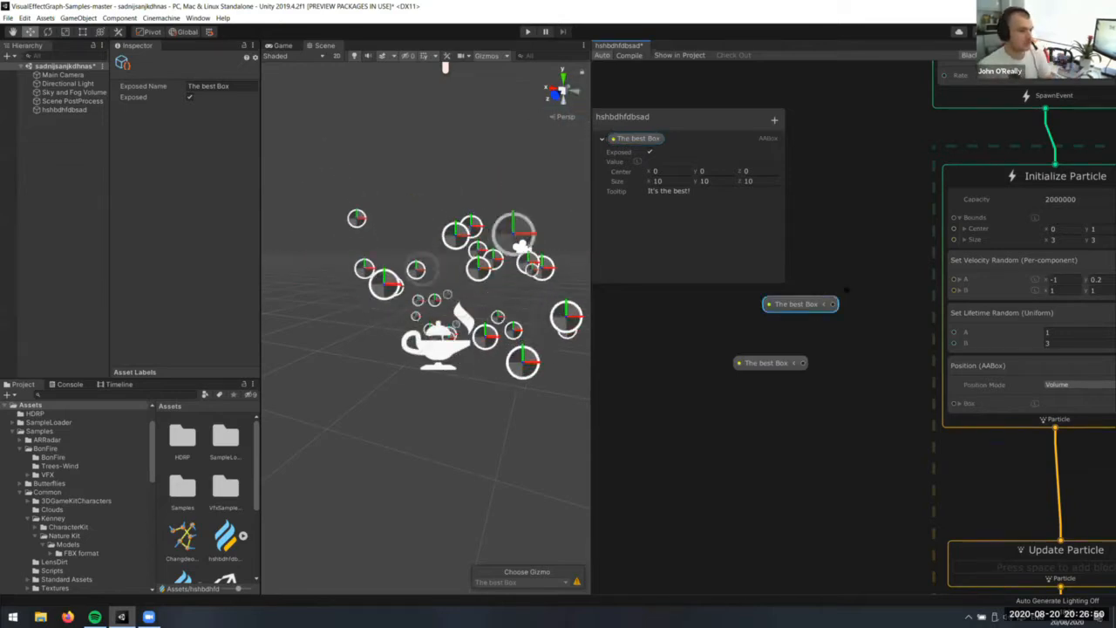
key(Delete)
drag(804, 361, 955, 219)
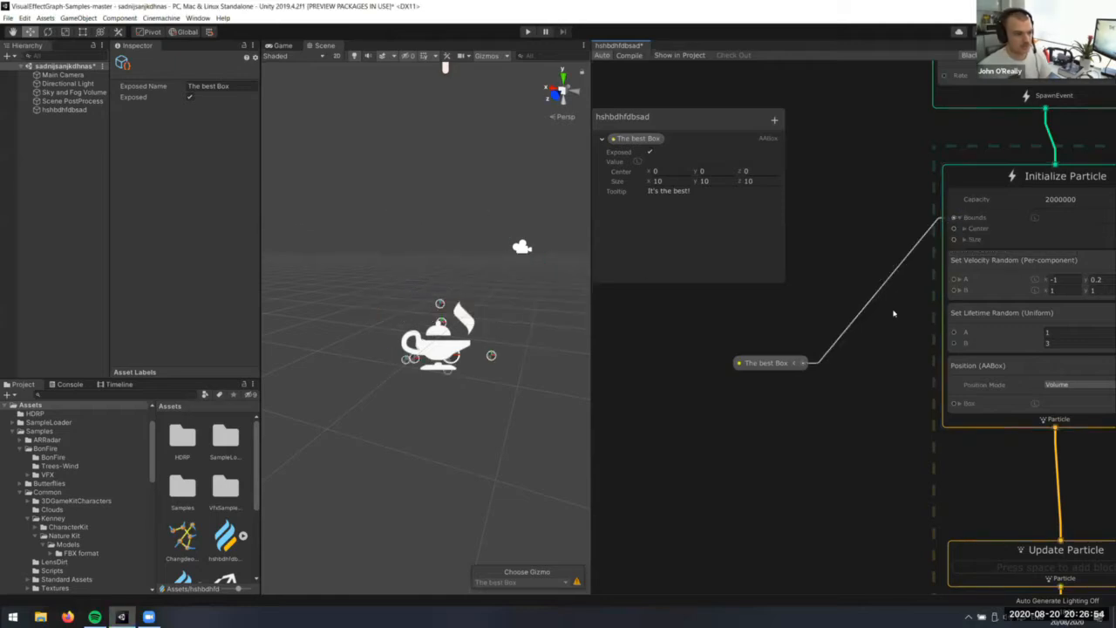
Connect The best Box node to the Box input of the Position (AABox) block
middle_drag(894, 313, 870, 278)
click(706, 345)
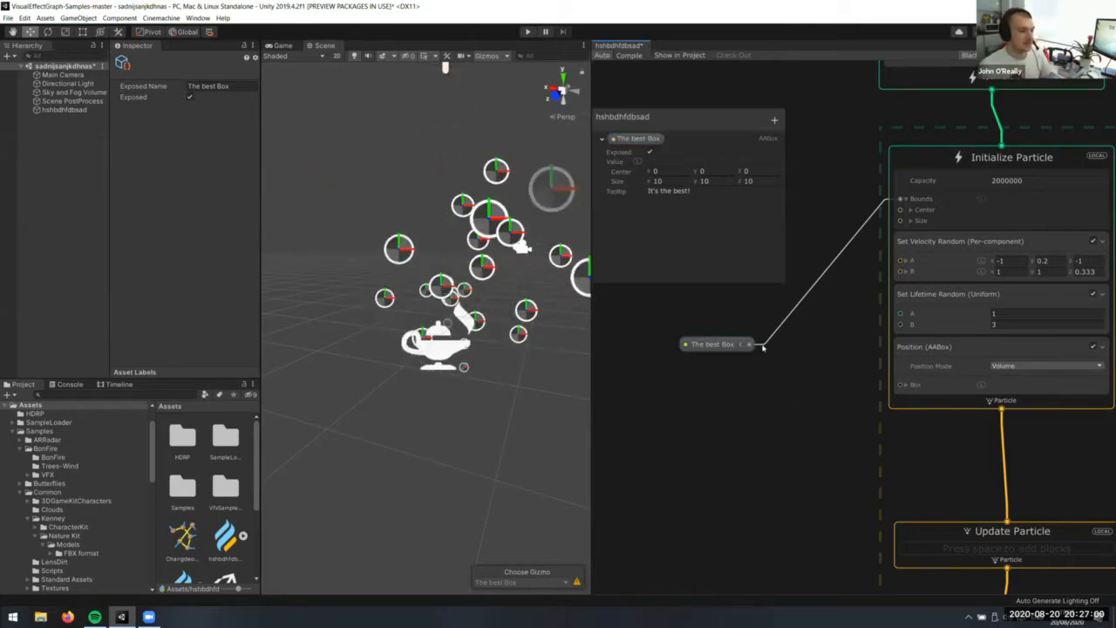
drag(749, 344, 905, 387)
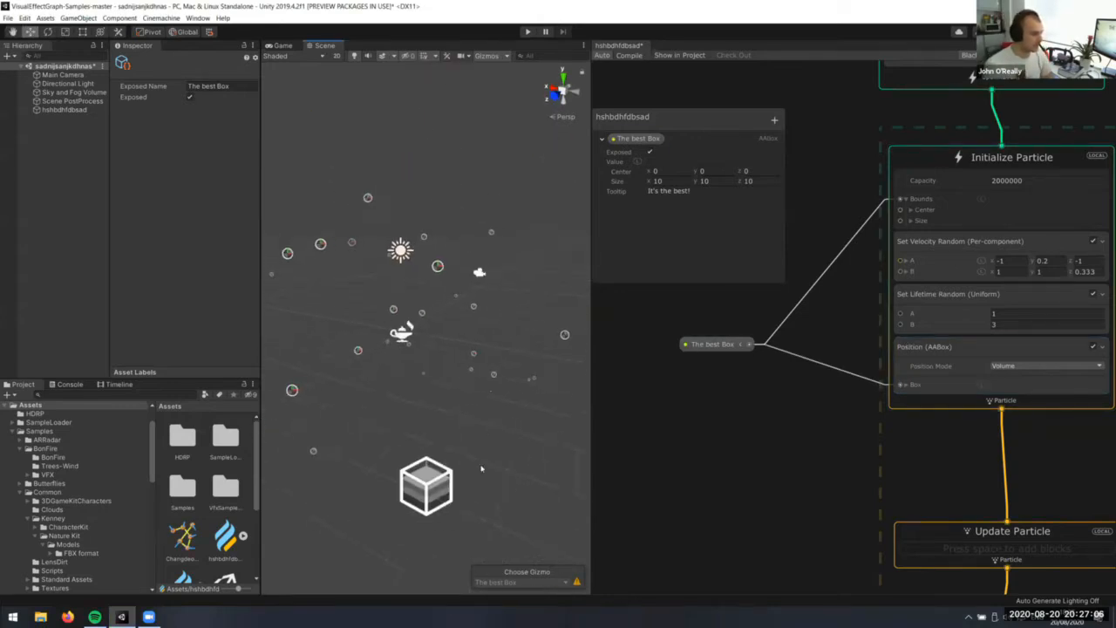
Select the hshbdhfdbsad effect object and inspect its bounds box and particles in the Scene view
click(64, 110)
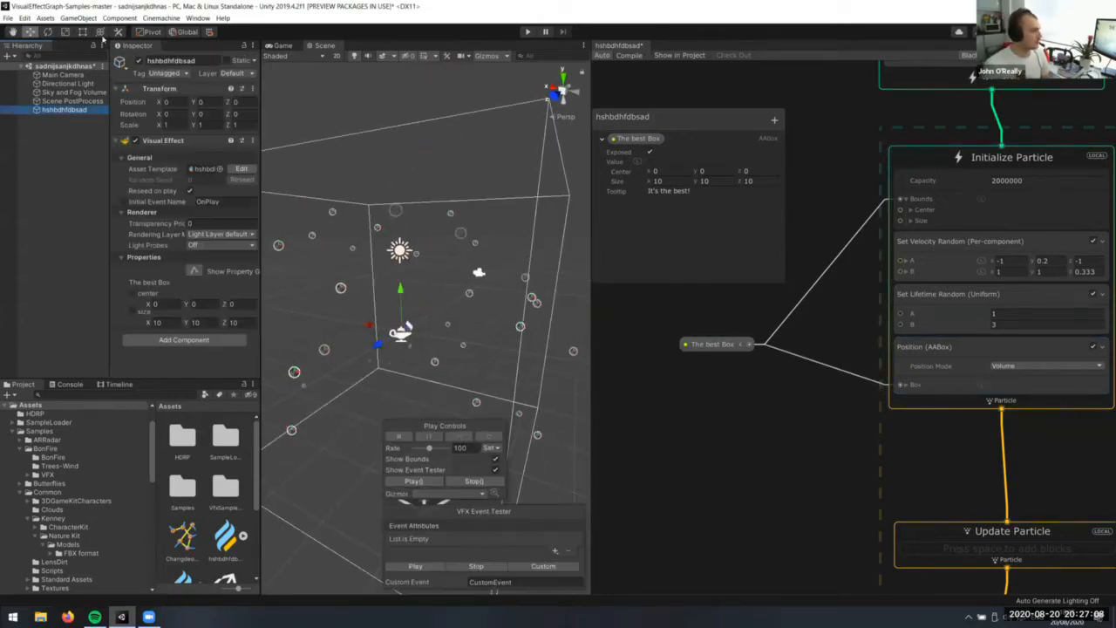
scroll(394, 249, up, 2)
alt+drag(394, 249, 494, 301)
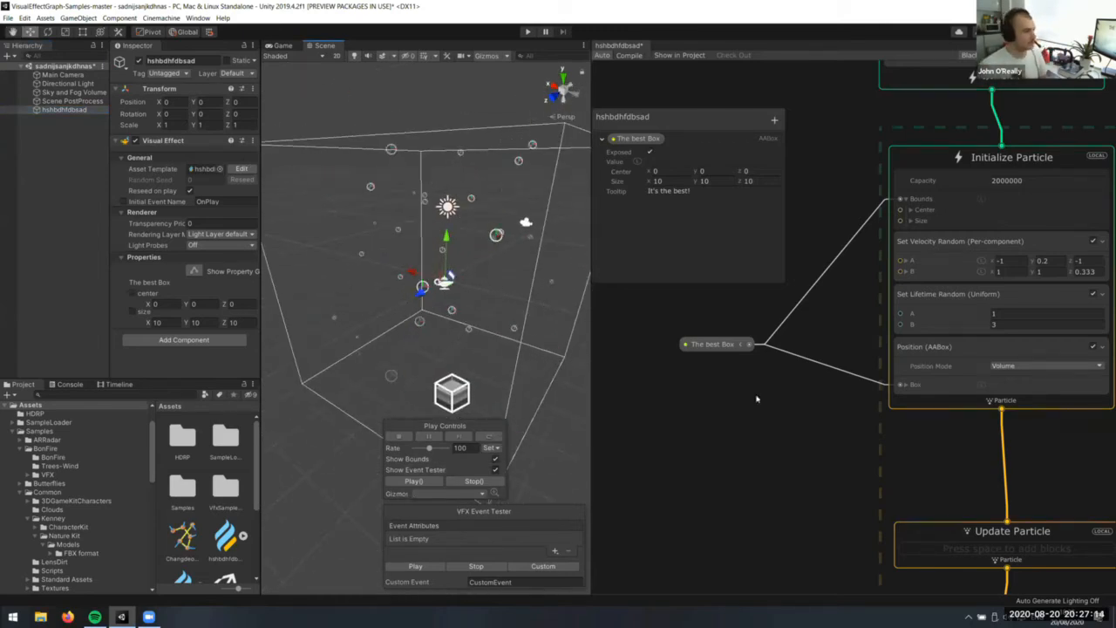
Set the Constant Spawn Rate to 200 and disable the Set Velocity Random block
middle_drag(757, 399, 667, 587)
click(898, 246)
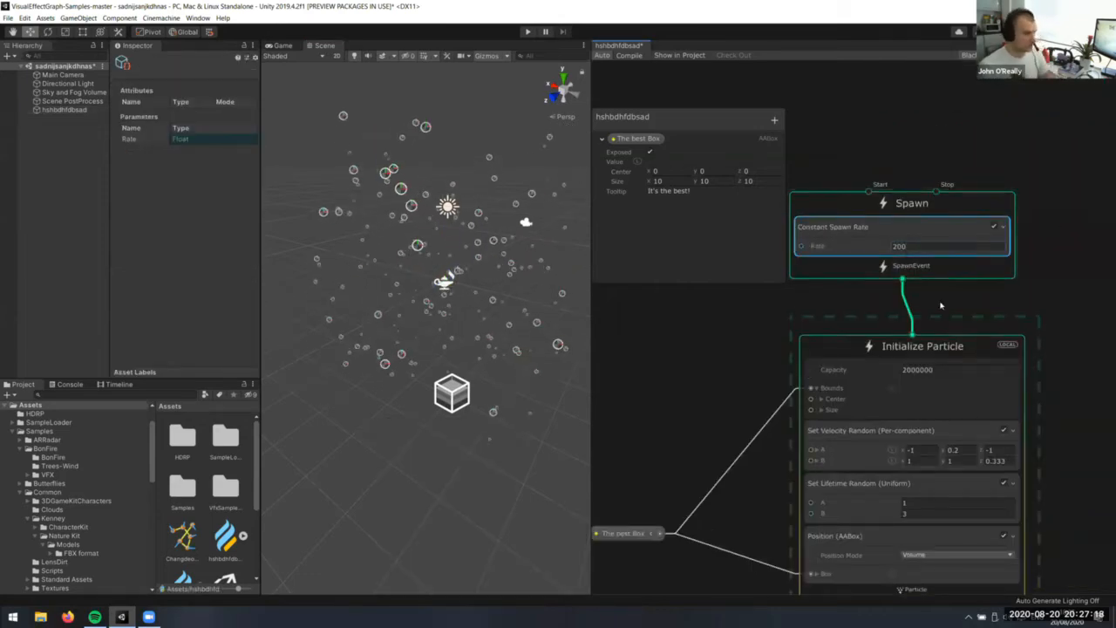
middle_drag(942, 305, 910, 168)
click(894, 315)
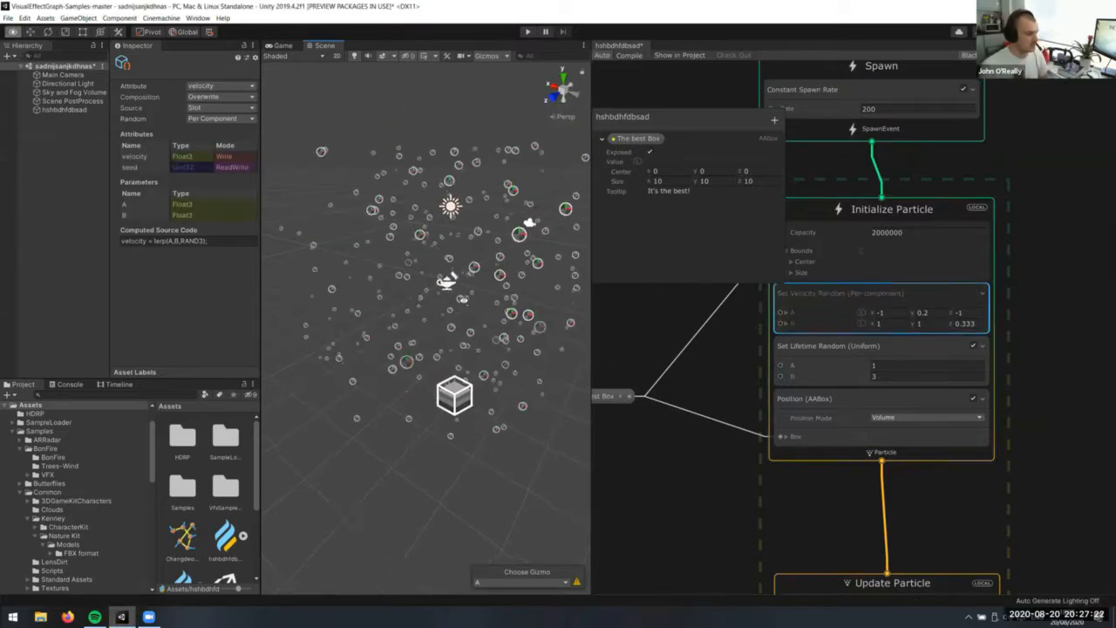
scroll(464, 301, up, 2)
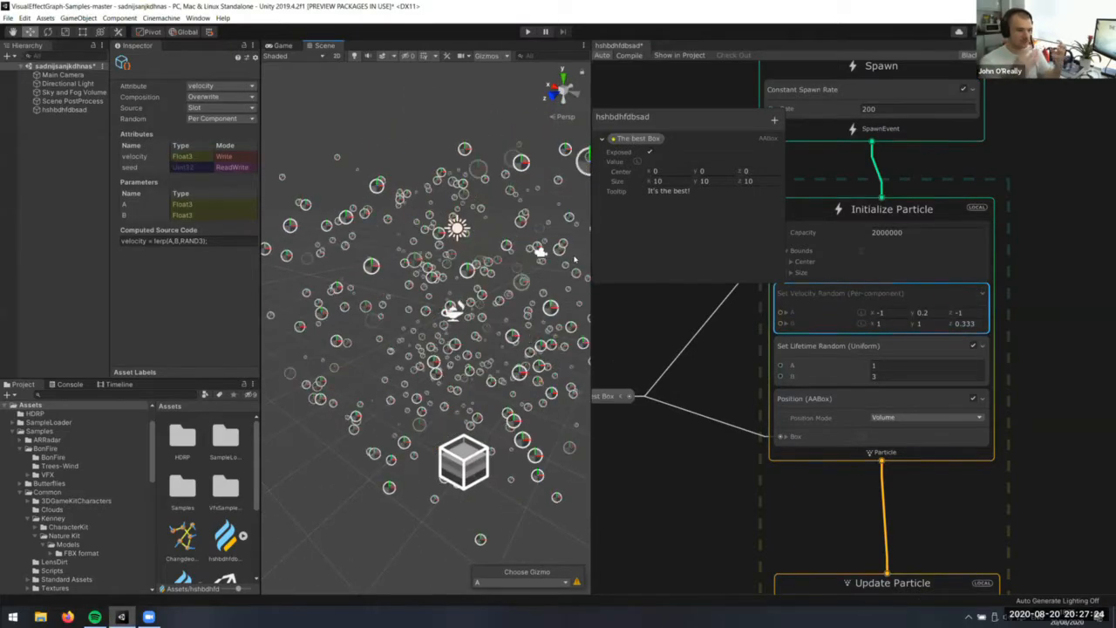
Try the Surface position mode on the Position (AABox) block and view the particle distribution from several angles
click(986, 418)
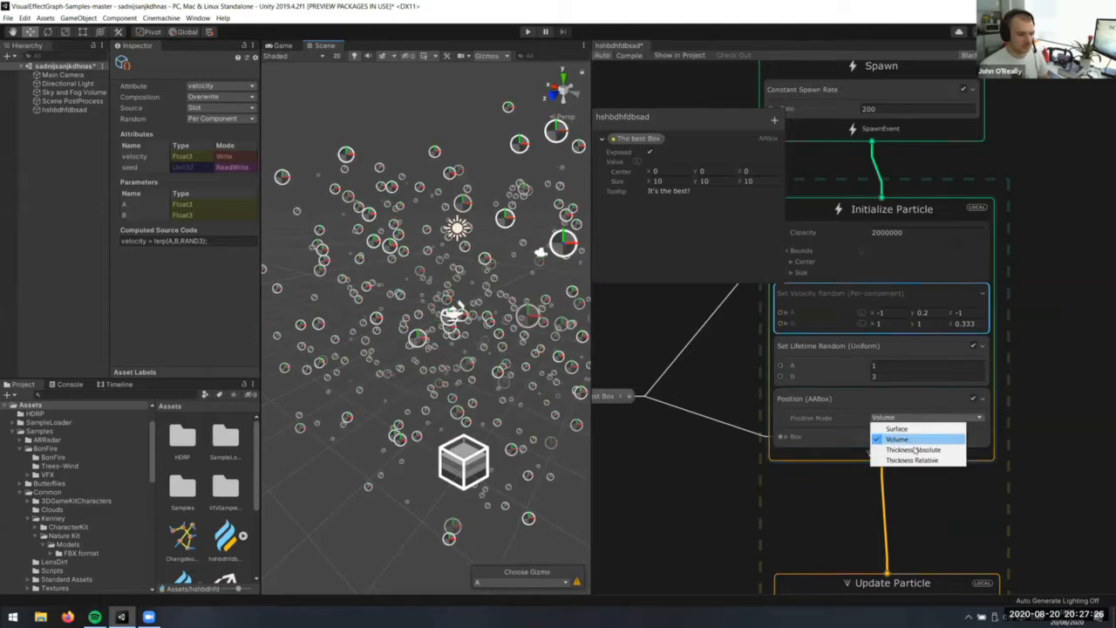
click(912, 429)
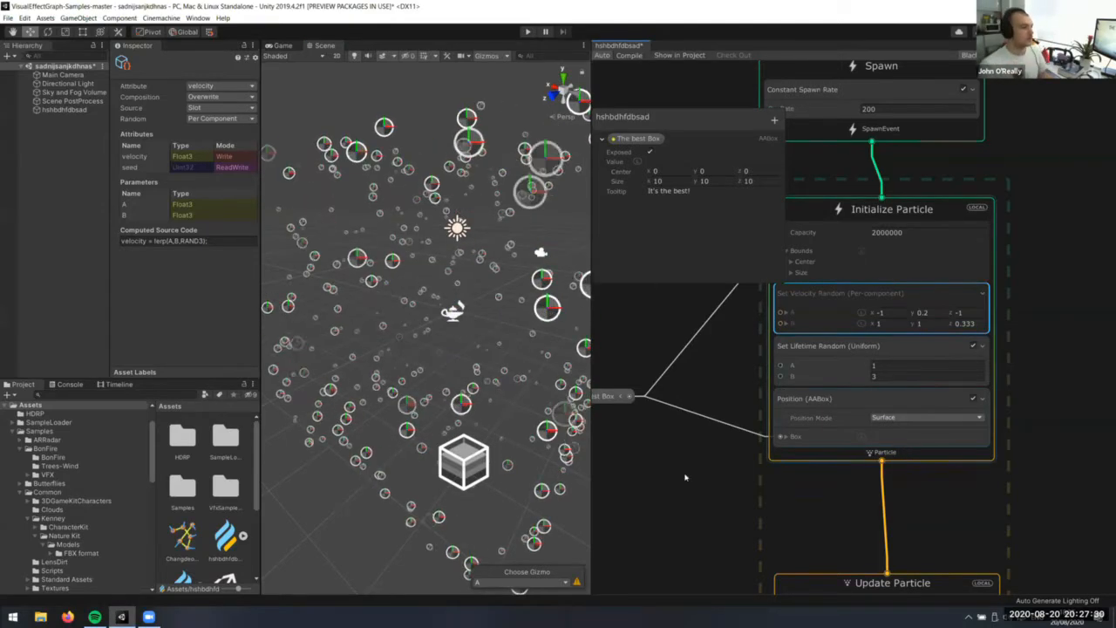
right_drag(466, 283, 433, 287)
key(w)
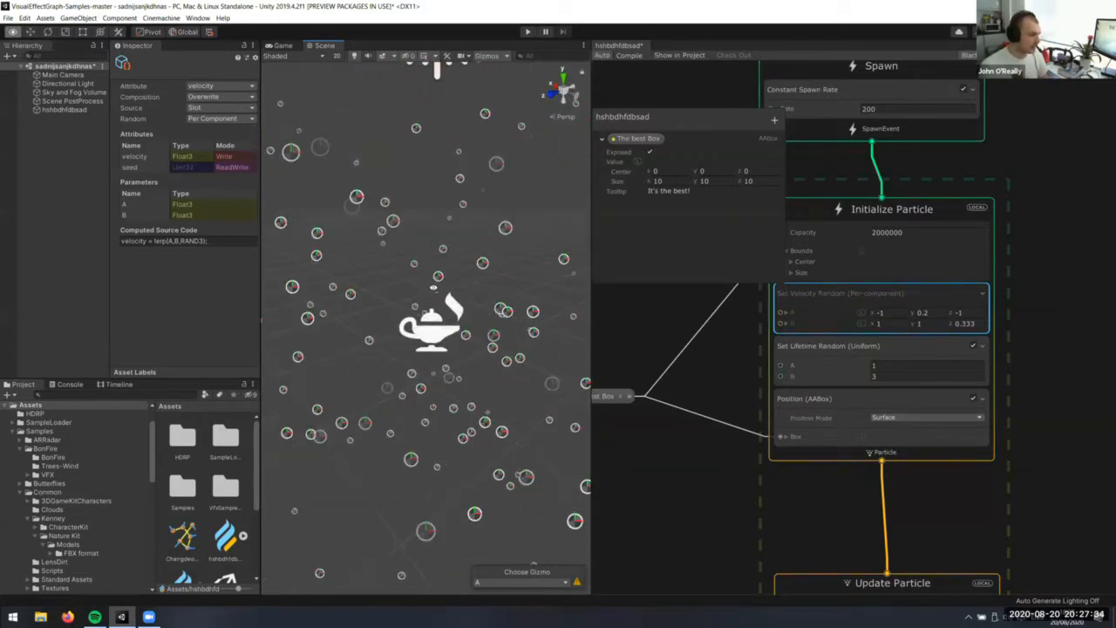
key(s)
right_drag(464, 247, 472, 323)
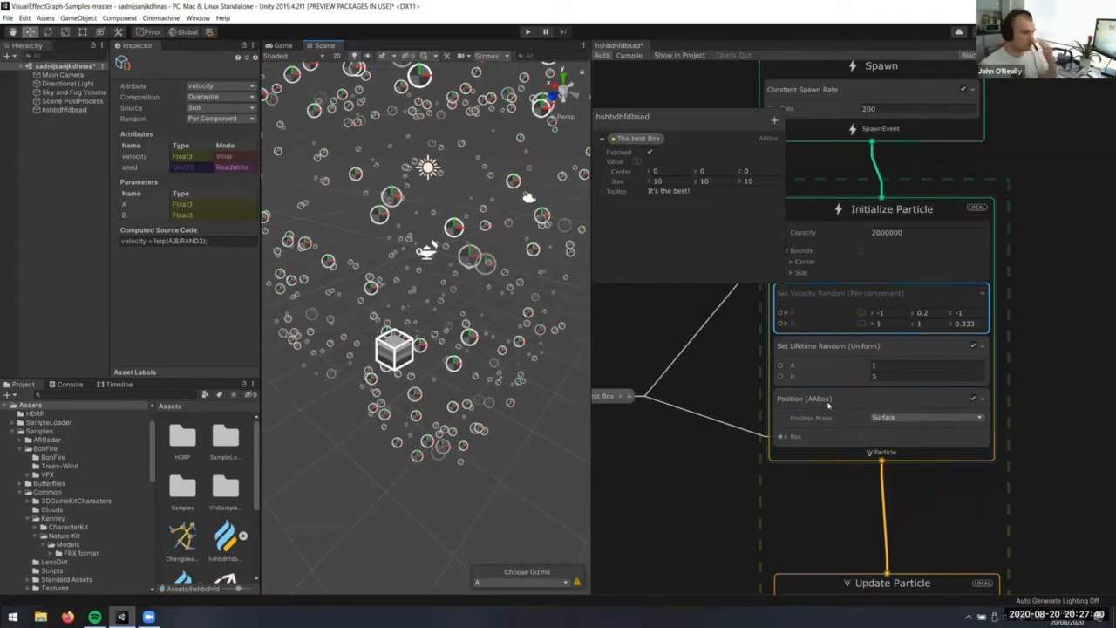
Widen the Inspector to review the Position (AABox) block's computed source code, and set its Position Mode to Volume
click(908, 401)
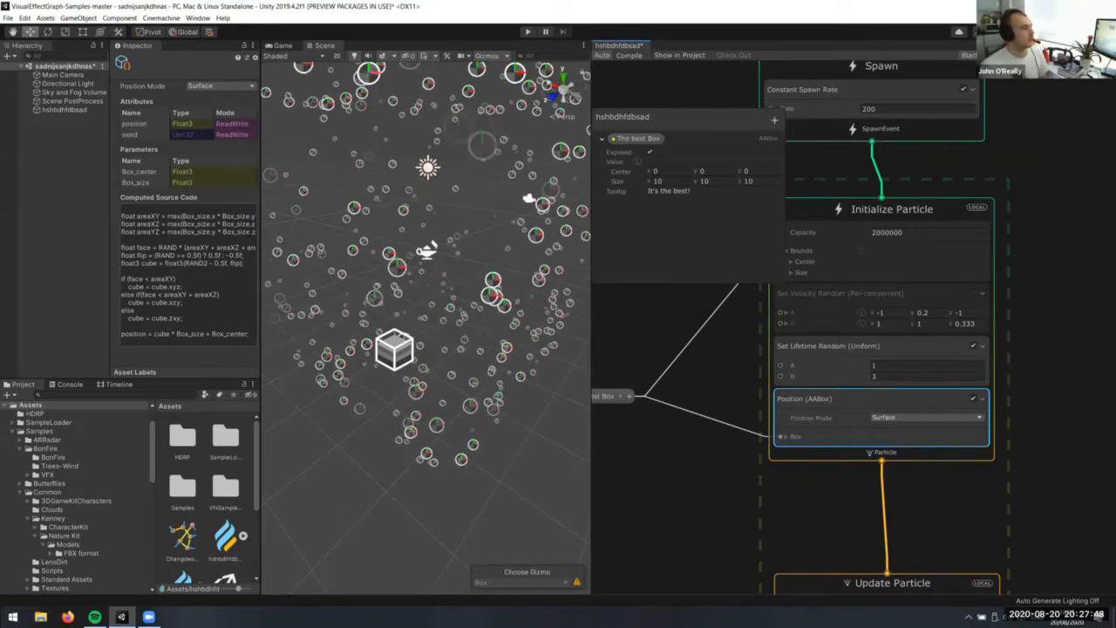
drag(261, 237, 278, 238)
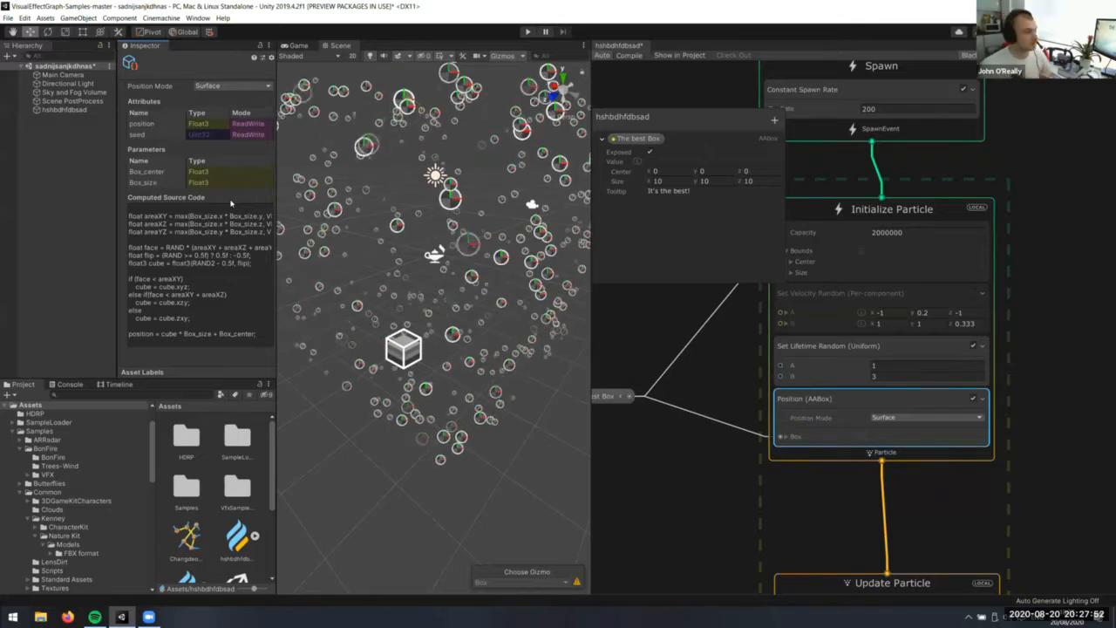
drag(129, 214, 200, 273)
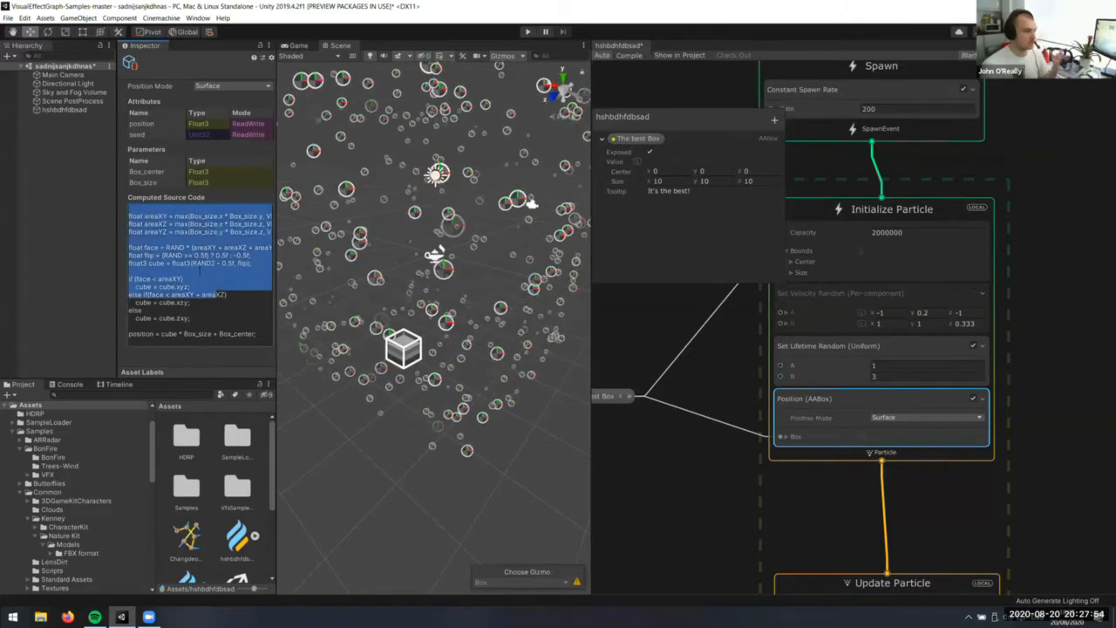
click(212, 281)
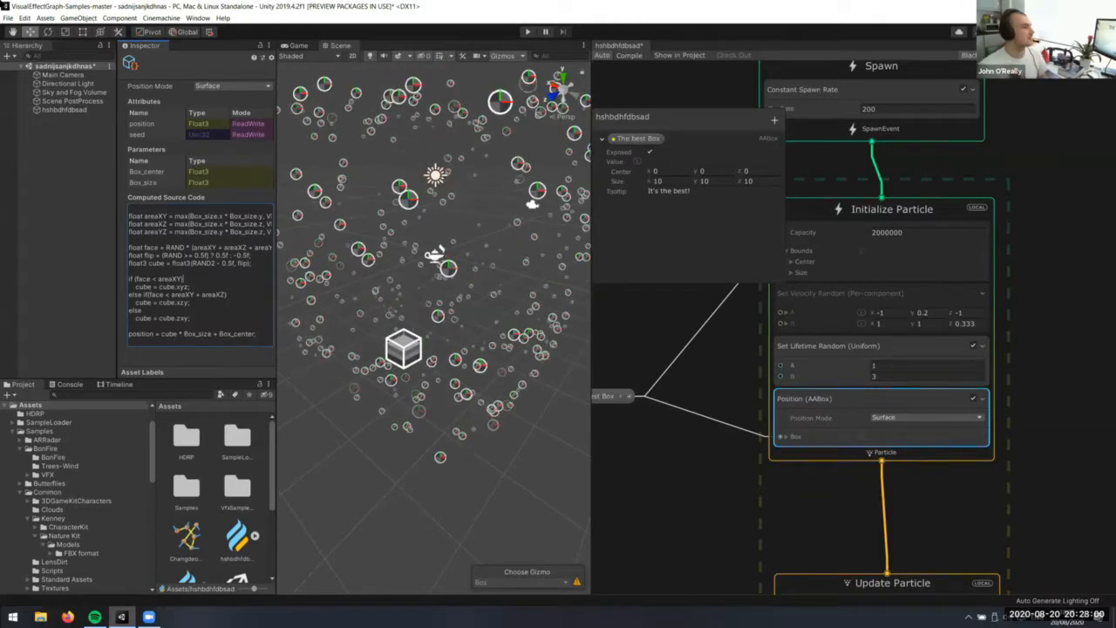
click(216, 86)
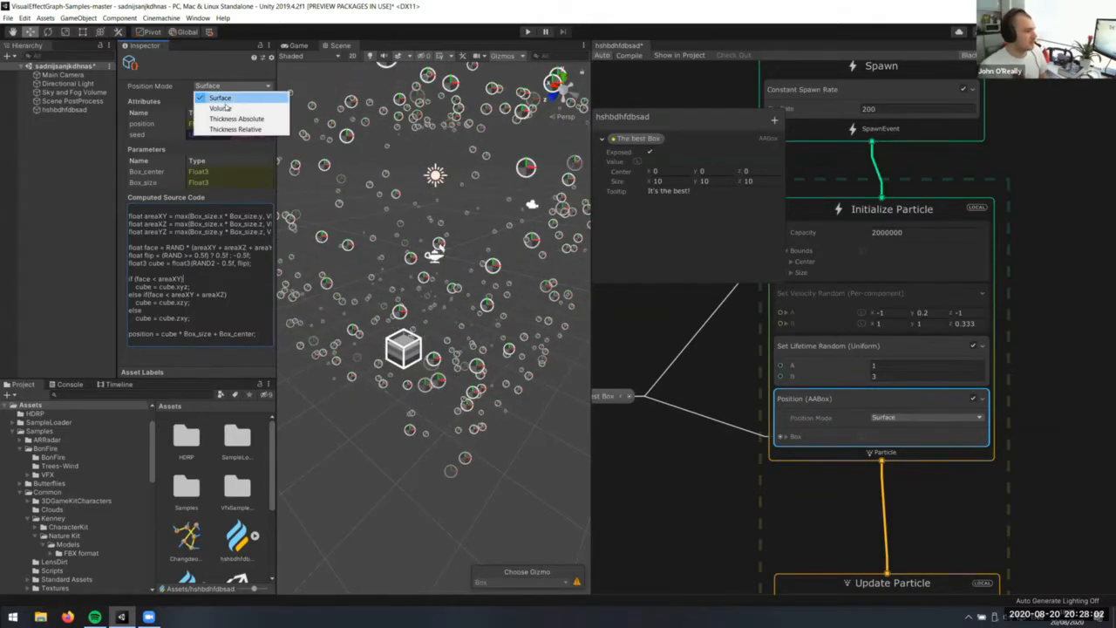
click(216, 101)
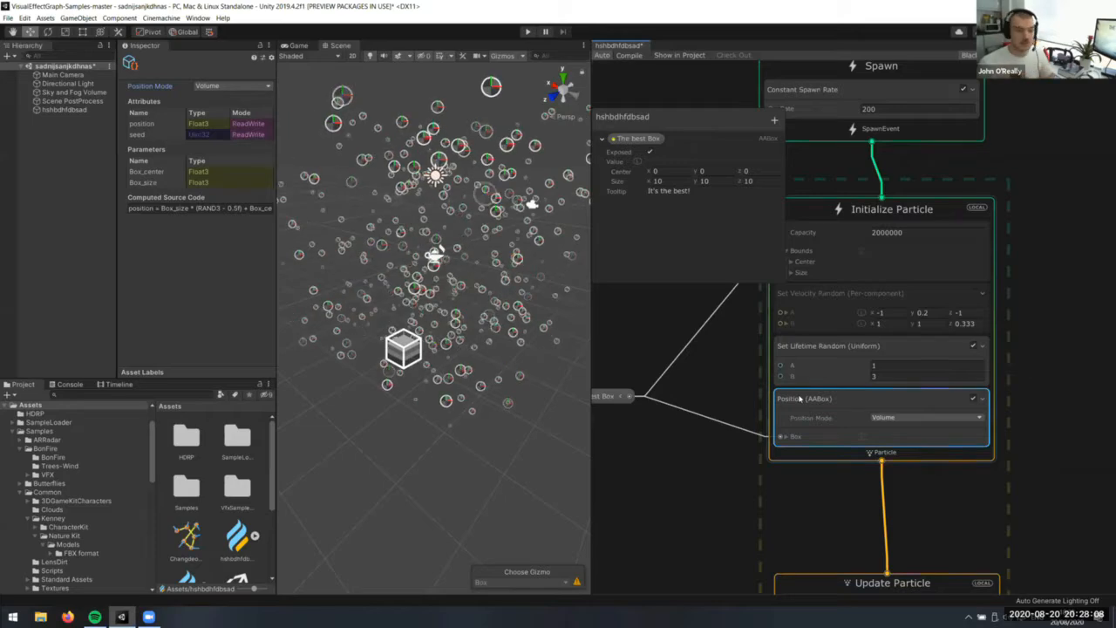
key(space)
click(741, 408)
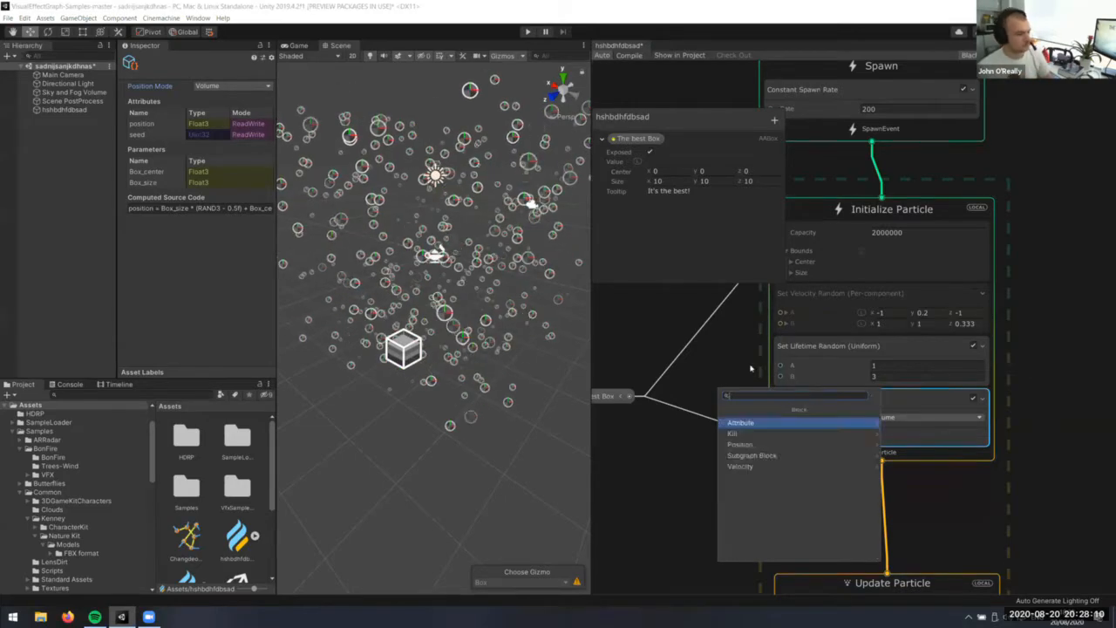
click(752, 369)
mouse_move(784, 545)
middle_down()
mouse_move(770, 481)
mouse_move(783, 545)
middle_up()
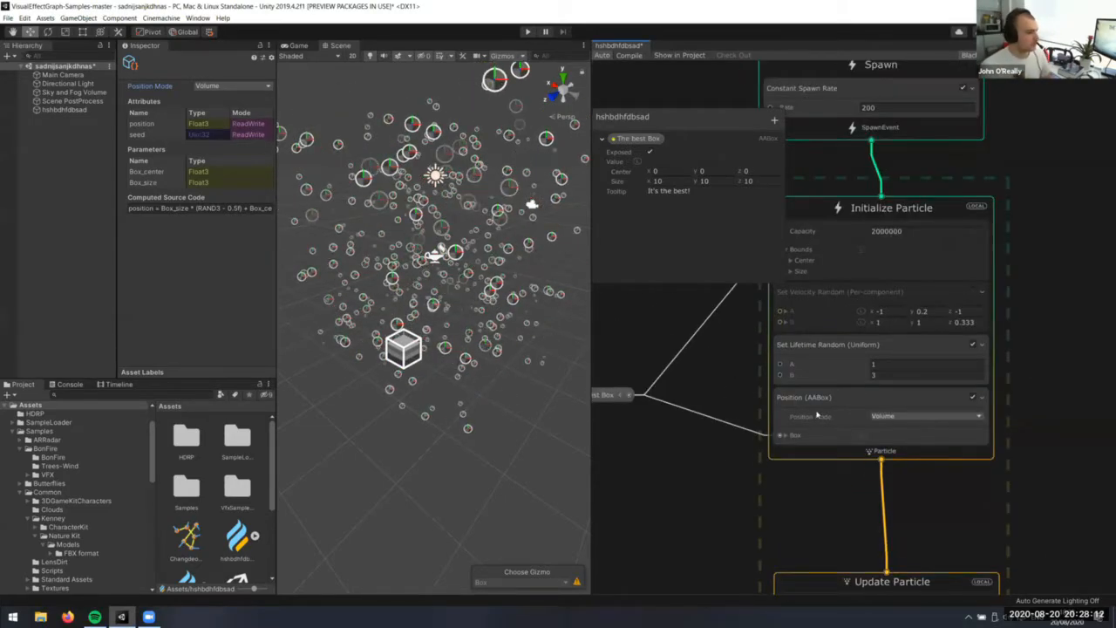
Set the Set Lifetime Random block's A to 6 and B to 8, and re-enable the Set Velocity Random block
click(886, 363)
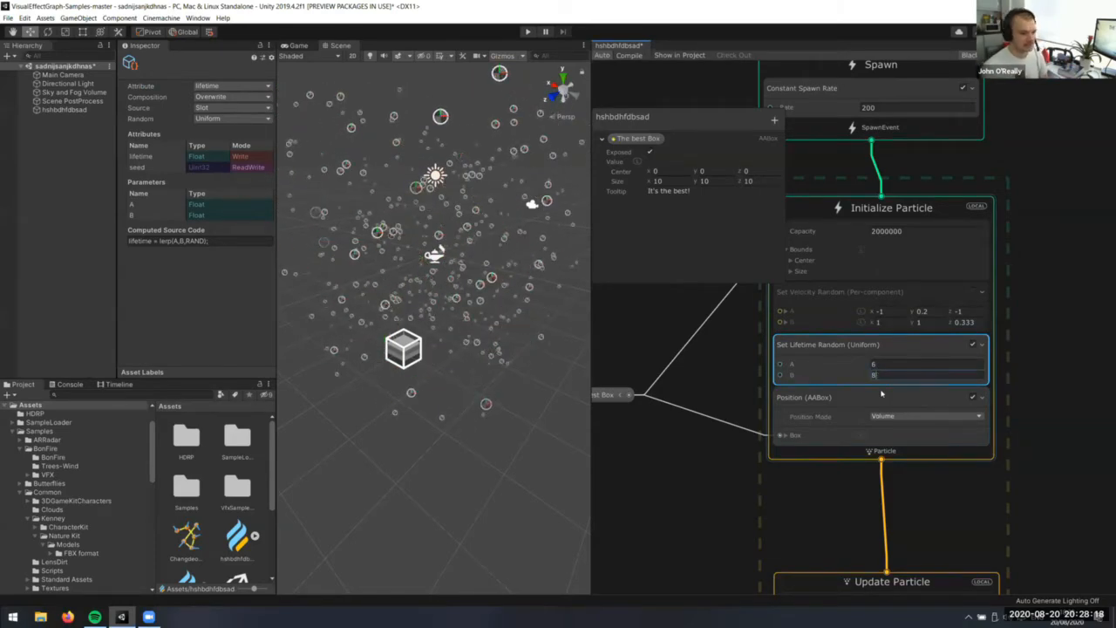
middle_drag(1025, 349, 1019, 400)
click(957, 353)
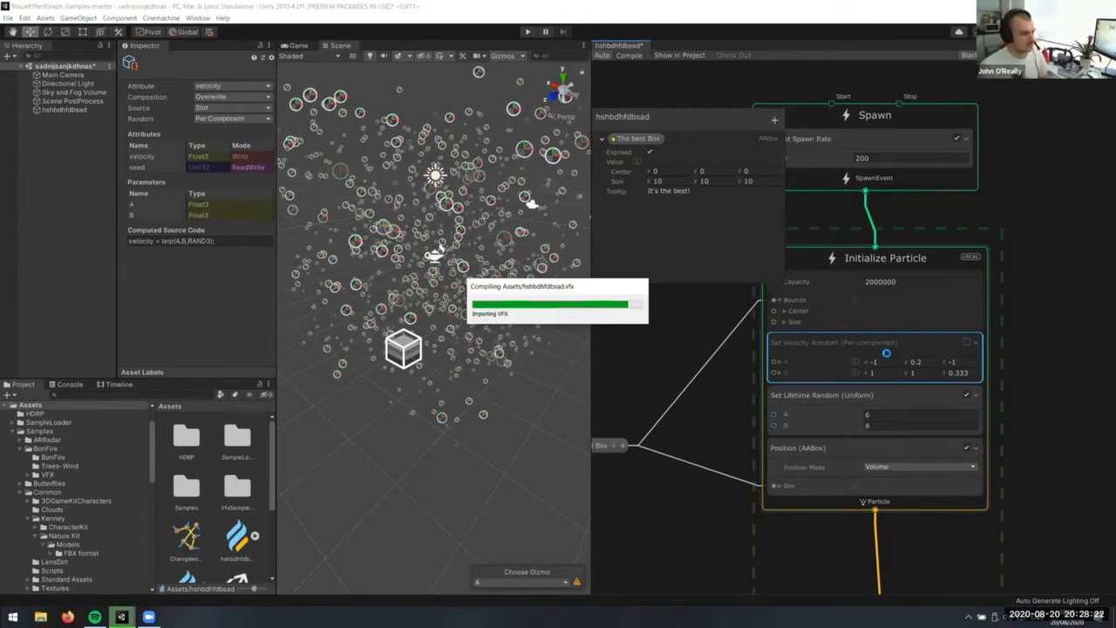
Set the Set Velocity Random block's A to -0.5, -0.5, -0.5 and its B to 0.5, -1, 0.5
scroll(886, 353, up, 2)
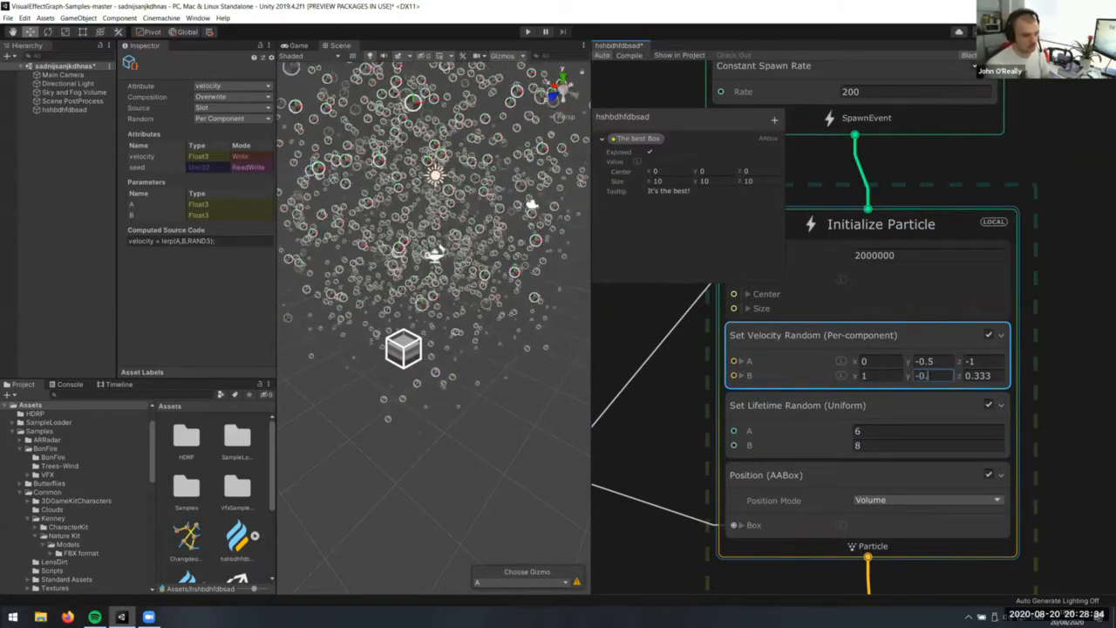
key(BackSpace)
key(BackSpace)
key(BackSpace)
text(1)
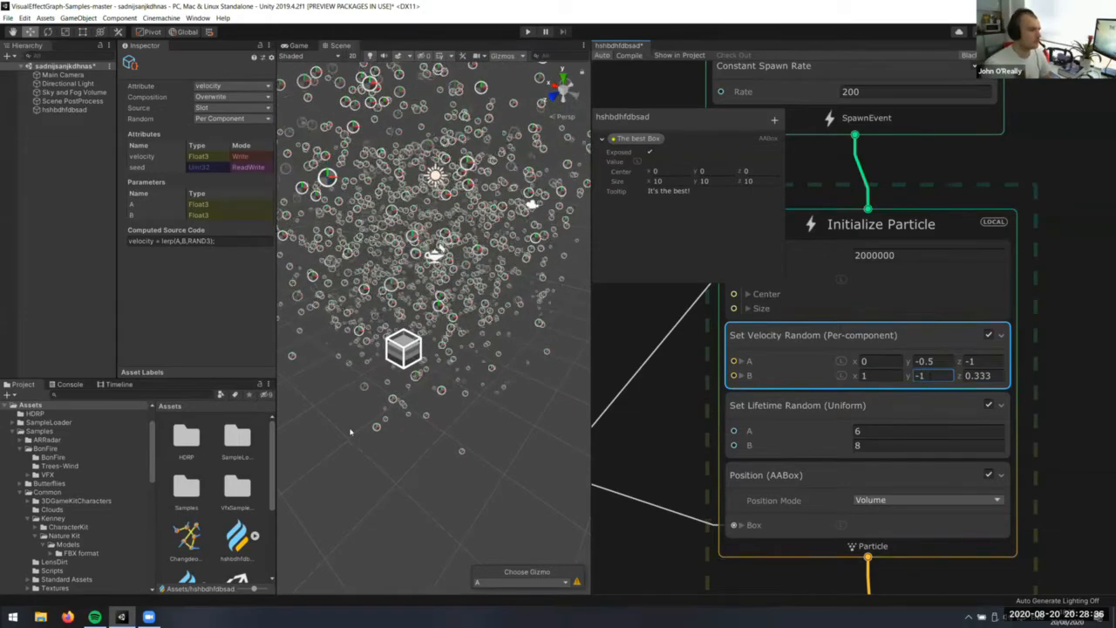
key(Return)
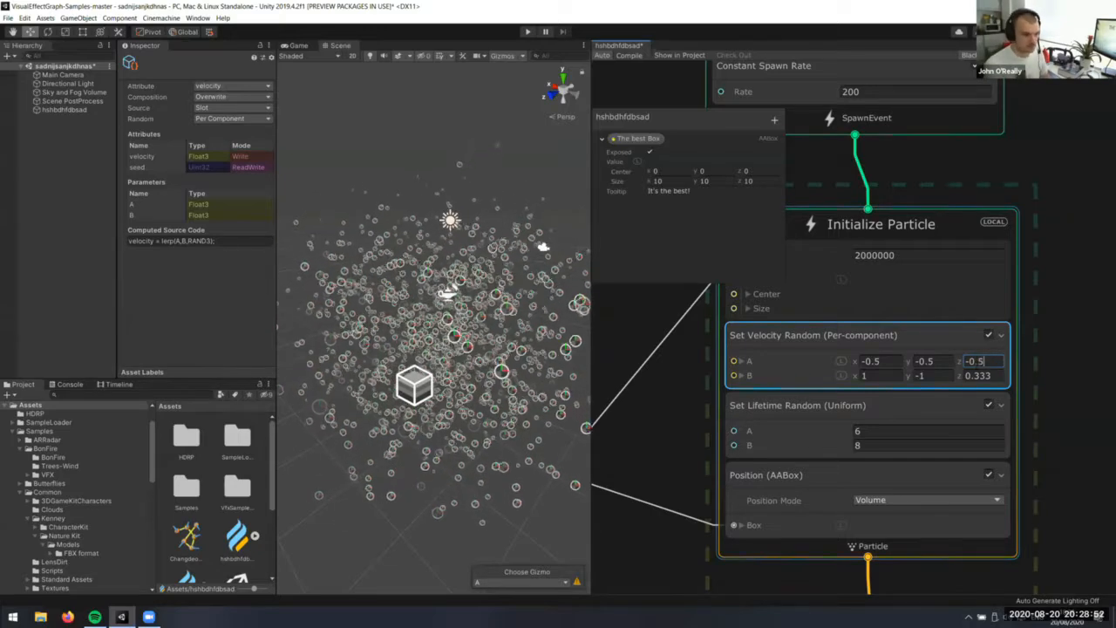
key(Tab)
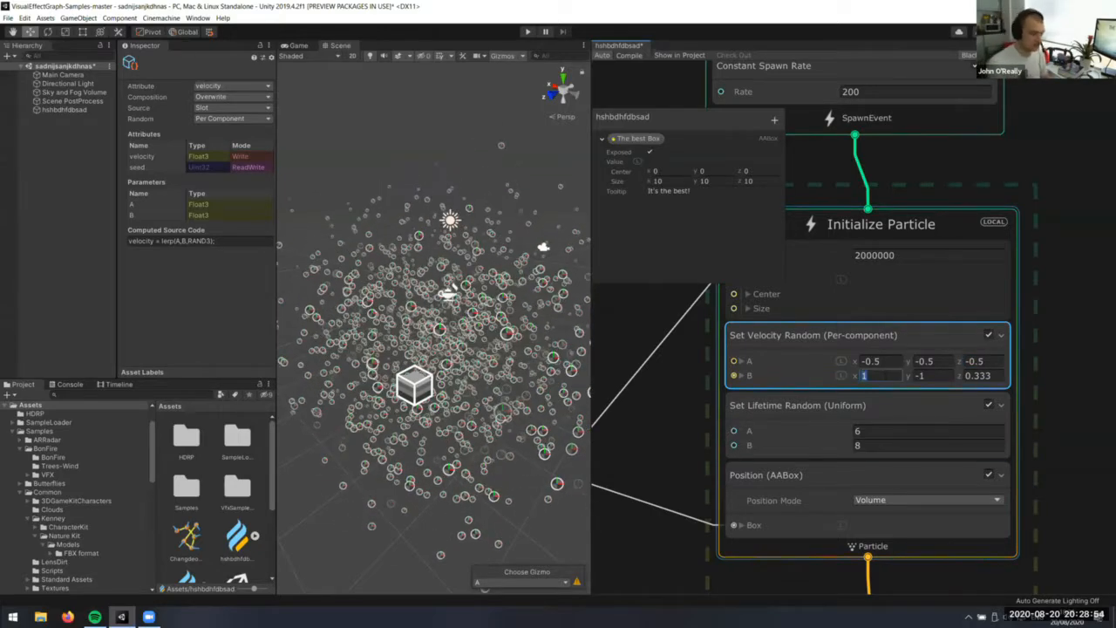
key(Tab)
key(Tab)
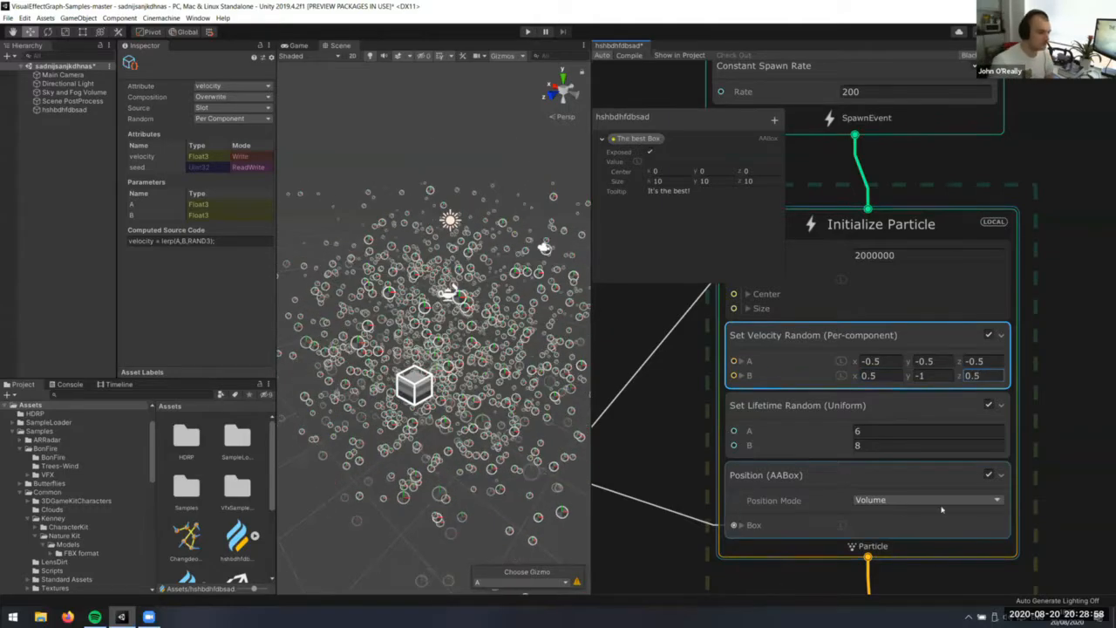
Disable the Set Size over Life block in the Output Particle Quad context
middle_drag(1084, 430, 1067, 330)
scroll(1068, 330, down, 1)
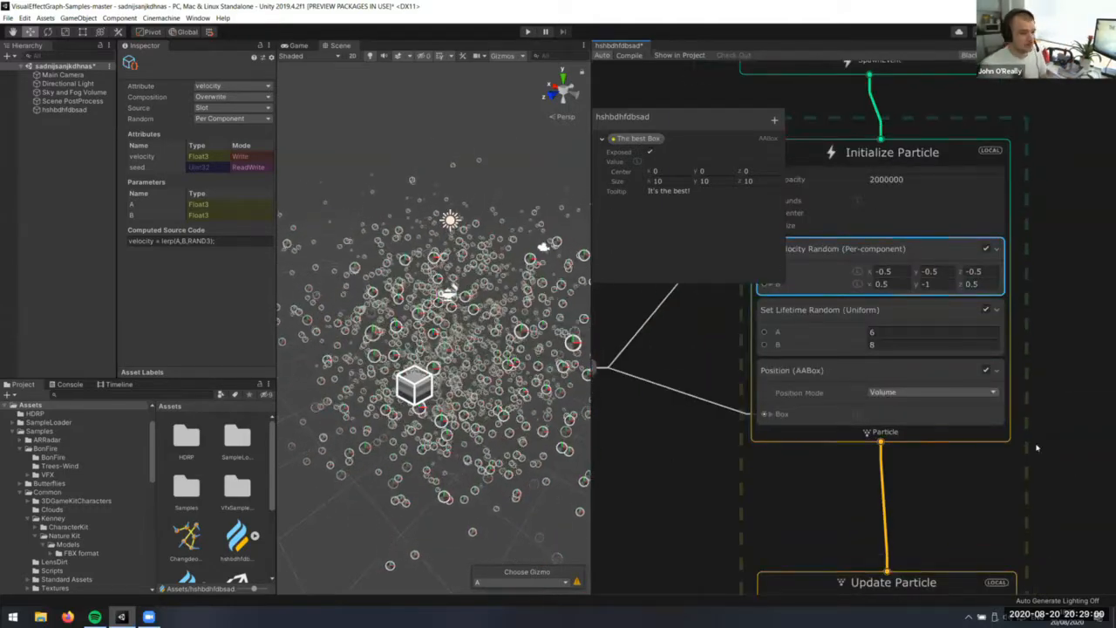
scroll(1020, 436, down, 2)
scroll(1025, 397, up, 2)
click(938, 401)
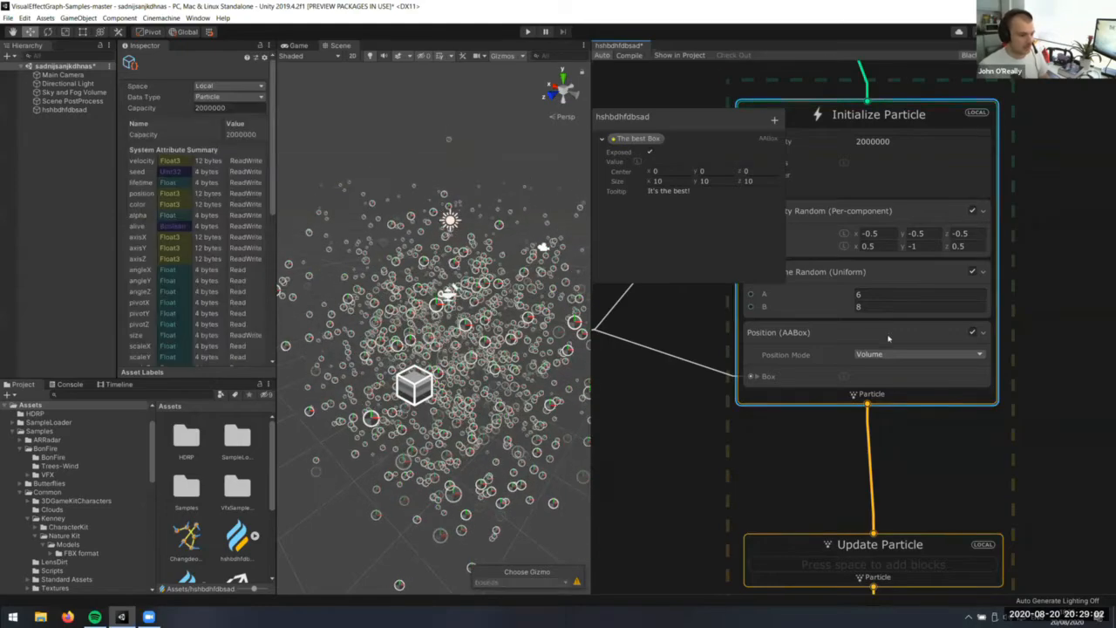
middle_drag(889, 339, 881, 192)
scroll(907, 384, down, 3)
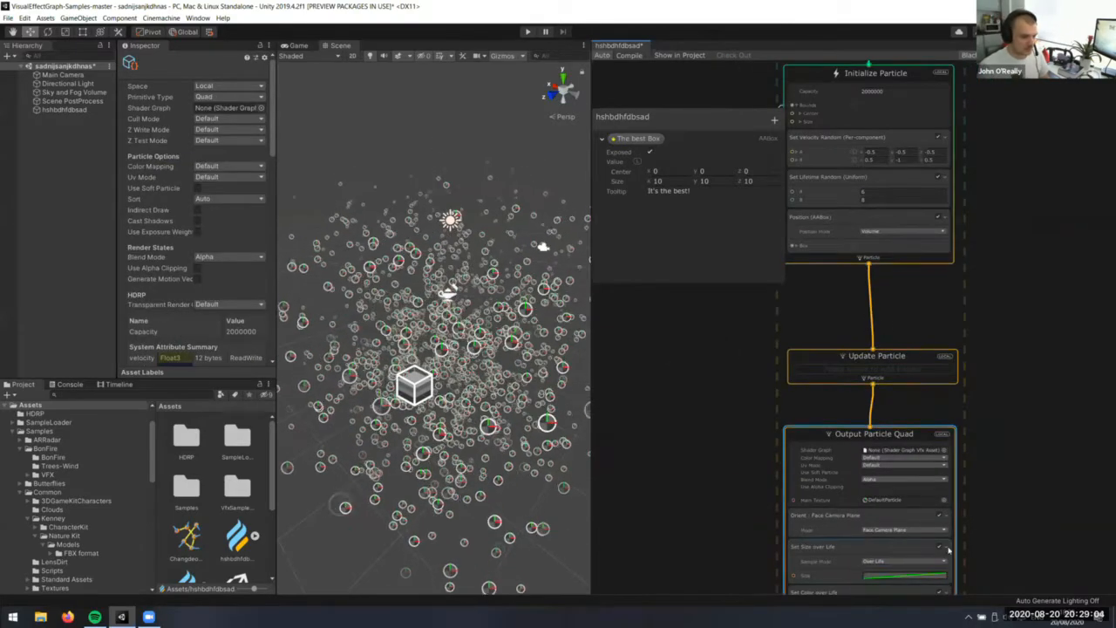
click(936, 546)
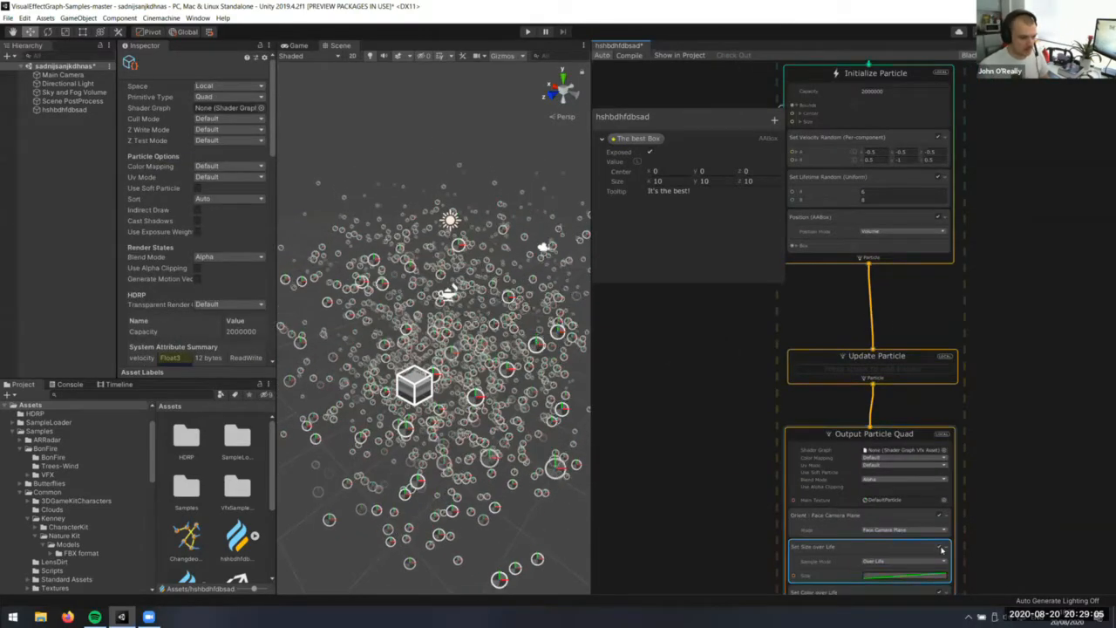
Add a Set Size block to the Initialize Particle context and check the particles in the Scene view
click(902, 260)
scroll(912, 341, up, 2)
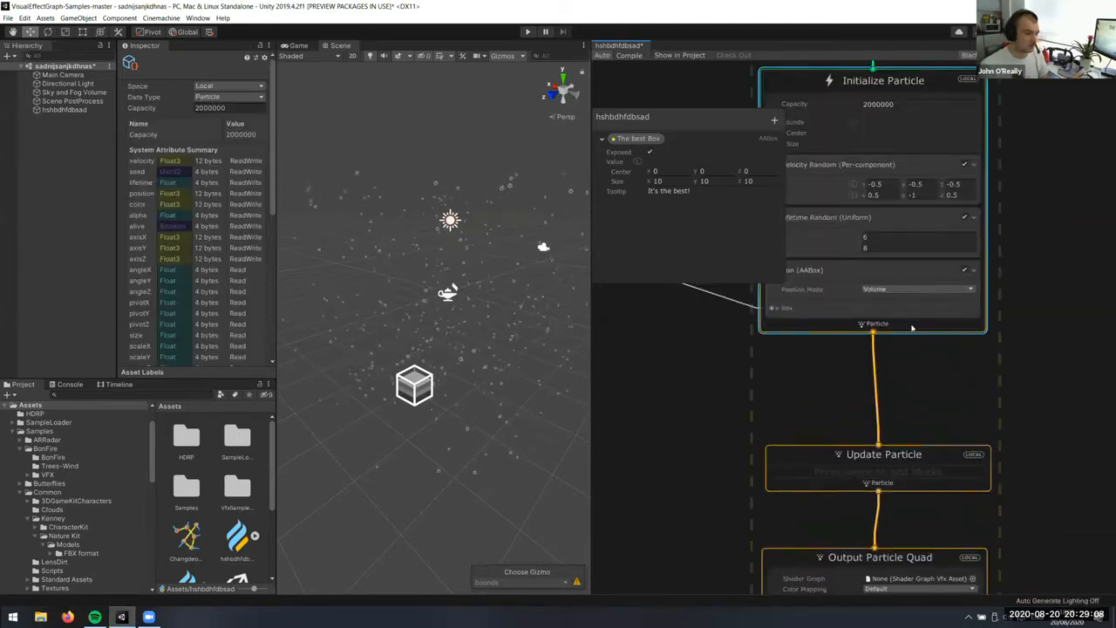
key(space)
text(set size)
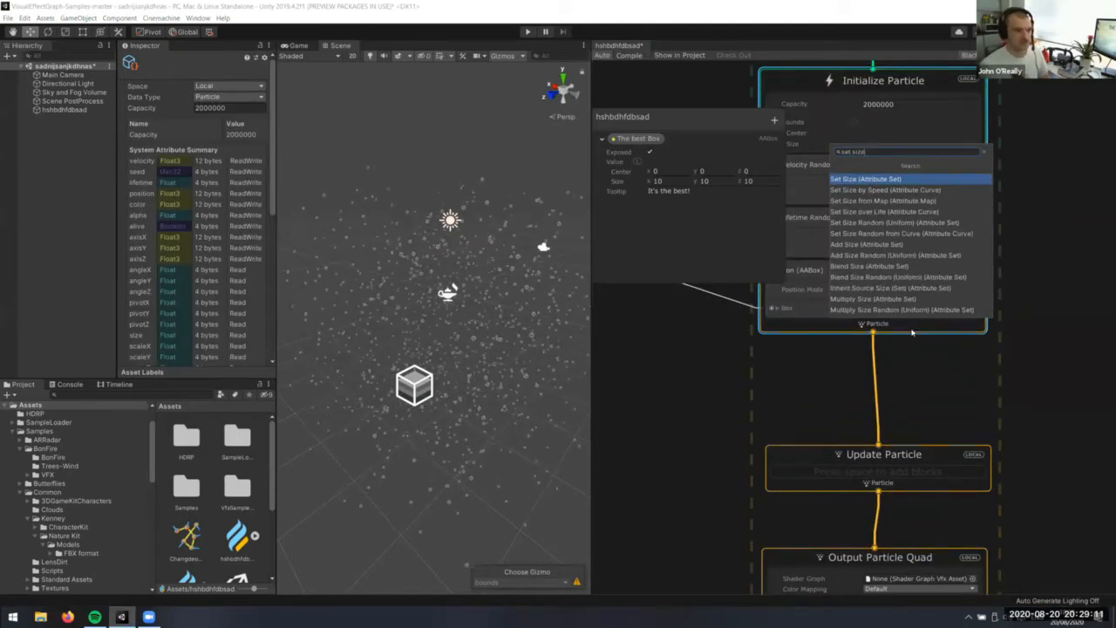
key(Return)
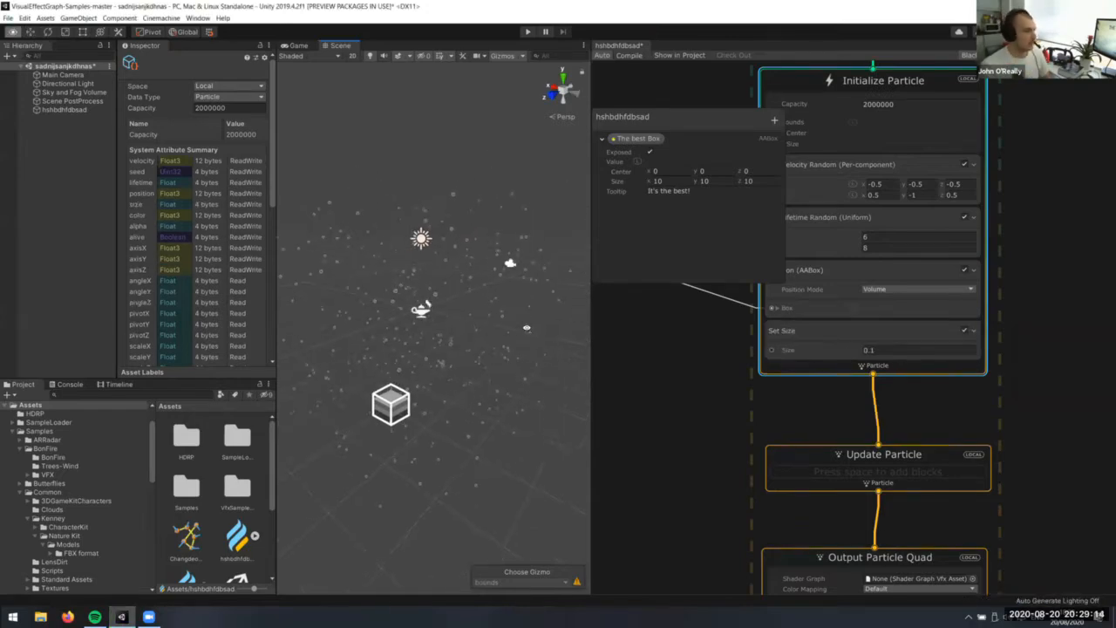
right_drag(522, 324, 502, 337)
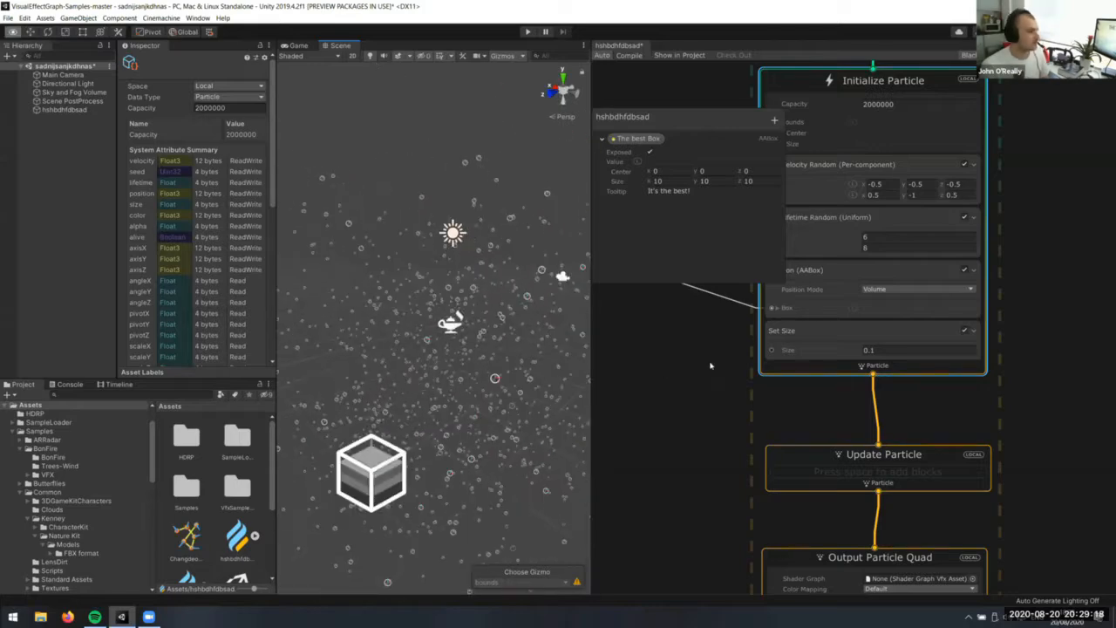
middle_drag(831, 403, 871, 355)
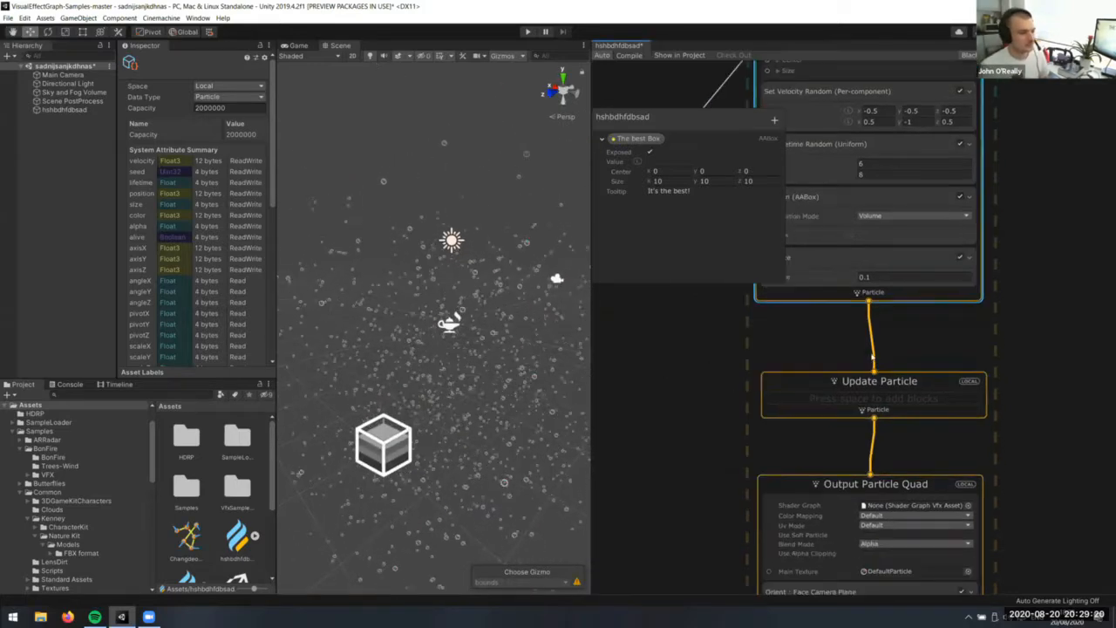
Add a Turbulence block to the Update Particle context and check its effect on the particles in the Scene view
middle_drag(749, 371, 778, 368)
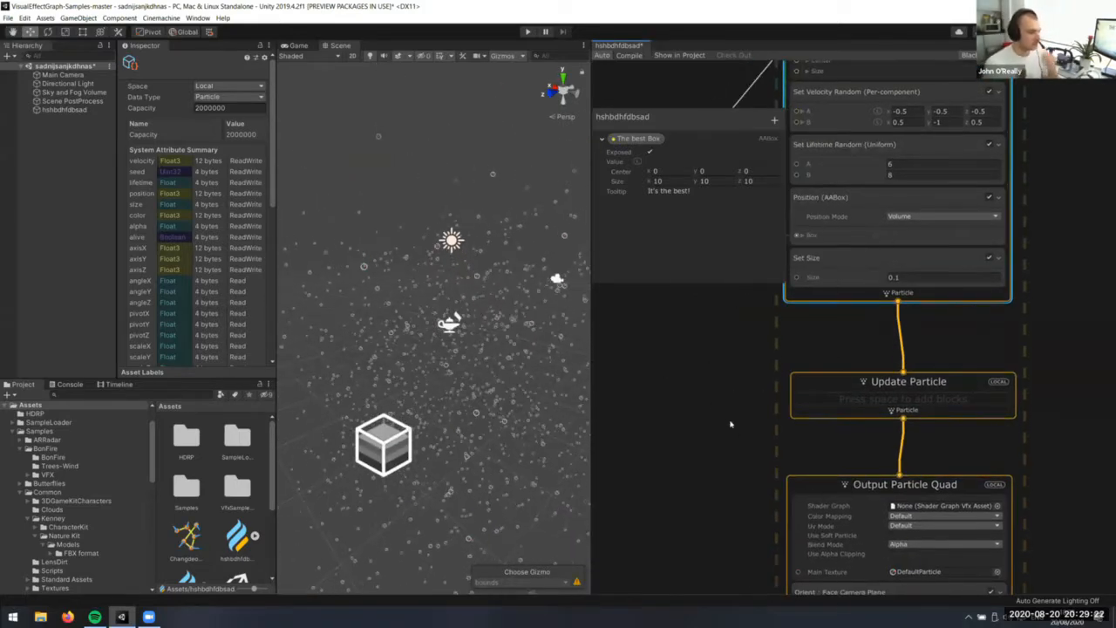
click(871, 402)
key(space)
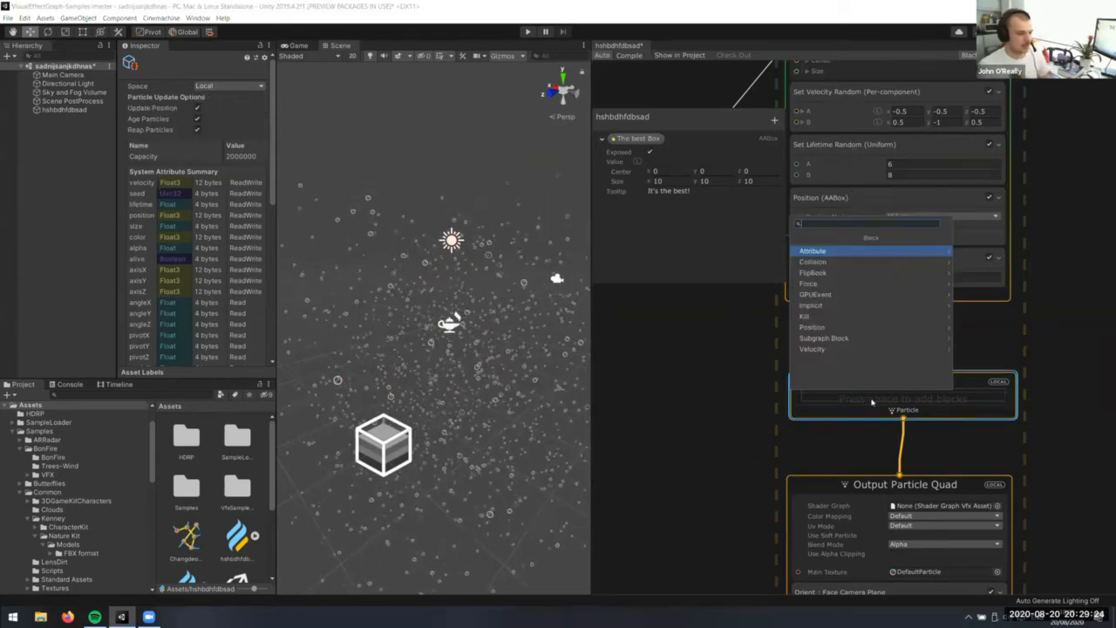
click(782, 454)
right_click(753, 400)
click(998, 400)
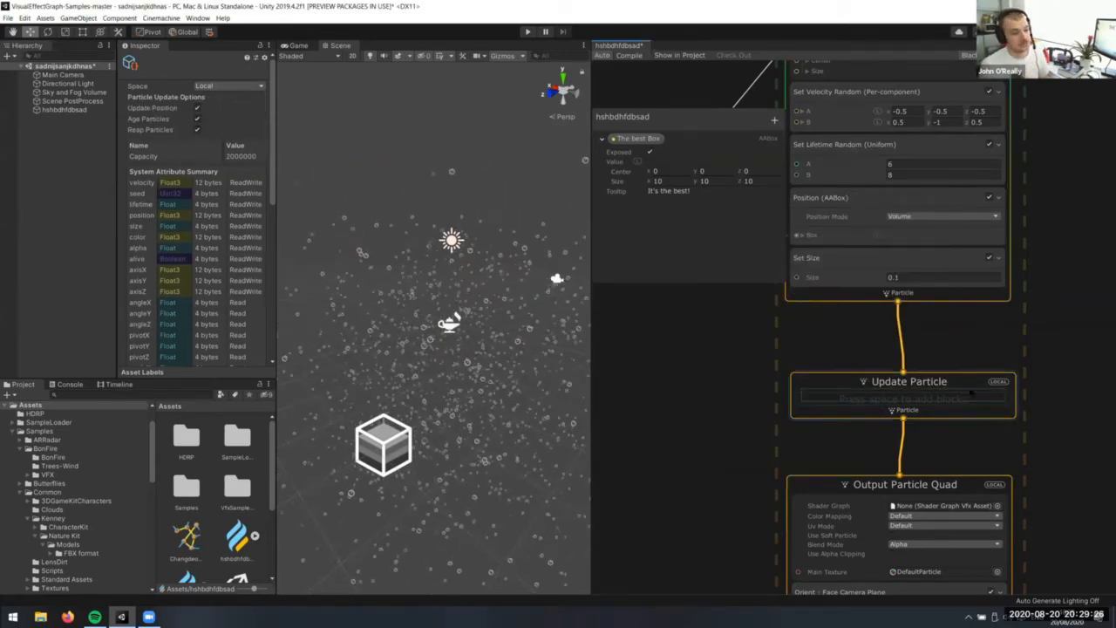
key(space)
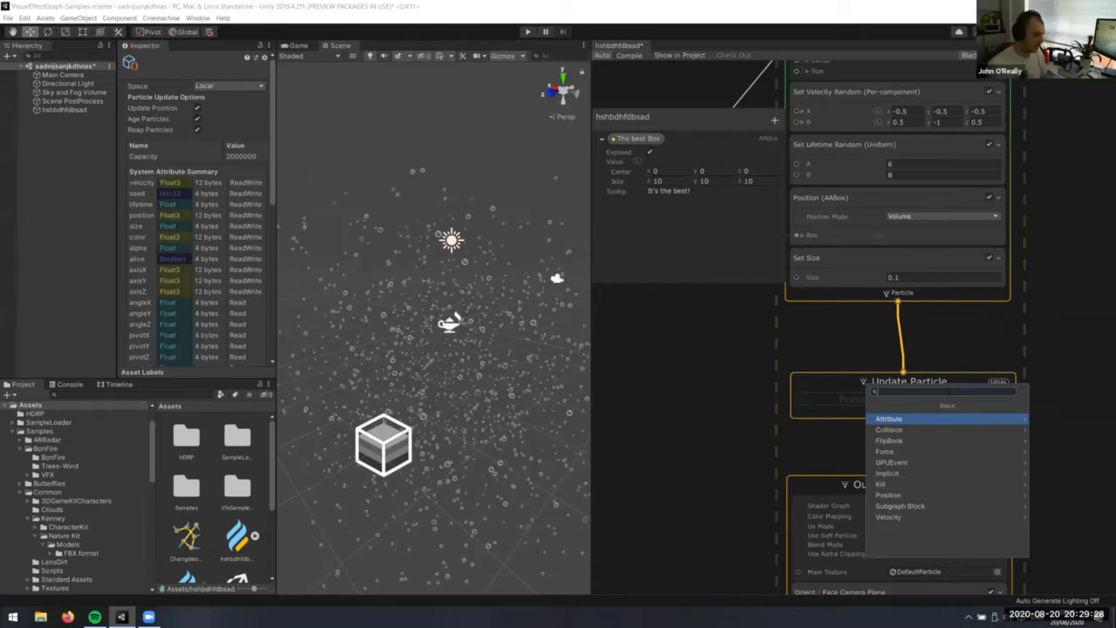
text(turbulence)
key(Return)
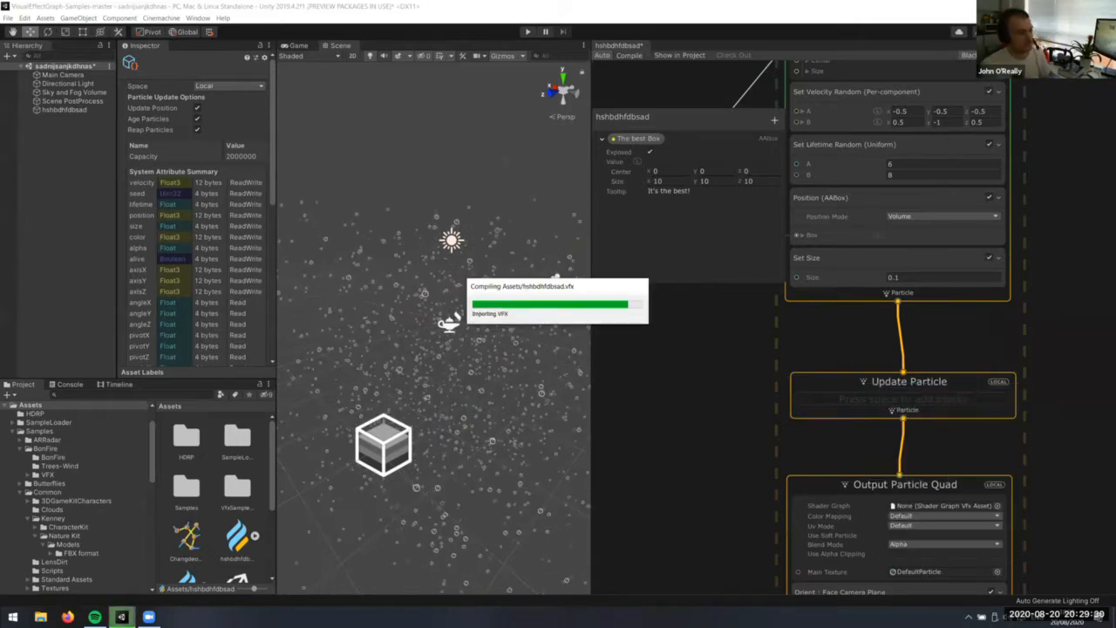
alt+drag(502, 340, 510, 337)
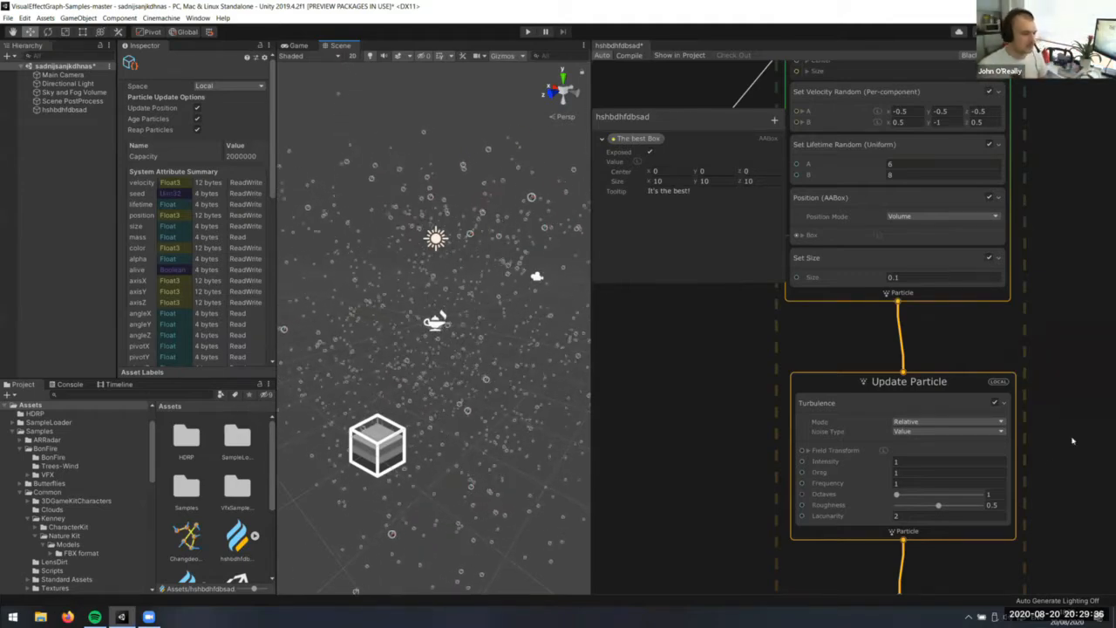
Try raising the Turbulence block's Intensity to 6.23 and set it back to 1
scroll(1073, 441, up, 2)
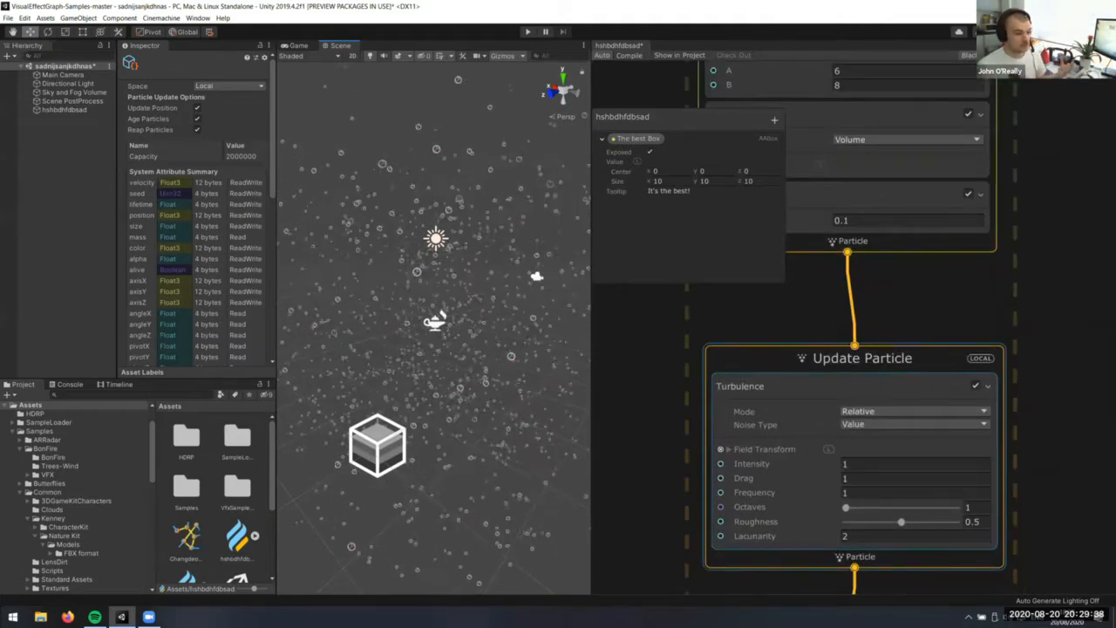
click(978, 55)
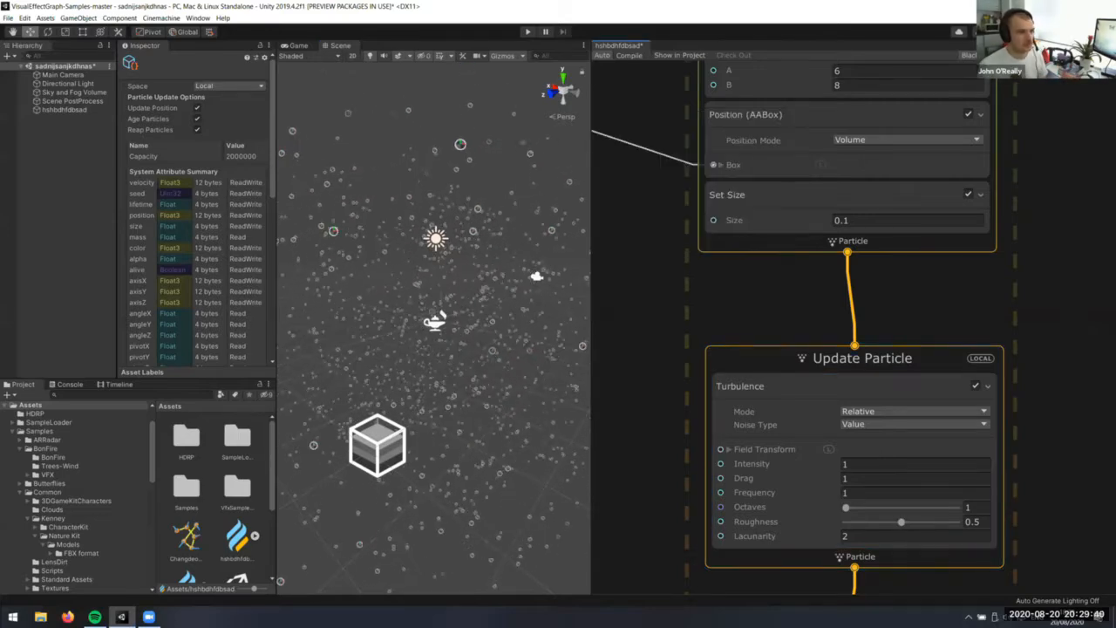
scroll(1008, 549, up, 1)
middle_drag(1007, 543, 1044, 425)
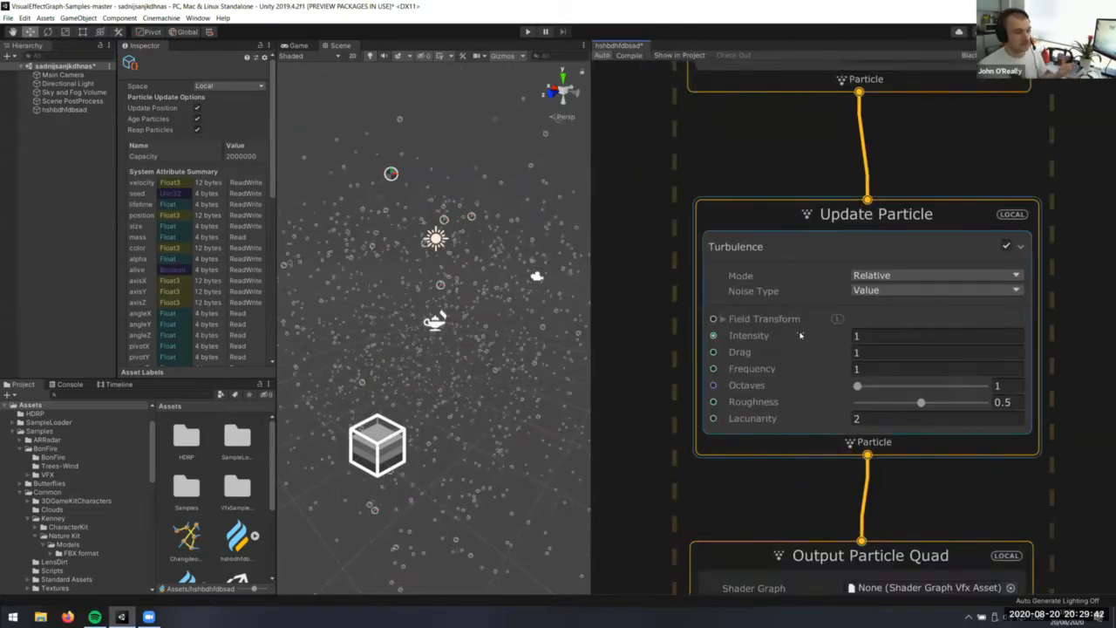
drag(757, 341, 835, 346)
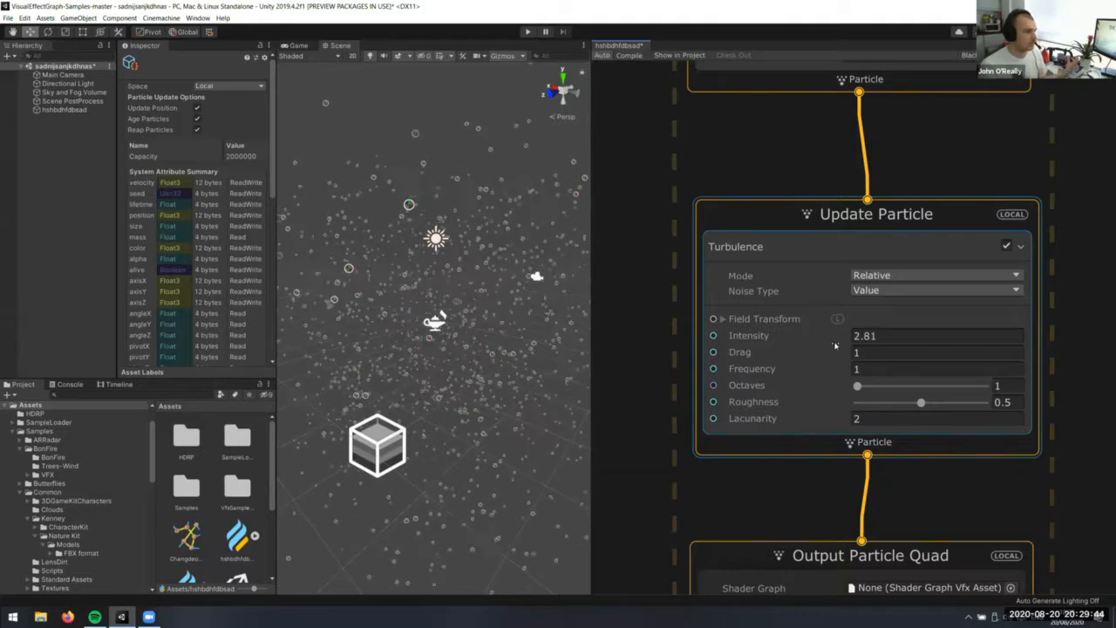
middle_drag(412, 375, 453, 372)
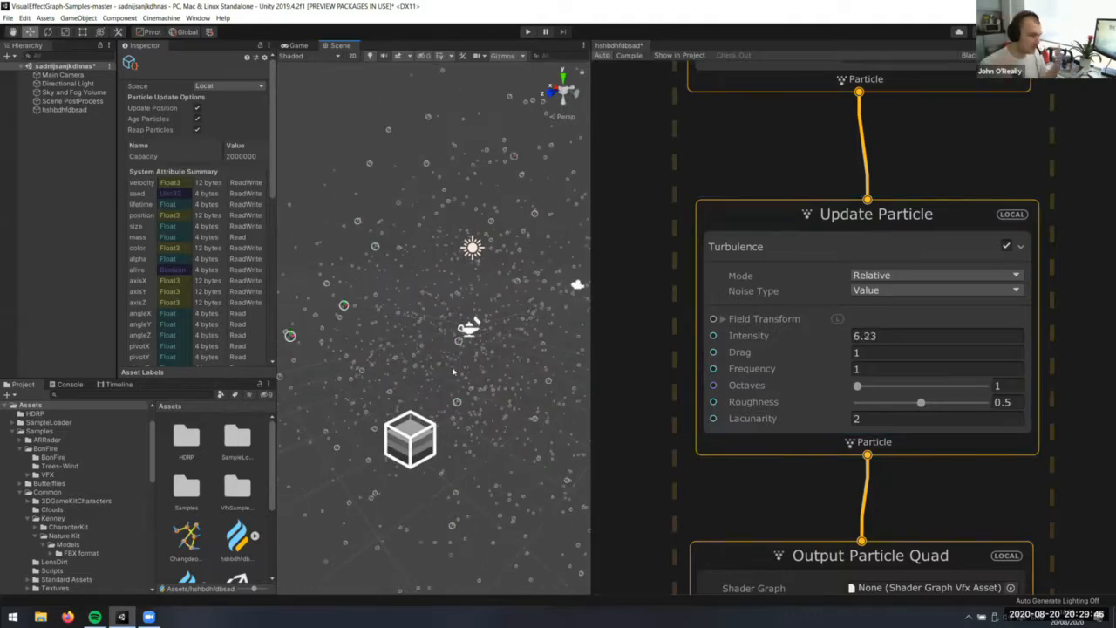
click(916, 337)
text(1)
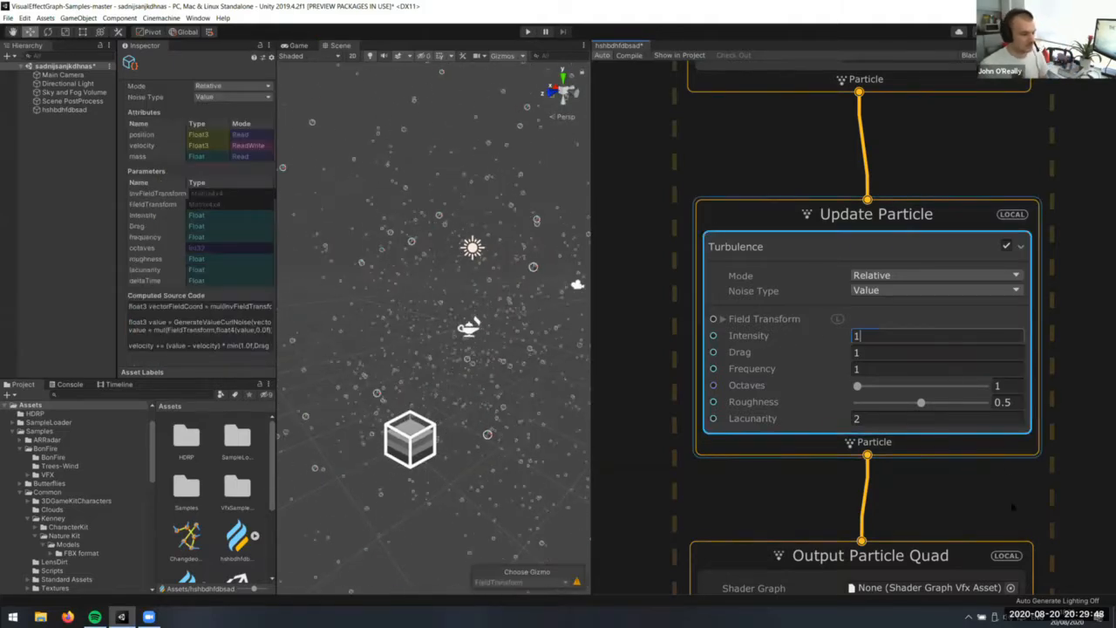
key(Return)
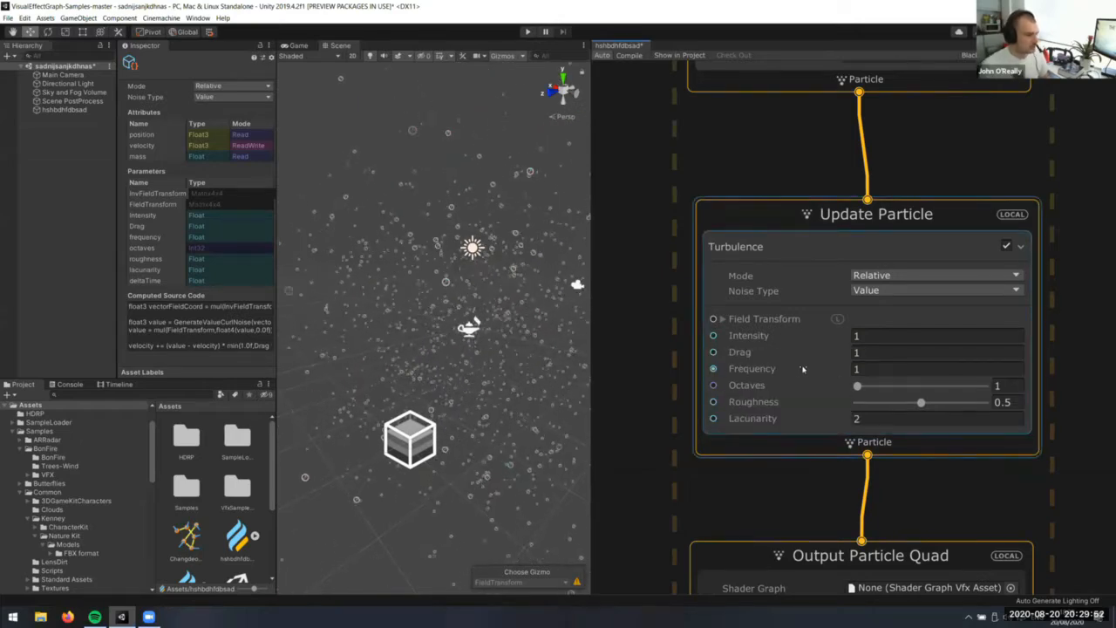
Raise the Turbulence block's Frequency to 10.59 and inspect the particles' motion in the Scene view
mouse_move(803, 369)
mouse_down()
mouse_move(844, 373)
mouse_move(823, 373)
mouse_up()
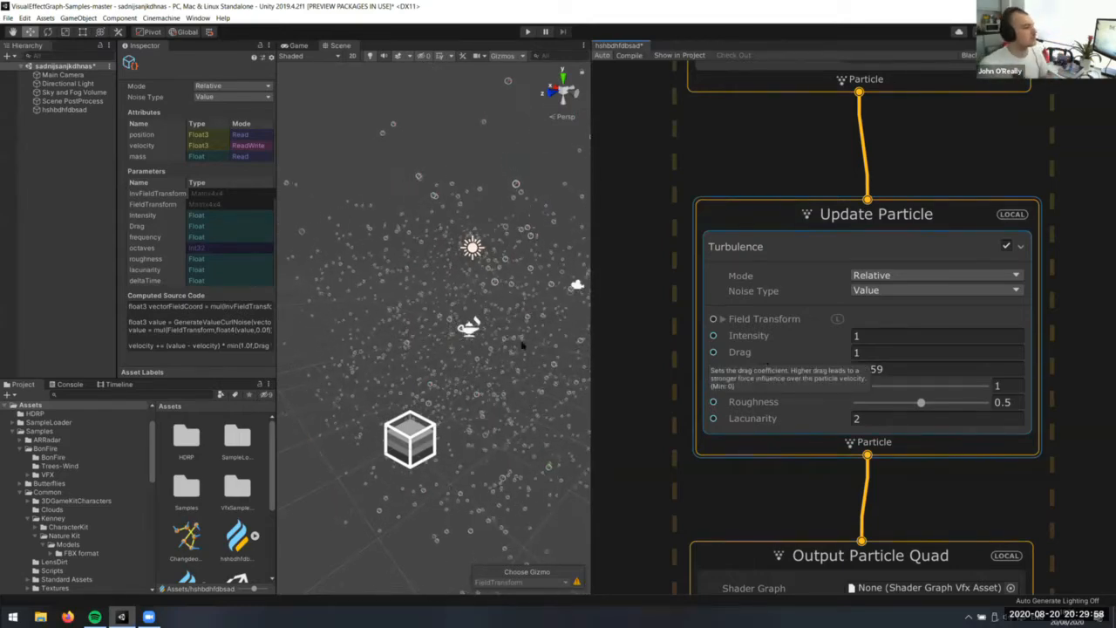
key(w)
right_drag(523, 345, 539, 363)
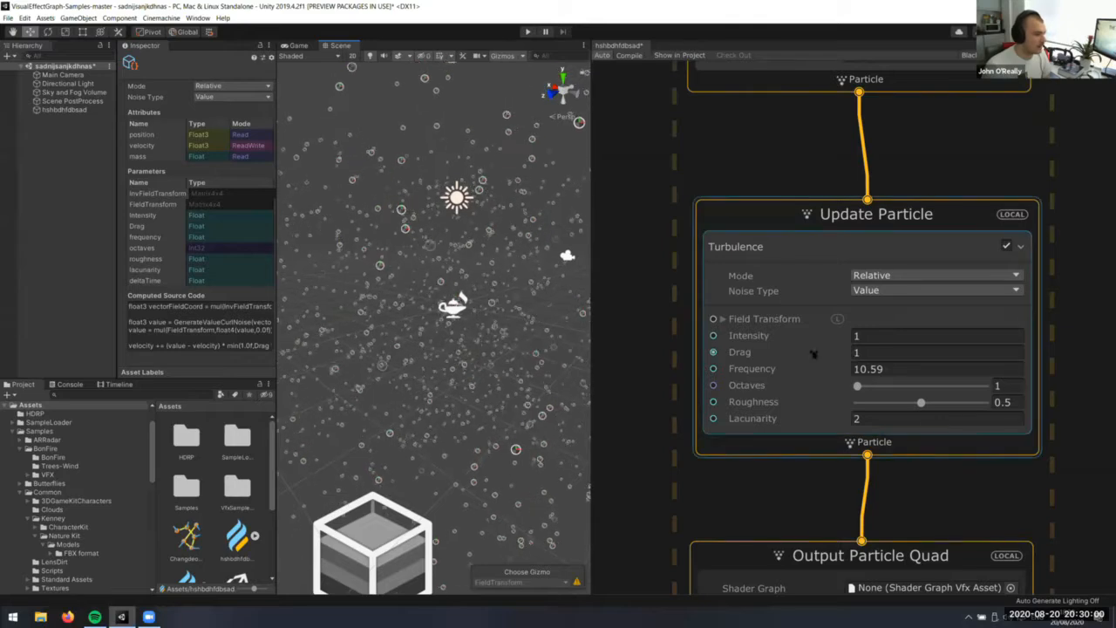
Set the Set Velocity Random block's A y value to -1 and its B y value to -2
middle_drag(770, 440, 776, 365)
middle_drag(773, 94, 676, 543)
click(848, 177)
click(849, 177)
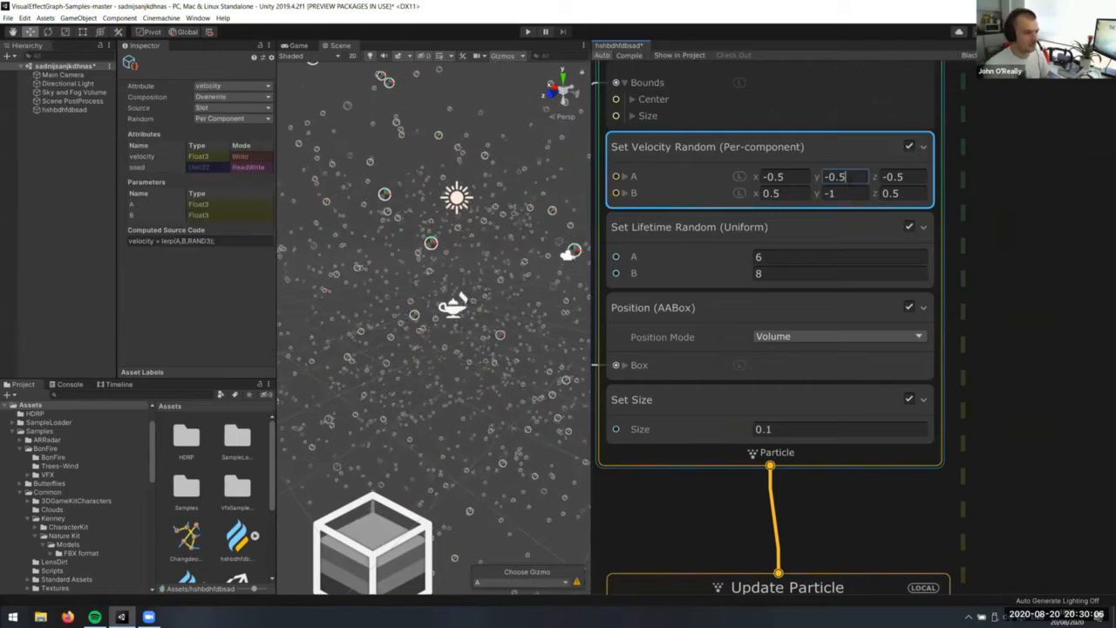
key(BackSpace)
key(BackSpace)
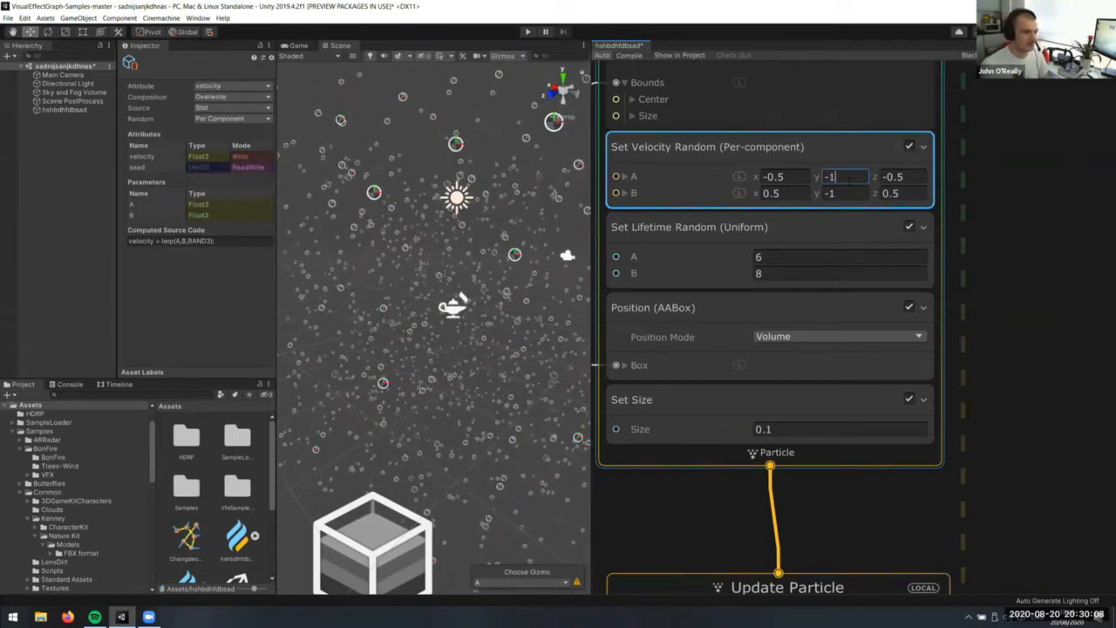
text(1)
key(Tab)
click(853, 194)
click(857, 198)
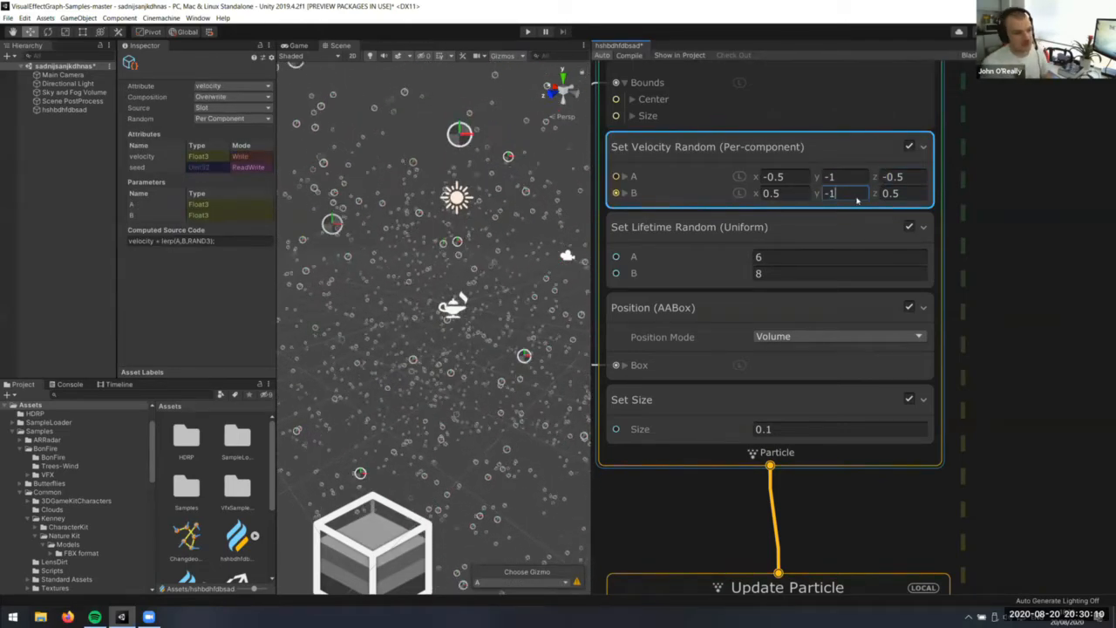
key(BackSpace)
text(2)
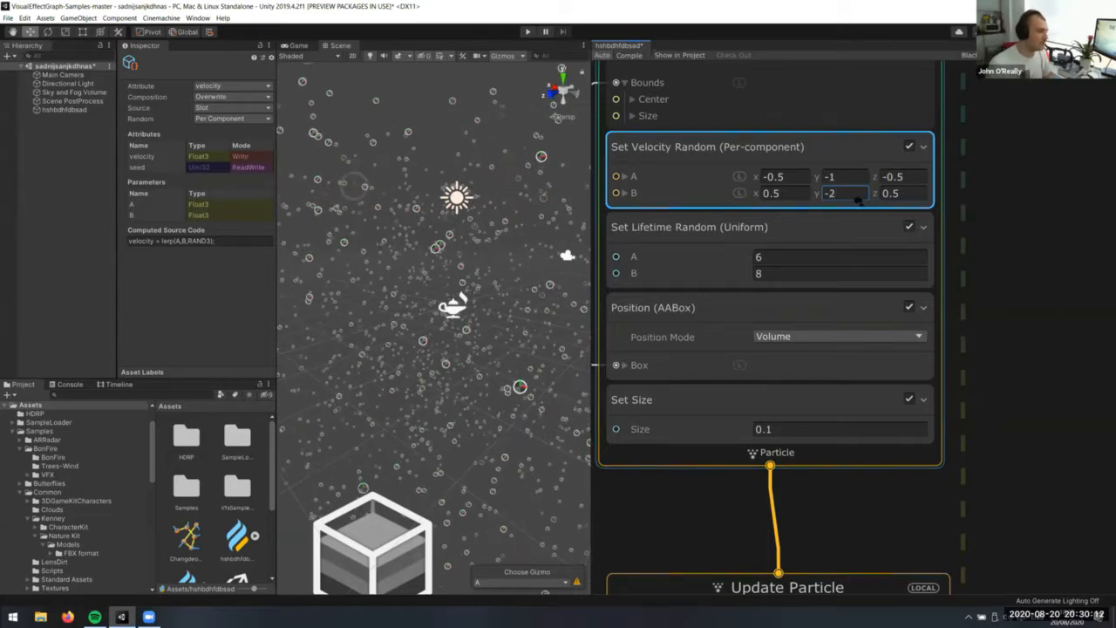
scroll(515, 283, down, 5)
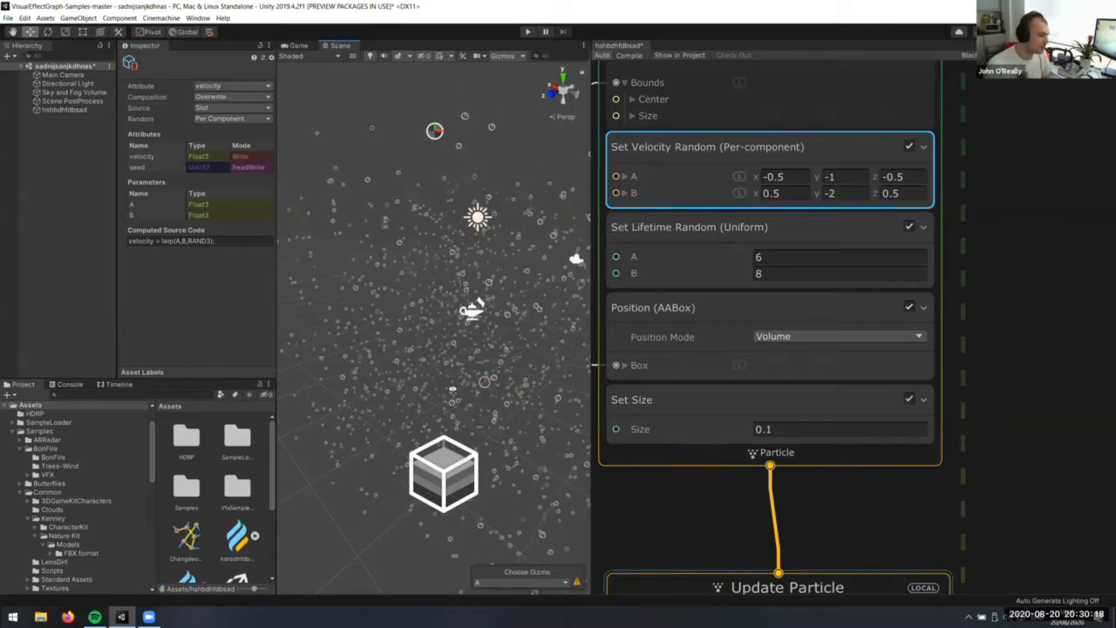
Set the Turbulence block's Frequency to 1 and Intensity to 0.2, and compile the graph
middle_drag(636, 380, 663, 266)
middle_drag(791, 580, 830, 406)
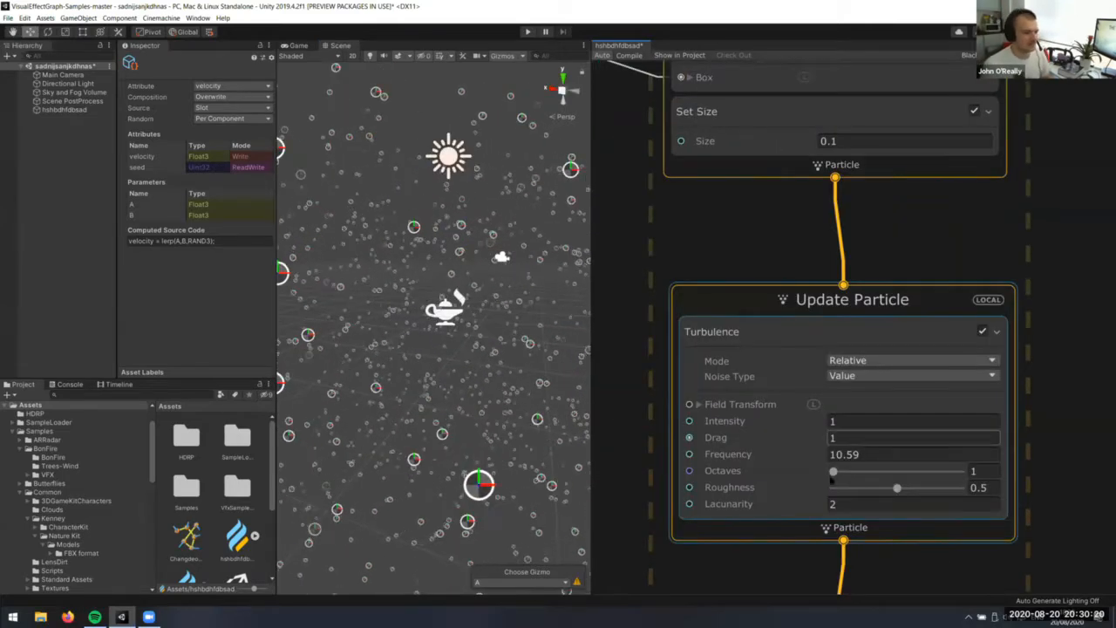
click(847, 422)
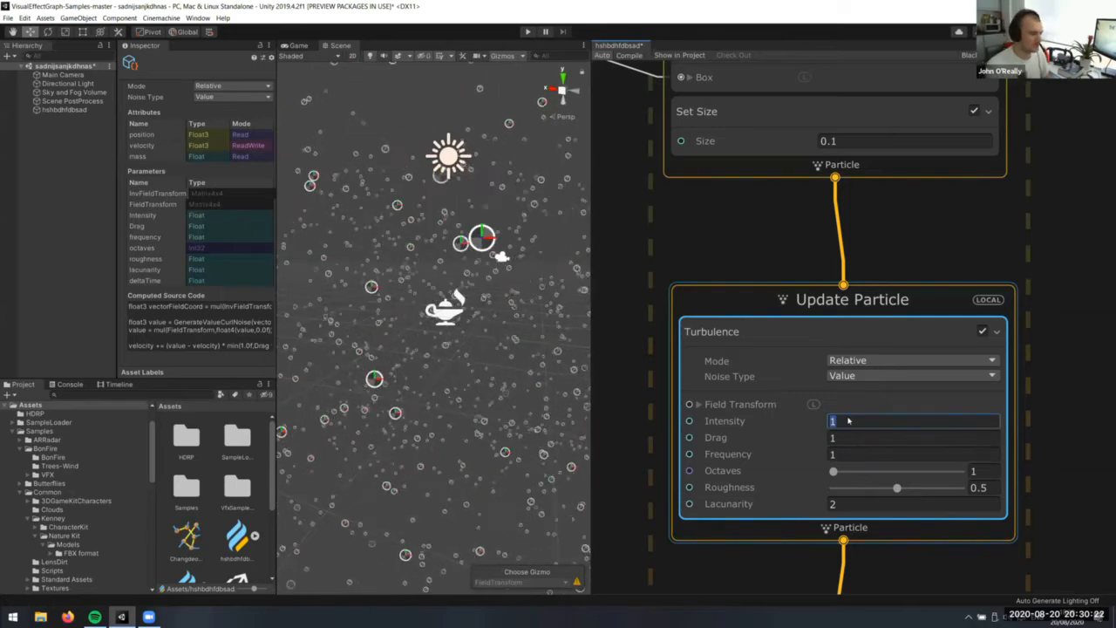
text(0.2)
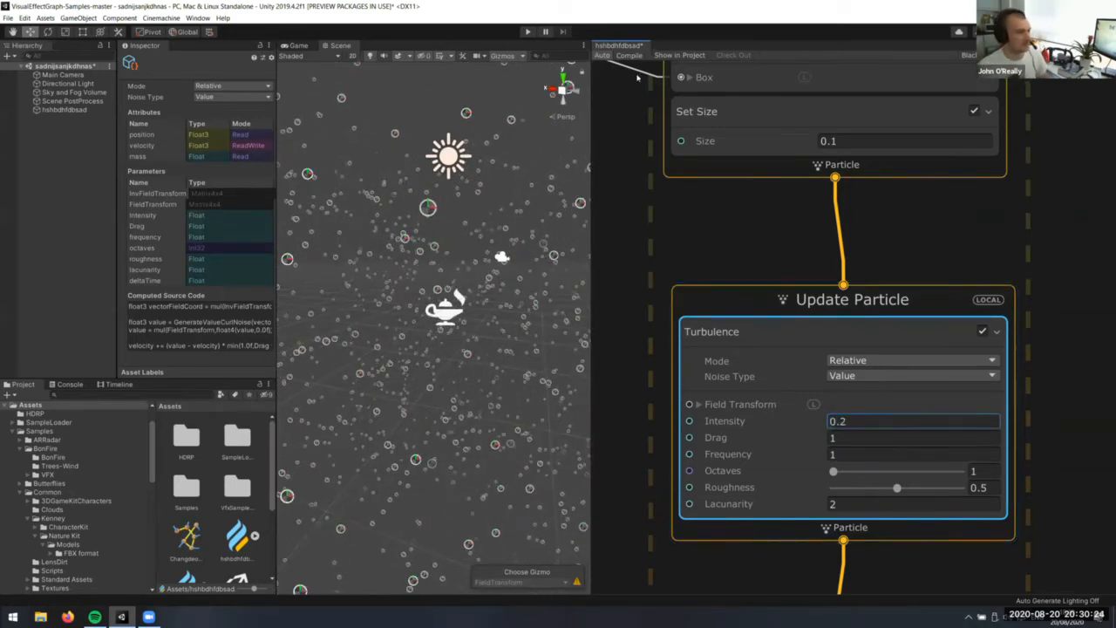
click(631, 57)
alt+drag(487, 253, 558, 295)
scroll(788, 290, down, 5)
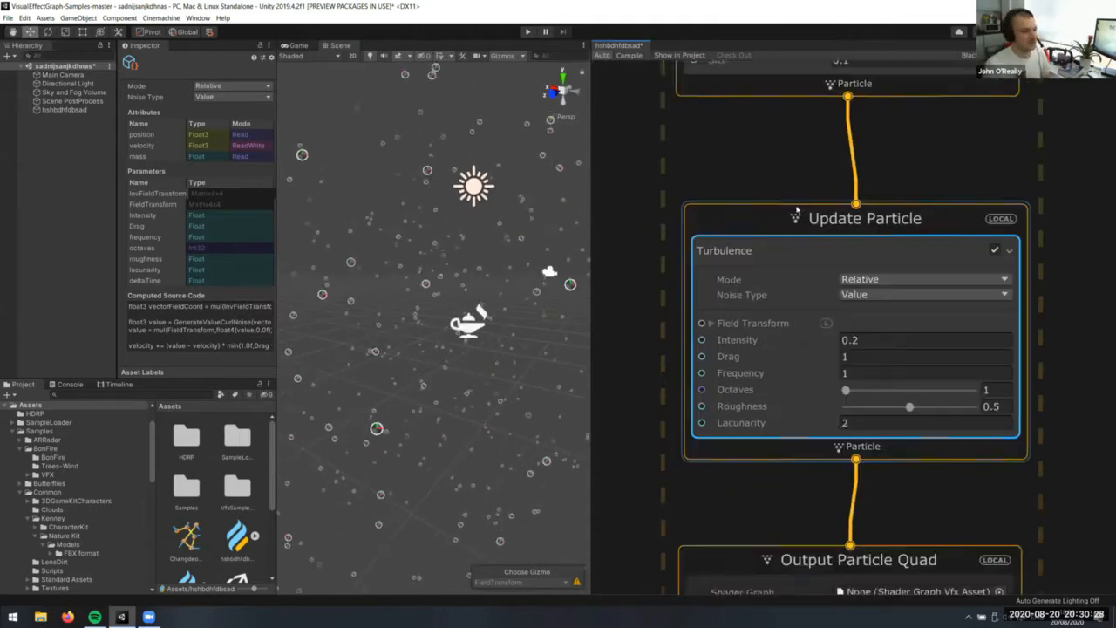
Disable the Set Color over Life block in the Output Particle Quad context and check the particles in the Scene view
middle_drag(1089, 362, 1019, 188)
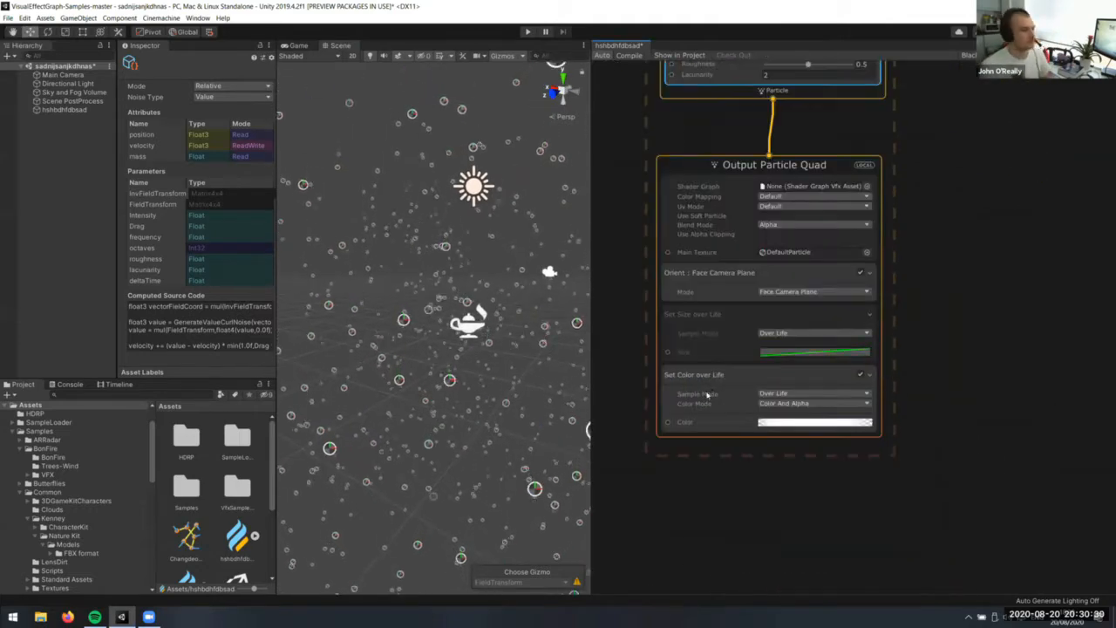
scroll(751, 262, up, 2)
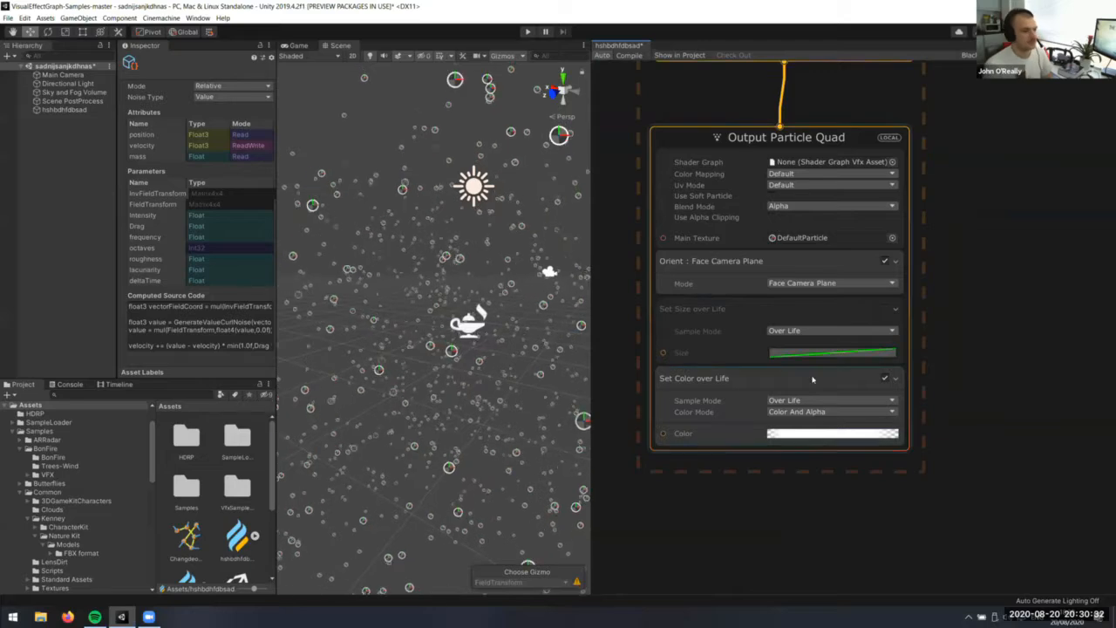
click(881, 381)
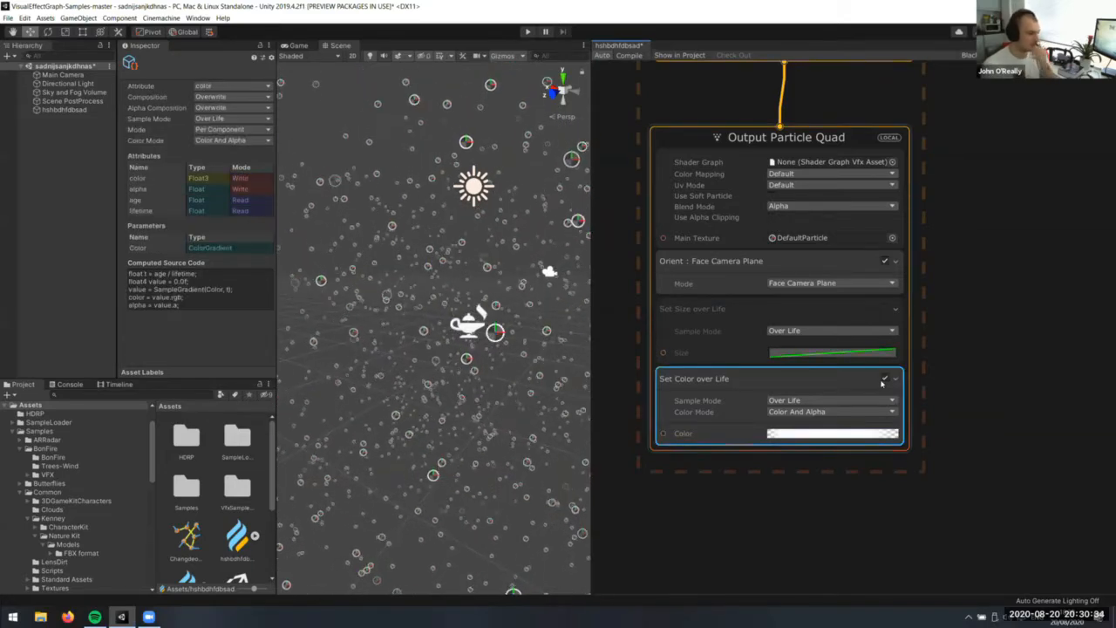
click(884, 380)
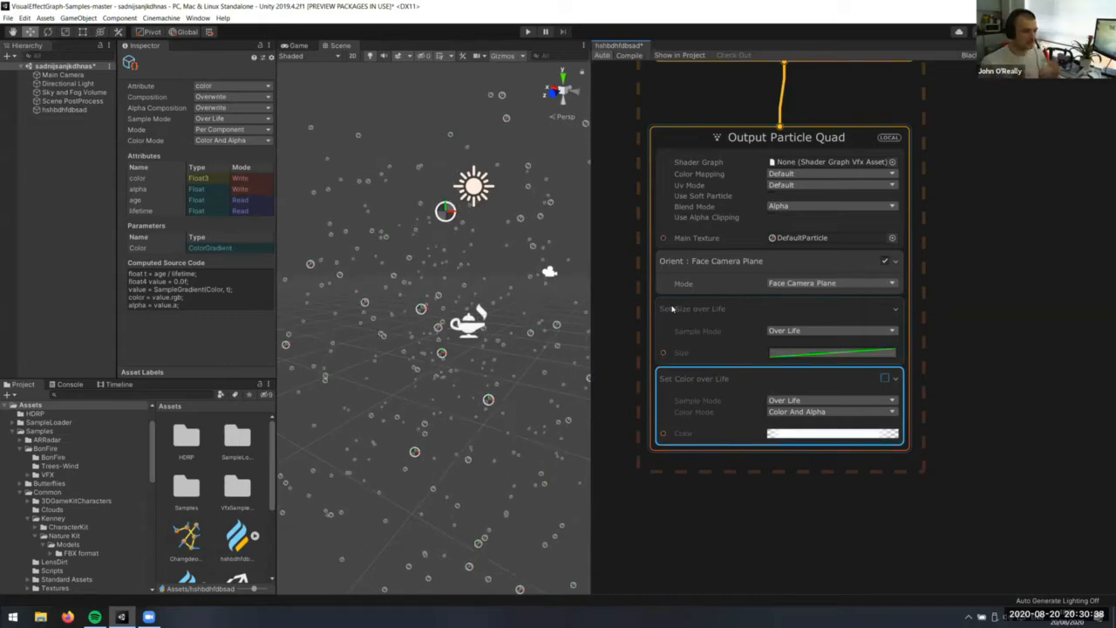
right_drag(516, 410, 506, 420)
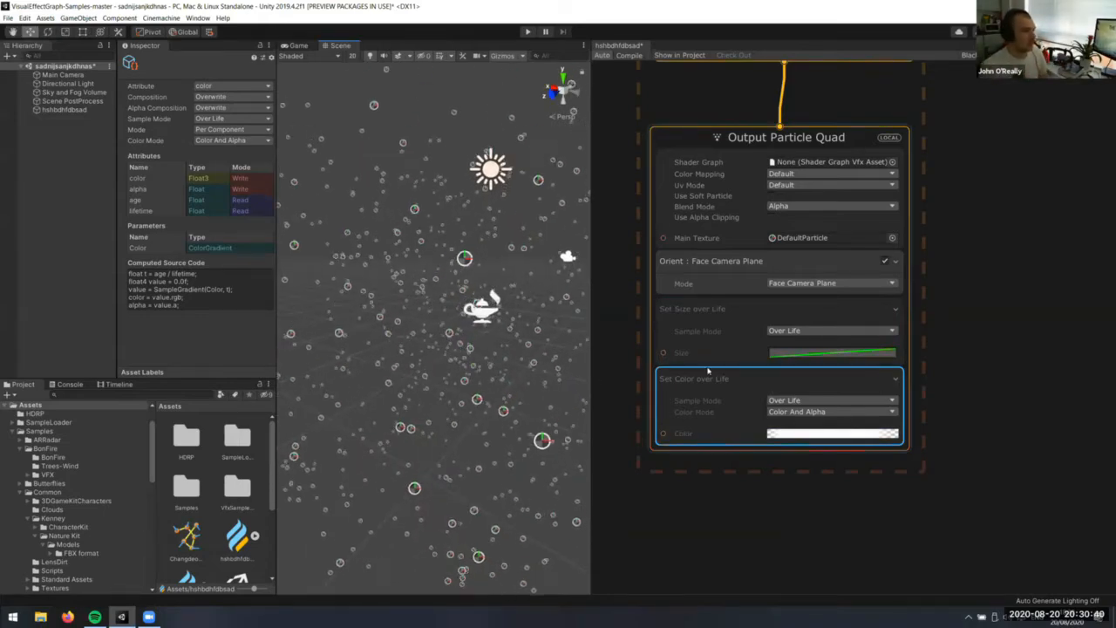
Re-enable the Set Size over Life block and give its Size the preset curve that rises, holds at 1 and falls at the end
click(886, 308)
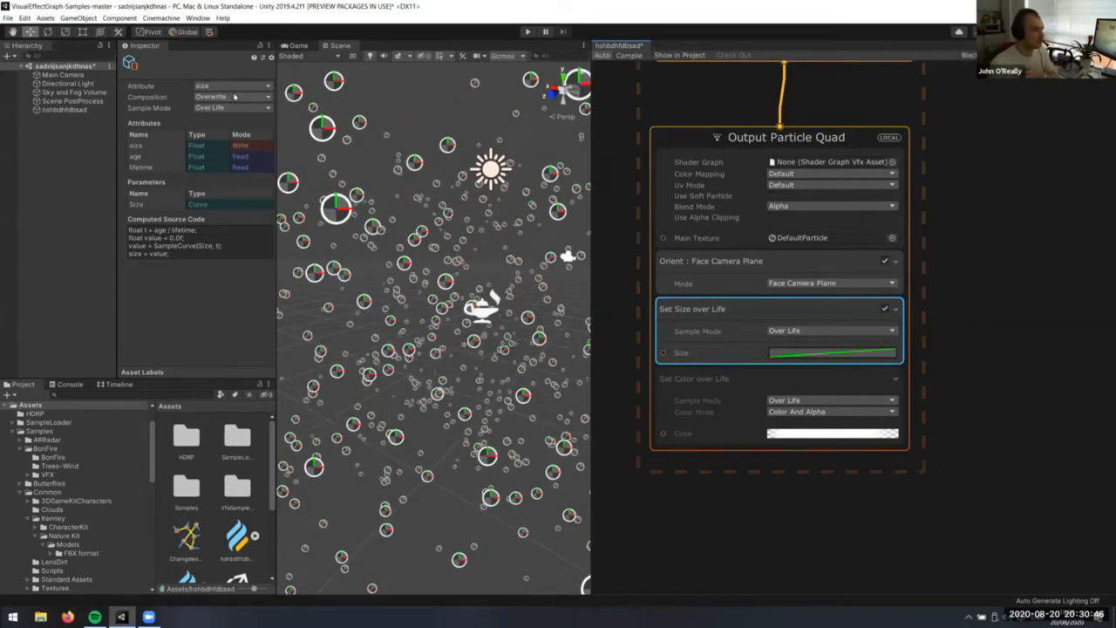
click(830, 353)
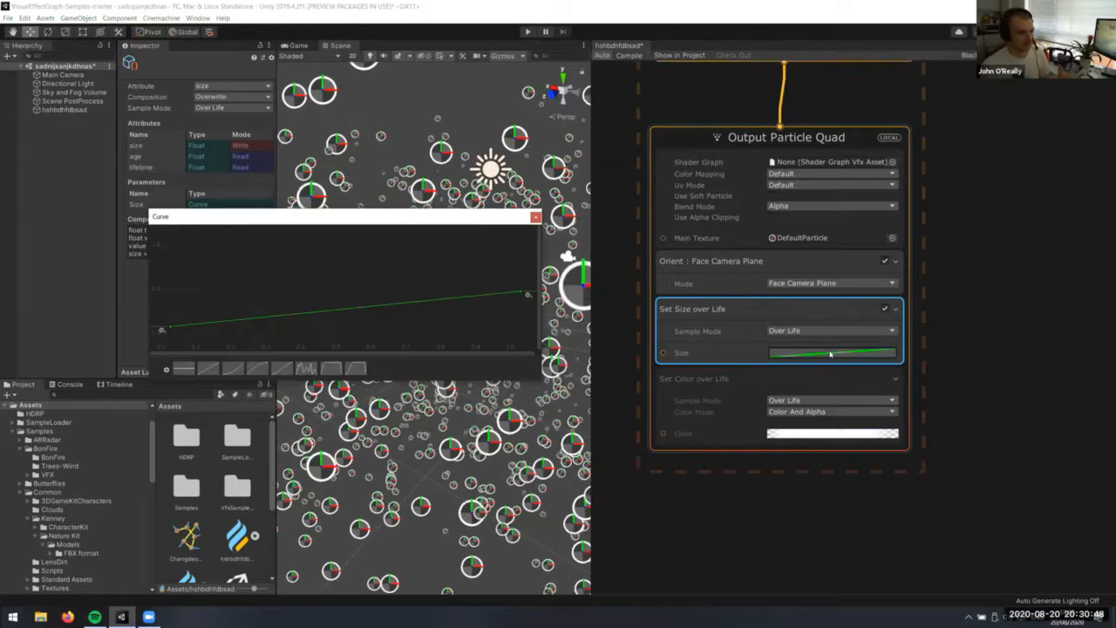
drag(466, 221, 967, 211)
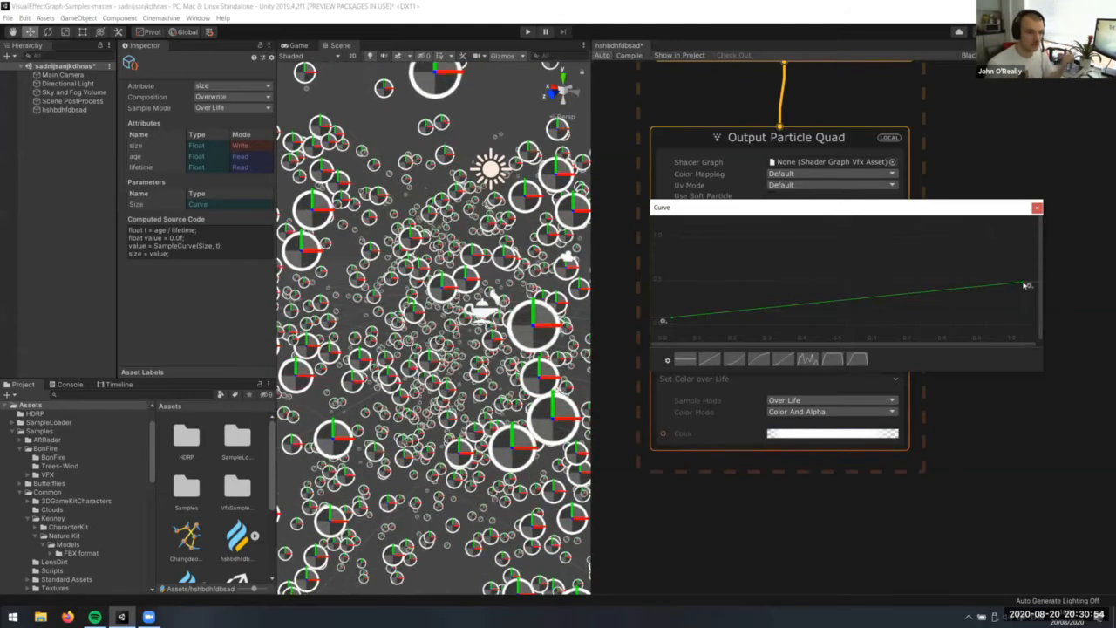
click(836, 359)
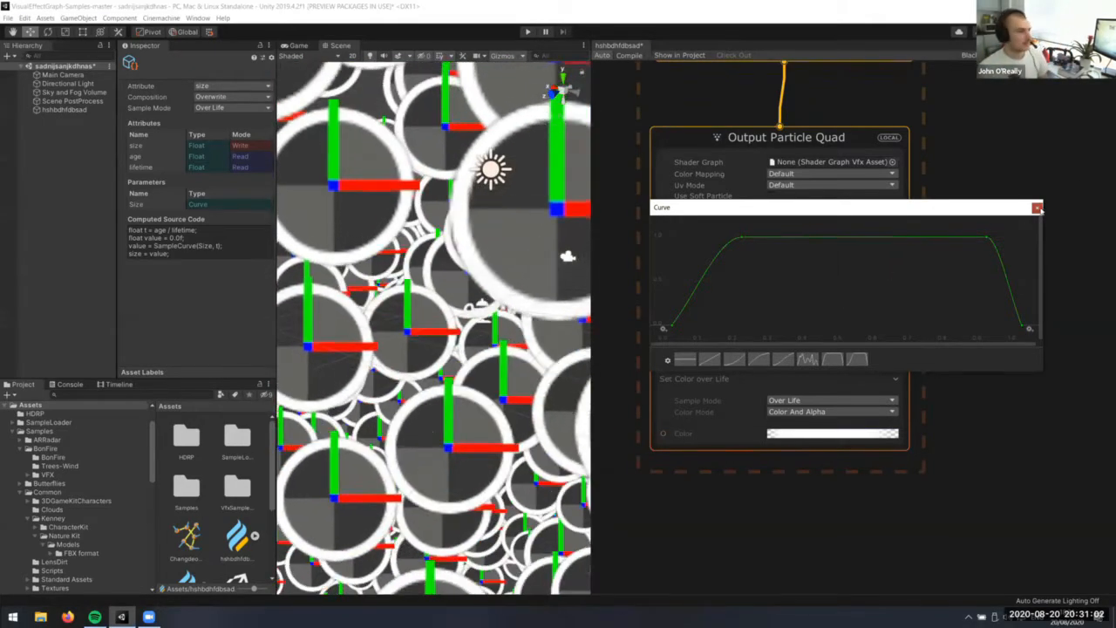
click(1037, 208)
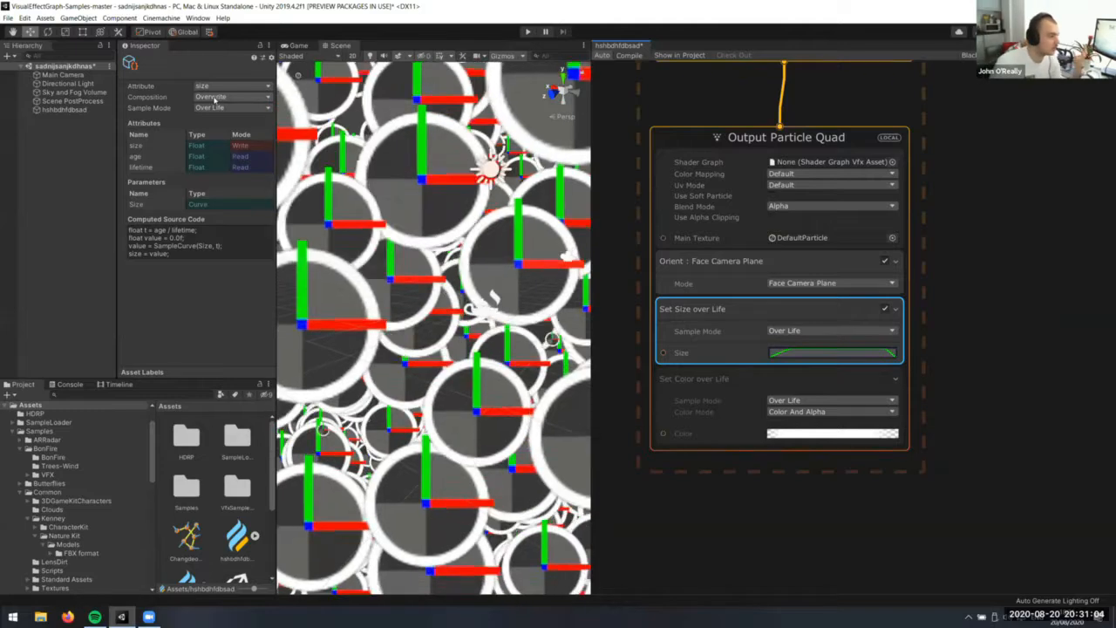
Change the composition of the Set Size over Life block to Multiply in the Output Particle Quad context
click(215, 98)
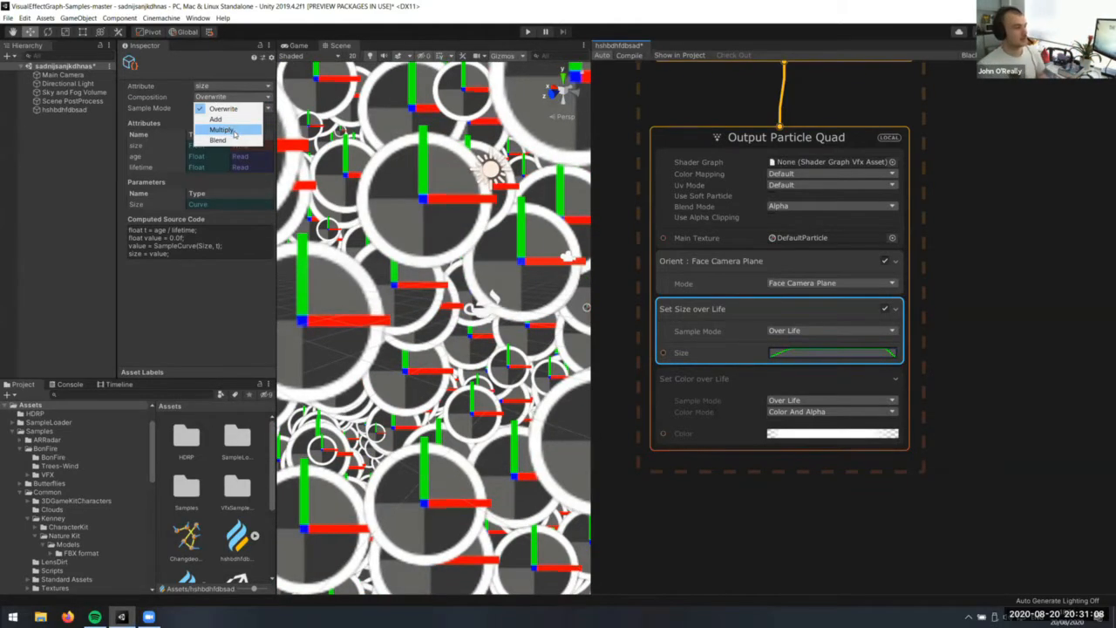
click(222, 129)
middle_drag(947, 310, 974, 360)
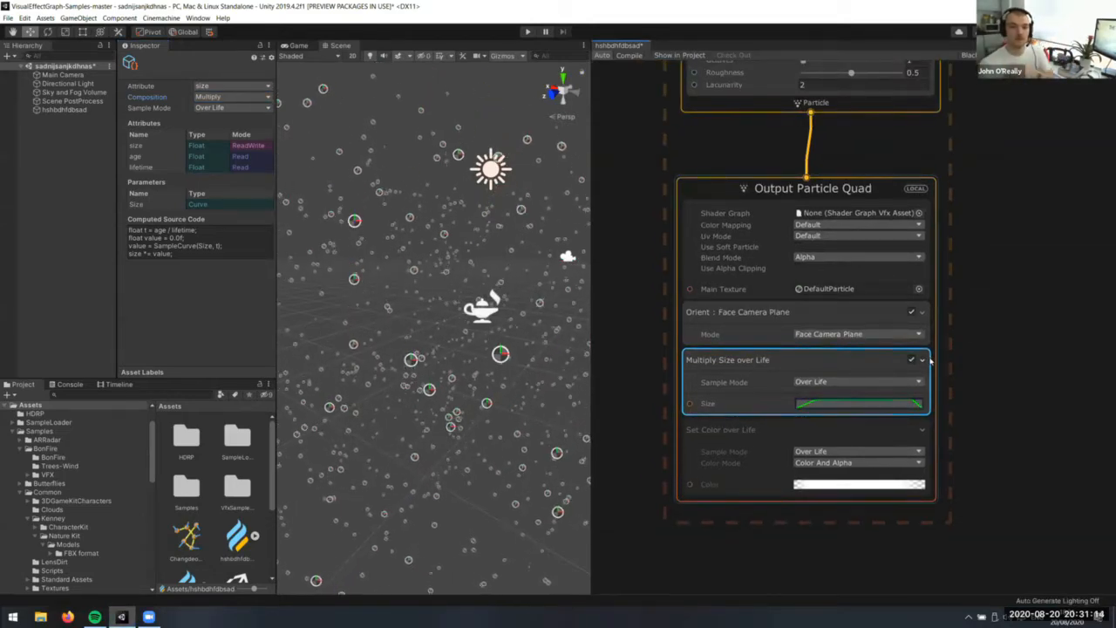
middle_drag(991, 341, 1021, 319)
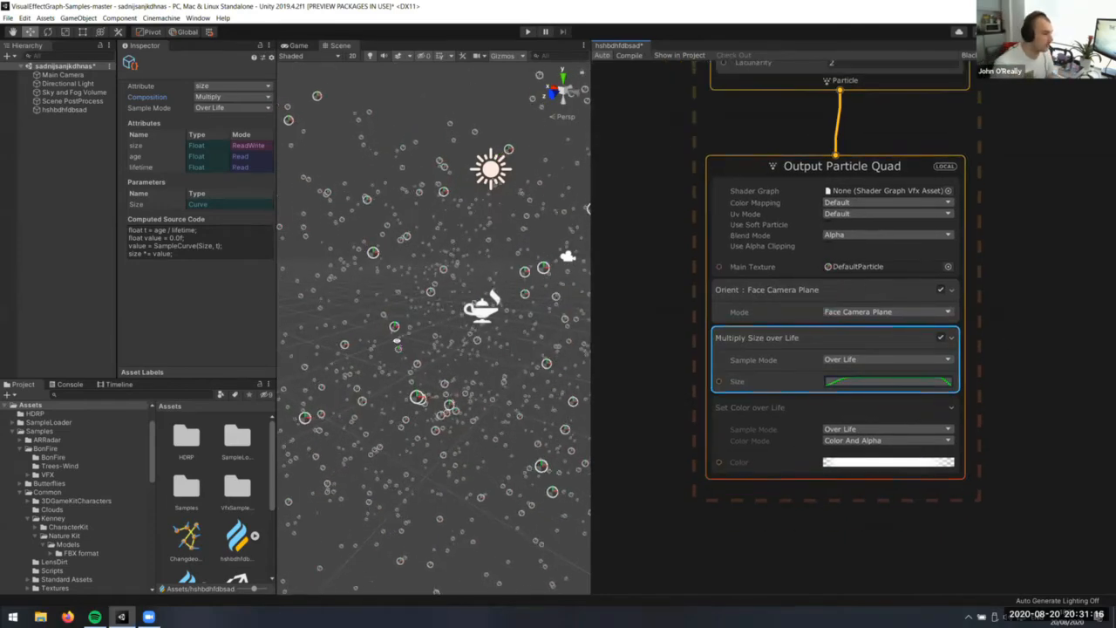
Replace the Set Color over Life block in Output Particle Quad with a plain Set Color block, leaving its color white
click(859, 410)
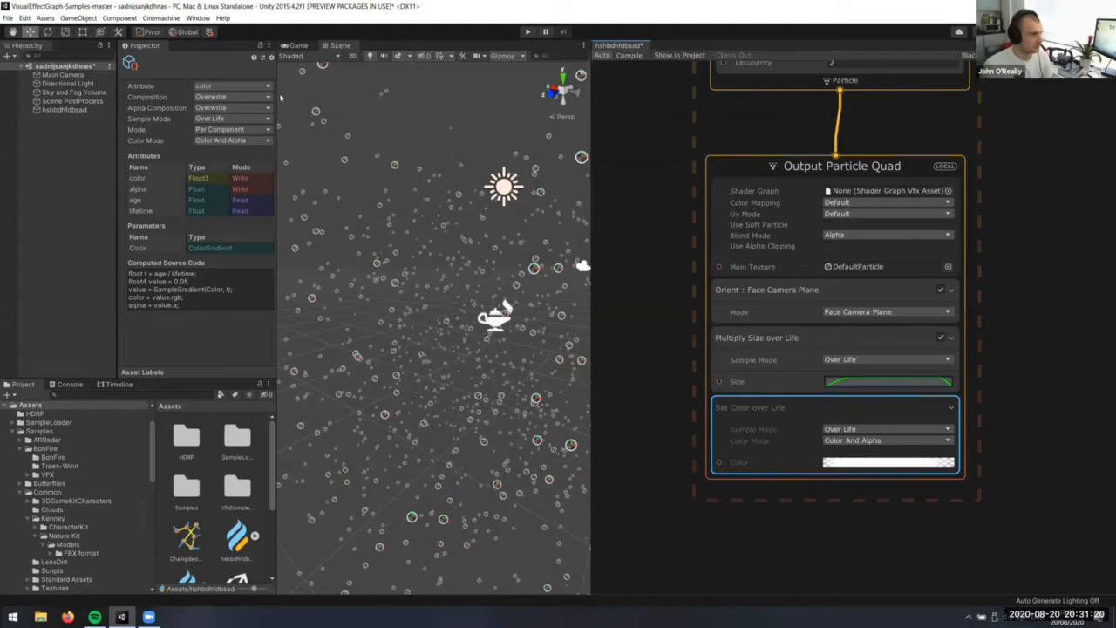
key(ctrl+s)
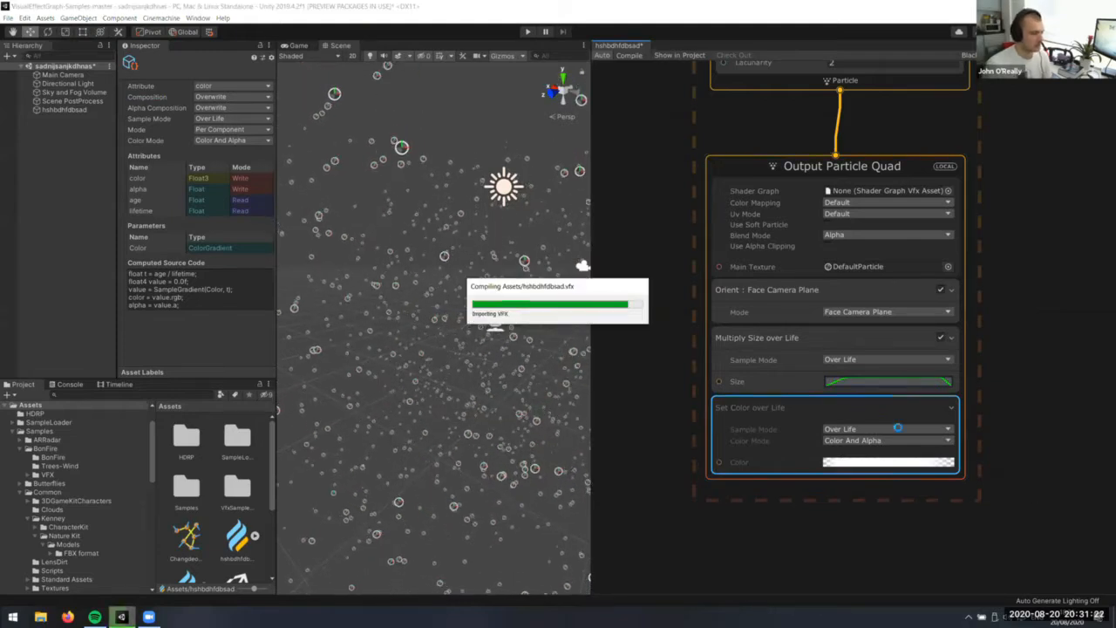
key(Delete)
click(788, 374)
key(space)
text(set s)
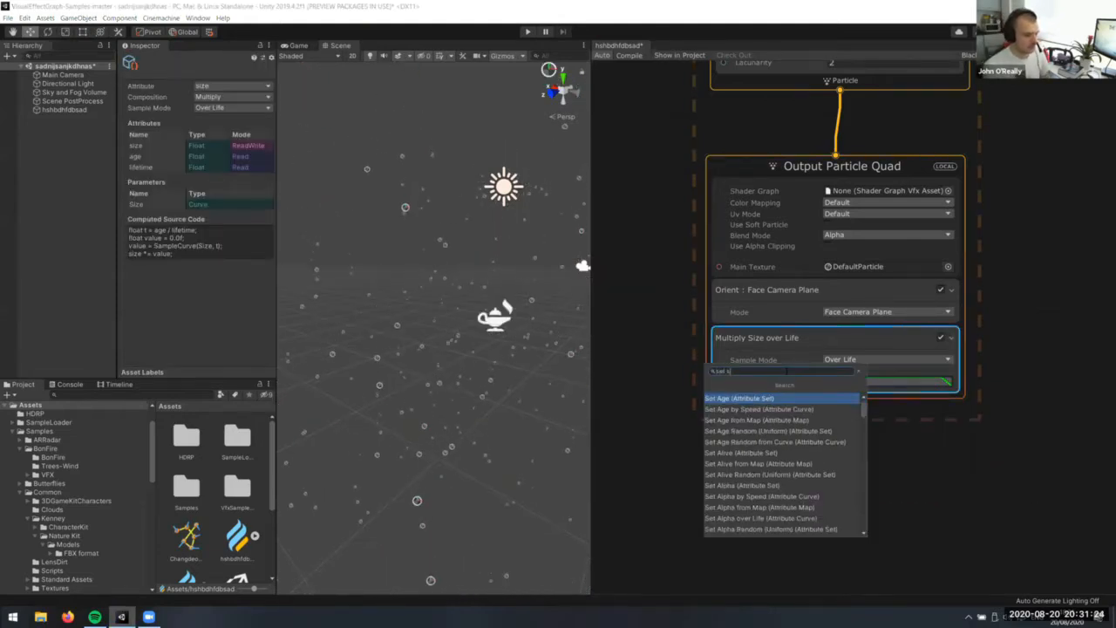
key(BackSpace)
text(color)
key(Return)
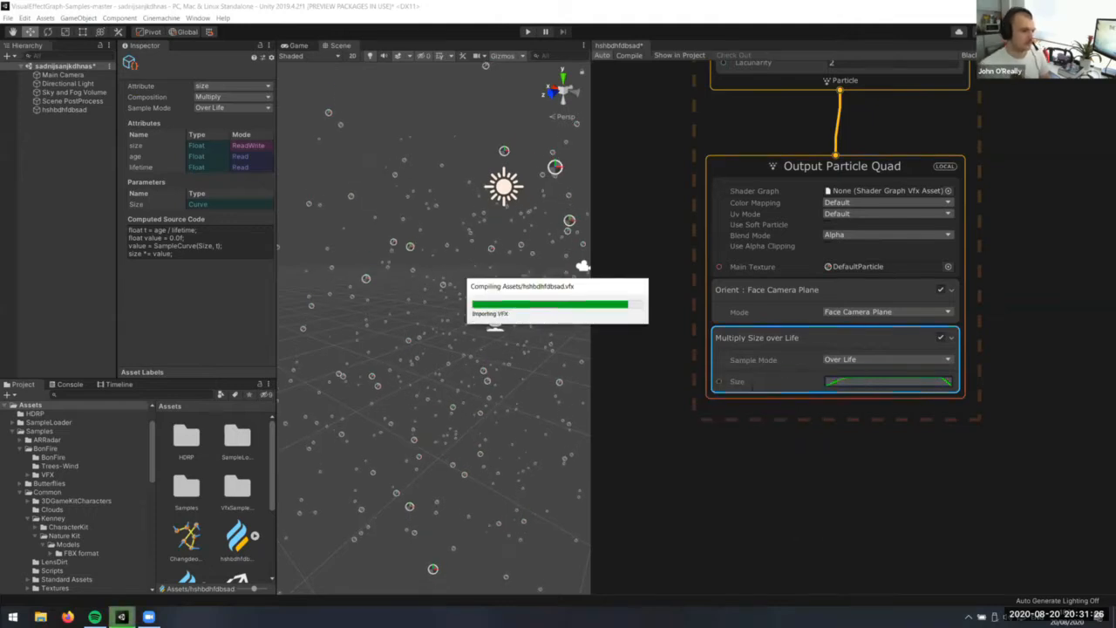
click(883, 430)
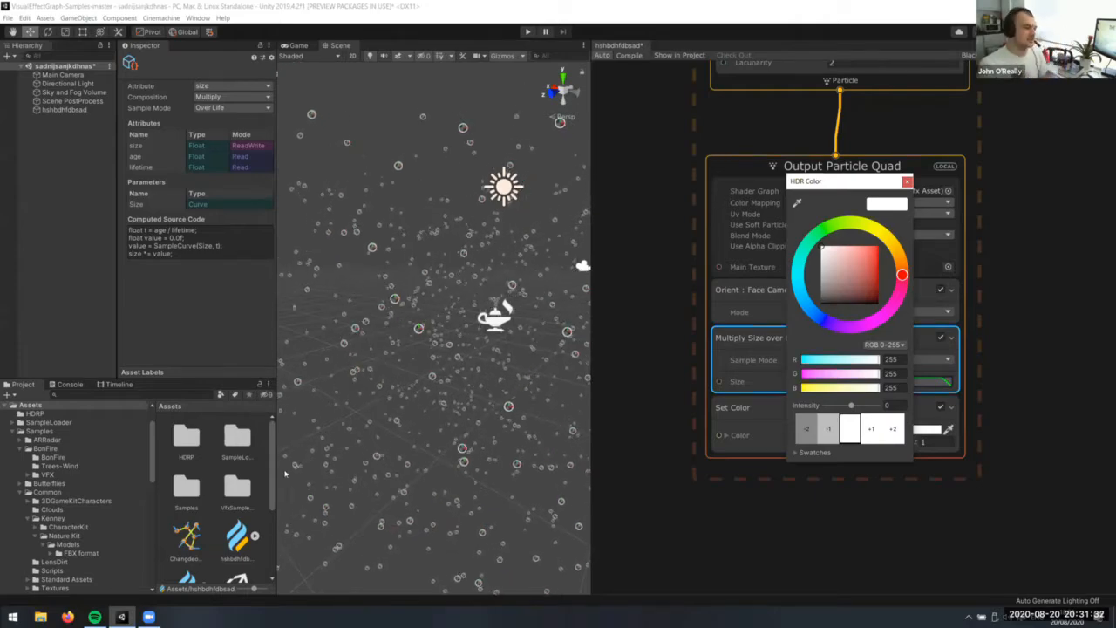
click(766, 551)
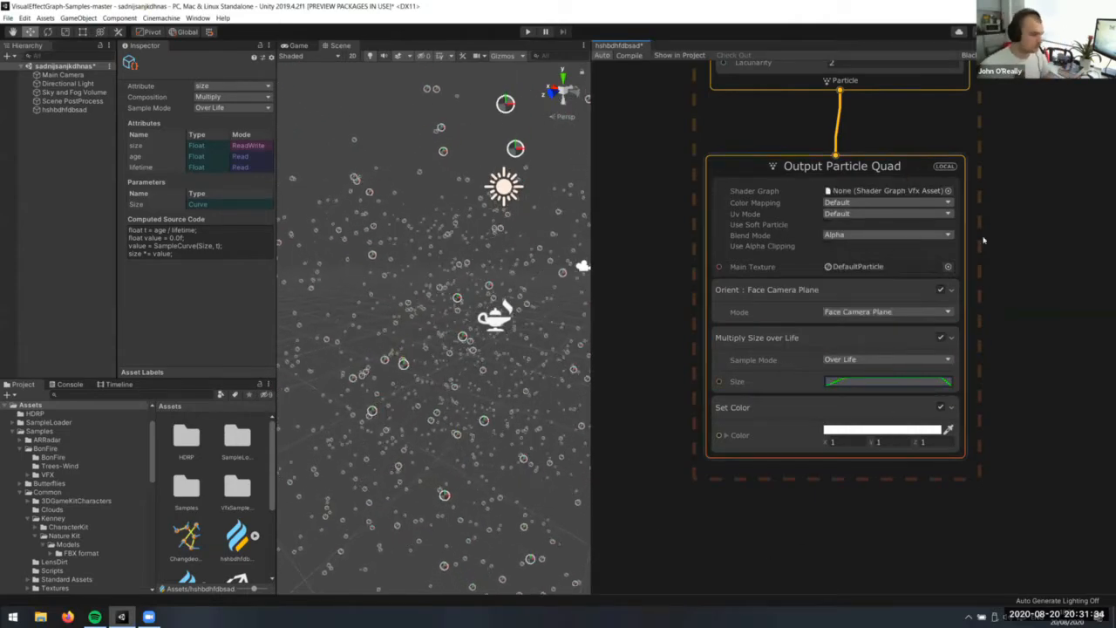
Assign the Default-Particle texture as the Output Particle Quad's Main Texture and set its Blend Mode to Additive
click(951, 273)
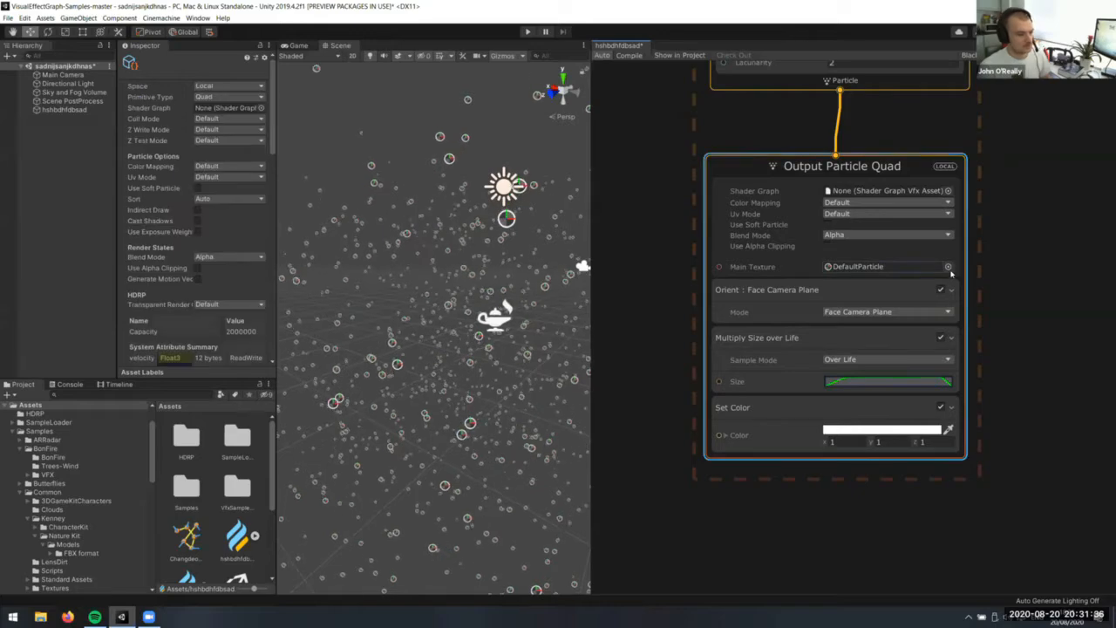
click(948, 268)
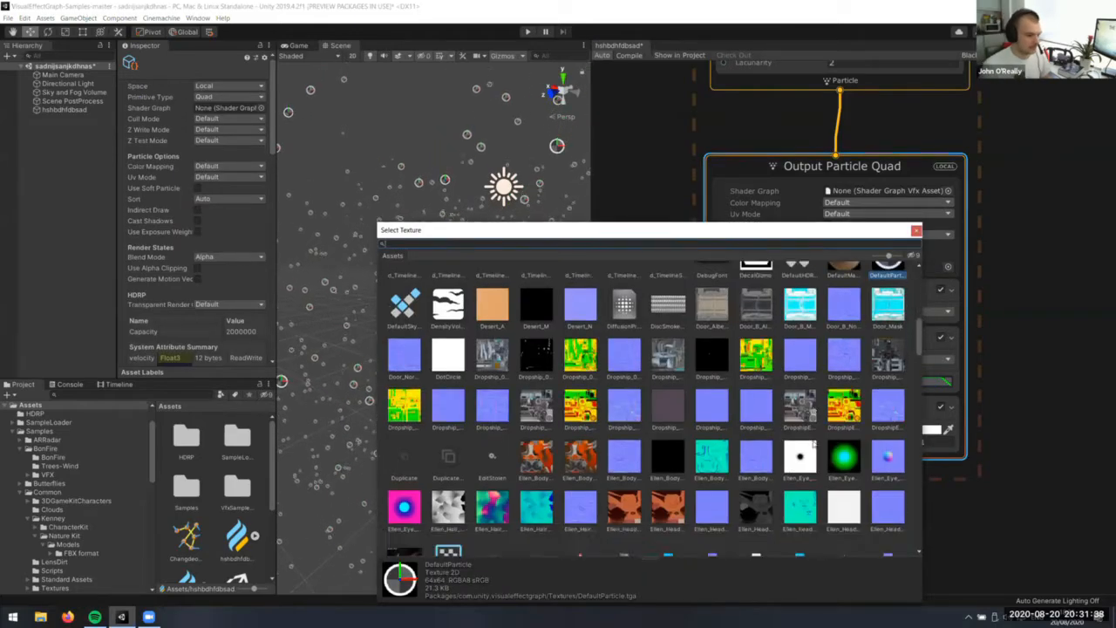
scroll(814, 443, down, 10)
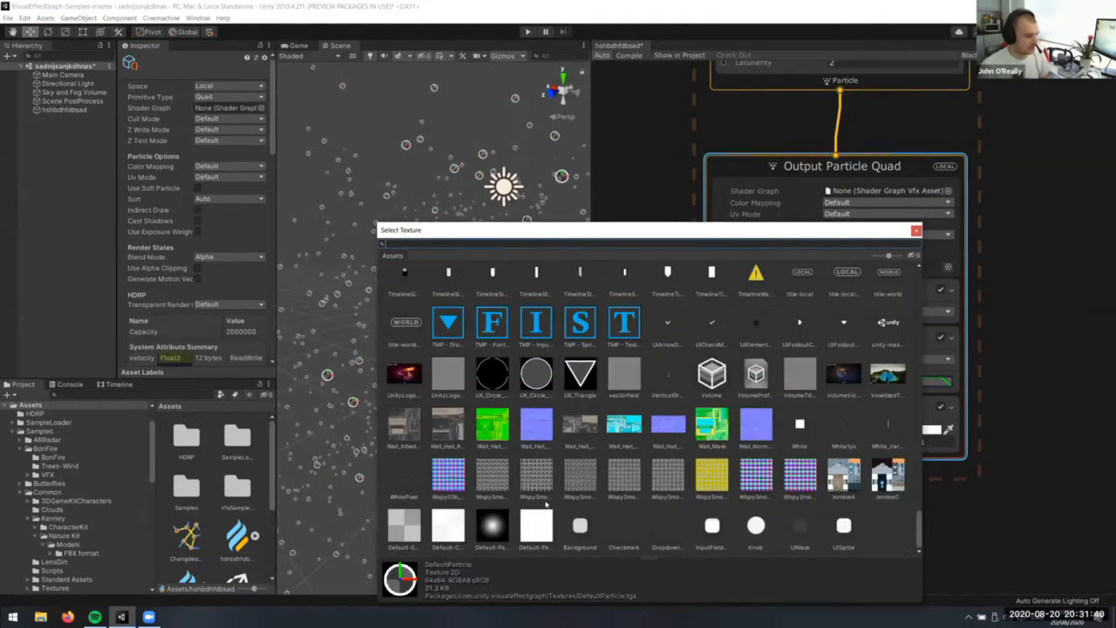
double_click(492, 526)
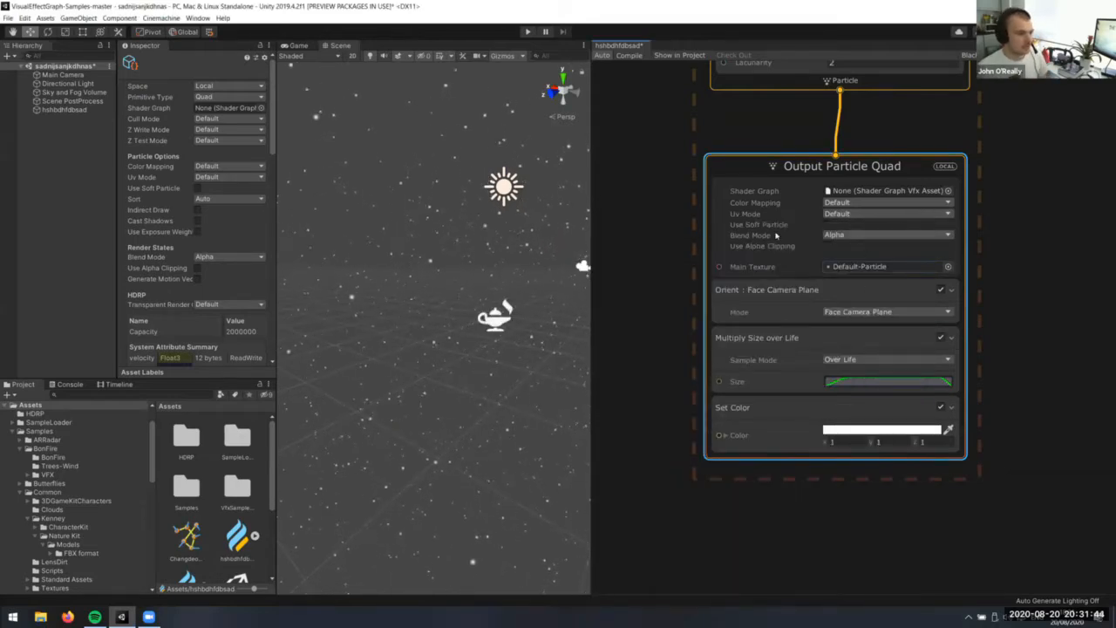
click(864, 235)
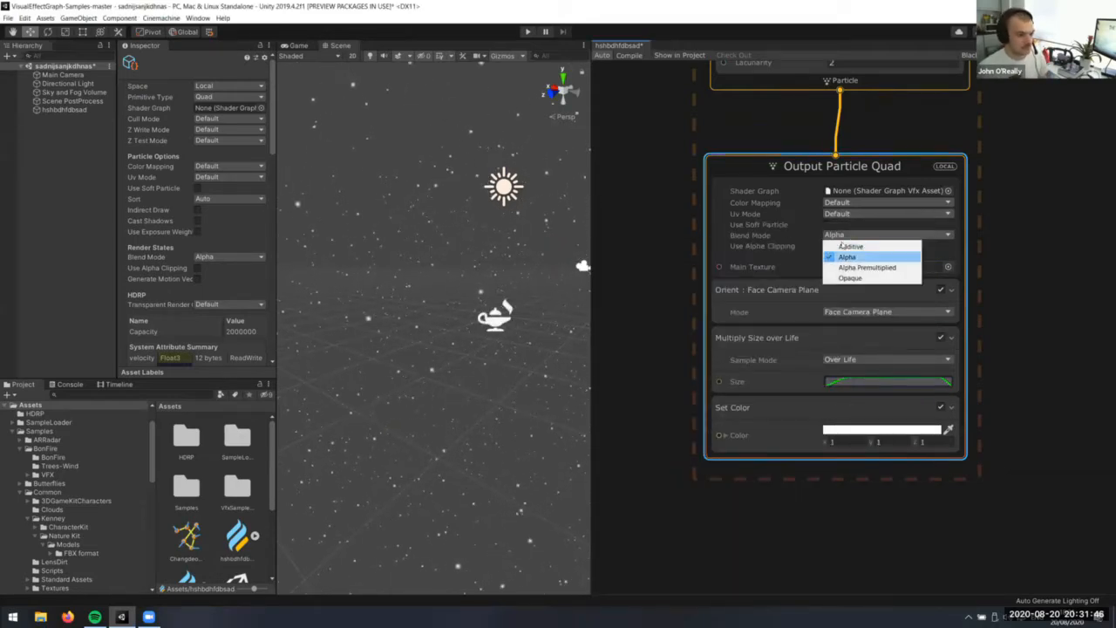
click(853, 245)
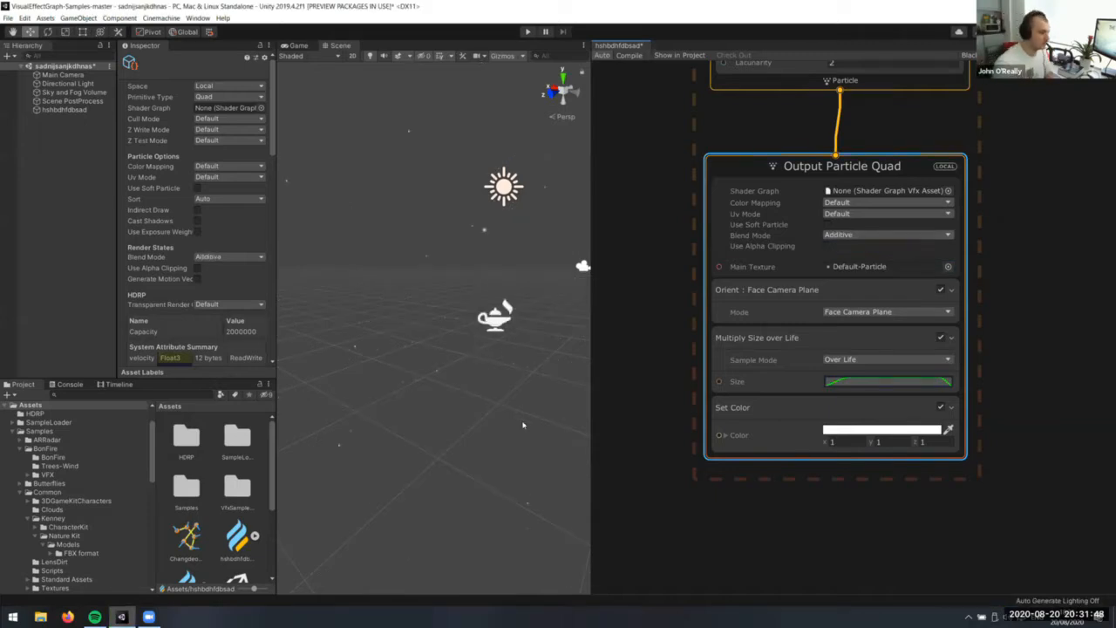
mouse_move(521, 410)
right_down()
mouse_move(511, 407)
mouse_move(529, 429)
right_up()
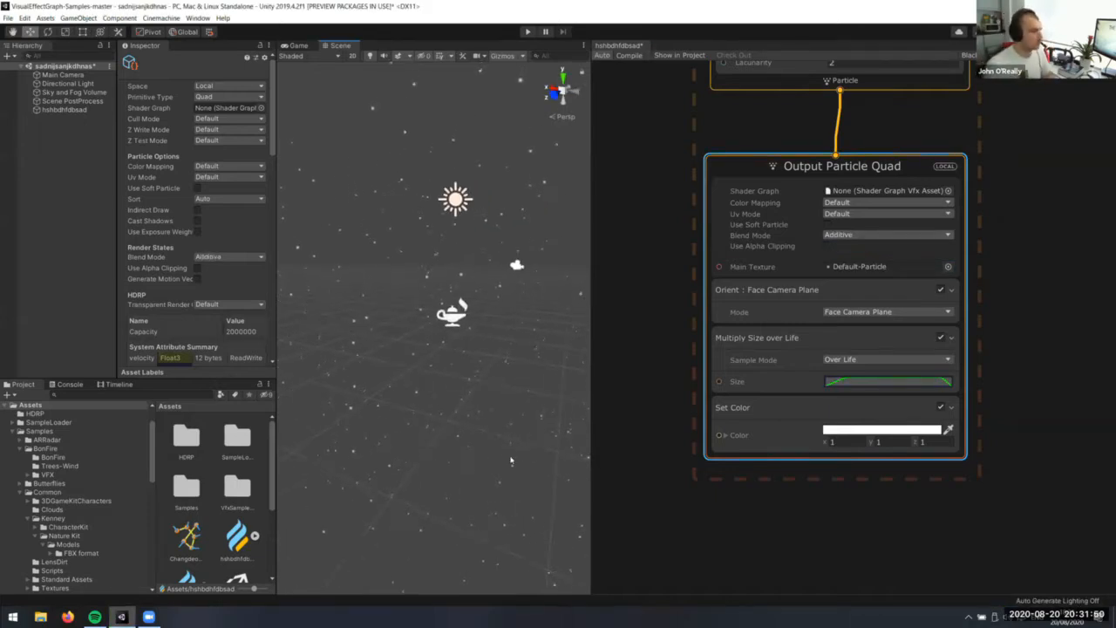
Move The best Box property node slightly higher beside the Initialize Particle context
middle_drag(881, 311, 950, 376)
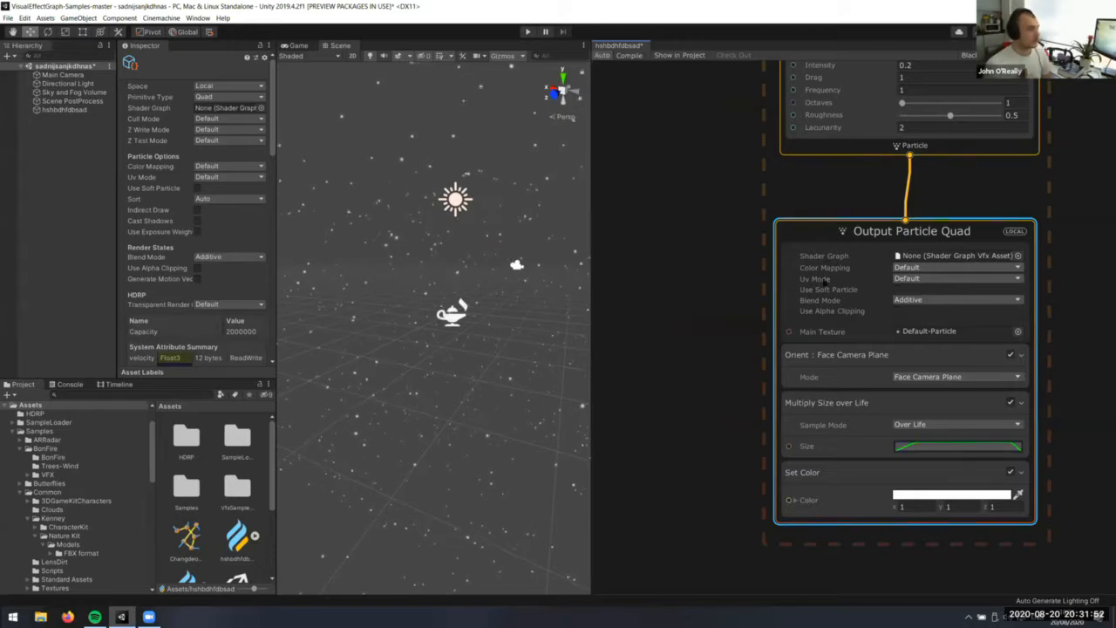
middle_drag(788, 255, 754, 366)
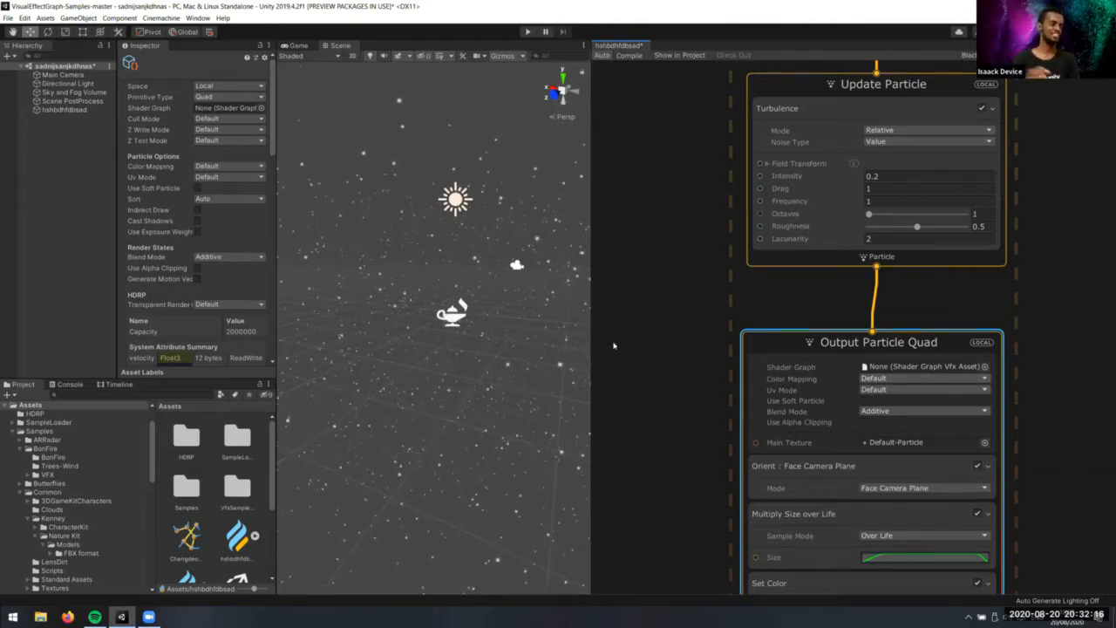
scroll(705, 242, down, 5)
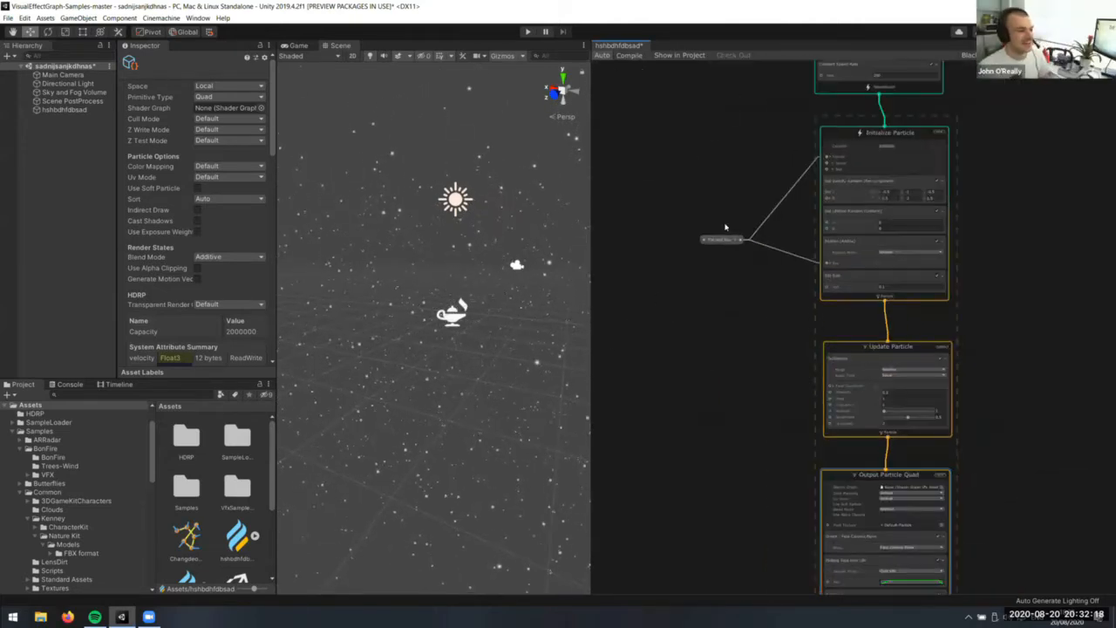
drag(721, 238, 713, 199)
middle_drag(733, 434, 751, 348)
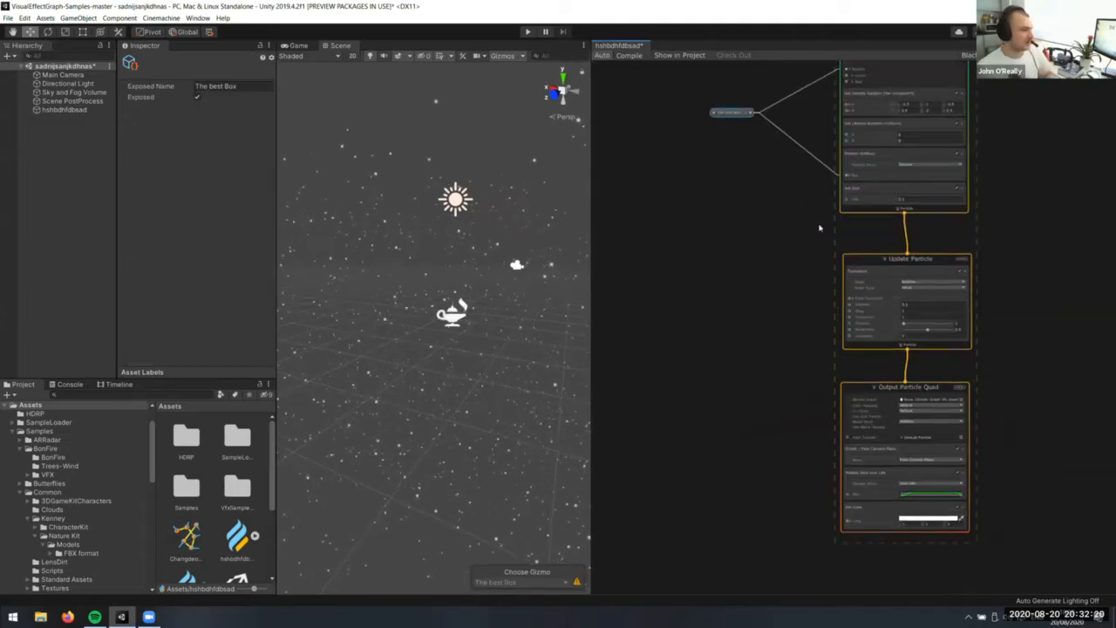
Disable the Turbulence block in the Update Particle context
scroll(819, 228, up, 5)
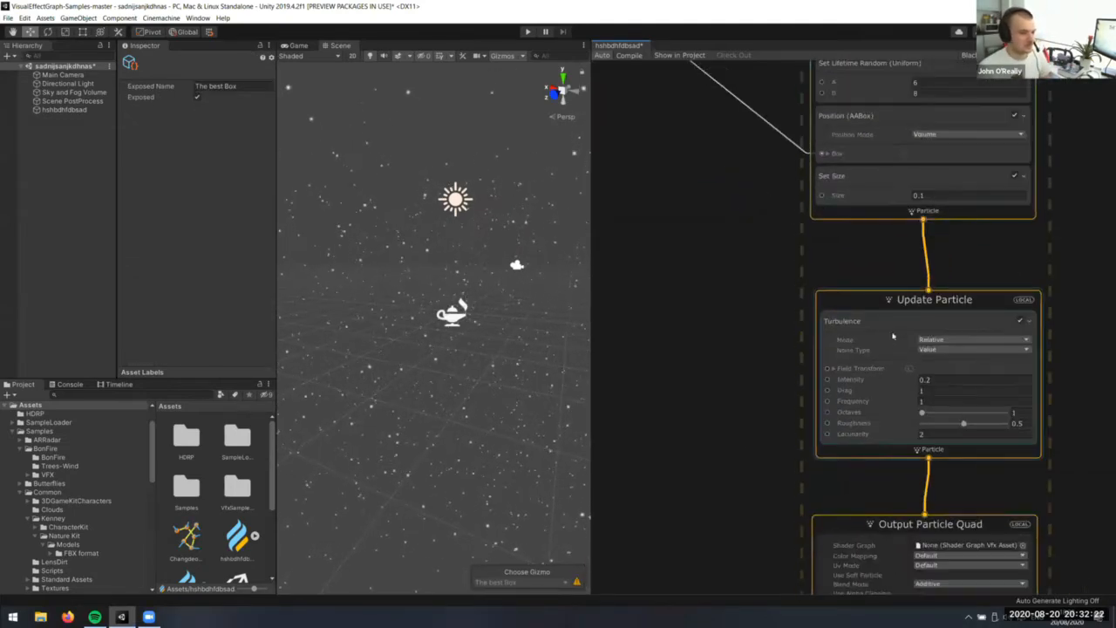
click(890, 448)
middle_drag(890, 447, 892, 368)
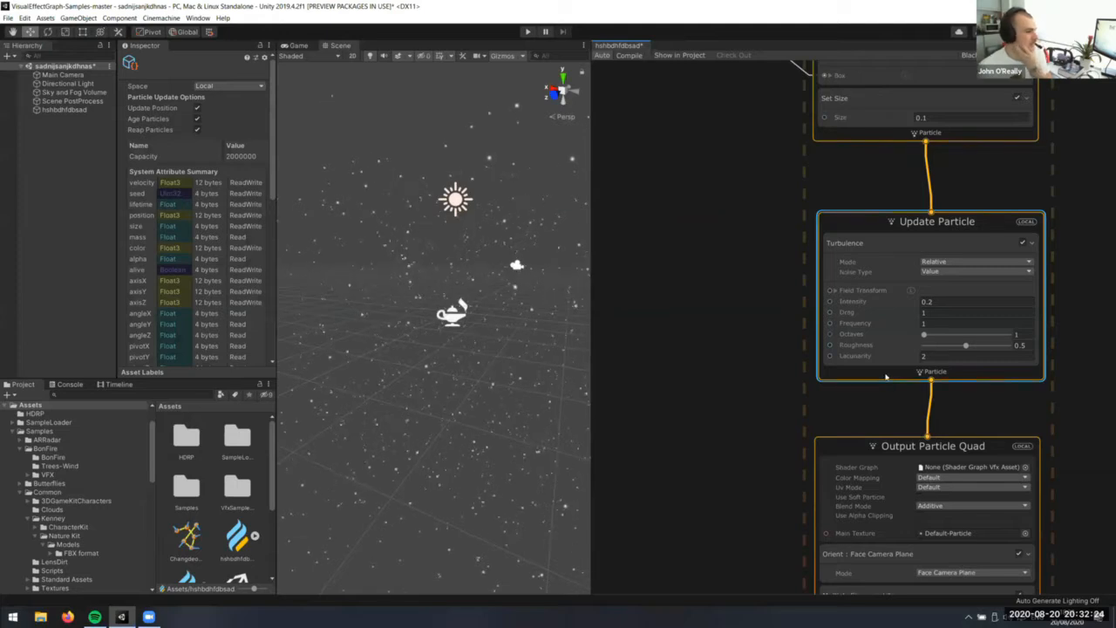
key(space)
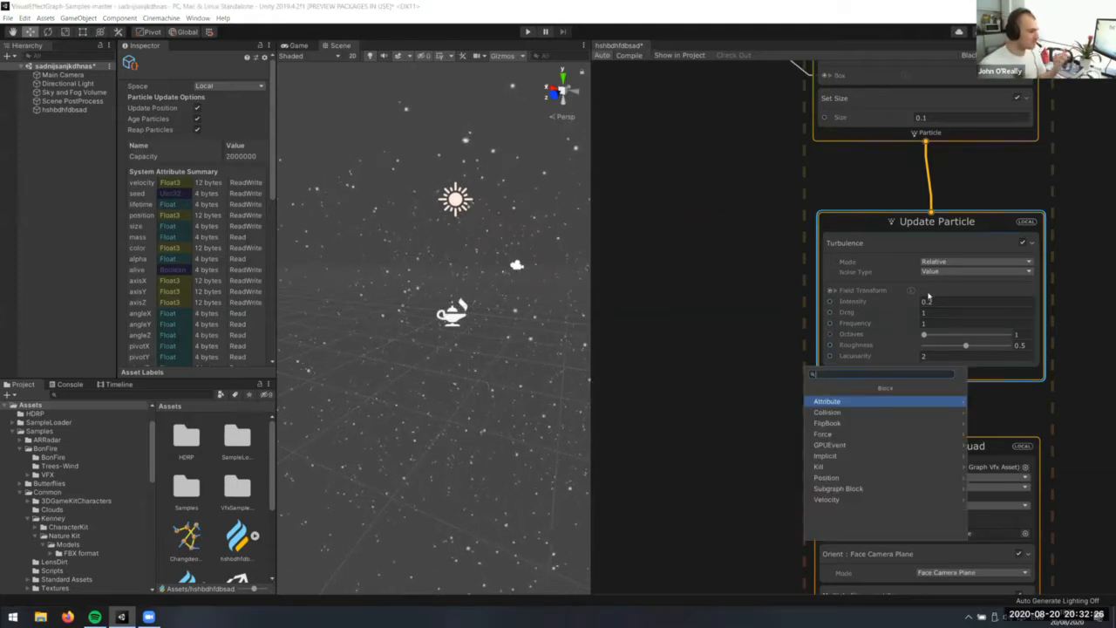
click(1025, 243)
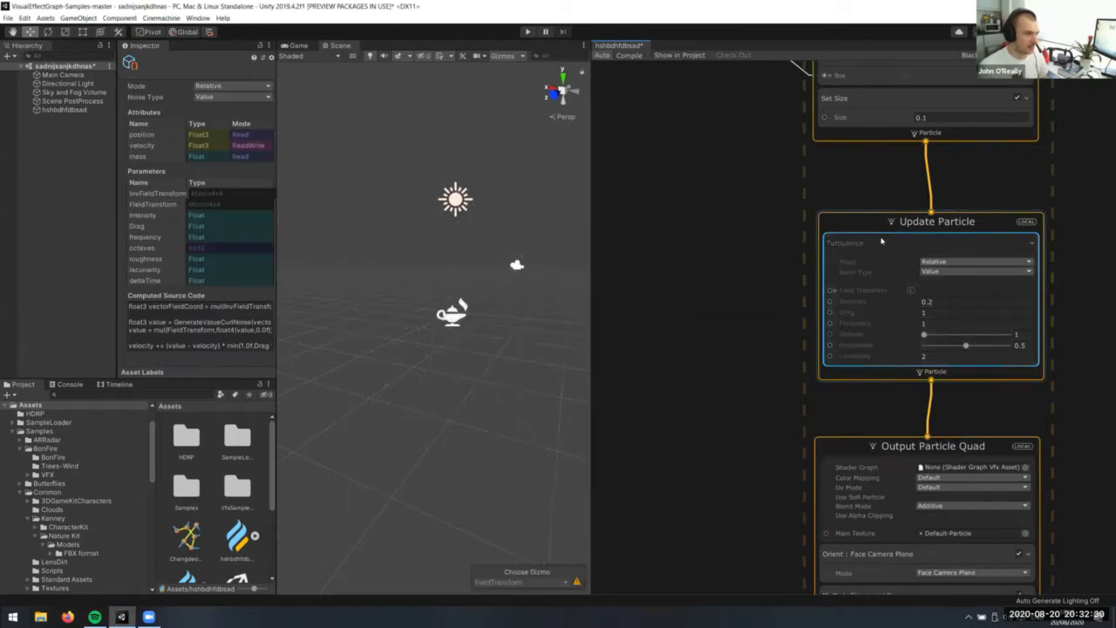
Add an Add Position attribute block below Turbulence in the Update Particle context
key(space)
text(add)
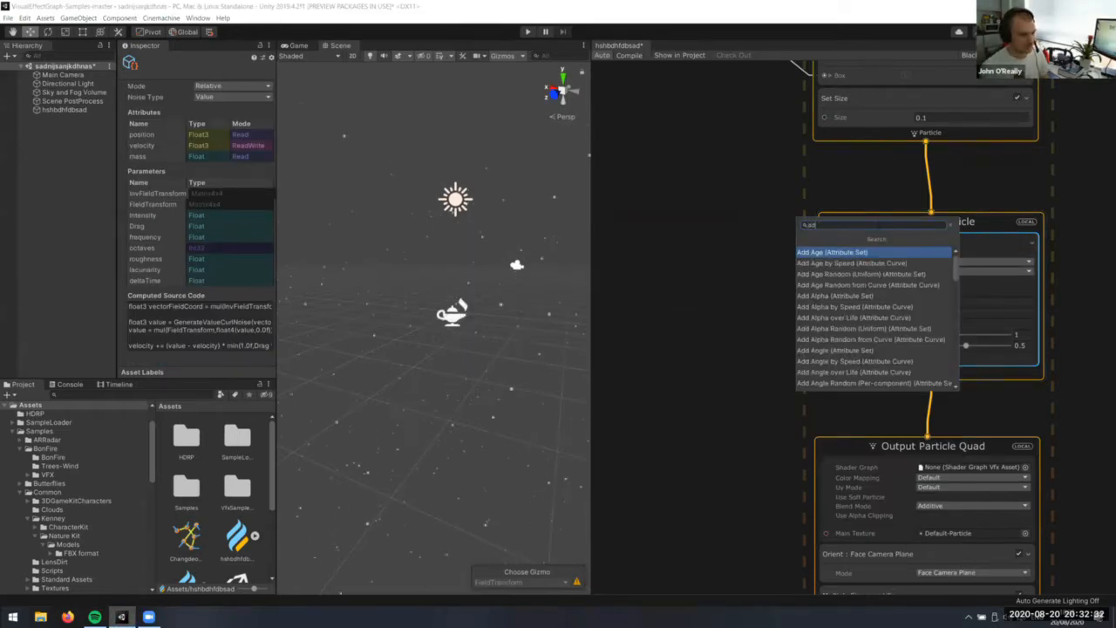
text( pos)
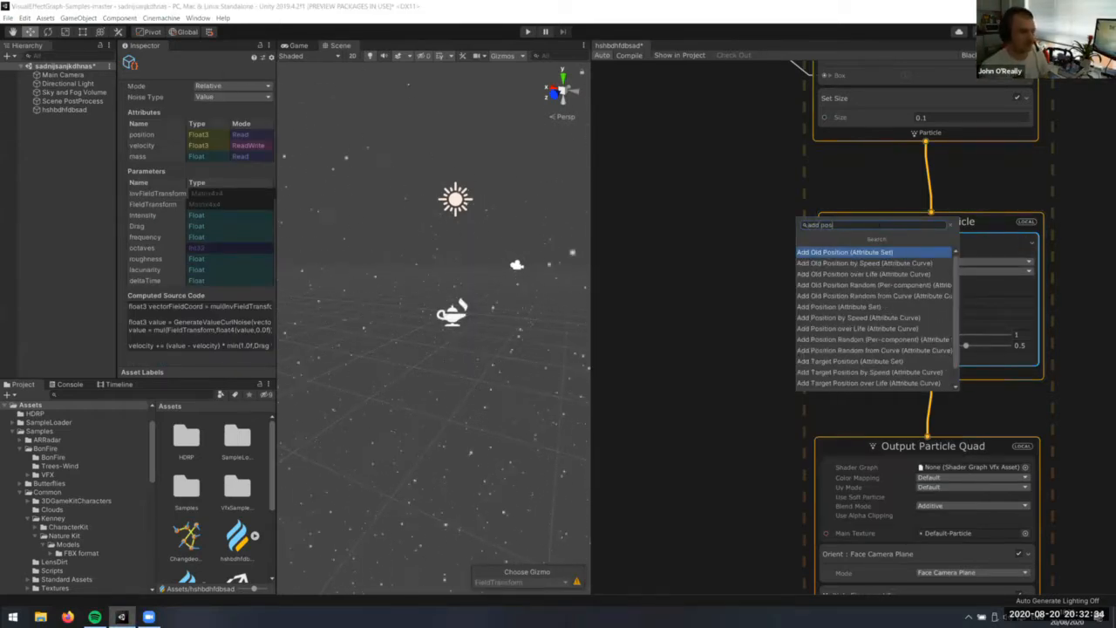
key(Down)
key(Down)
key(Down)
key(Down)
key(Return)
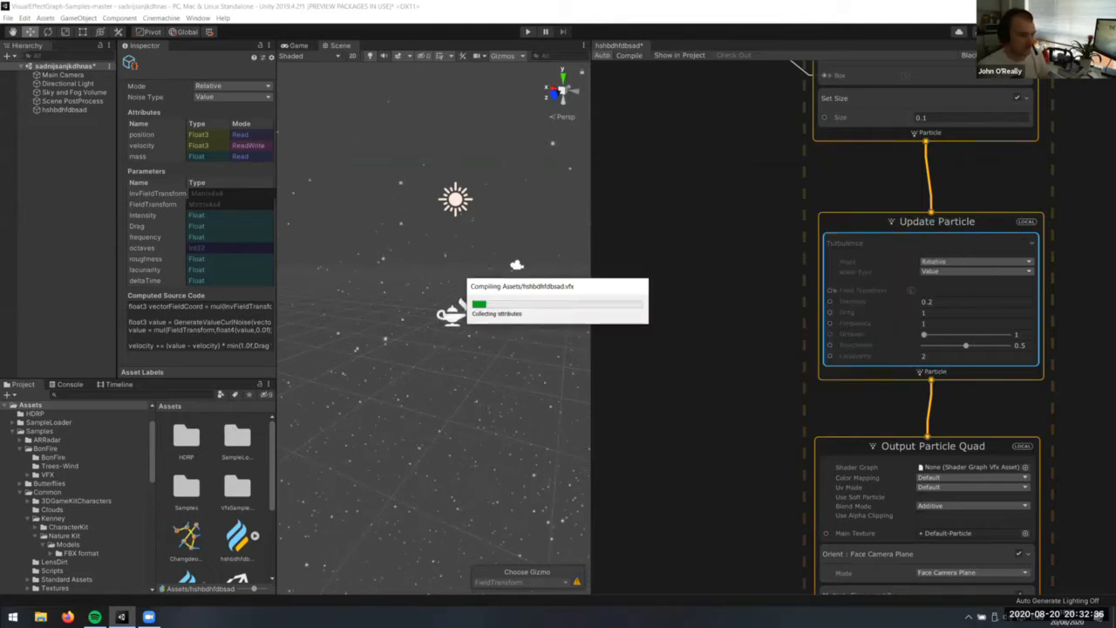
Create an inline AnimationCurve operator node in the empty graph area beside the Update Particle context
scroll(797, 396, up, 2)
middle_drag(730, 357, 698, 272)
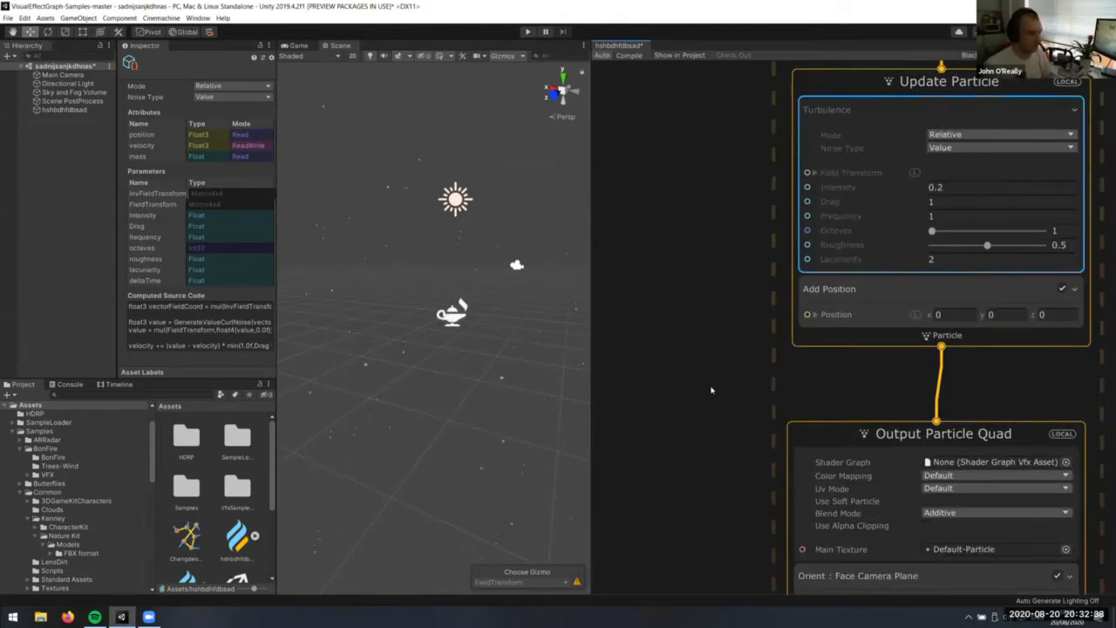
scroll(710, 392, down, 1)
middle_drag(710, 392, 838, 326)
scroll(779, 366, down, 2)
scroll(779, 305, up, 1)
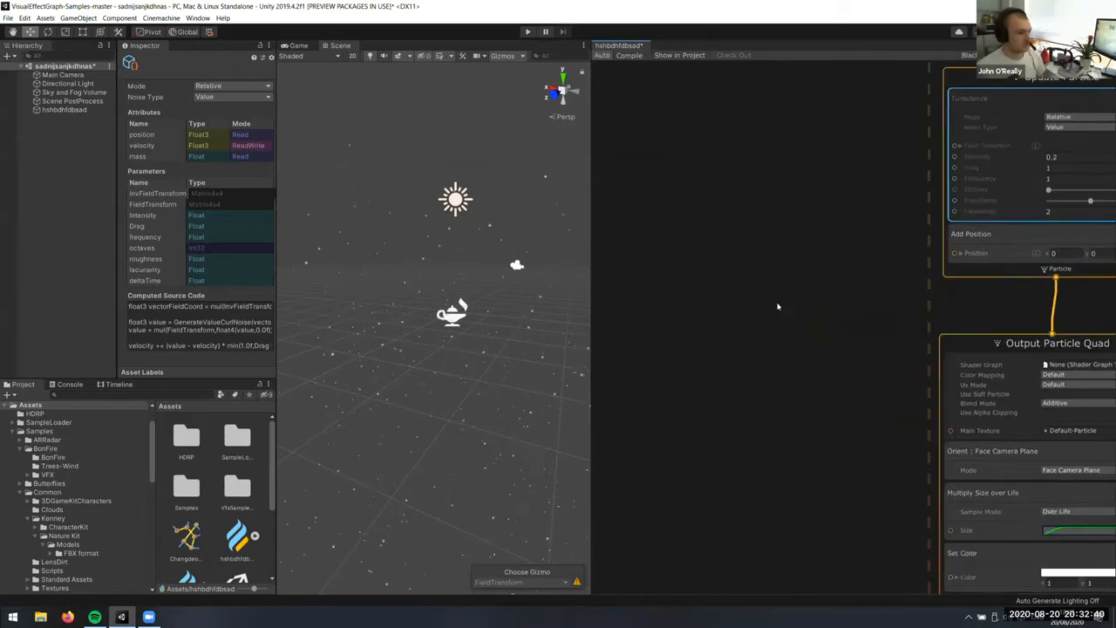
right_click(776, 301)
click(817, 306)
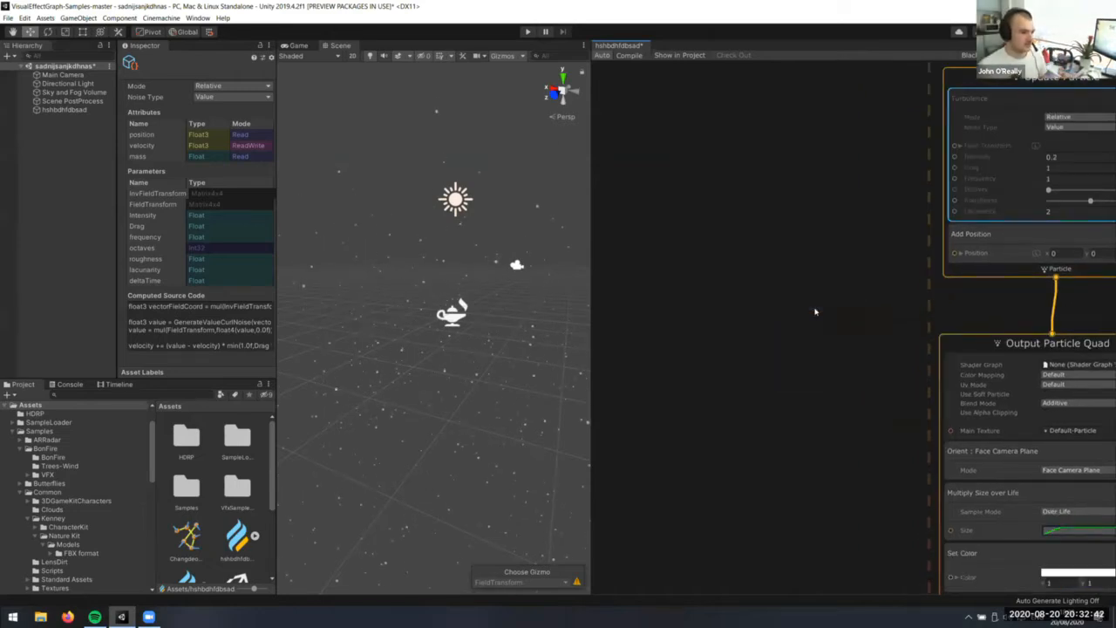
text(anim)
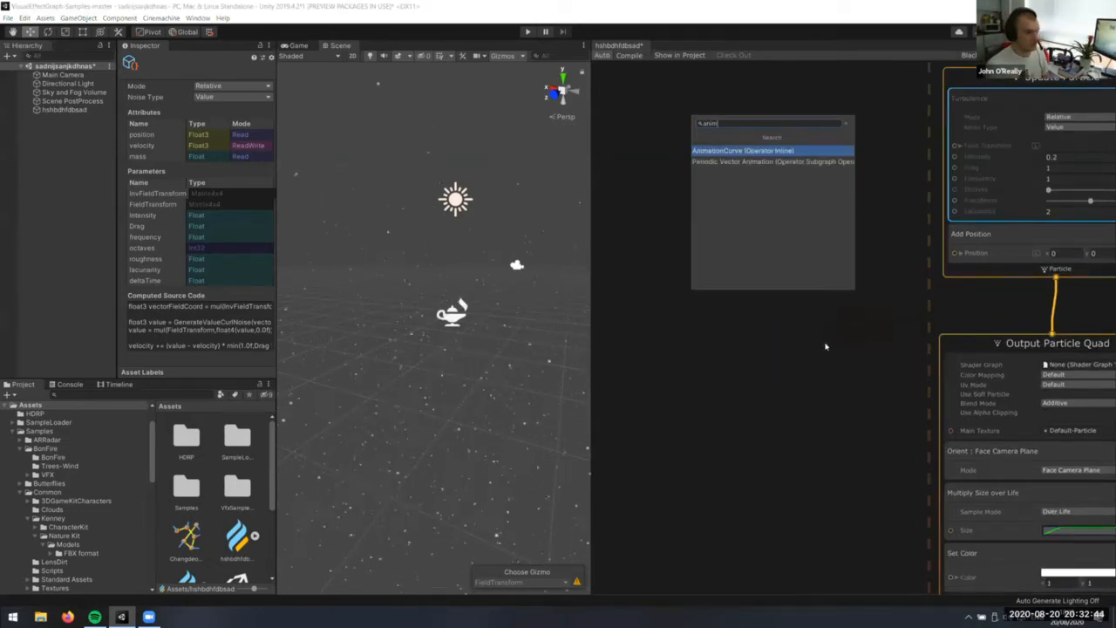
key(Return)
right_click(778, 351)
click(710, 219)
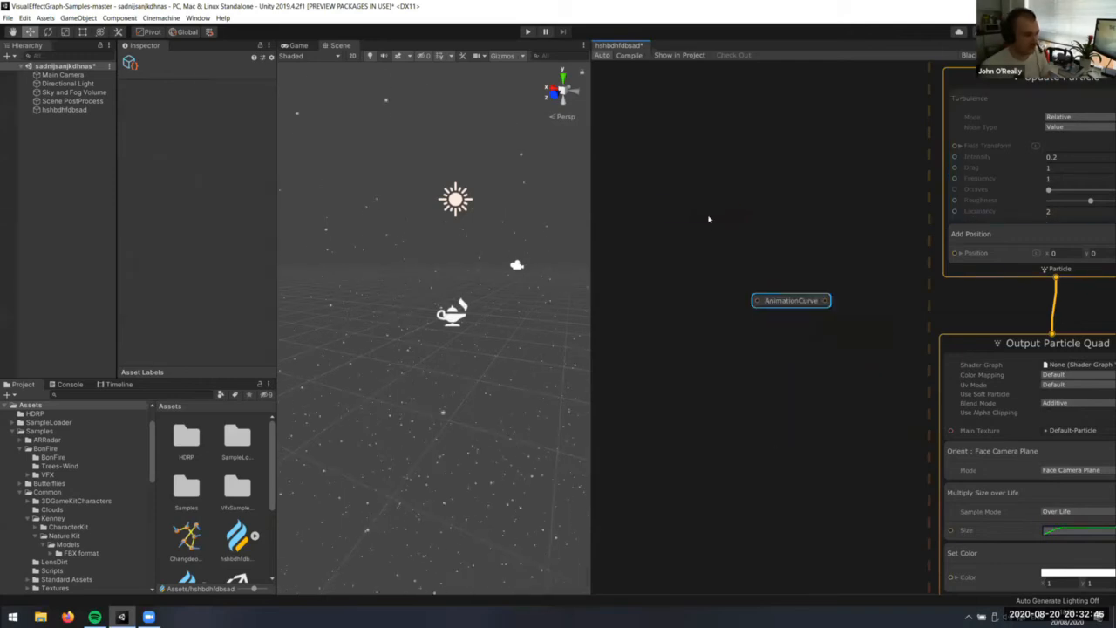
Create a Sample Curve node fed by the AnimationCurve node's output and place it between that node and the Update Particle context
drag(820, 301, 792, 253)
click(731, 218)
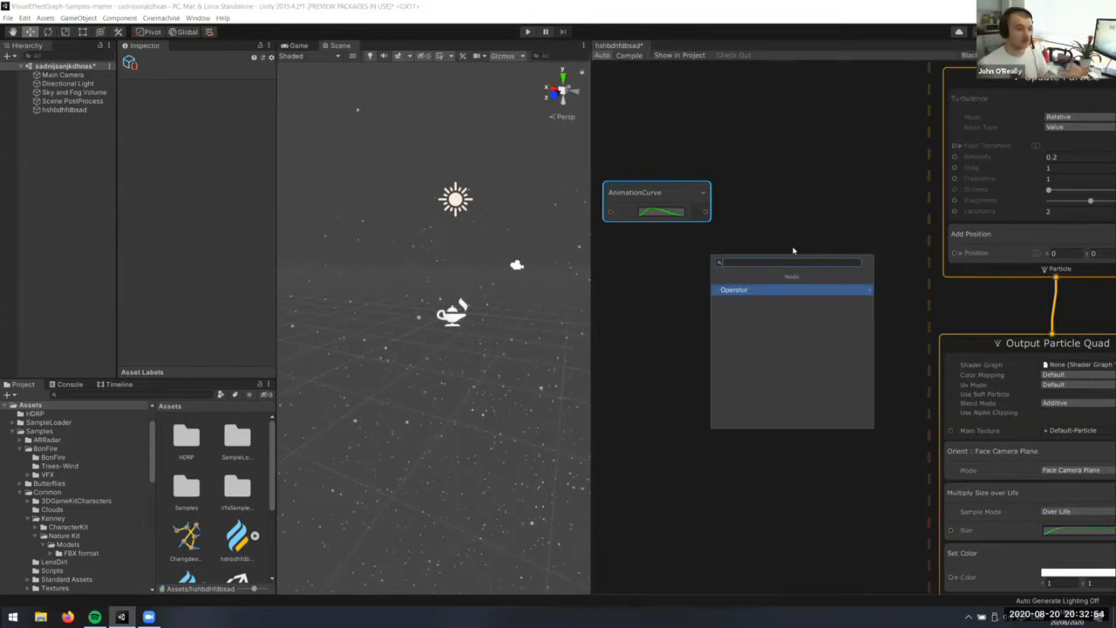
key(Return)
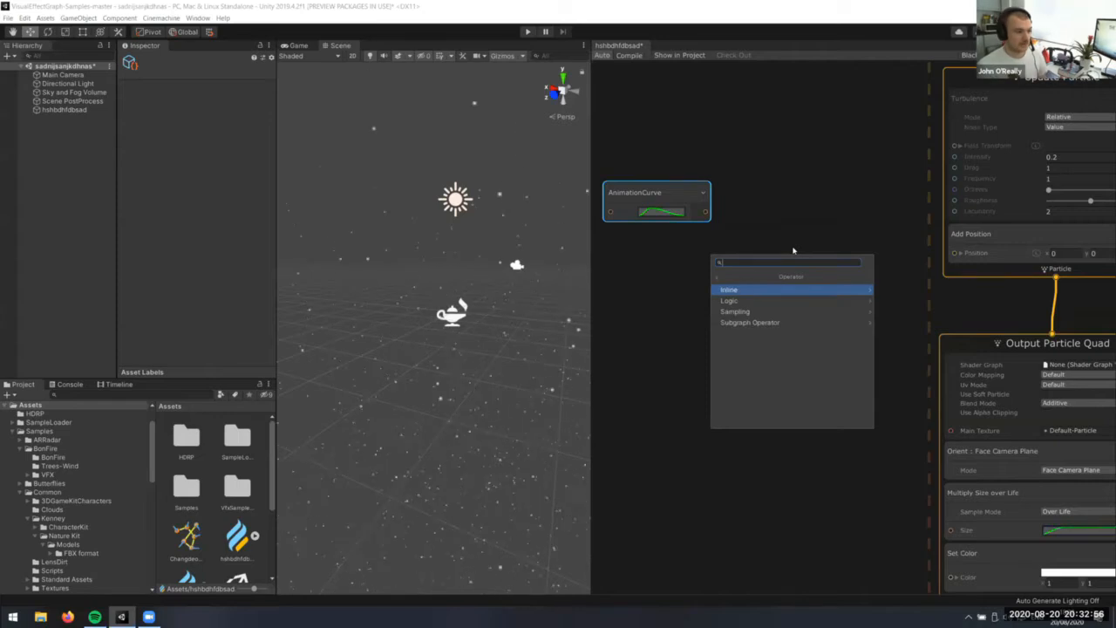
key(Down)
key(Down)
key(Return)
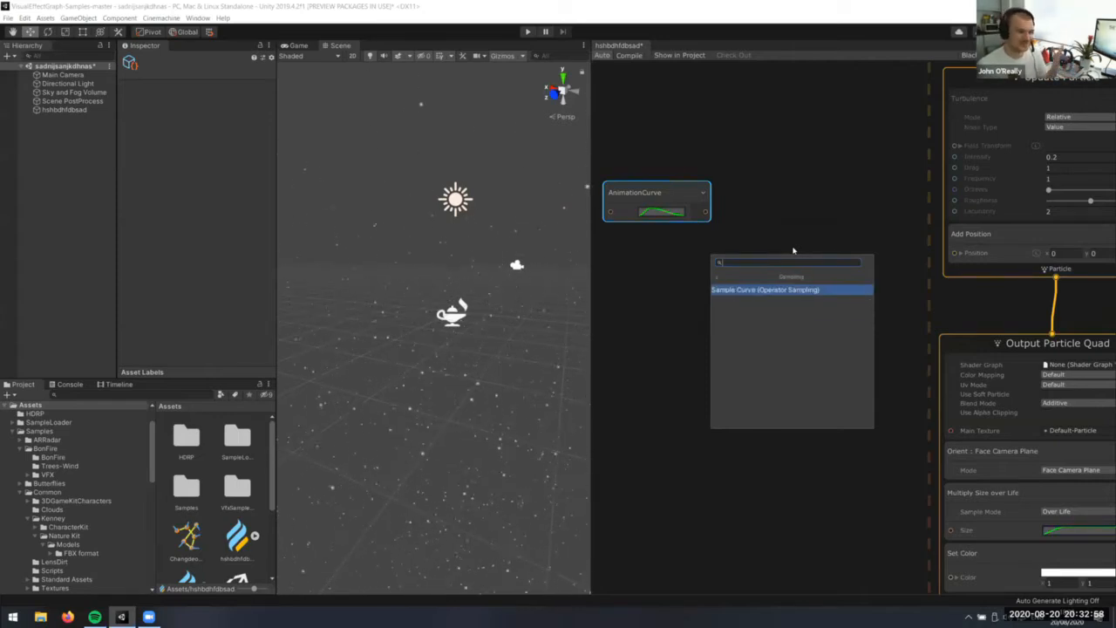
key(Return)
drag(840, 315, 819, 249)
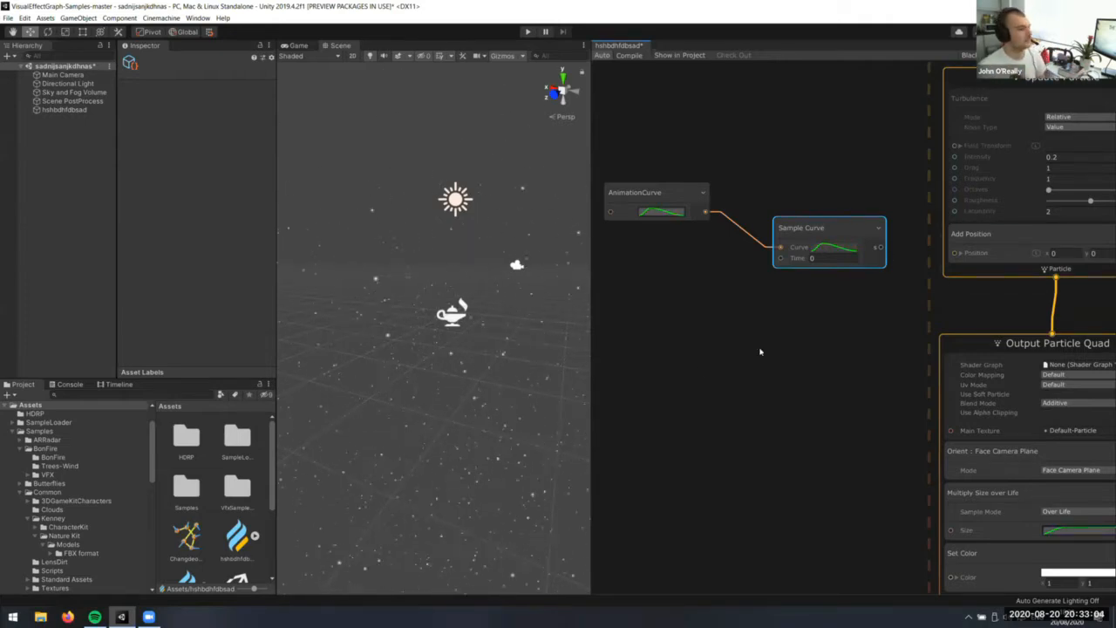
mouse_move(883, 283)
middle_down()
mouse_move(964, 252)
mouse_move(881, 303)
middle_up()
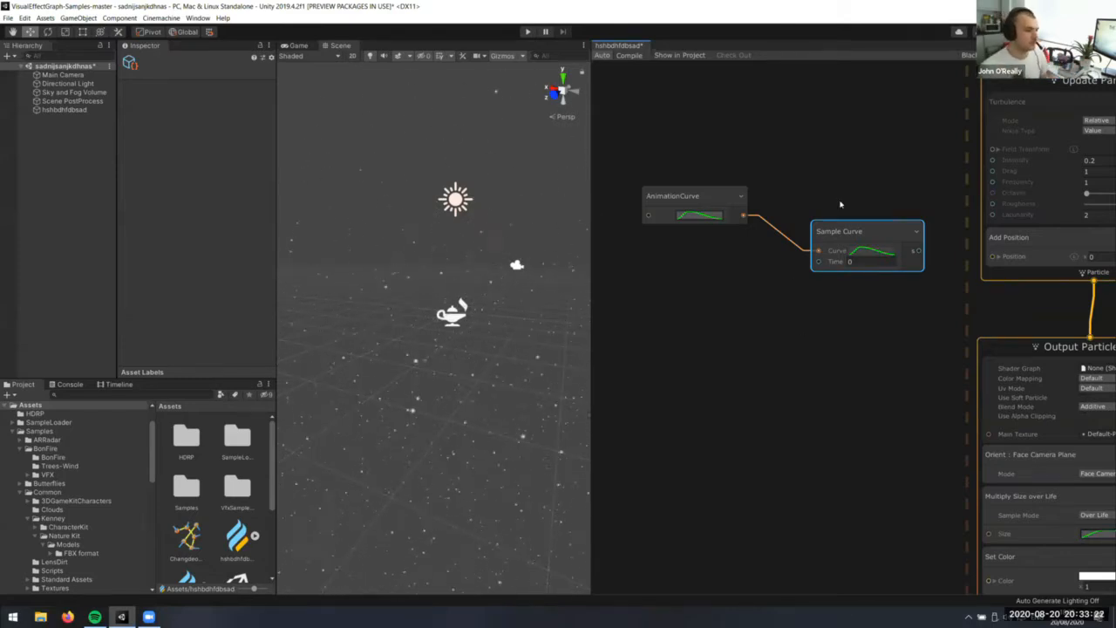
drag(856, 241, 843, 243)
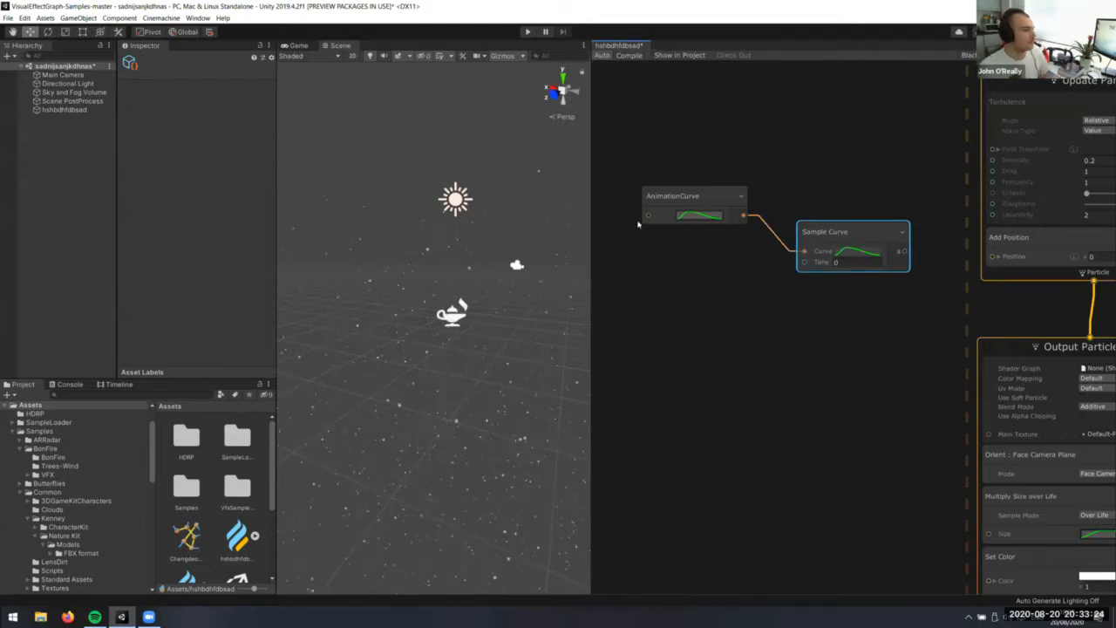
Apply the wavy multi-peak preset to the AnimationCurve node's curve
click(685, 218)
click(808, 360)
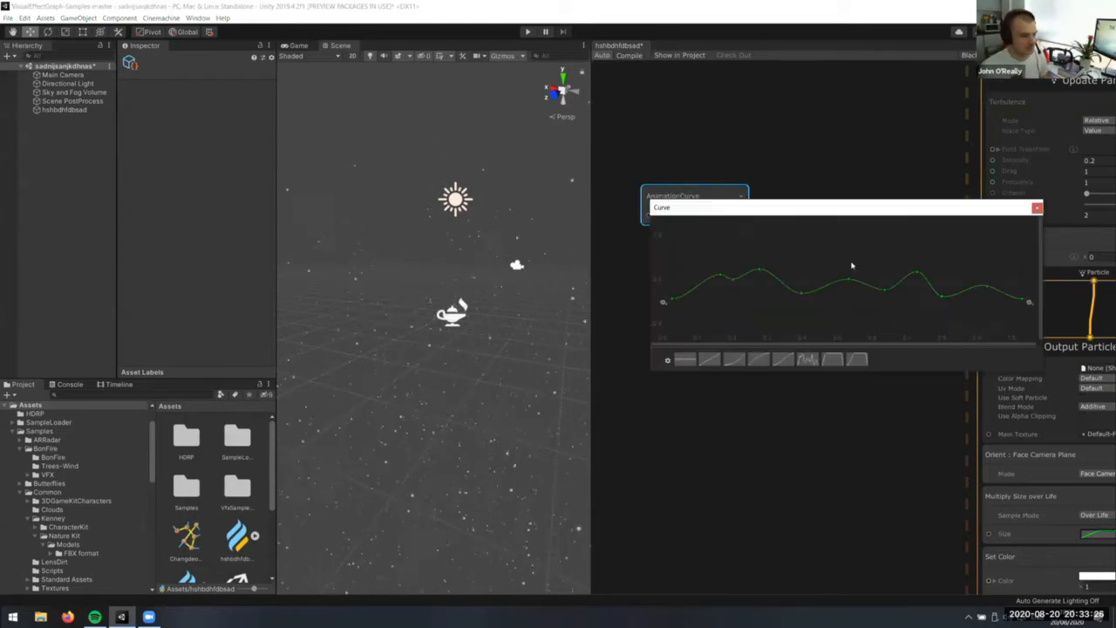
click(1037, 208)
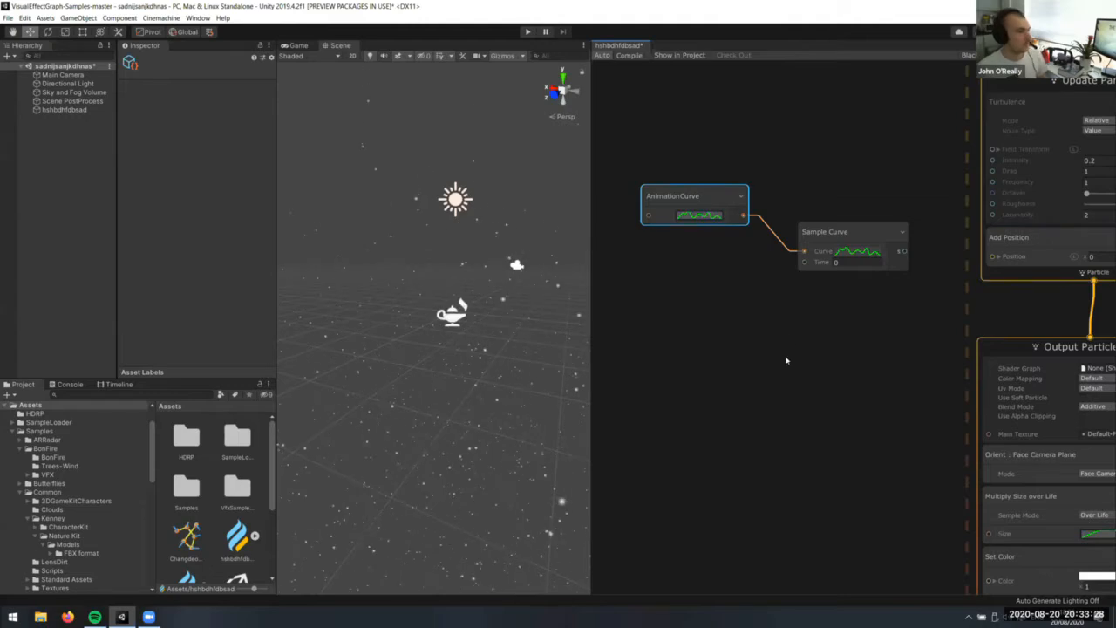
right_click(723, 375)
click(737, 377)
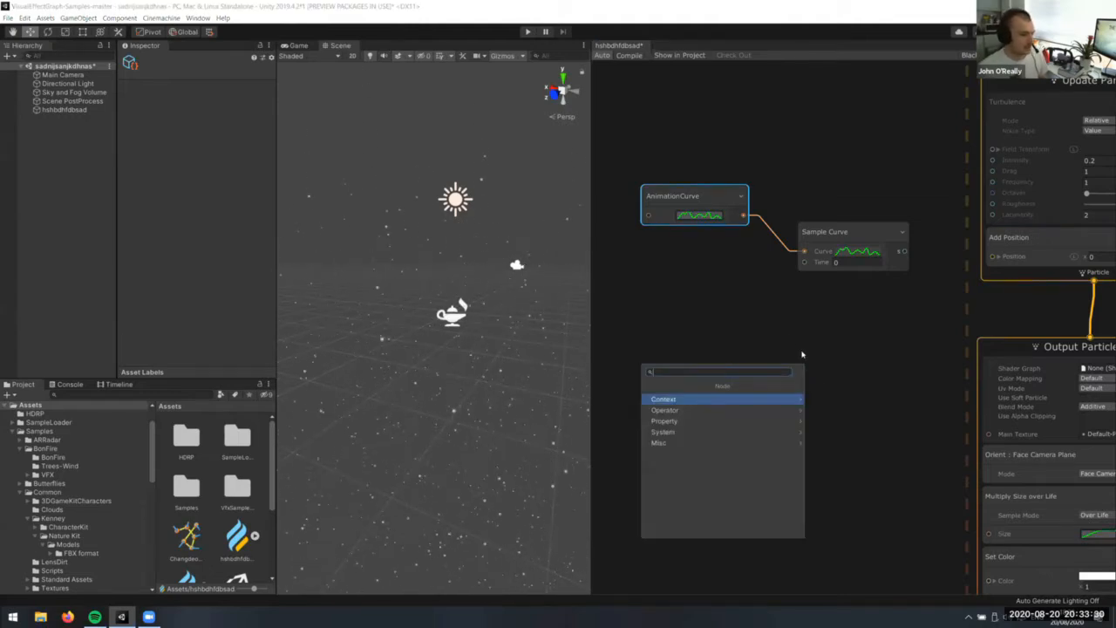
click(710, 357)
Create an inline Vector3 operator node below the AnimationCurve node
right_click(710, 357)
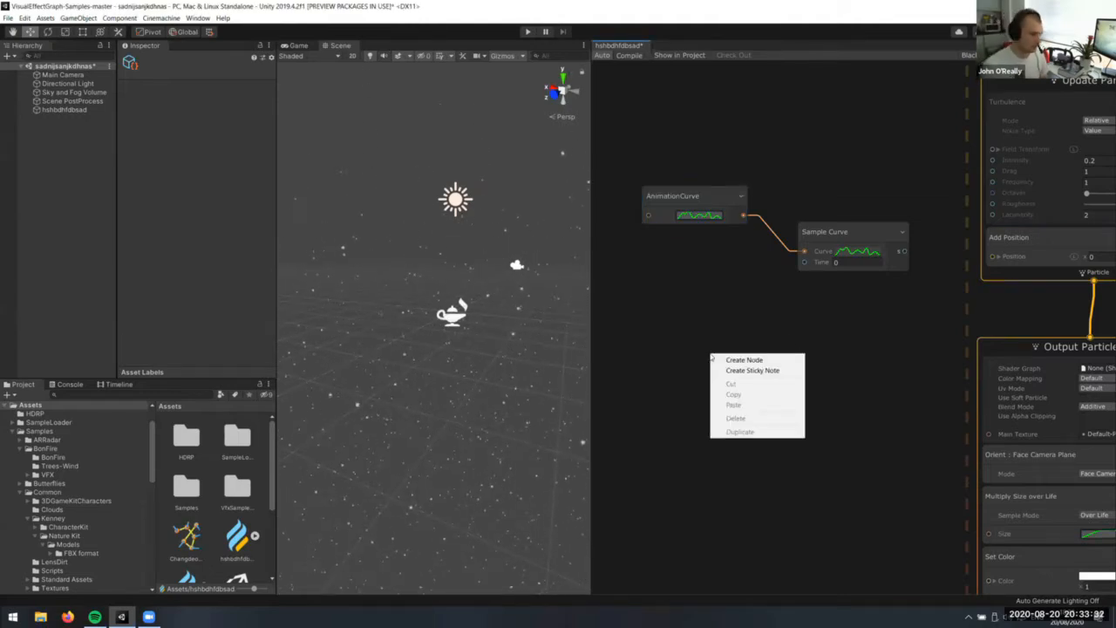
click(721, 360)
text(vec)
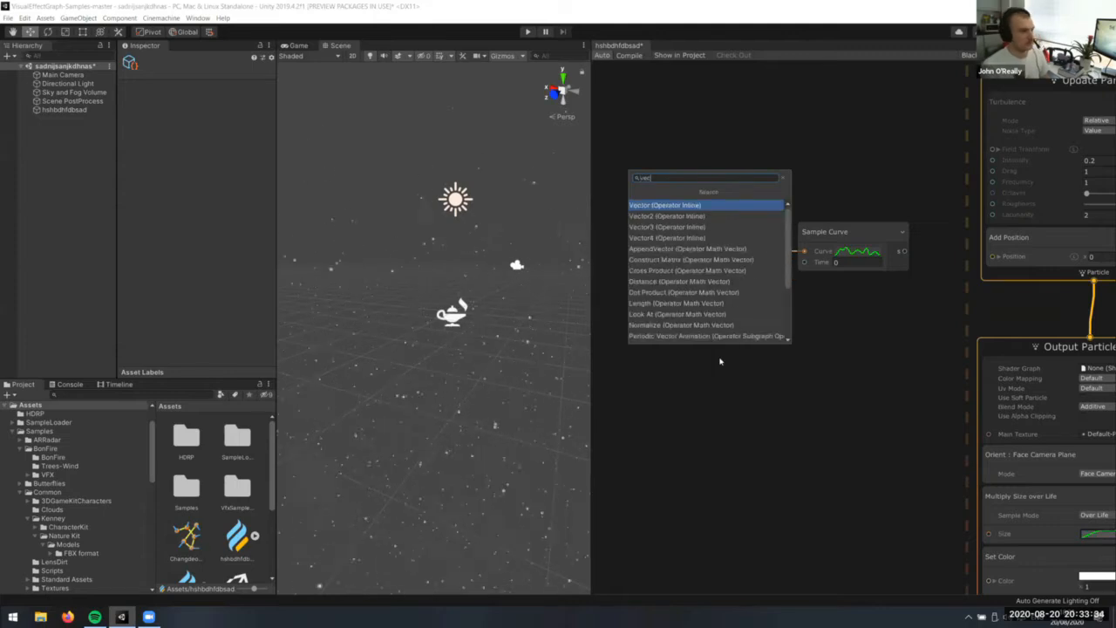
key(Down)
key(Down)
key(Return)
drag(821, 399, 742, 391)
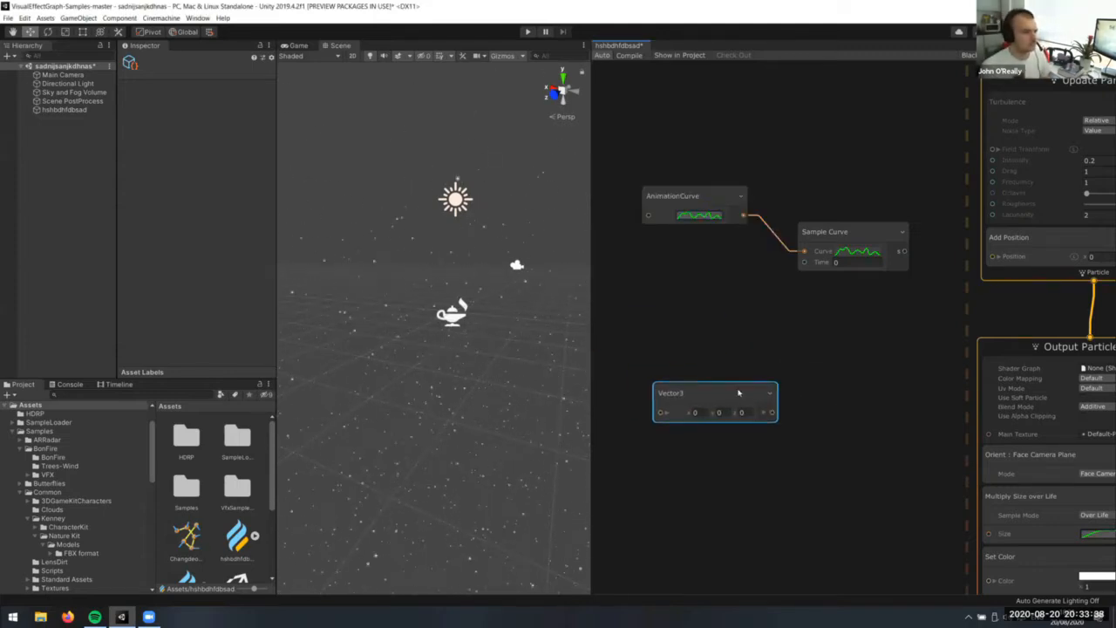
Move the AnimationCurve, Sample Curve and Vector3 nodes farther away from the Update Particle context
drag(837, 166, 685, 258)
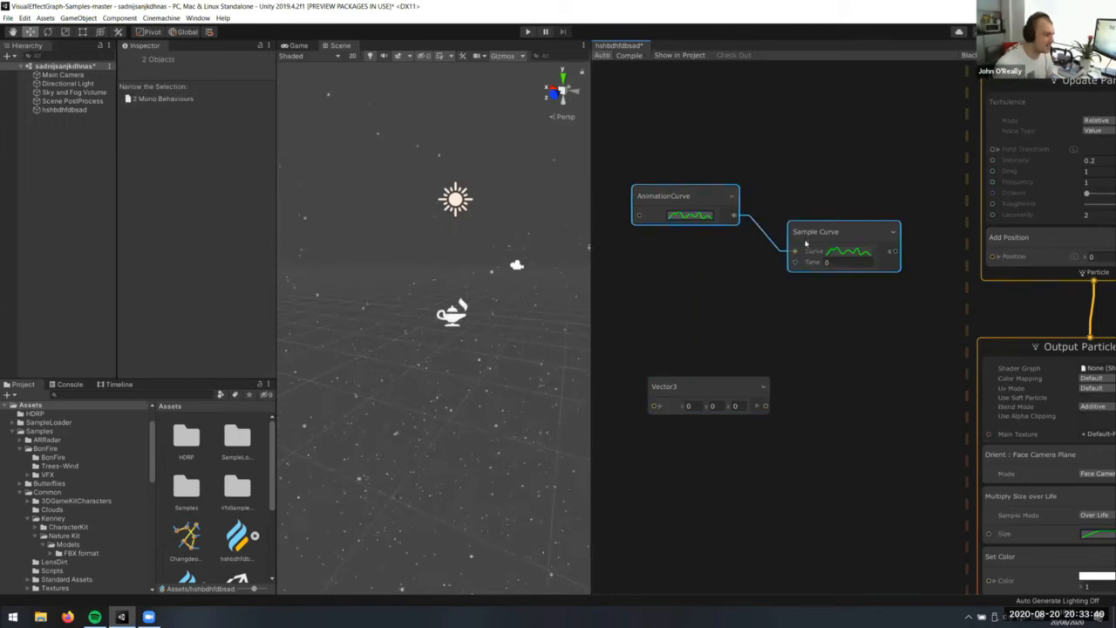
drag(797, 262, 789, 256)
drag(765, 386, 726, 367)
click(824, 218)
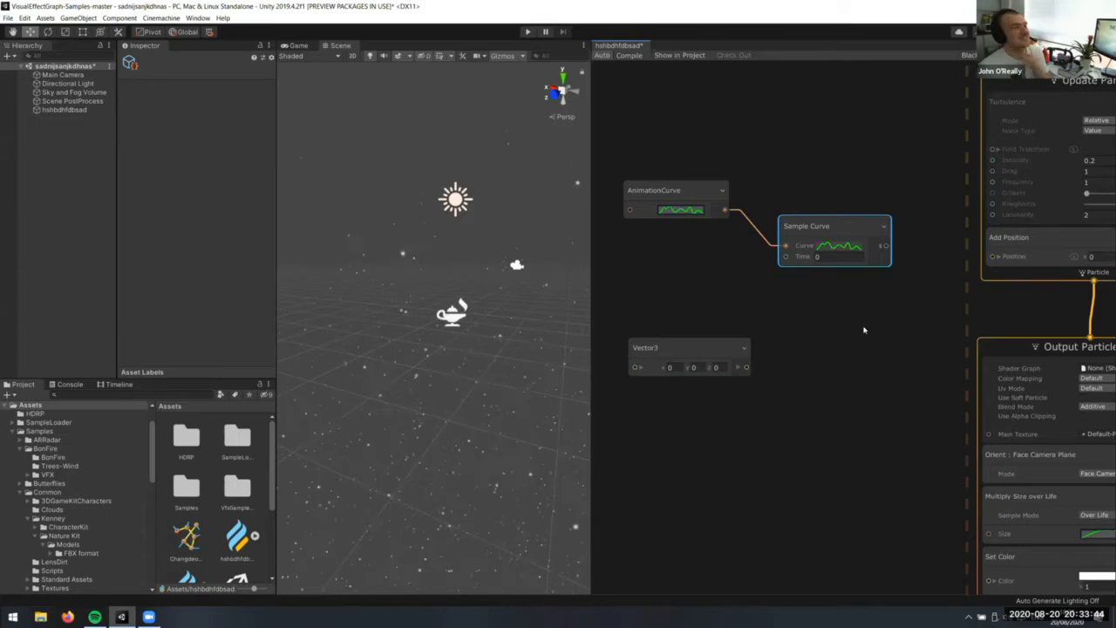
drag(615, 175, 829, 305)
drag(851, 261, 824, 254)
click(743, 359)
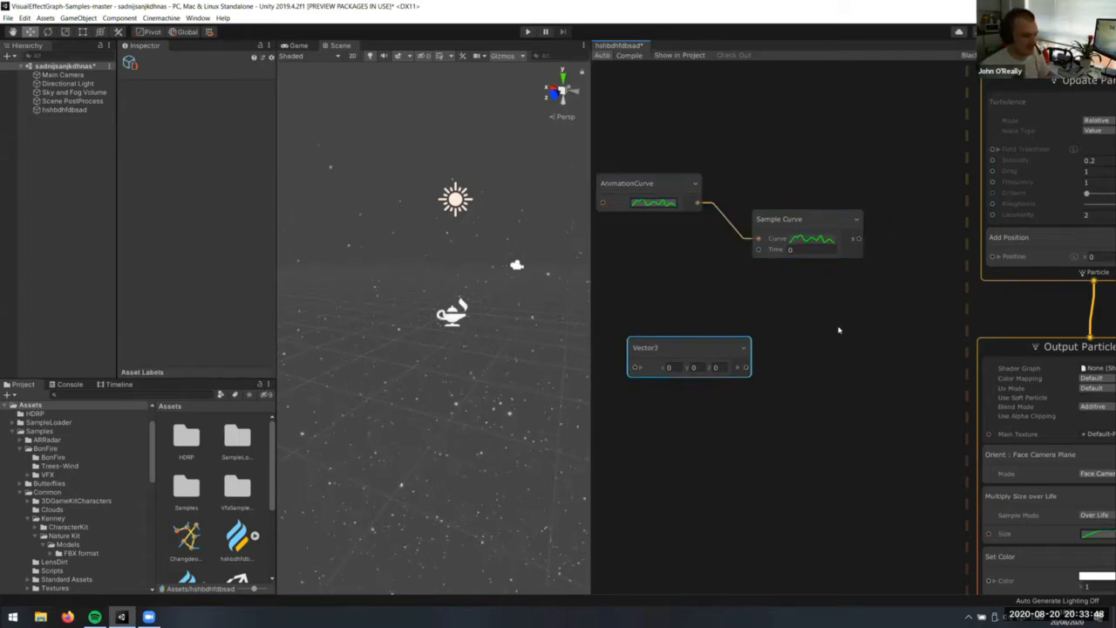
Expand the Position input of the Add Position block and connect the Sample Curve output to its X component
middle_drag(834, 330, 803, 345)
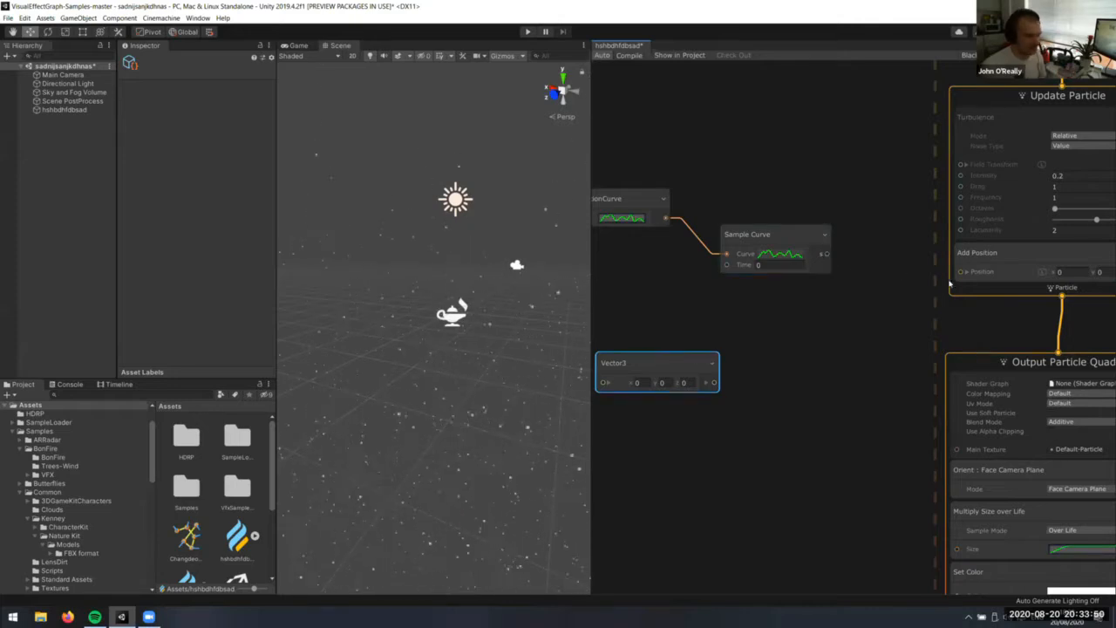
middle_drag(1022, 317, 896, 301)
click(905, 259)
scroll(895, 283, up, 1)
right_click(886, 227)
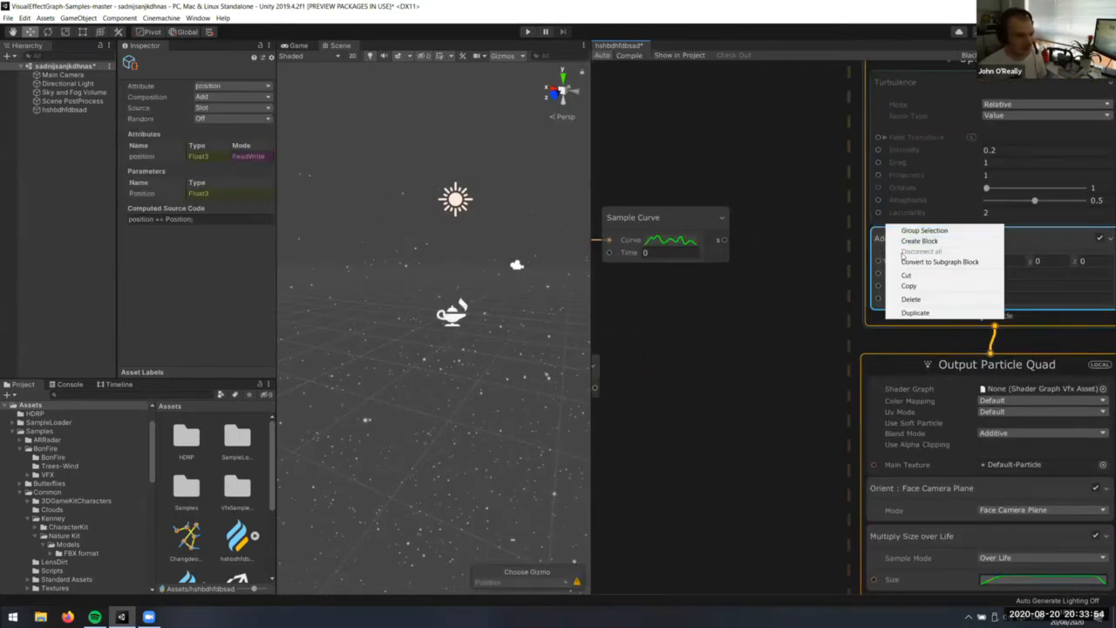
click(879, 274)
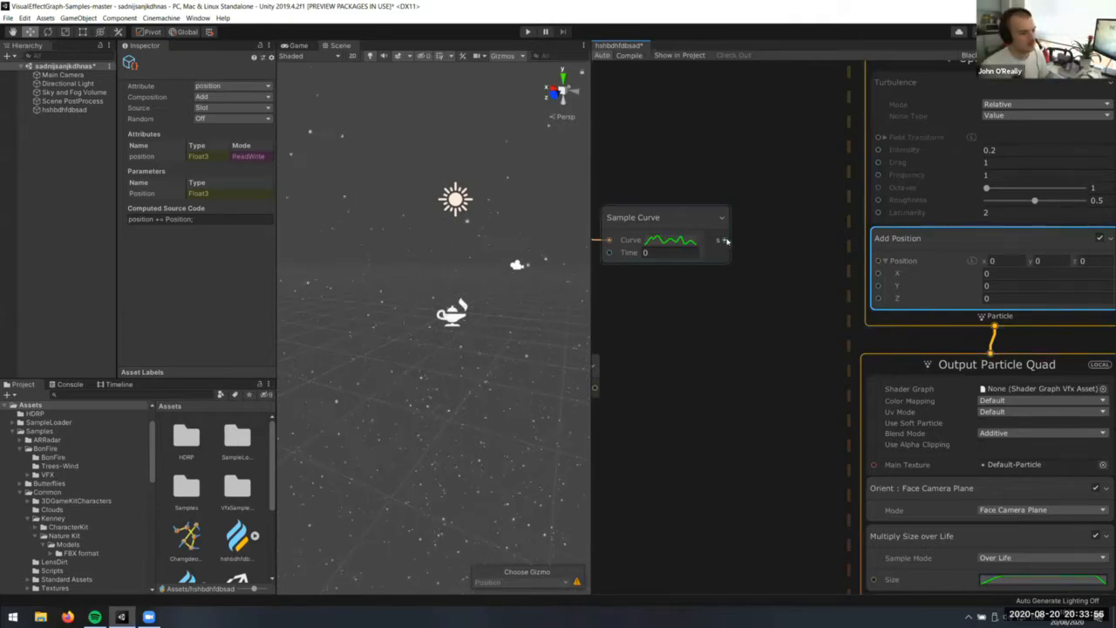
drag(724, 240, 883, 277)
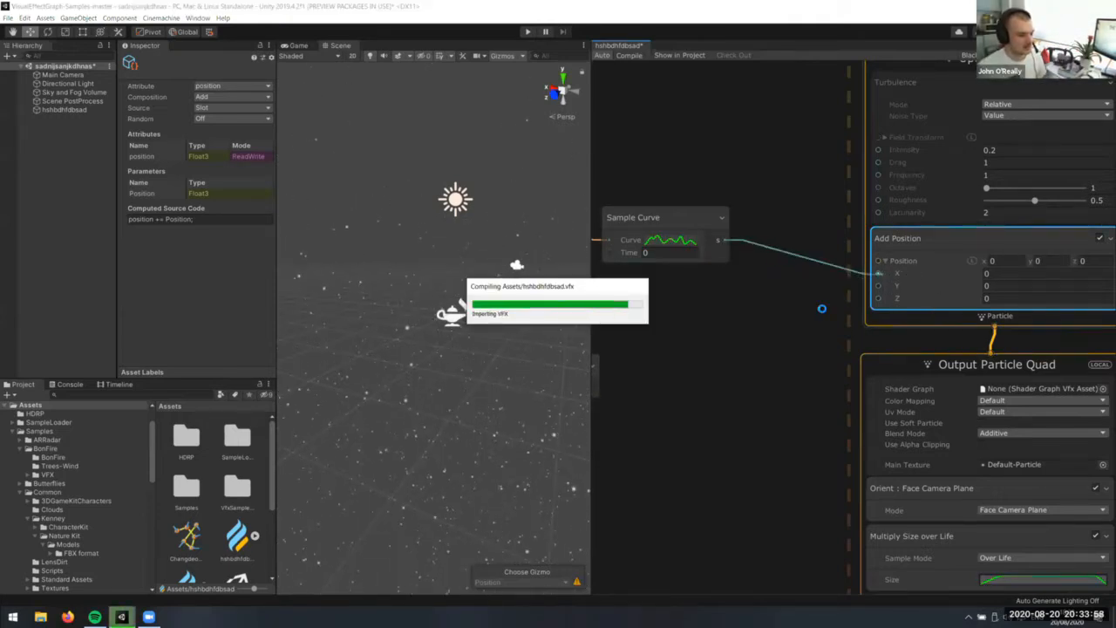
Create a Total Time node below the AnimationCurve node and connect it to the Sample Curve's Time input
right_click(806, 354)
click(814, 358)
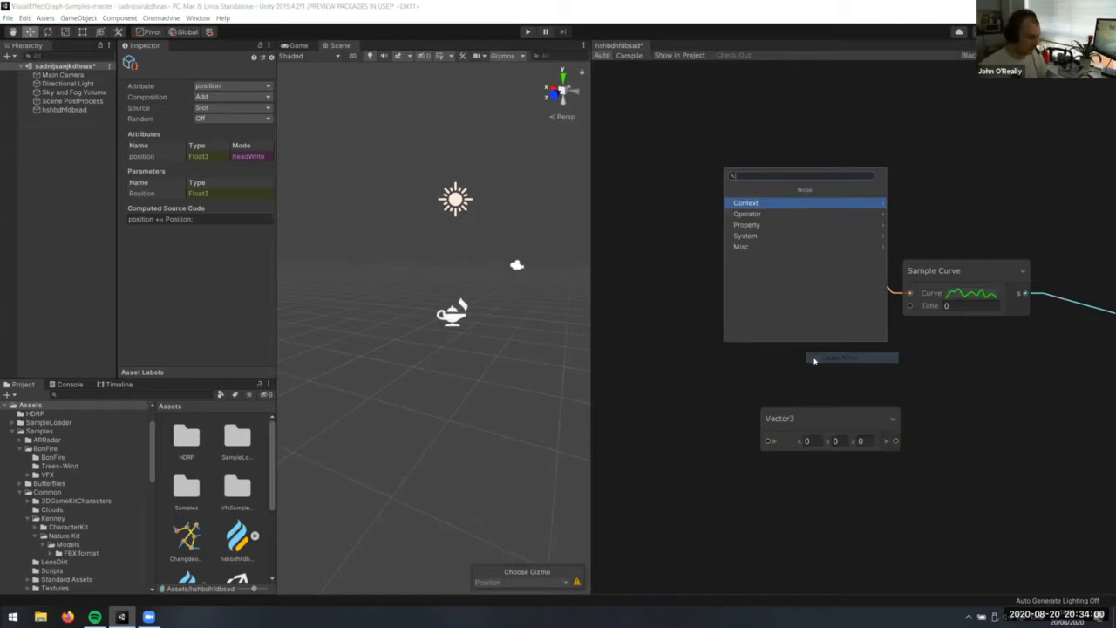
text(time)
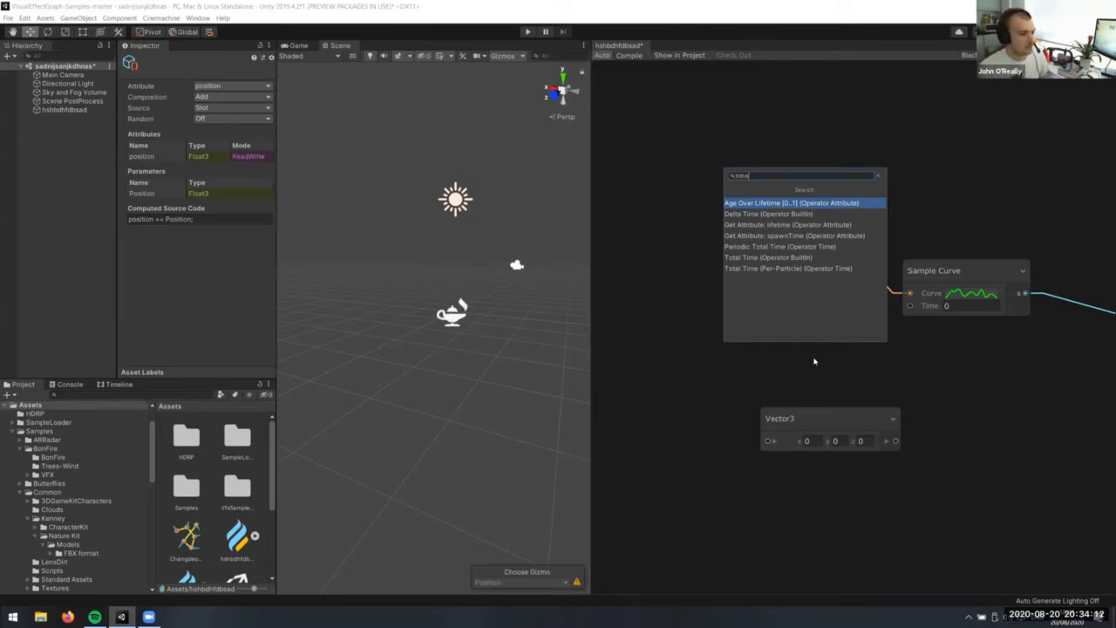
key(Down)
key(Down)
key(Down)
key(Down)
key(Down)
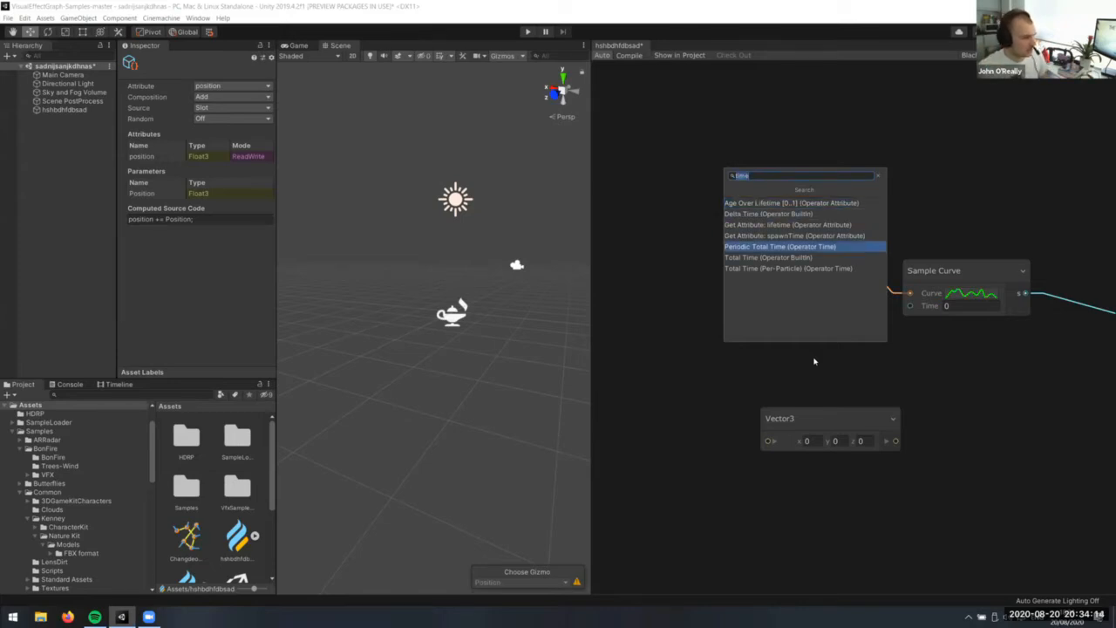
key(Return)
drag(821, 368, 776, 335)
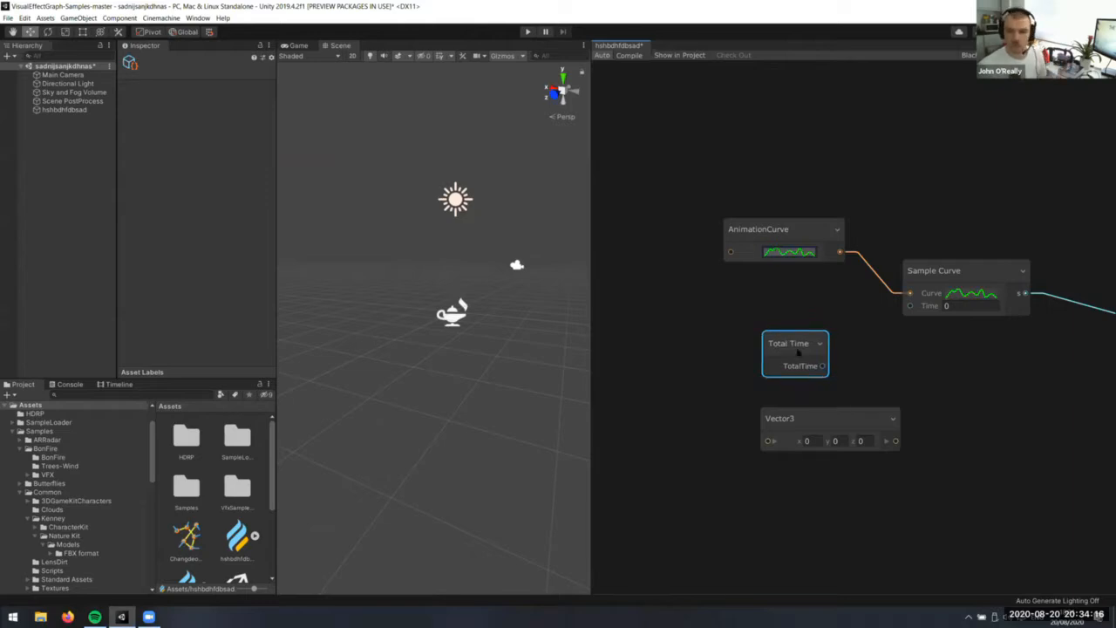
drag(822, 365, 911, 306)
drag(790, 349, 777, 334)
Compile the graph and examine how the particles behave in the scene with the curve-driven X position
middle_drag(884, 341, 812, 321)
middle_drag(909, 339, 831, 326)
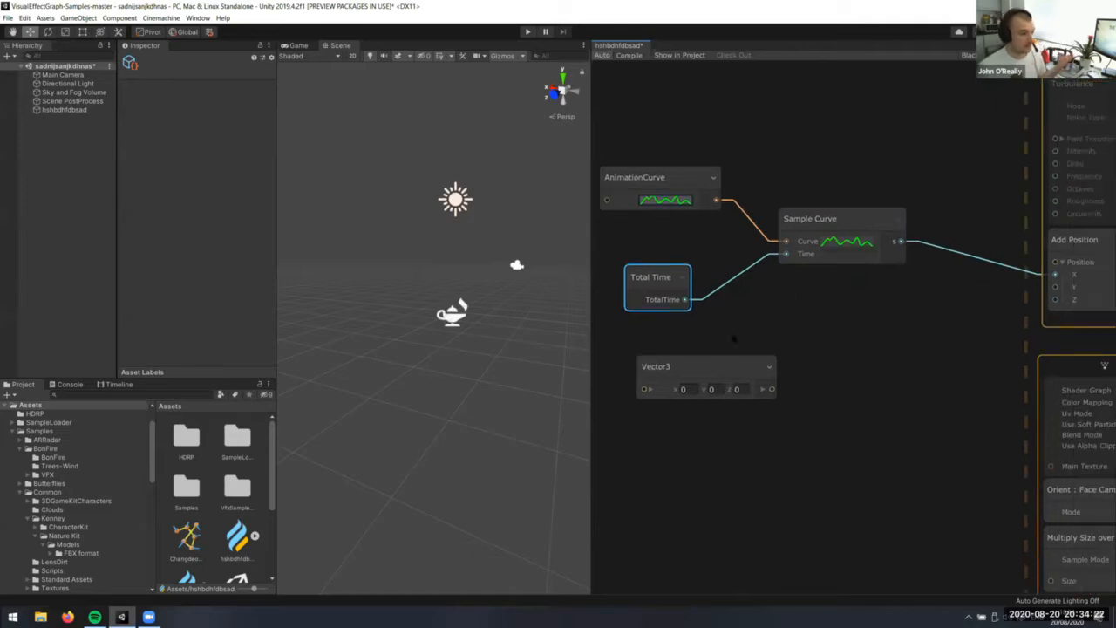
middle_drag(902, 324, 537, 351)
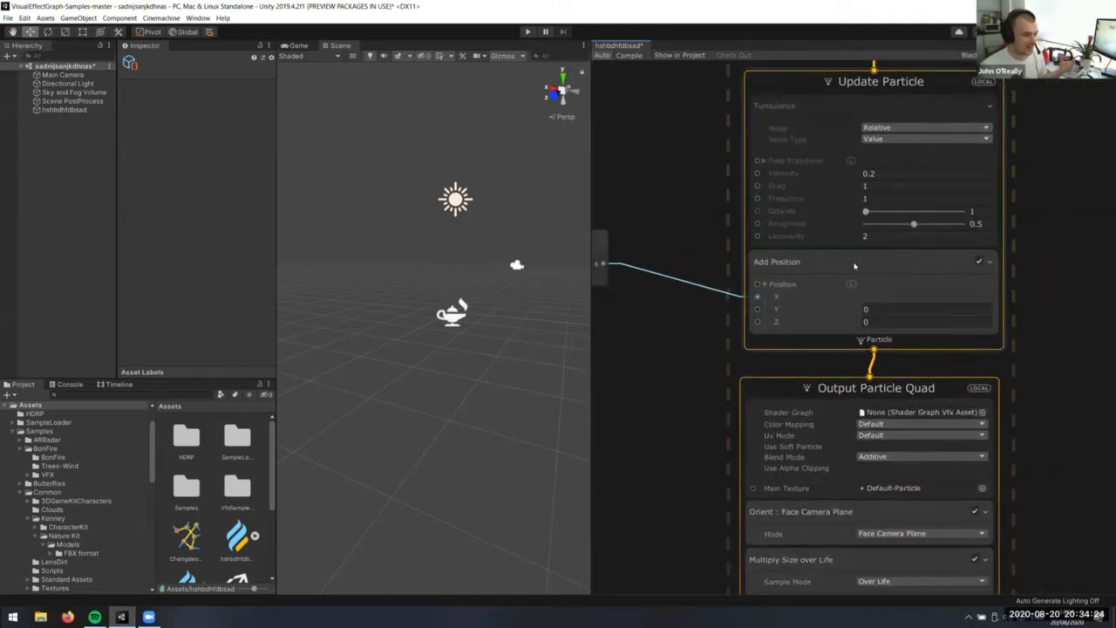
middle_drag(659, 428, 853, 460)
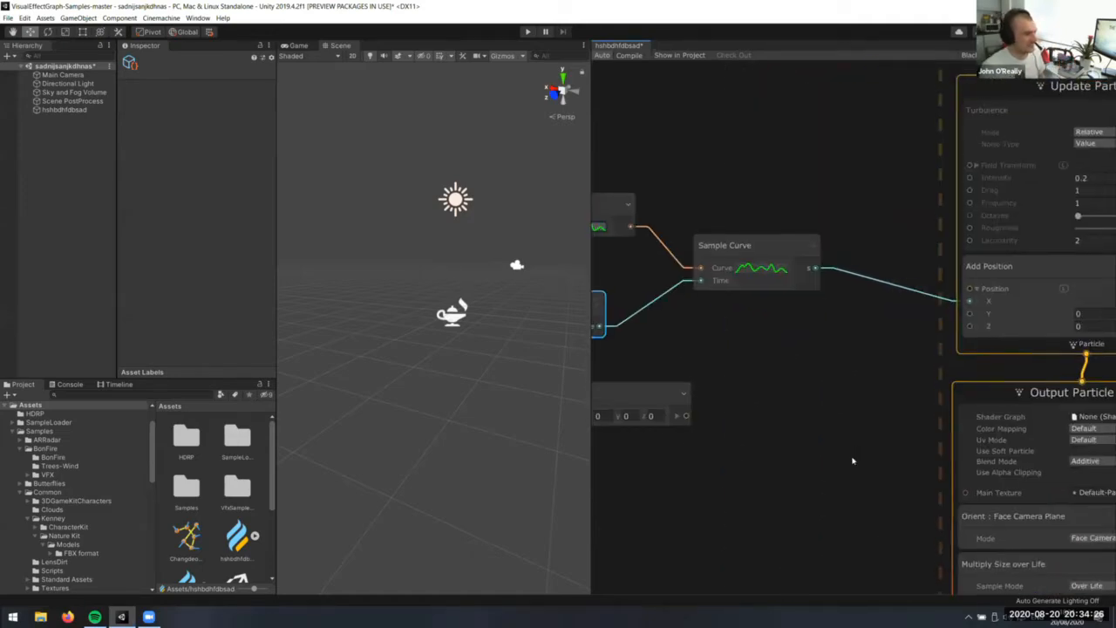
right_drag(449, 266, 566, 366)
click(632, 55)
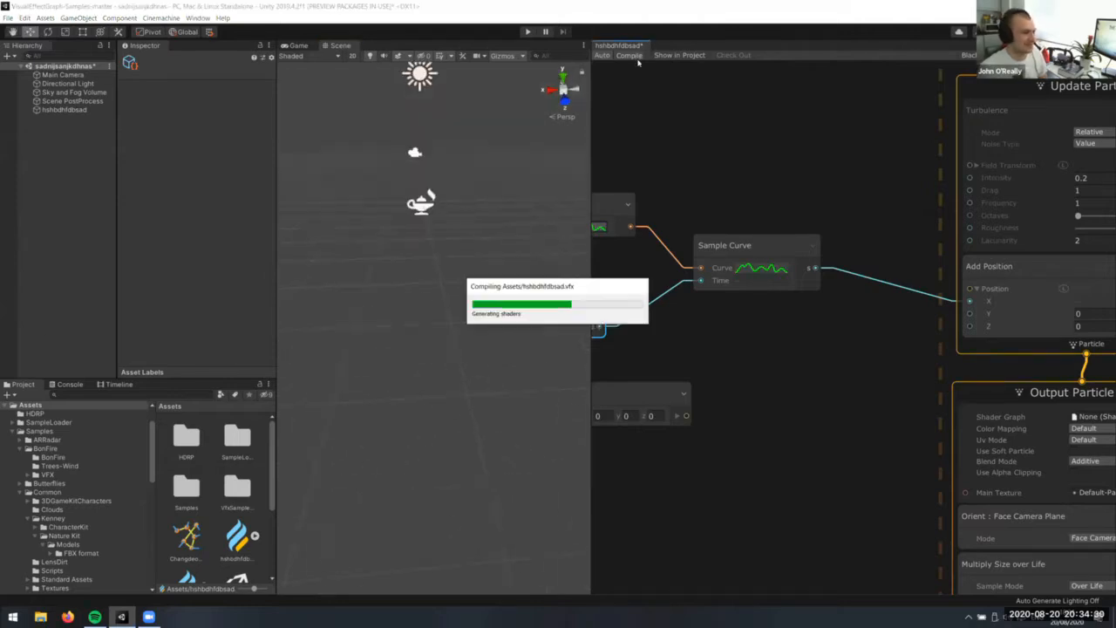
scroll(707, 319, down, 2)
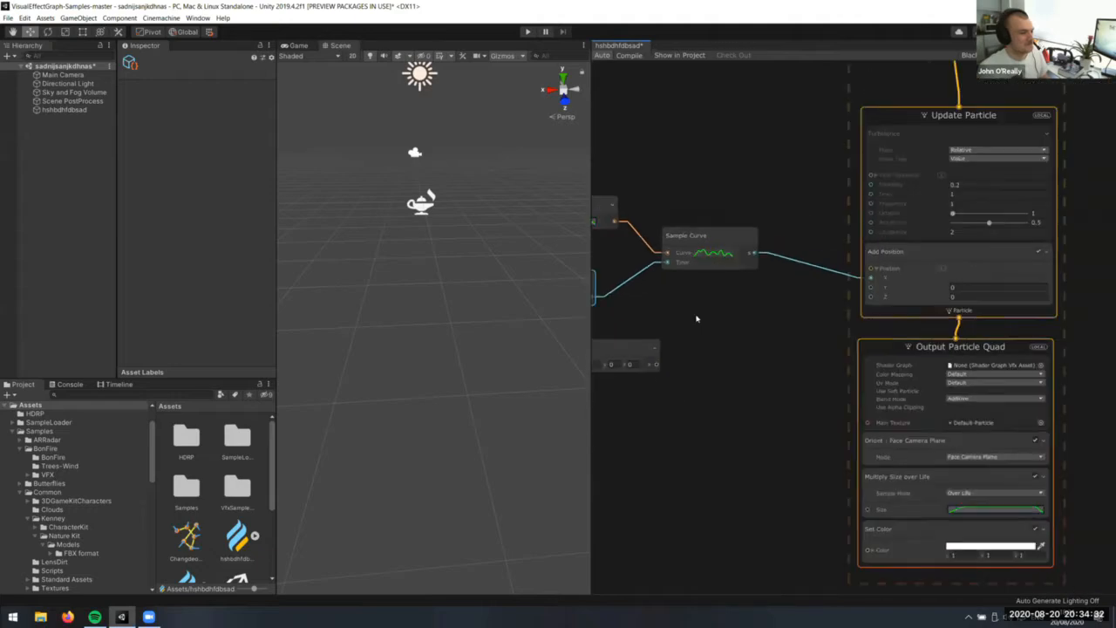
right_drag(498, 274, 430, 248)
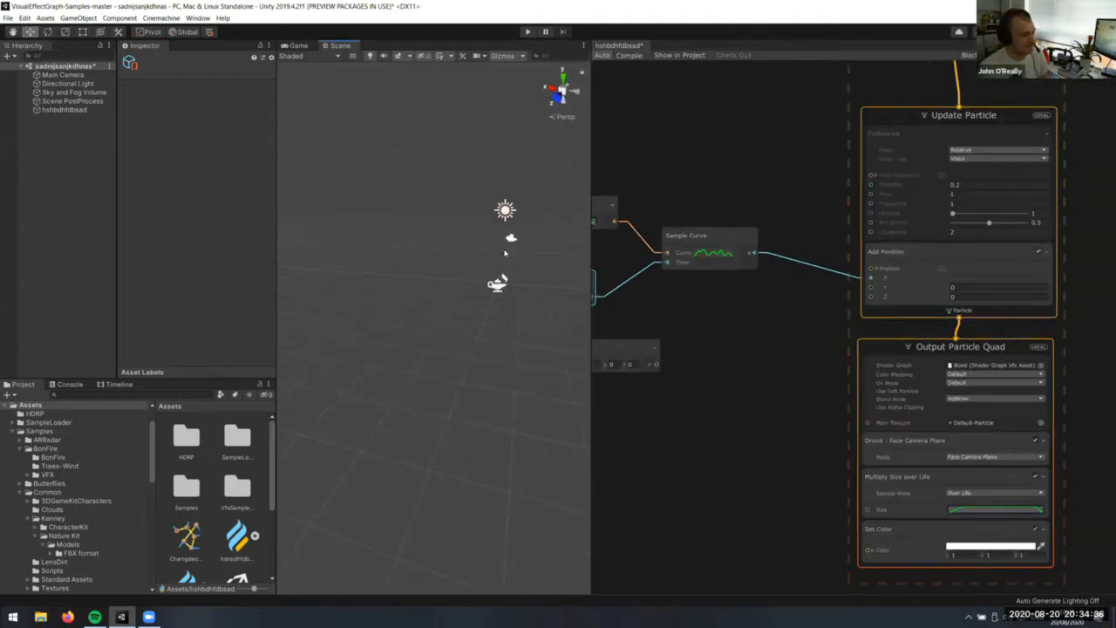
right_drag(511, 253, 499, 241)
Disconnect the Sample Curve output from the Add Position block's X component and compile the graph
middle_drag(848, 274, 903, 279)
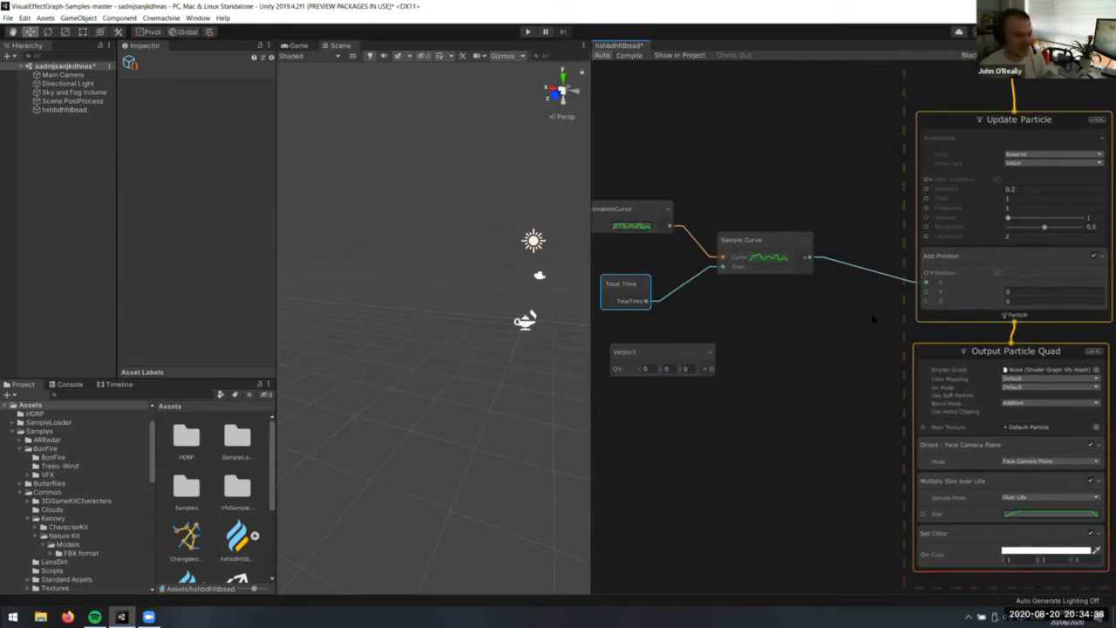
click(923, 281)
drag(923, 281, 859, 224)
click(628, 55)
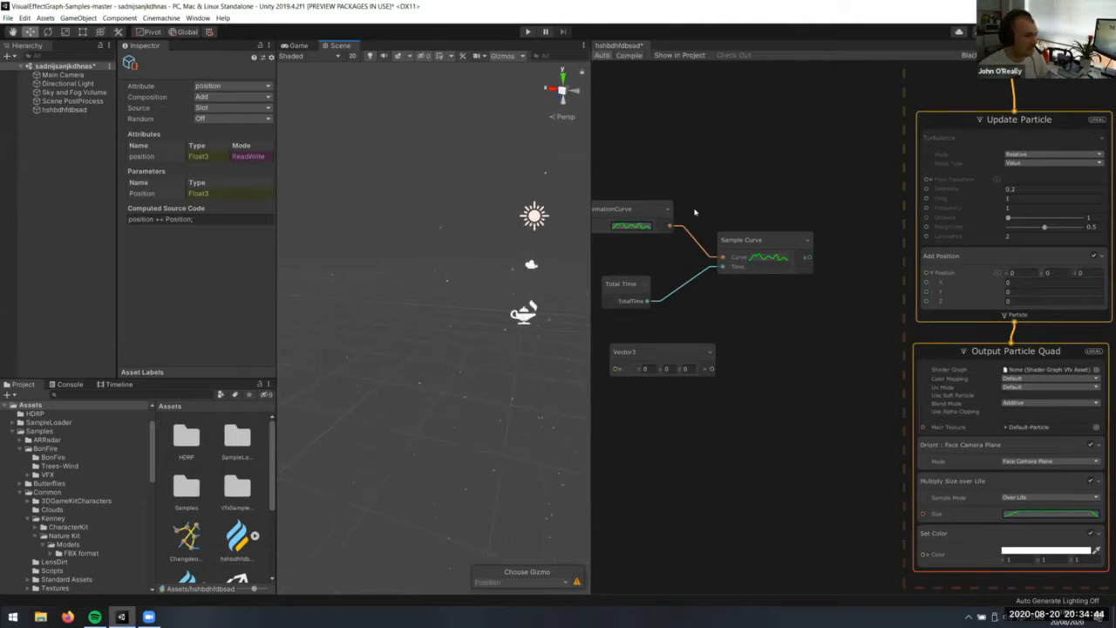
Delete the AnimationCurve, Total Time, Sample Curve and Vector3 nodes from the graph
middle_drag(768, 172, 830, 178)
drag(683, 157, 896, 324)
key(Delete)
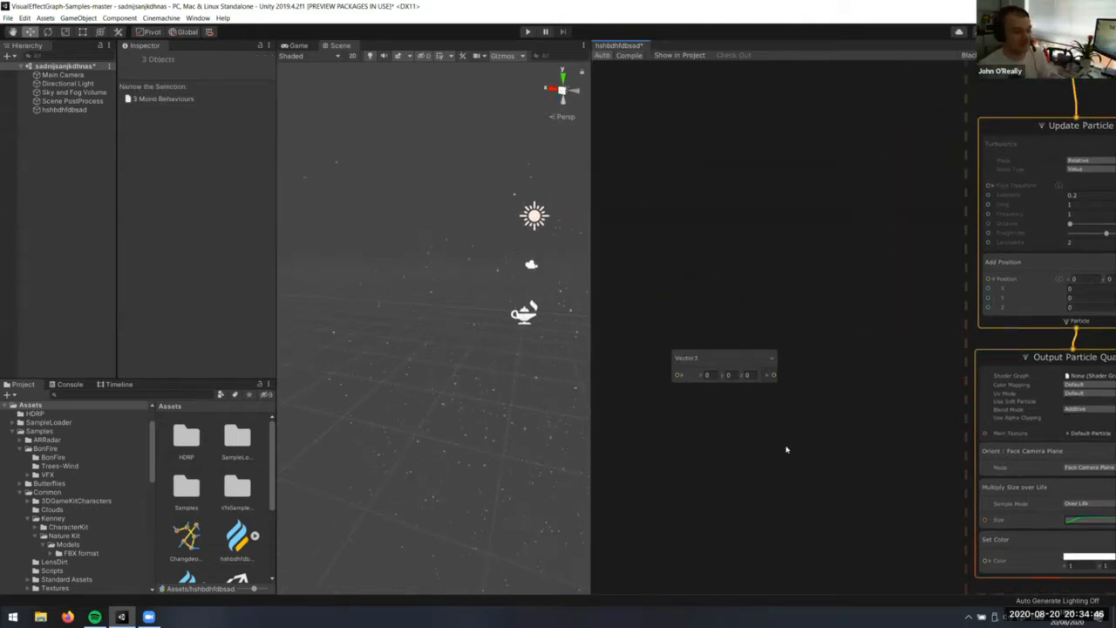
drag(788, 451, 710, 312)
key(Delete)
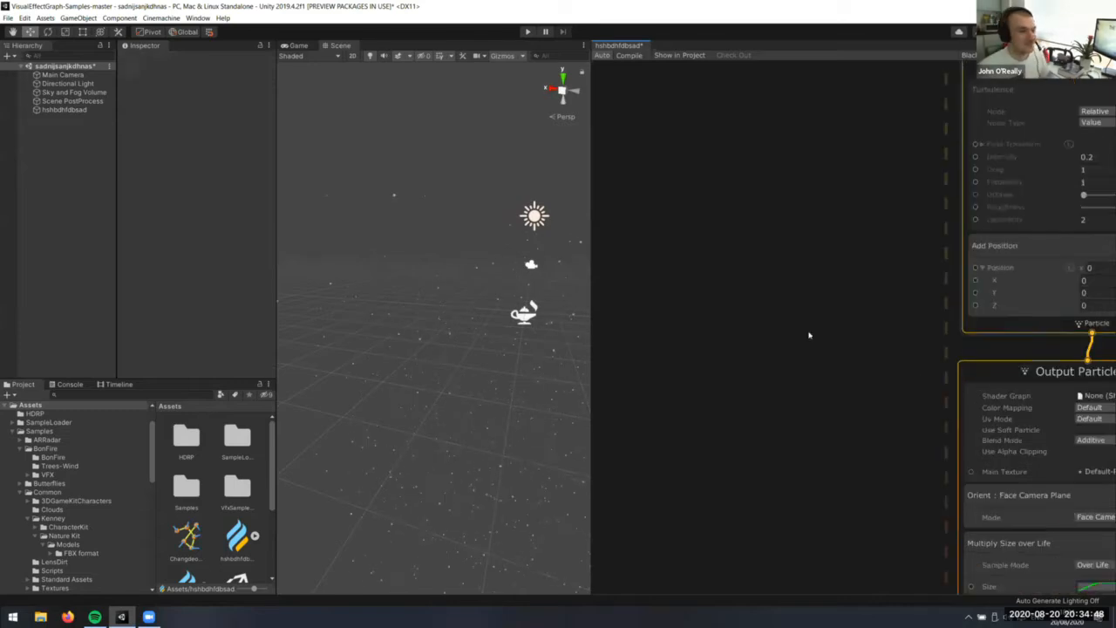
Delete the Add Position block from the Update Particle context and re-enable its Turbulence block
middle_drag(808, 334, 635, 259)
click(855, 194)
key(Delete)
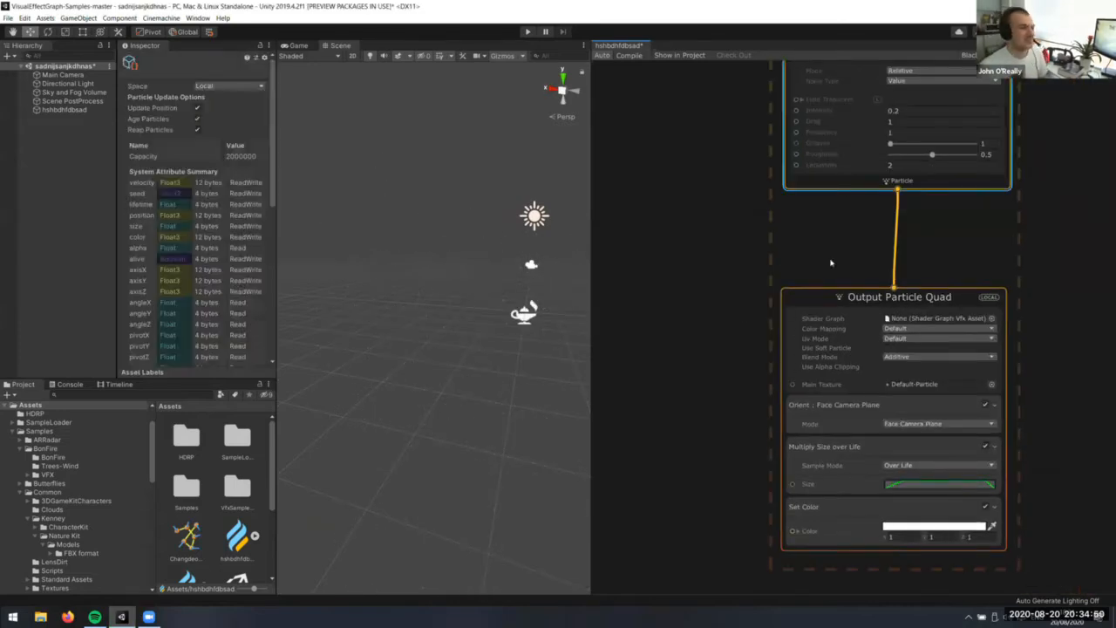
middle_drag(842, 173, 815, 284)
click(962, 161)
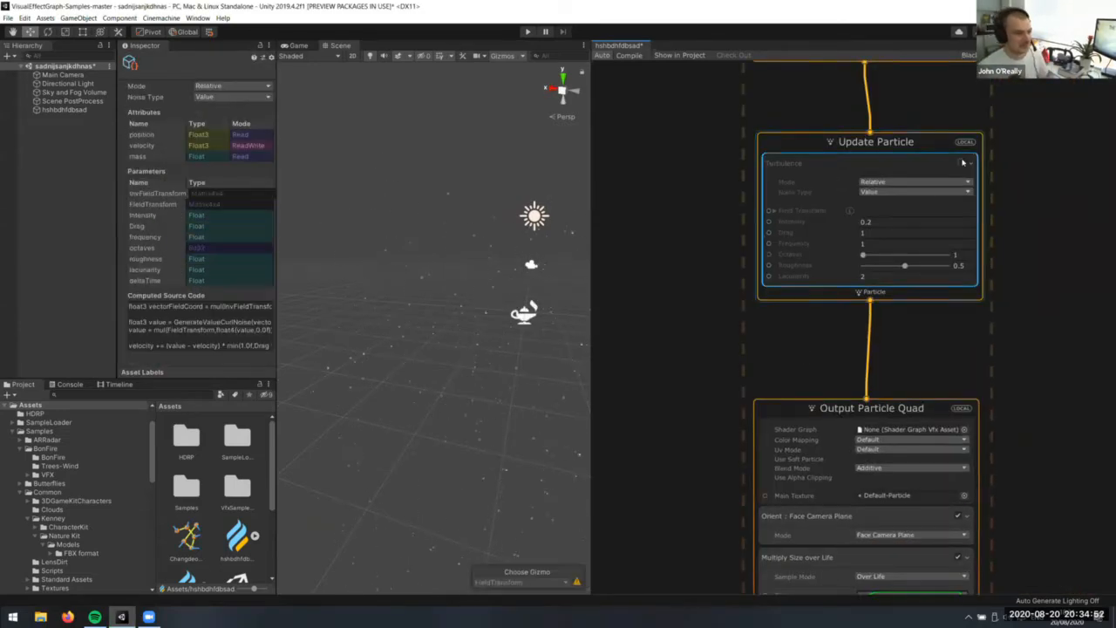
Add a Tile/Warp Positions block below Turbulence in the Update Particle context
key(space)
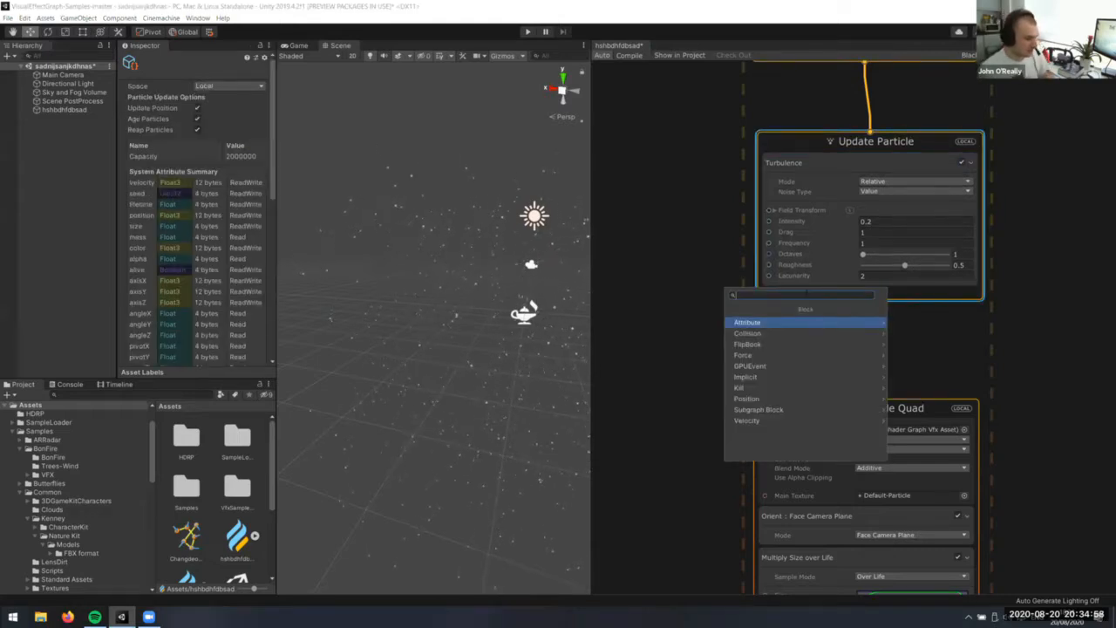
text(tile)
key(Return)
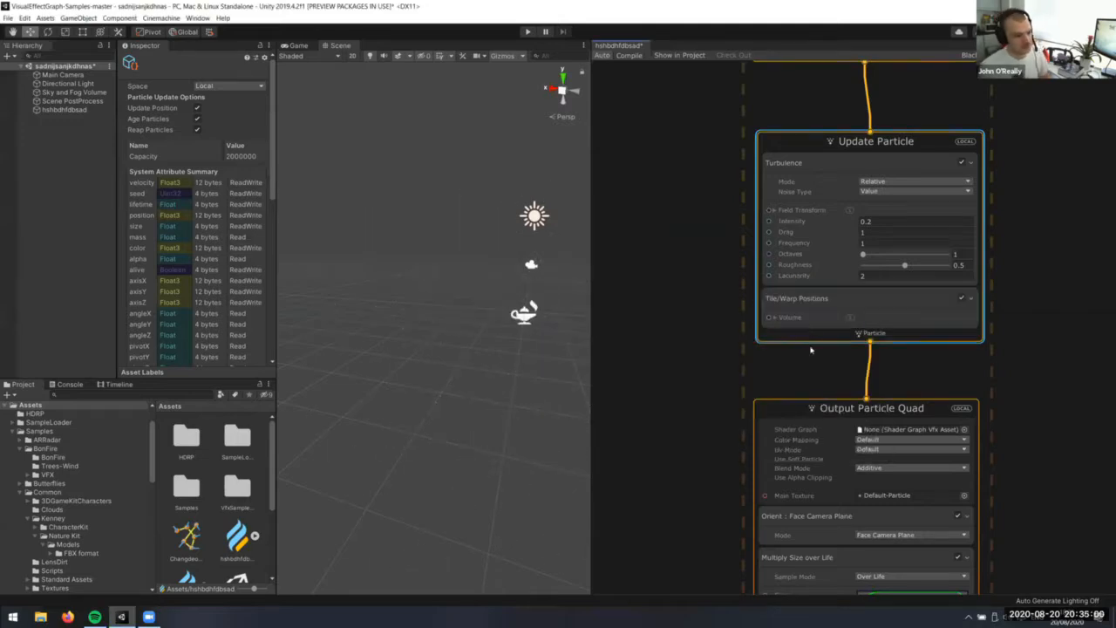
click(803, 301)
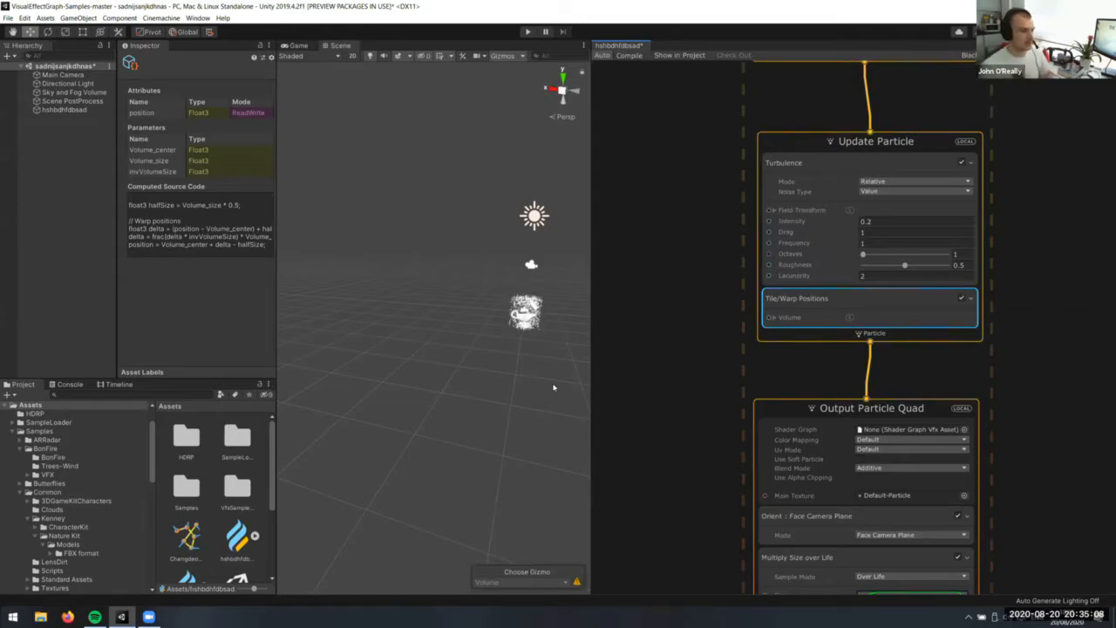
Connect the The best Box property to the Volume input of the Tile/Warp Positions block
right_drag(554, 387, 414, 311)
key(w)
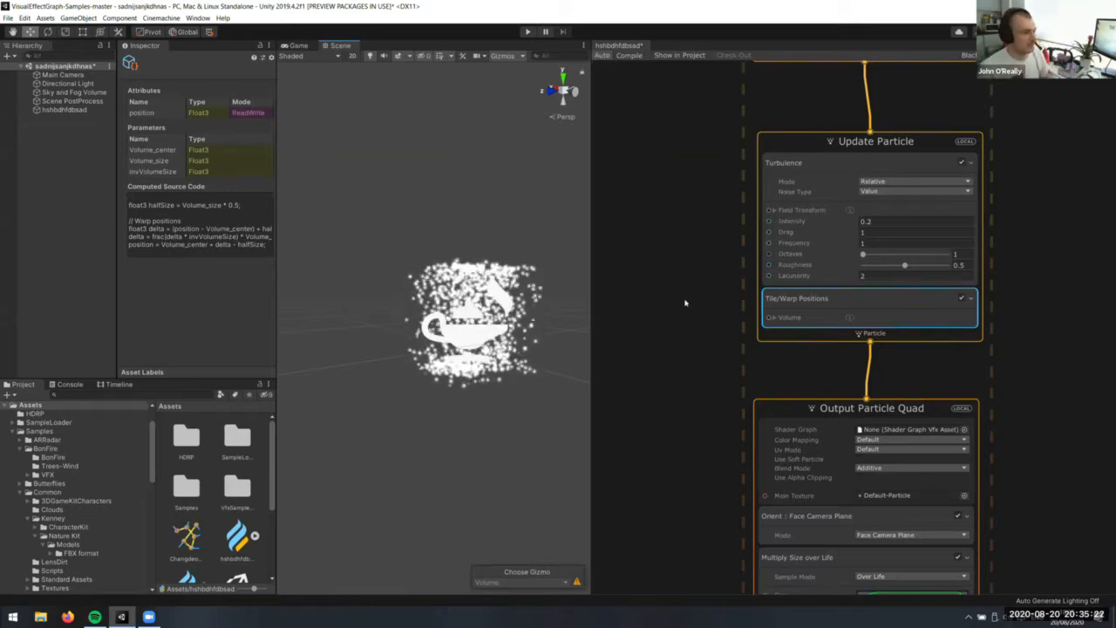
scroll(776, 328, down, 3)
middle_drag(782, 92, 844, 217)
drag(703, 166, 837, 445)
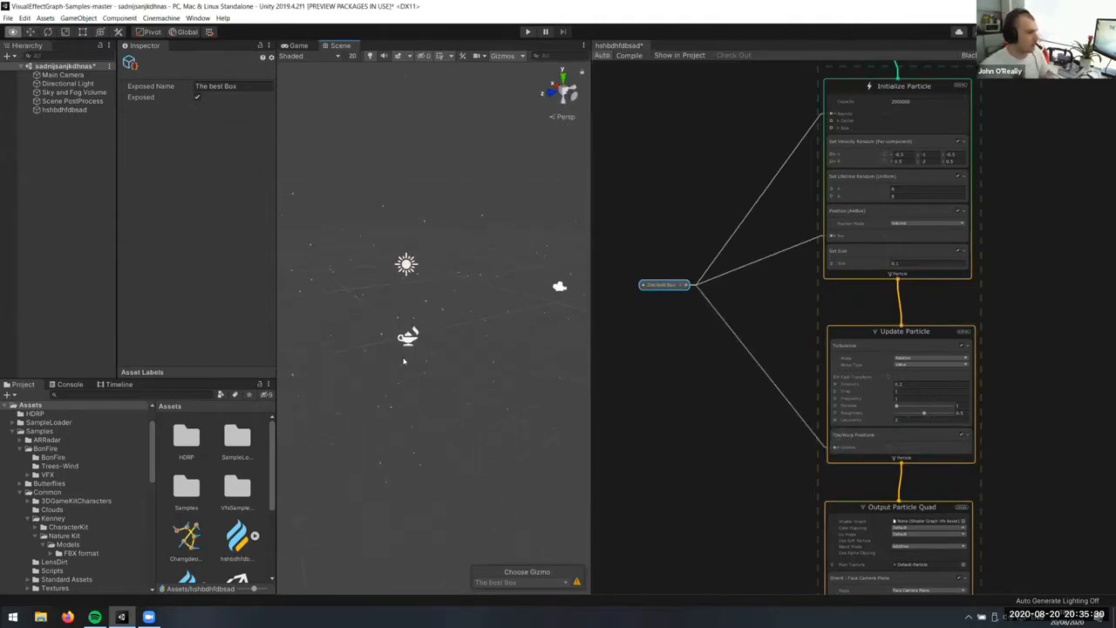
Select the hshbdhfdbsad effect object in the scene and show the gizmo for The best Box
click(82, 112)
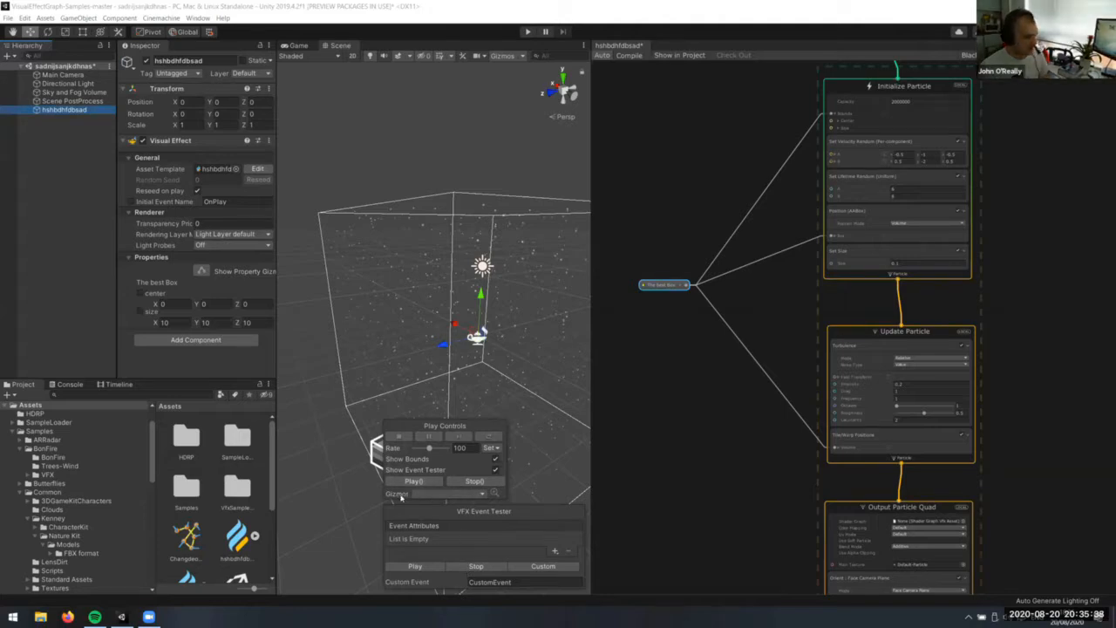
click(417, 494)
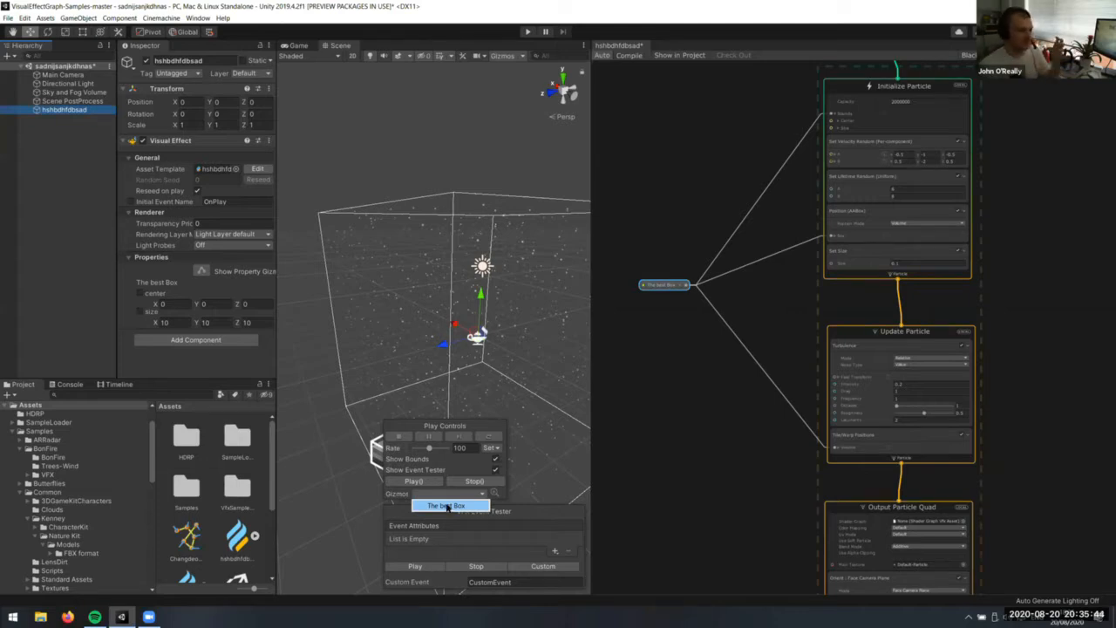
click(447, 506)
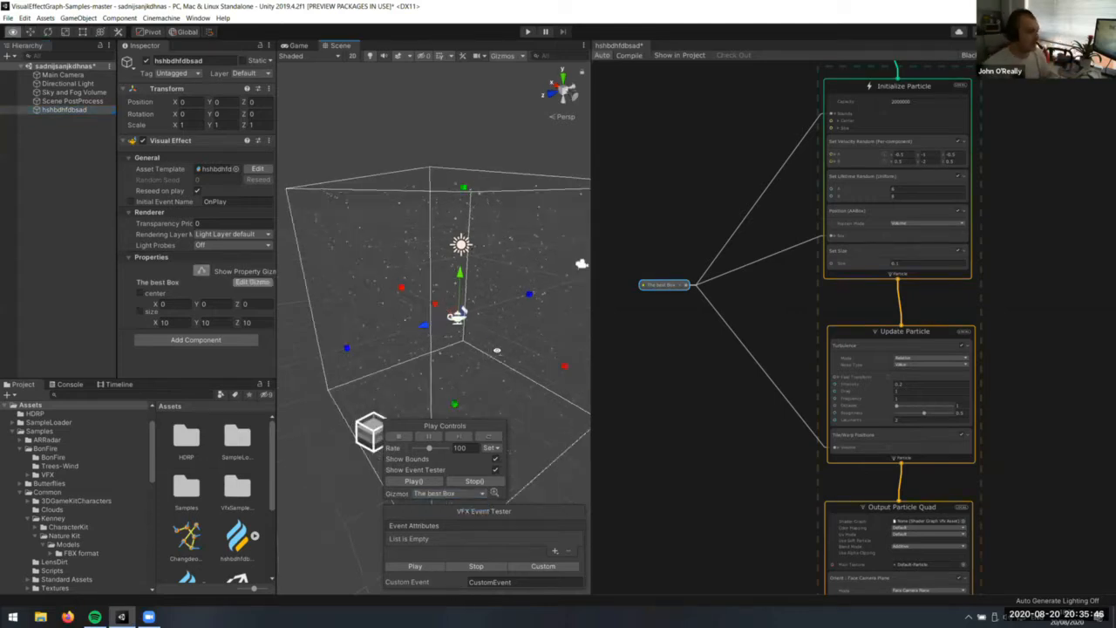
Resize The best Box with its gizmo handles to about 4.1 on X and 5.0 on Y
scroll(405, 384, up, 5)
drag(405, 383, 405, 321)
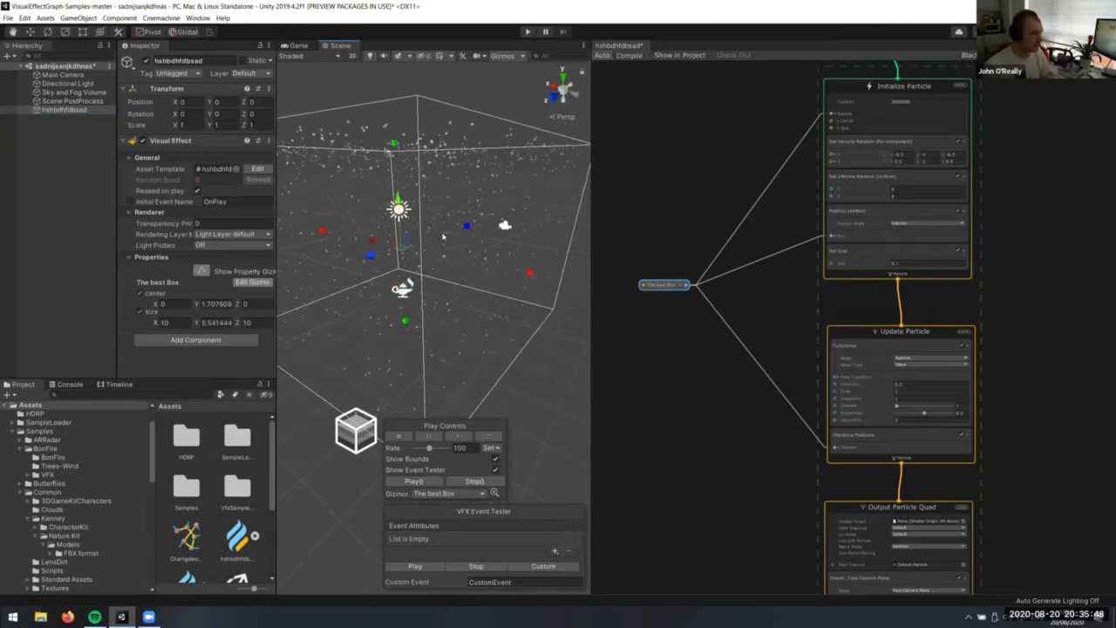
drag(389, 136, 403, 192)
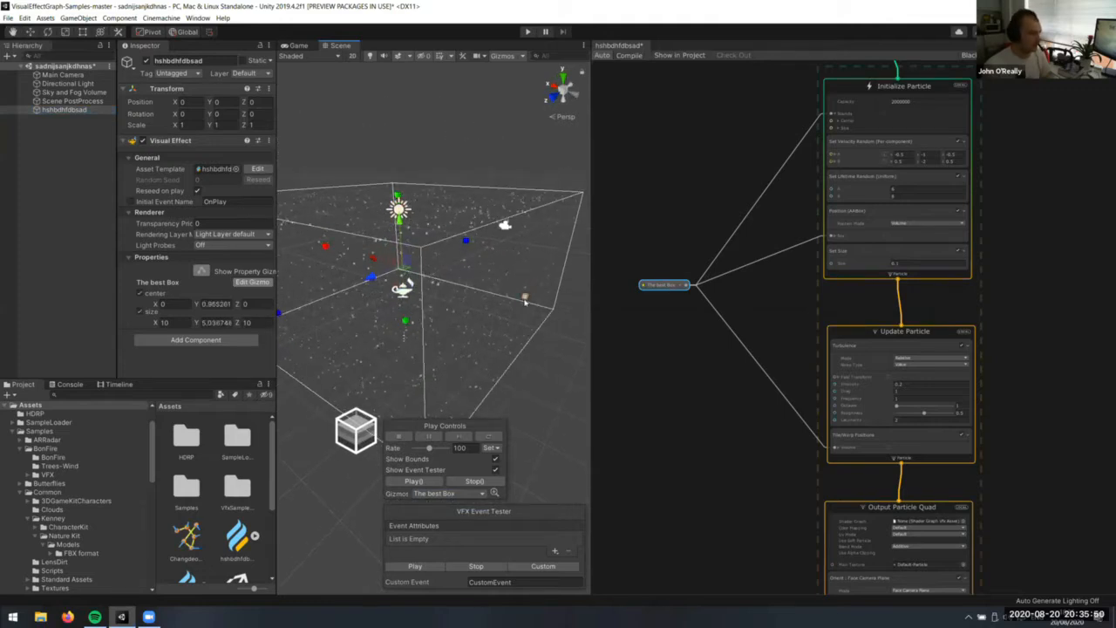
drag(442, 278, 459, 281)
right_drag(459, 281, 422, 267)
drag(422, 267, 494, 279)
Move the hshbdhfdbsad effect object along Z to about -0.36 to test its local-space particles
right_drag(494, 279, 483, 350)
key(w)
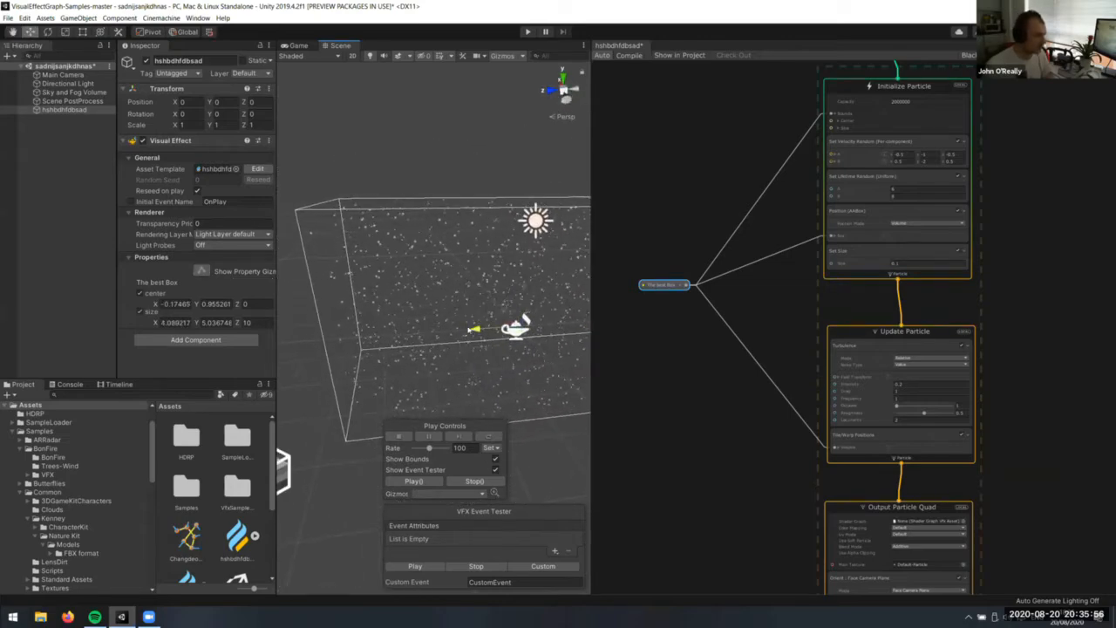
mouse_move(474, 329)
mouse_down()
mouse_move(461, 329)
mouse_move(489, 328)
mouse_up()
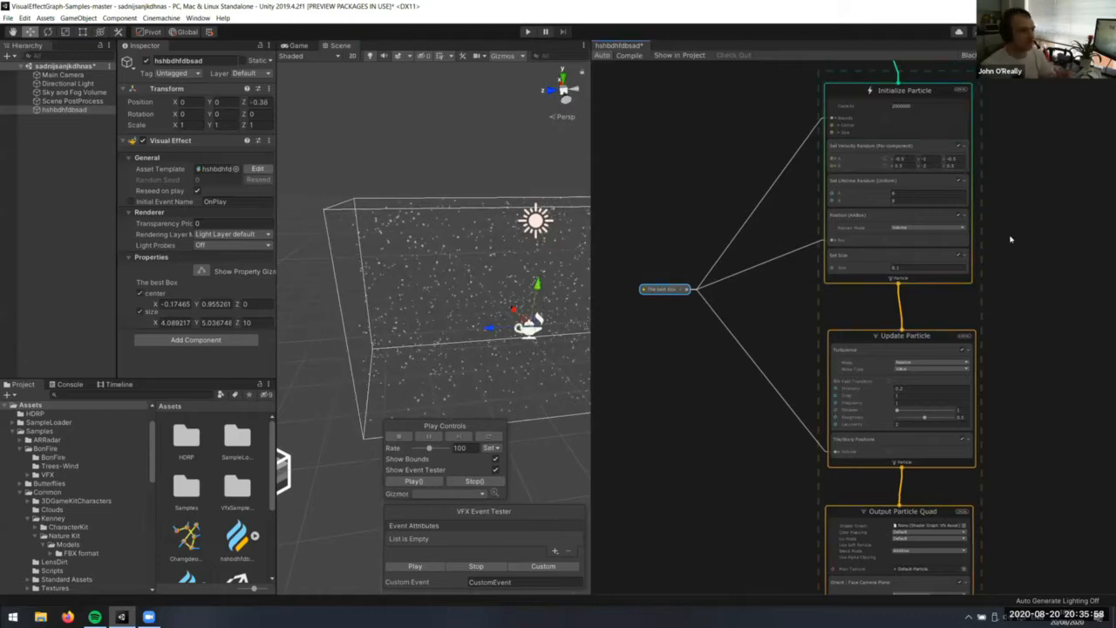
Switch the Initialize Particle context's simulation space from Local to World
scroll(915, 306, up, 6)
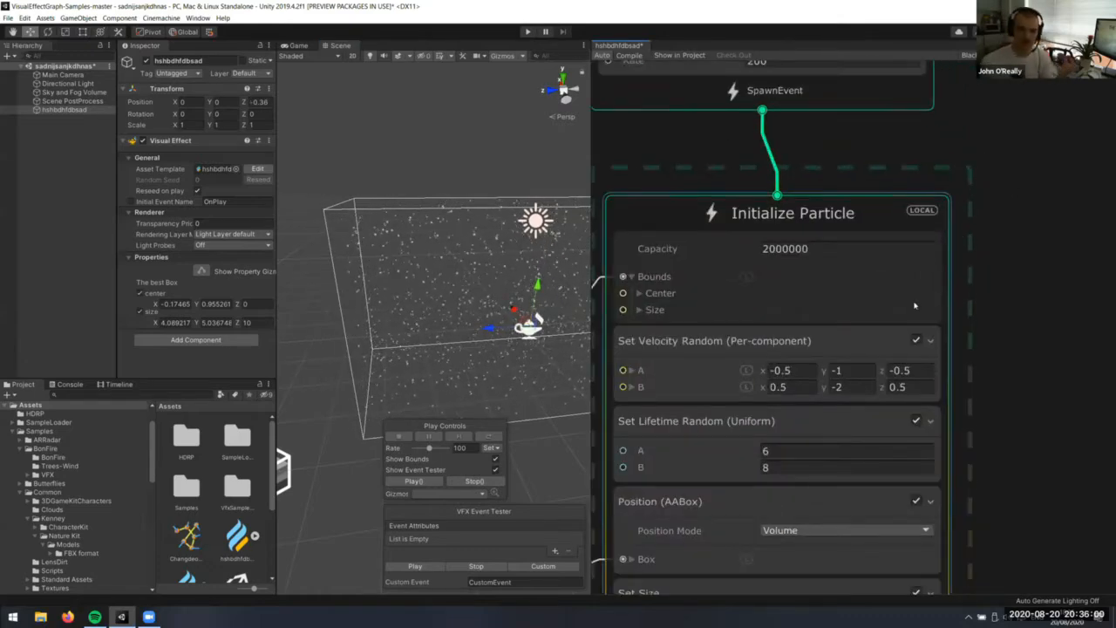
scroll(837, 262, up, 3)
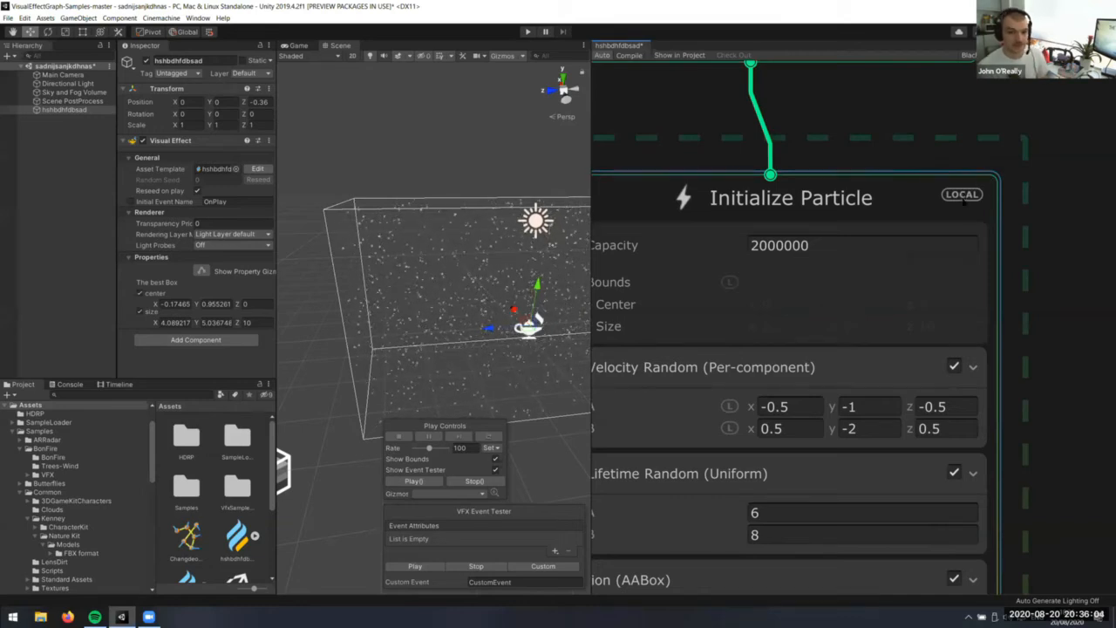
click(973, 196)
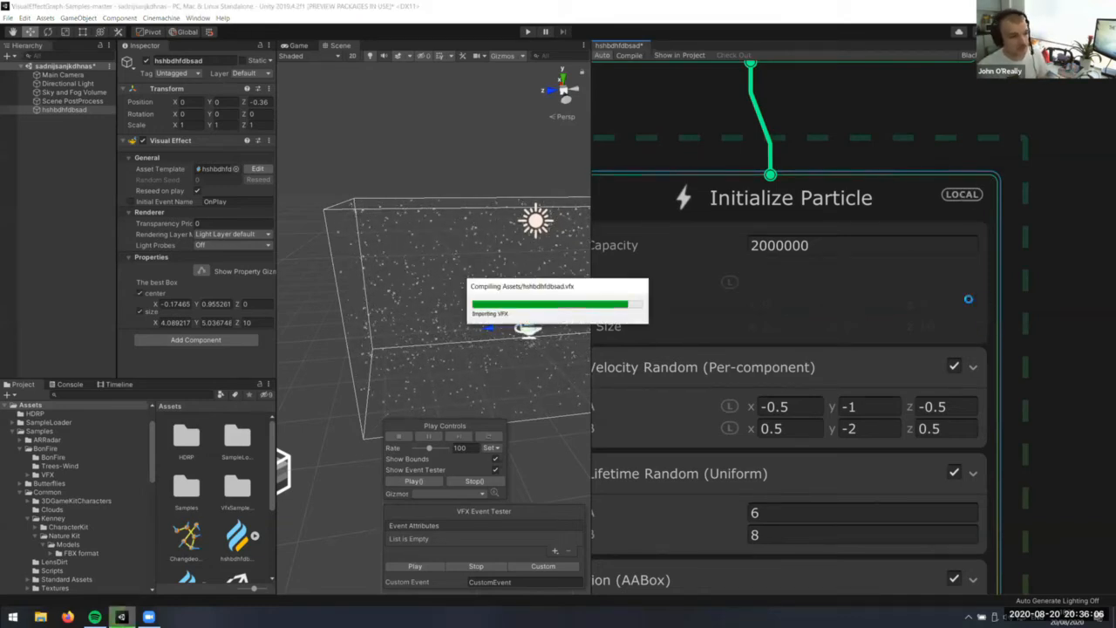
Move the effect object back and forth along Z, ending at about 1.65, to test the world-space particles
right_drag(474, 294, 457, 294)
key(w)
key(s)
drag(546, 326, 386, 327)
right_drag(387, 327, 567, 357)
right_drag(527, 294, 502, 305)
scroll(503, 305, down, 3)
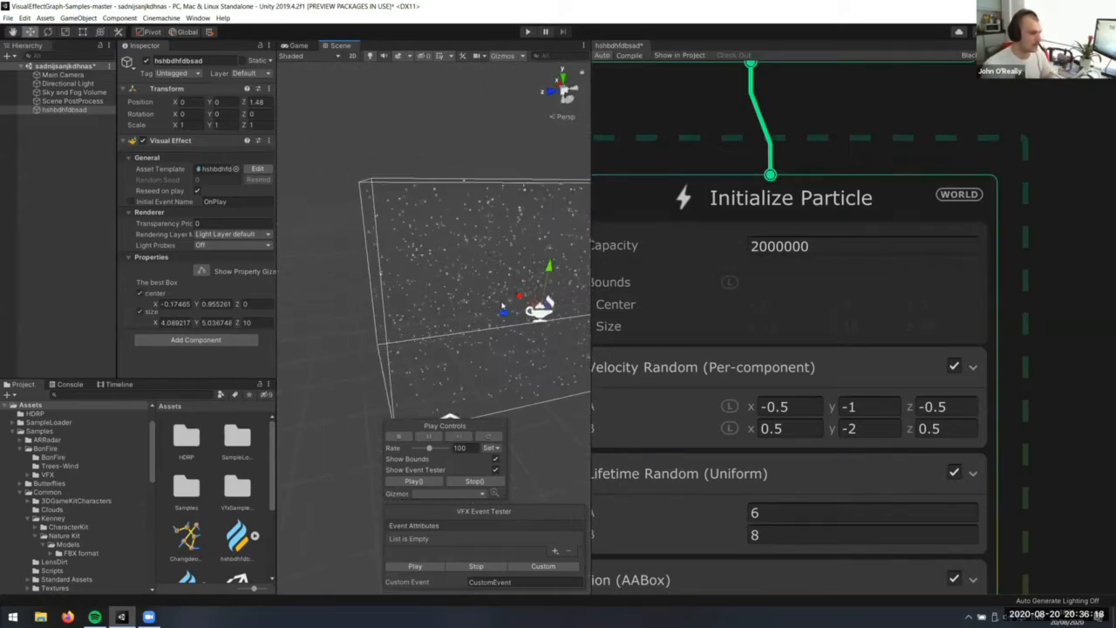
drag(495, 316, 532, 340)
scroll(455, 318, down, 3)
right_drag(523, 336, 476, 317)
drag(477, 317, 557, 330)
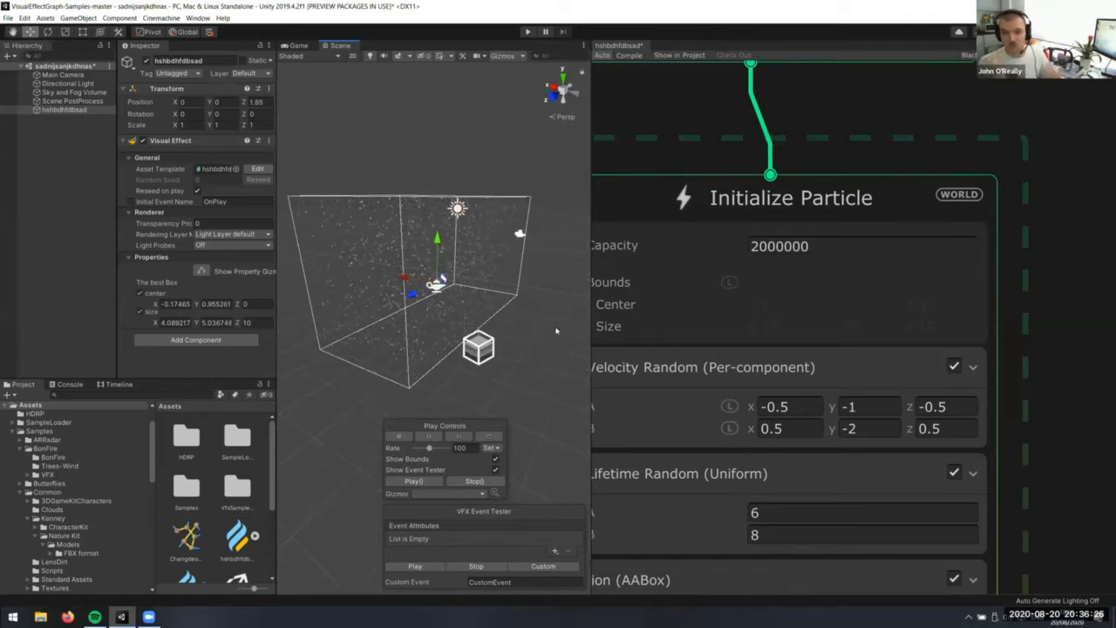
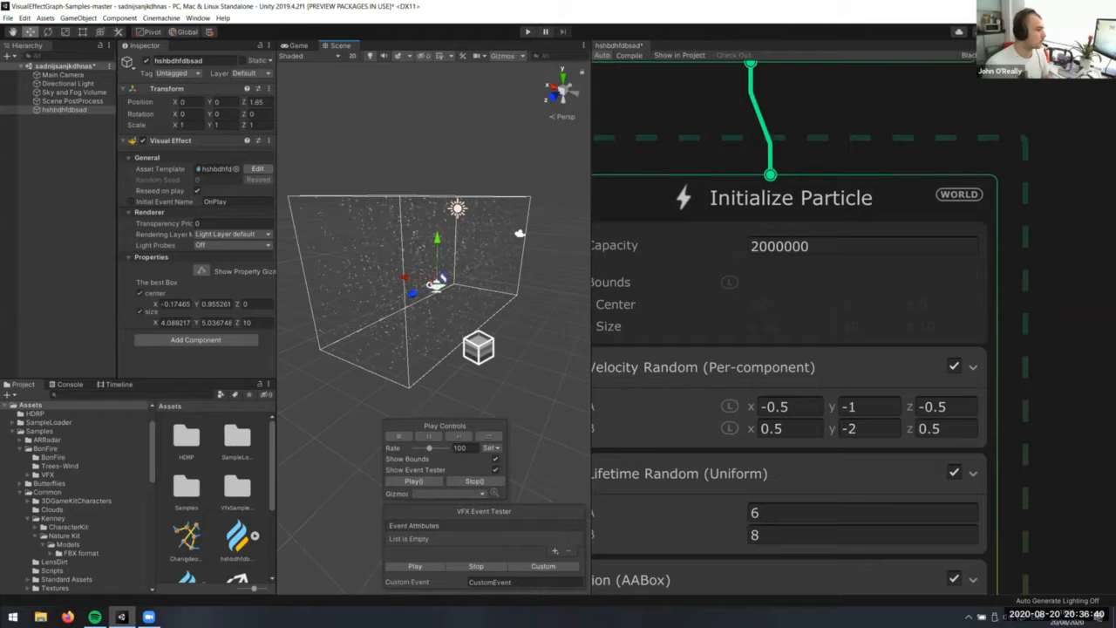
Move the effect object along Z to about -7.98 so its box surrounds the Main Camera
click(61, 75)
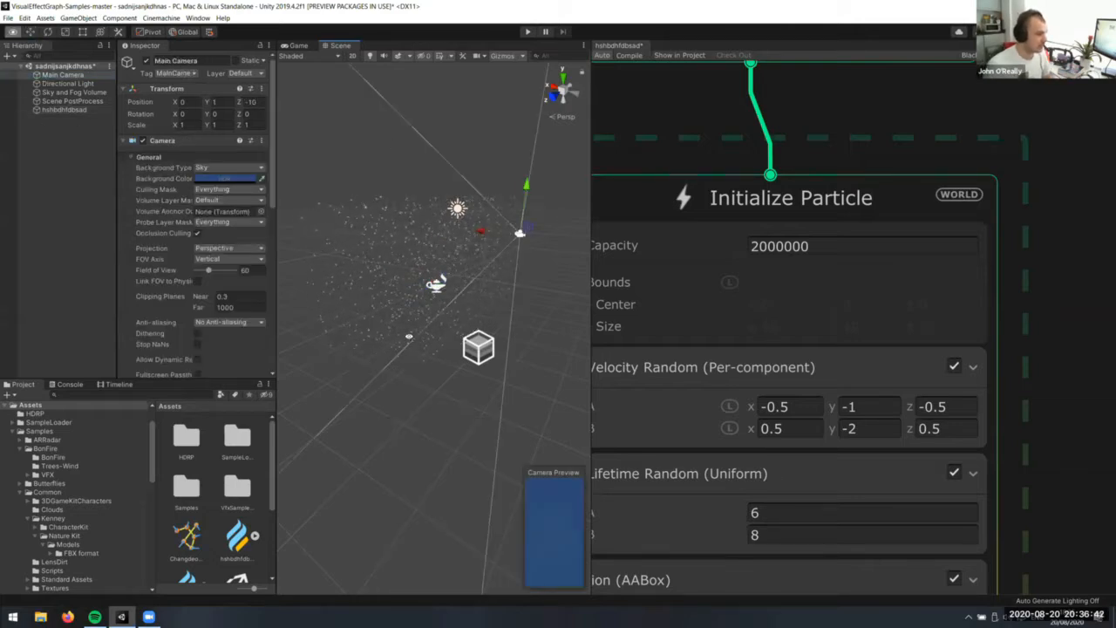
alt+drag(410, 336, 348, 332)
click(68, 111)
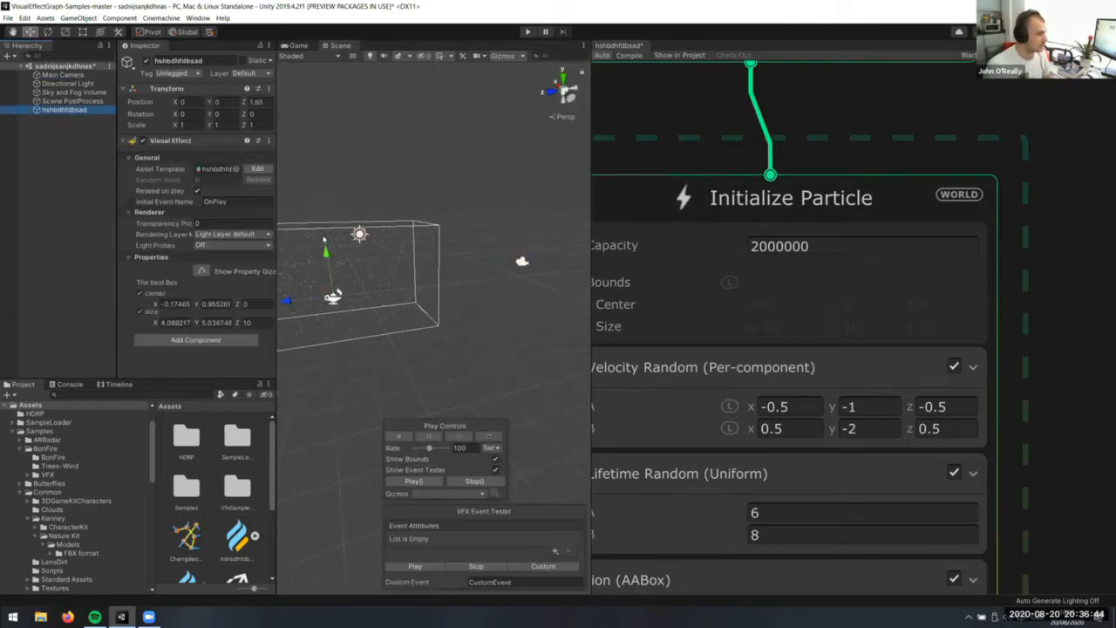
alt+drag(324, 241, 318, 289)
drag(512, 299, 497, 299)
alt+drag(498, 299, 570, 252)
scroll(570, 252, up, 10)
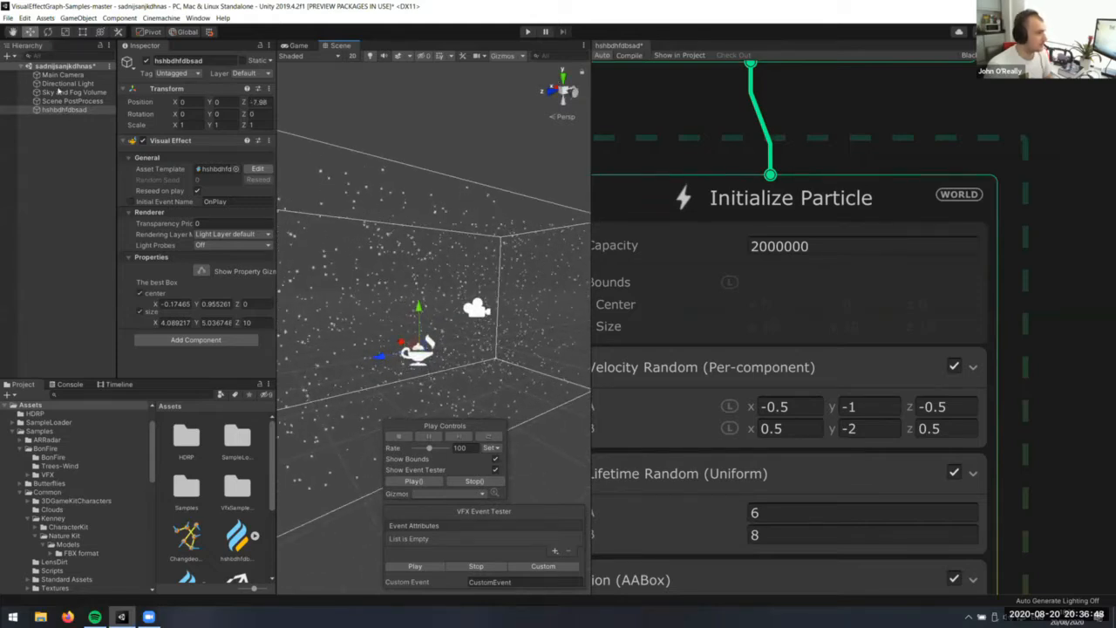
Parent the hshbdhfdbsad effect object to the Main Camera and move the camera along Z to about -10.31
click(67, 135)
click(64, 110)
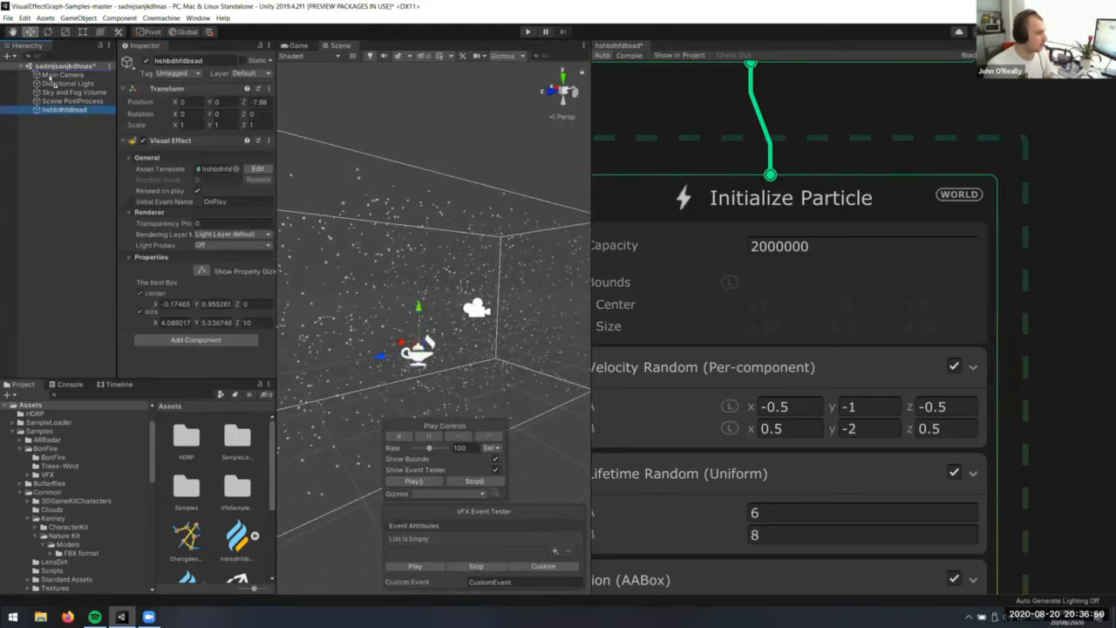
drag(51, 78, 59, 76)
alt+drag(336, 279, 370, 324)
scroll(370, 325, down, 3)
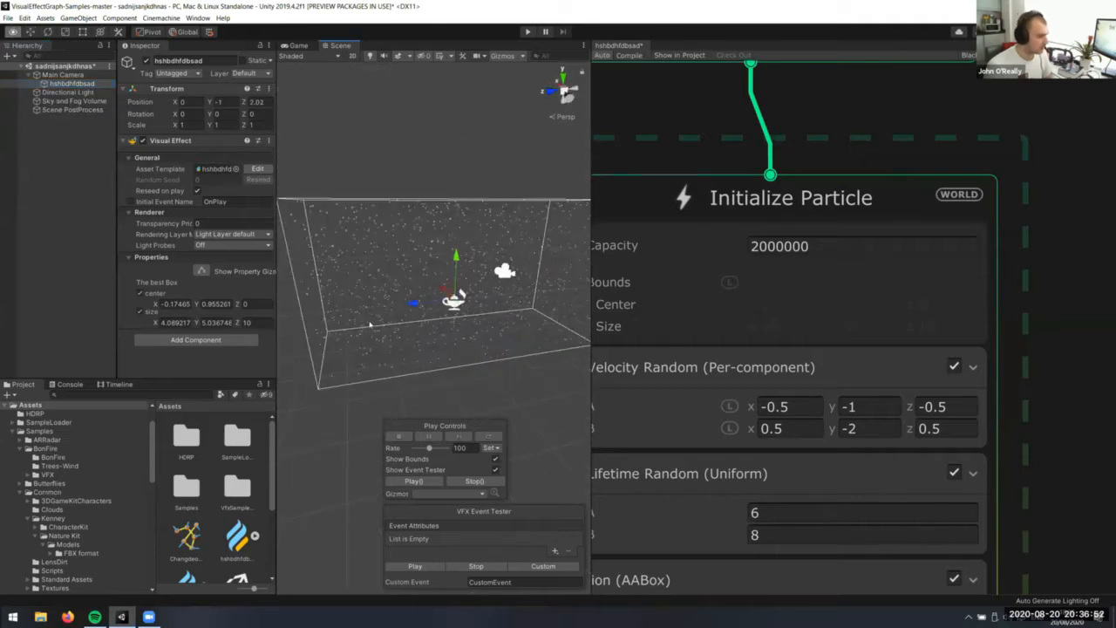
click(86, 75)
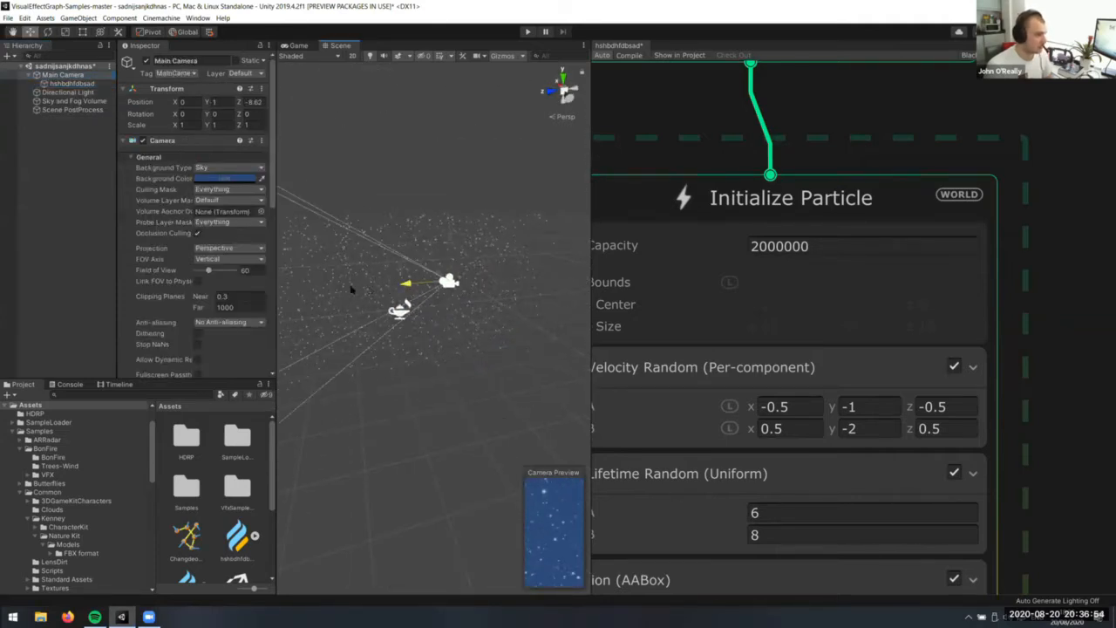
drag(467, 287, 471, 285)
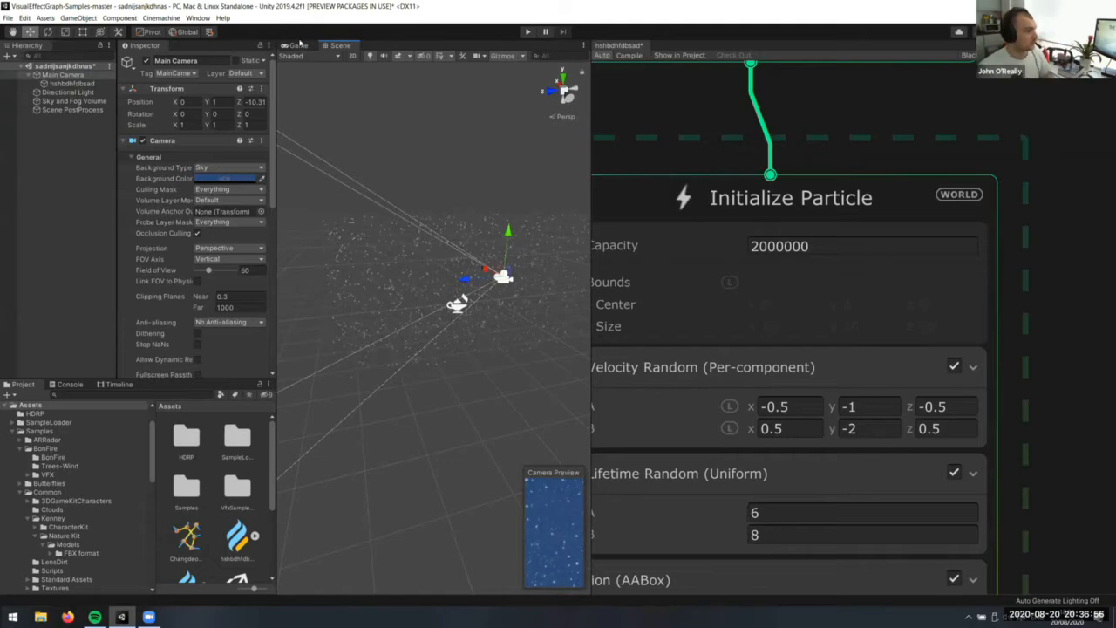
Open the Game view and dock it alongside the Visual Effect Graph window, keeping the Scene view visible
click(298, 44)
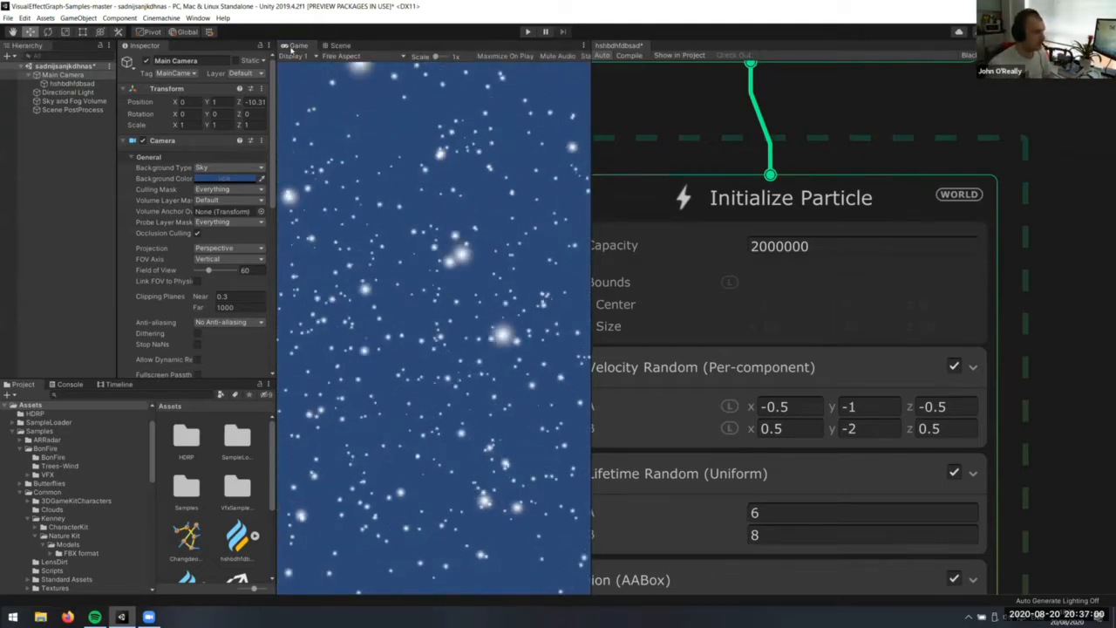
drag(294, 47, 668, 41)
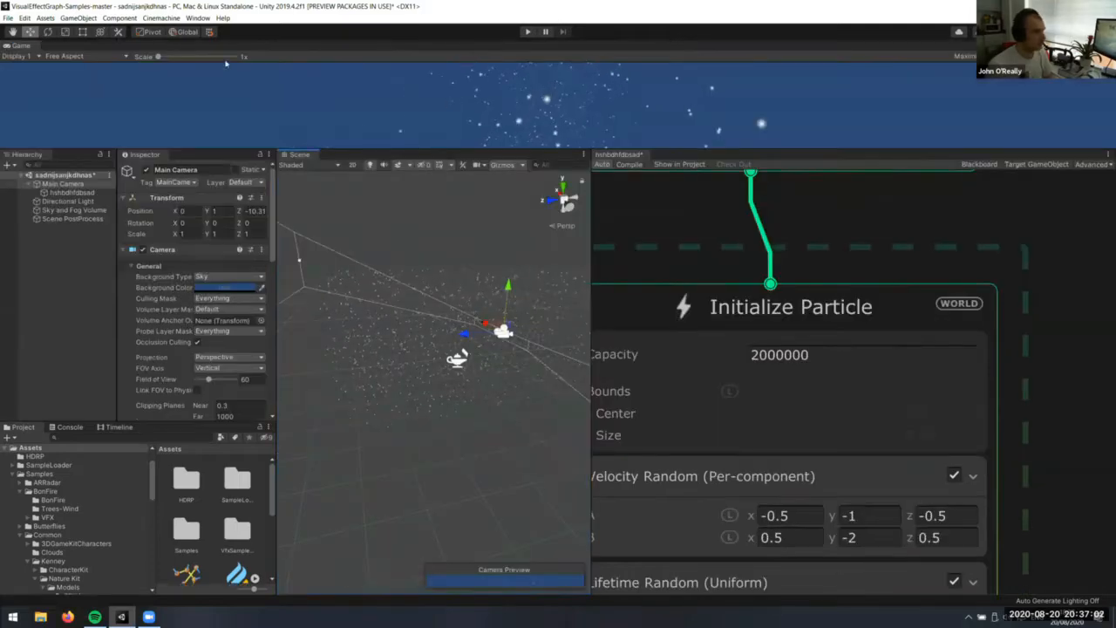
drag(17, 44, 751, 159)
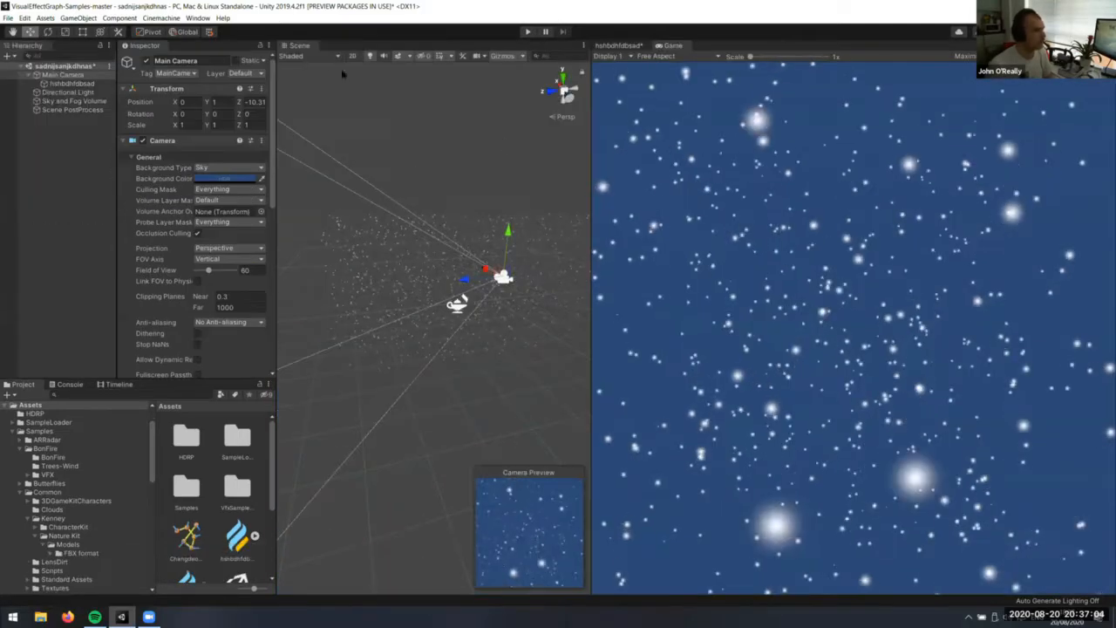
Move the Main Camera along Z to about 1.03 while watching the particles in the Game view
alt+drag(399, 299, 356, 297)
drag(538, 300, 292, 268)
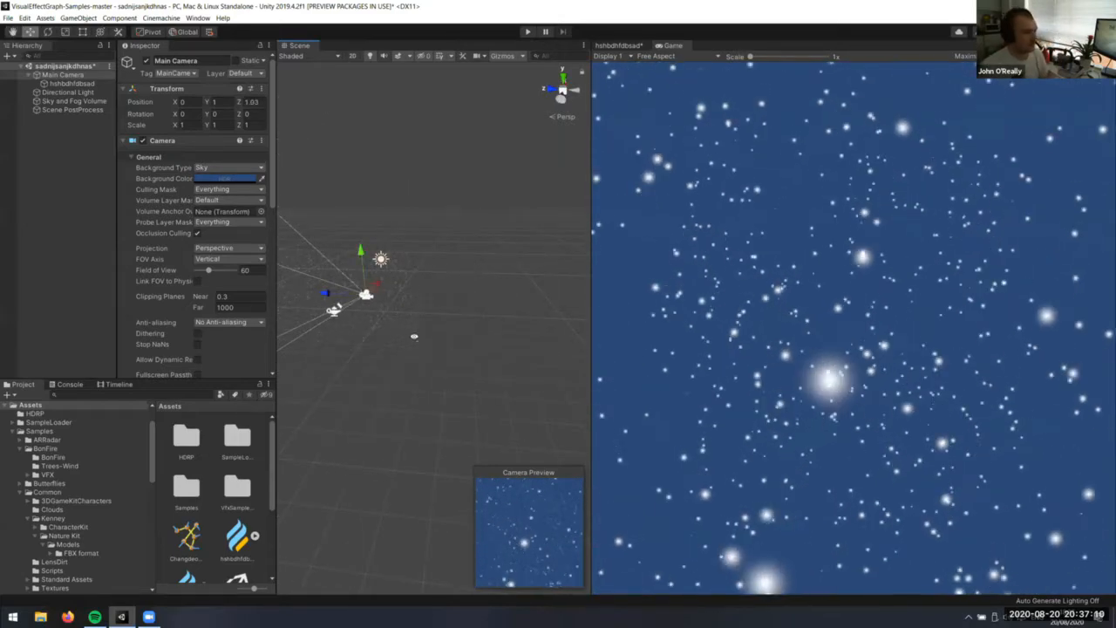
alt+drag(429, 336, 436, 306)
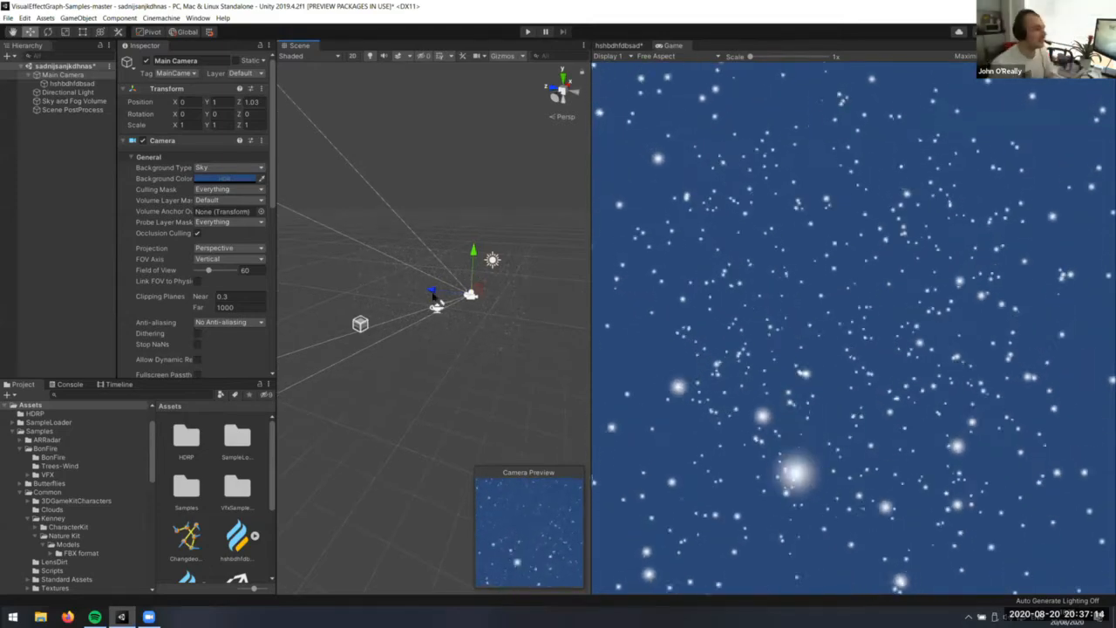
Move the child hshbdhfdbsad effect object along Z to about 3.76, further in front of the camera
click(79, 68)
click(82, 84)
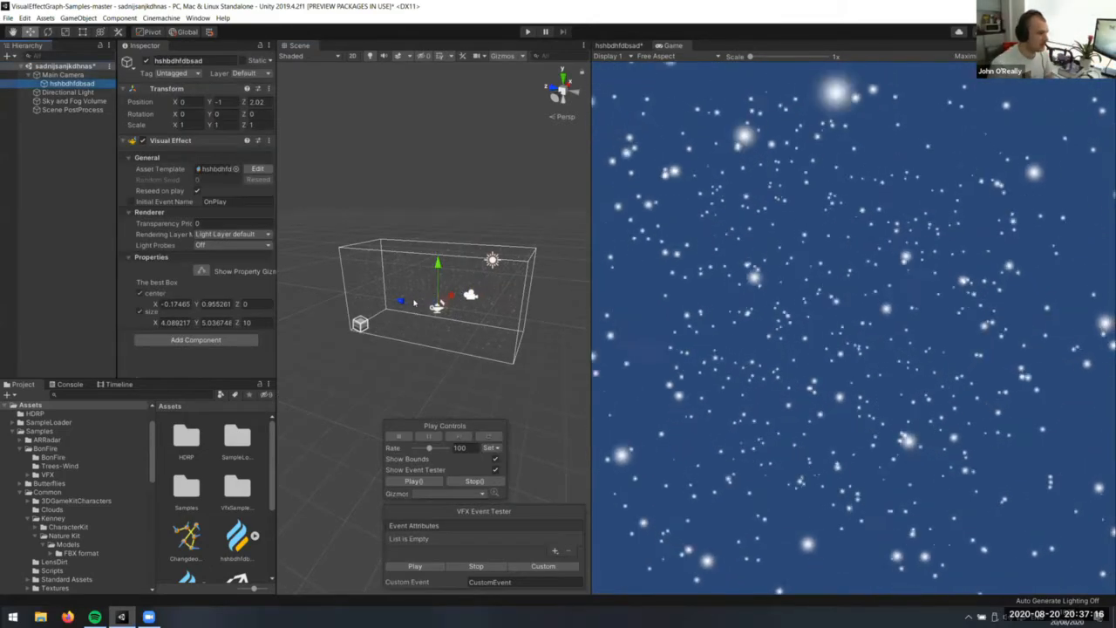
drag(414, 302, 377, 298)
Set The best Box's size to 7 on X, Y and Z
key(t)
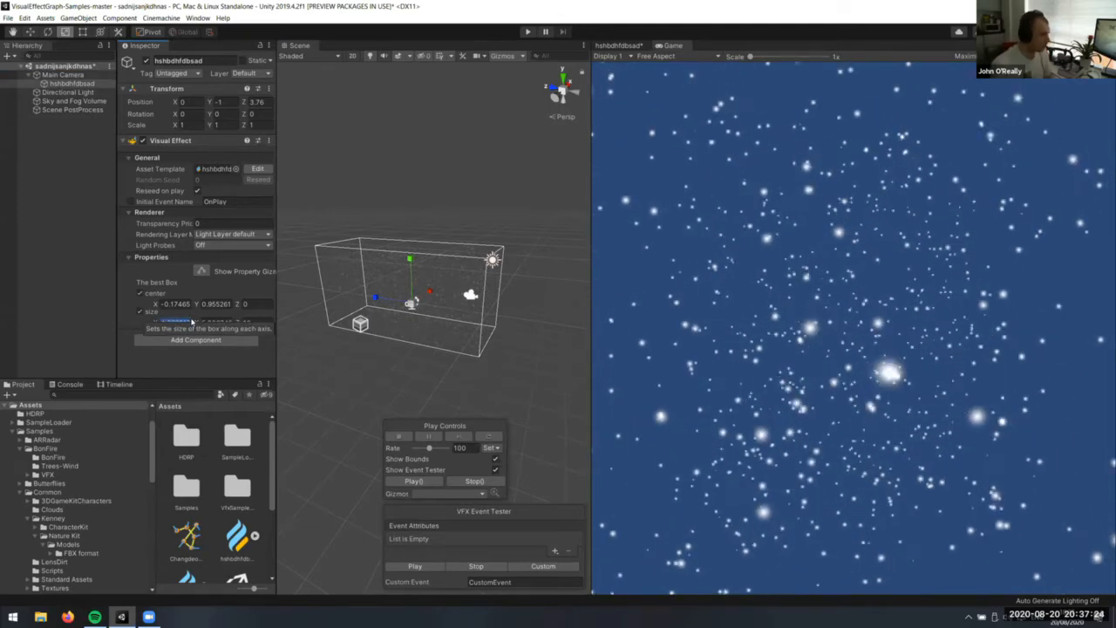
text(7)
key(Tab)
text(7)
key(Tab)
text(7)
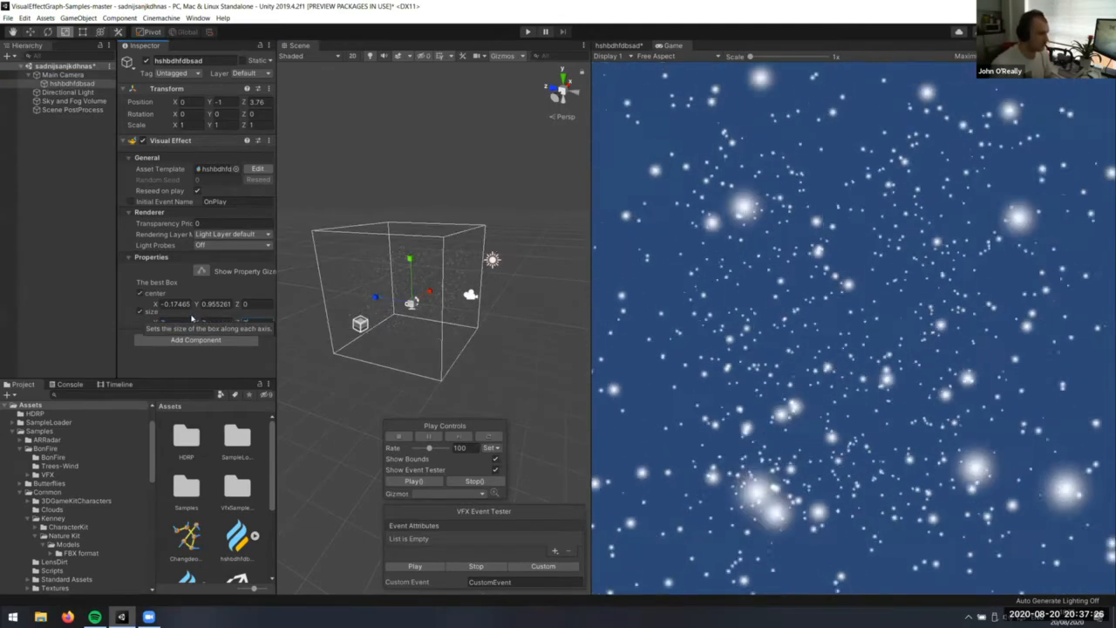
Set The best Box's Z size to 40 on the effect object
key(BackSpace)
text(109)
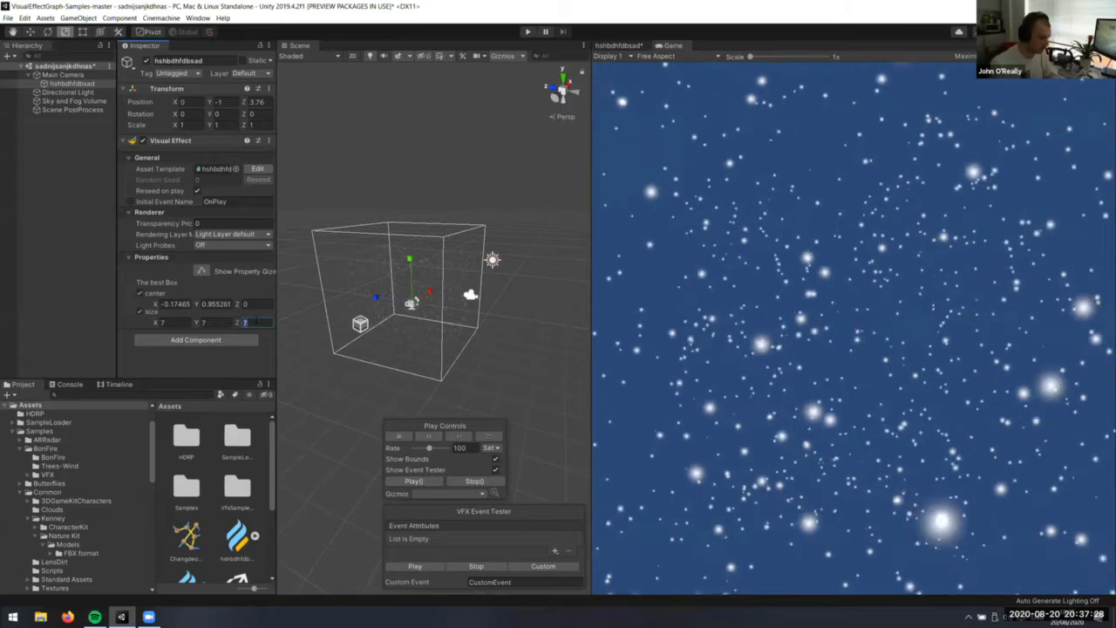
key(BackSpace)
key(BackSpace)
key(BackSpace)
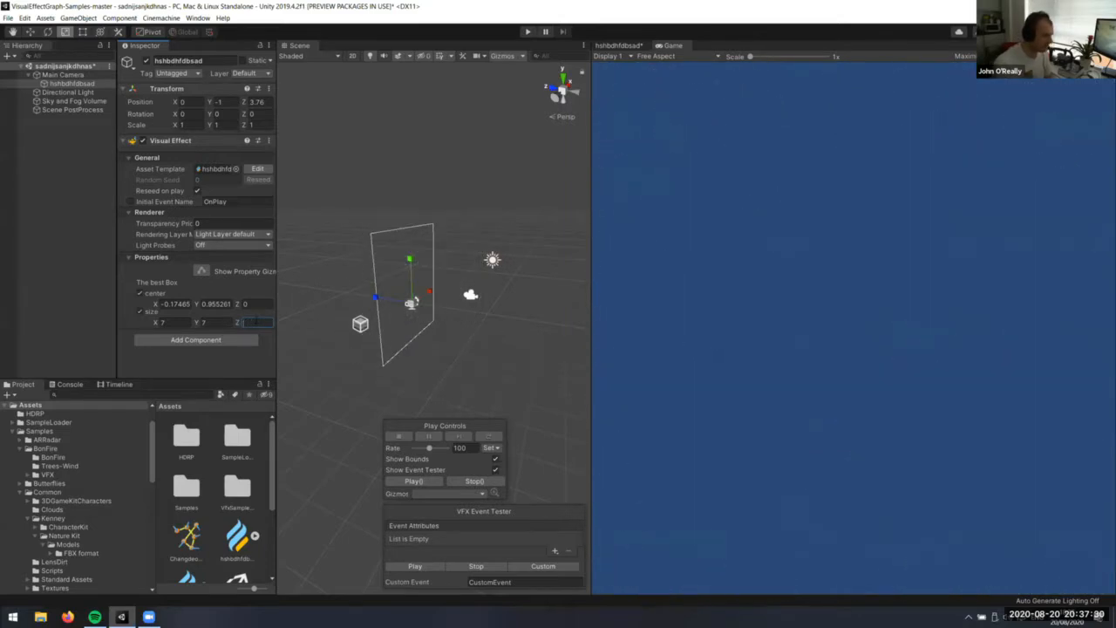
text(84)
text(0)
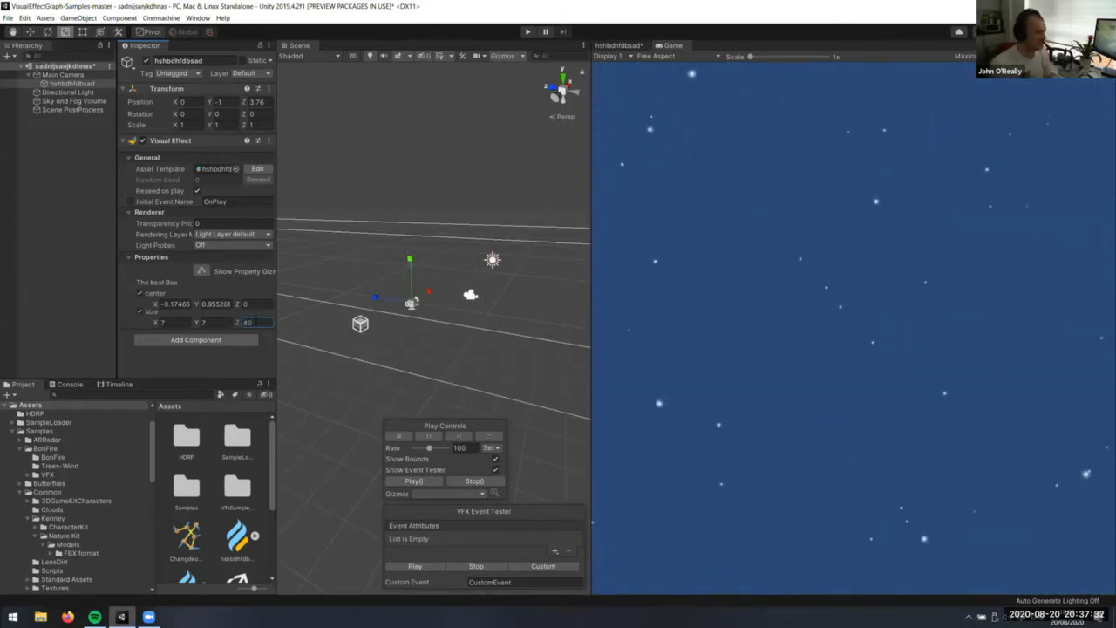
alt+drag(419, 290, 344, 295)
key(w)
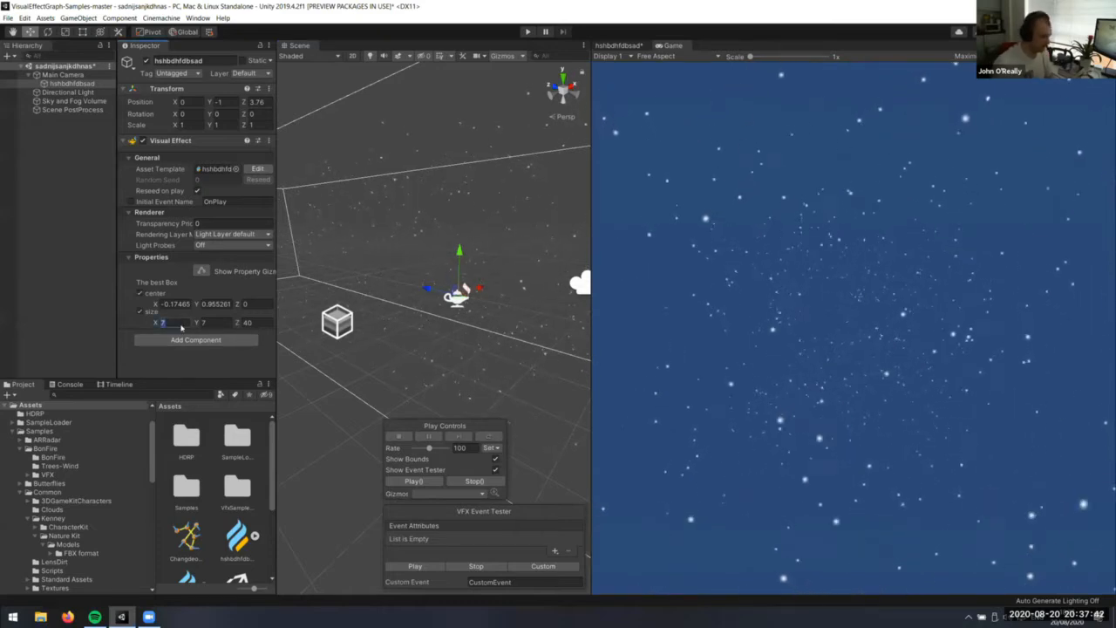
Set The best Box's X and Y sizes to 20
click(161, 322)
text(20)
key(Tab)
text(20)
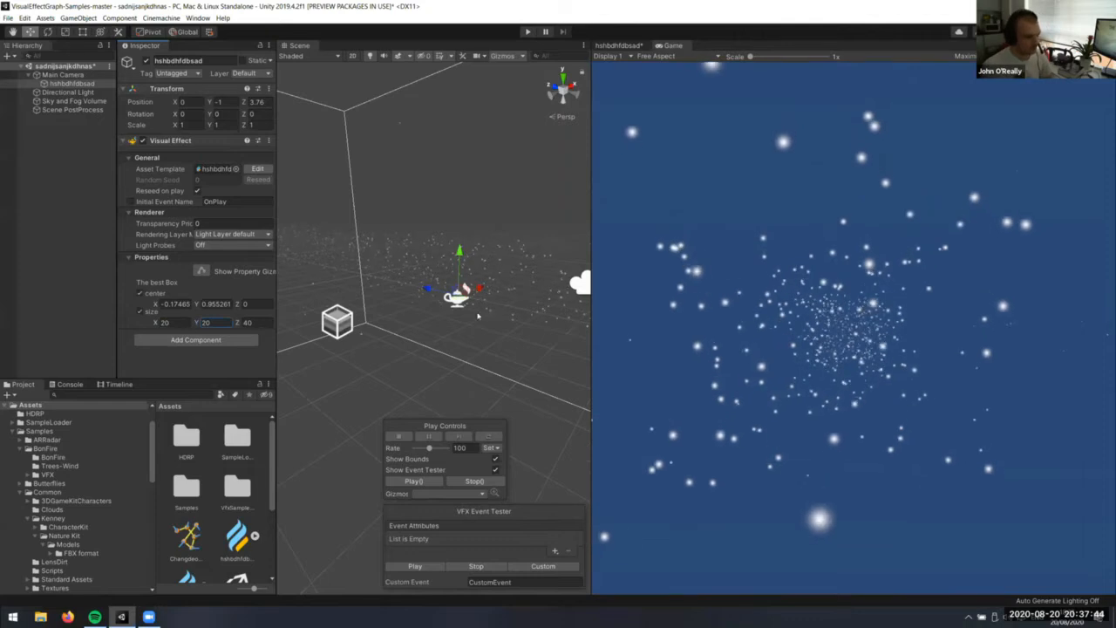
scroll(476, 315, down, 3)
scroll(477, 315, down, 2)
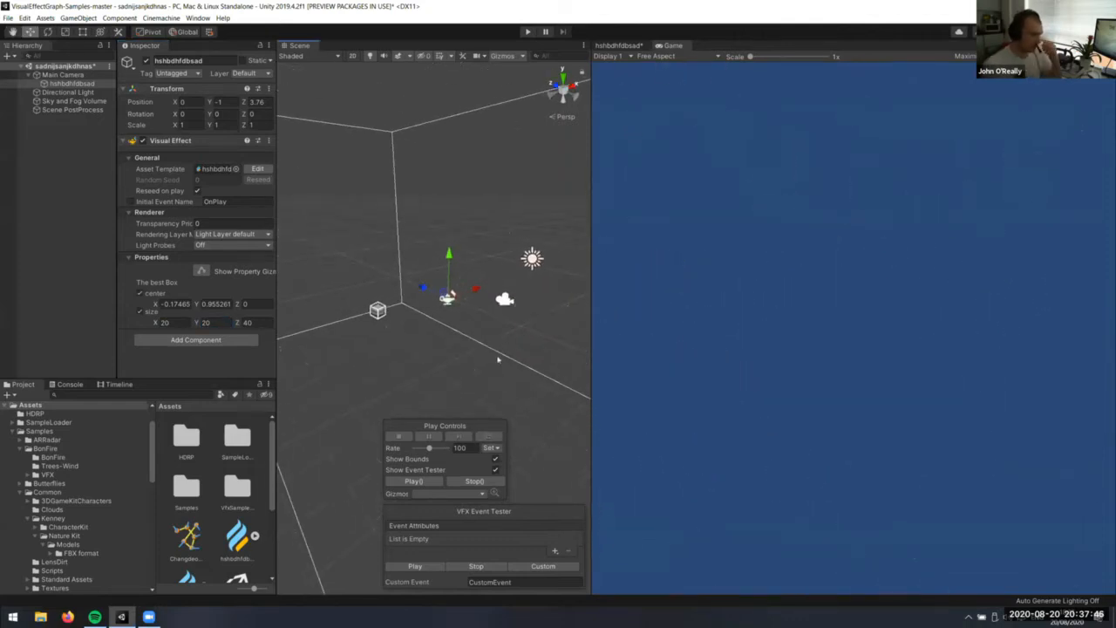
Undo the effect object's shift along Z, and move the Main Camera along Z to about 22.4 while watching the Game view
alt+drag(534, 329, 391, 266)
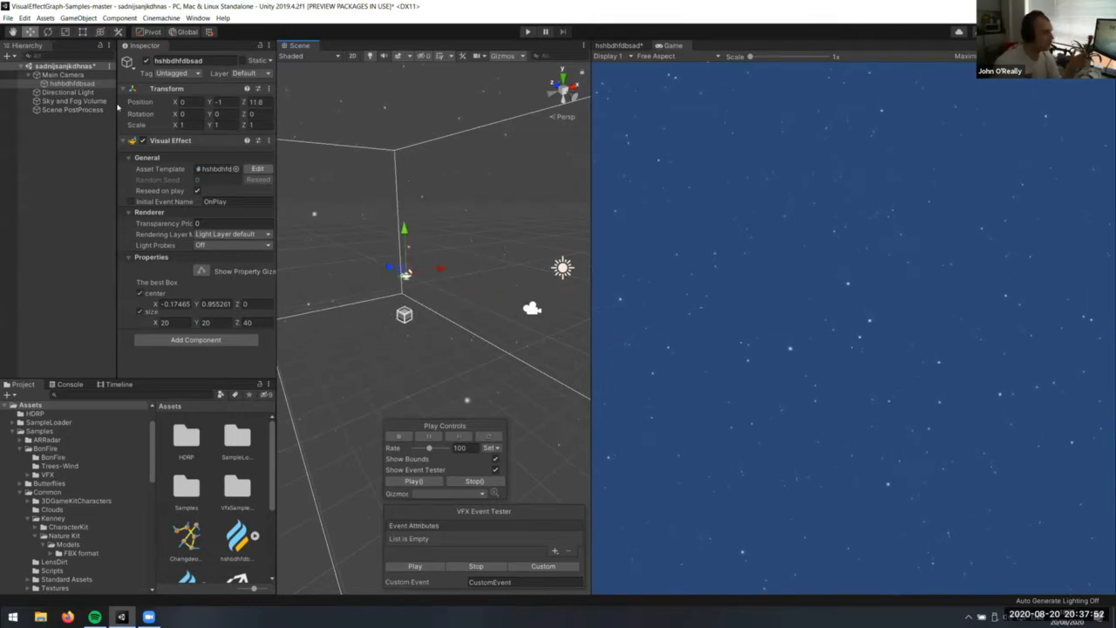
key(ctrl+z)
click(94, 73)
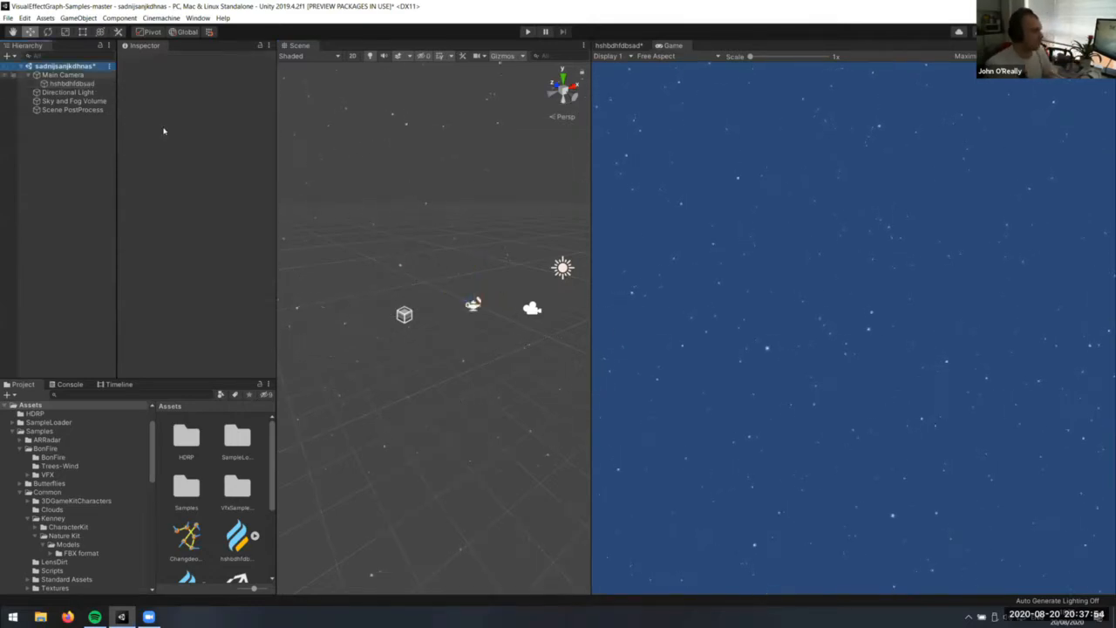
drag(489, 297, 376, 165)
drag(150, 217, 108, 259)
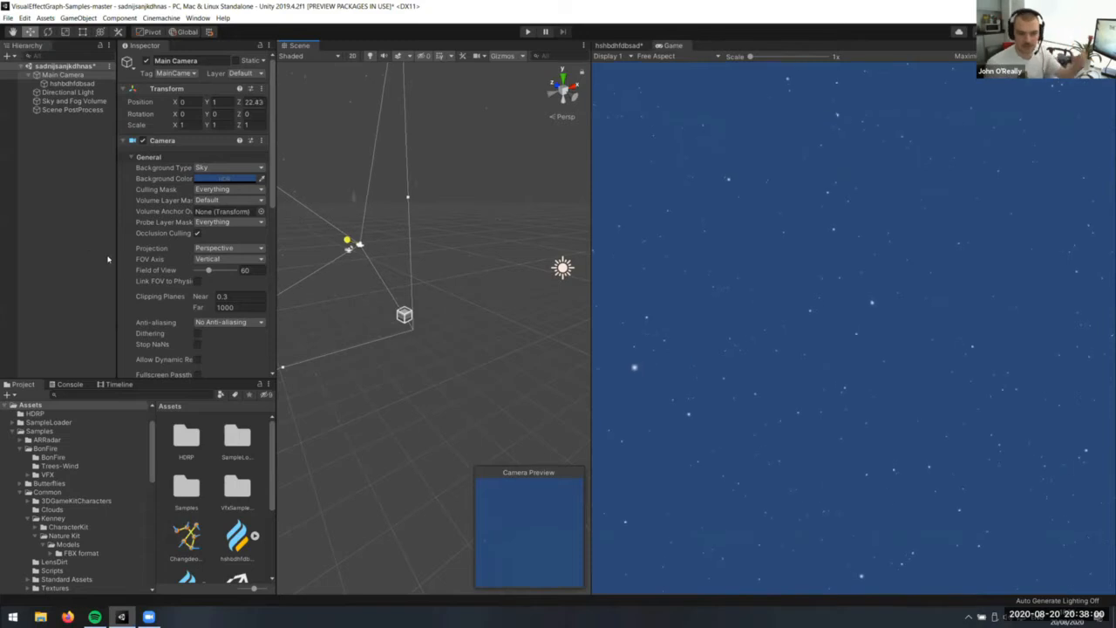
Add a Camera Fade block to the Output Particle Quad context in the effect graph
click(630, 46)
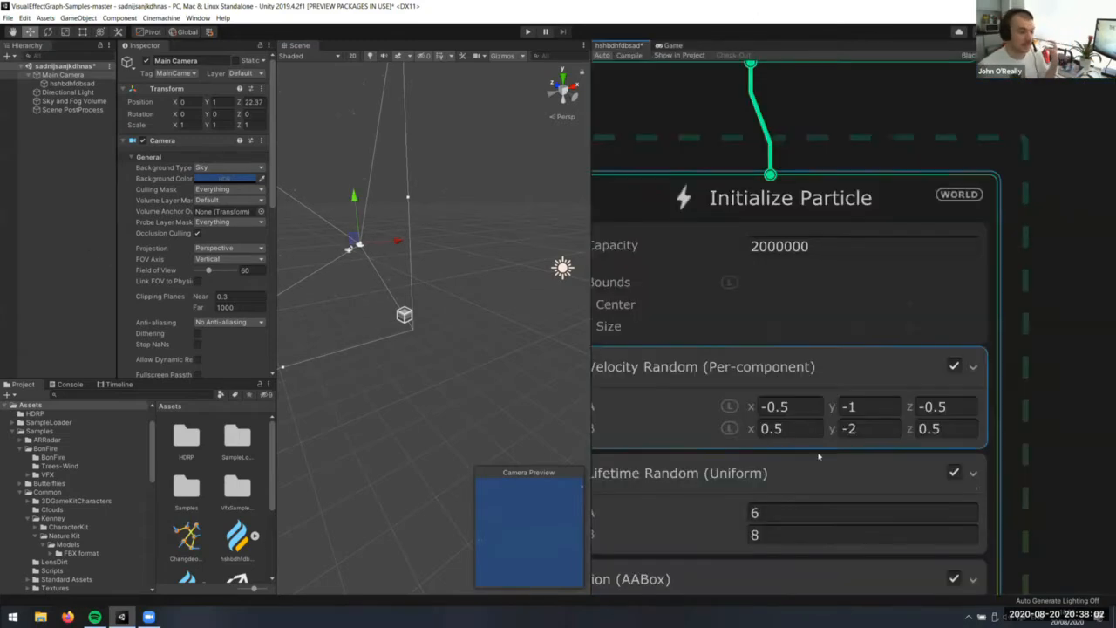
scroll(924, 358, down, 4)
middle_drag(978, 507, 985, 118)
scroll(935, 242, up, 1)
click(903, 239)
scroll(903, 239, up, 2)
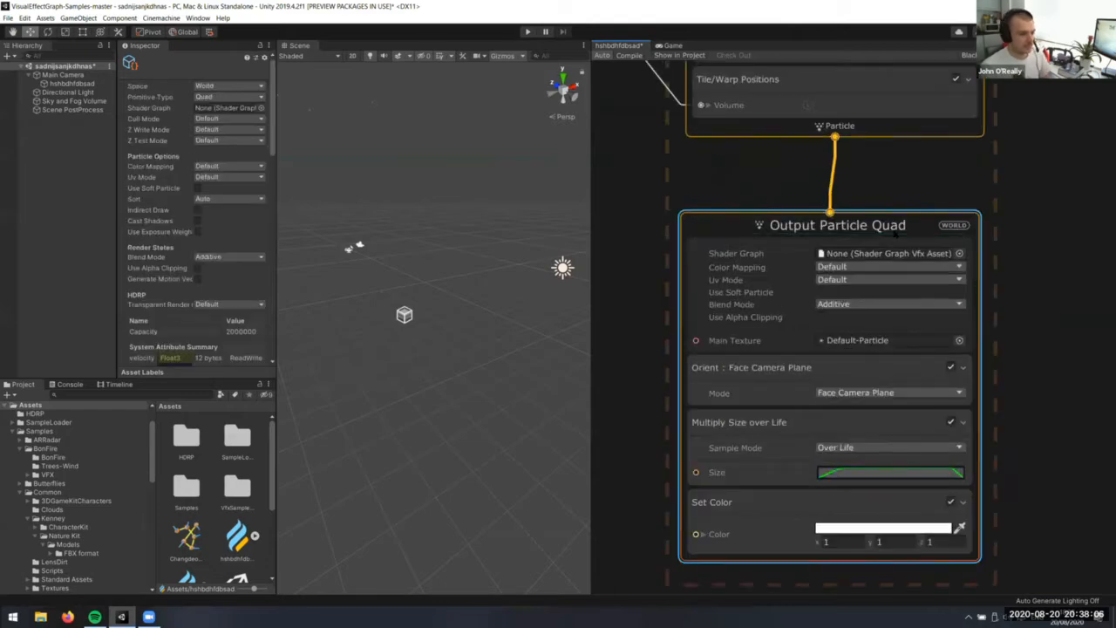
key(space)
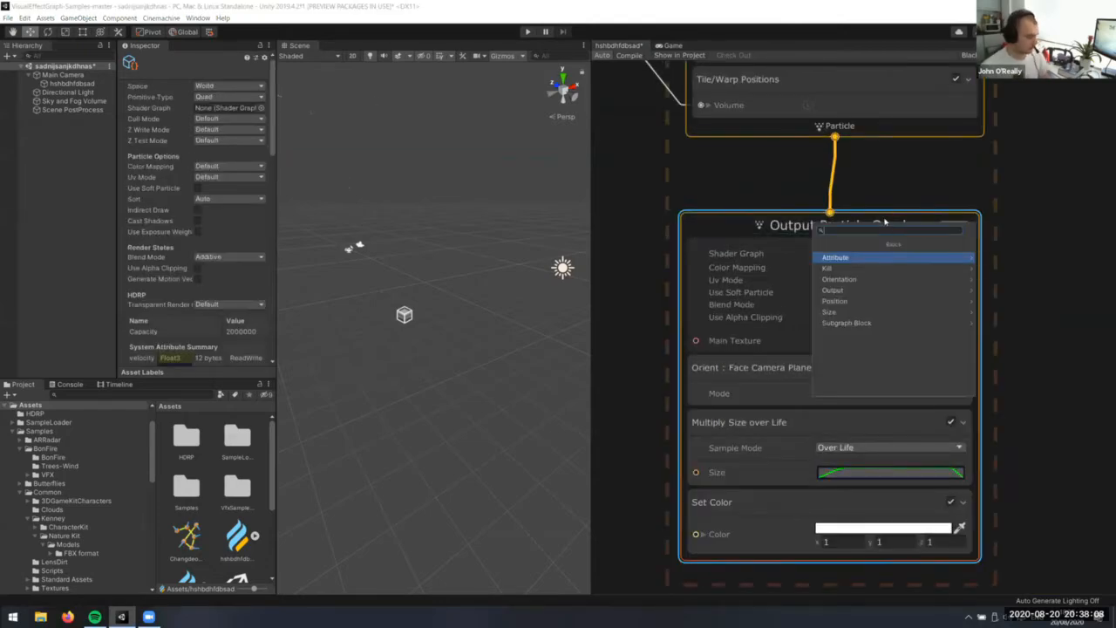
text(fade)
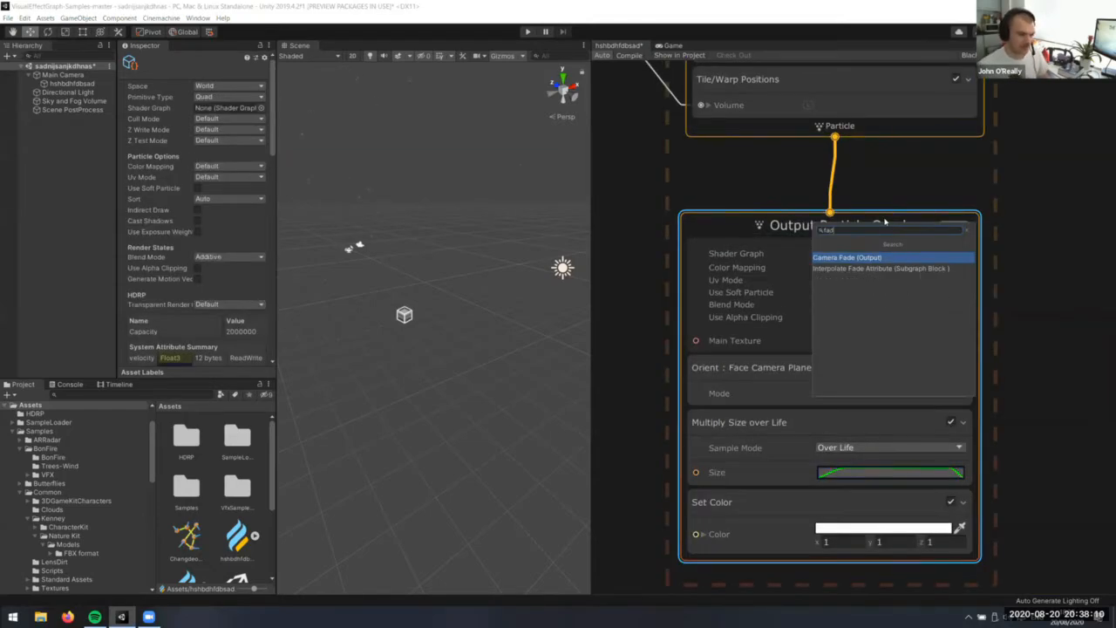
key(Return)
middle_drag(875, 576, 863, 395)
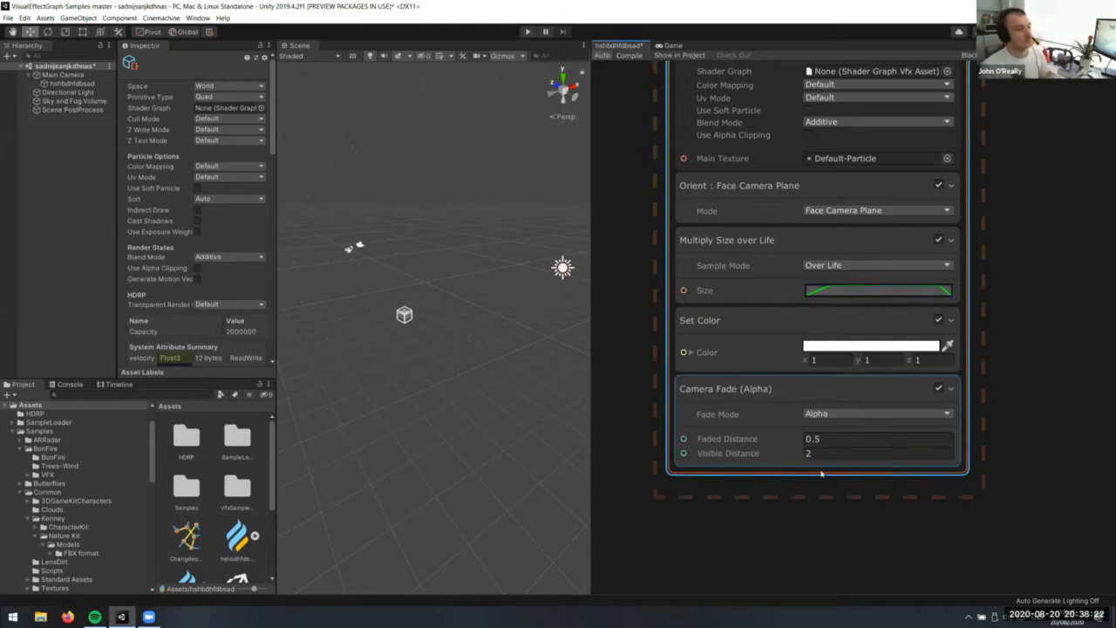
Move the Main Camera along Z to about 20.82 while checking the particles in the Game view, and compile the effect graph
click(672, 46)
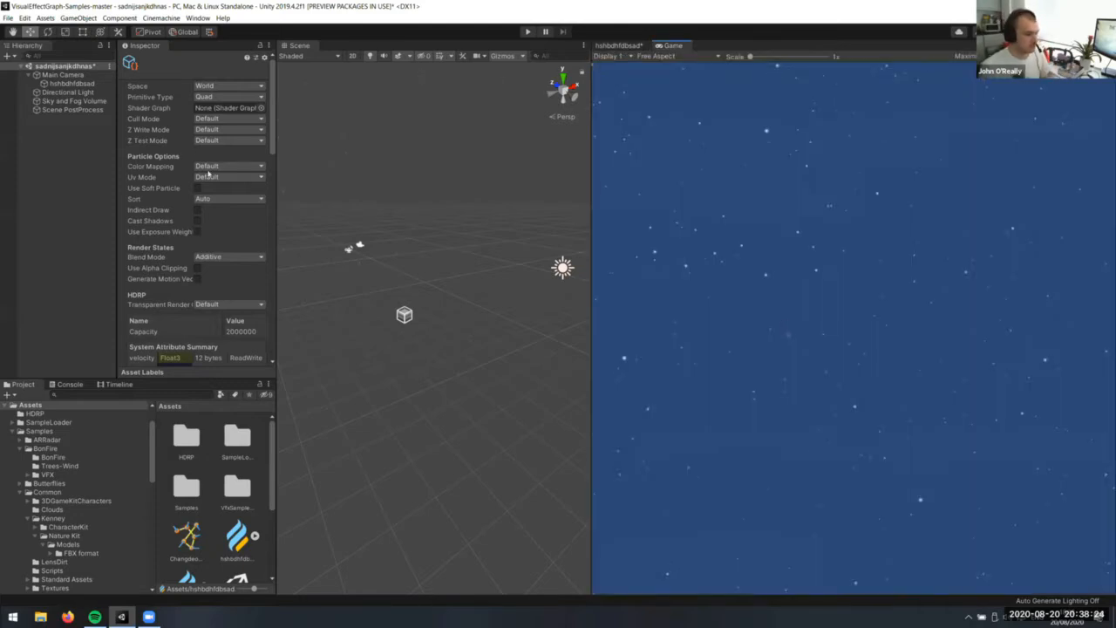
click(51, 75)
right_drag(397, 248, 365, 252)
mouse_move(367, 256)
mouse_down()
mouse_move(389, 267)
mouse_move(372, 260)
mouse_up()
click(637, 45)
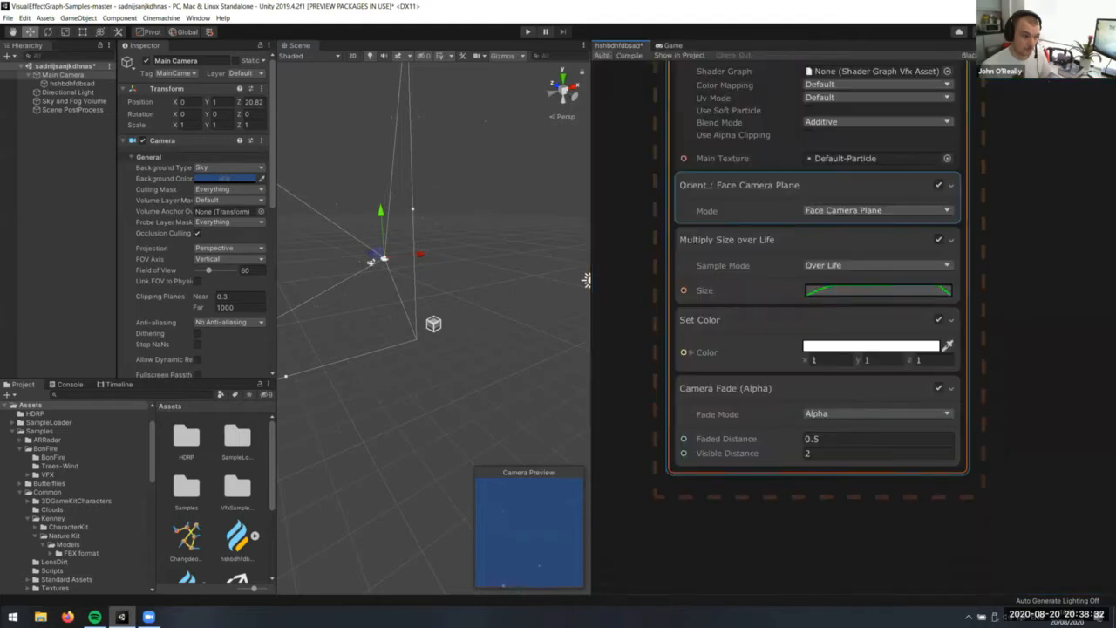
click(639, 56)
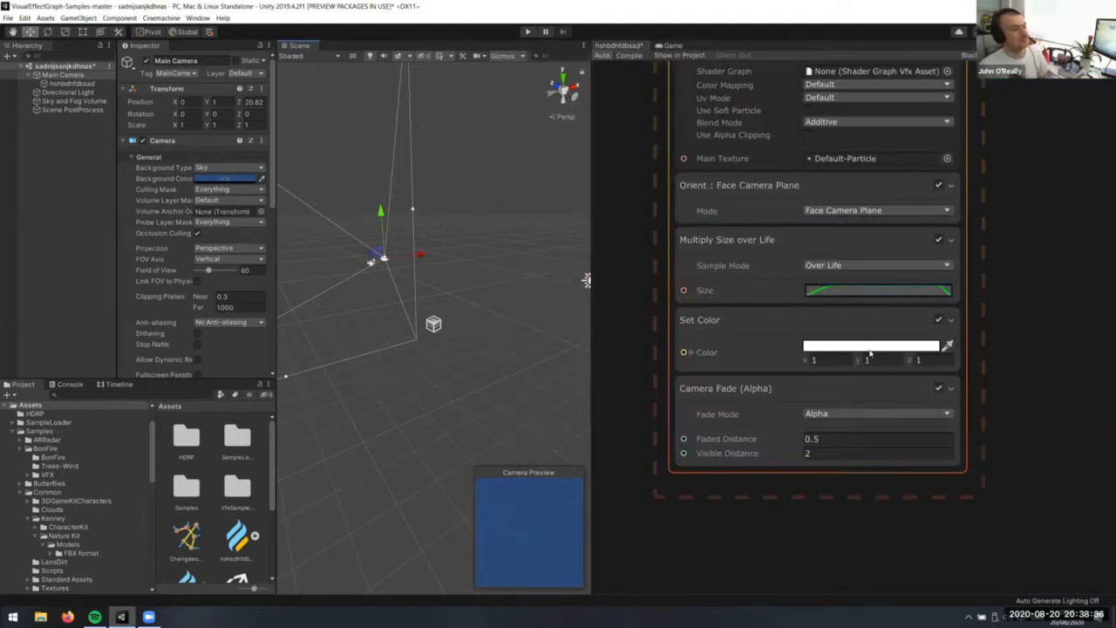
Unparent the hshbdhfdbsad effect object from the Main Camera, placing it at the scene's root level
scroll(870, 352, down, 5)
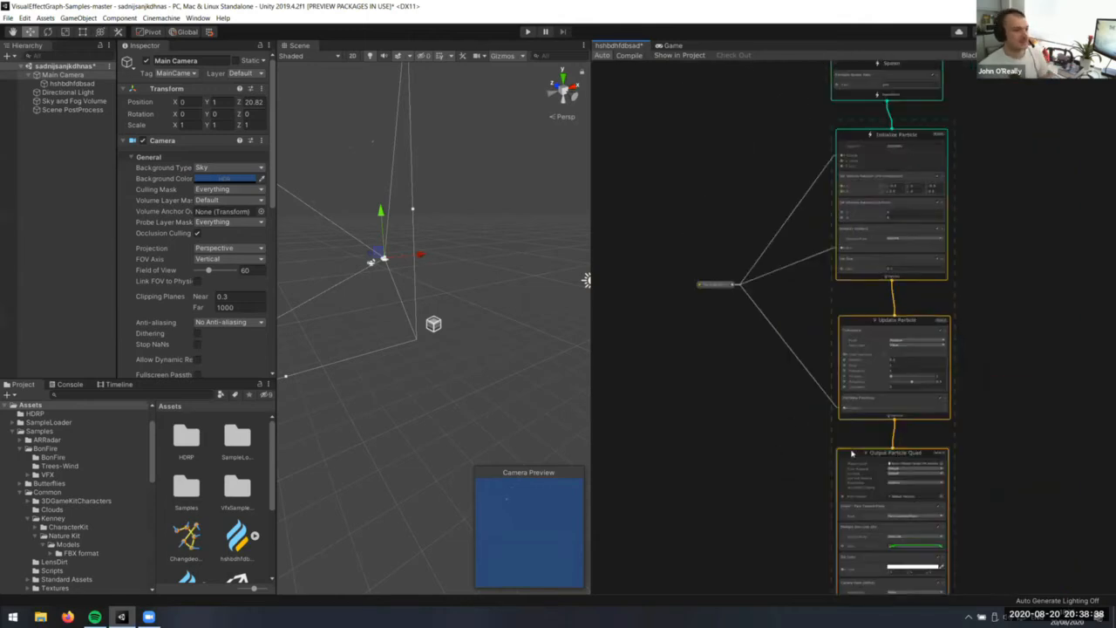
middle_drag(774, 367, 810, 303)
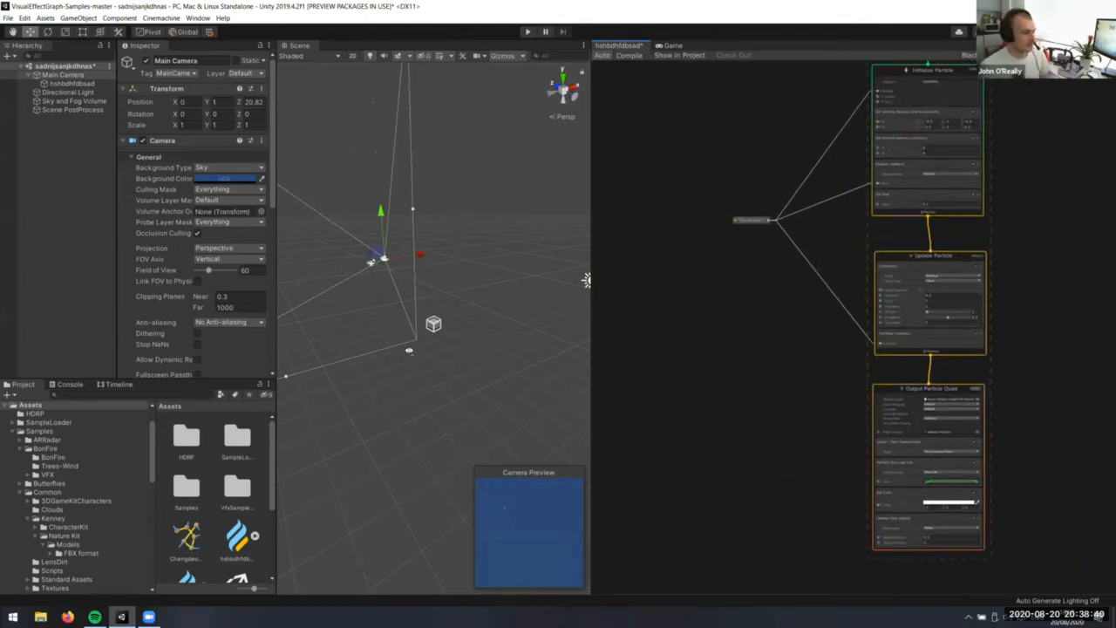
right_drag(409, 351, 362, 344)
click(86, 86)
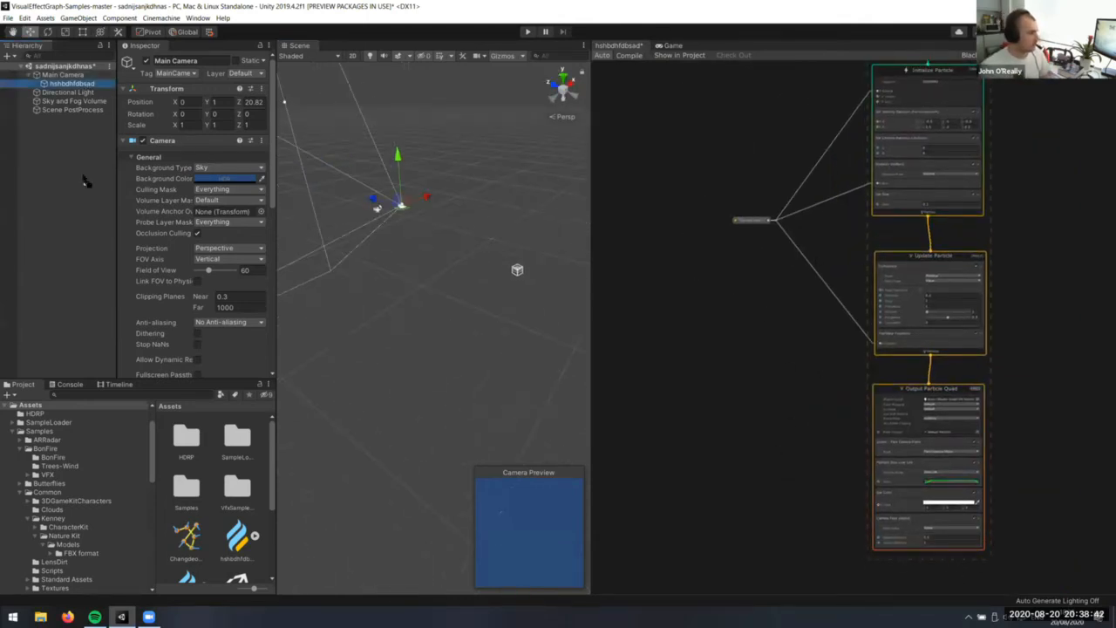
drag(85, 180, 87, 184)
right_drag(407, 295, 410, 258)
click(88, 240)
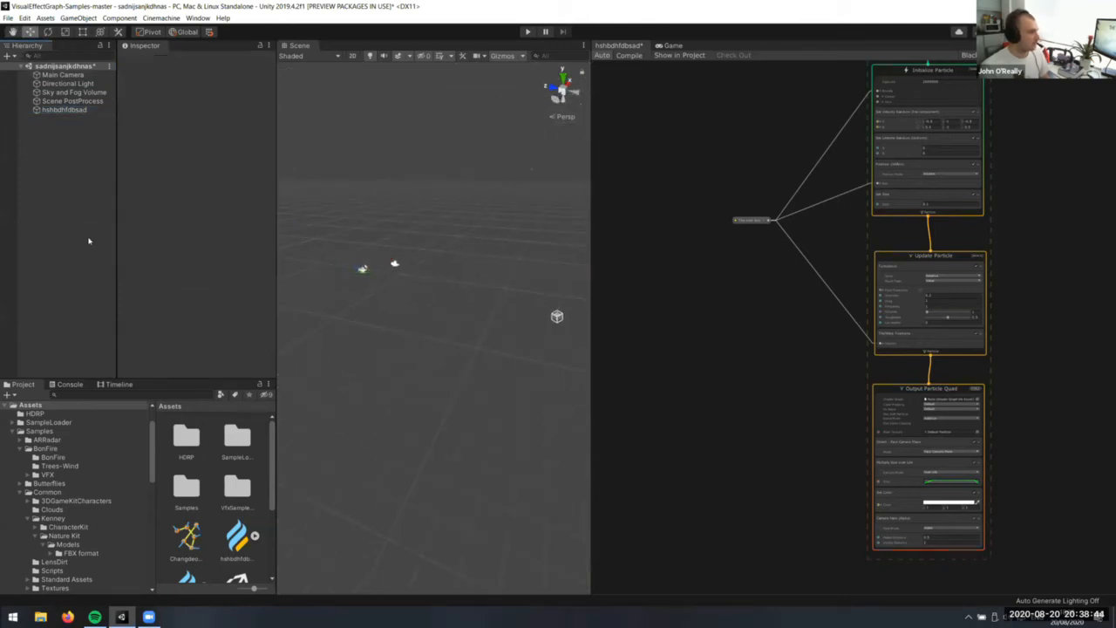
Add a 3D plane to the scene
right_click(82, 229)
mouse_move(140, 326)
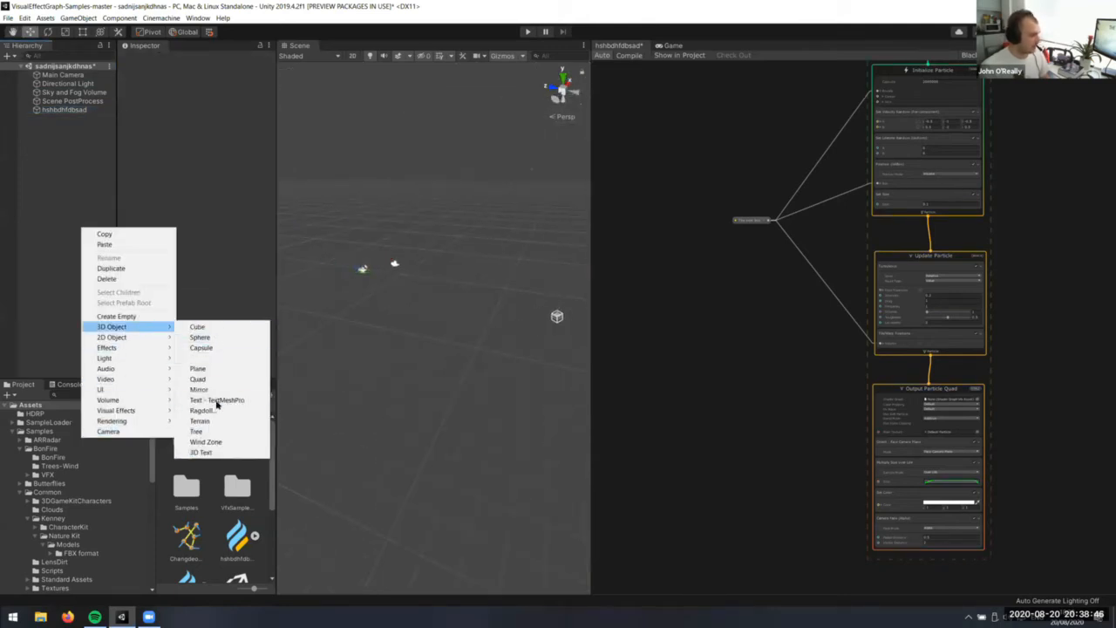
click(198, 368)
right_drag(506, 379, 270, 339)
click(63, 85)
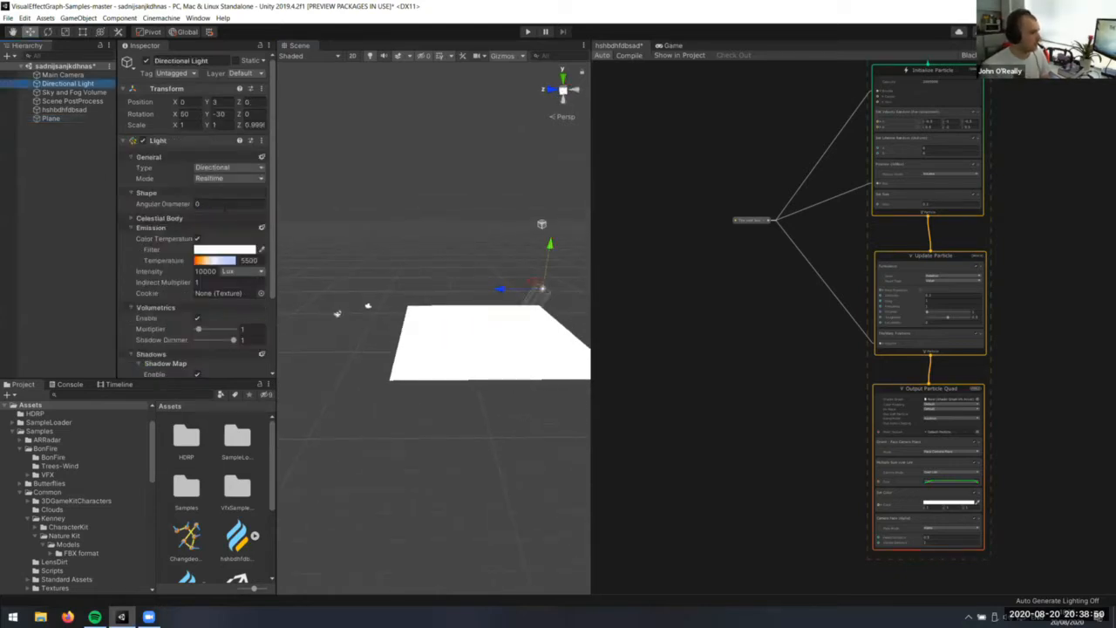
click(219, 250)
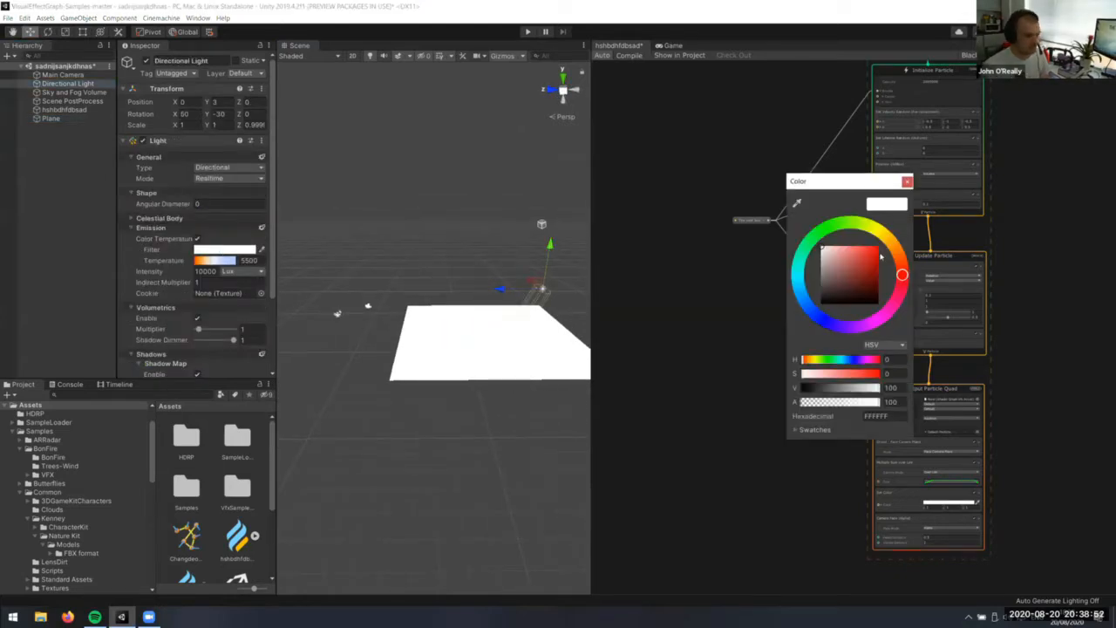
click(748, 205)
right_drag(292, 303, 317, 301)
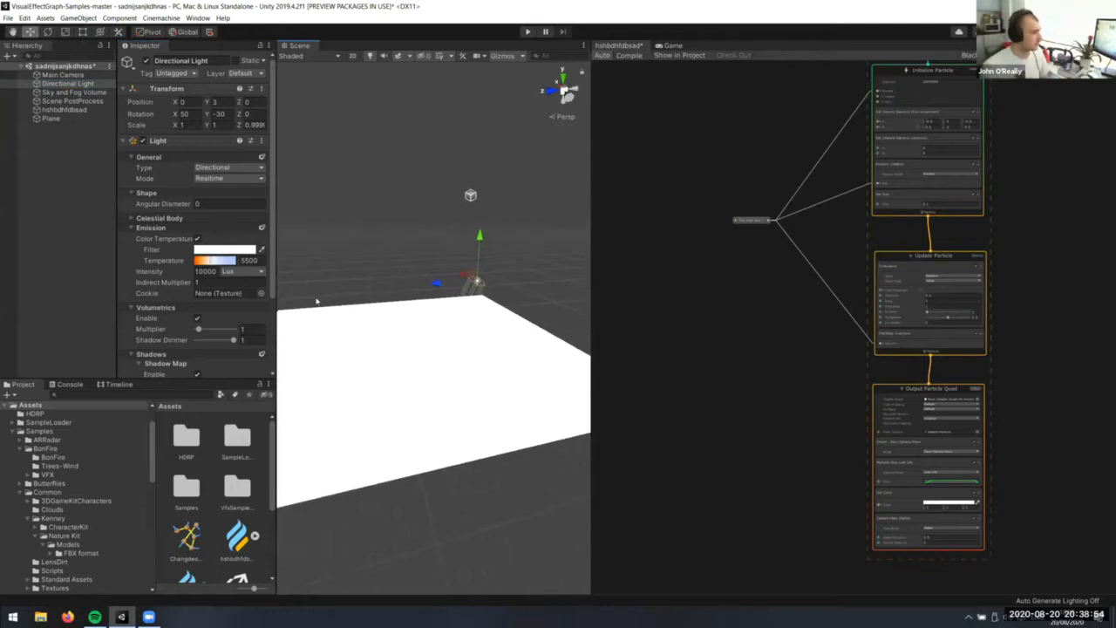
scroll(476, 371, down, 3)
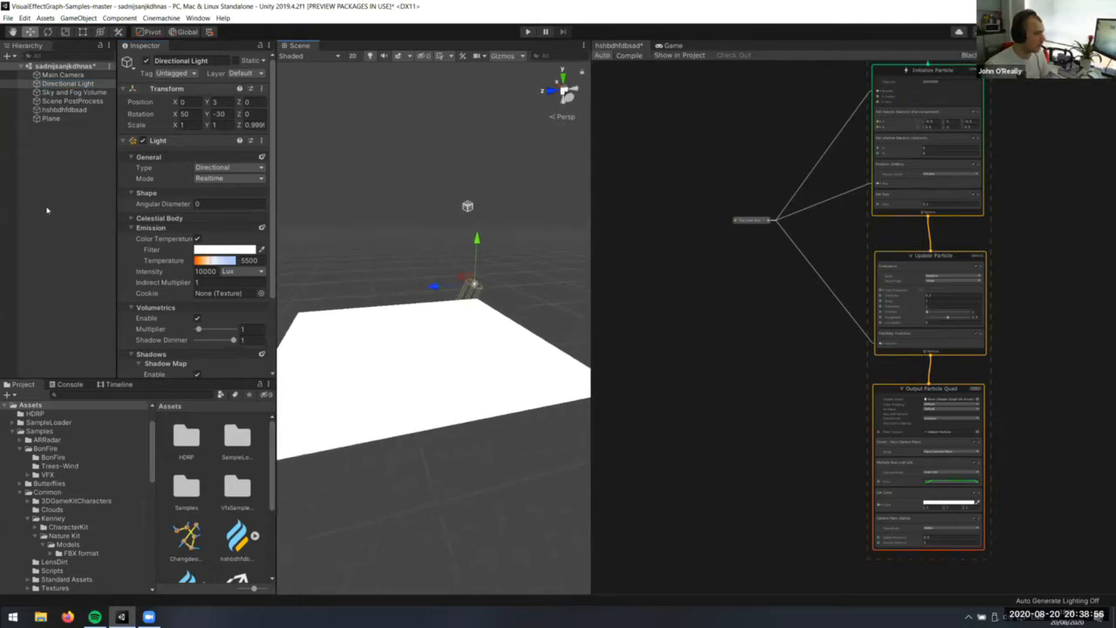
right_click(39, 147)
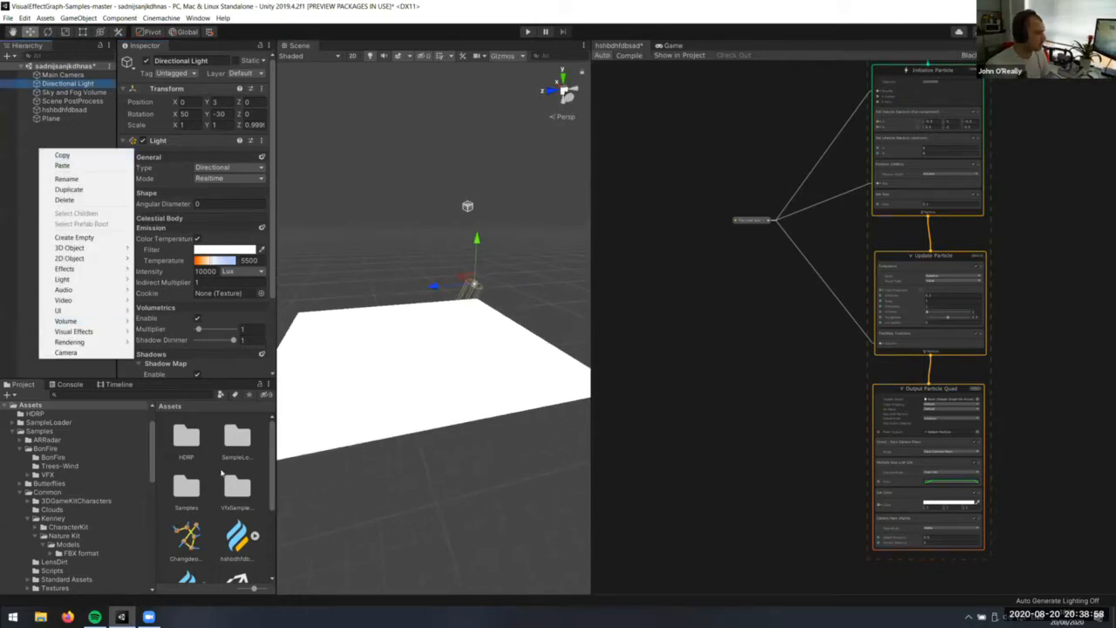
click(277, 489)
Create a material named sdasda in the Assets folder and select it
drag(365, 483, 353, 488)
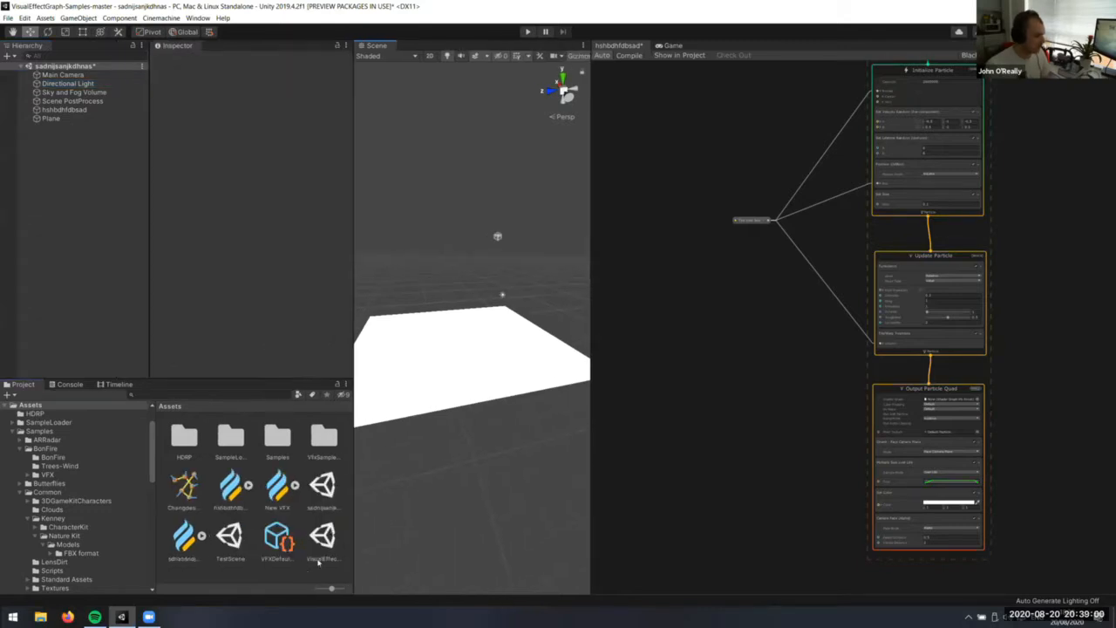
right_click(292, 575)
mouse_move(428, 340)
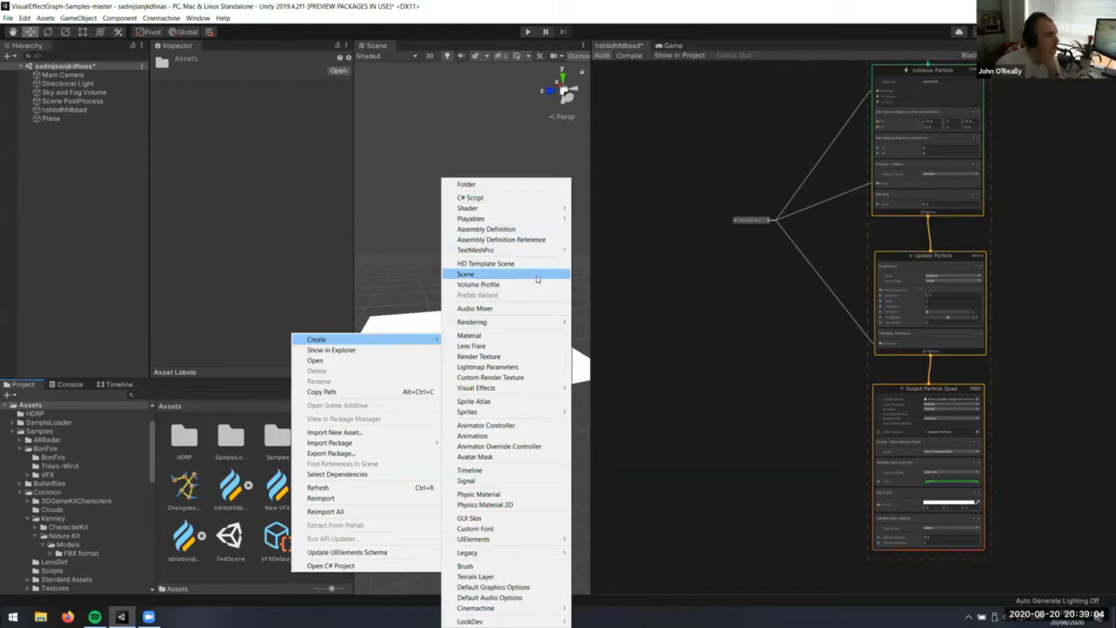
click(519, 336)
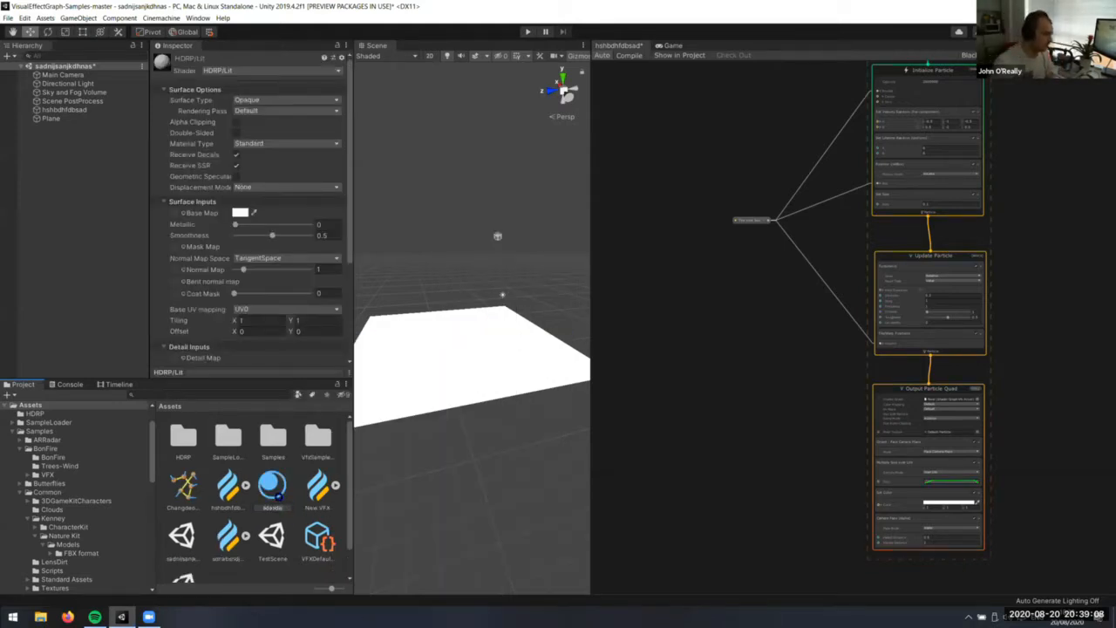
key(Return)
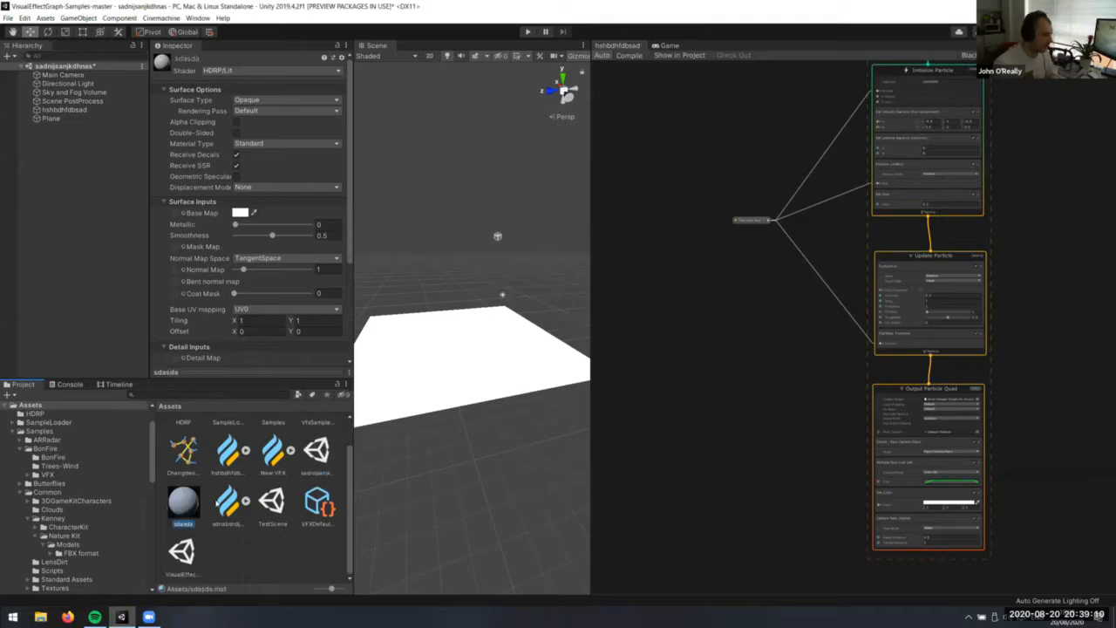
right_drag(520, 358, 492, 354)
key(w)
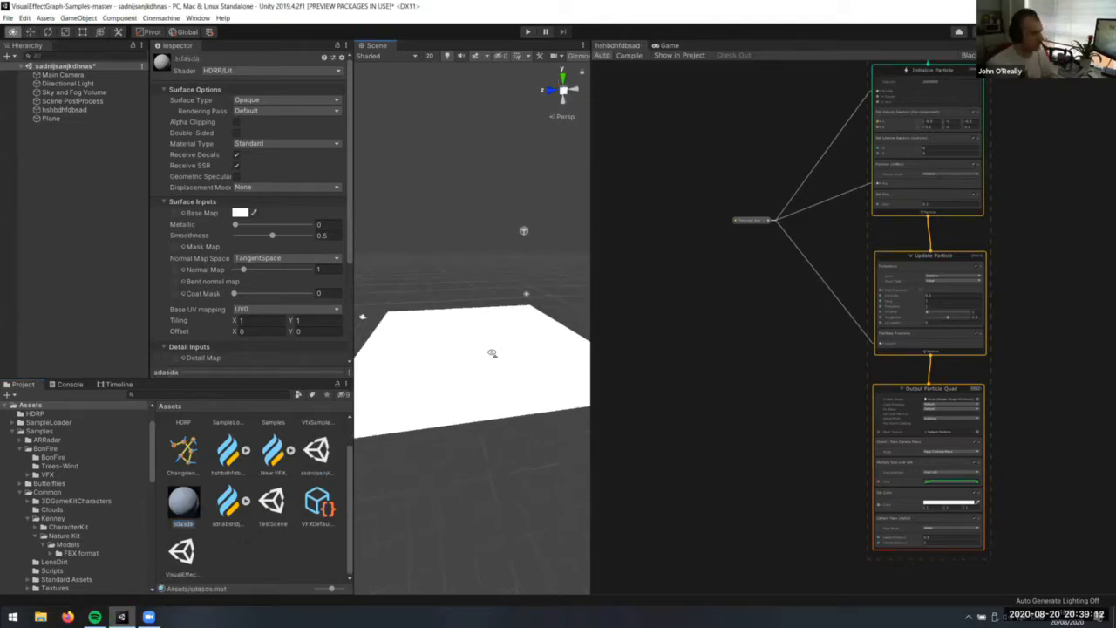
click(488, 356)
click(182, 502)
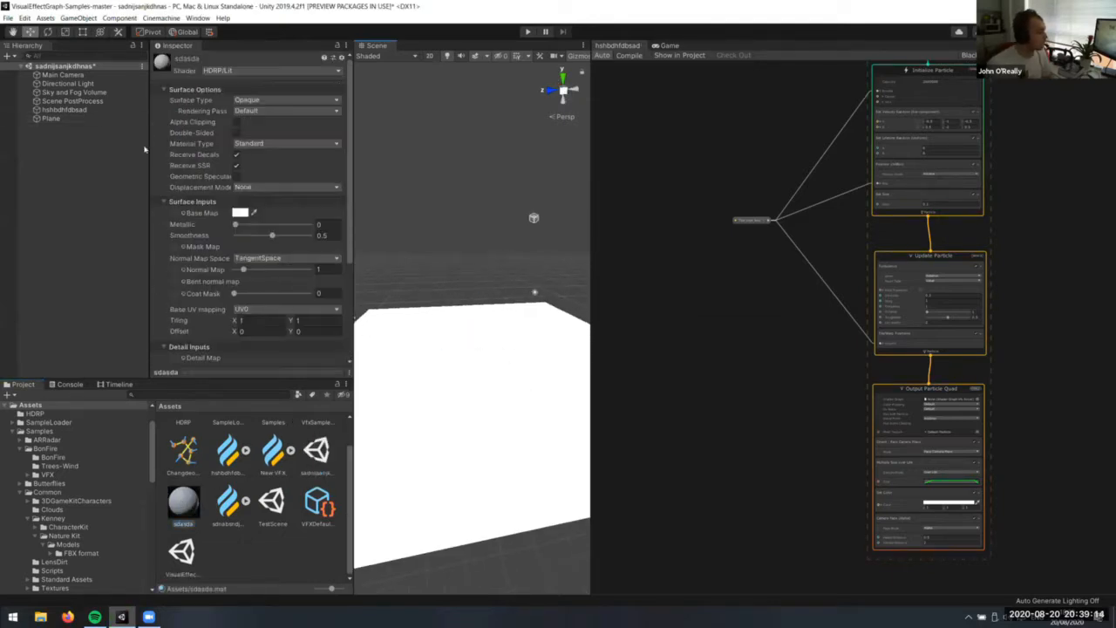
Turn the Directional Light off and back on to check how it lights the plane
click(114, 83)
click(179, 61)
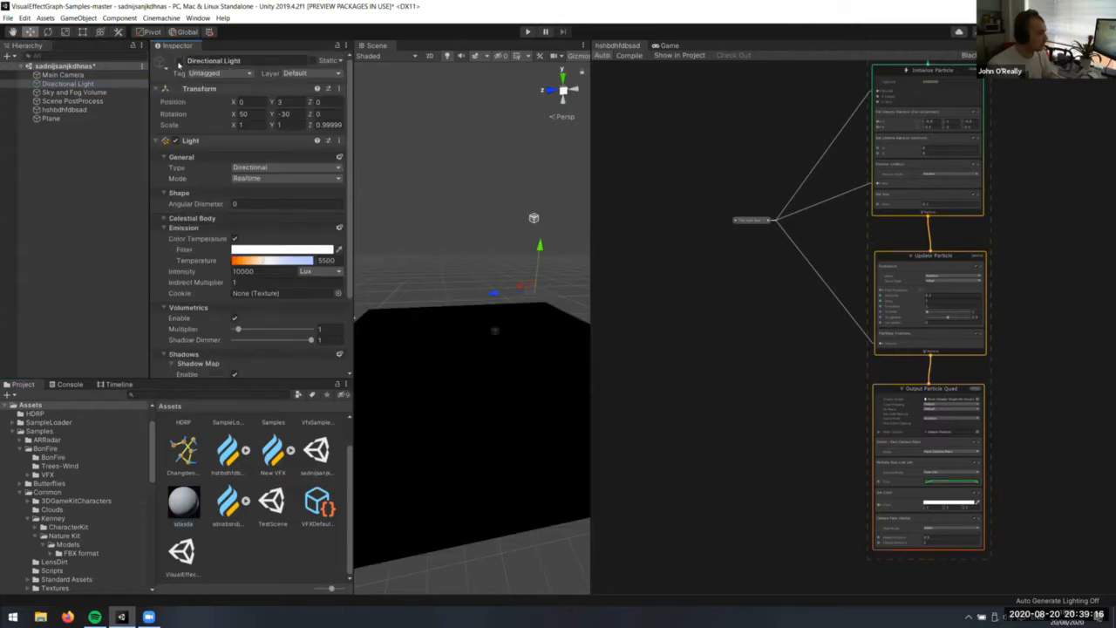
click(179, 61)
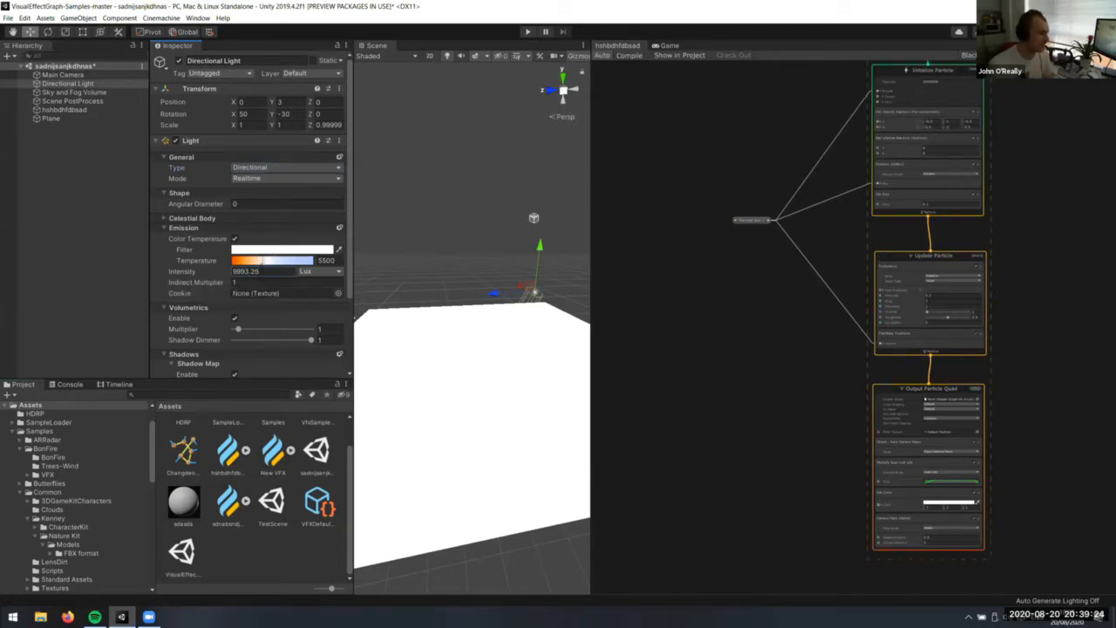
Set the Directional Light's intensity to 49 Lux
text(40)
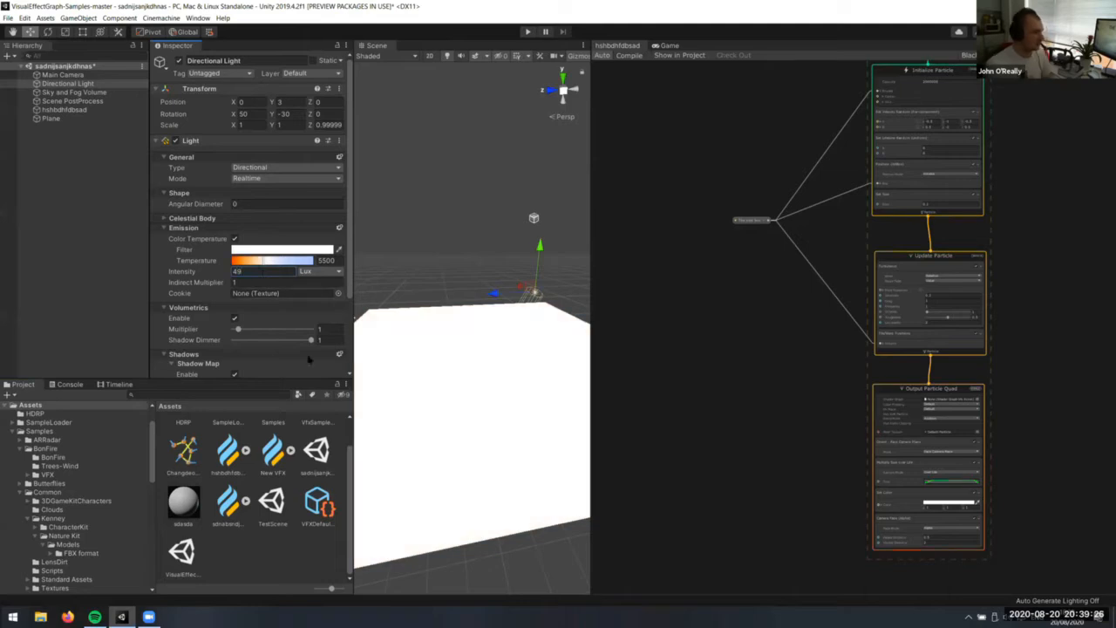
Change the Base Map colour of the sdasda material from white to grey
click(183, 504)
click(238, 213)
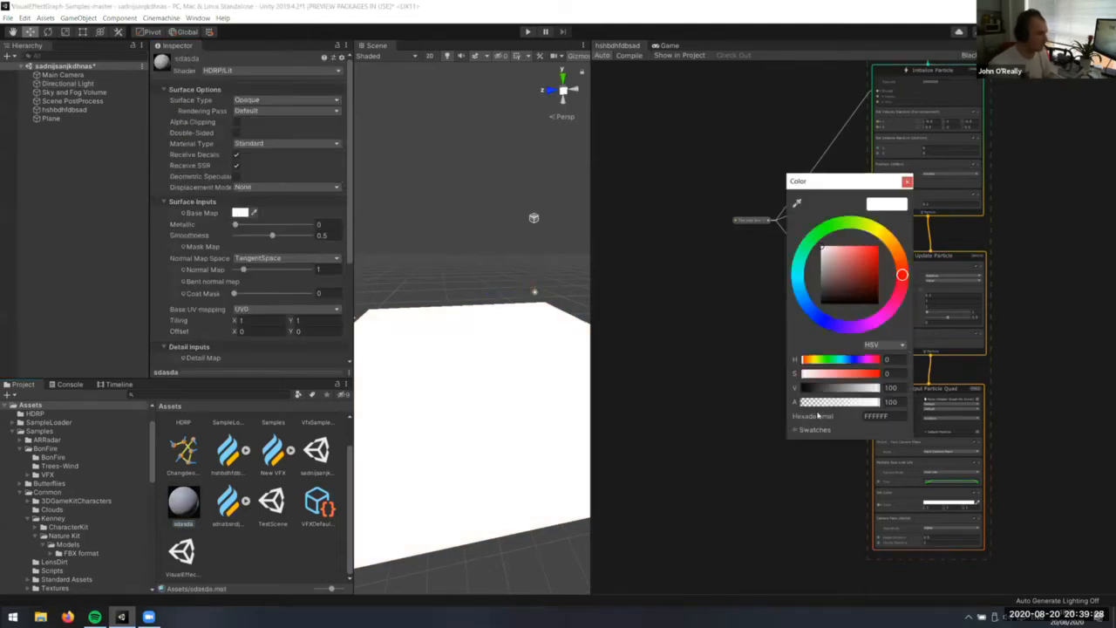
drag(830, 271, 831, 257)
click(908, 182)
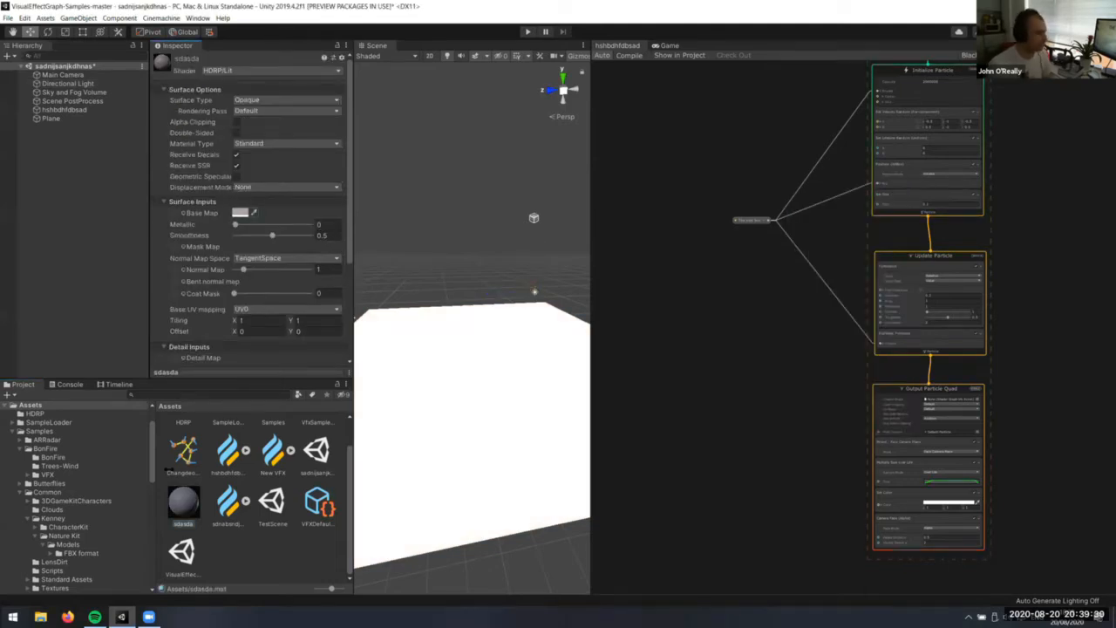
Select the plane in the scene and widen the Scene view to show more of its surface
right_drag(441, 403, 584, 429)
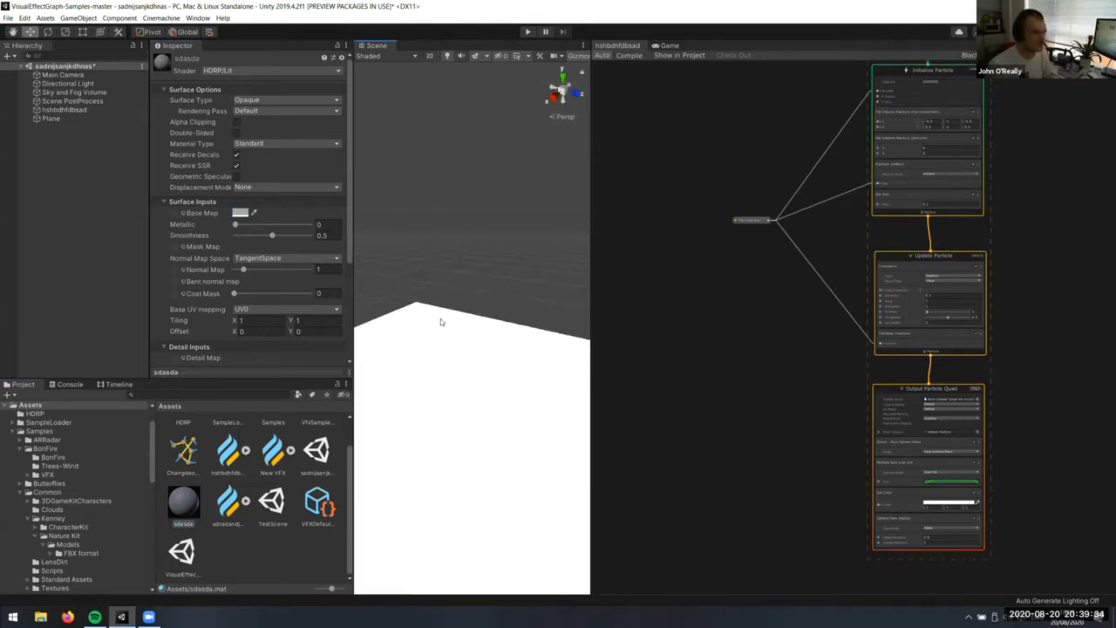
right_drag(441, 319, 457, 358)
click(462, 366)
scroll(477, 393, down, 3)
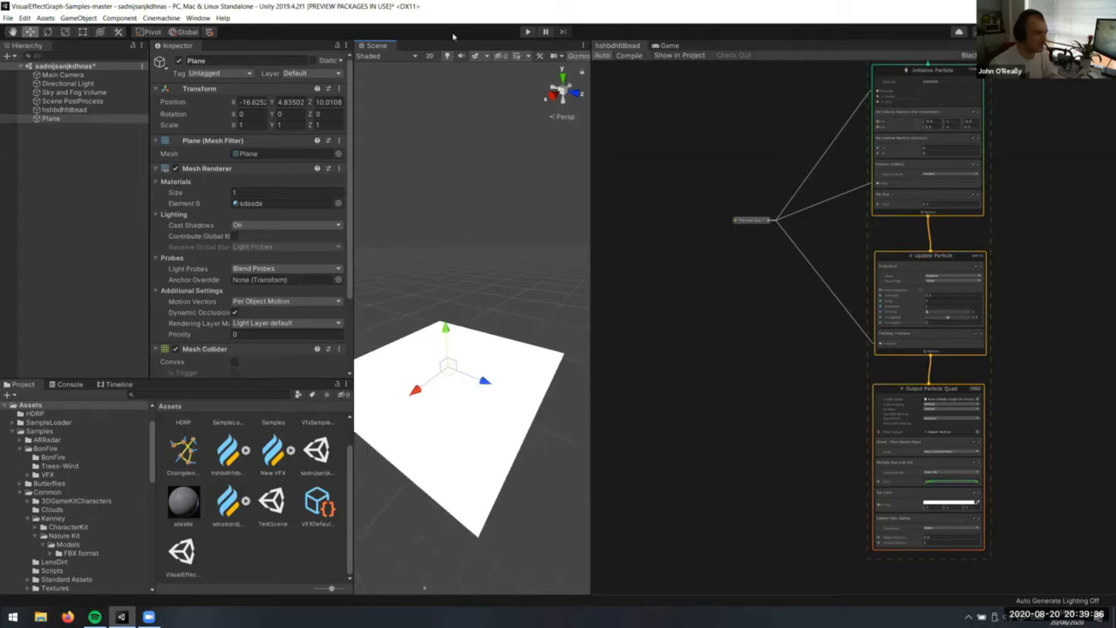
scroll(512, 371, up, 3)
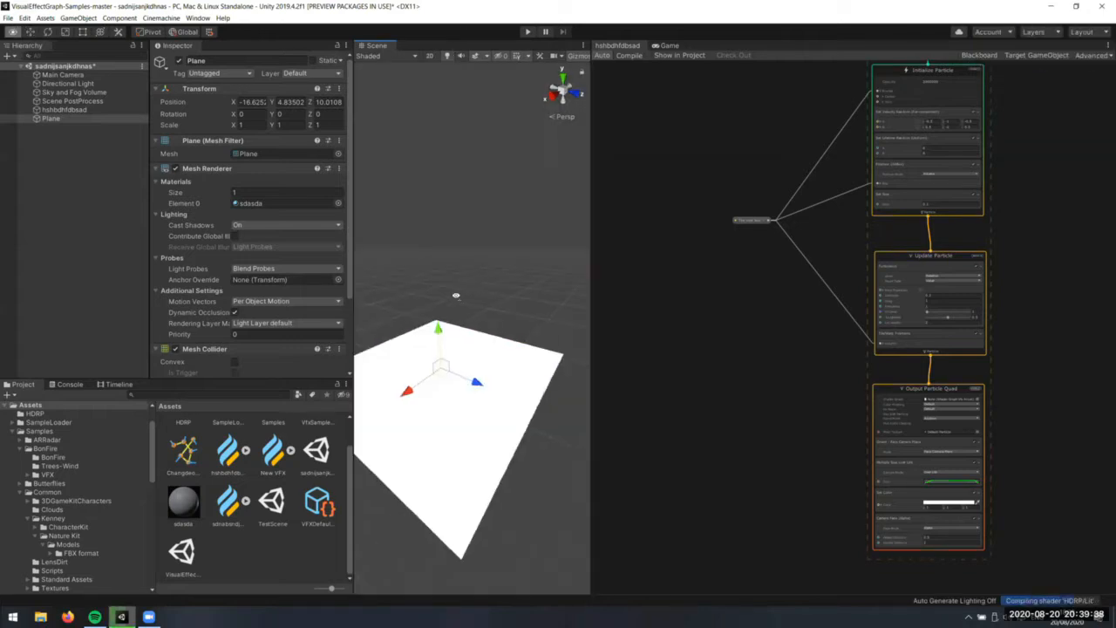
drag(589, 348, 683, 367)
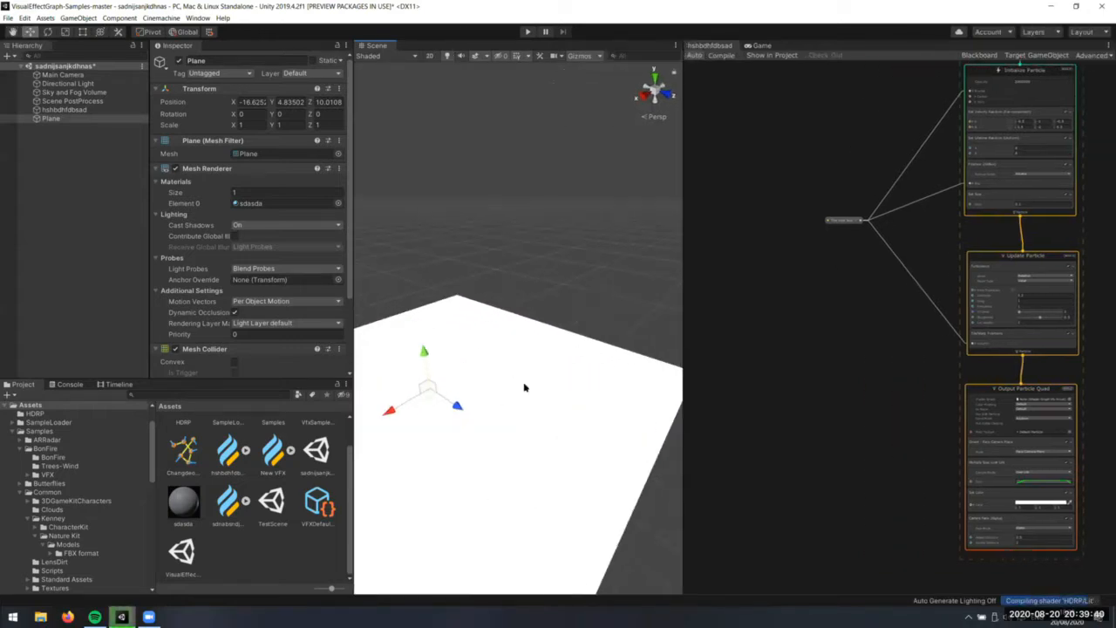
Set the Directional Light's intensity to 10 lux and turn off its color temperature
click(68, 83)
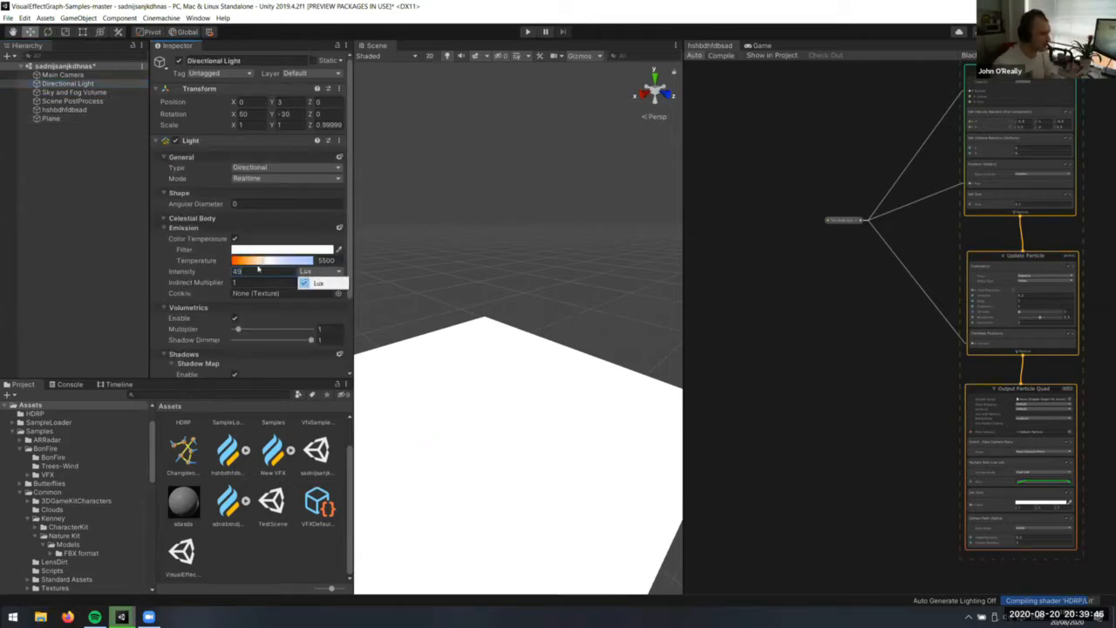
click(258, 270)
text(1)
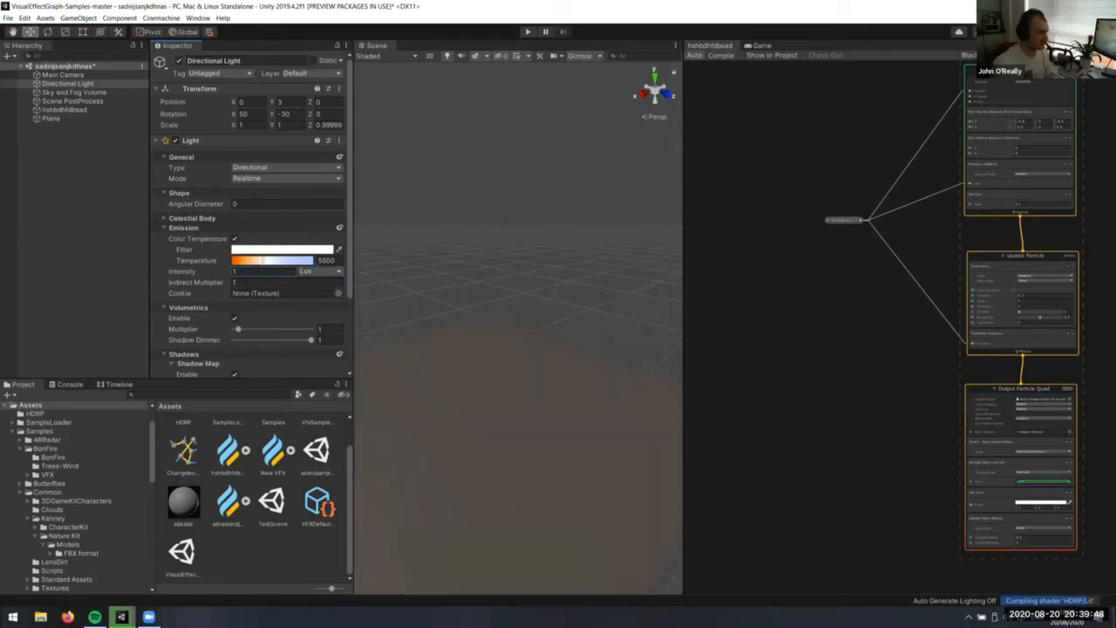
text(20)
key(BackSpace)
key(BackSpace)
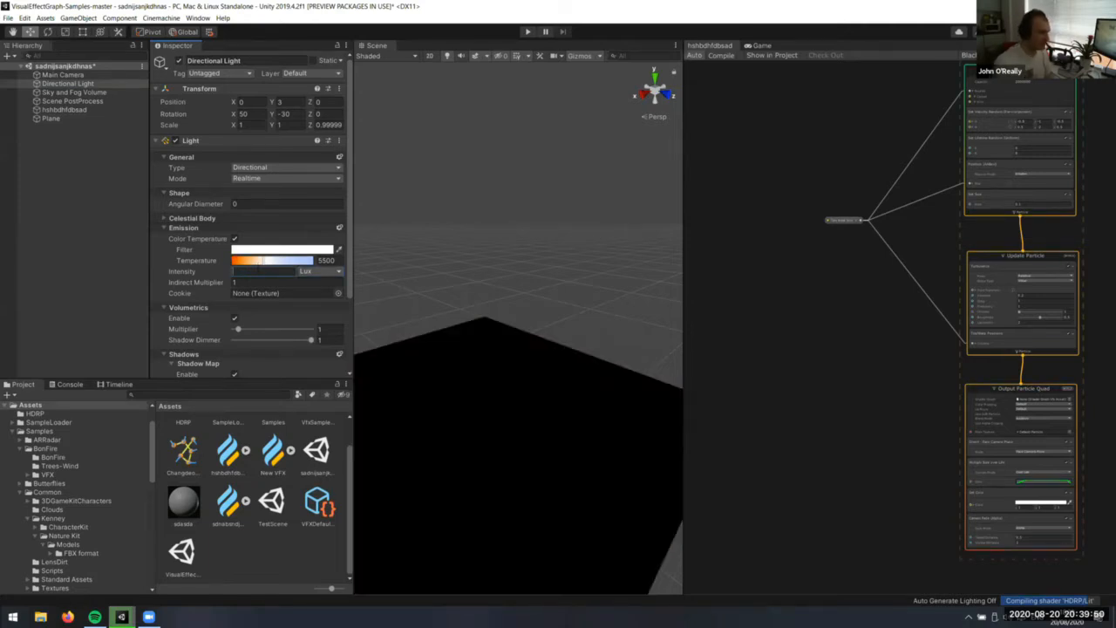
text(3)
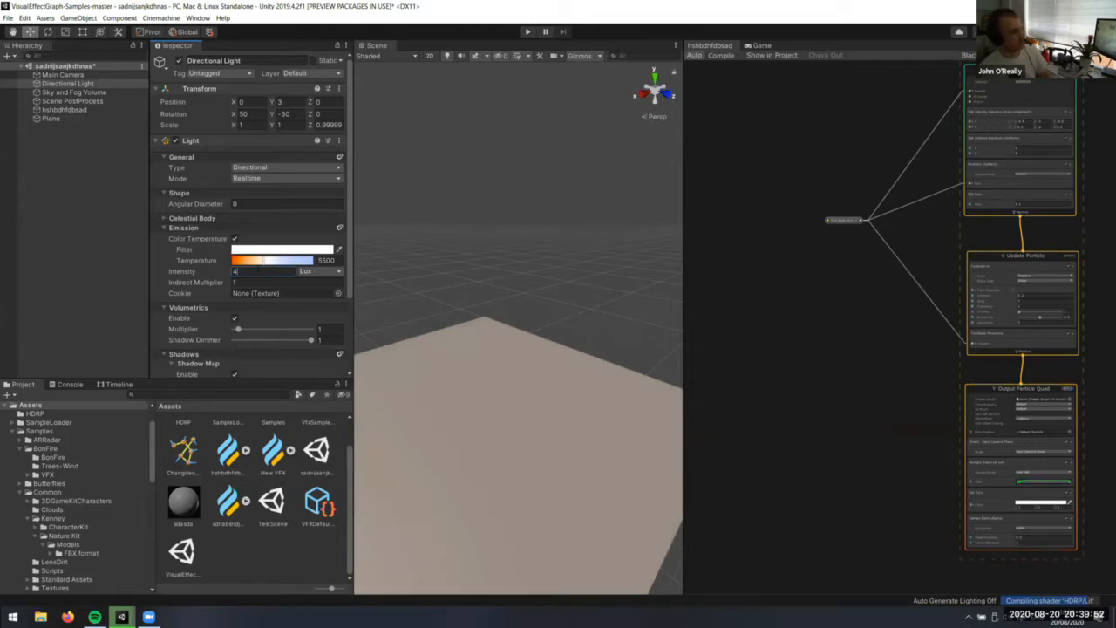
key(BackSpace)
text(10)
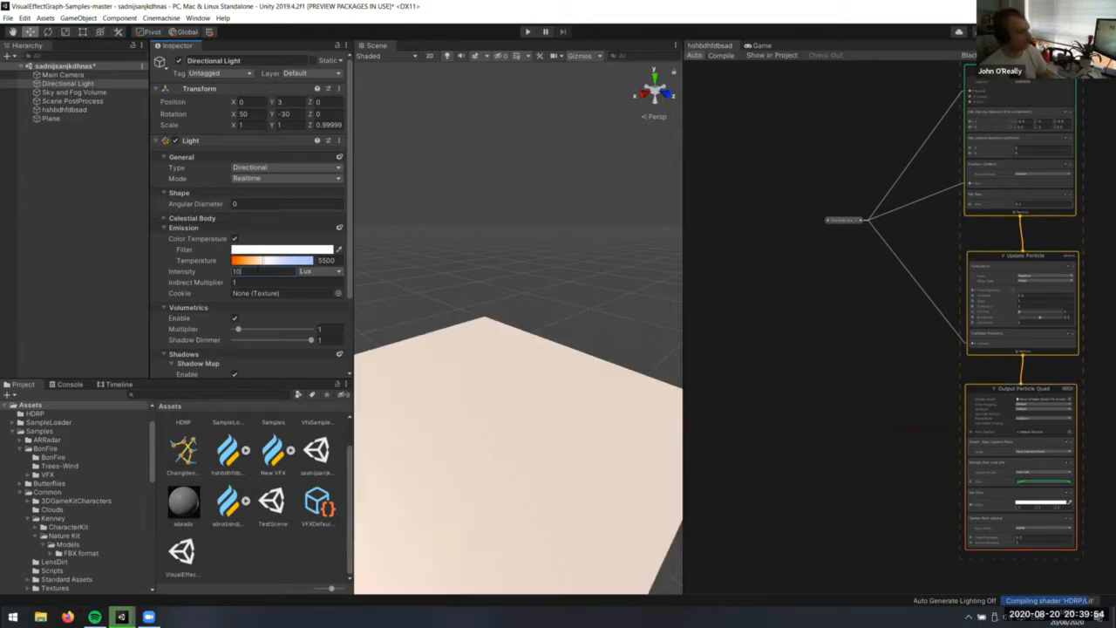
click(233, 238)
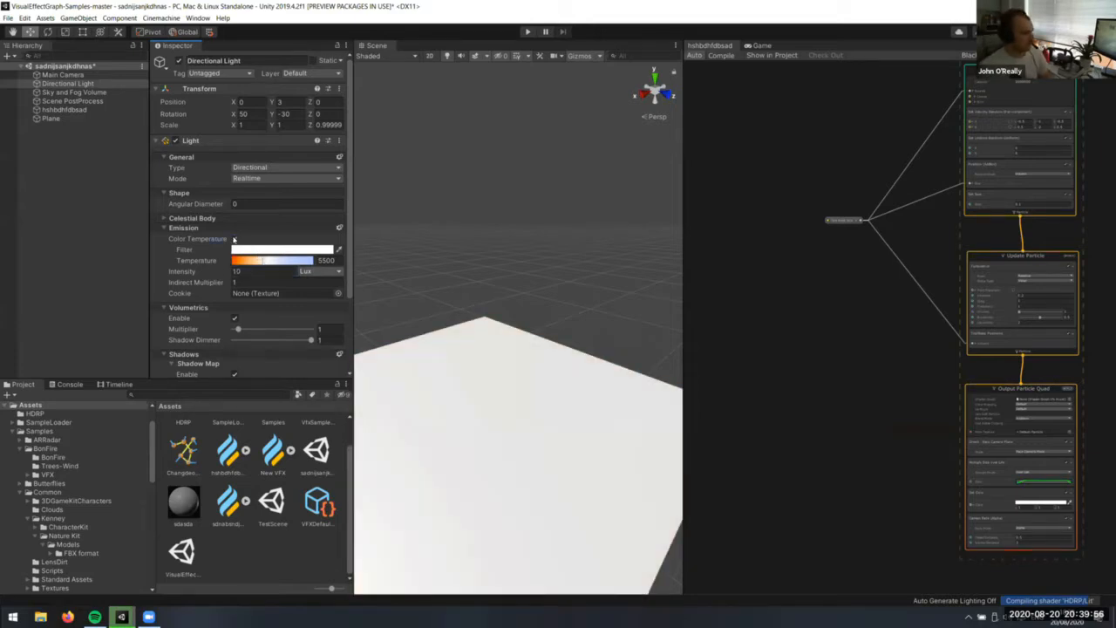
right_drag(491, 331, 463, 353)
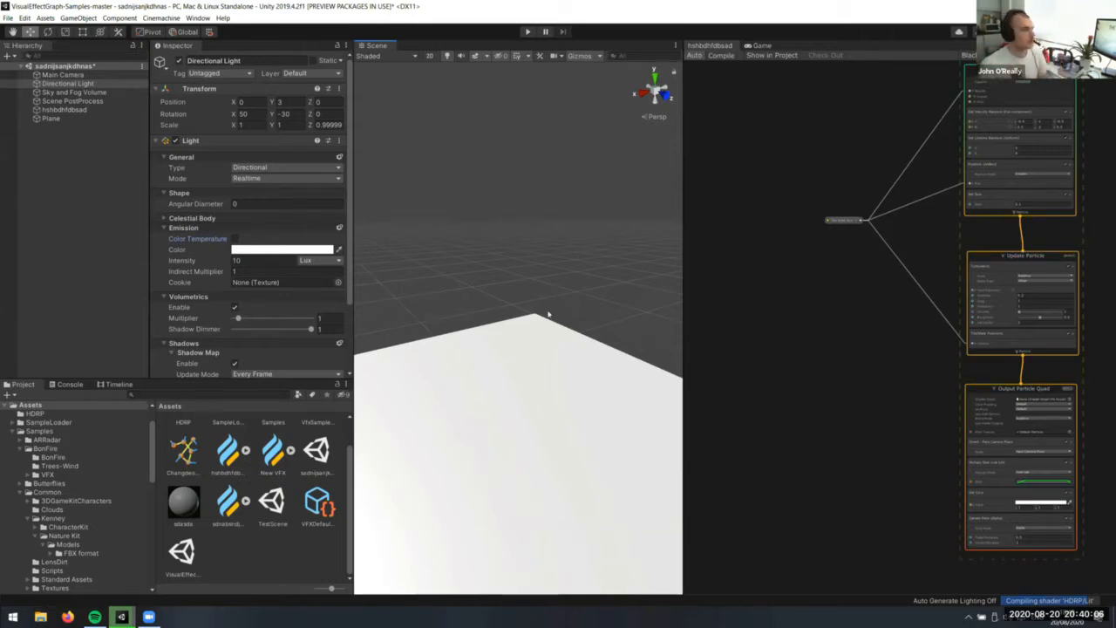
click(70, 94)
click(71, 110)
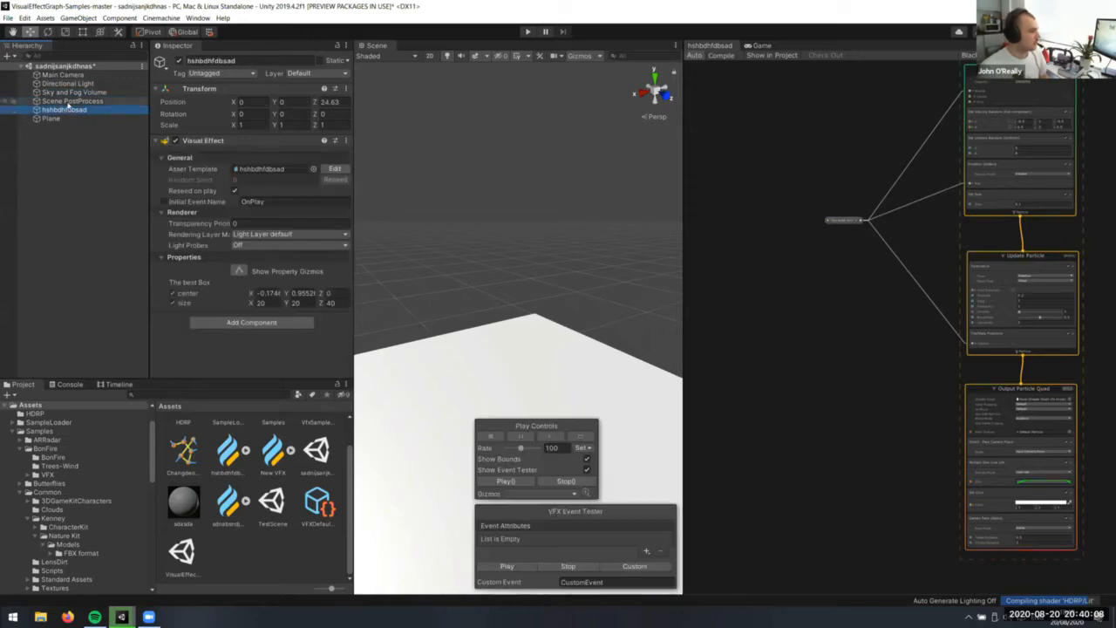
click(70, 102)
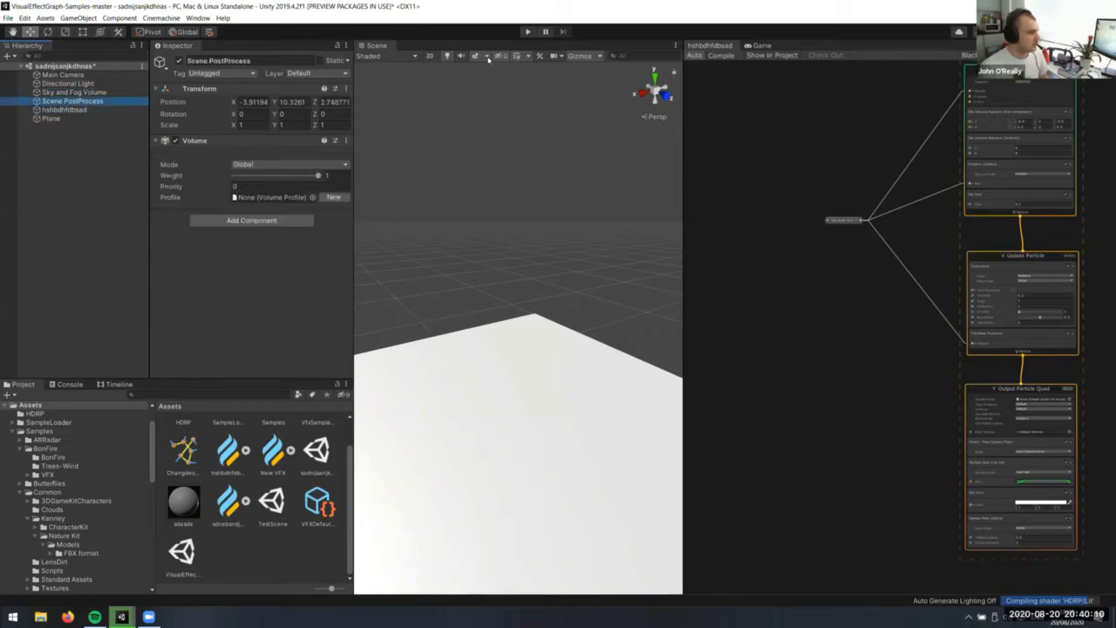
click(487, 58)
right_drag(553, 366, 567, 296)
click(113, 118)
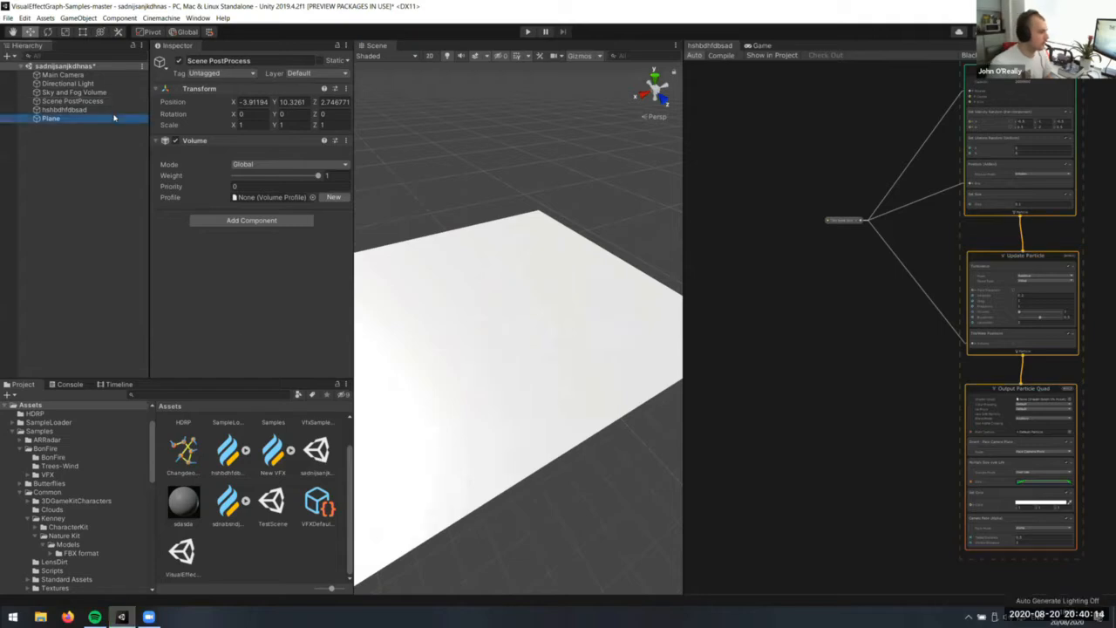
Lower the Directional Light's intensity to 4 lux
click(92, 83)
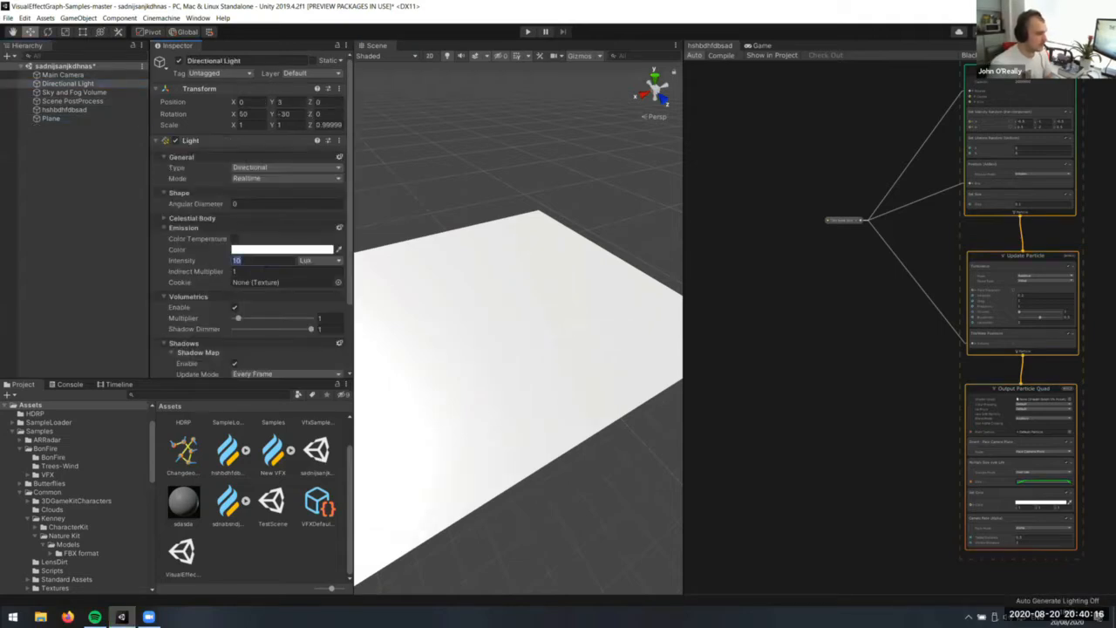
text(4)
right_drag(511, 261, 471, 244)
right_drag(546, 190, 510, 174)
Move the visual effect object horizontally to about X -9.05, Z 6.56
click(48, 110)
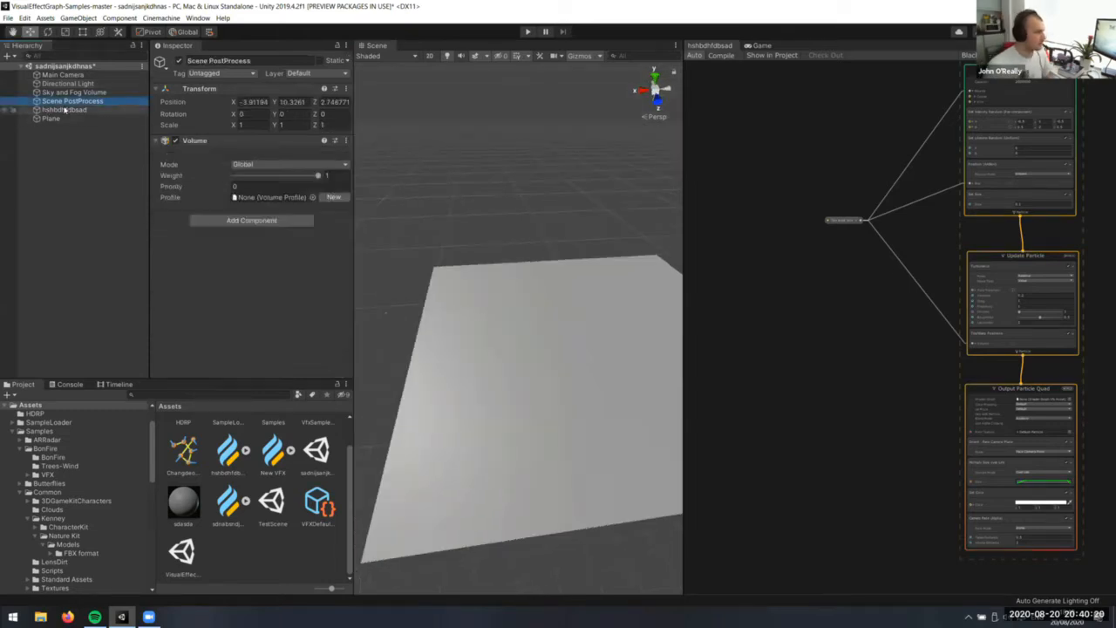
key(f)
right_drag(284, 226, 287, 227)
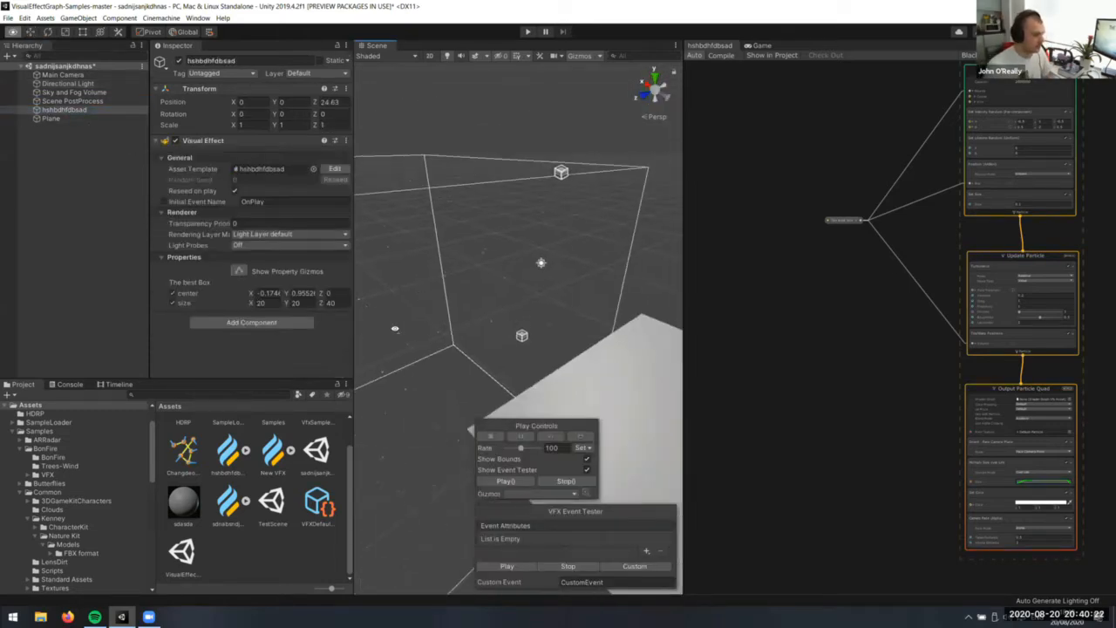
right_drag(458, 326, 380, 355)
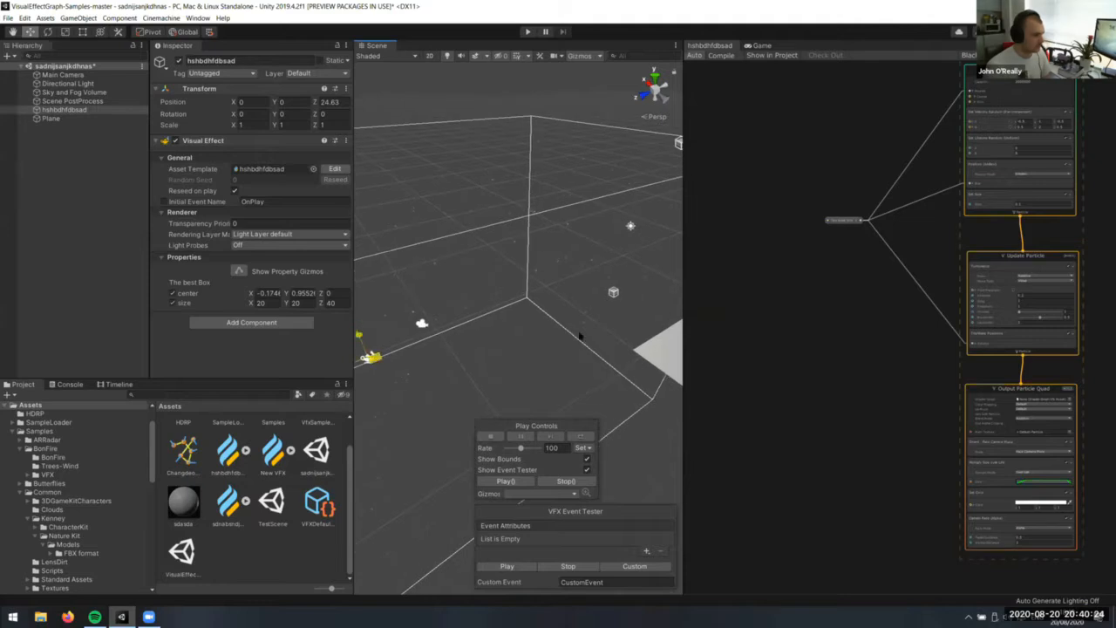
drag(380, 355, 663, 328)
Reset the transforms of the Plane and the visual effect object so both sit at the origin
click(50, 118)
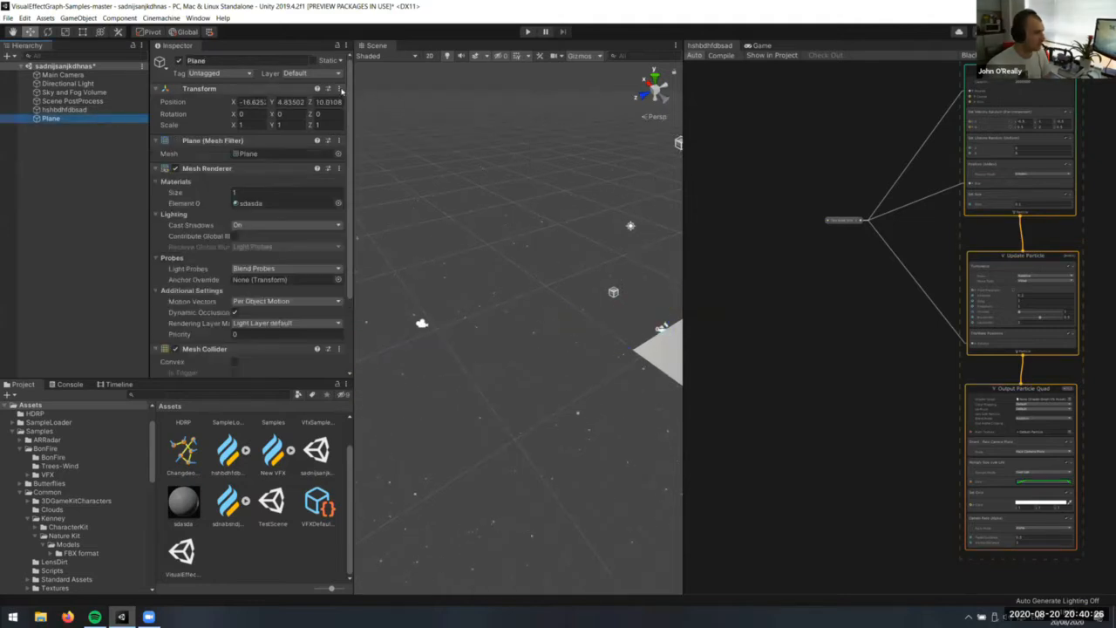
click(340, 90)
click(356, 99)
click(93, 111)
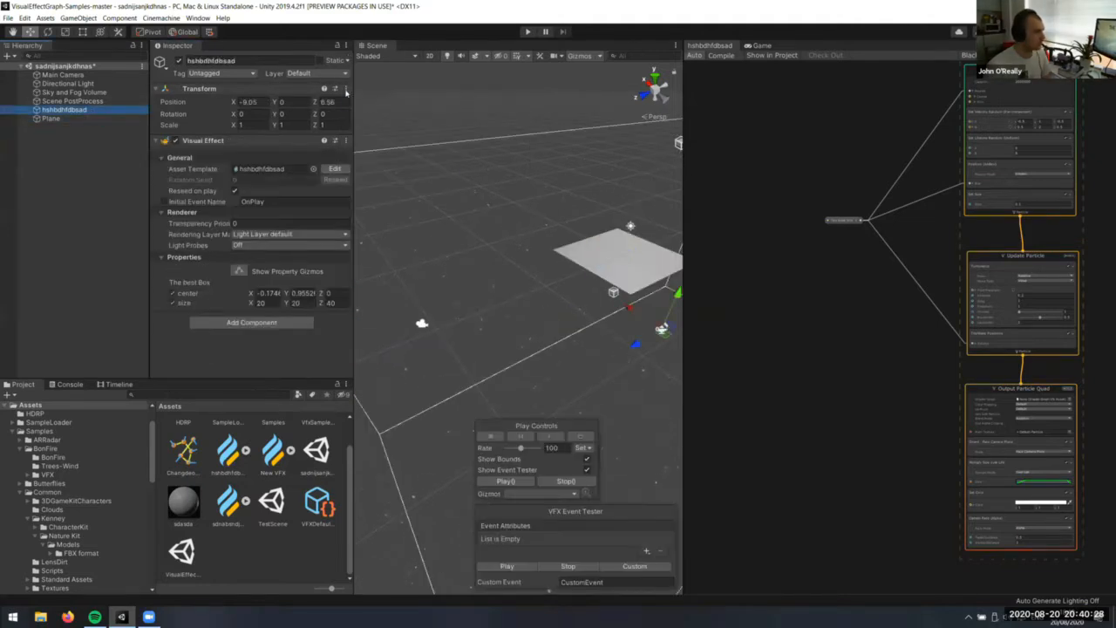
click(346, 90)
click(358, 99)
right_drag(453, 288, 421, 162)
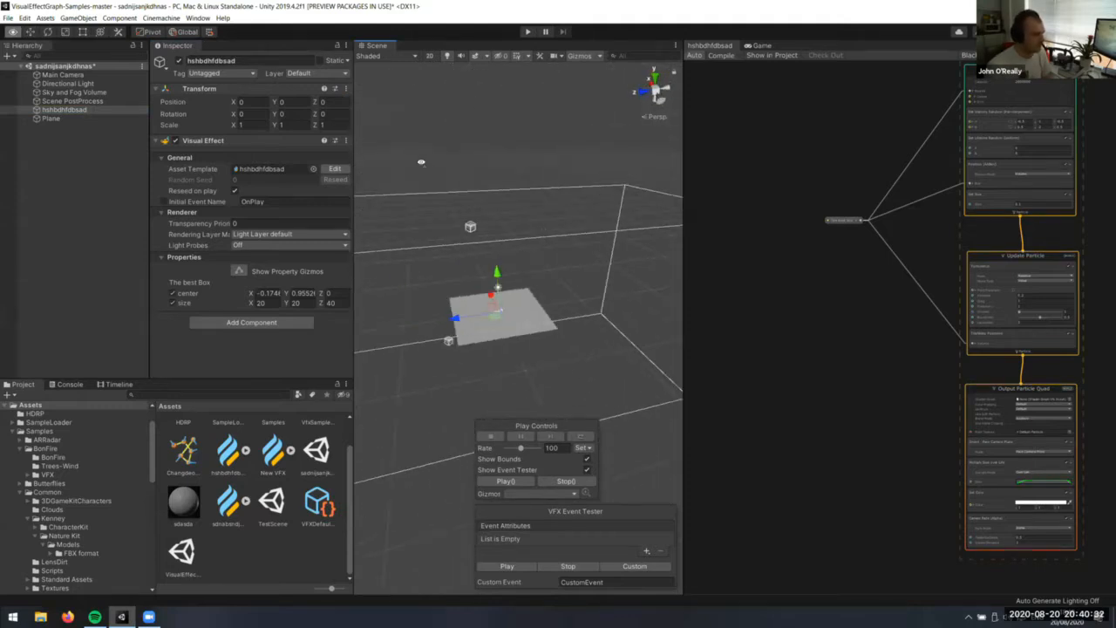
Set the random initial velocity to A (-0.2, -5, -0.2) and B (0.2, -5, -0.2), and compile the graph
scroll(421, 162, up, 5)
scroll(1003, 218, up, 2)
middle_drag(1029, 175, 1009, 310)
scroll(1009, 310, up, 3)
click(999, 241)
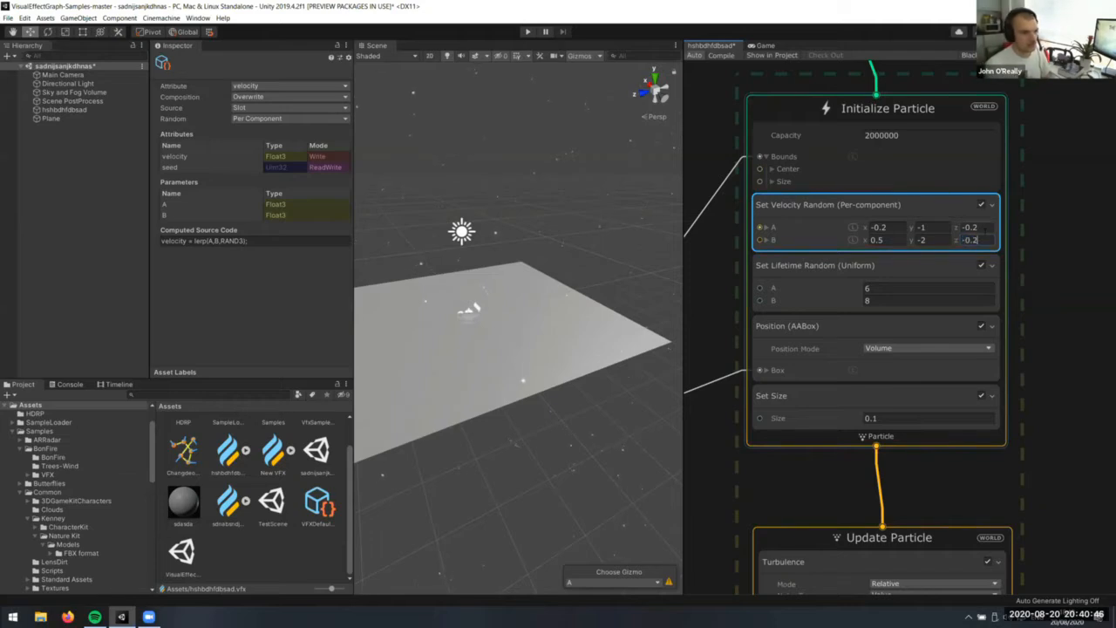
click(877, 239)
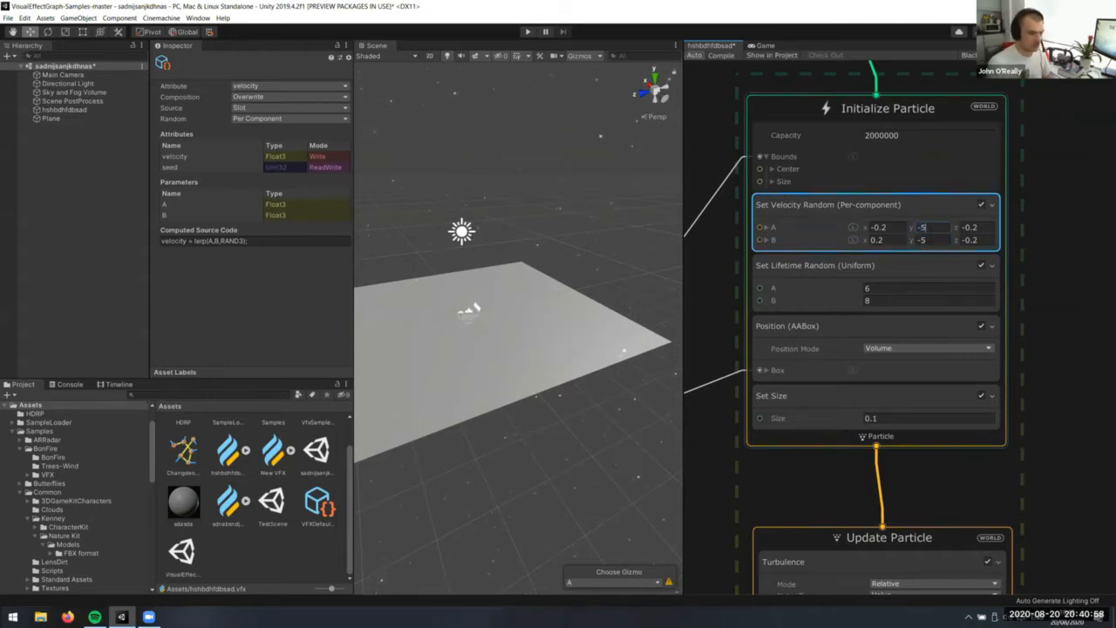
click(726, 58)
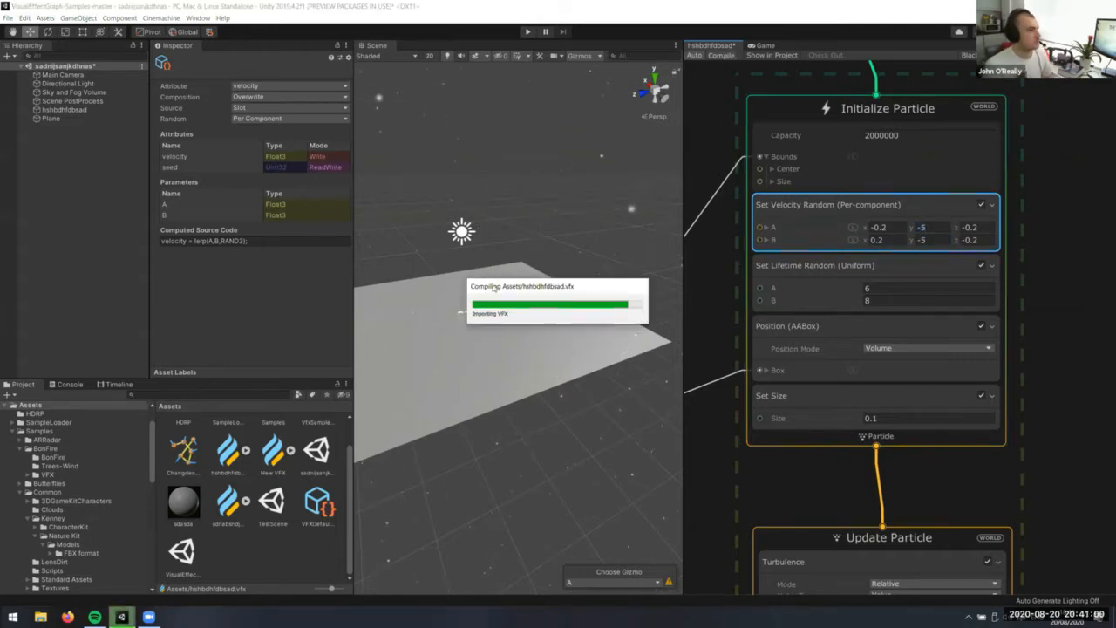
right_drag(516, 288, 610, 288)
key(w)
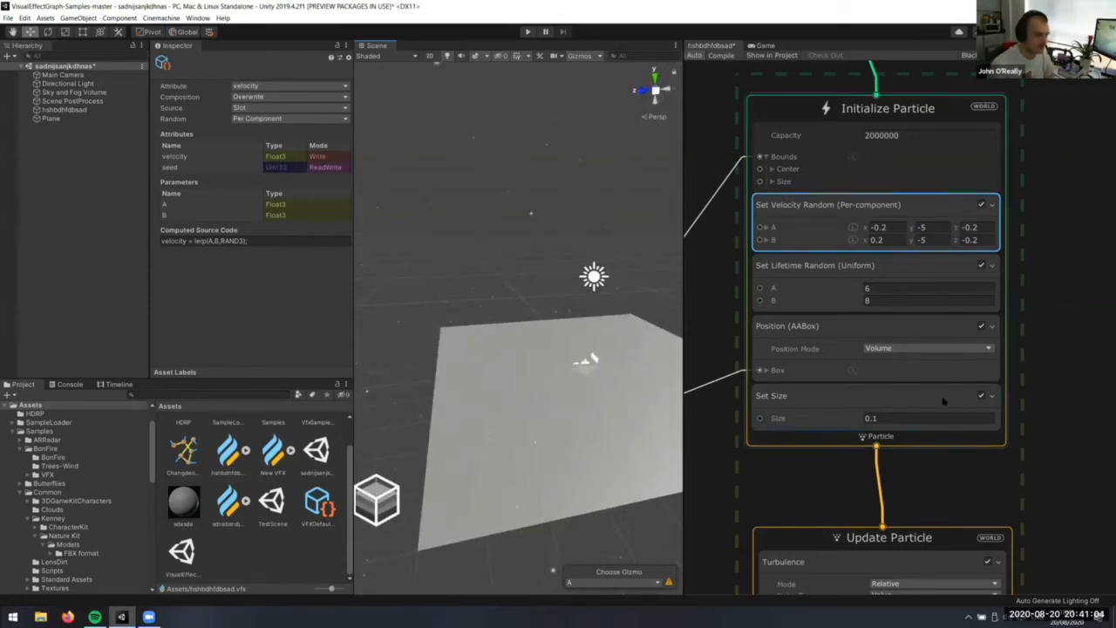
Delete the Turbulence block from the Update Particle context
middle_drag(872, 366, 841, 200)
click(956, 399)
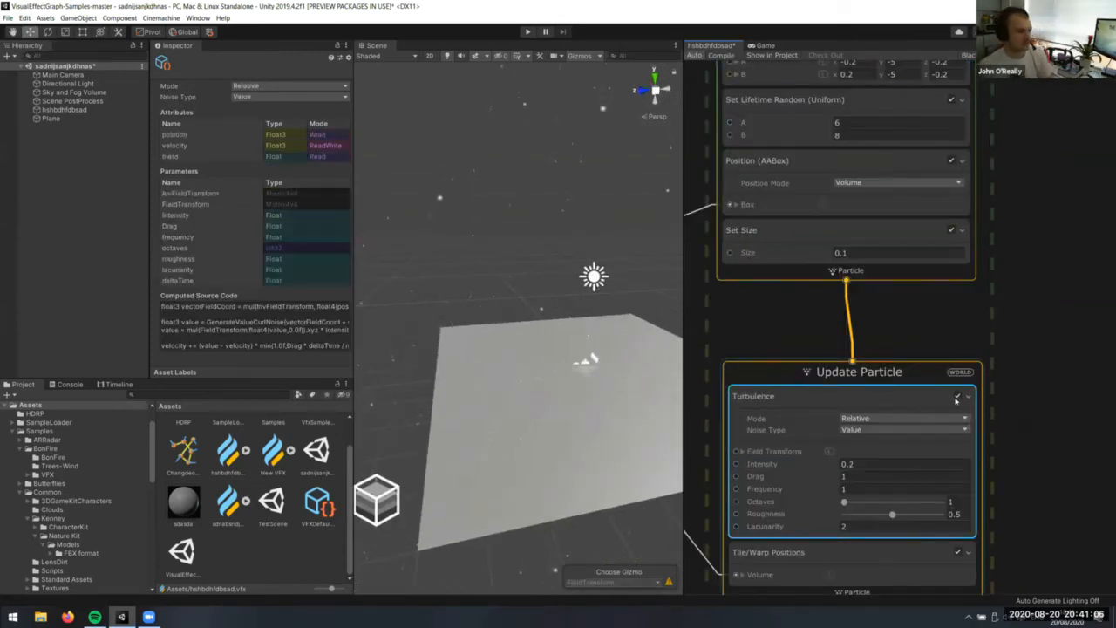
key(Delete)
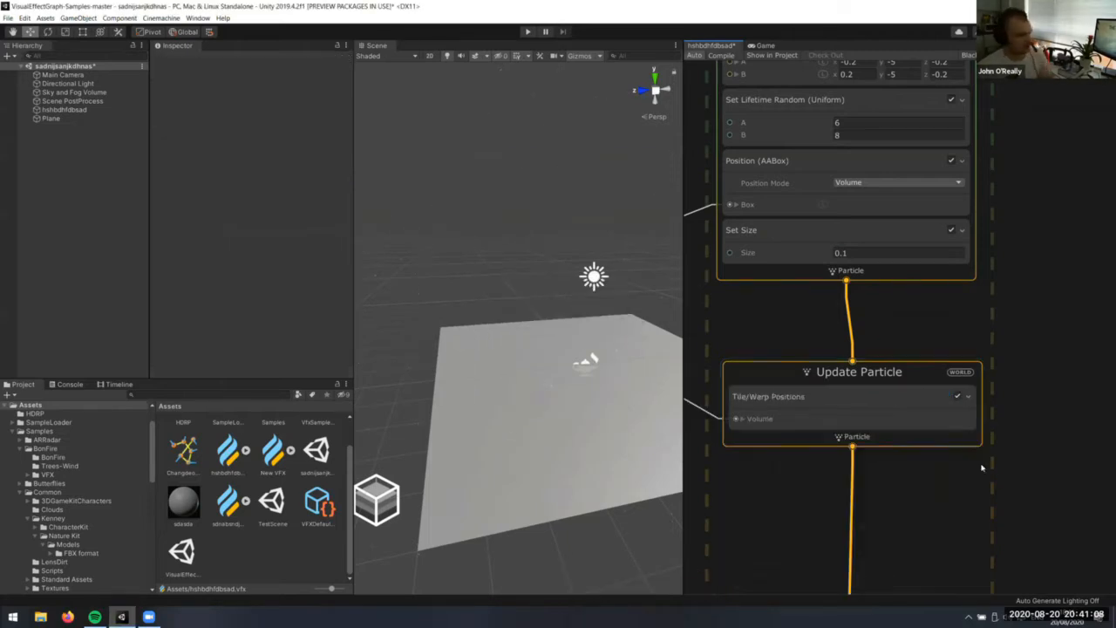
scroll(610, 320, up, 5)
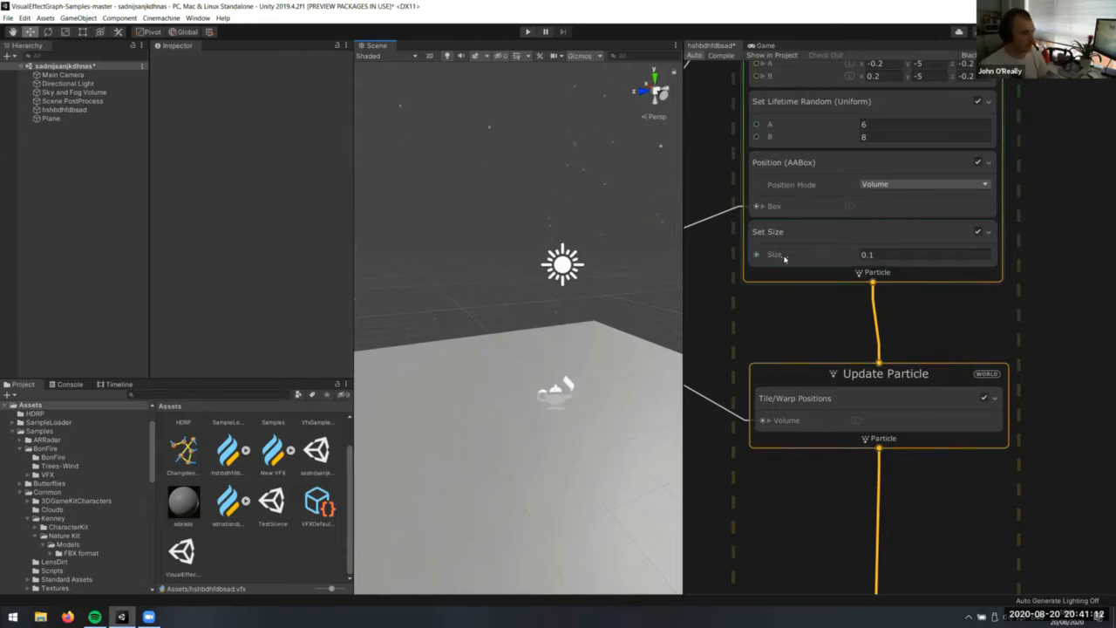
Set the Y component of velocity B to -7 in Initialize Particle and widen the Scene view
middle_drag(738, 329, 775, 458)
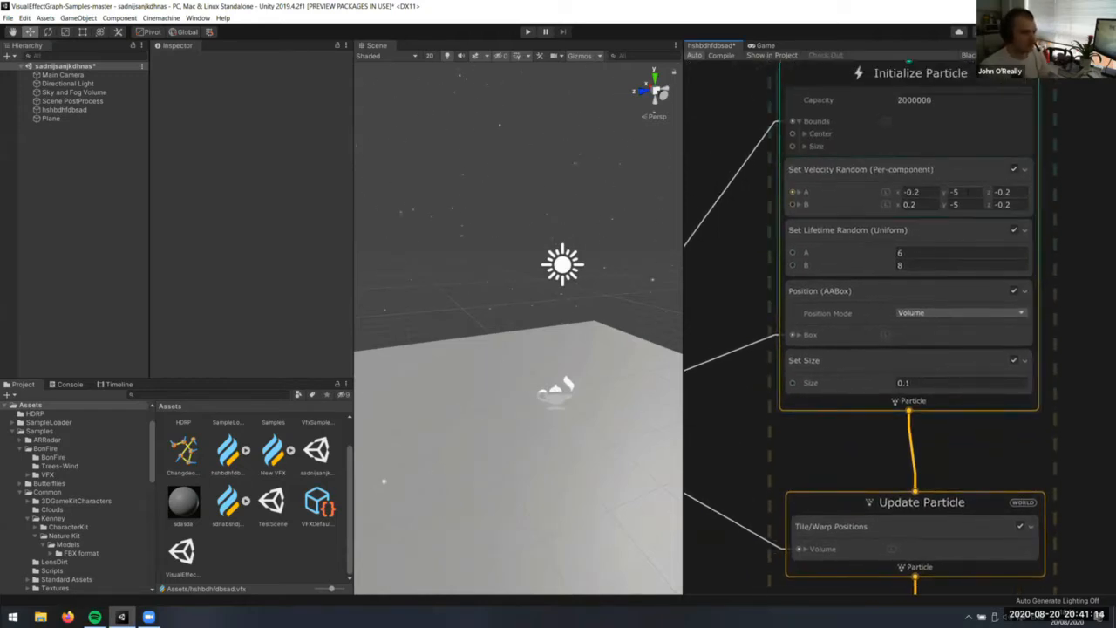
click(954, 191)
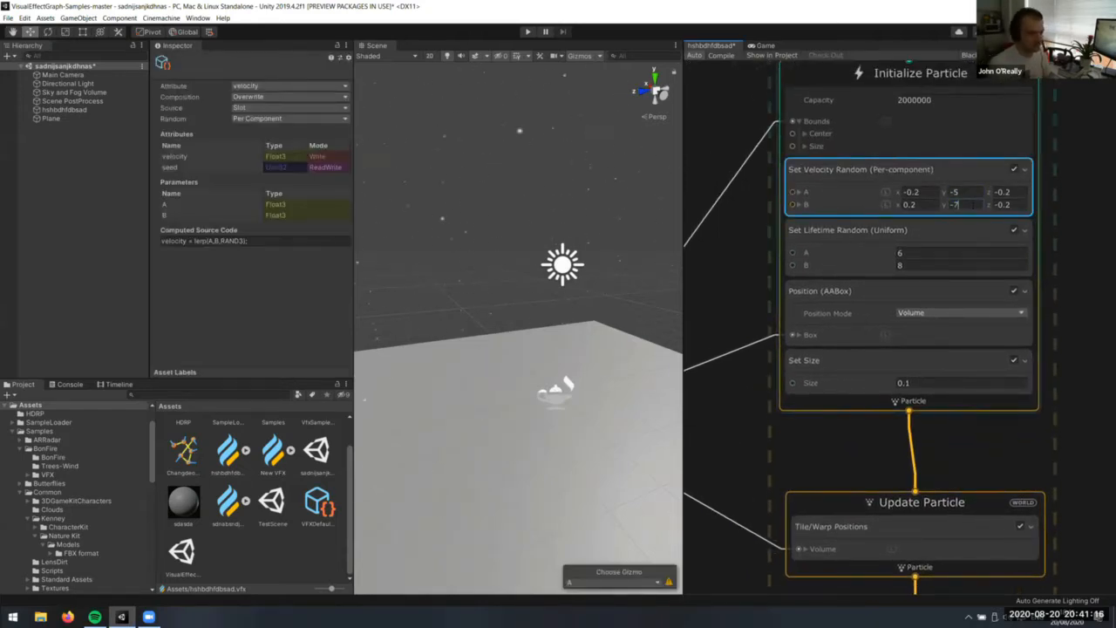
mouse_move(609, 270)
right_down()
mouse_move(614, 296)
mouse_move(620, 286)
right_up()
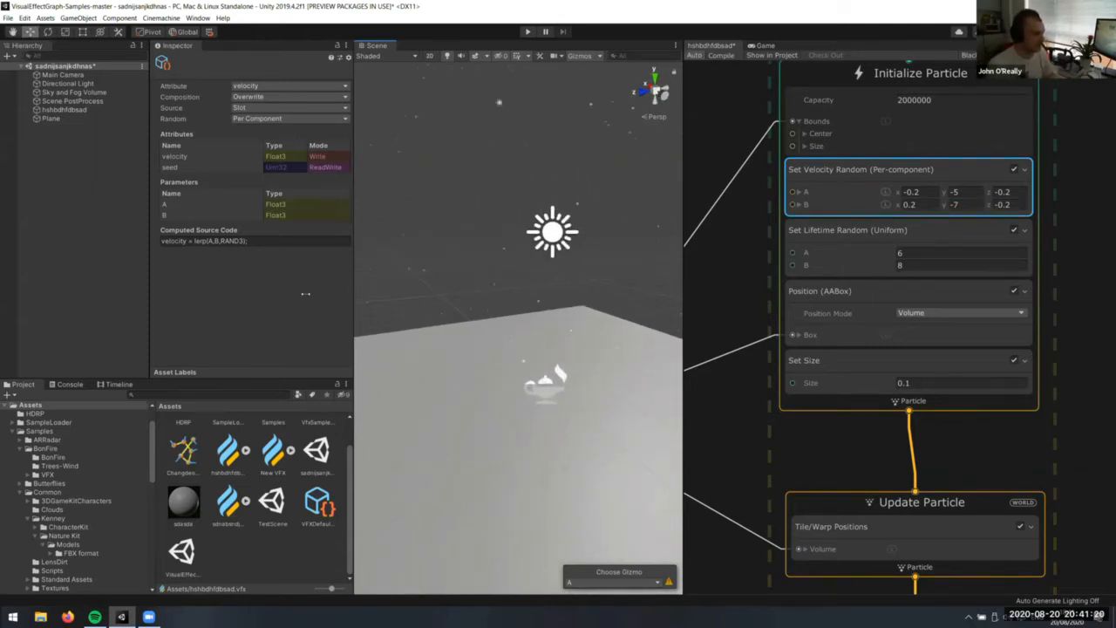
drag(305, 294, 261, 301)
right_drag(370, 382, 367, 375)
Set the particle size to 0.4 in the Initialize Particle context
middle_drag(980, 430, 966, 351)
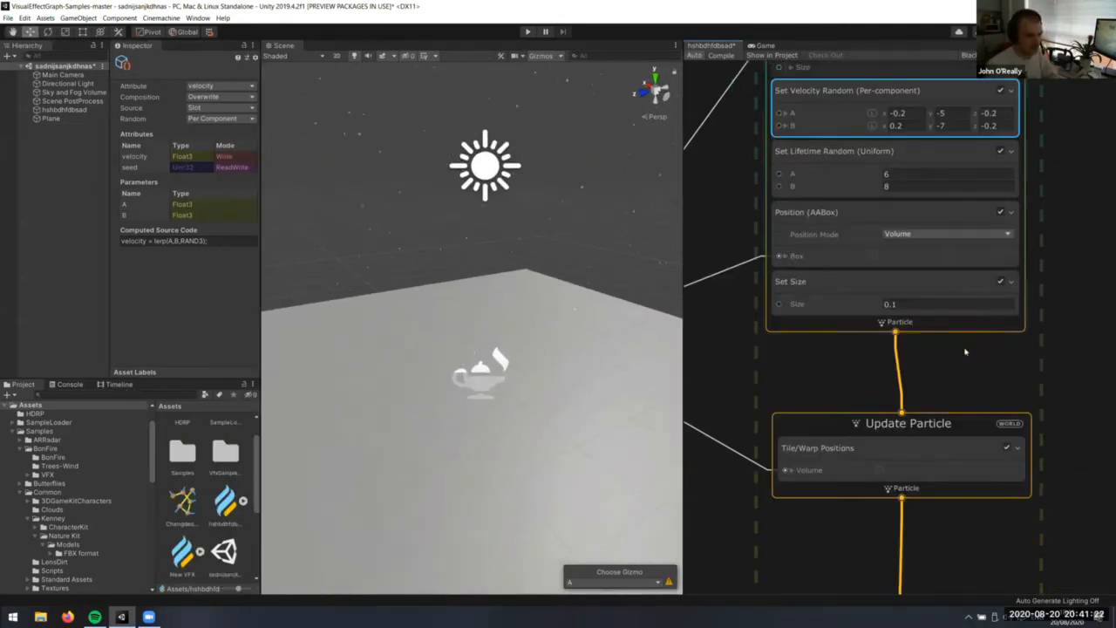
click(894, 304)
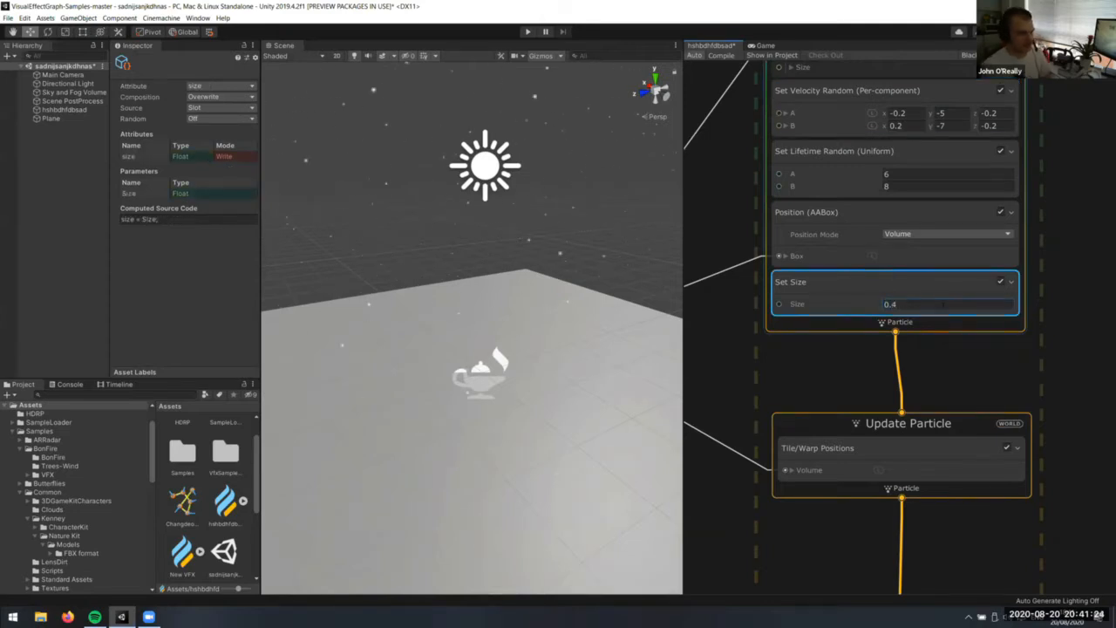
text(0.4)
Change the output particle color to pink, RGB 255, 0, 132
middle_drag(943, 305, 941, 255)
middle_drag(951, 559, 955, 131)
click(828, 271)
middle_drag(965, 408, 965, 253)
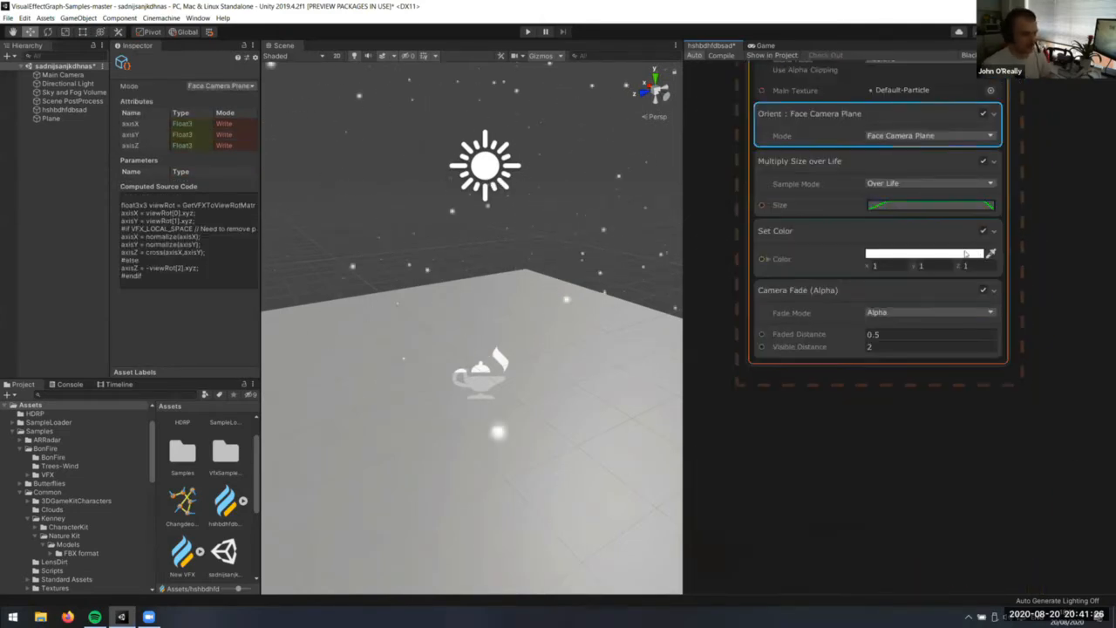
click(966, 253)
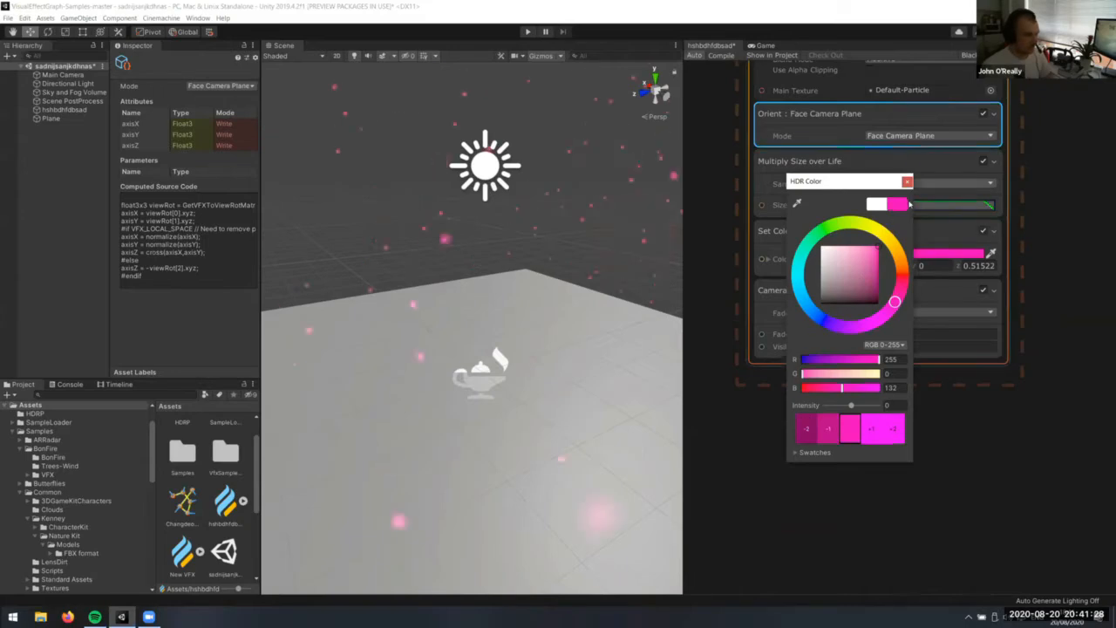
click(907, 181)
right_drag(462, 381, 429, 367)
Assign the UISprite texture as the main texture of the Output Particle Quad
middle_drag(960, 215, 953, 469)
click(984, 344)
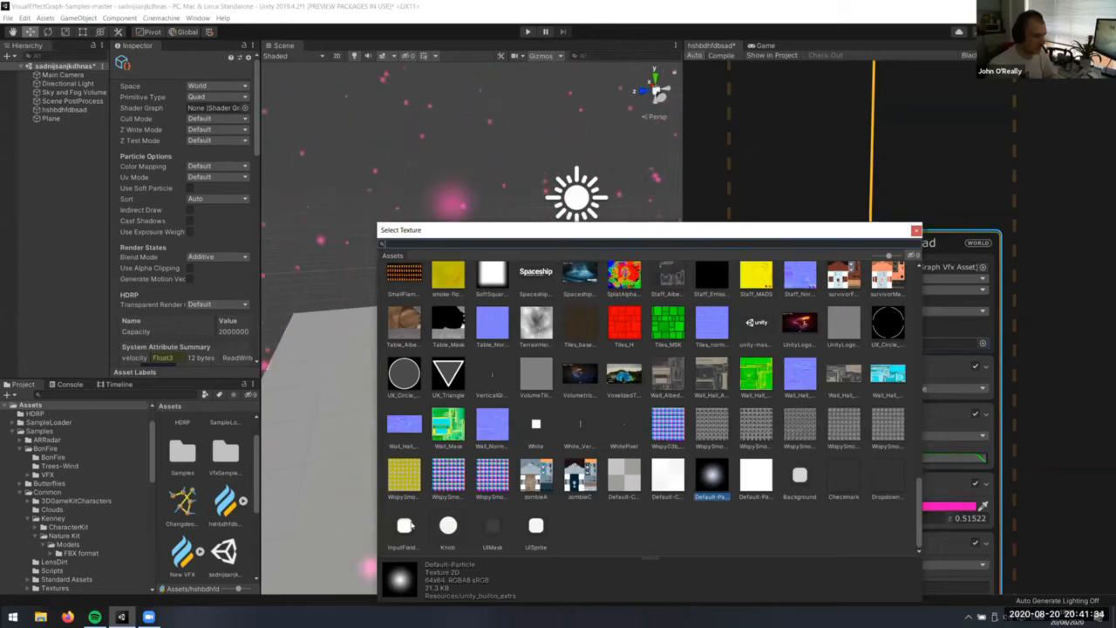
click(368, 567)
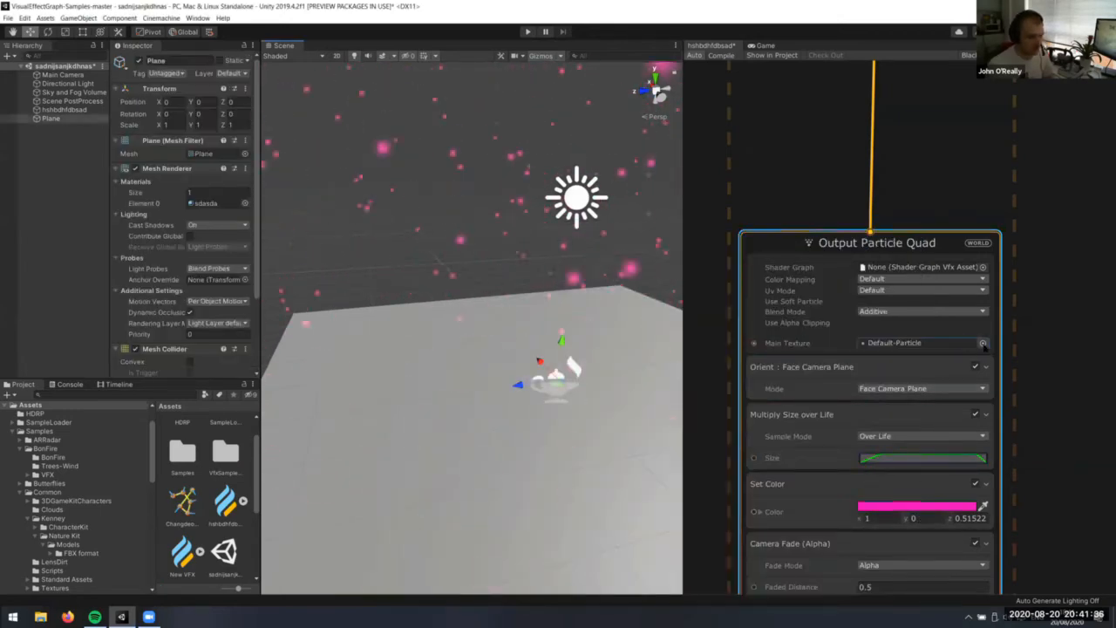
click(983, 343)
click(536, 525)
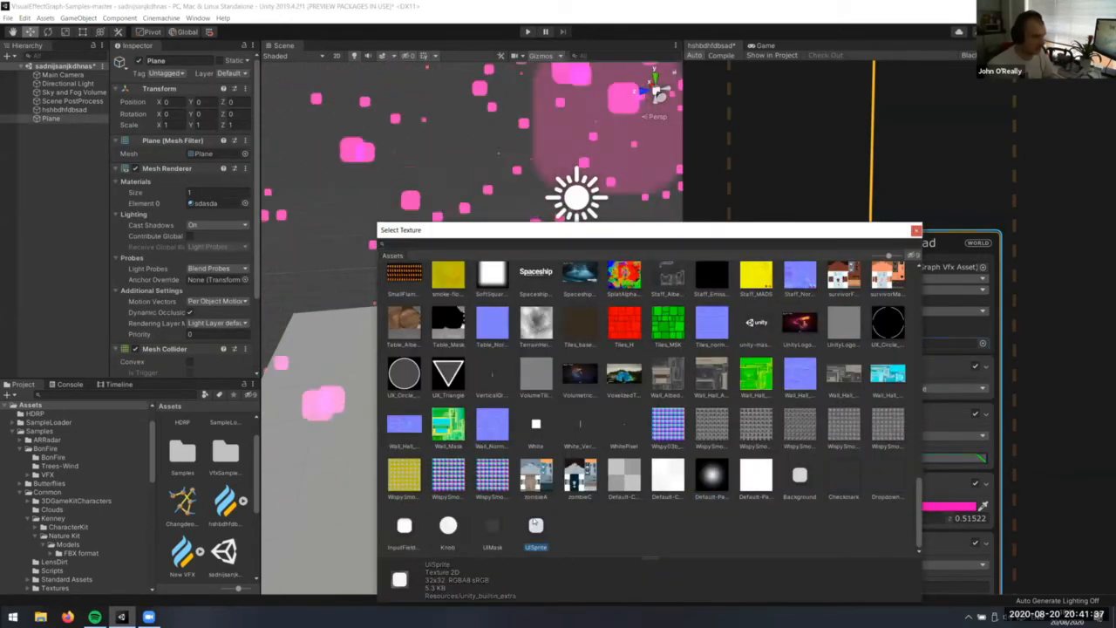
click(916, 231)
middle_drag(1018, 71, 966, 403)
middle_drag(844, 139, 919, 281)
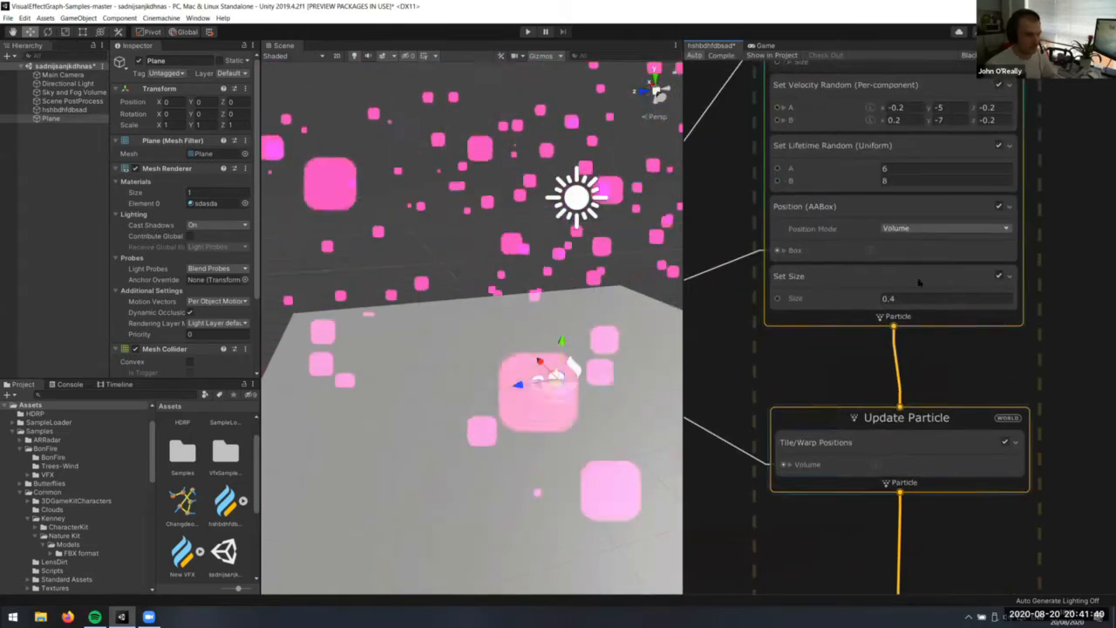
Add a Set Scale block below Set Size in the Initialize Particle context
scroll(1044, 218, up, 1)
middle_drag(1044, 218, 1057, 255)
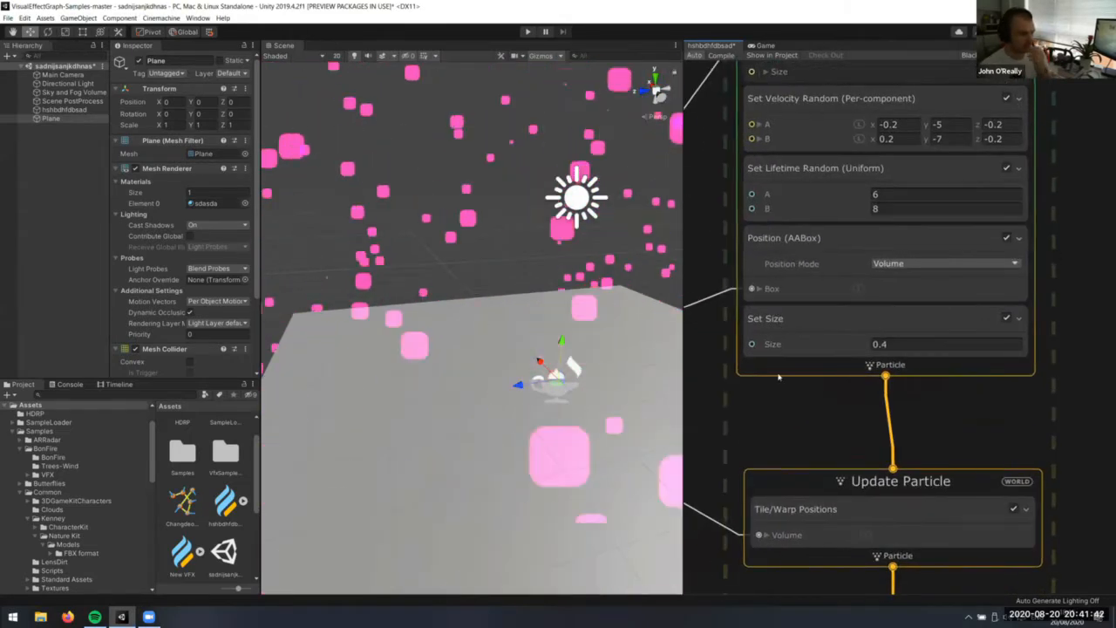
scroll(1057, 255, down, 1)
click(843, 314)
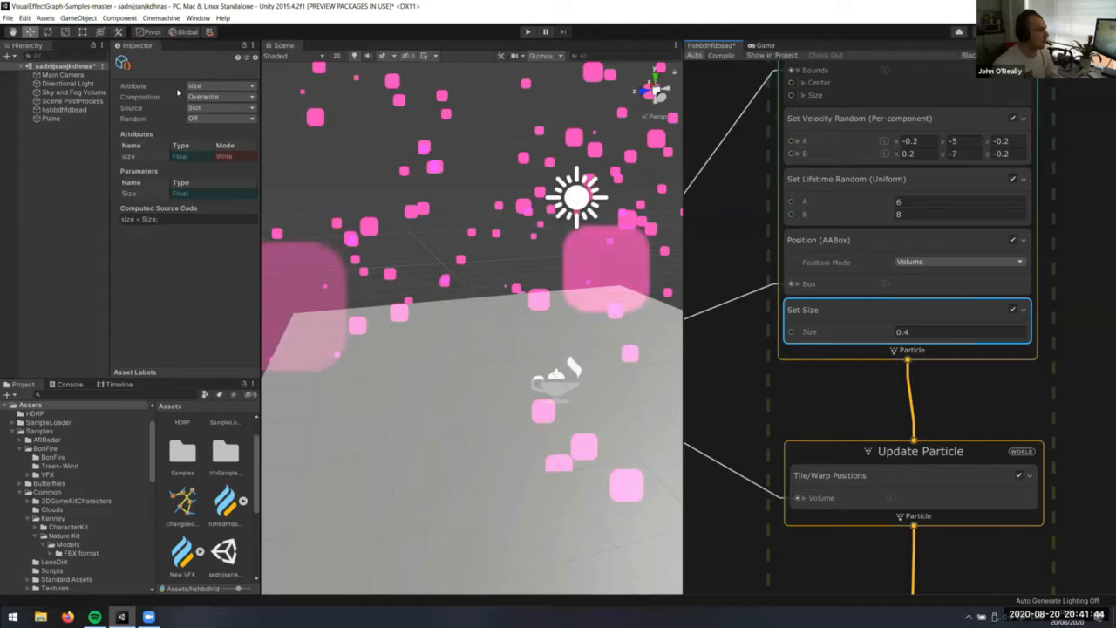
click(975, 355)
key(space)
text(set siz)
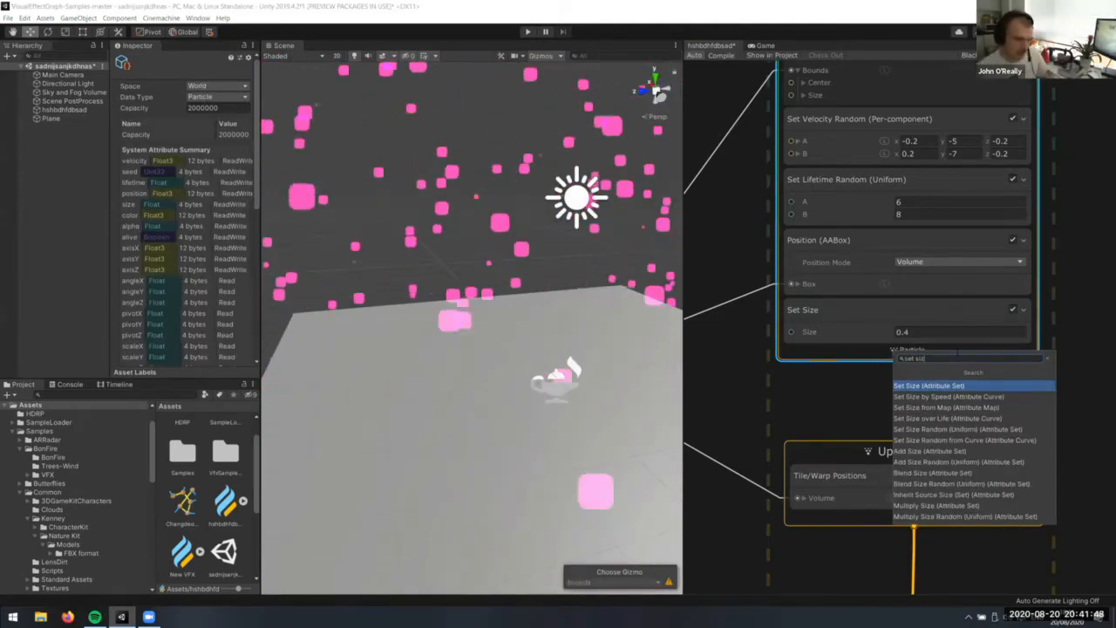
key(BackSpace)
key(BackSpace)
key(BackSpace)
key(BackSpace)
key(BackSpace)
key(BackSpace)
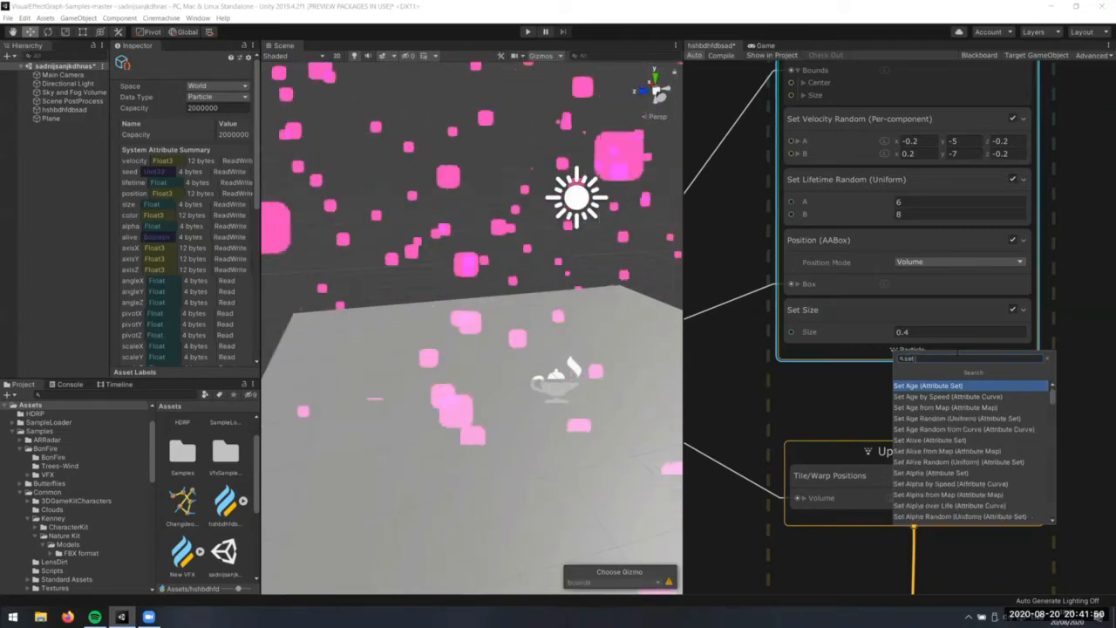
text(et scale)
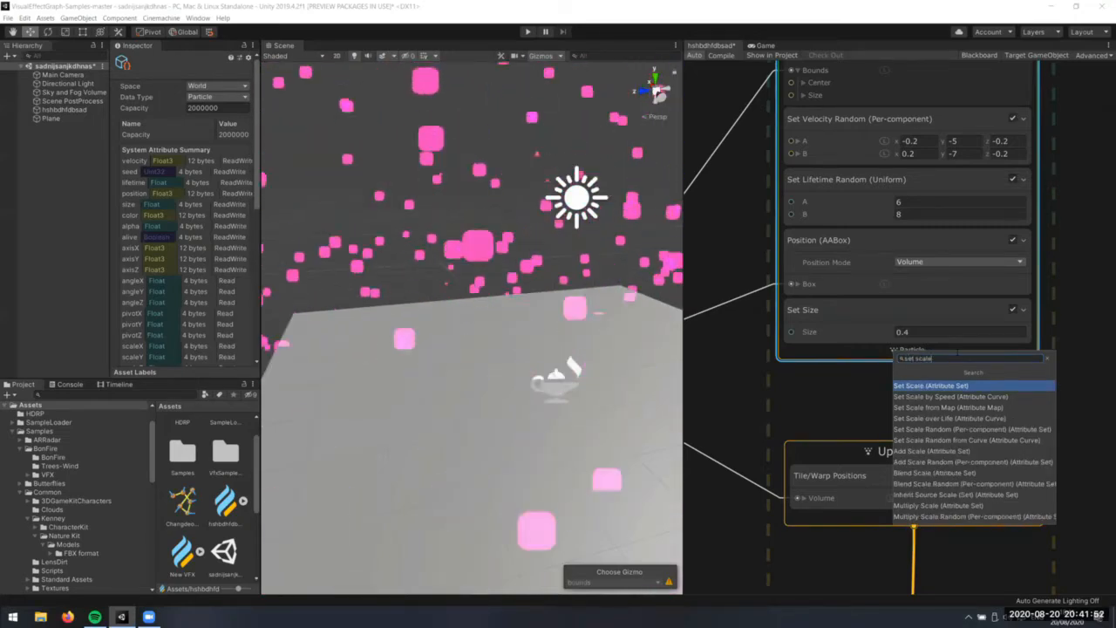
key(Return)
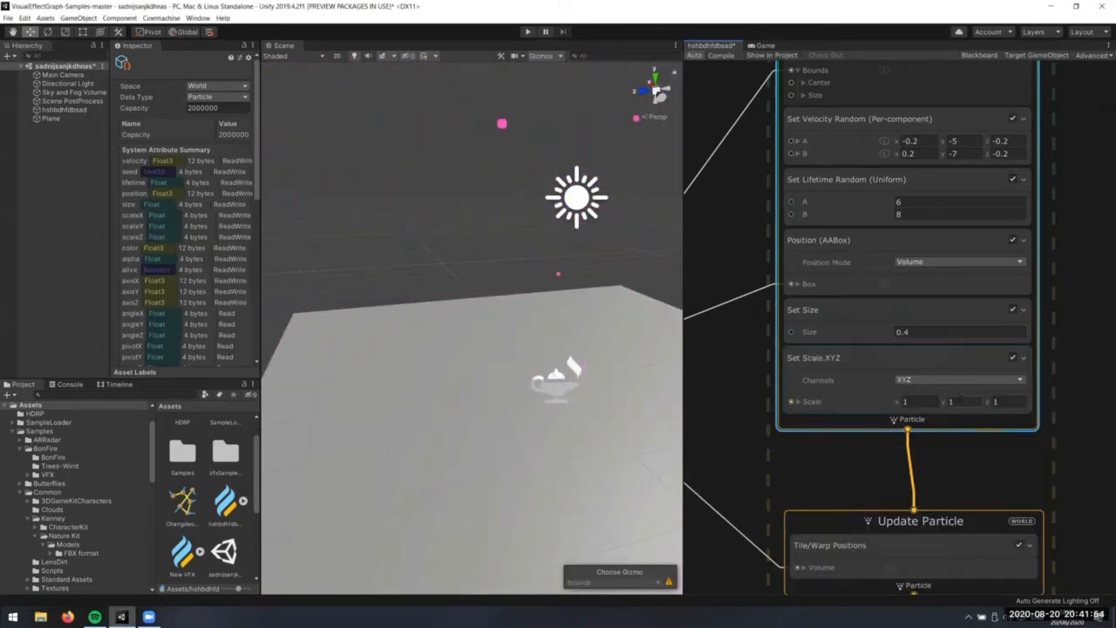
Set the particle scale to 0.2 on X and 0.2 on Z, and recompile the graph
click(906, 401)
text(0.2)
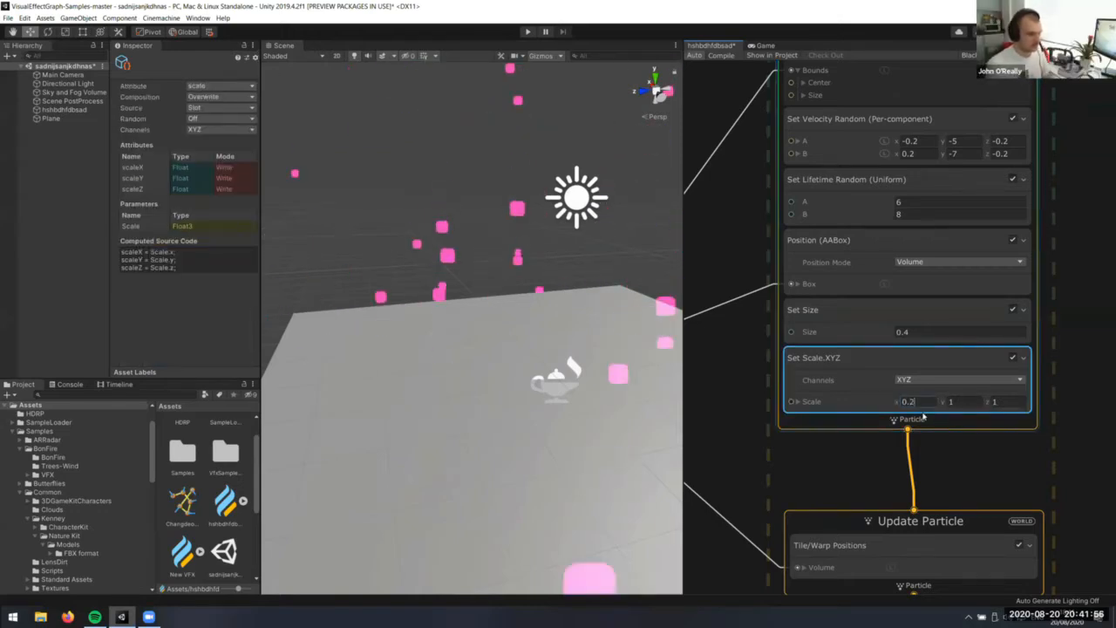
key(Tab)
key(Tab)
text(0.2)
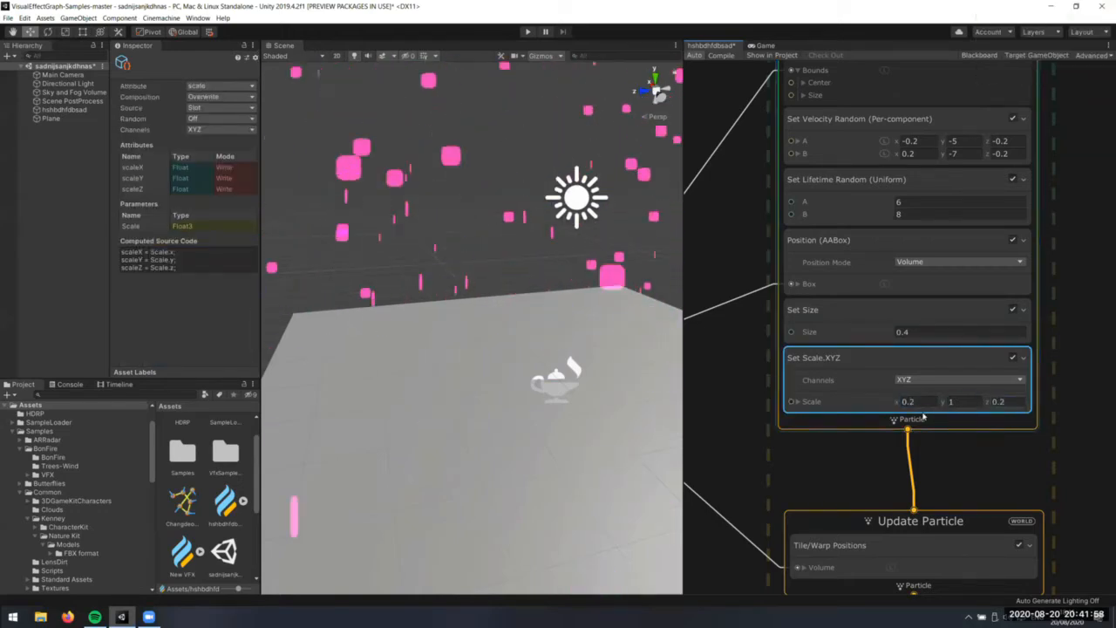
right_drag(472, 334, 481, 264)
click(721, 56)
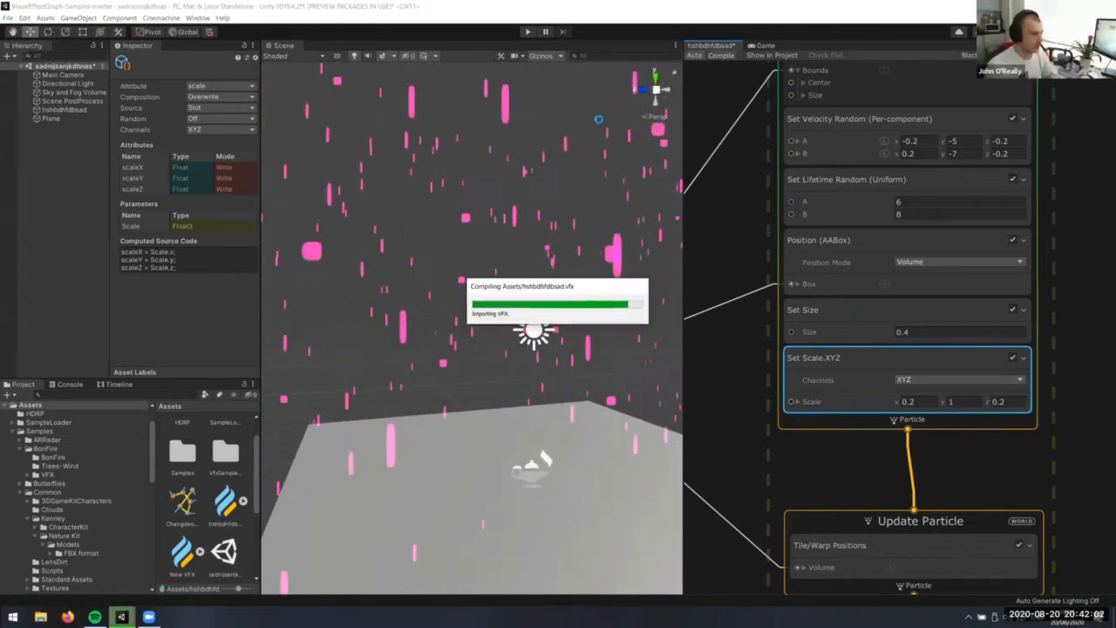
Add a Single Burst block to the Spawn context
middle_drag(1093, 155, 1058, 580)
middle_drag(1019, 345, 1064, 511)
middle_drag(1032, 424, 1038, 524)
middle_drag(975, 484, 983, 137)
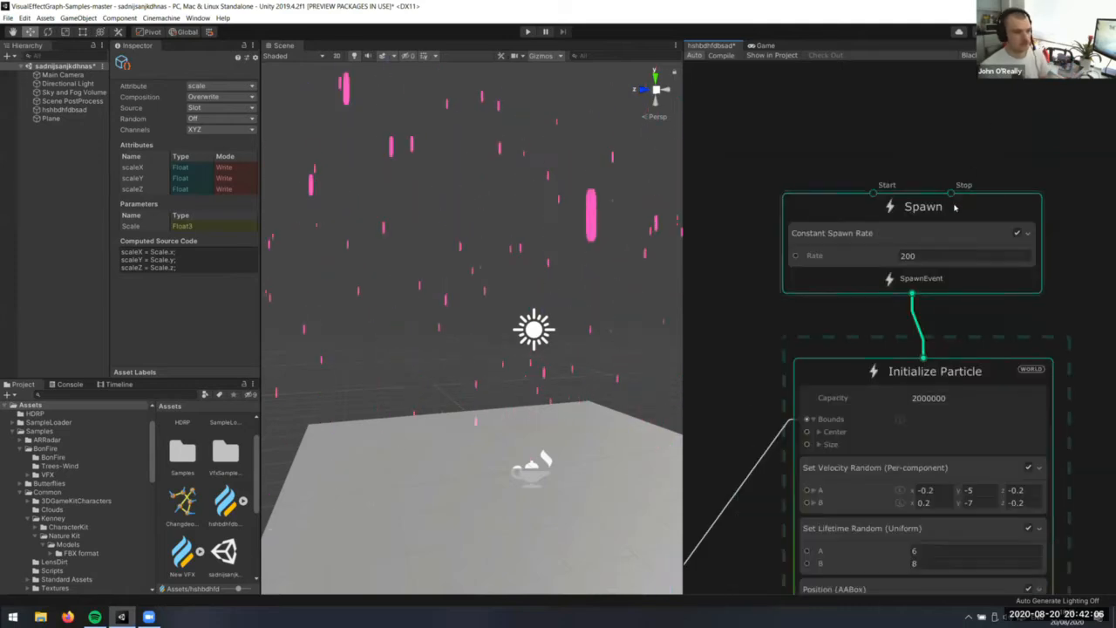
click(956, 209)
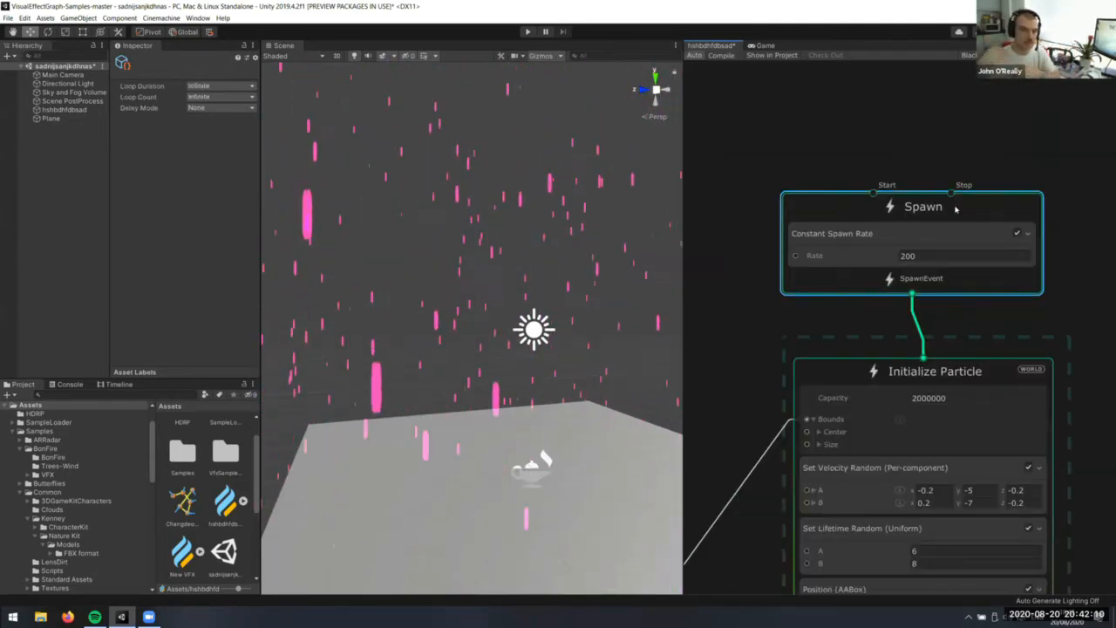
key(space)
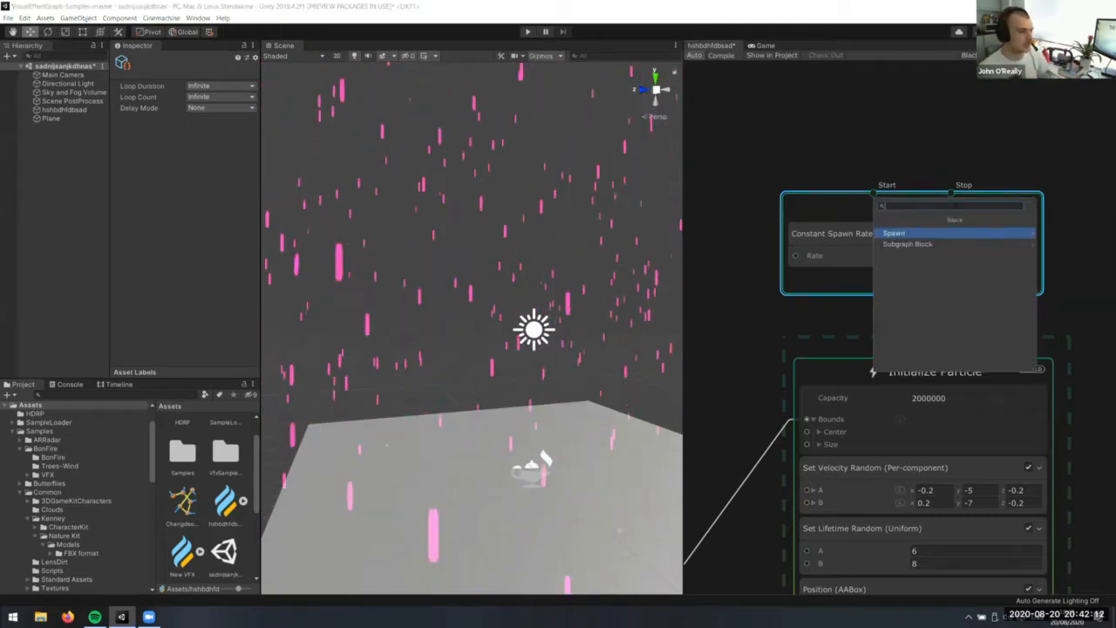
text(b)
key(BackSpace)
text(singl)
key(Return)
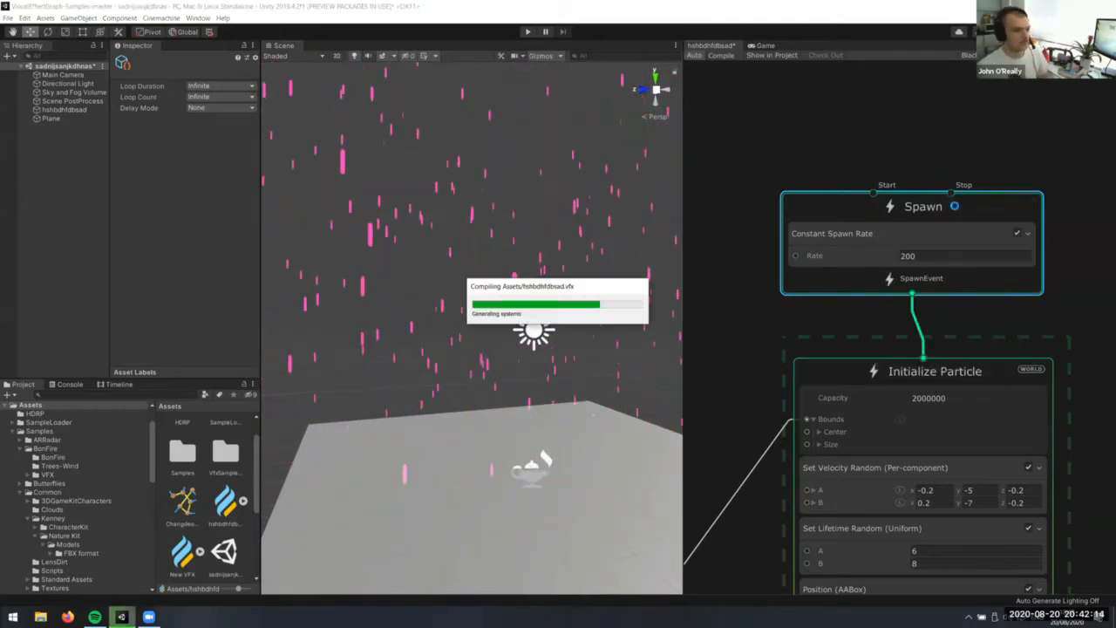
Set the Single Burst count to 200
click(939, 336)
text(2)
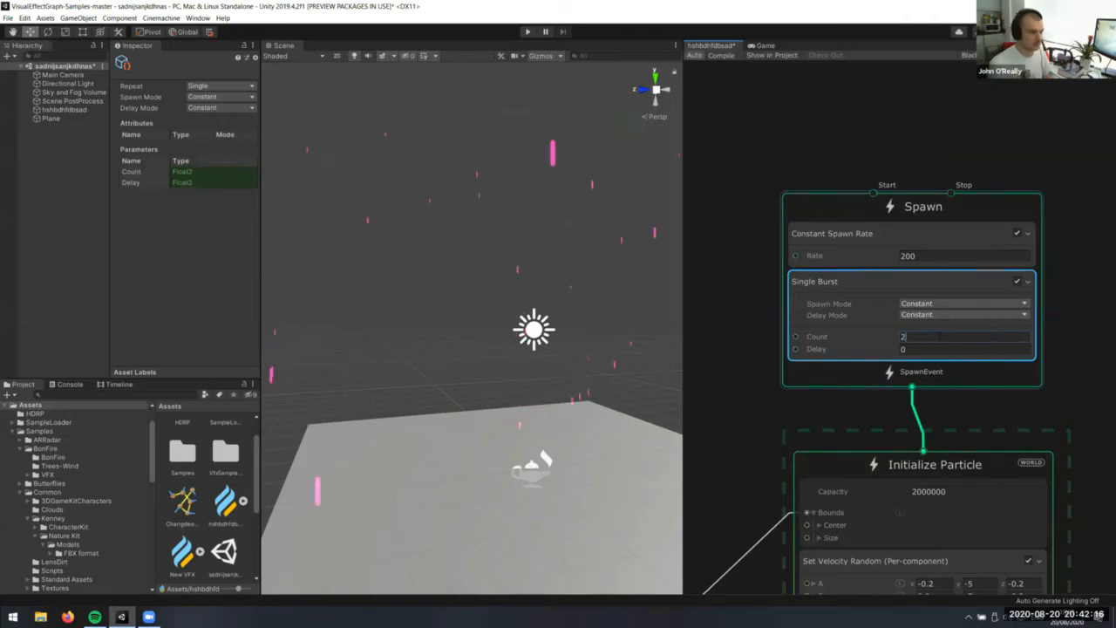
text(00)
key(Return)
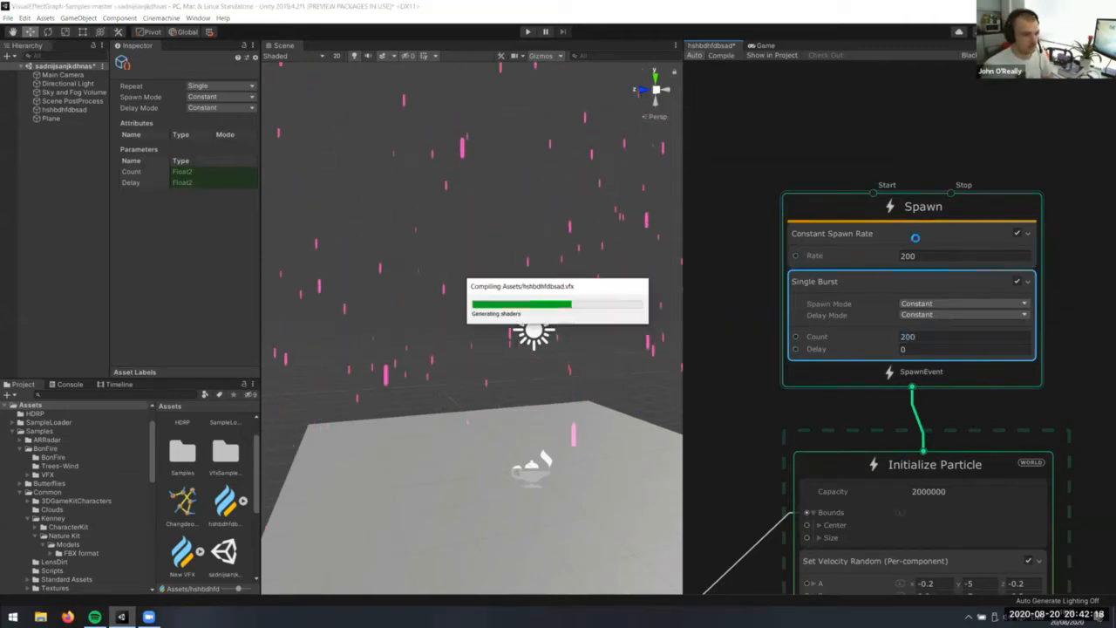
Move Constant Spawn Rate below Single Burst in the Spawn context, recompile the graph and check the particles over the plane
drag(915, 237, 1012, 332)
click(1082, 309)
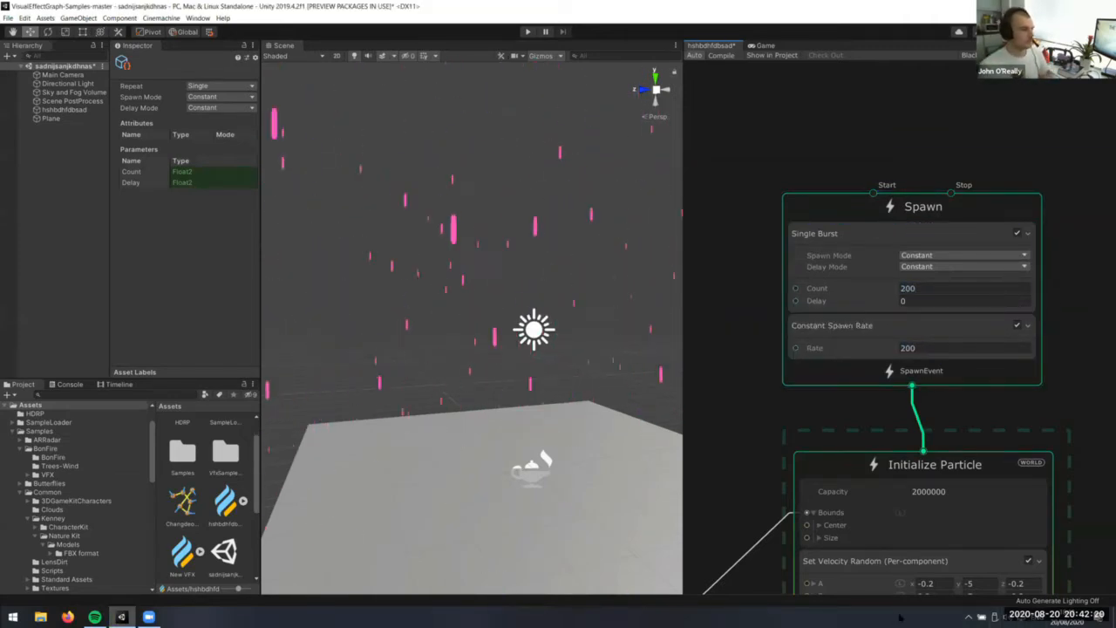
click(721, 55)
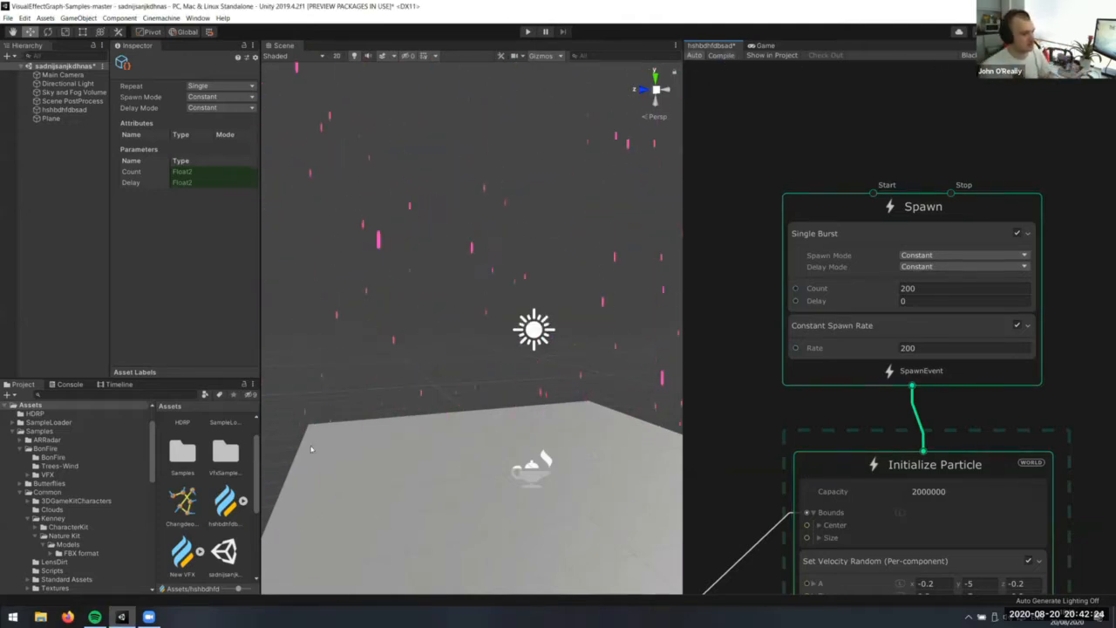
right_drag(311, 449, 426, 484)
right_drag(528, 415, 531, 439)
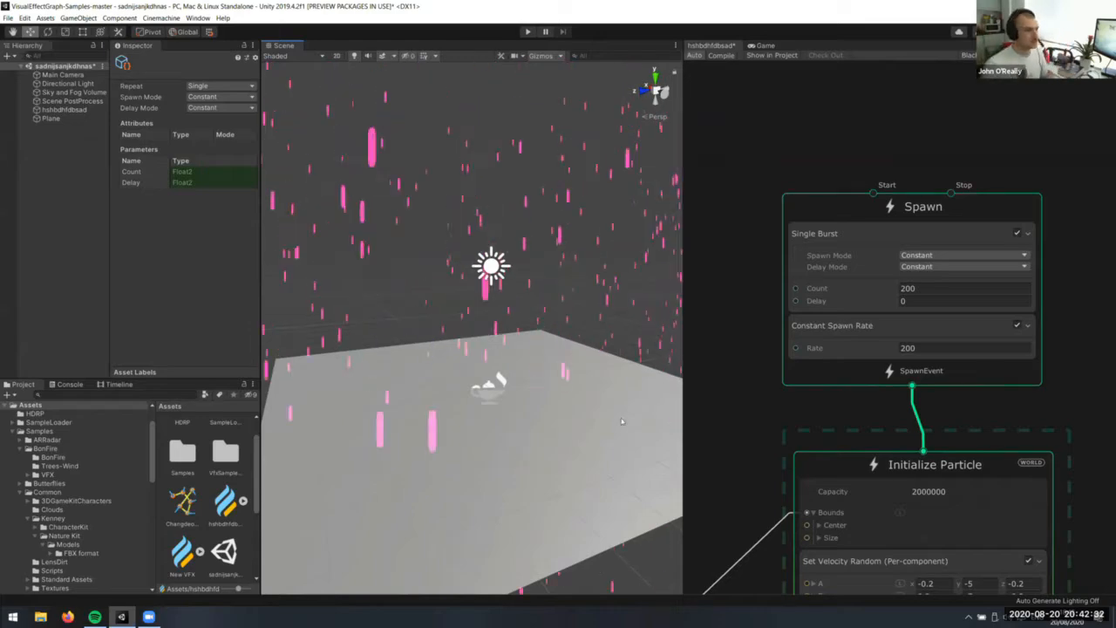
Change the Output Particle Quad color to blue, RGB 0, 117, 255
scroll(894, 406, down, 5)
middle_drag(1027, 513, 989, 369)
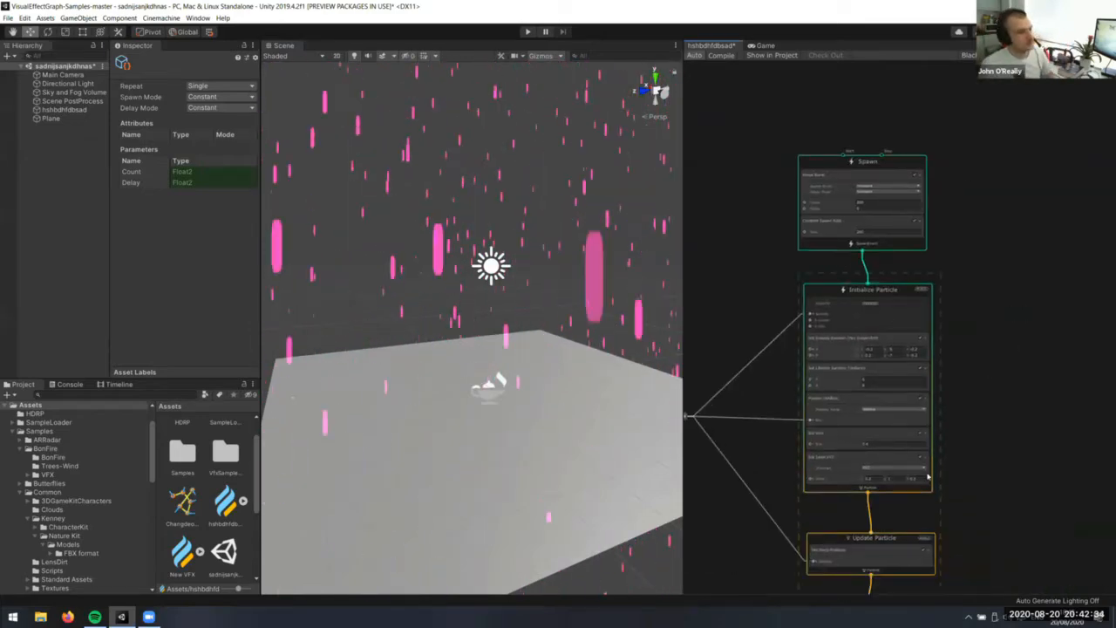
scroll(924, 294, up, 1)
scroll(989, 331, down, 2)
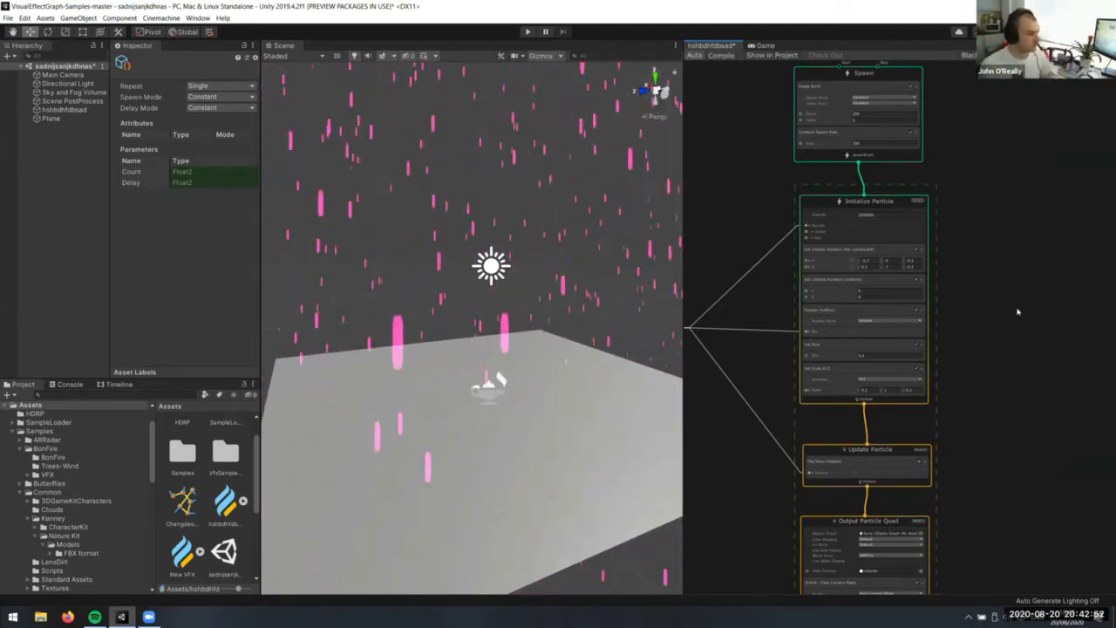
middle_drag(1018, 312, 1032, 98)
scroll(901, 462, up, 3)
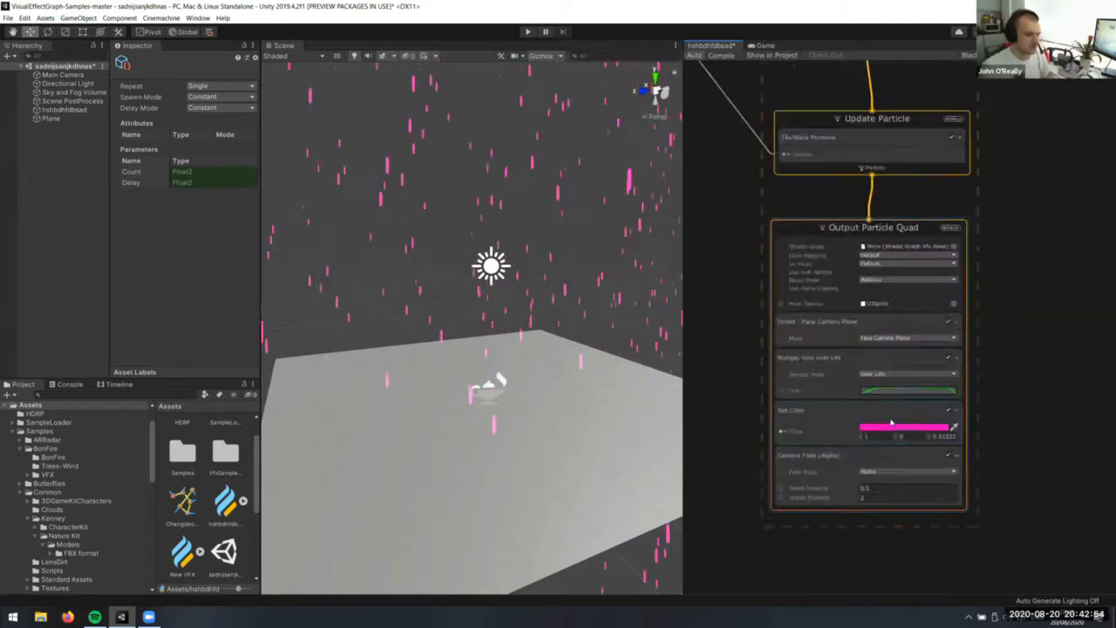
scroll(892, 424, up, 1)
click(892, 425)
click(807, 304)
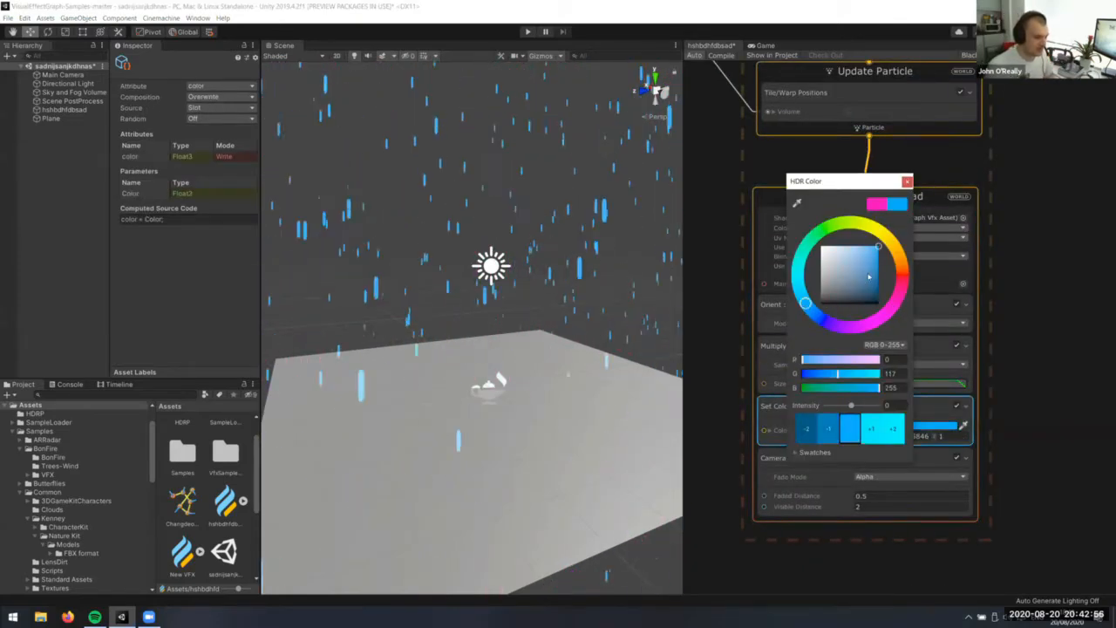
click(907, 182)
middle_drag(1037, 106, 1021, 248)
scroll(1021, 250, down, 2)
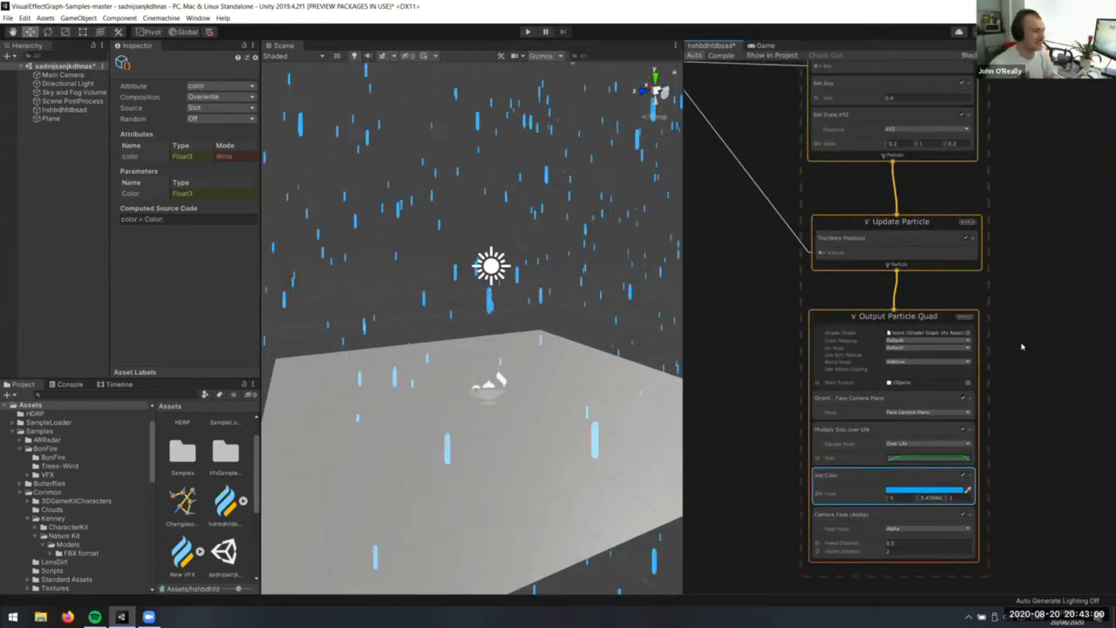
middle_drag(868, 428, 959, 144)
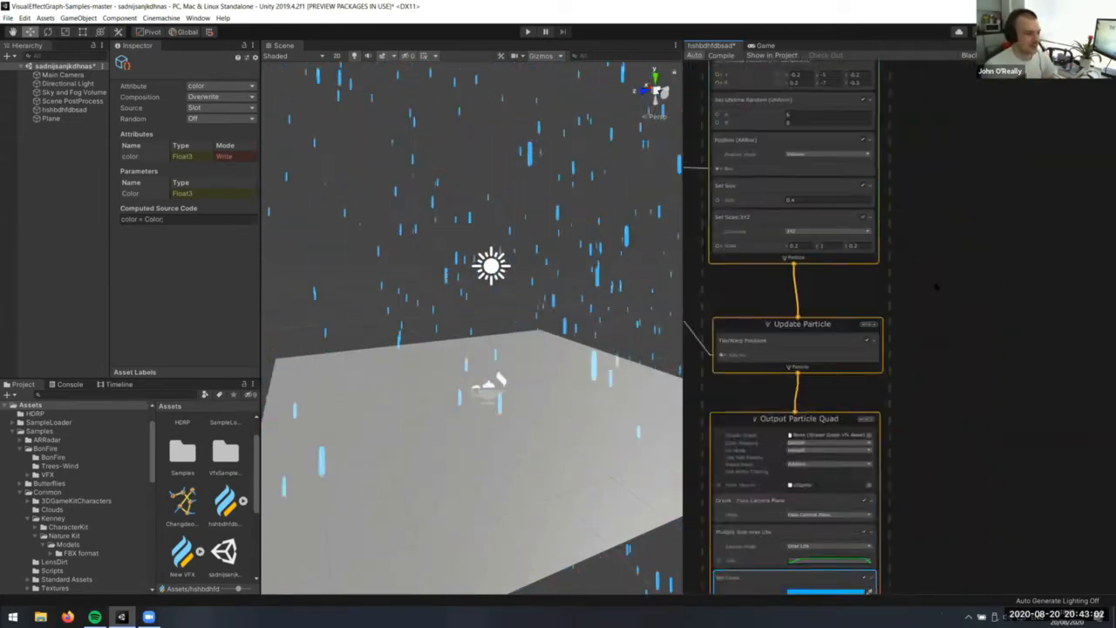
scroll(935, 288, down, 1)
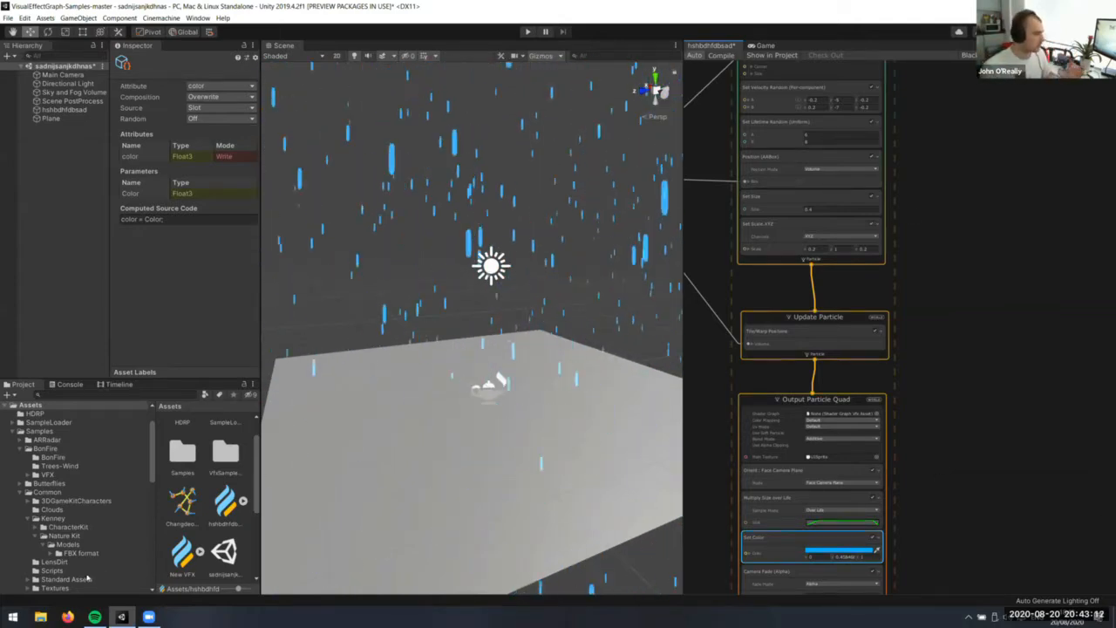
Look up "depth buffer unity" images on Google in Chrome, examine two depth texture examples and return to Unity
key(super)
text(ch)
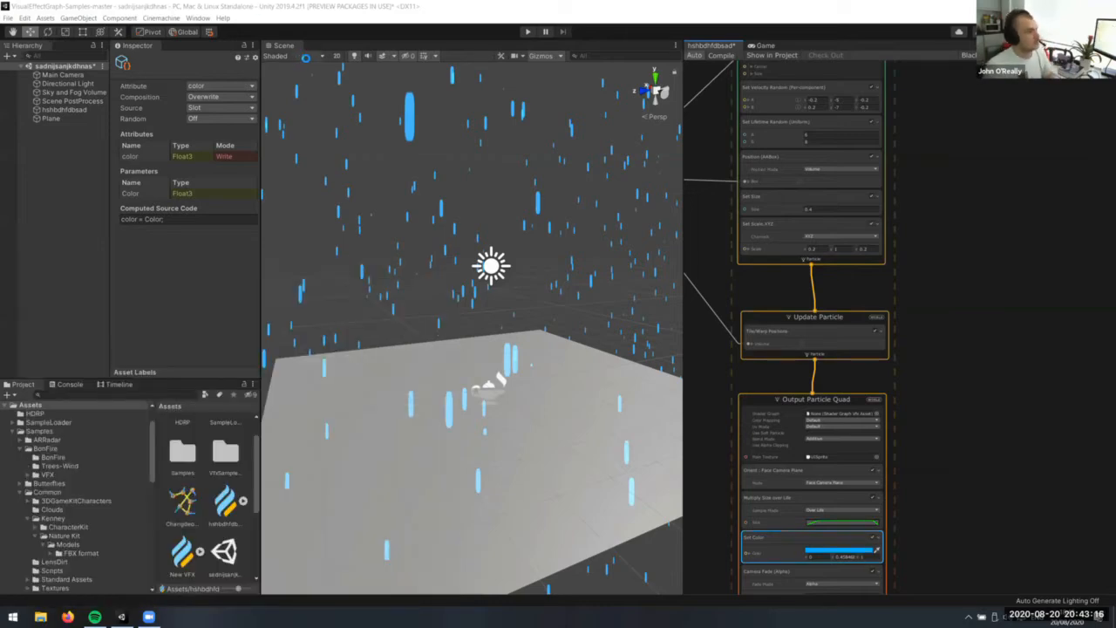
click(303, 57)
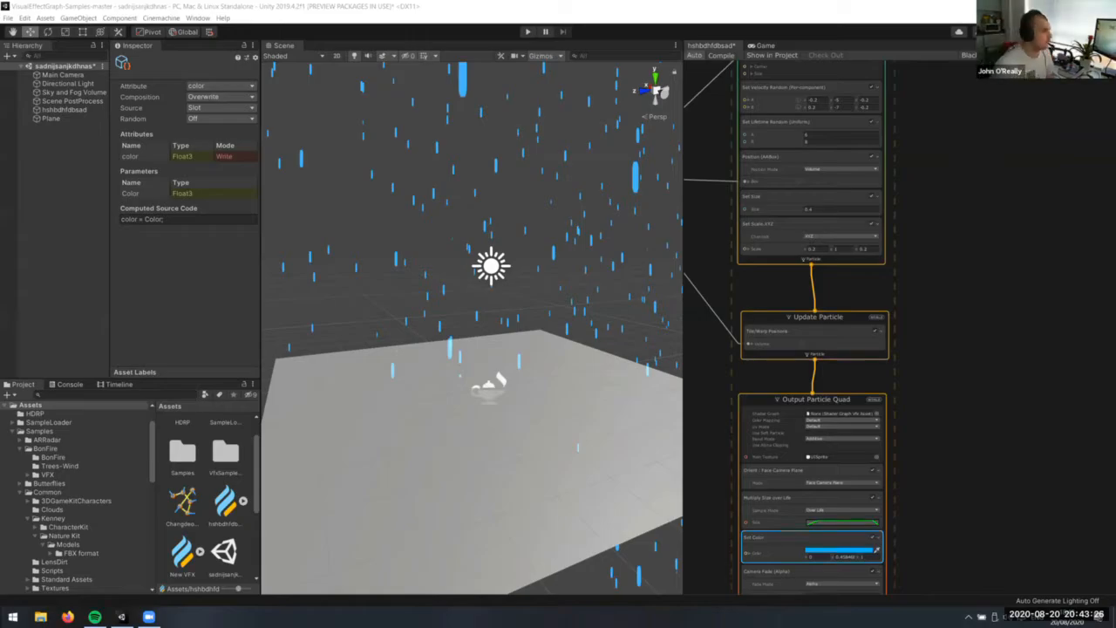
click(146, 98)
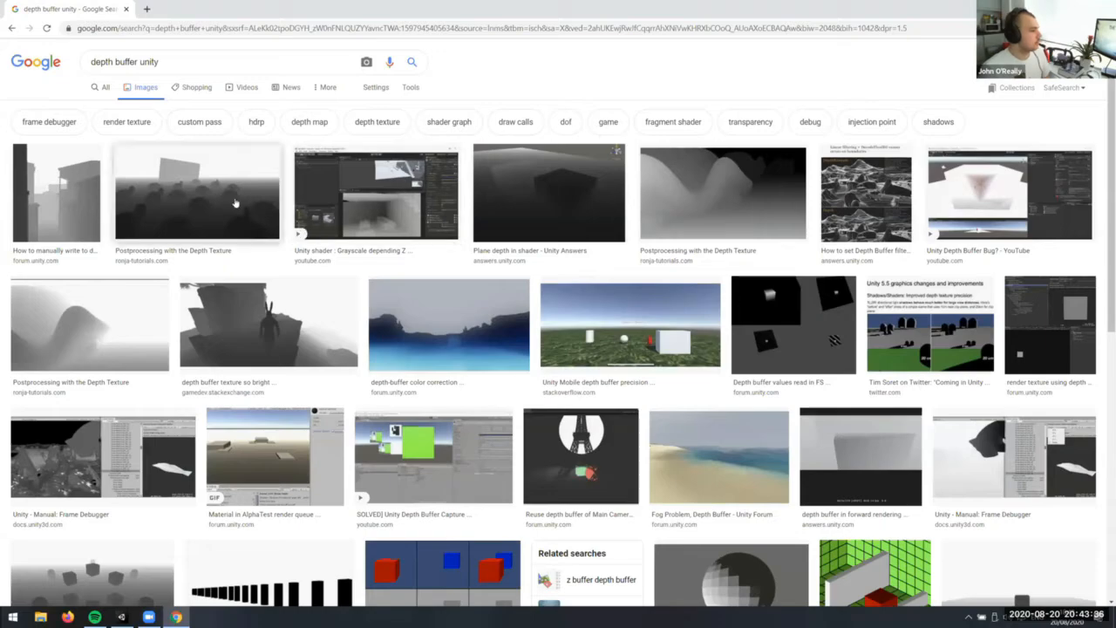
click(96, 325)
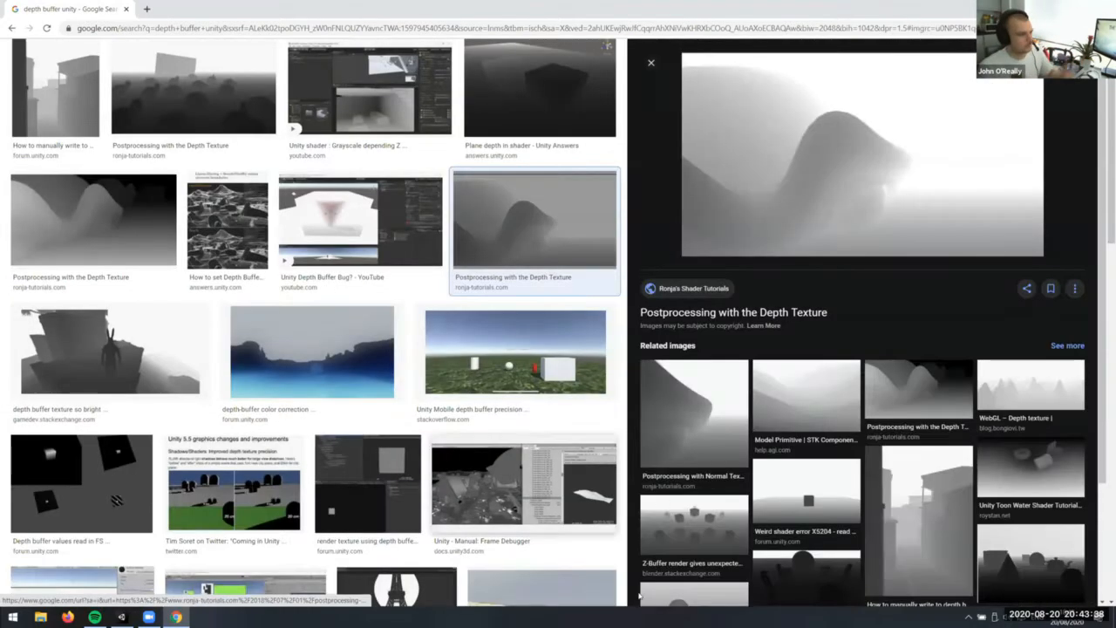
click(182, 342)
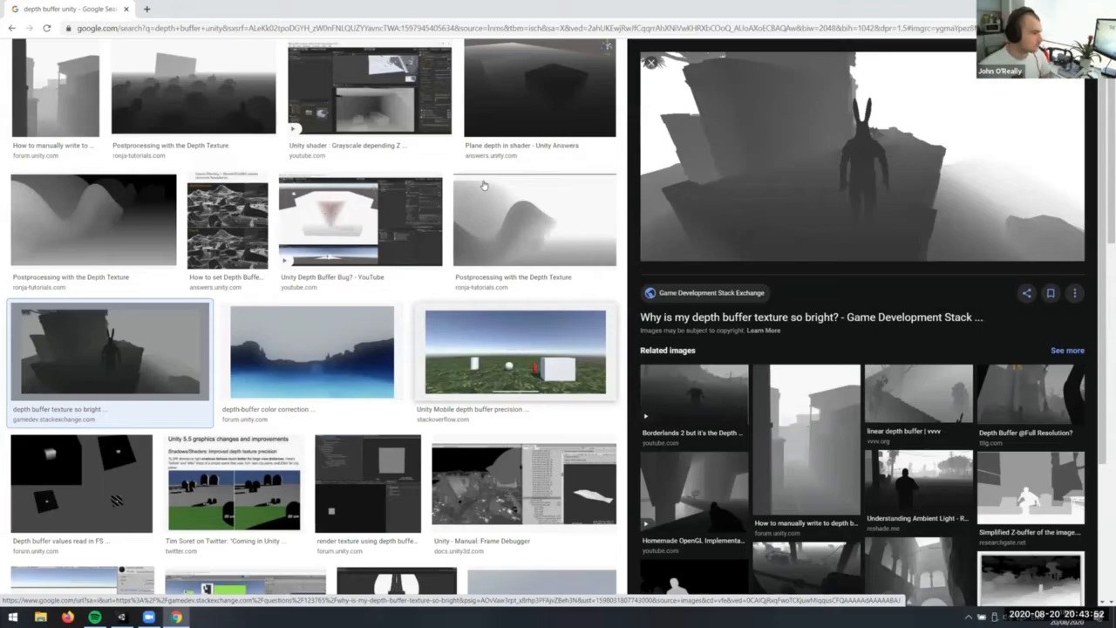
key(alt+Tab)
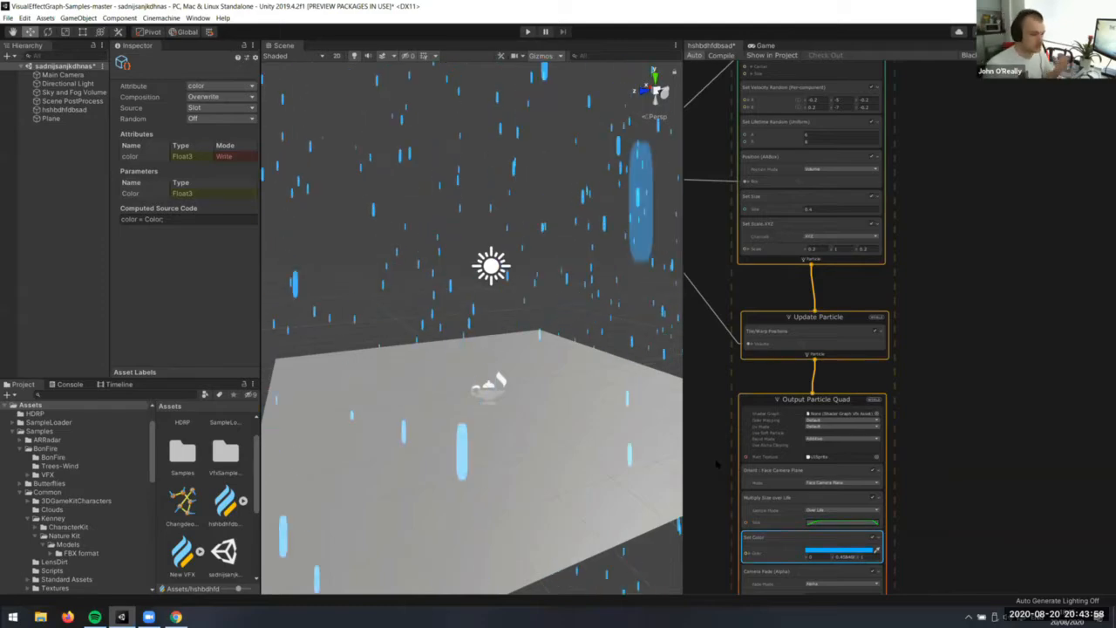
Add a Trigger Event On Die block to the Update Particle context
scroll(853, 360, up, 5)
middle_drag(853, 361, 957, 256)
scroll(947, 253, down, 2)
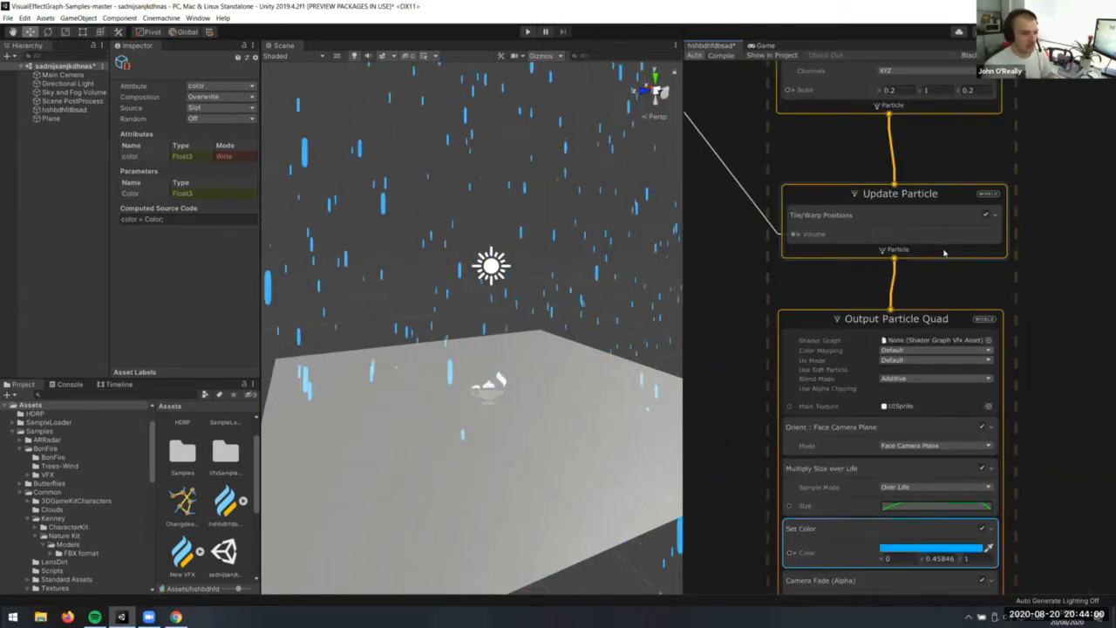
click(945, 252)
key(space)
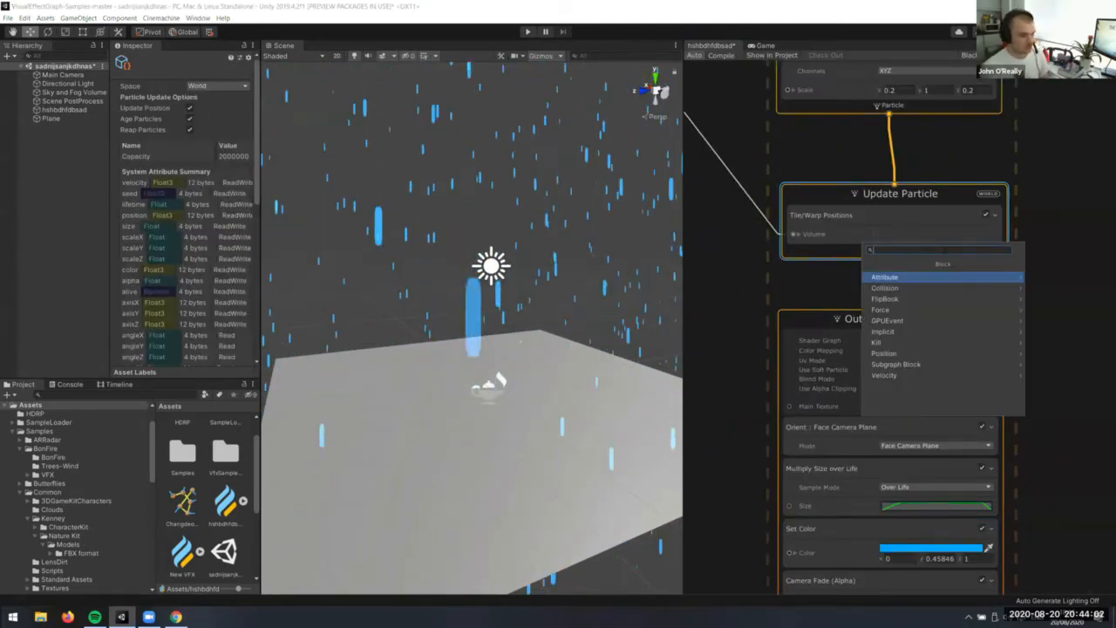
text(k)
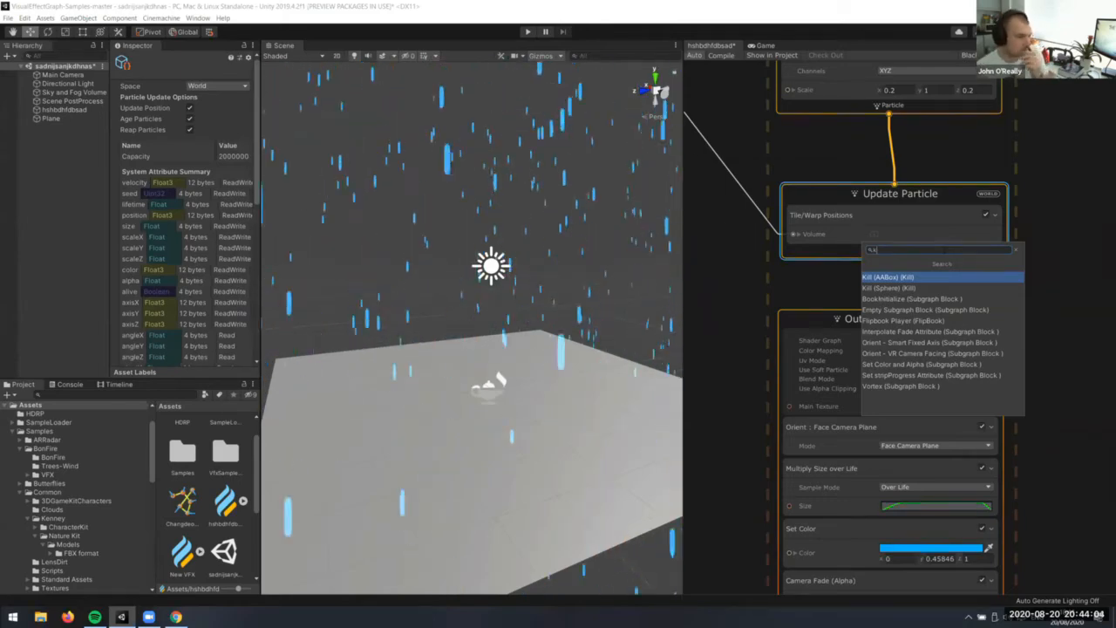
key(BackSpace)
text(gpu)
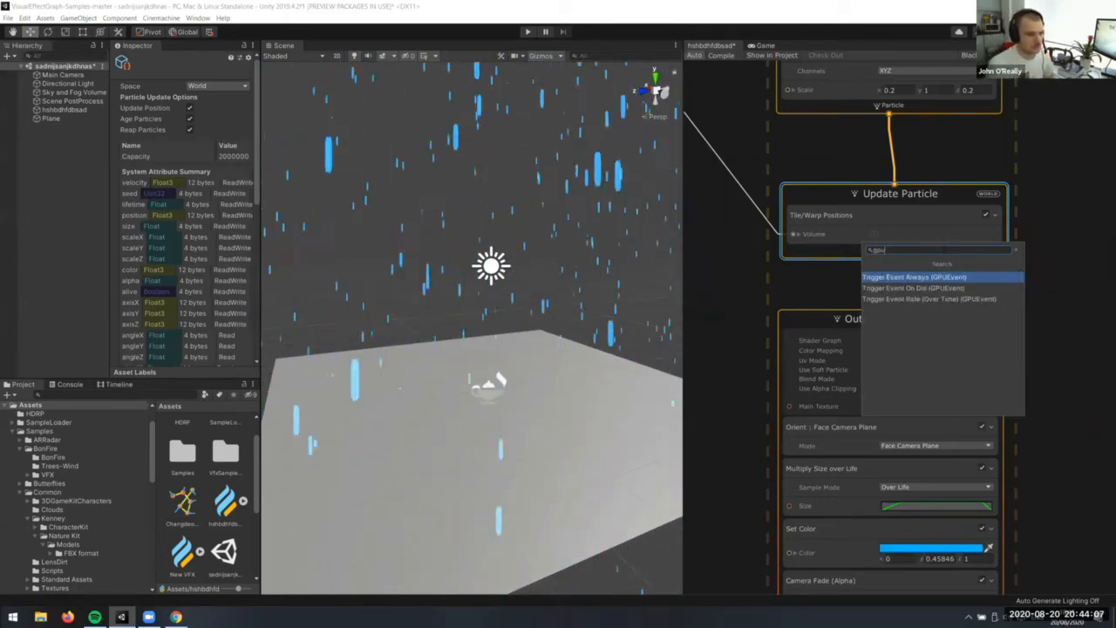
key(Down)
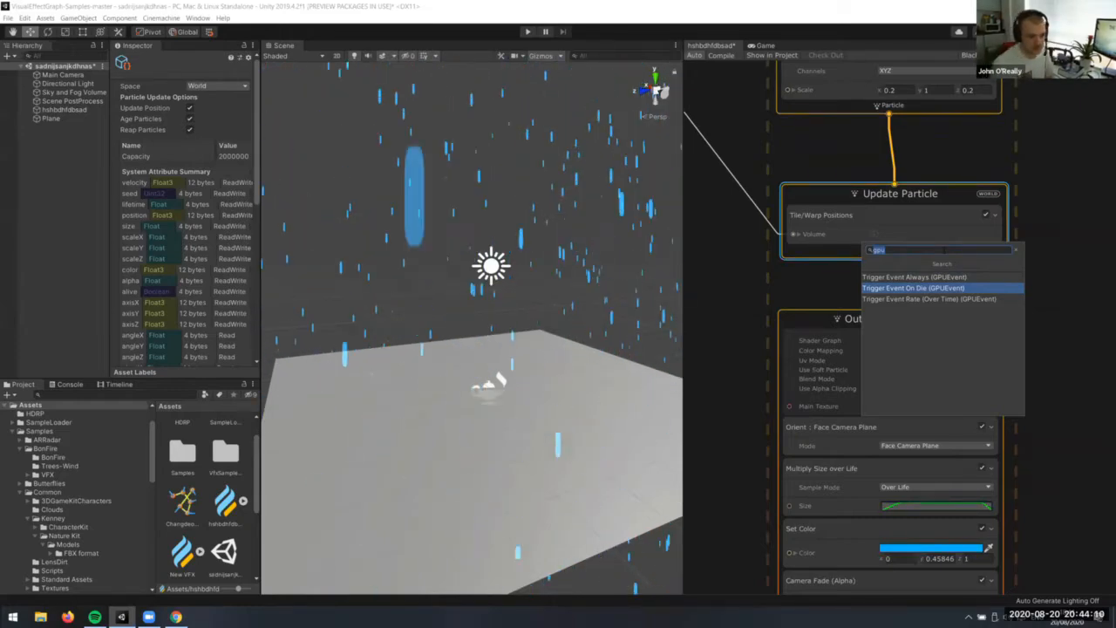
key(Return)
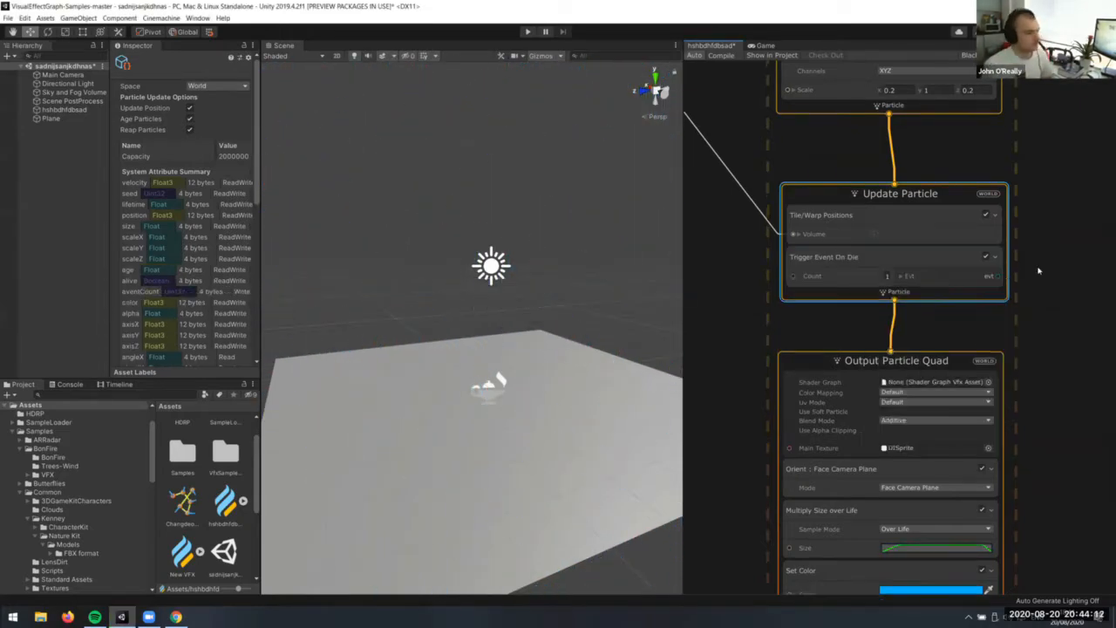
middle_drag(929, 310, 858, 346)
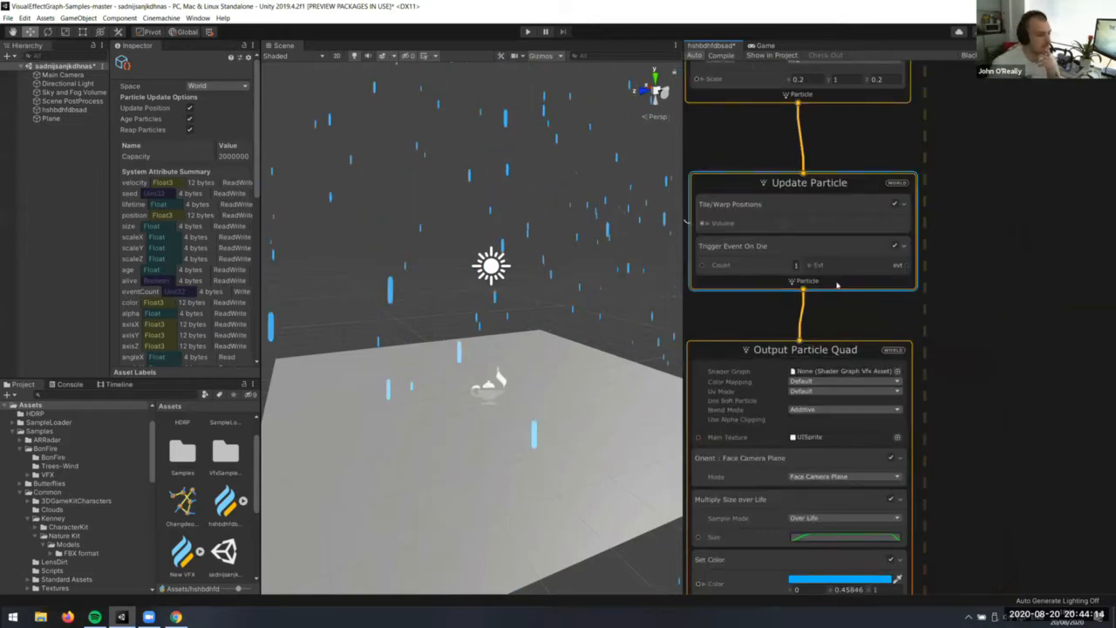
Add a Collide with Depth Buffer block to the Update Particle context
scroll(988, 318, down, 5)
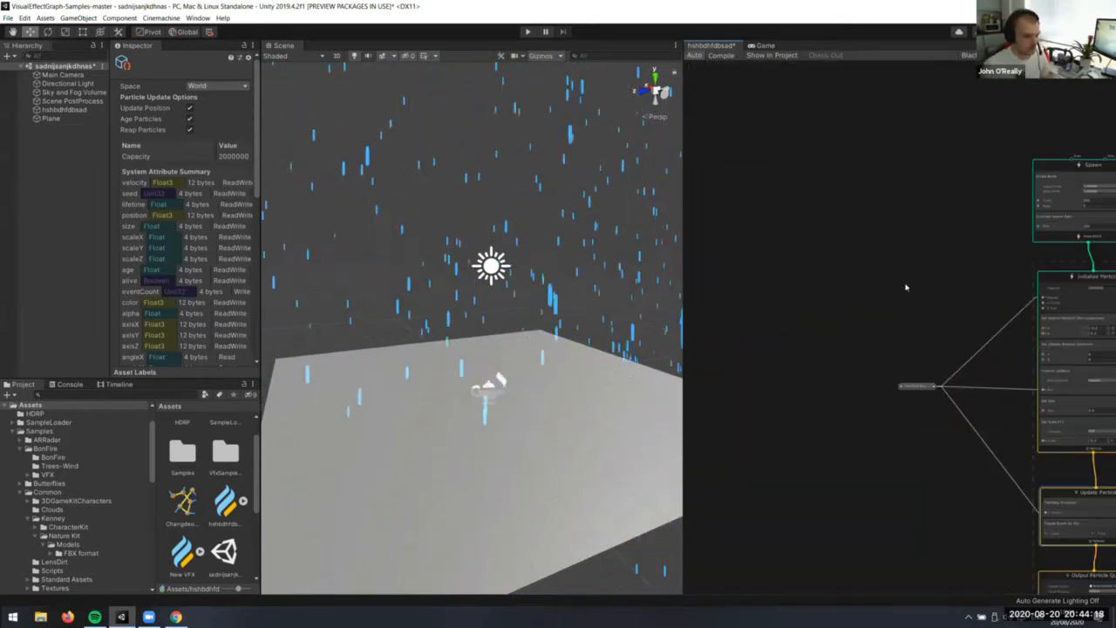
middle_drag(1056, 492, 844, 295)
scroll(844, 295, up, 5)
key(space)
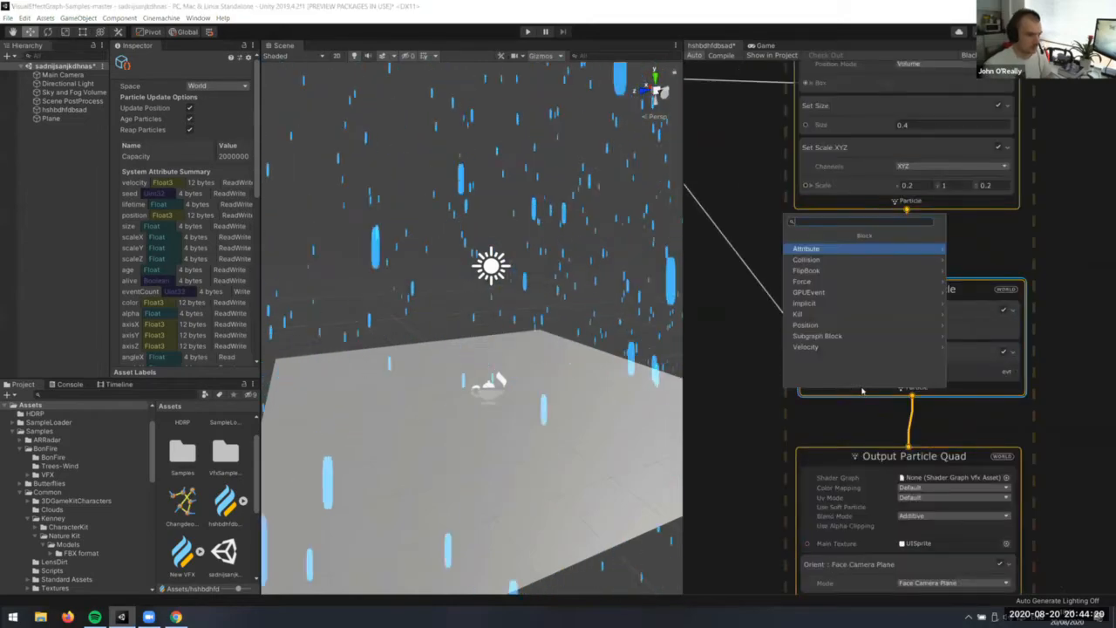
text(coll)
key(Down)
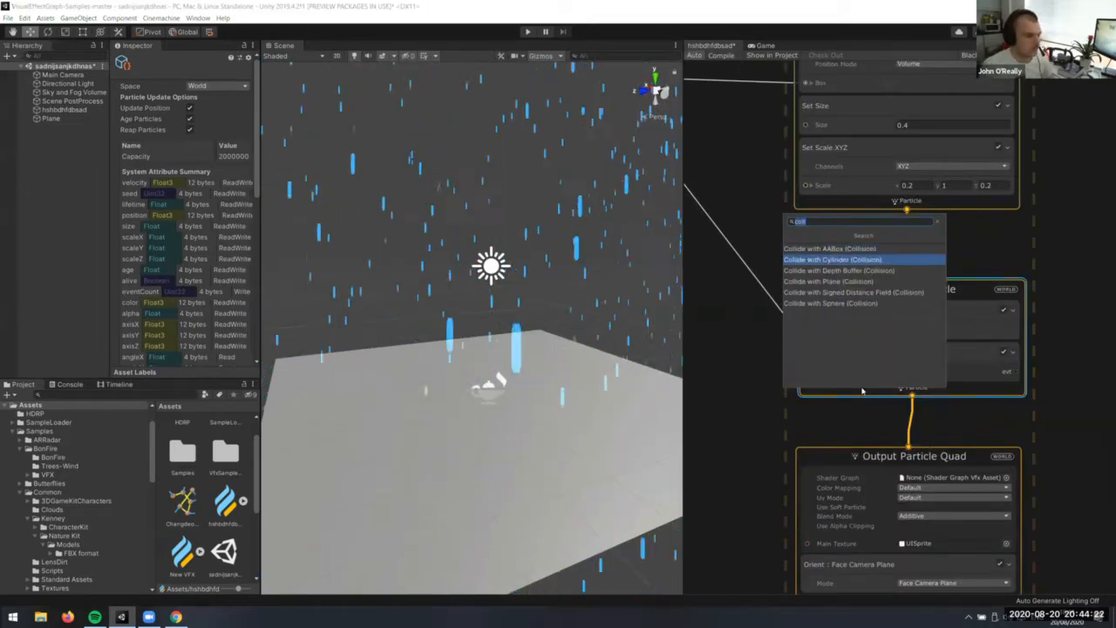
key(Down)
key(Return)
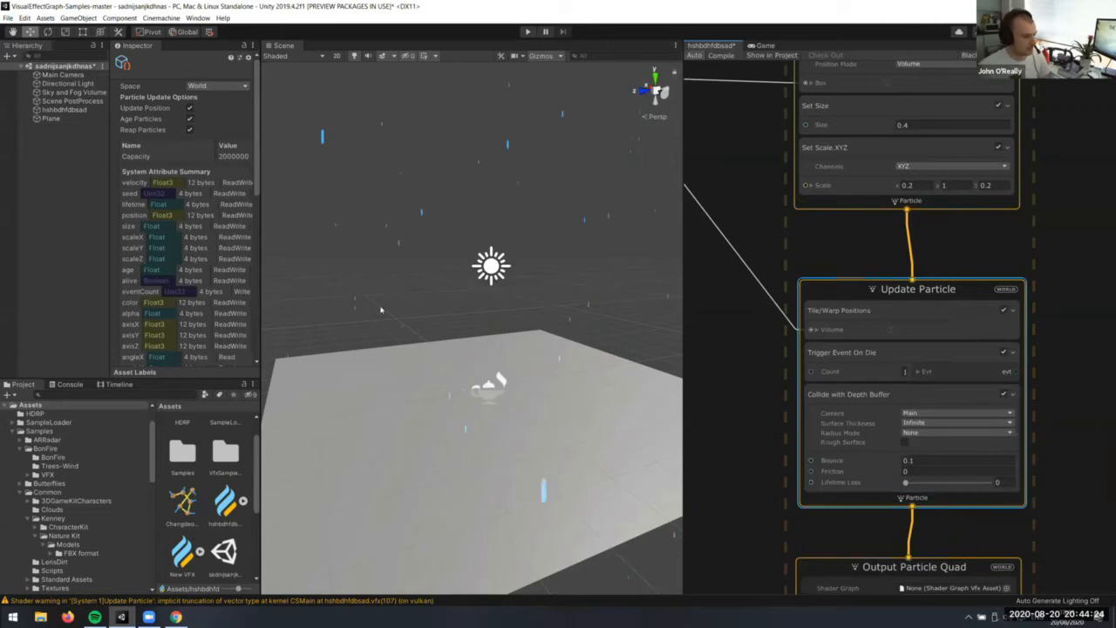
Move the Collide with Depth Buffer block above Trigger Event On Die and set its Lifetime Loss to 1
drag(874, 415, 873, 357)
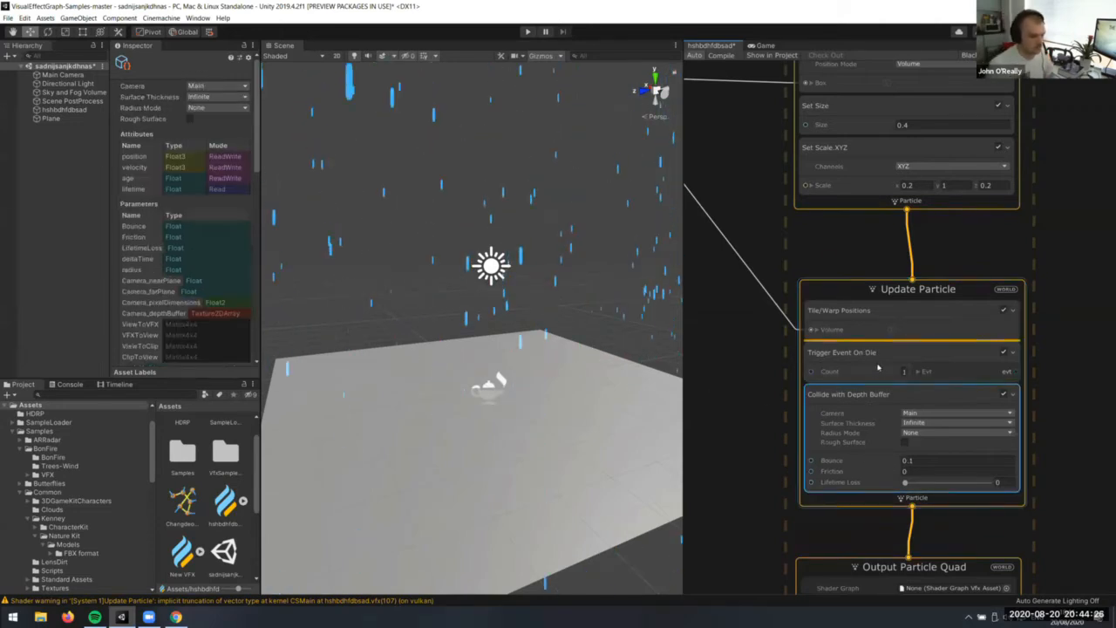
middle_drag(1039, 454, 1010, 344)
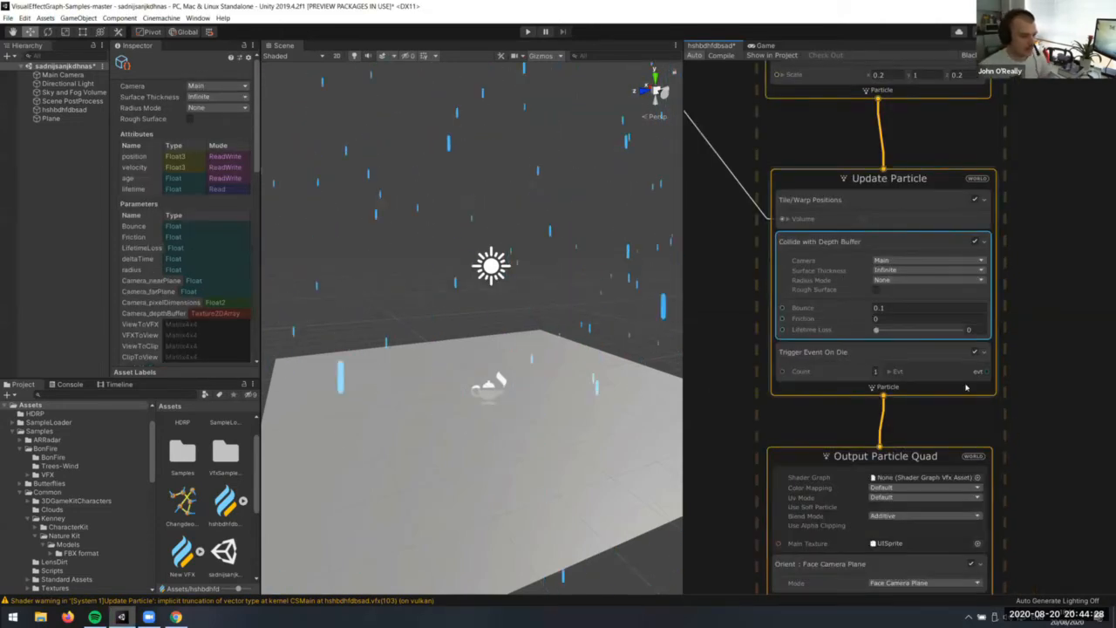
middle_drag(967, 388, 940, 355)
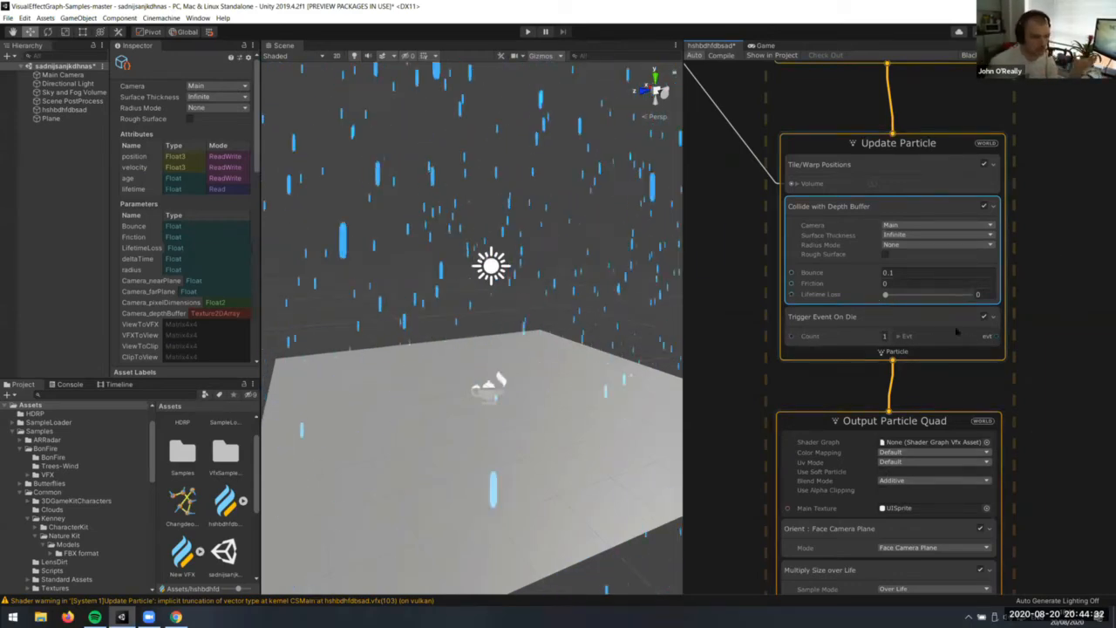
drag(885, 294, 1026, 304)
Dock the Game view beside the Scene view, separate from the effect graph
click(488, 384)
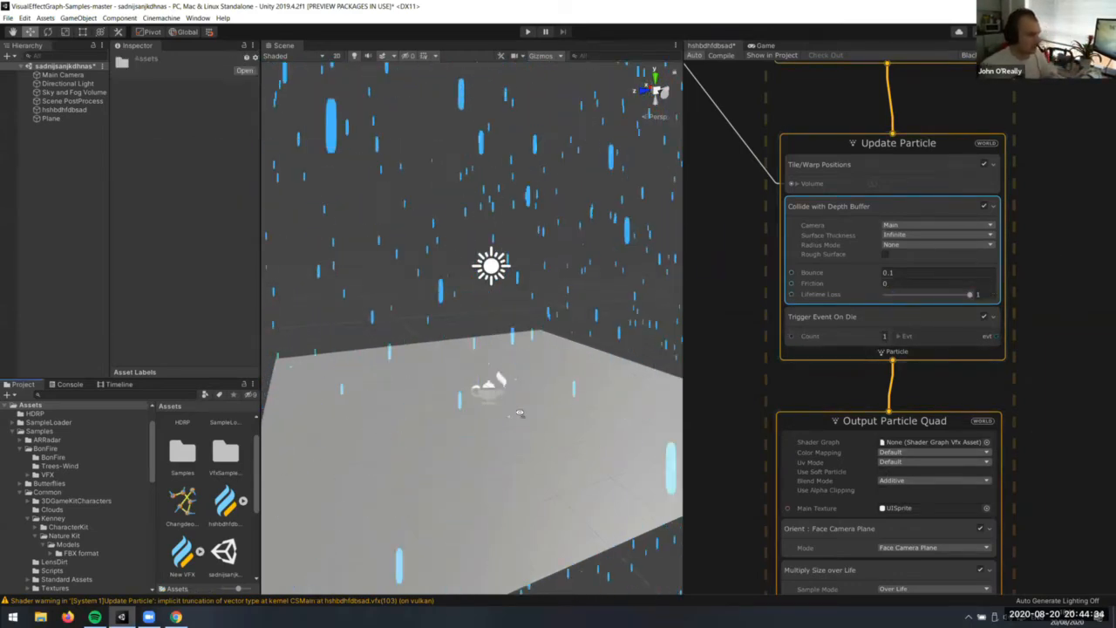
right_drag(488, 384, 674, 73)
drag(768, 46, 544, 46)
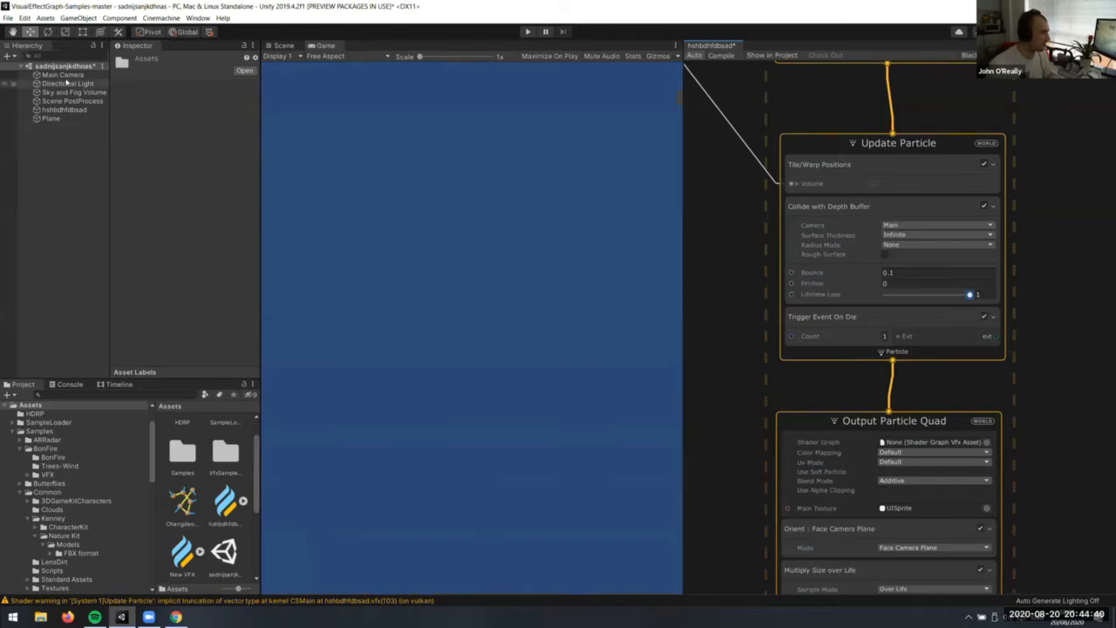
Align the Main Camera with a scene view facing the plane and the falling particles, and check it in the Game view
click(63, 76)
click(281, 45)
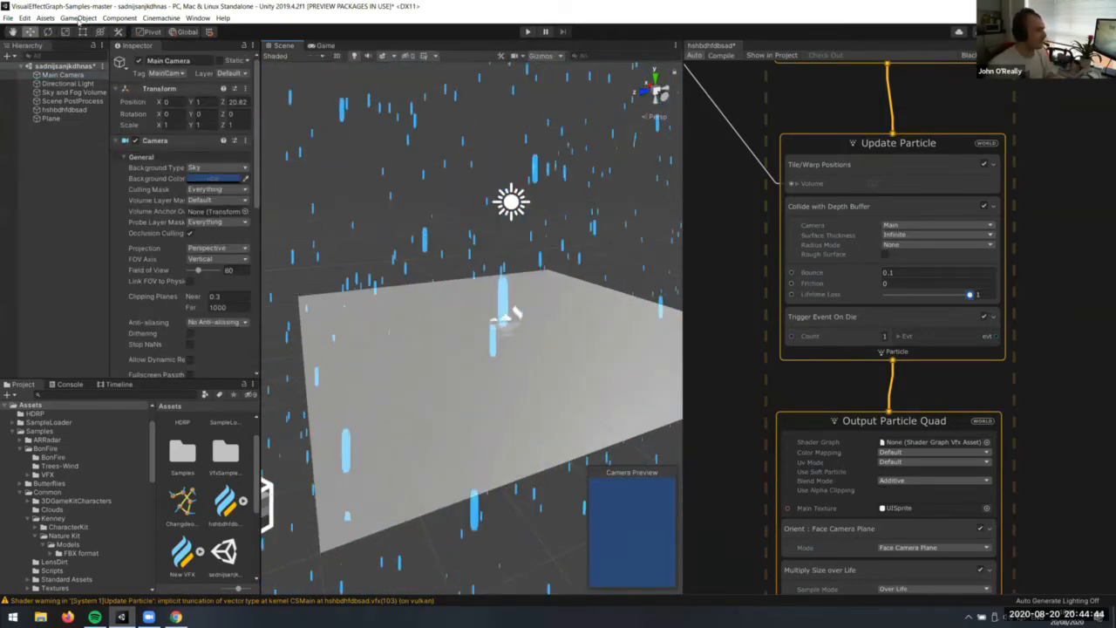
click(78, 18)
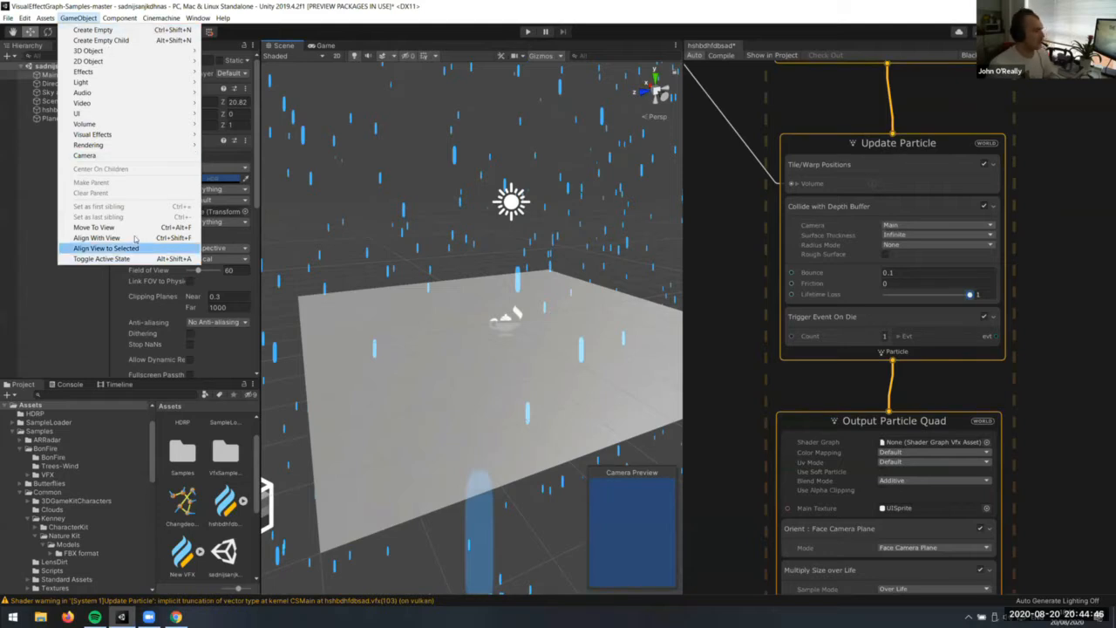
click(377, 110)
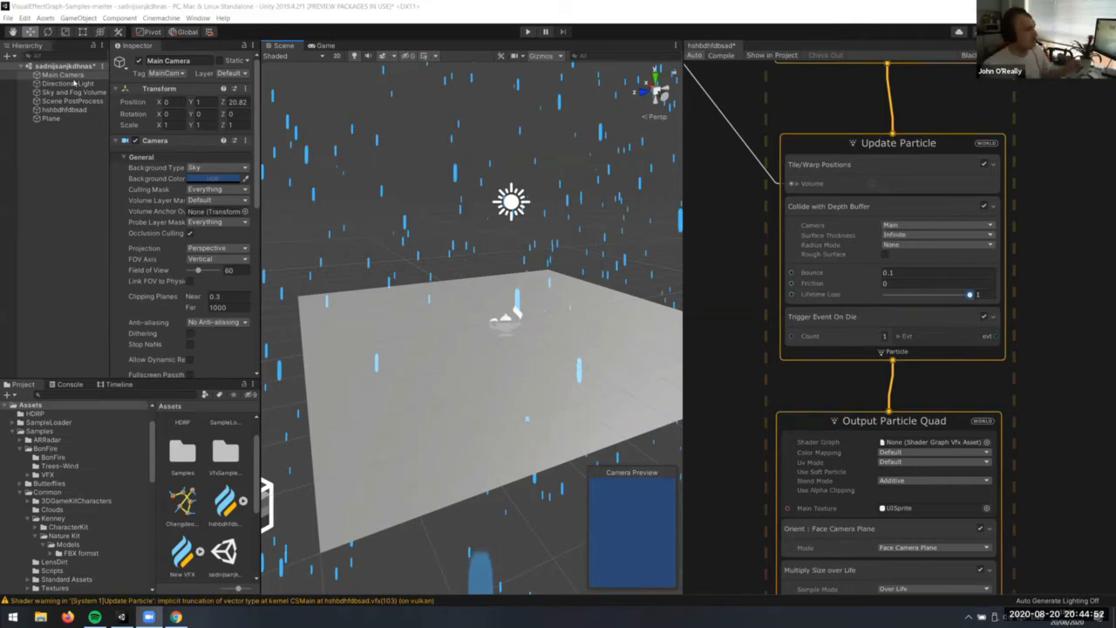
click(75, 82)
click(62, 75)
right_drag(471, 366, 523, 292)
key(ctrl+shift+f)
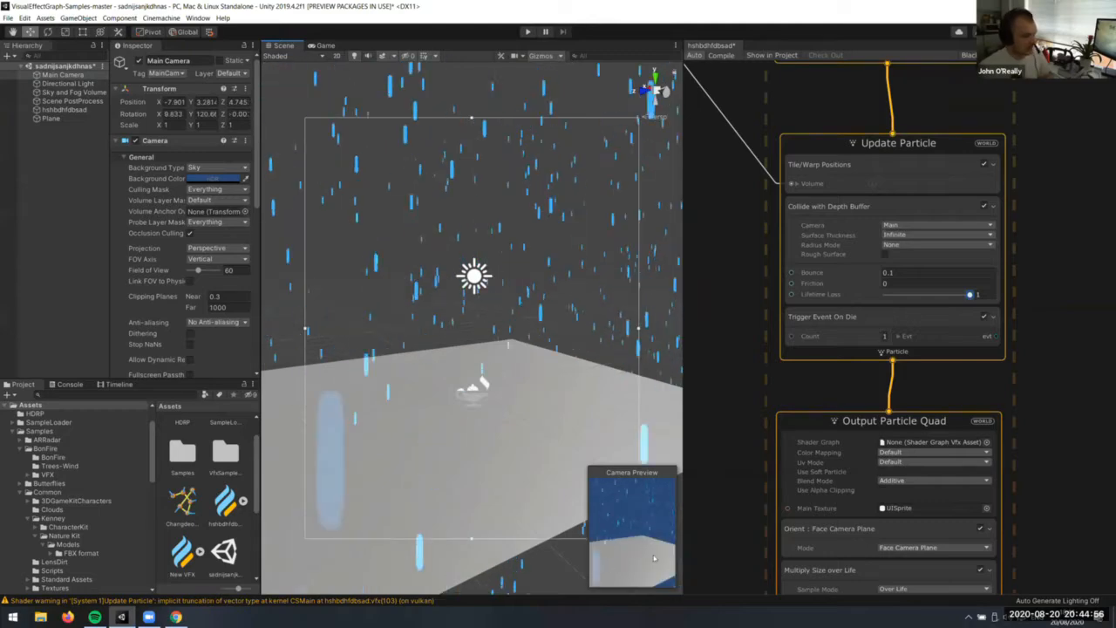
key(s)
right_drag(635, 366, 687, 560)
key(w)
key(s)
key(ctrl+2)
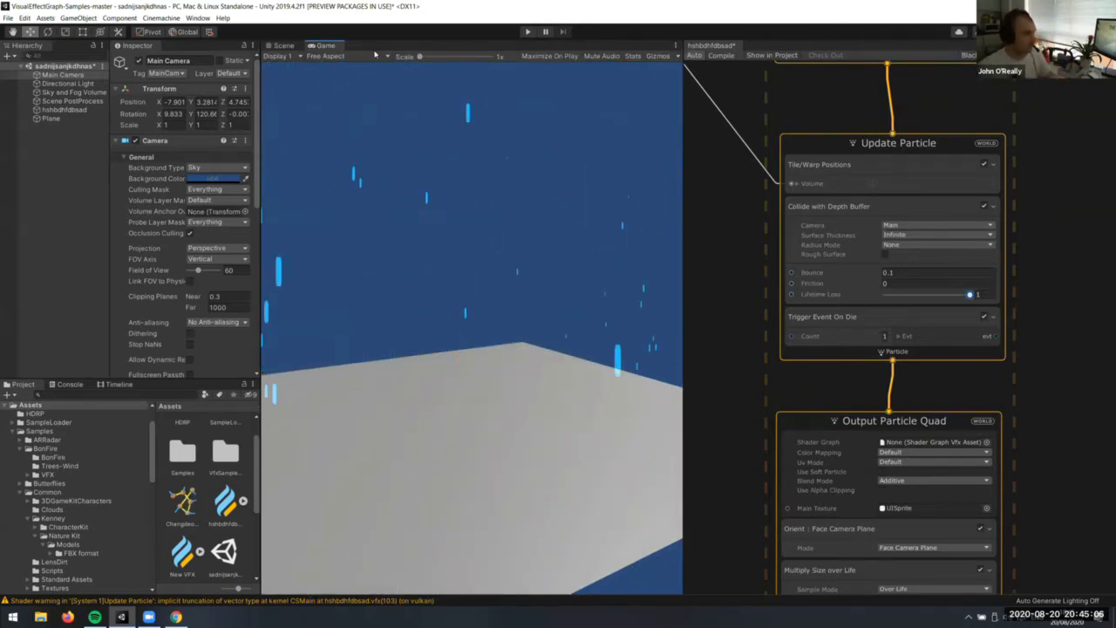
Using Center and Local handles, move the Main Camera back to X -10.24, Y 3.75, Z 6.13 and check the Game view
key(ctrl+1)
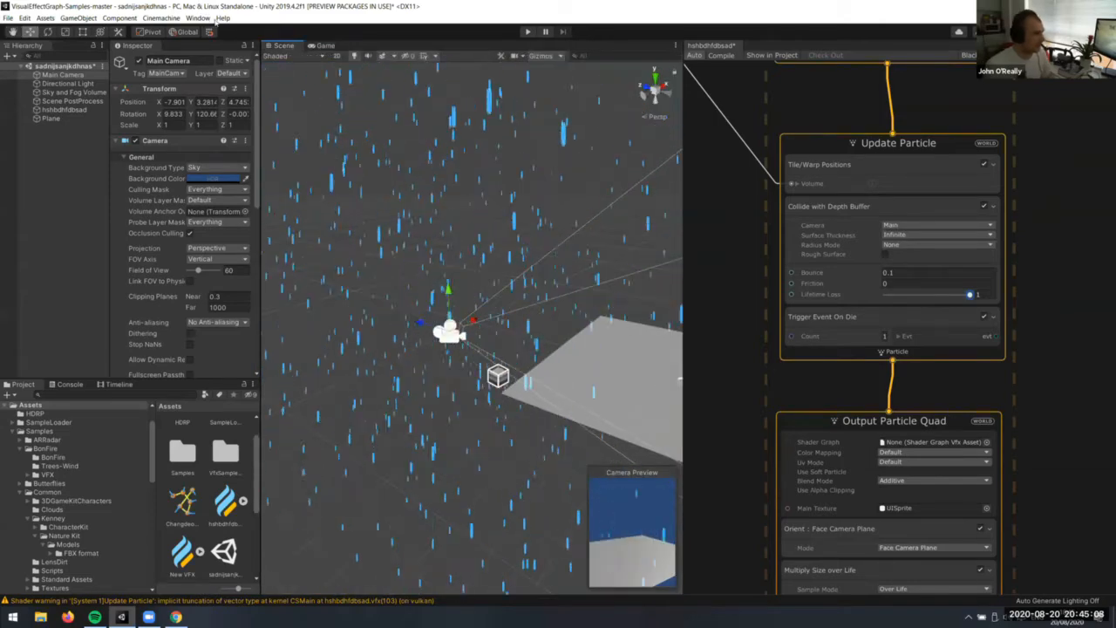
click(150, 31)
click(184, 32)
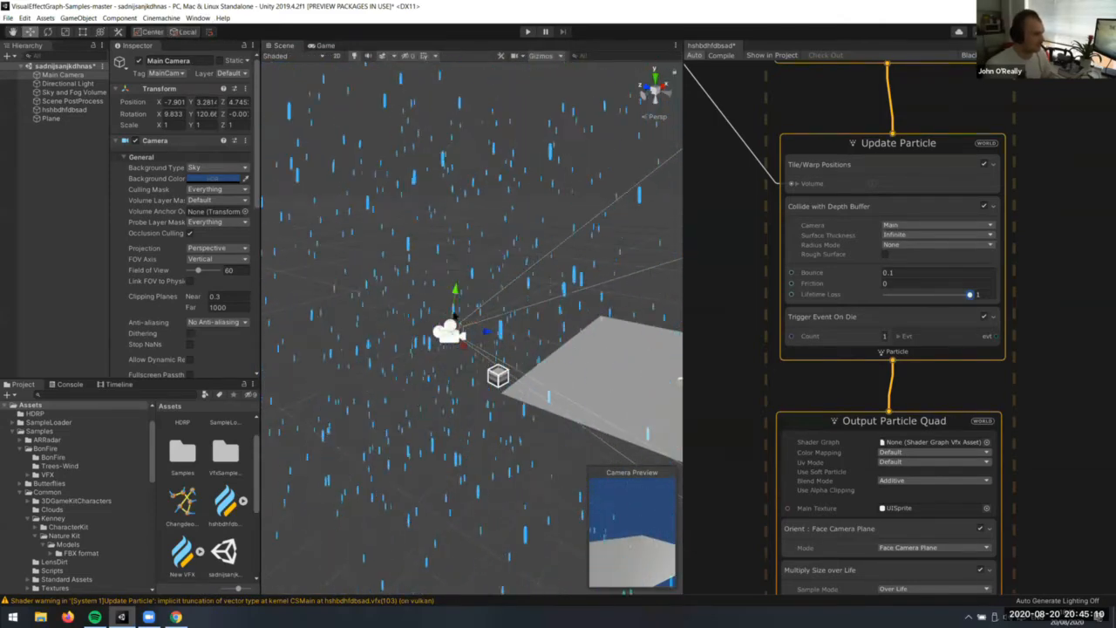
drag(389, 323, 359, 321)
right_drag(349, 131, 428, 148)
key(w)
key(ctrl+2)
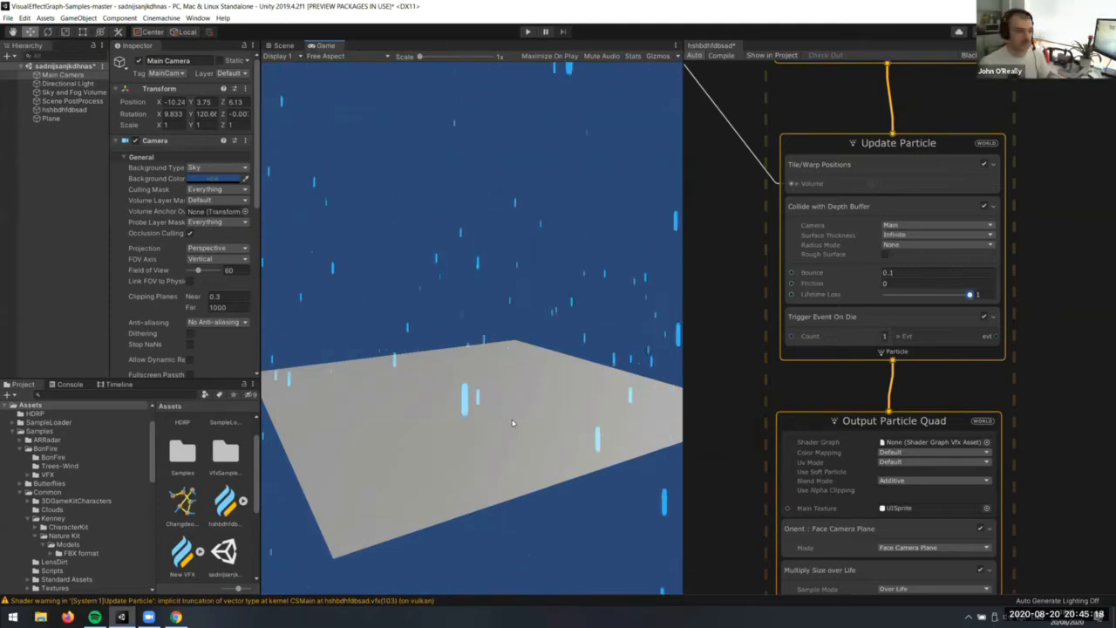
Test a Lifetime Loss of 0 in the Collide with Depth Buffer block and restore it to 1
click(942, 326)
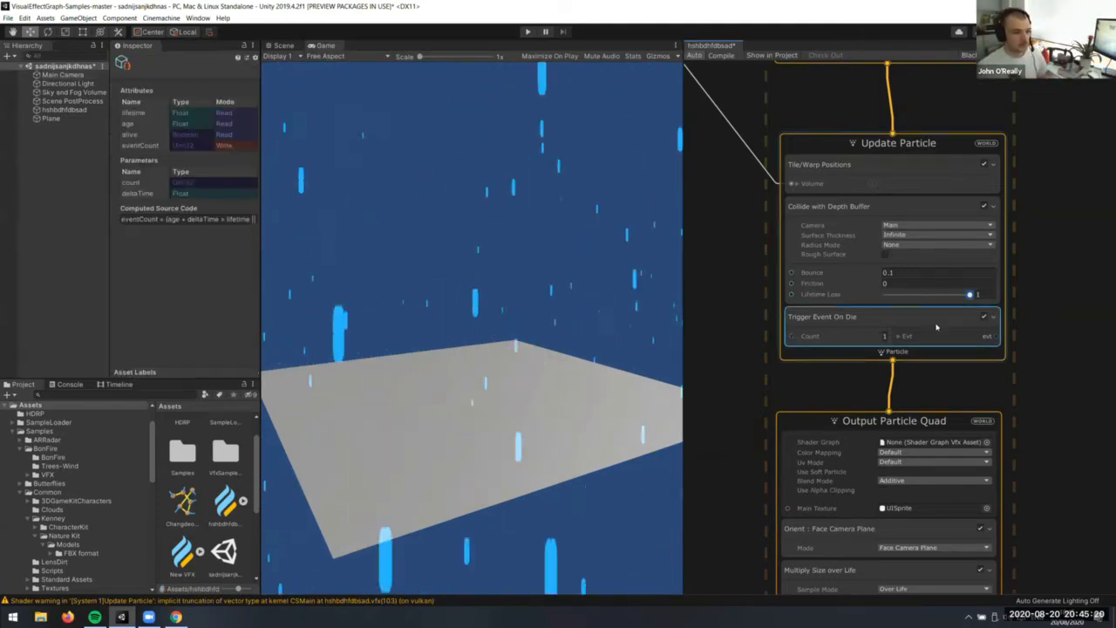
middle_drag(951, 371, 936, 375)
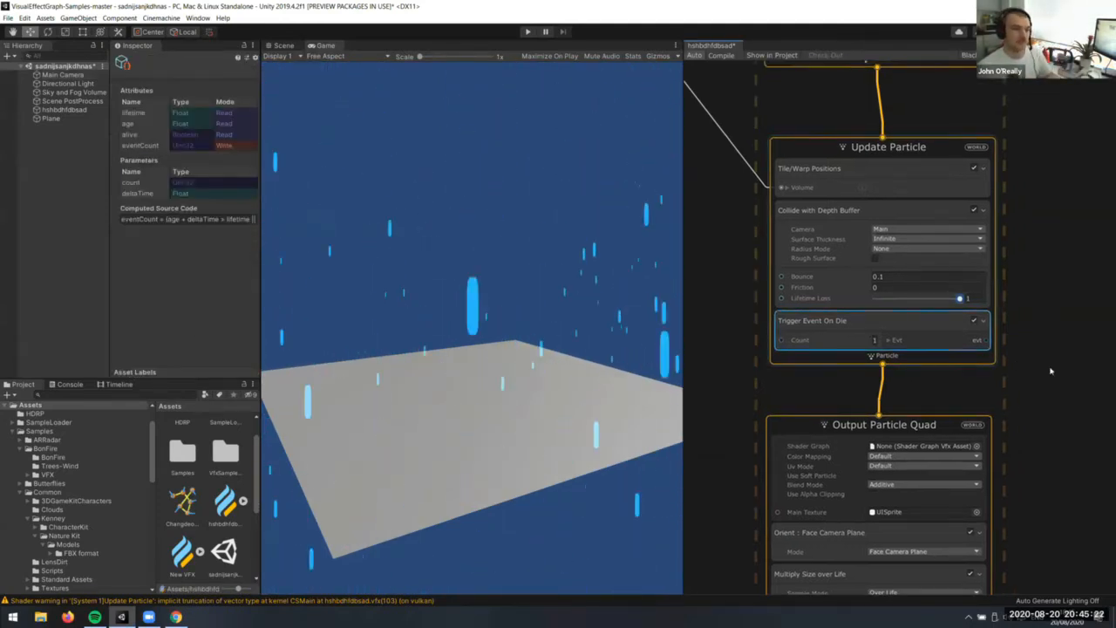
middle_drag(1011, 390, 974, 445)
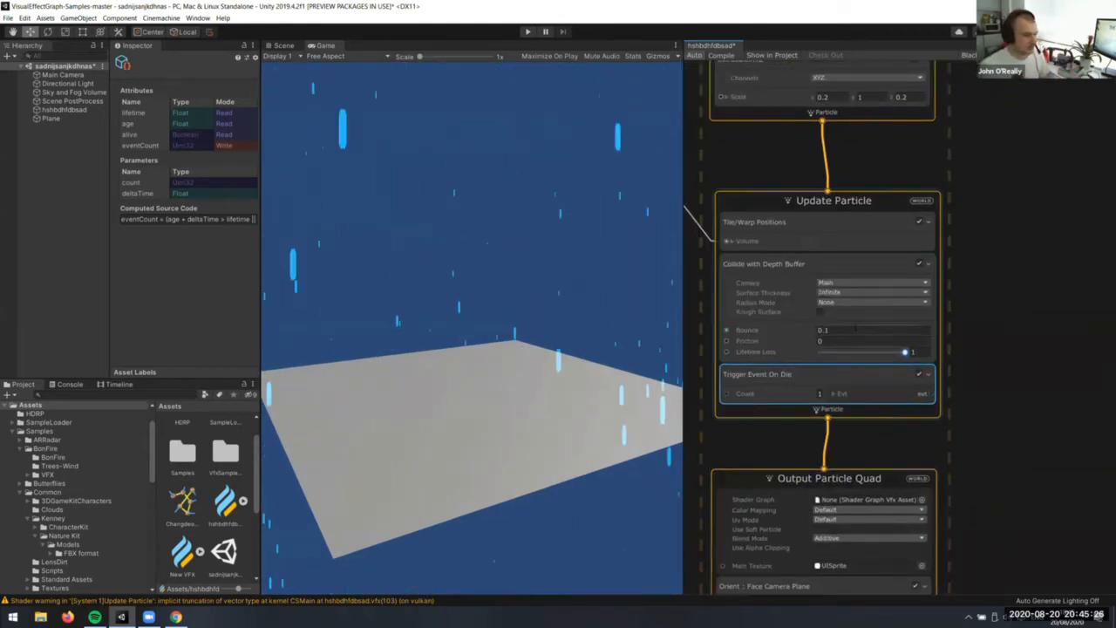
click(823, 329)
drag(905, 353, 815, 351)
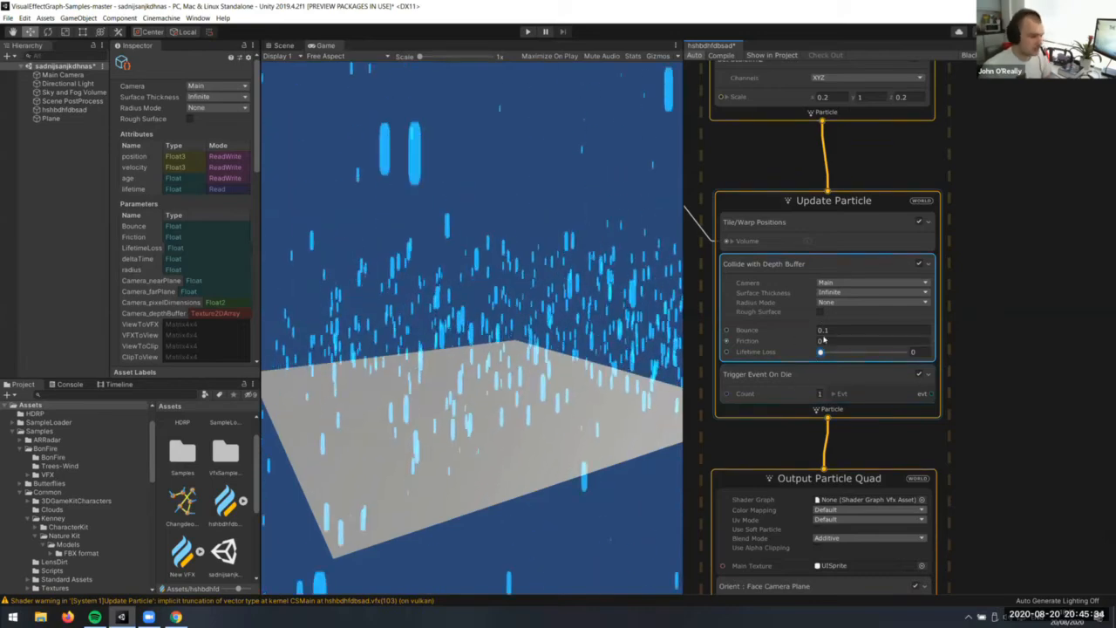
drag(820, 352, 959, 355)
Add a Simple Particle System to the effect graph beside the rain particle system
scroll(964, 356, down, 4)
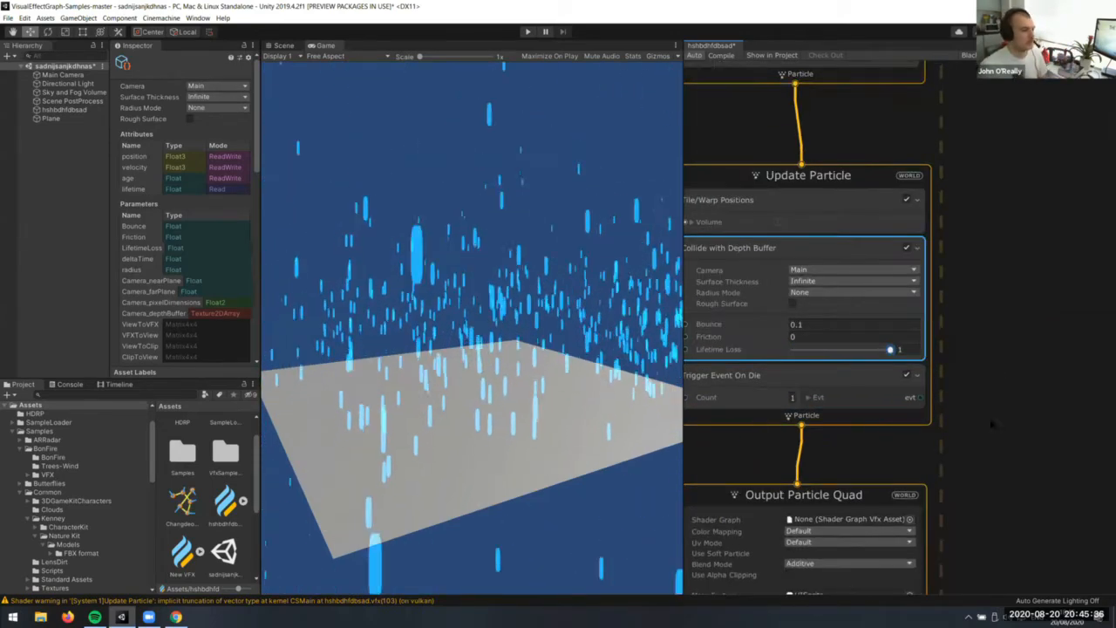
scroll(965, 355, down, 8)
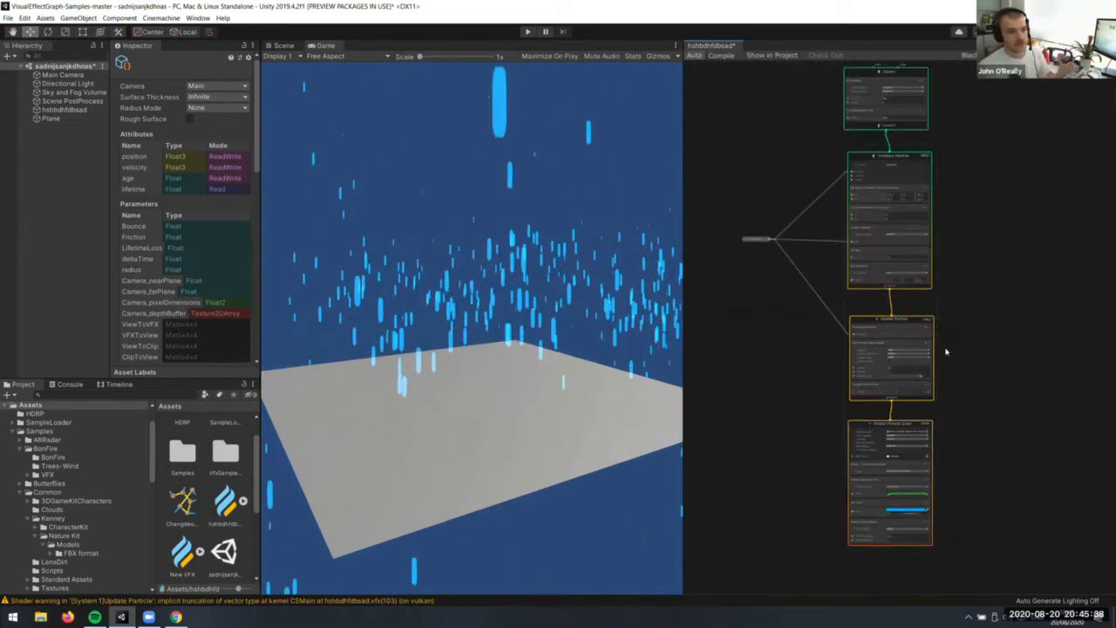
middle_drag(940, 393, 910, 397)
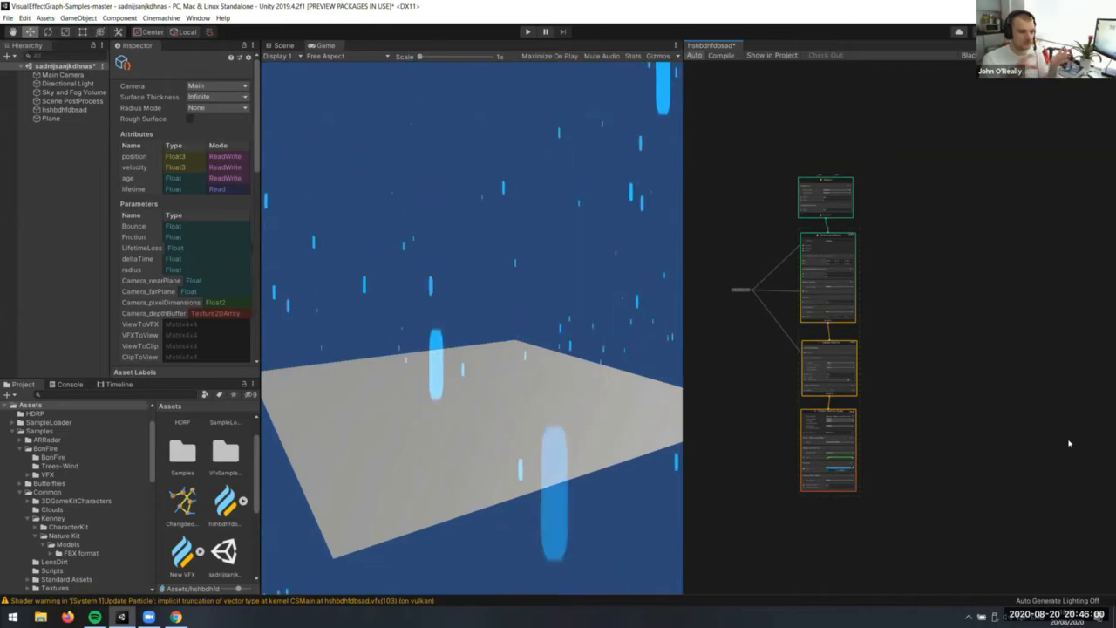
scroll(897, 316, up, 5)
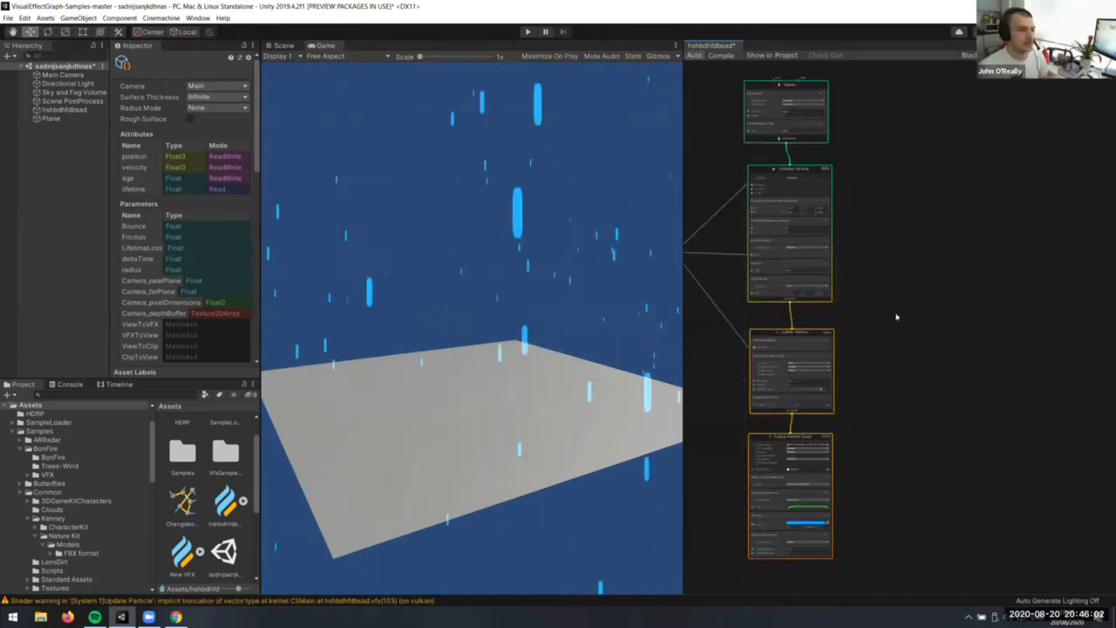
middle_drag(951, 334, 922, 316)
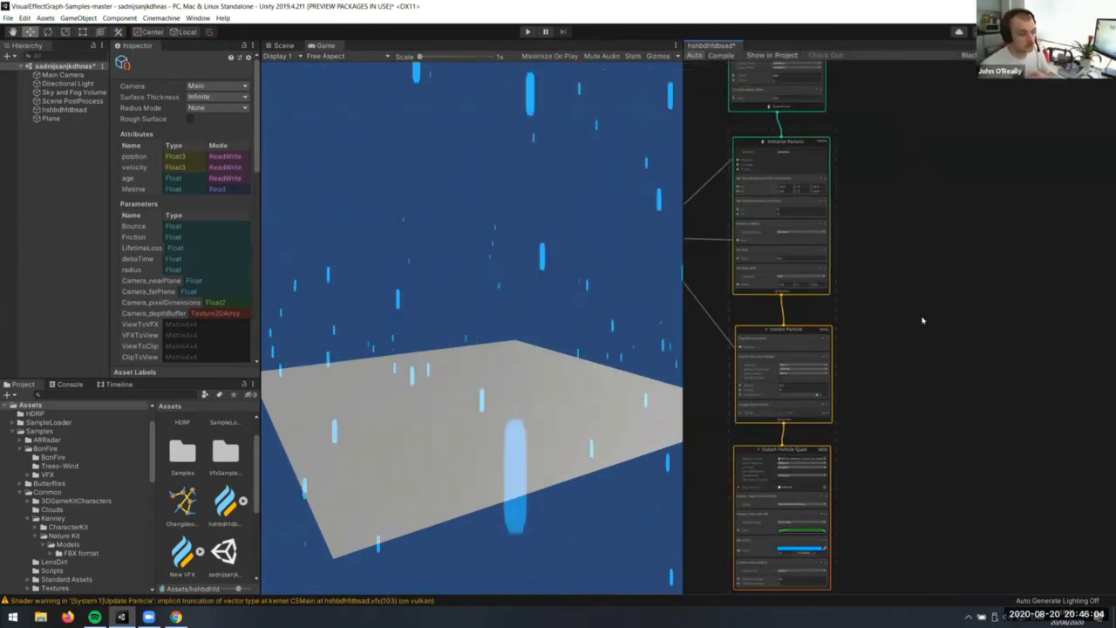
right_click(923, 280)
click(951, 285)
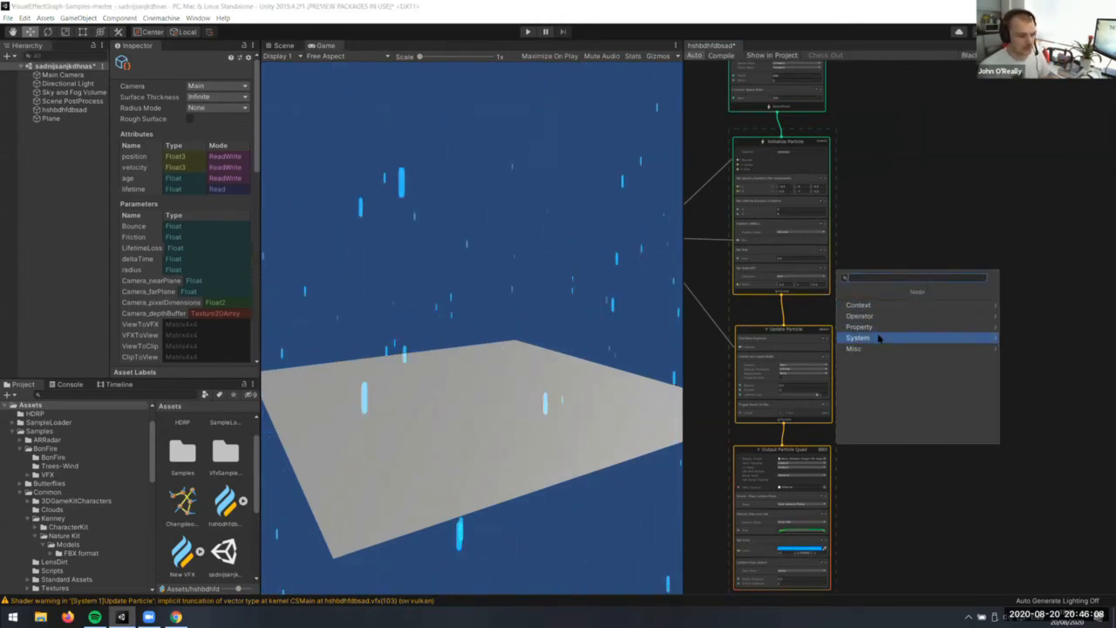
click(881, 338)
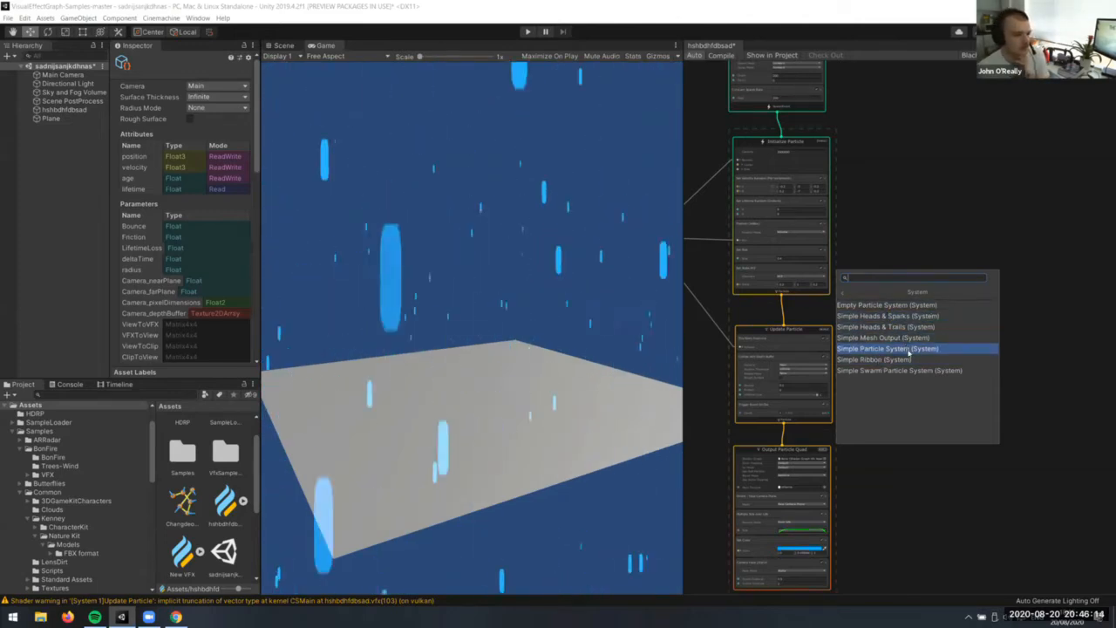
click(910, 352)
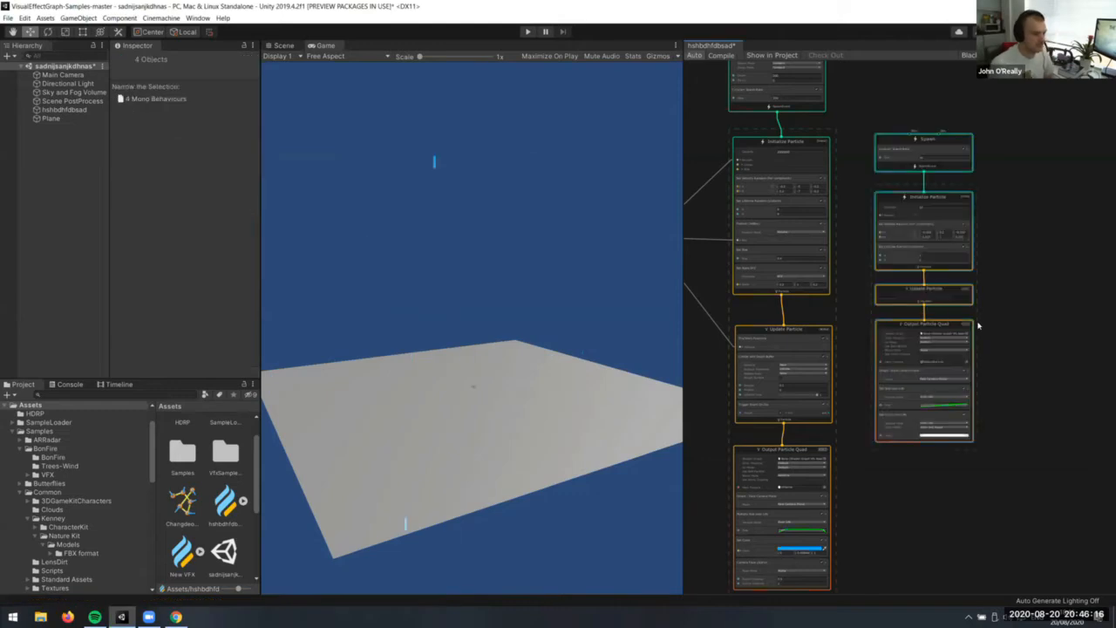
Try adding a Simple Swarm Particle System to the effect graph
right_click(1014, 397)
click(1046, 397)
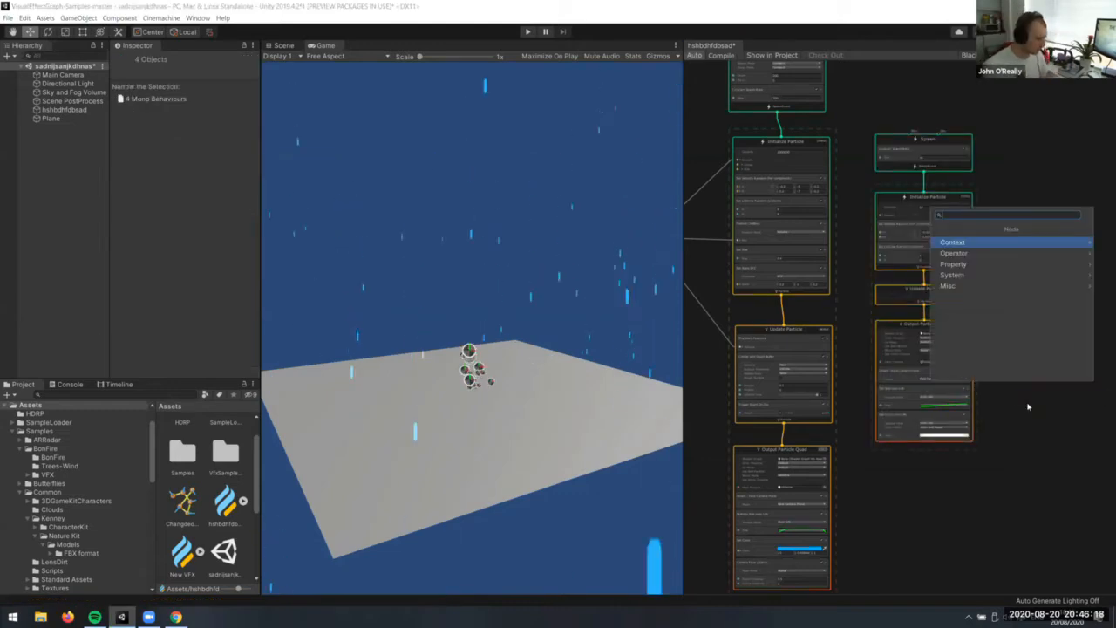
text(sw)
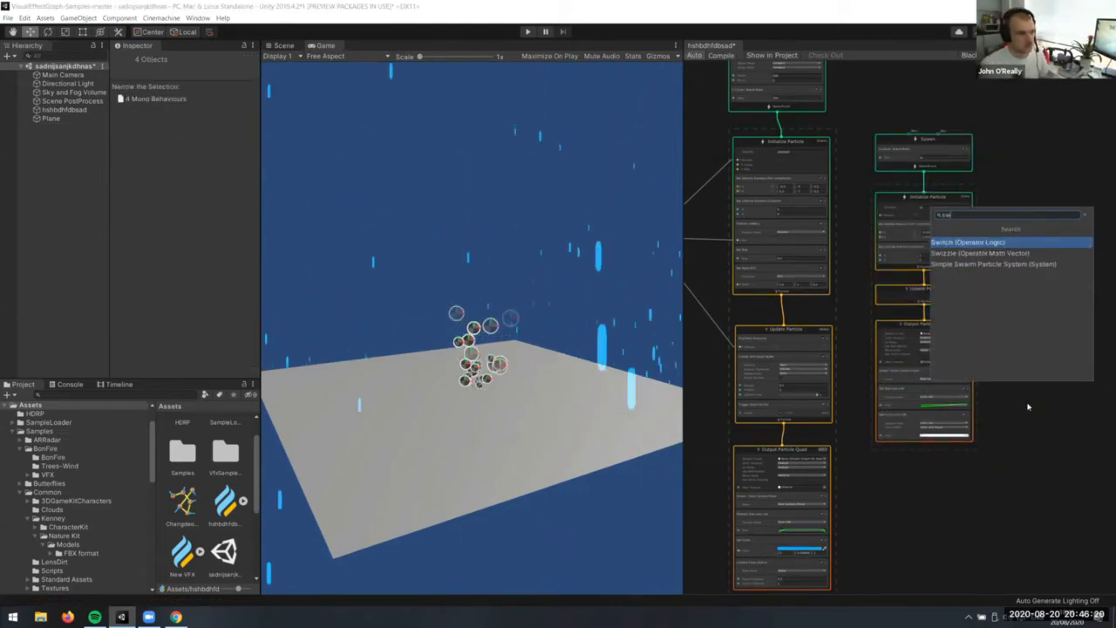
key(Down)
key(Down)
key(Return)
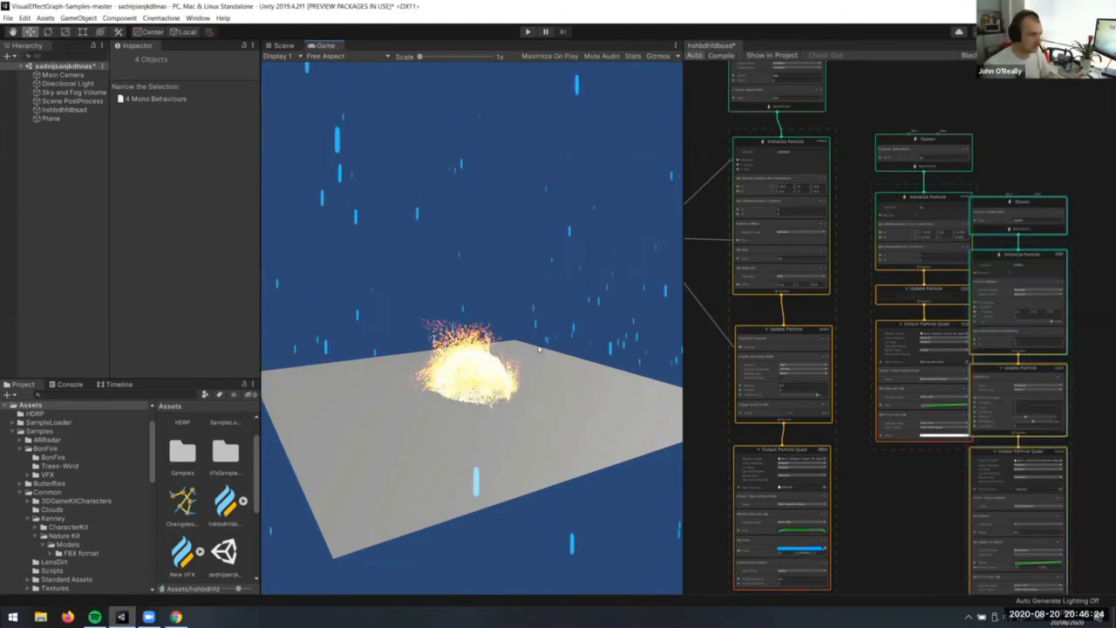
Inspect the swarm effect in the Scene and Game views and delete its whole system from the graph
click(284, 45)
scroll(471, 322, up, 5)
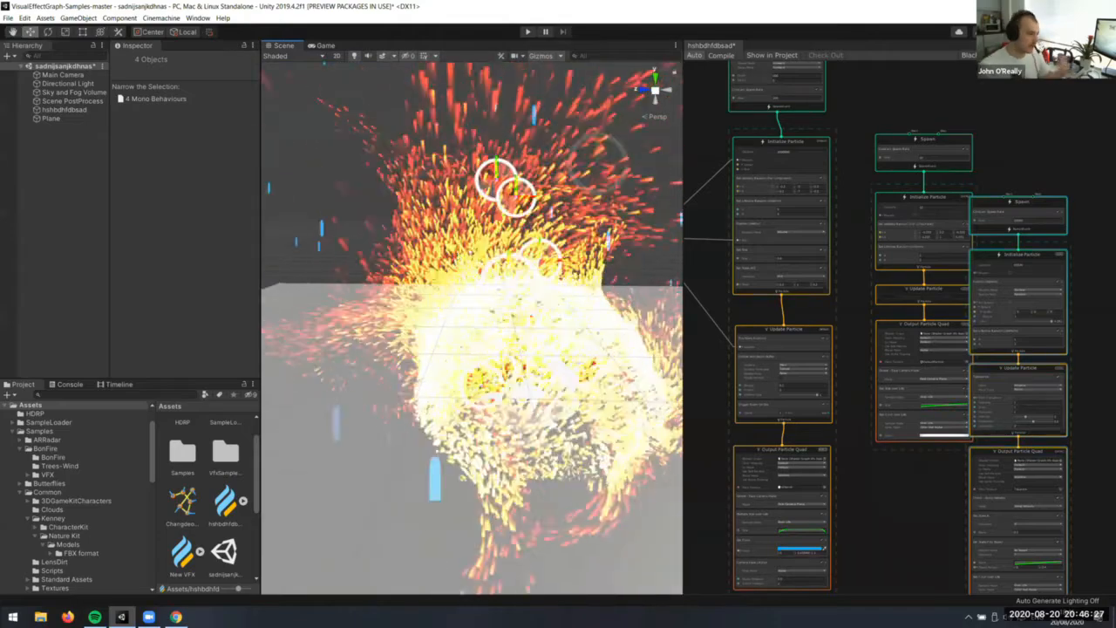
scroll(491, 264, down, 5)
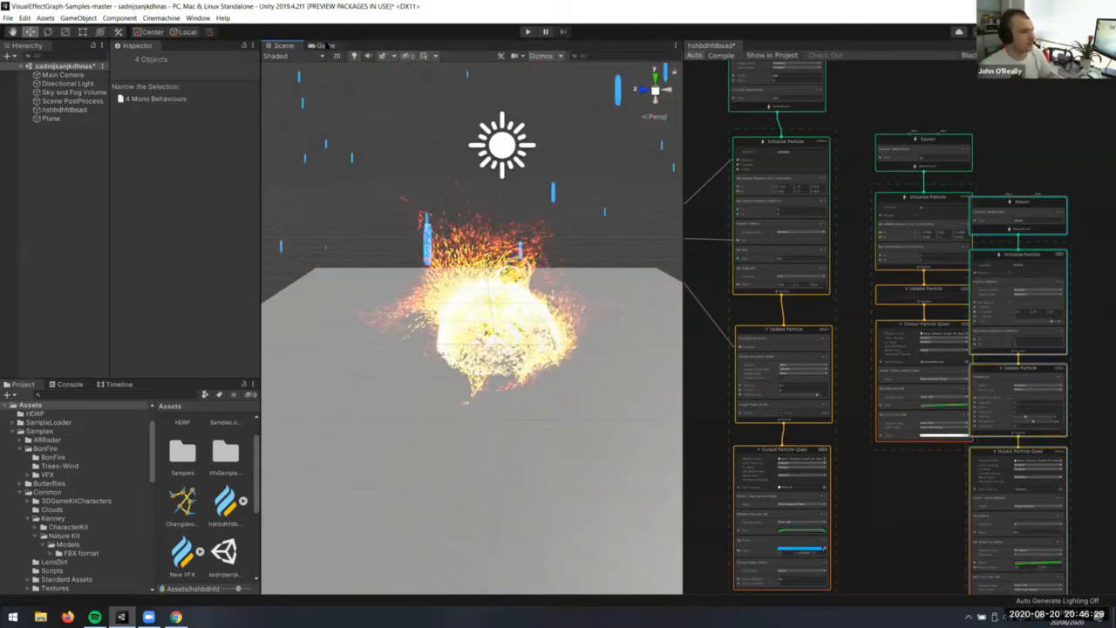
click(323, 45)
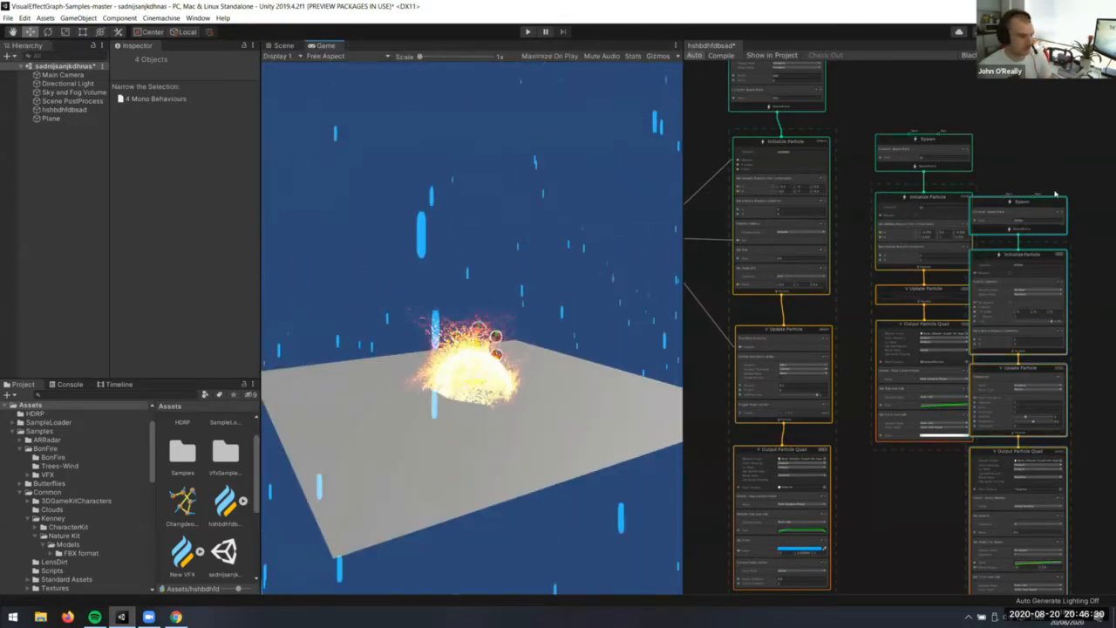
drag(1085, 536, 991, 161)
key(Delete)
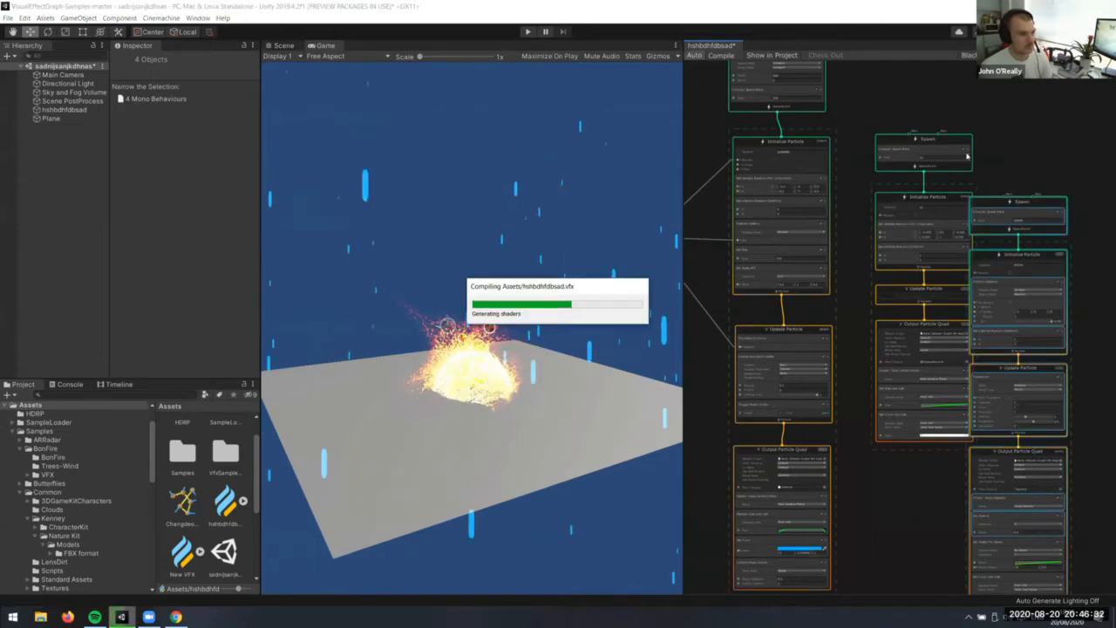
Delete the Spawn context of the newly added simple particle system
scroll(474, 345, up, 1)
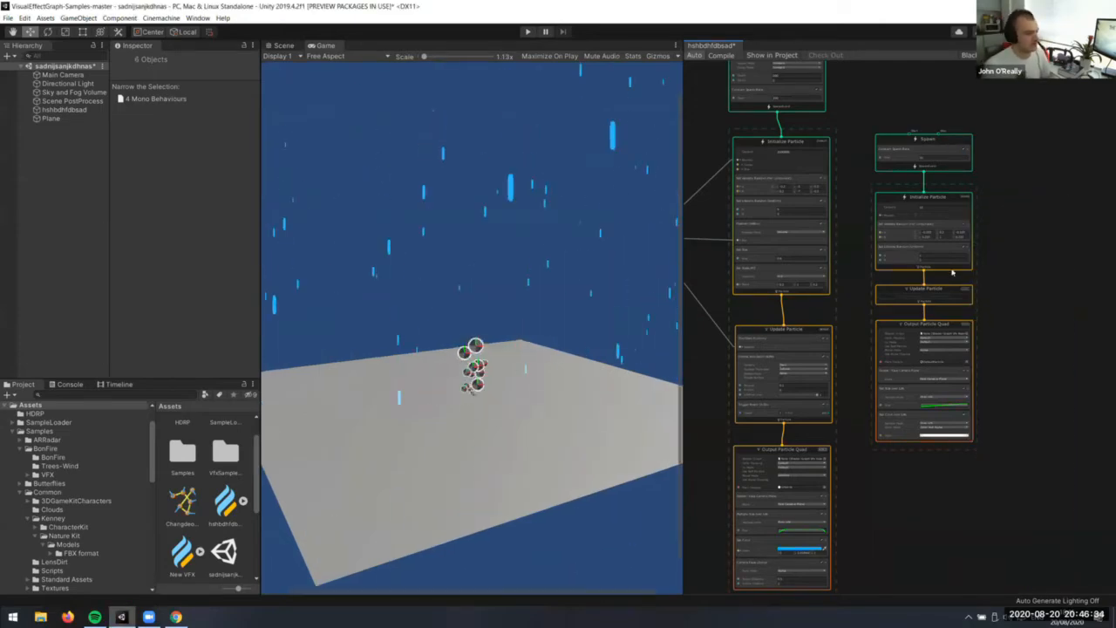
scroll(837, 164, up, 2)
scroll(1003, 187, up, 2)
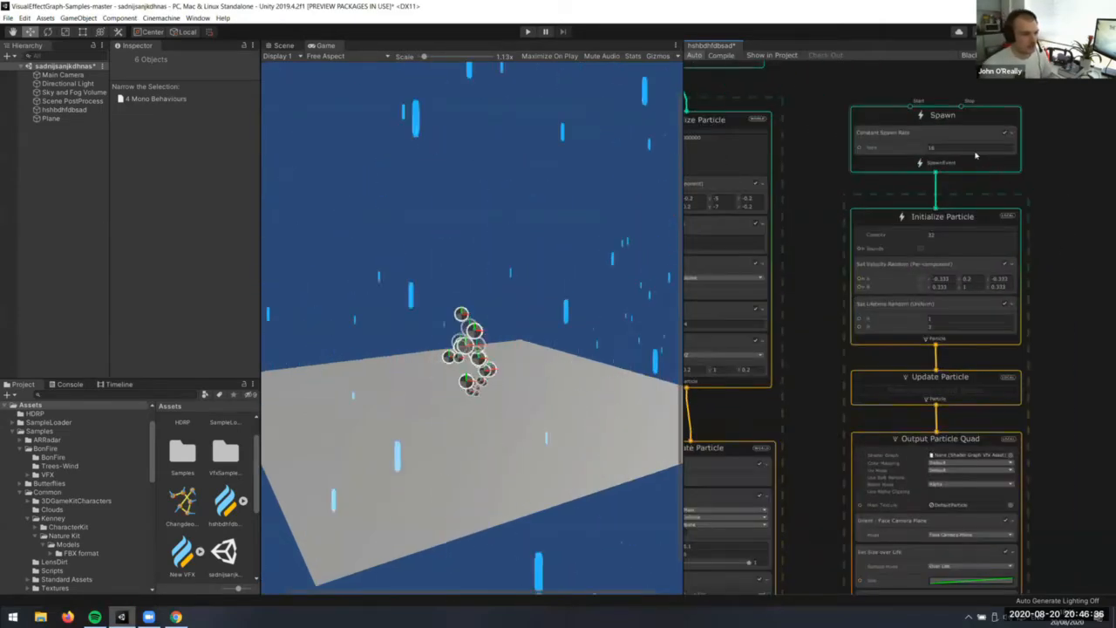
click(971, 119)
key(Delete)
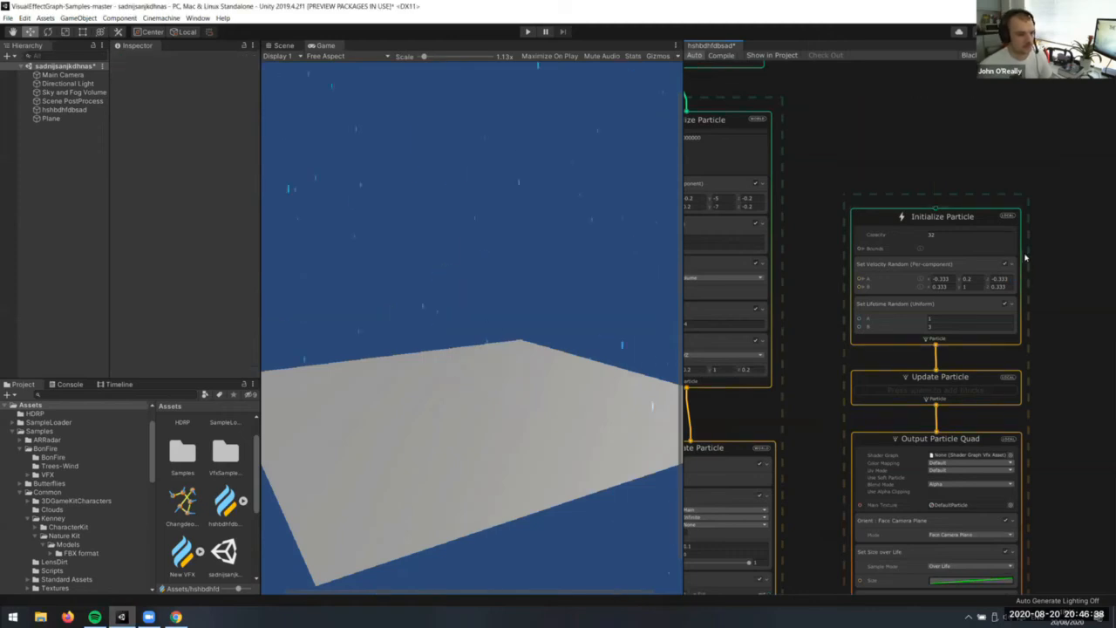
Add a GPUEvent context above the second system and connect its SpawnEvent output to Initialize Particle
middle_drag(1033, 276, 1060, 256)
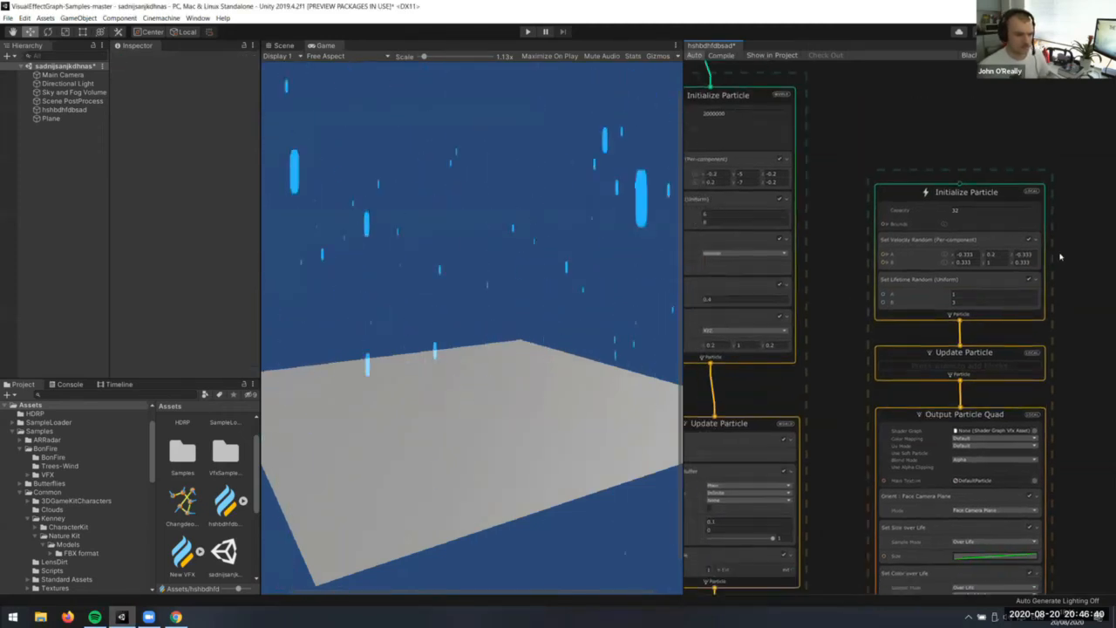
right_click(999, 125)
click(1002, 130)
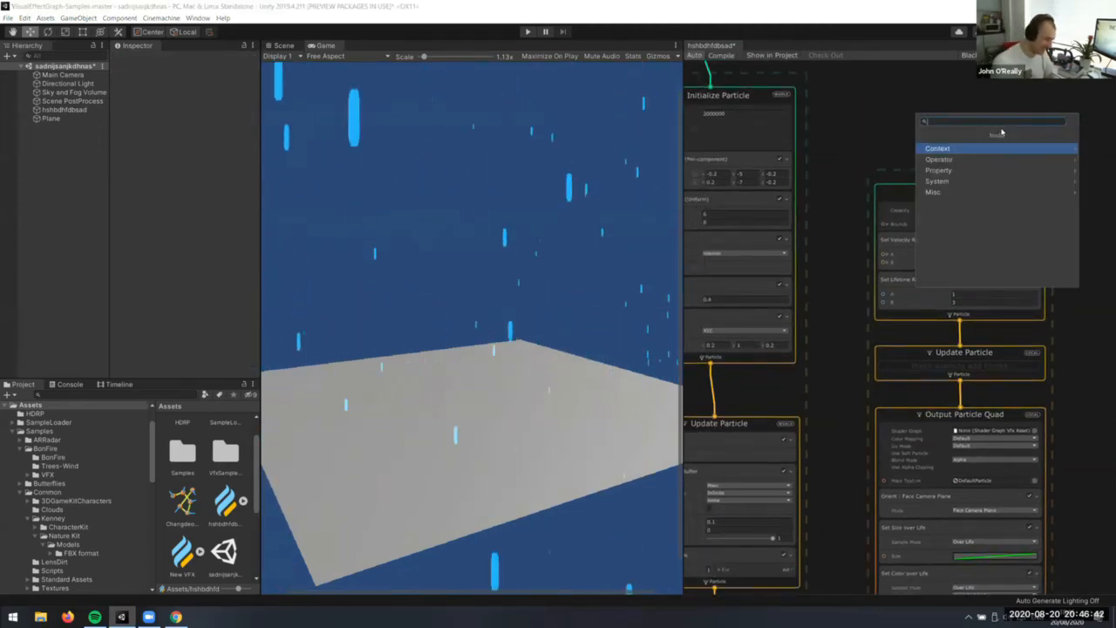
text(gpu)
key(Return)
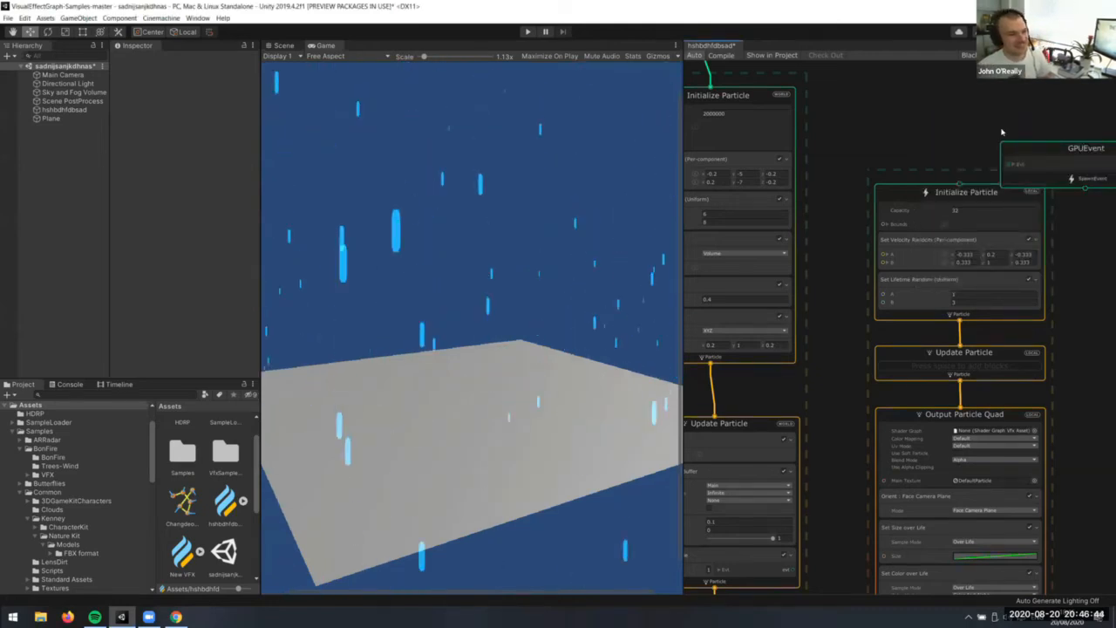
drag(1047, 149, 916, 109)
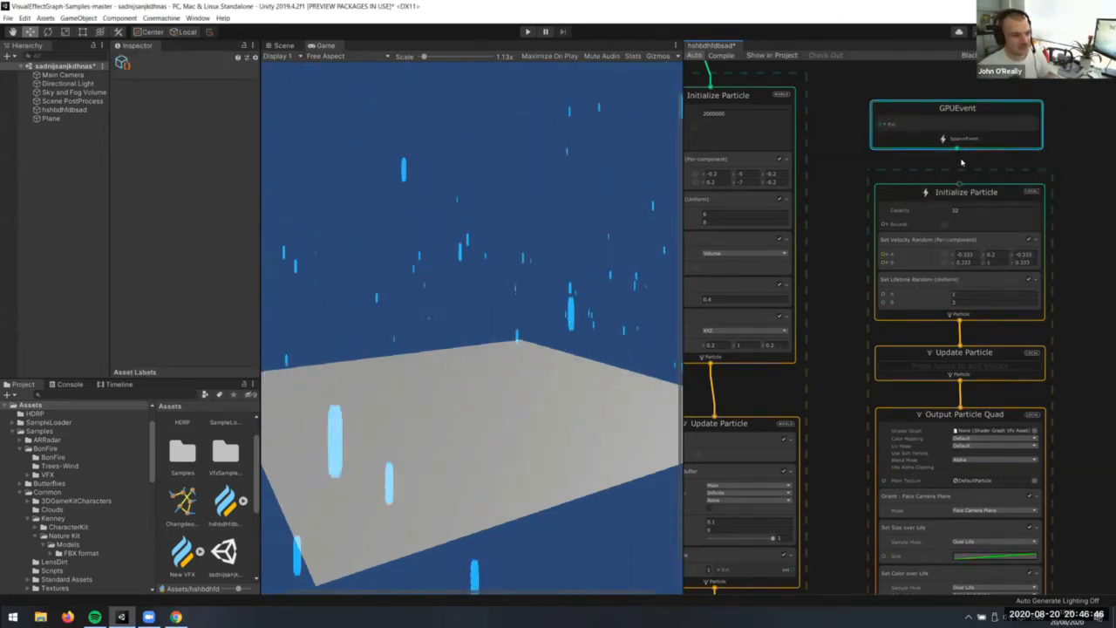
drag(959, 148, 966, 181)
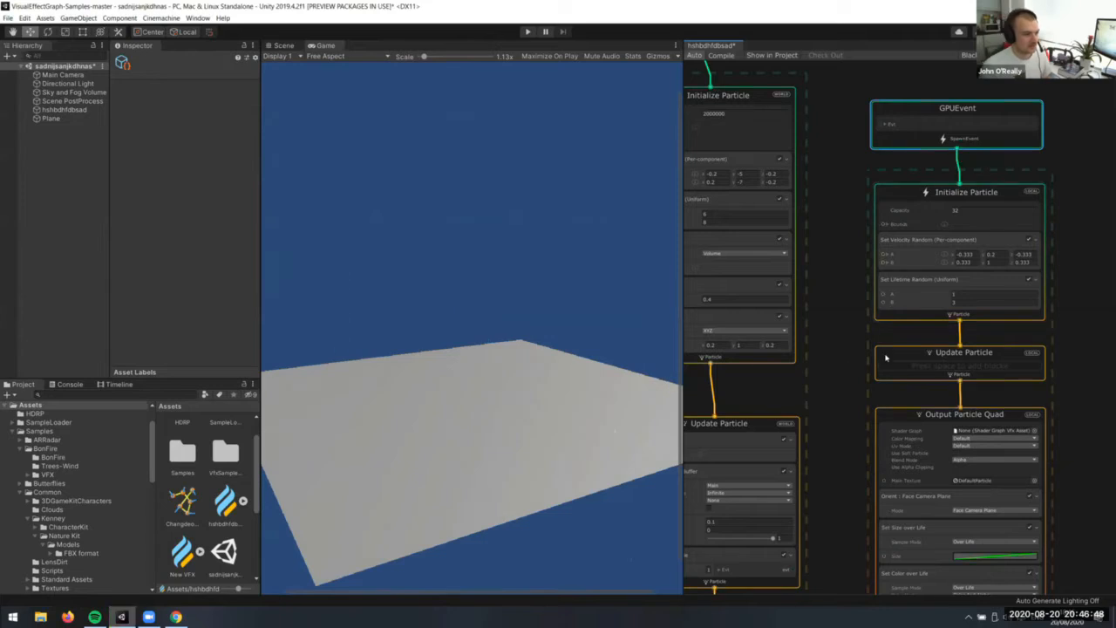
Move the GPUEvent context with its entire particle system down beside the rain system's Update Particle and Output contexts
middle_drag(840, 370, 887, 395)
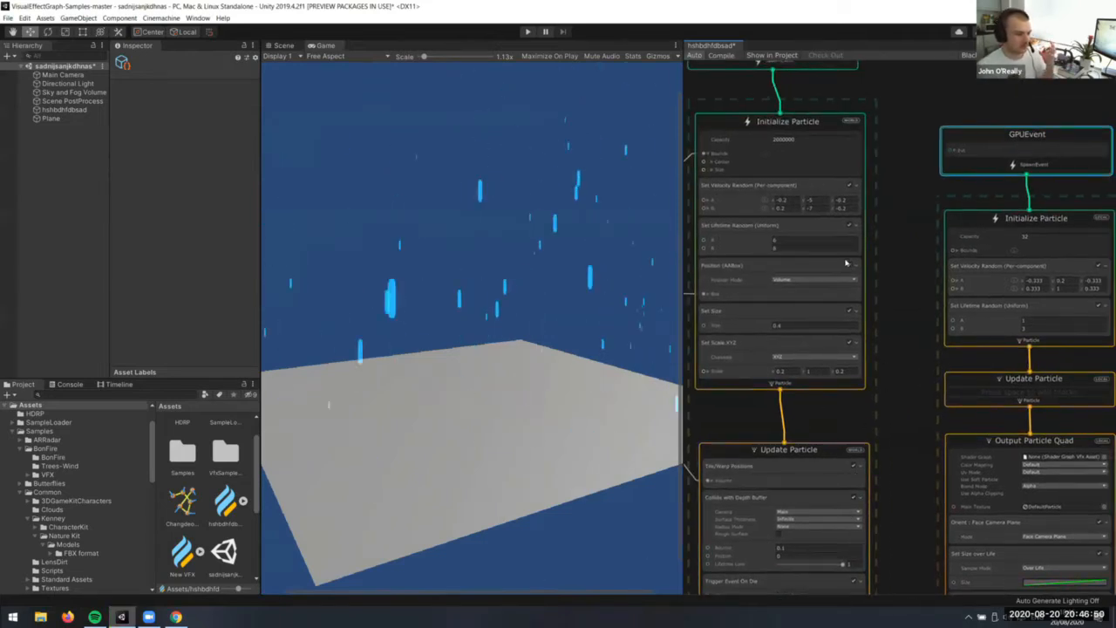
scroll(845, 262, down, 3)
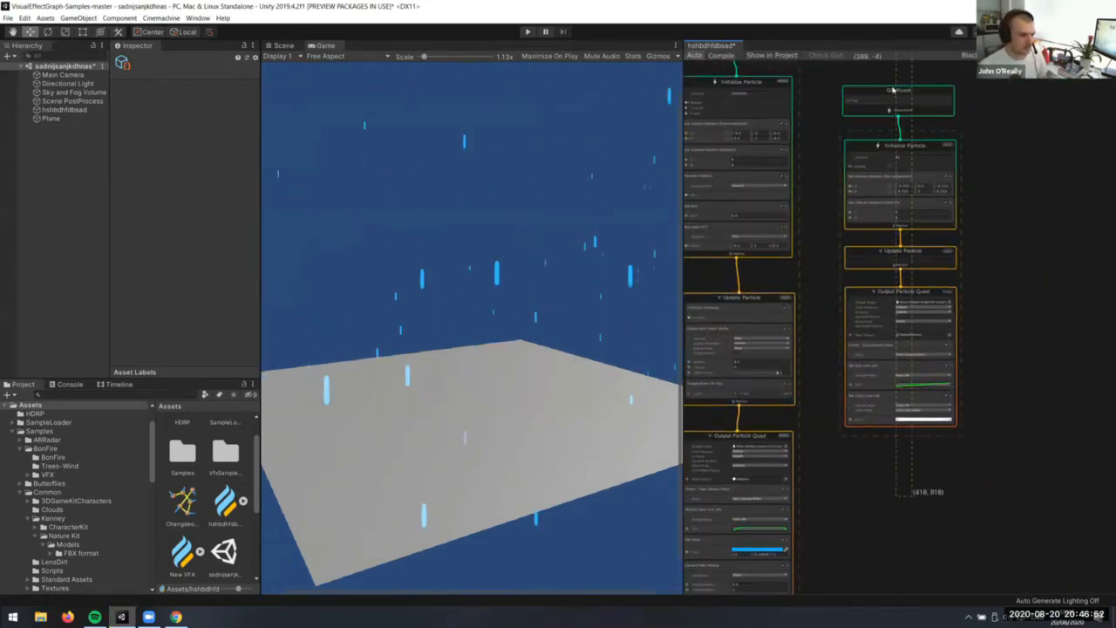
drag(894, 90, 934, 252)
scroll(849, 407, up, 2)
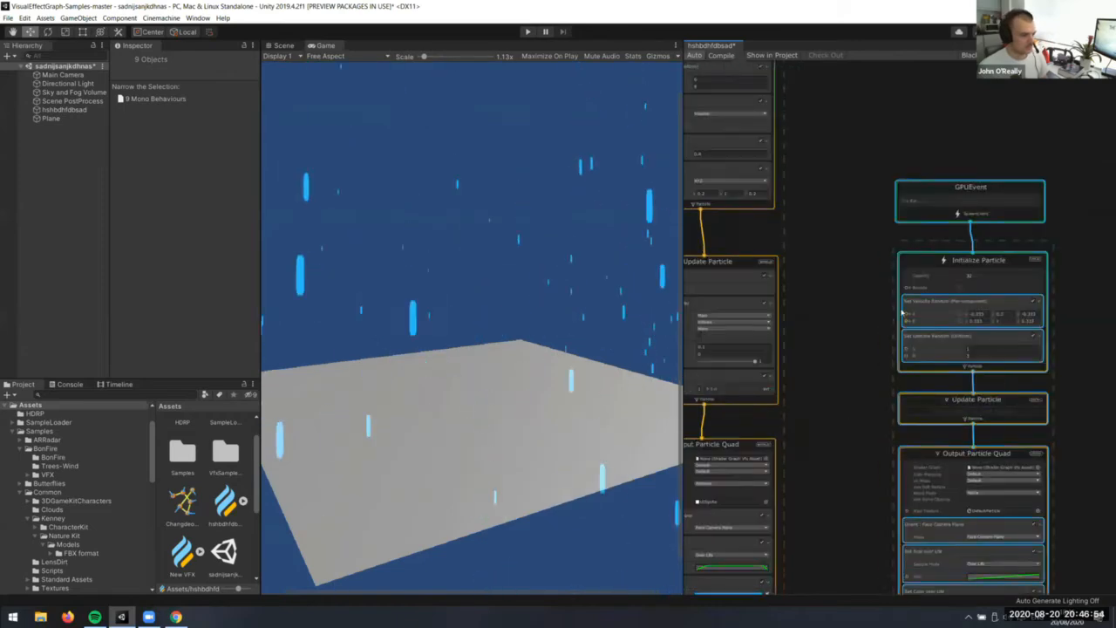
scroll(902, 313, up, 1)
middle_drag(900, 255, 968, 124)
drag(984, 85, 920, 280)
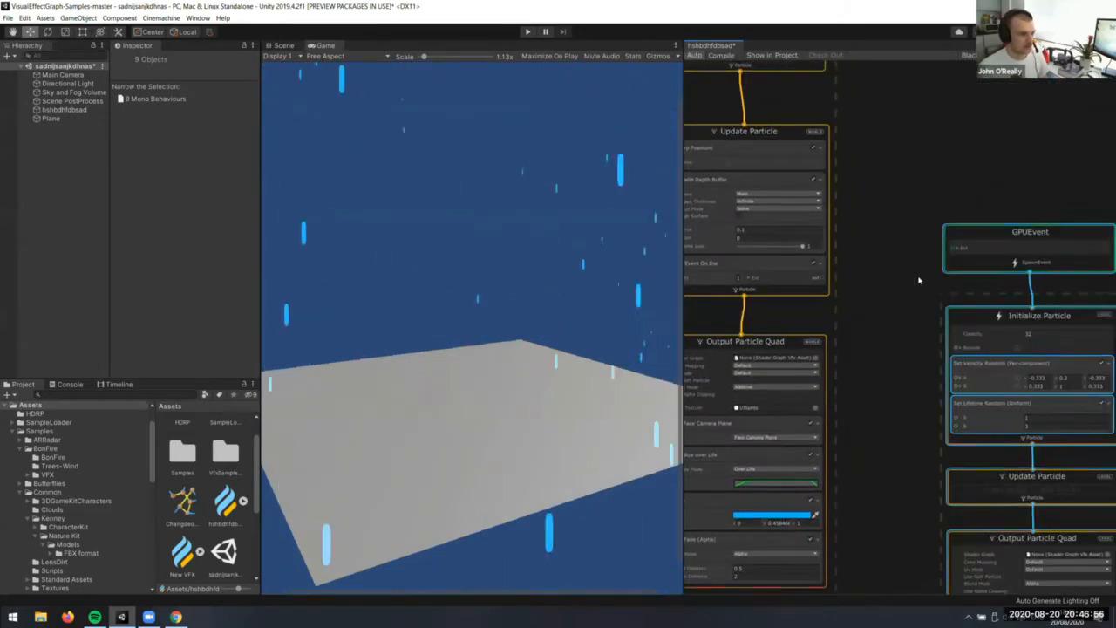
Connect the evt output of the Trigger Event On Die block to the GPUEvent context's Evt input
click(866, 296)
middle_drag(849, 265, 915, 261)
scroll(778, 229, up, 2)
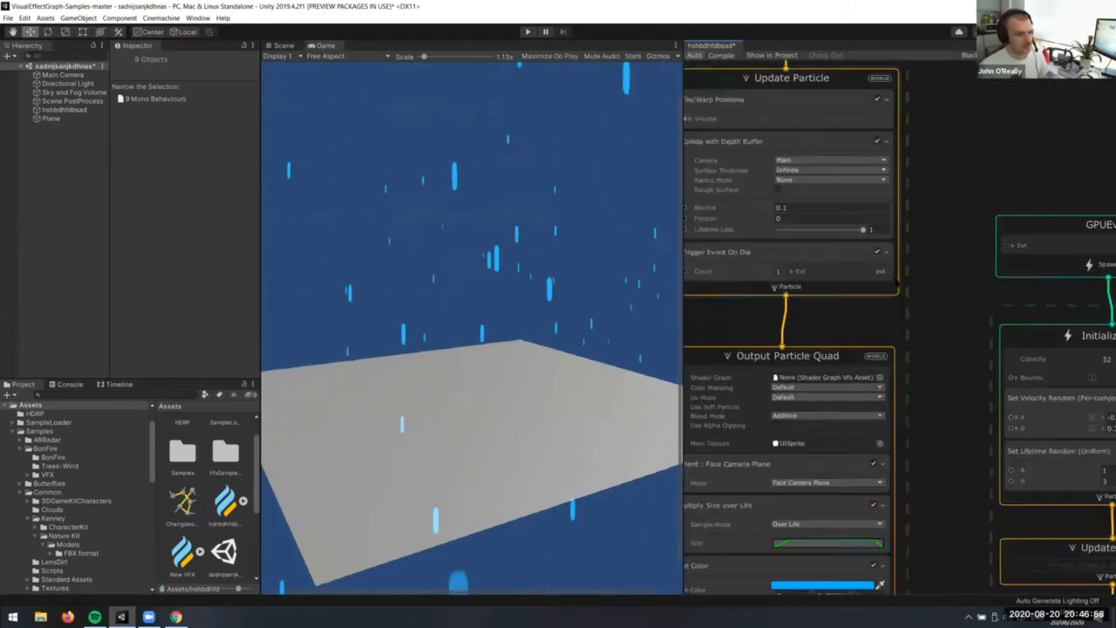
drag(881, 271, 1010, 248)
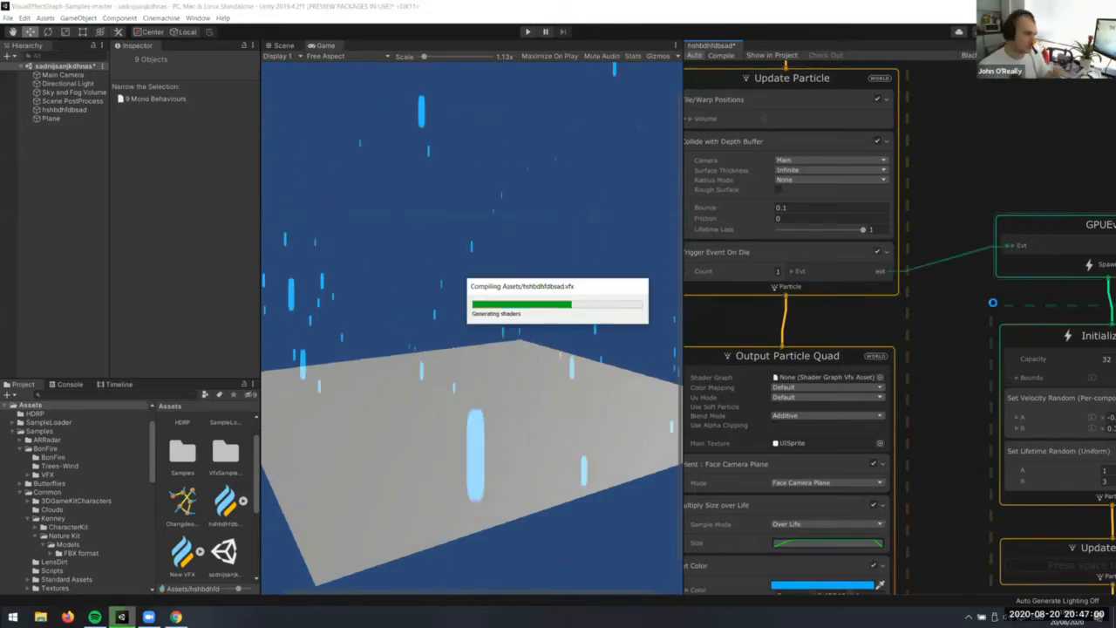
Set the Capacity of the second system's Initialize Particle context to 40000
middle_drag(929, 362, 822, 154)
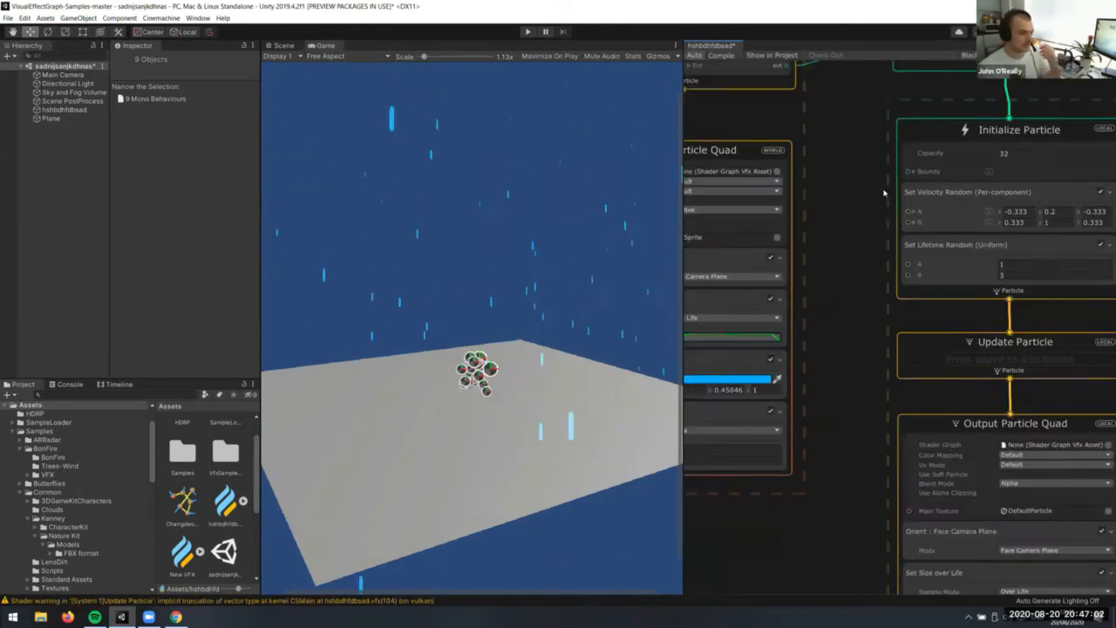
middle_drag(812, 369, 769, 527)
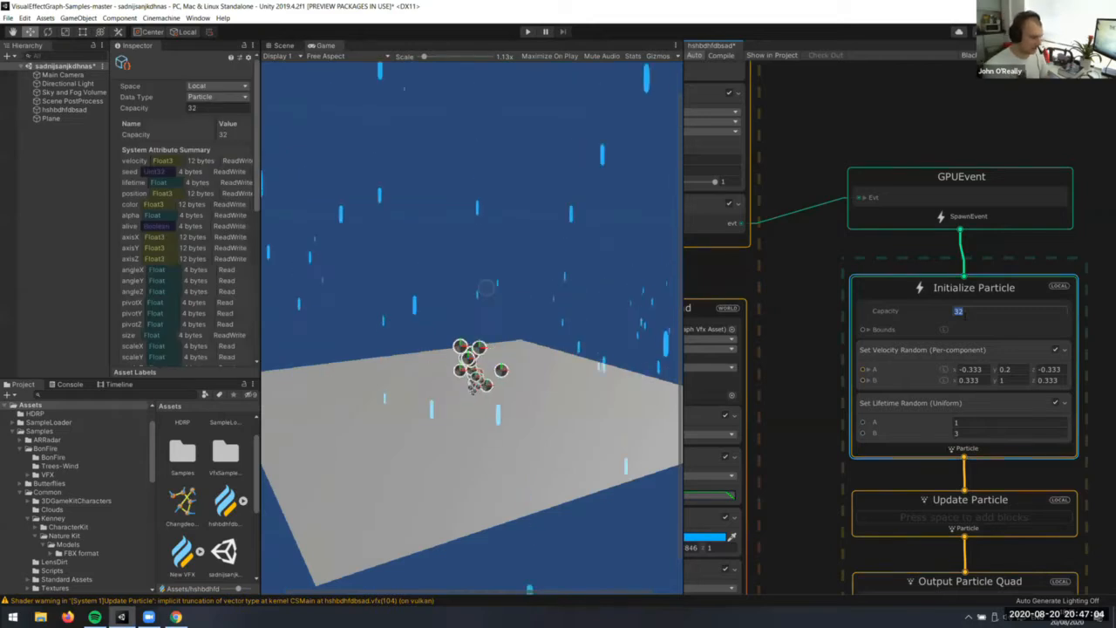
text(0000)
key(Return)
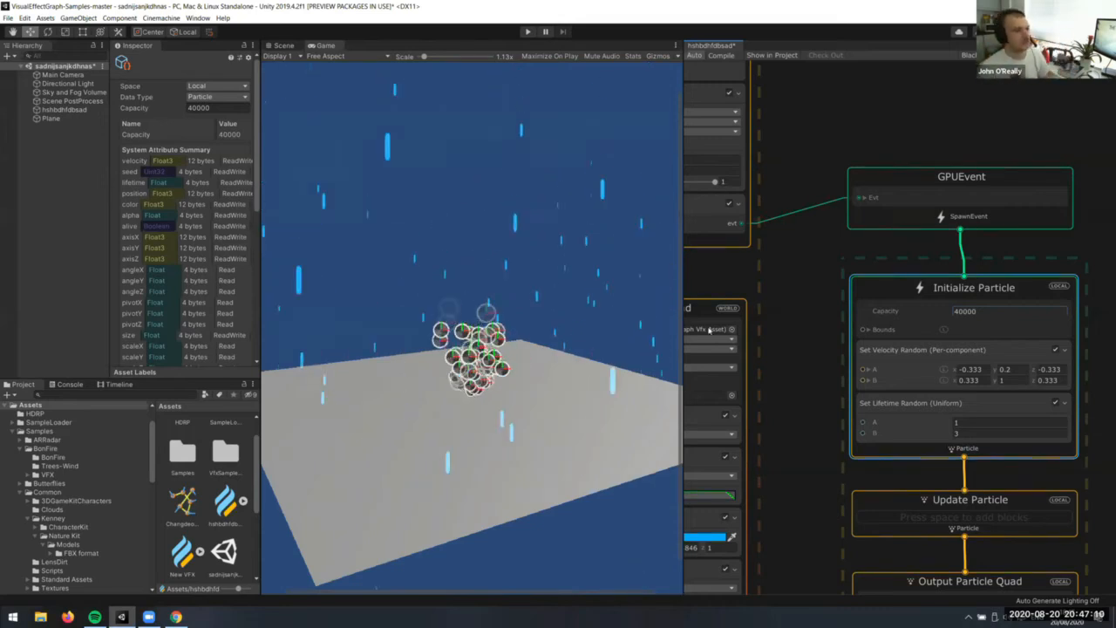
Set the Count of the rain system's Trigger Event On Die block to 8
middle_drag(875, 311, 941, 324)
middle_drag(840, 310, 897, 306)
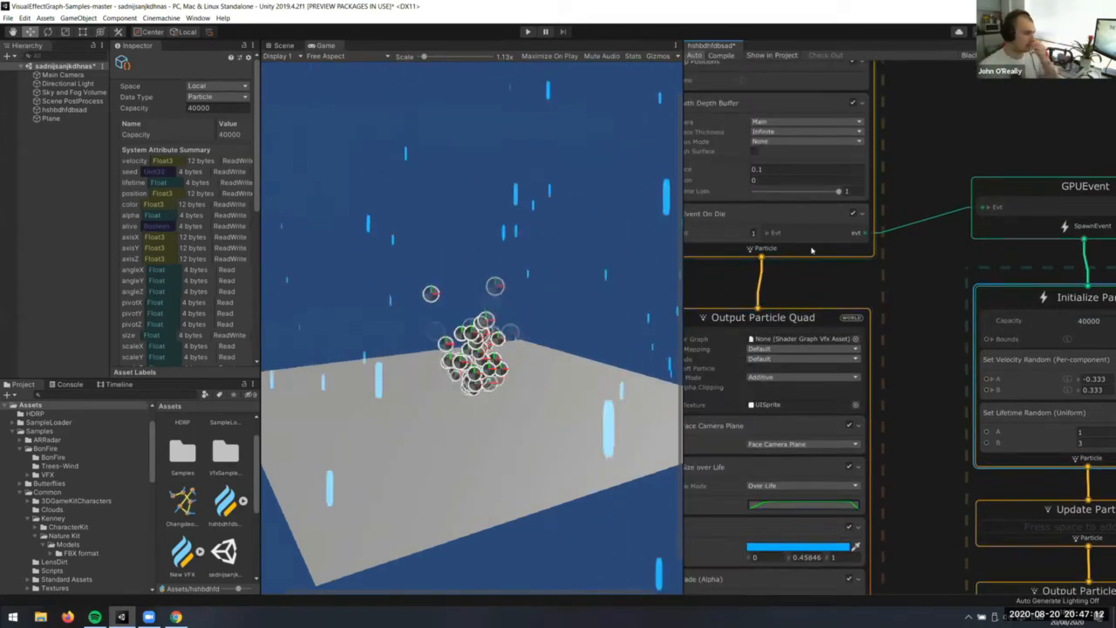
middle_drag(787, 259, 849, 257)
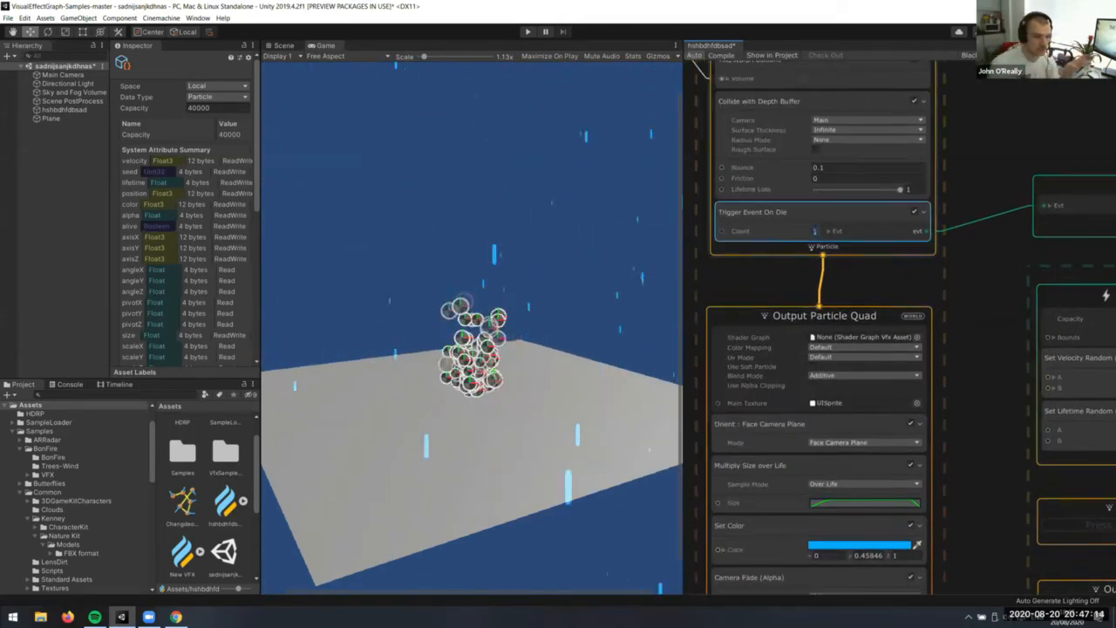
scroll(811, 231, up, 2)
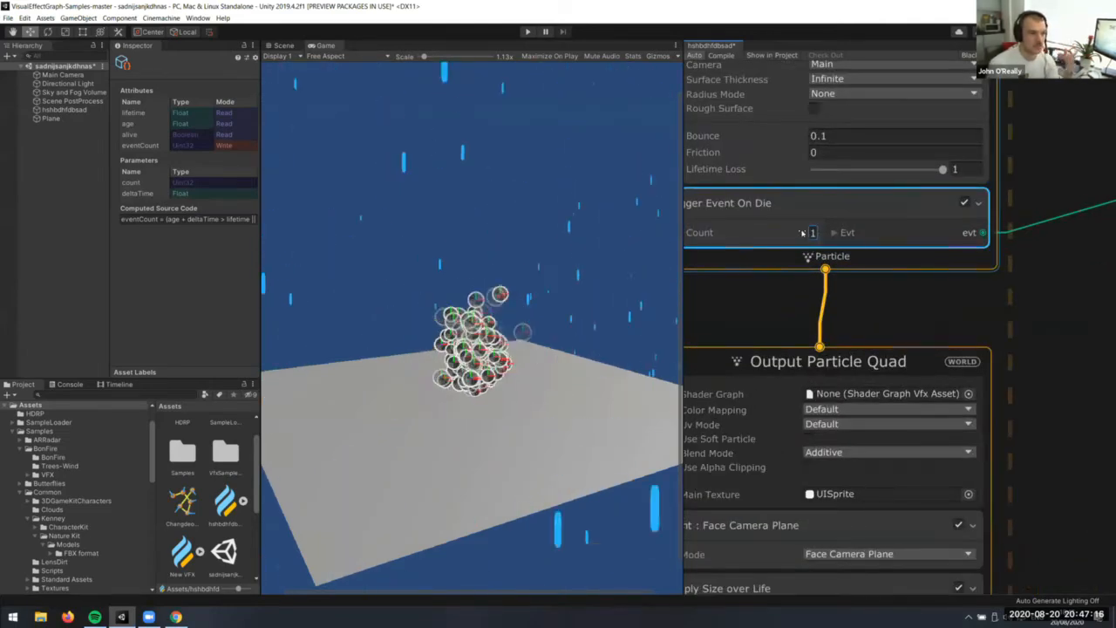
text(8)
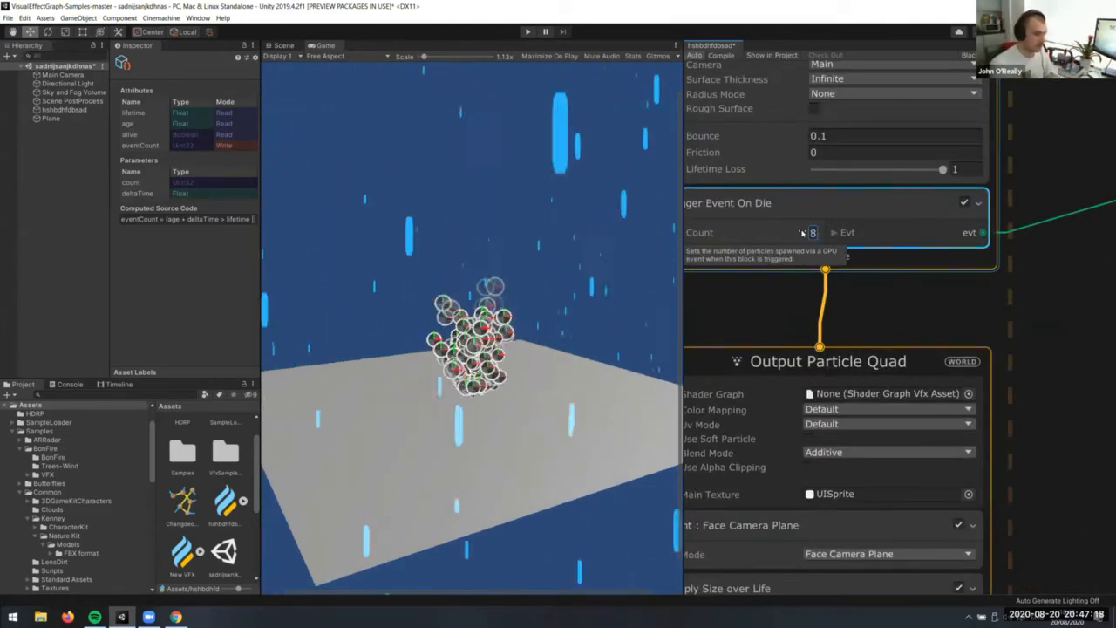
scroll(926, 277, down, 2)
middle_drag(1027, 371, 803, 281)
scroll(804, 284, down, 1)
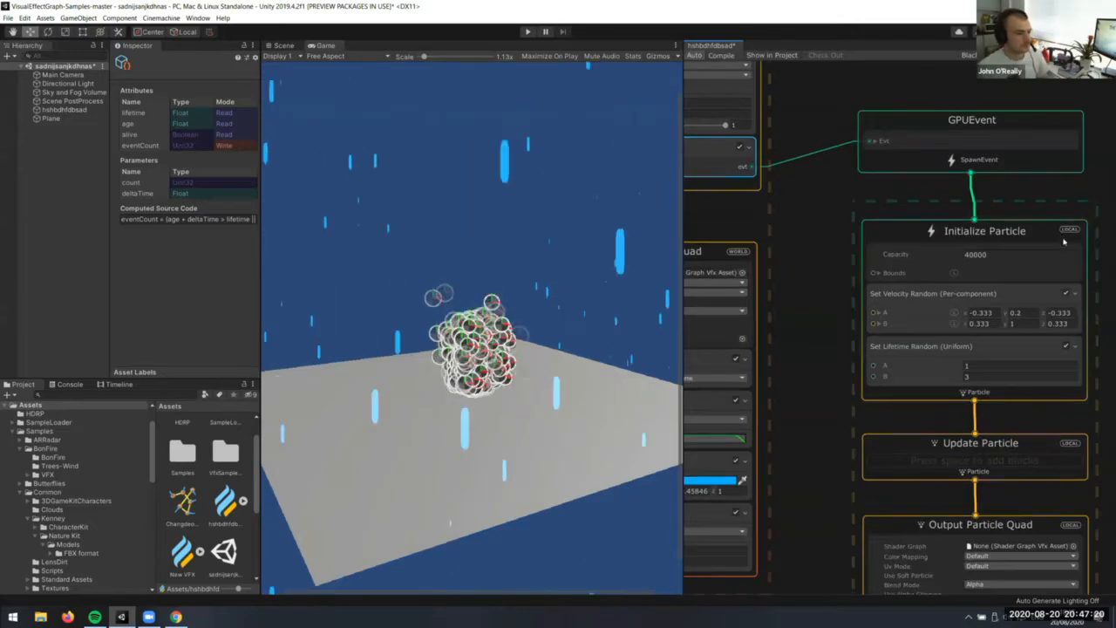
middle_drag(1066, 241, 1053, 229)
middle_drag(1104, 324, 948, 305)
click(948, 305)
key(space)
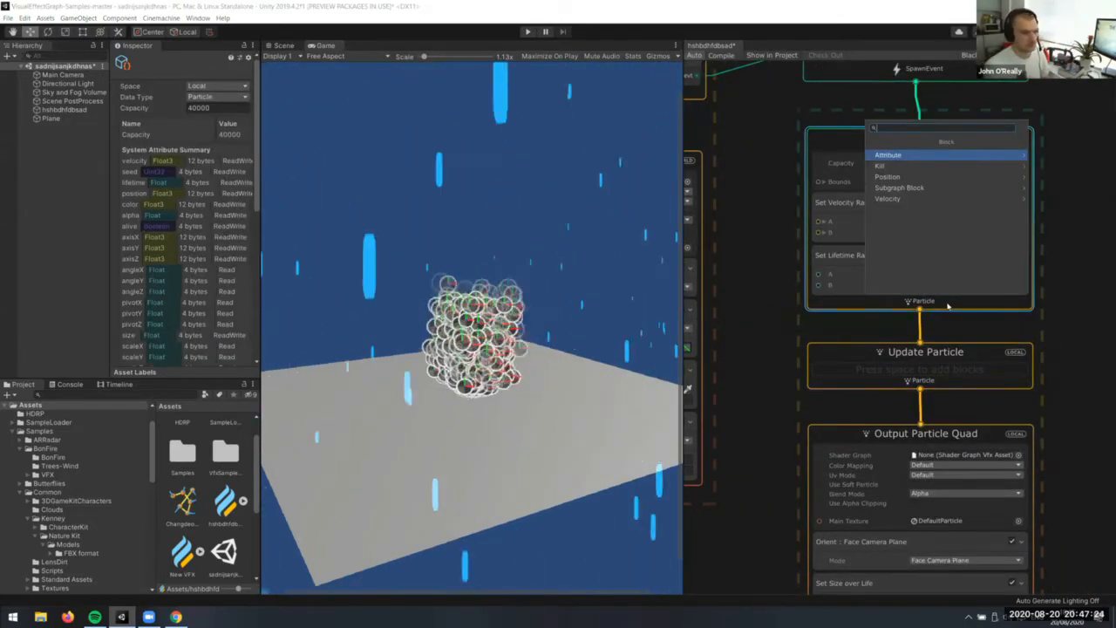
text(size)
key(Escape)
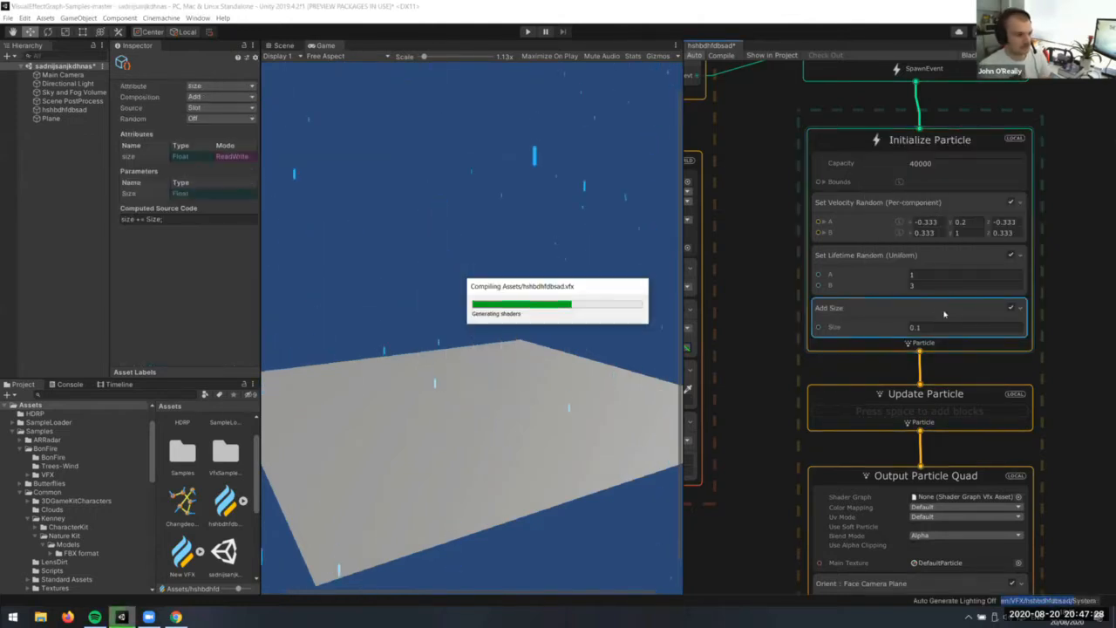
key(Delete)
Add an Add Size block to the second system's Initialize Particle context and set its Composition to Overwrite
click(927, 301)
key(space)
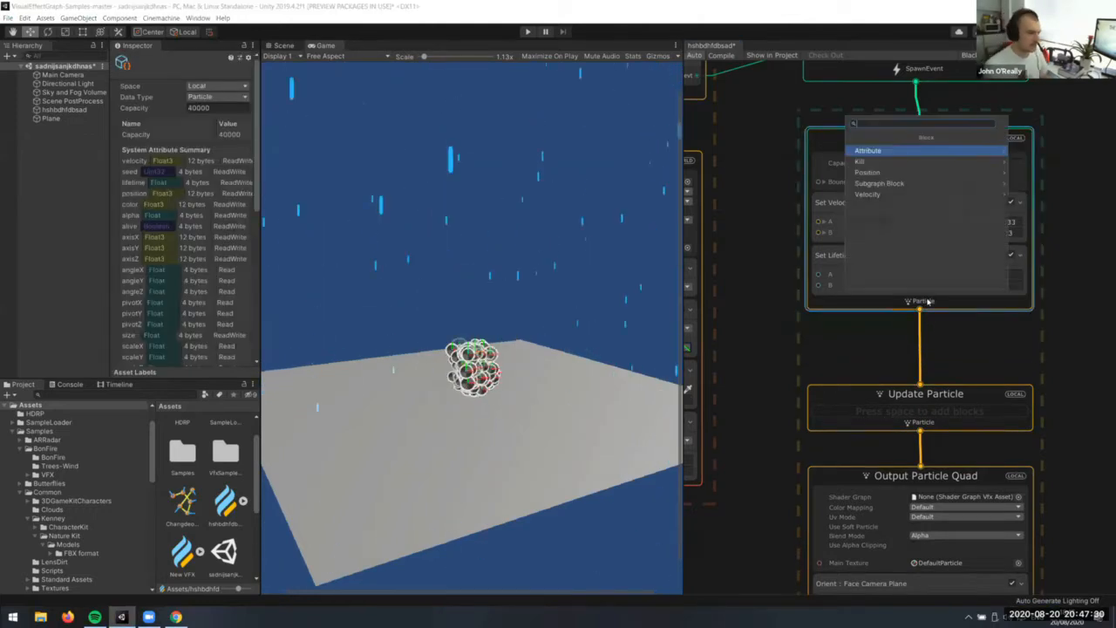
text(add size)
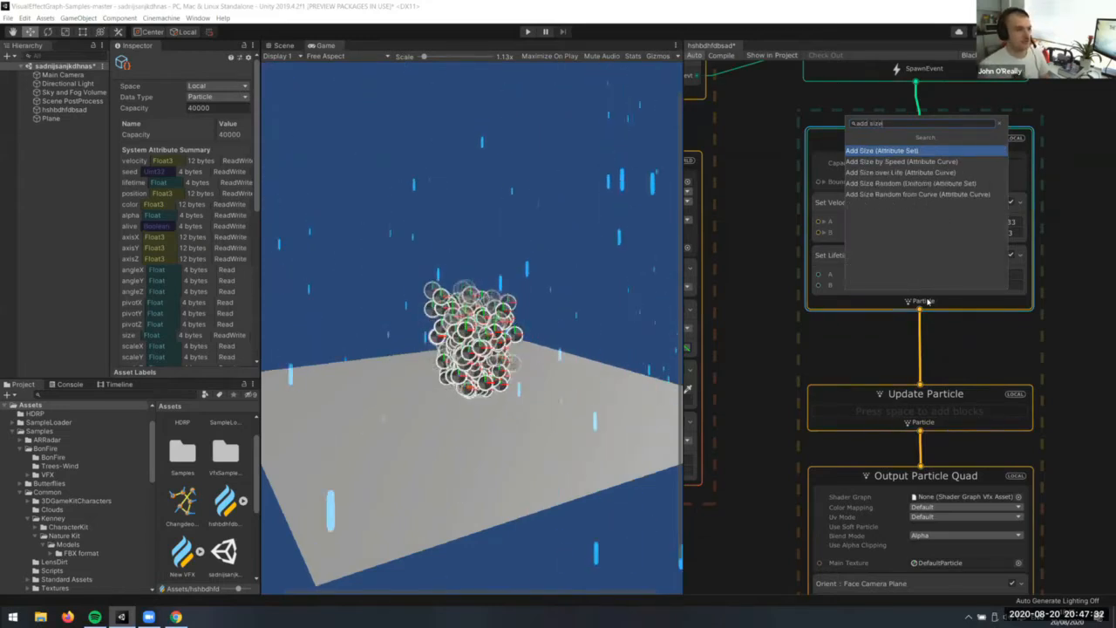
key(Return)
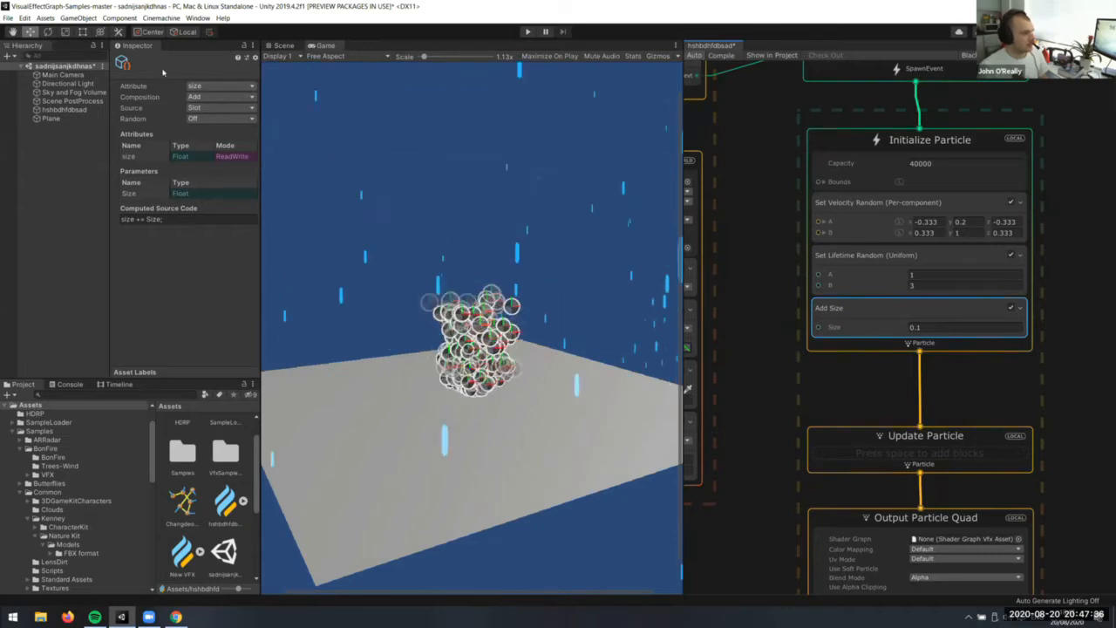
click(213, 97)
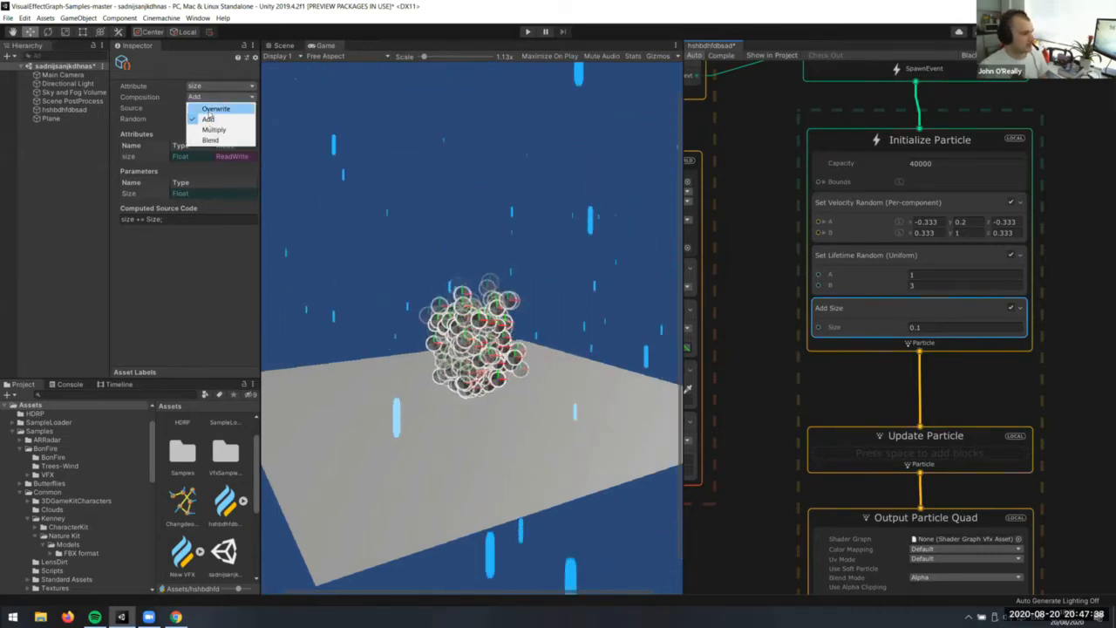
click(216, 108)
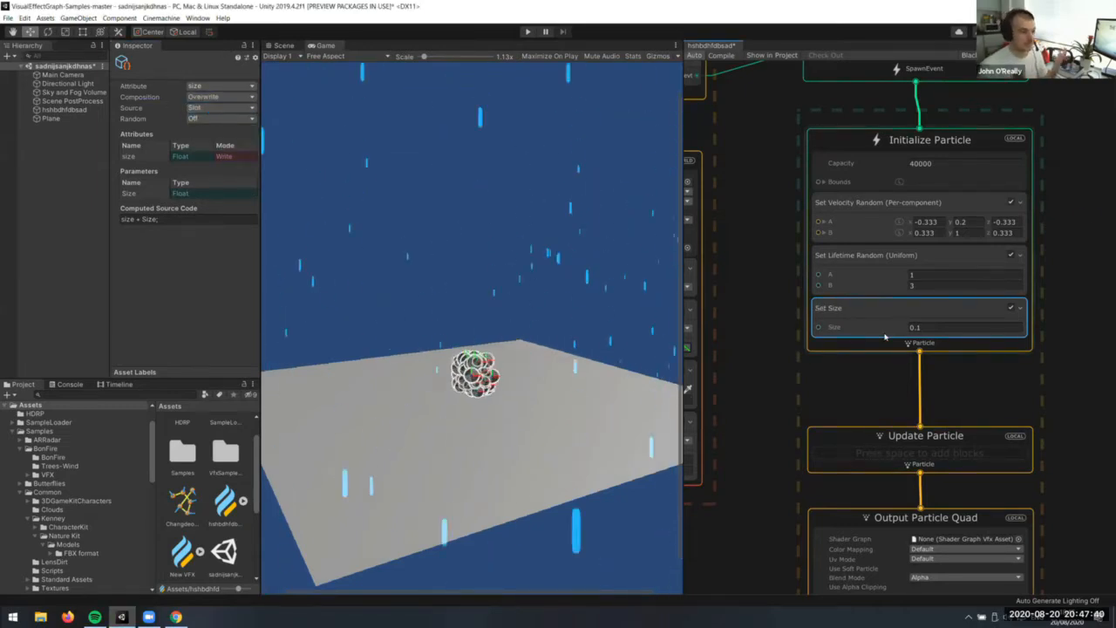
Reshape the second system's Set Size over Life curve from a plateau preset so it starts at full size and falls to zero at the end
scroll(960, 375, down, 5)
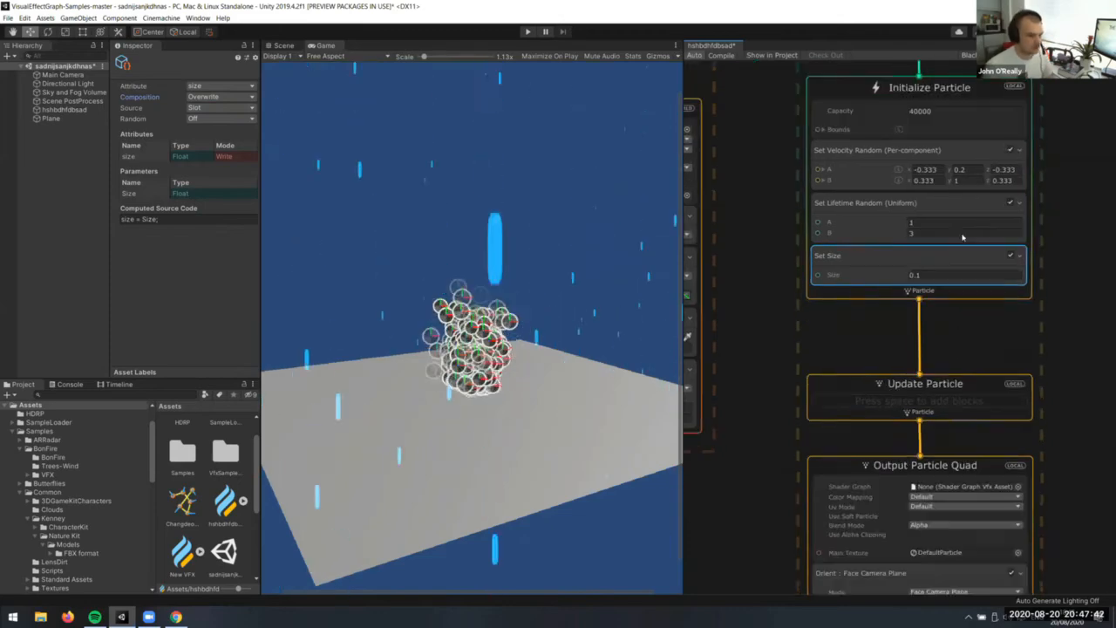
click(995, 377)
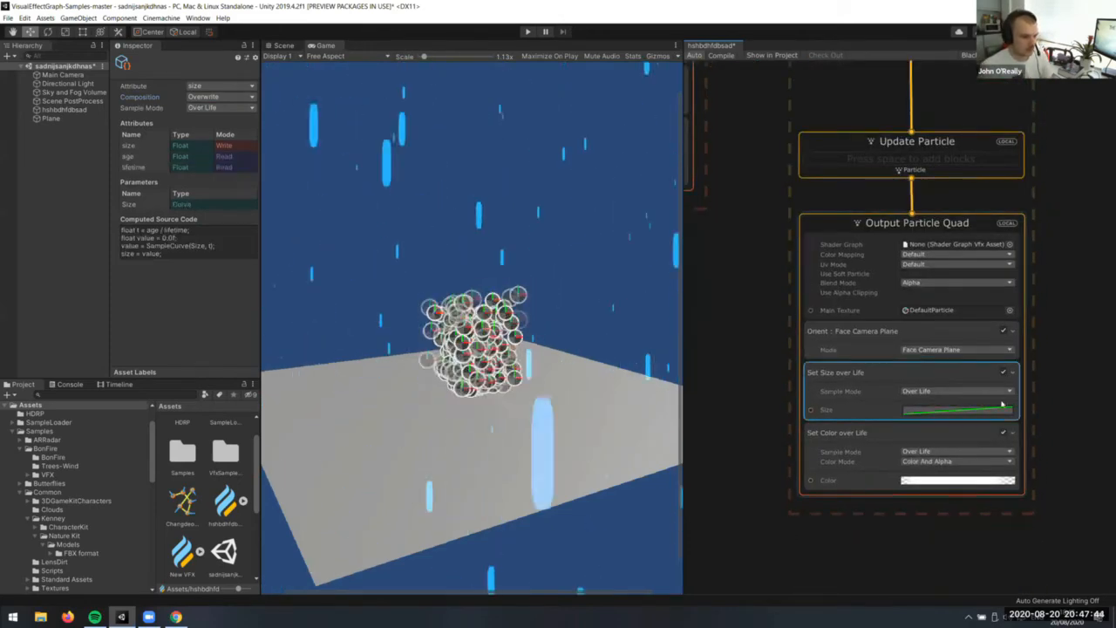
click(958, 409)
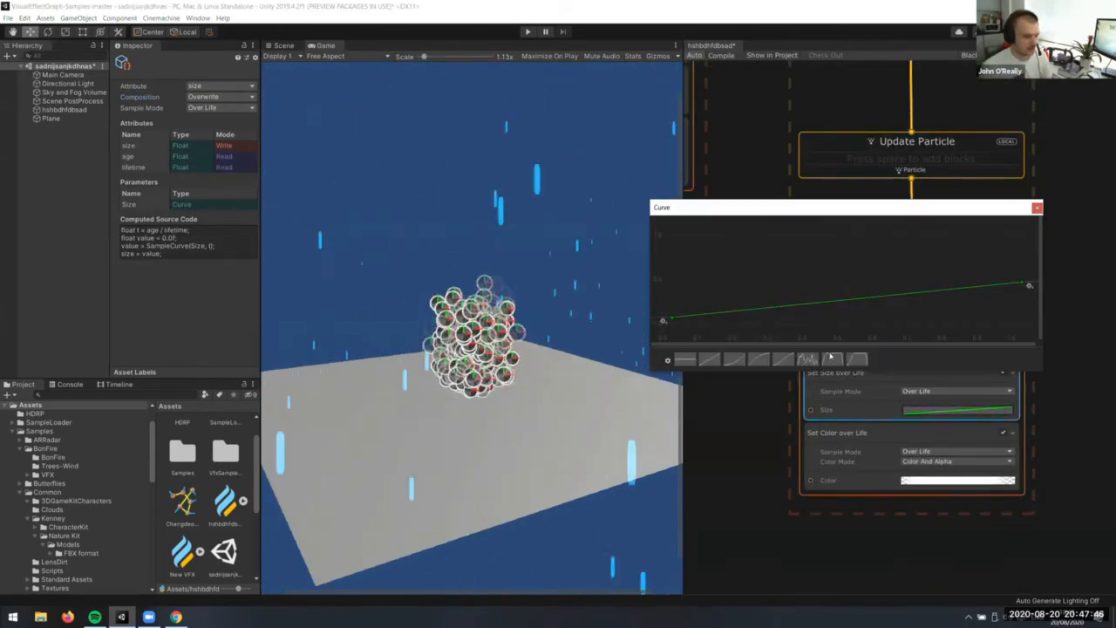
click(831, 358)
click(910, 436)
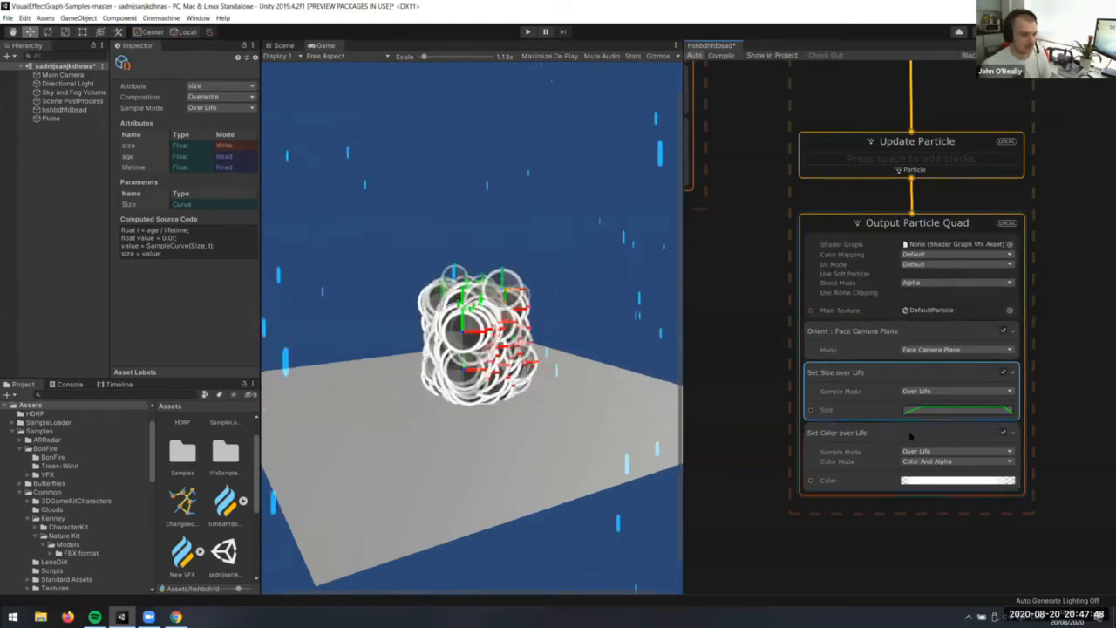
click(958, 409)
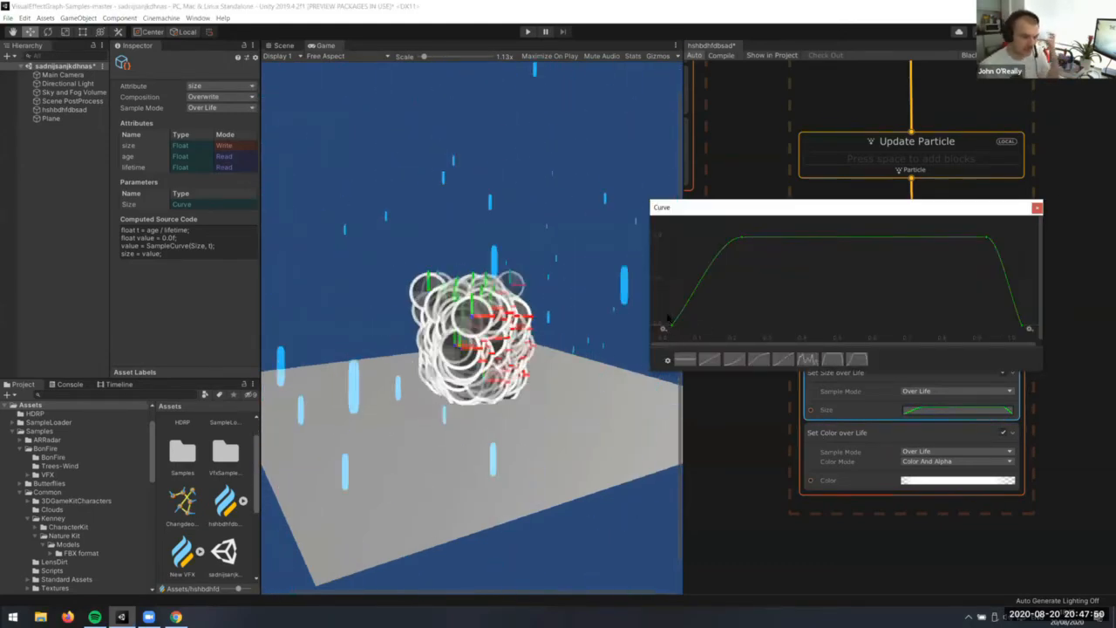
drag(670, 326, 704, 246)
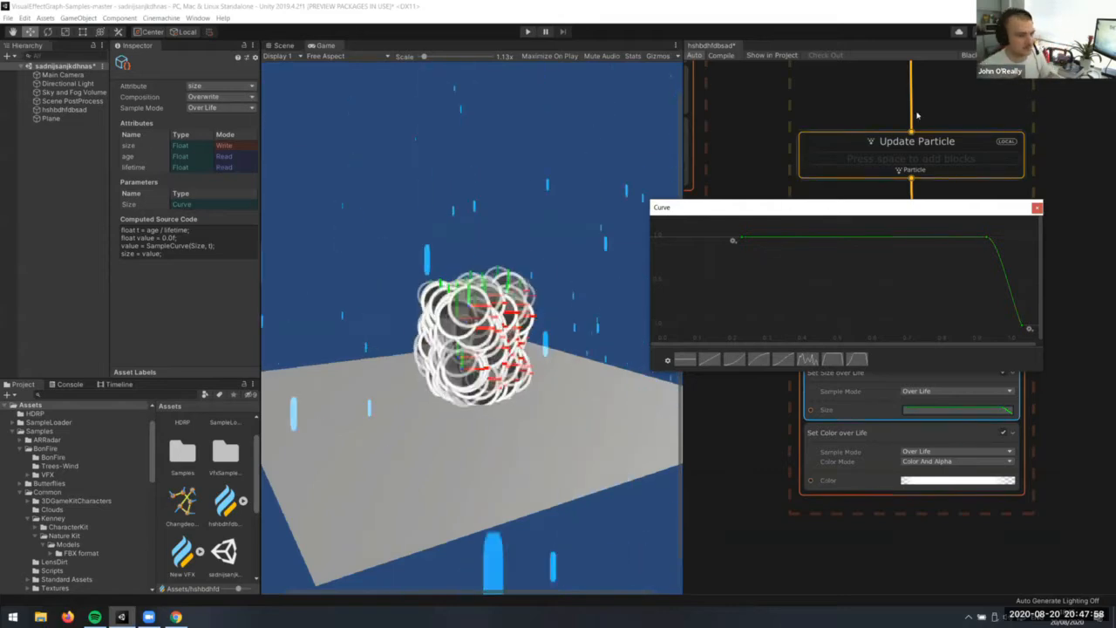
Change the Composition of the second system's Set Size over Life block to Multiply
click(222, 87)
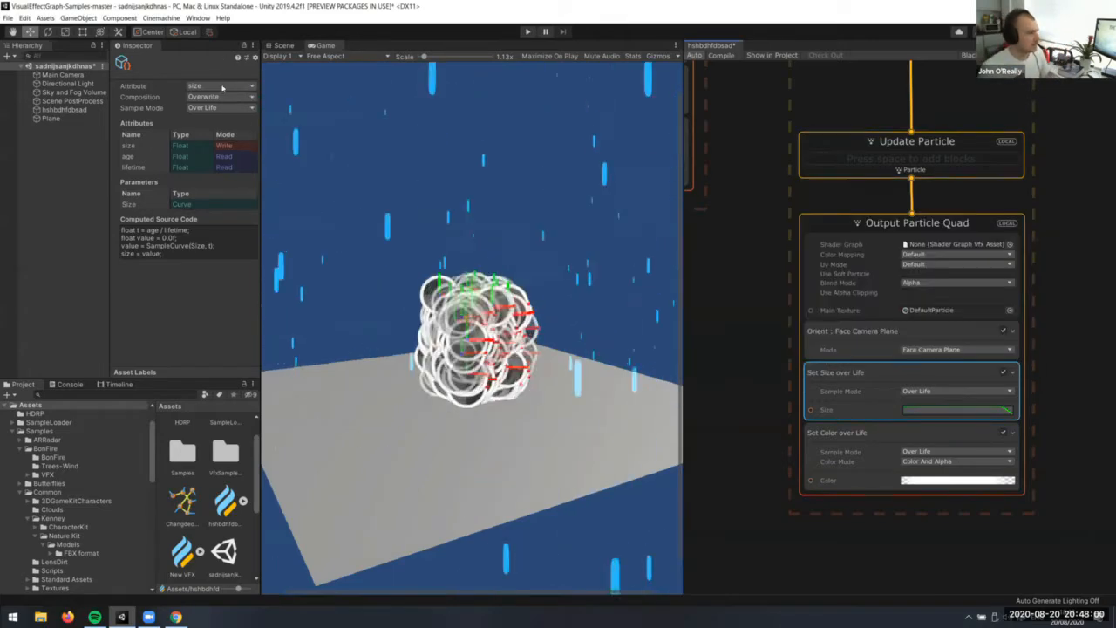
click(208, 82)
click(206, 98)
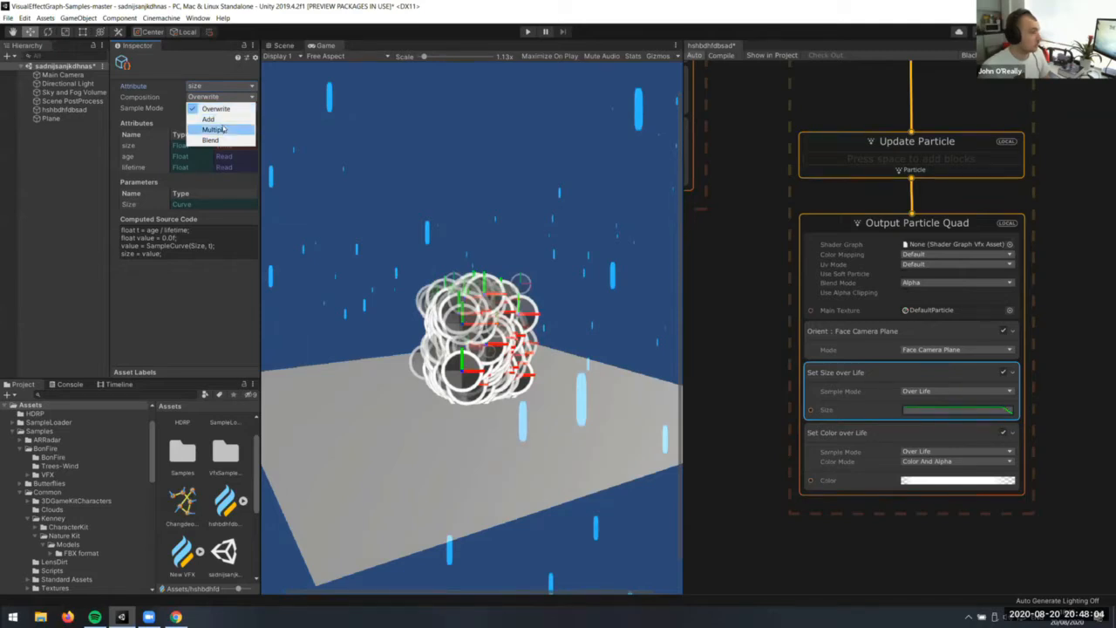
click(214, 129)
click(220, 88)
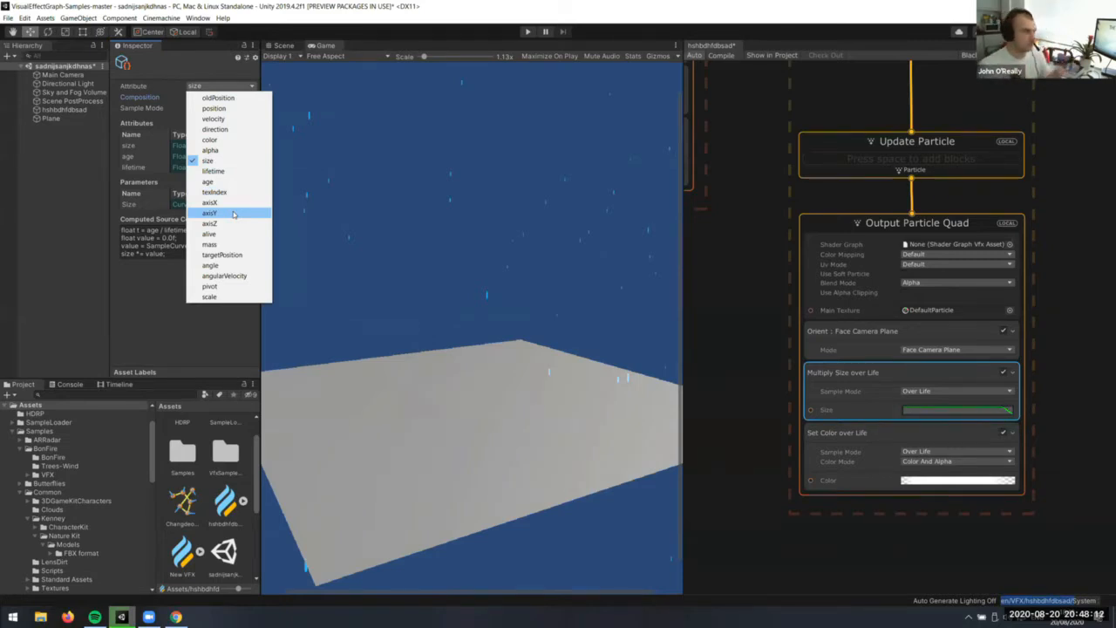
click(1058, 261)
middle_drag(1029, 459, 1031, 439)
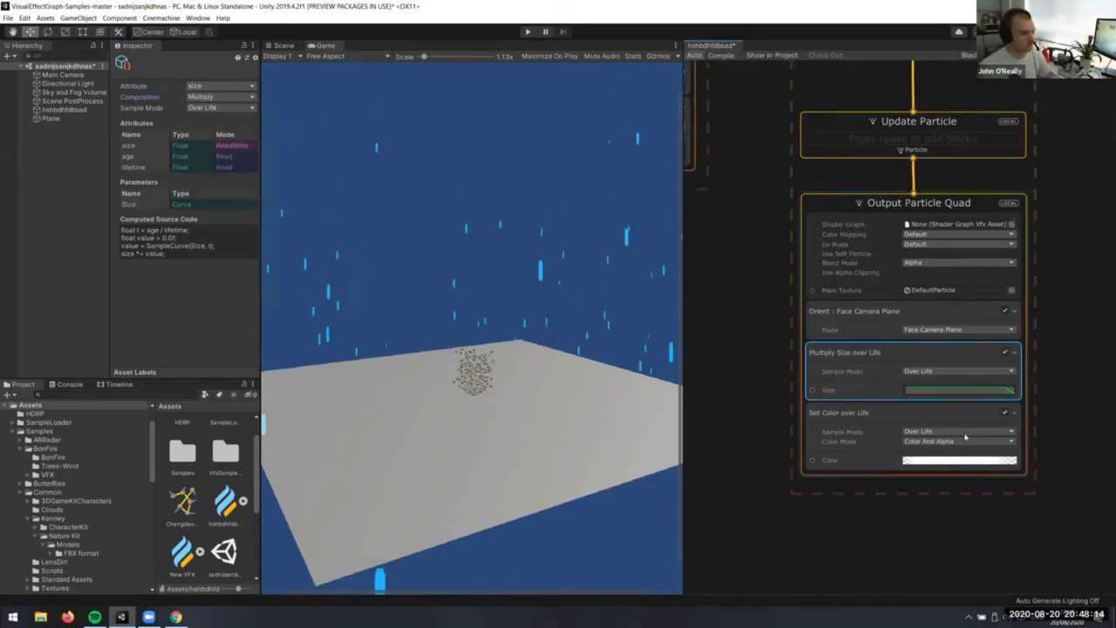
click(544, 378)
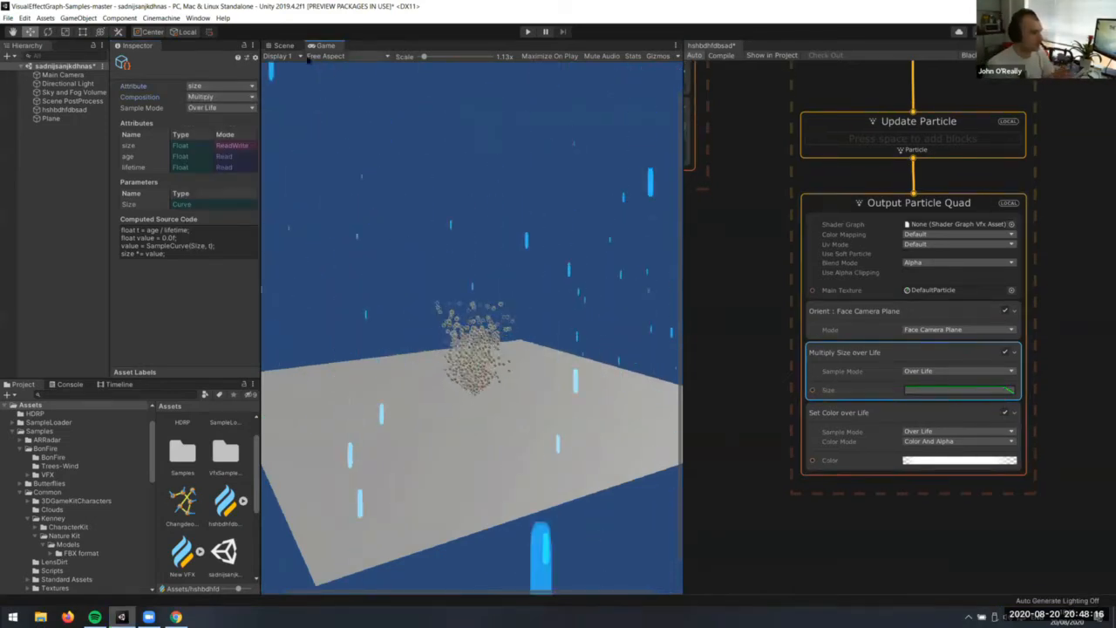
Add a Multiply Velocity block to the second system's Initialize Particle context
middle_drag(1058, 206, 1038, 437)
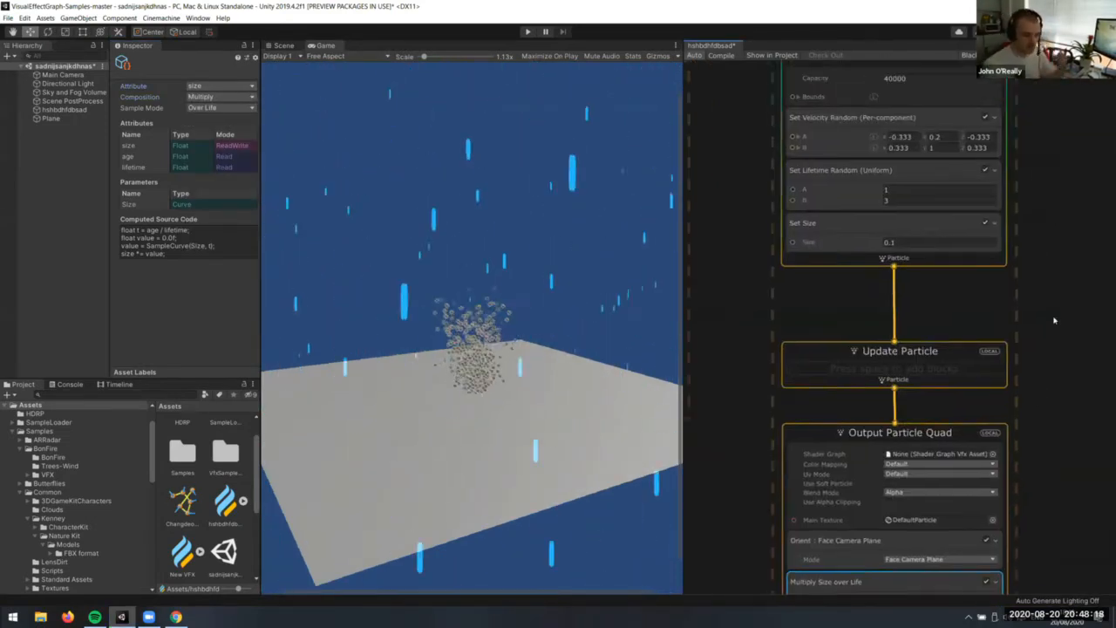
middle_drag(1024, 314, 1059, 494)
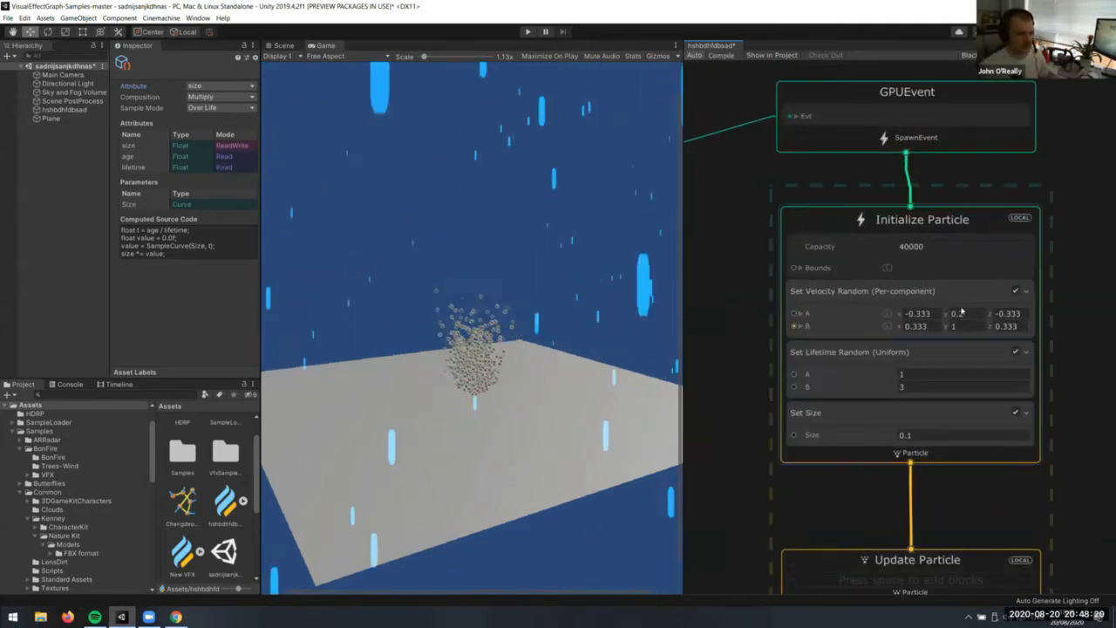
scroll(1015, 369, up, 1)
click(958, 313)
click(999, 458)
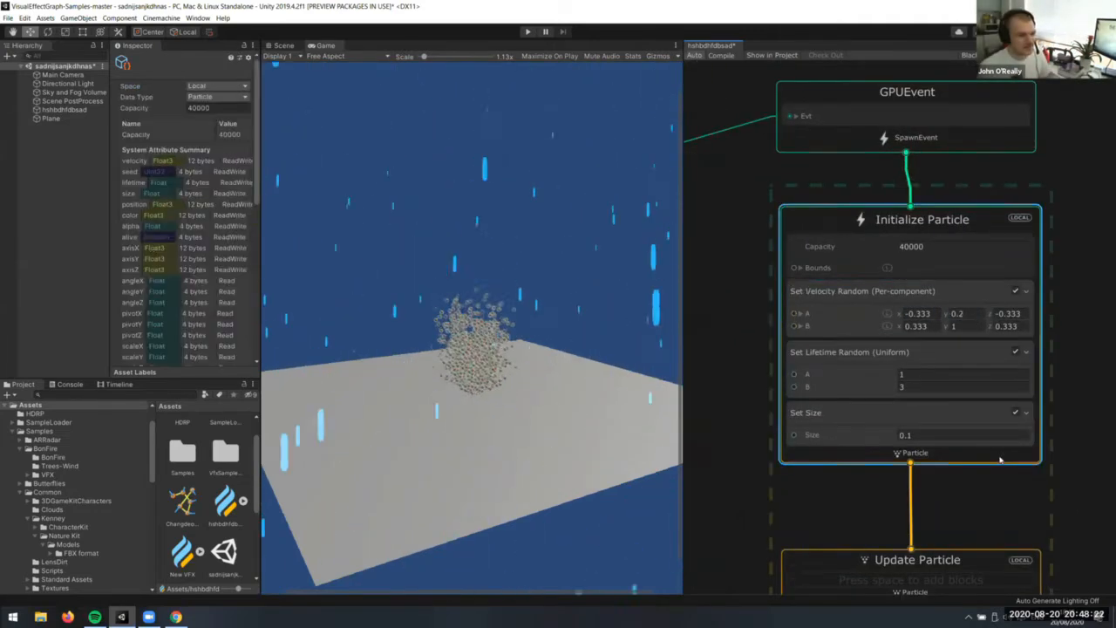
key(space)
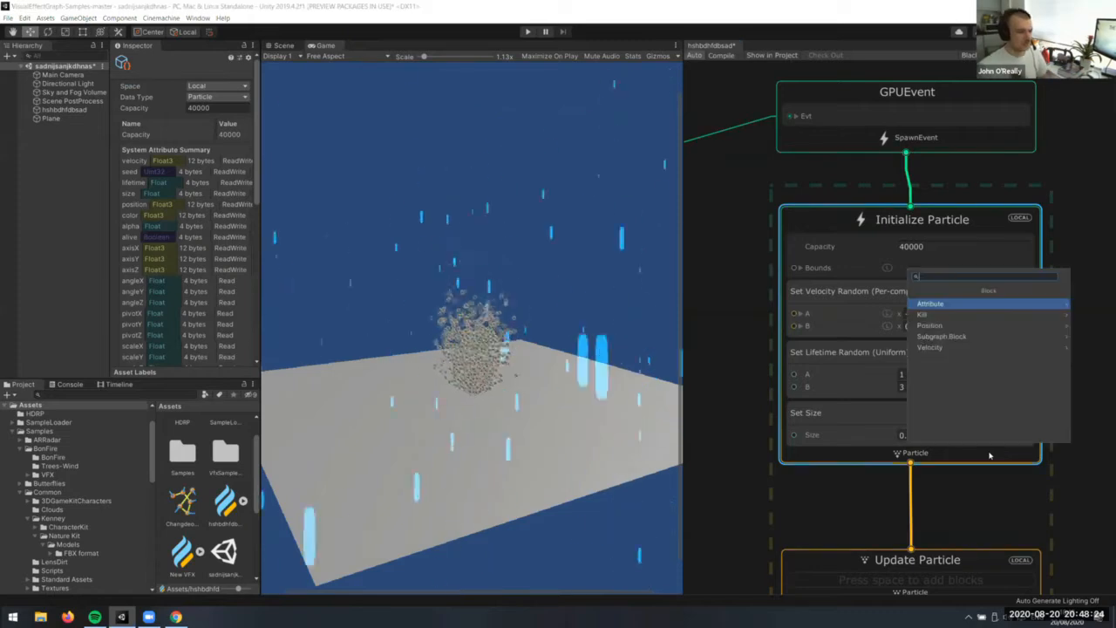
text(ve)
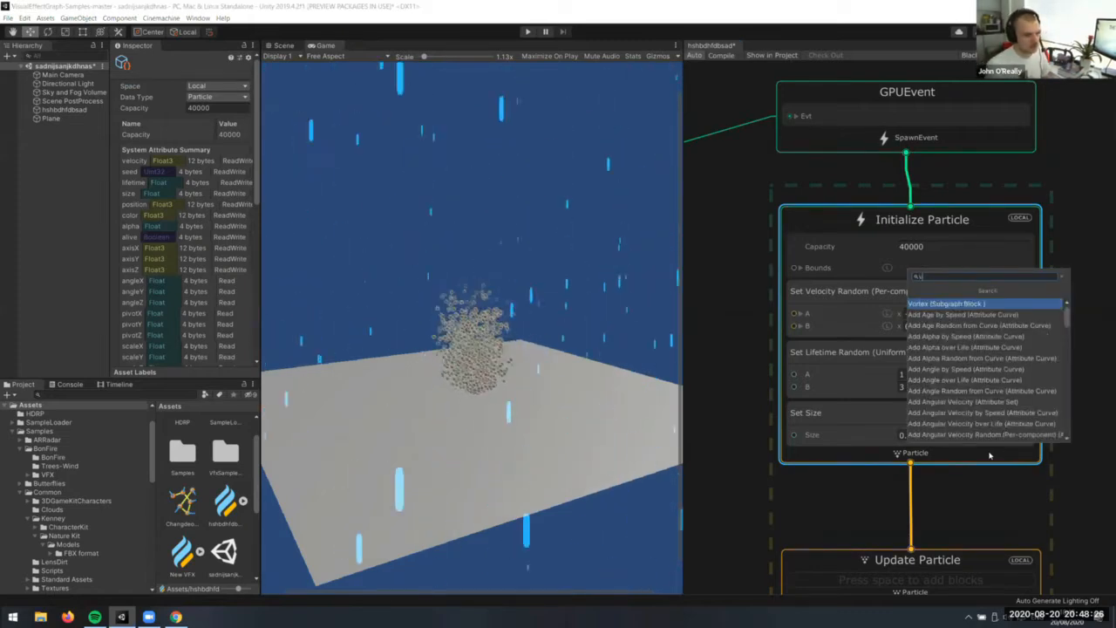
key(BackSpace)
key(BackSpace)
text(mu)
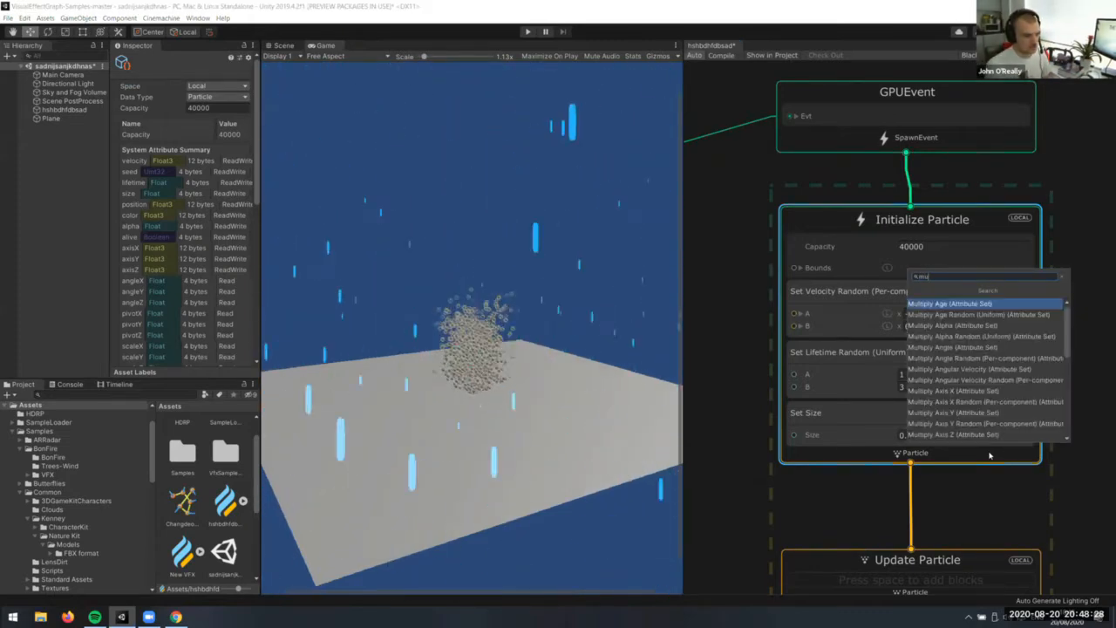
text(lti)
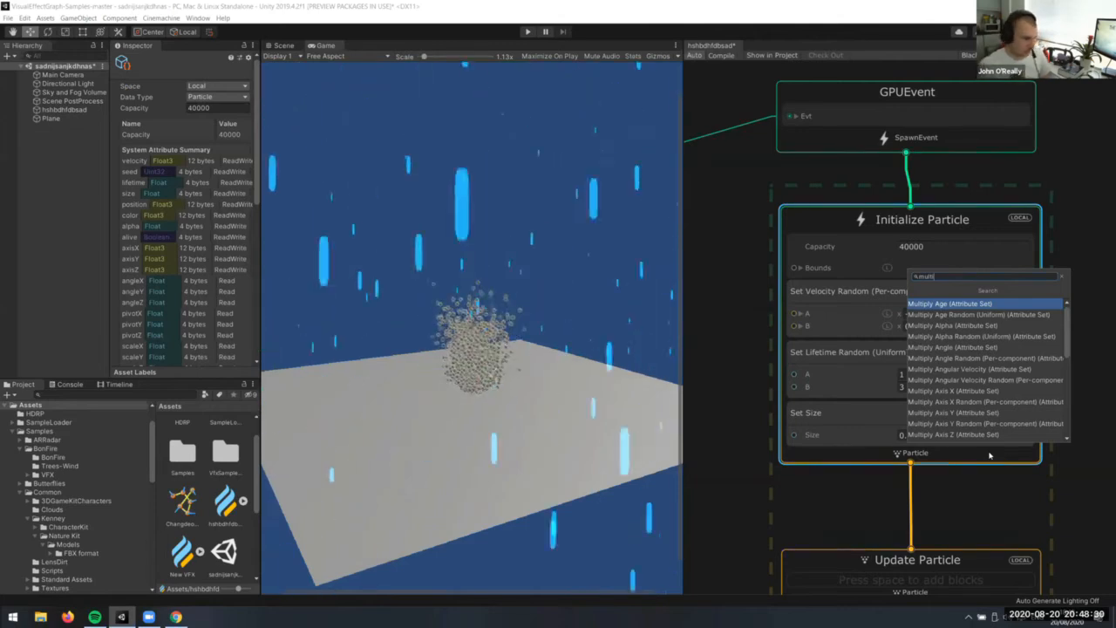
scroll(956, 384, down, 6)
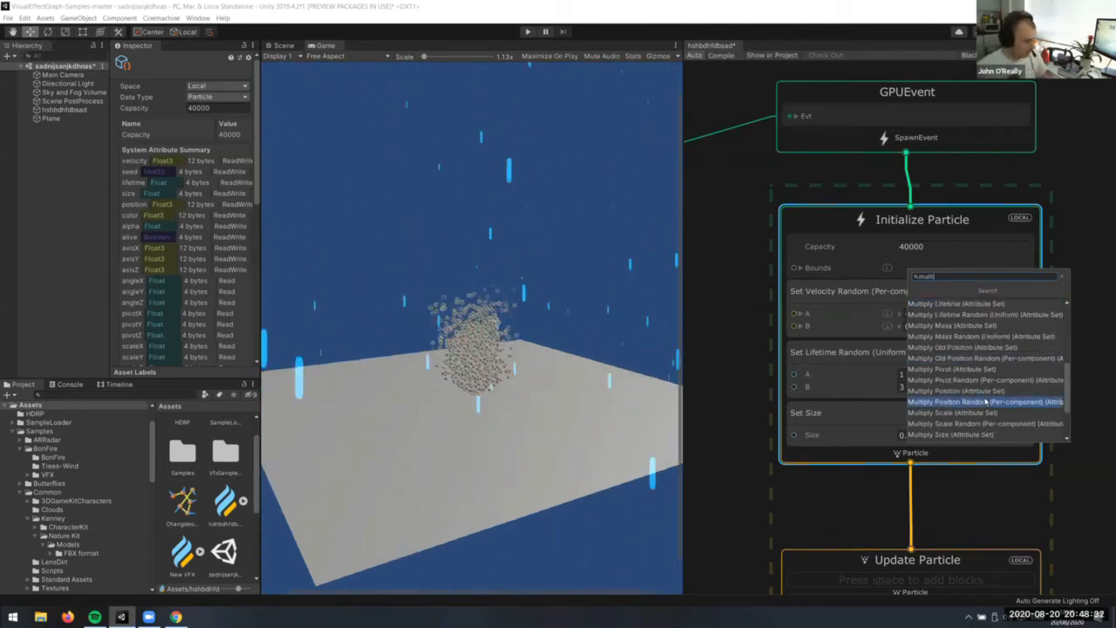
text(ve)
key(BackSpace)
key(BackSpace)
key(BackSpace)
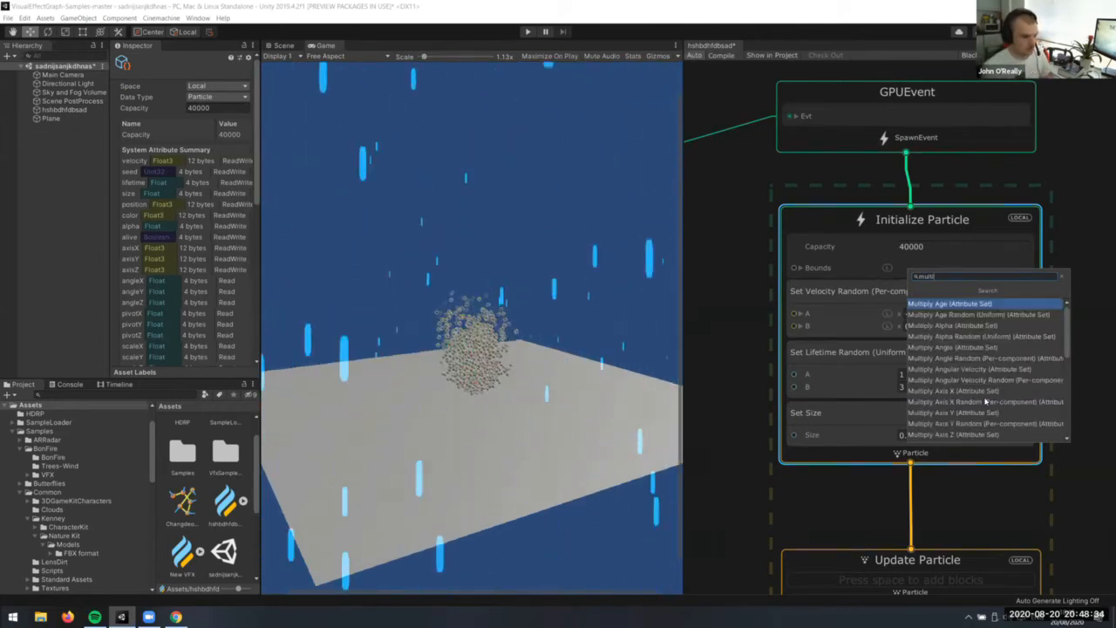
text(i velo)
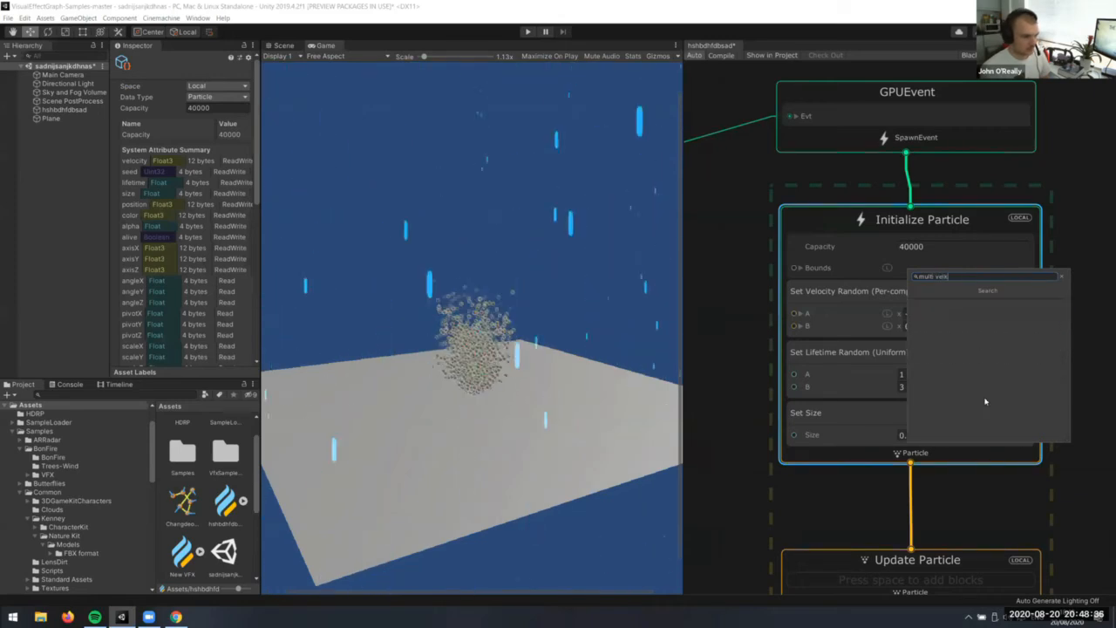
key(Down)
key(Down)
key(Return)
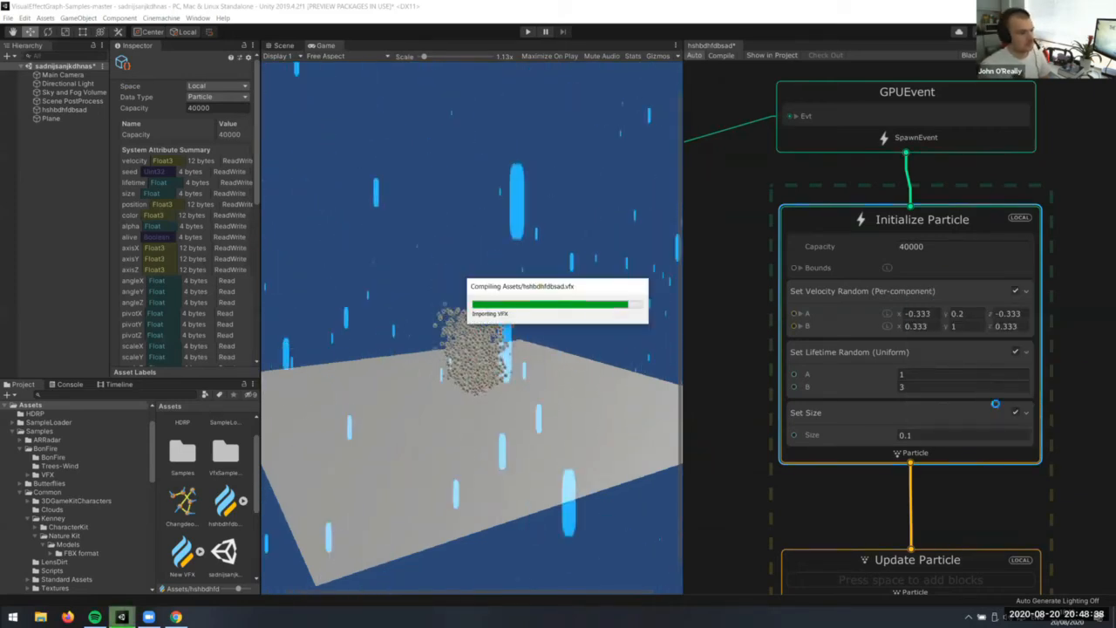
Create an inline float operator beside the second system and connect its output to the Multiply Velocity block's Velocity input
click(921, 483)
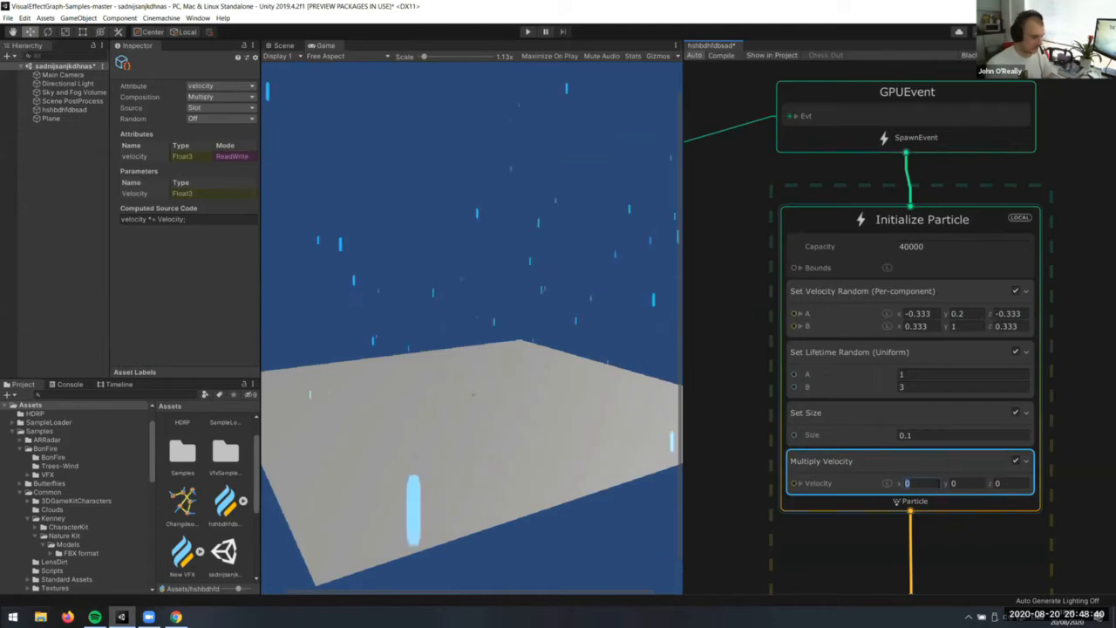
middle_drag(717, 534, 776, 279)
right_click(775, 279)
click(787, 283)
text(float)
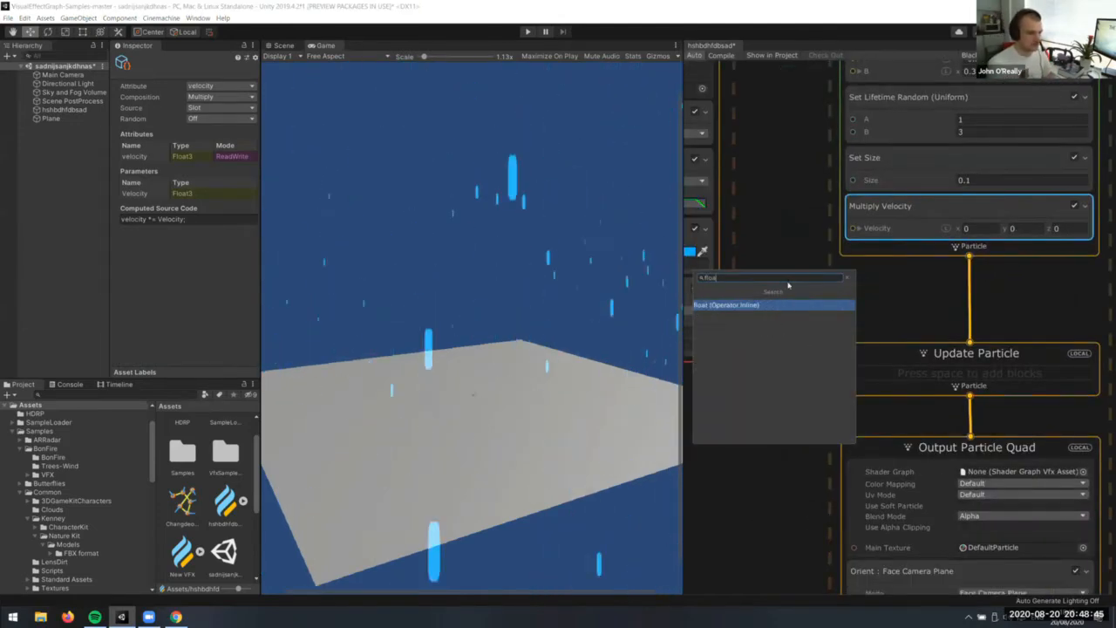
key(Return)
drag(787, 321, 734, 308)
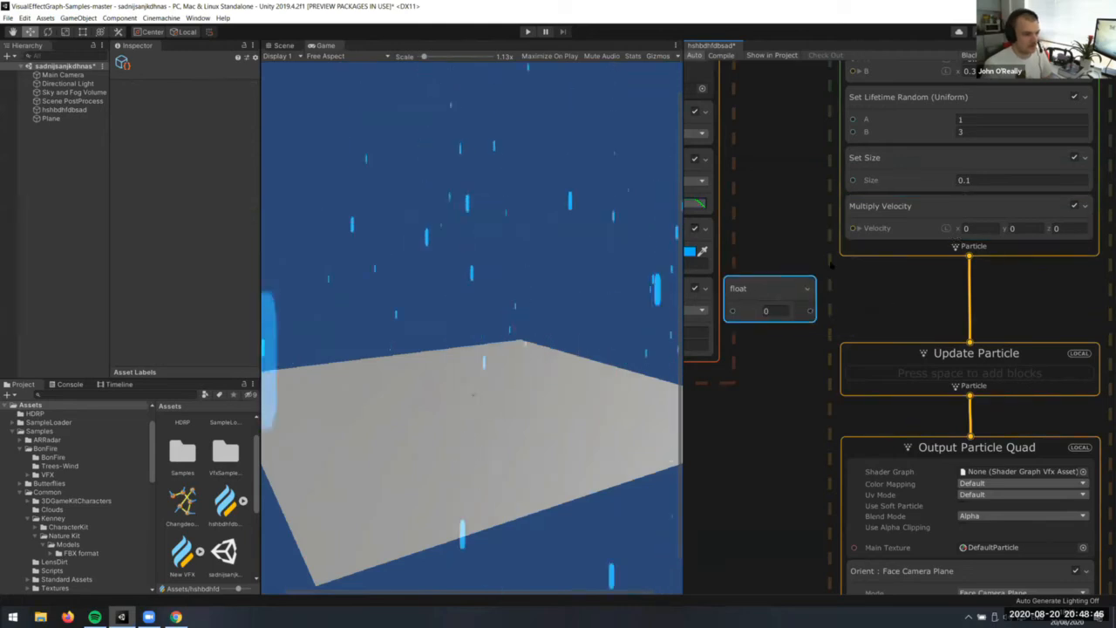
click(859, 229)
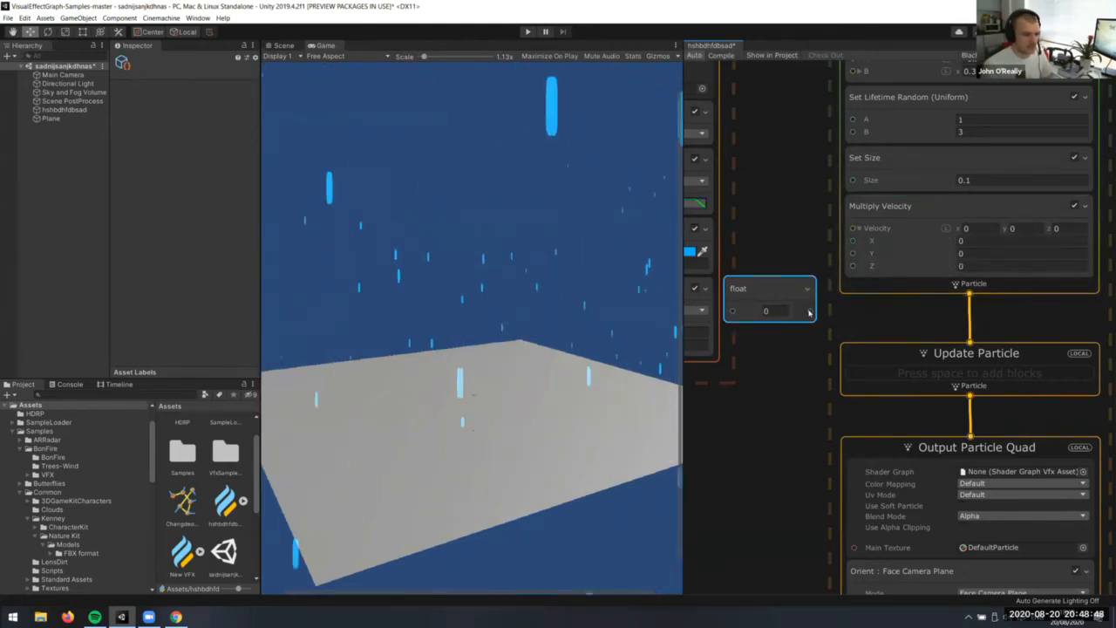
drag(810, 311, 854, 229)
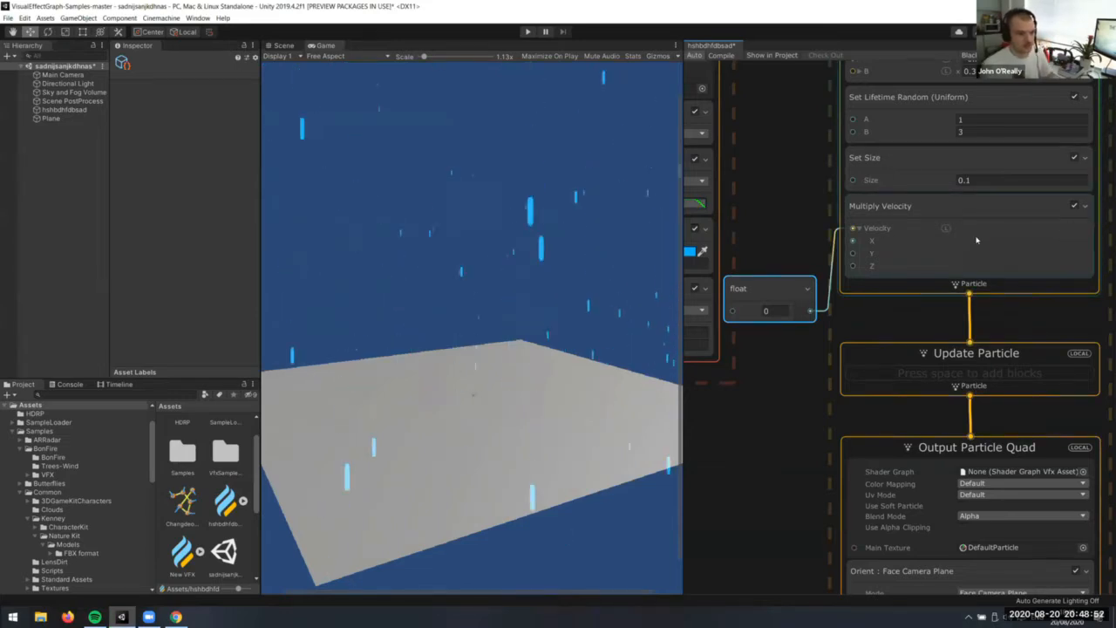
Set the float node feeding Multiply Velocity to 0.1 and inspect the splash particles up close
click(770, 312)
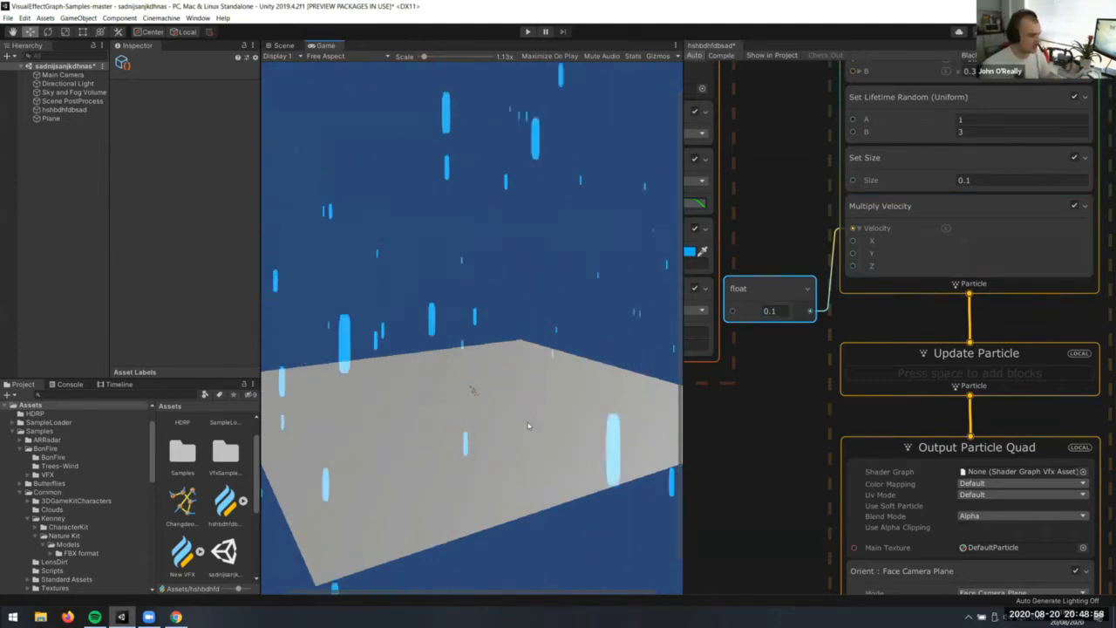
scroll(486, 409, up, 10)
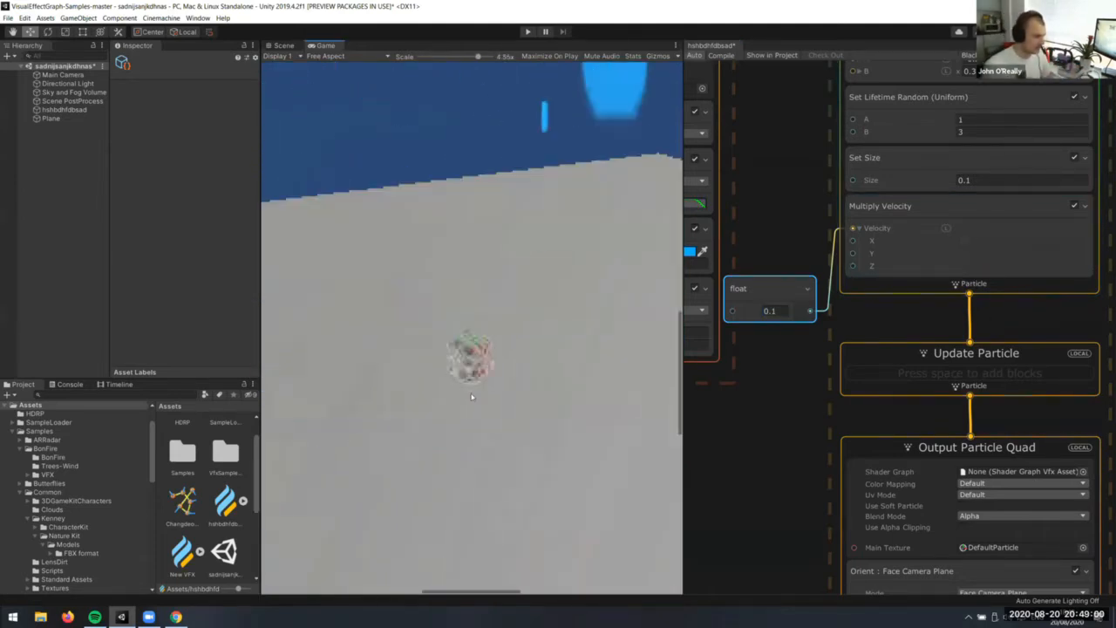
scroll(471, 384, down, 12)
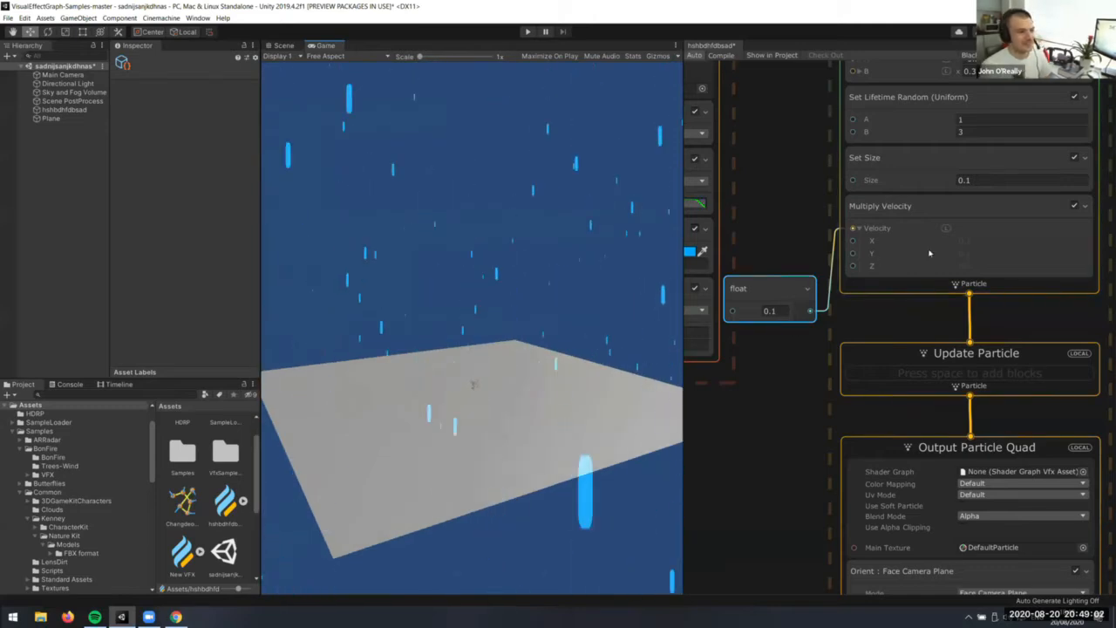
Set the float node feeding Multiply Velocity to 0.5
click(771, 311)
key(BackSpace)
text(5)
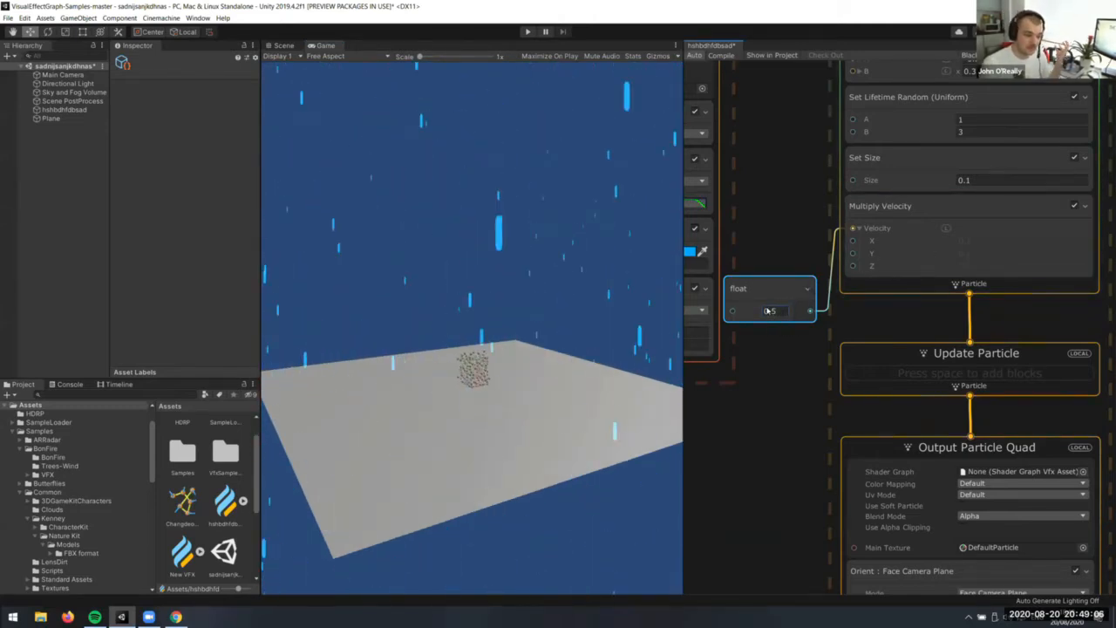
Set the velocity multiplier's float value to 0.2 and place its node close to the Multiply Velocity block
mouse_move(759, 289)
mouse_down()
mouse_move(785, 287)
mouse_move(768, 285)
mouse_up()
scroll(846, 355, down, 5)
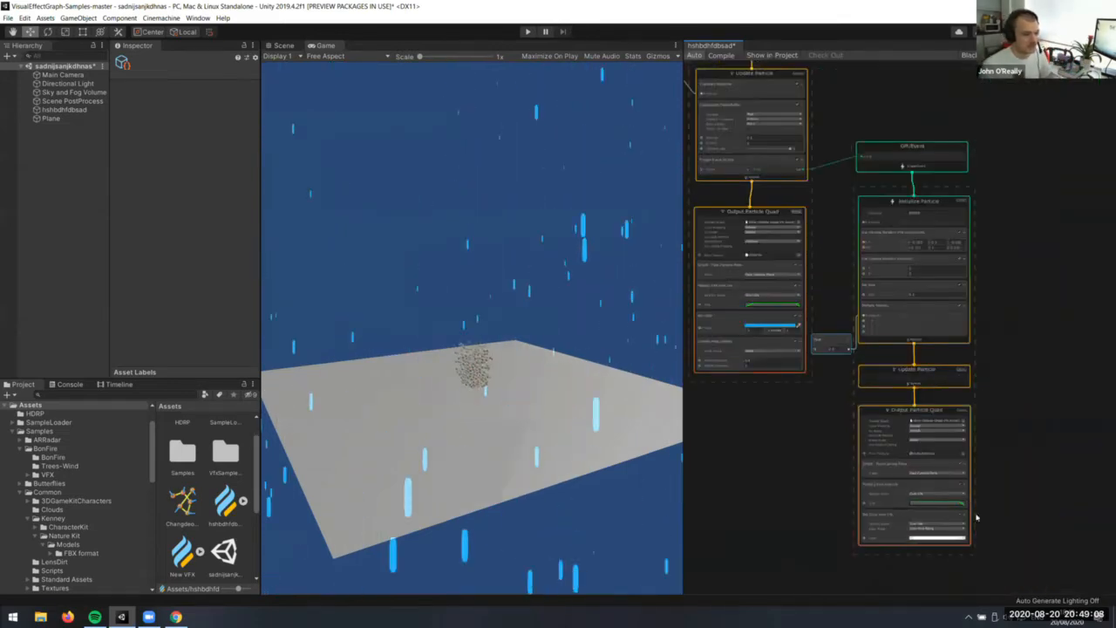
scroll(905, 288, up, 4)
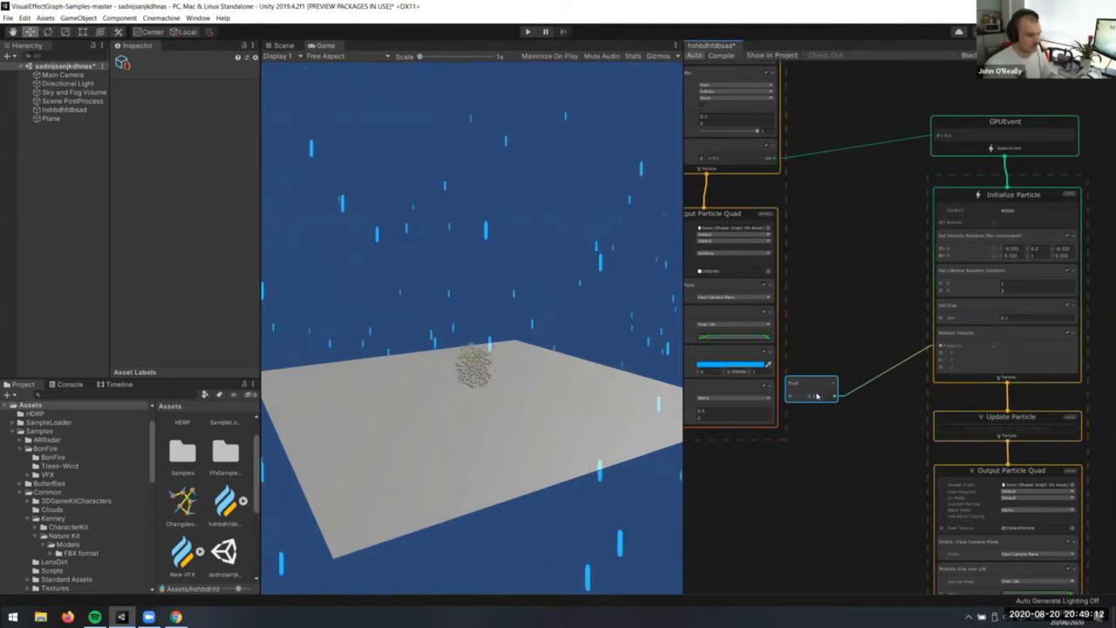
drag(817, 397, 857, 356)
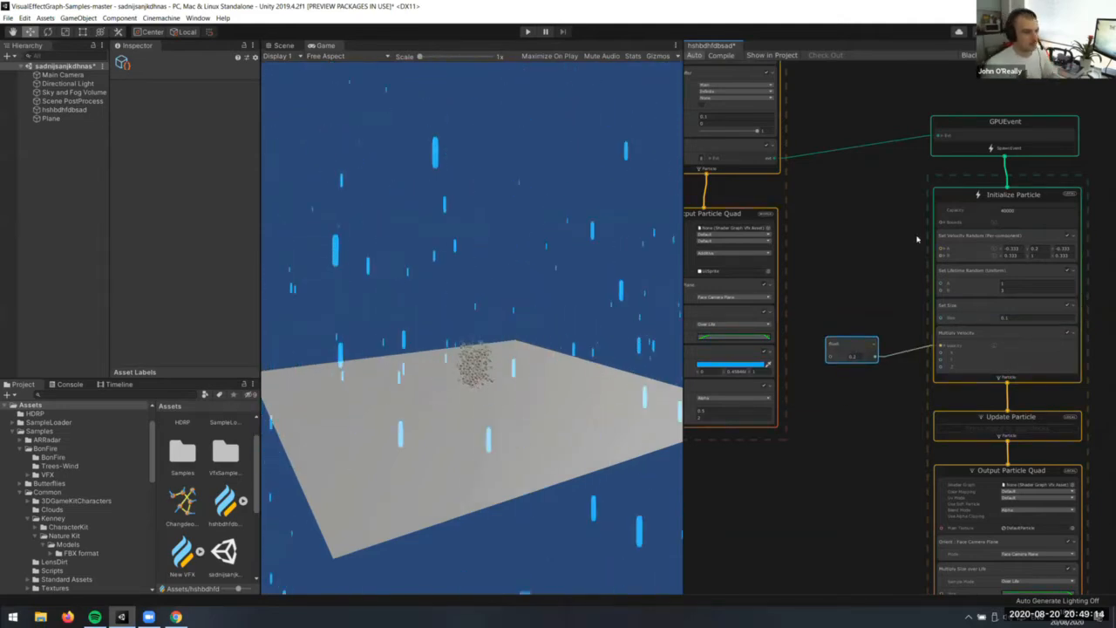
Add an Inherit Source Position (Set) block to the second system's Initialize Particle context and move it directly below Set Velocity Random
scroll(918, 239, up, 3)
scroll(972, 212, up, 2)
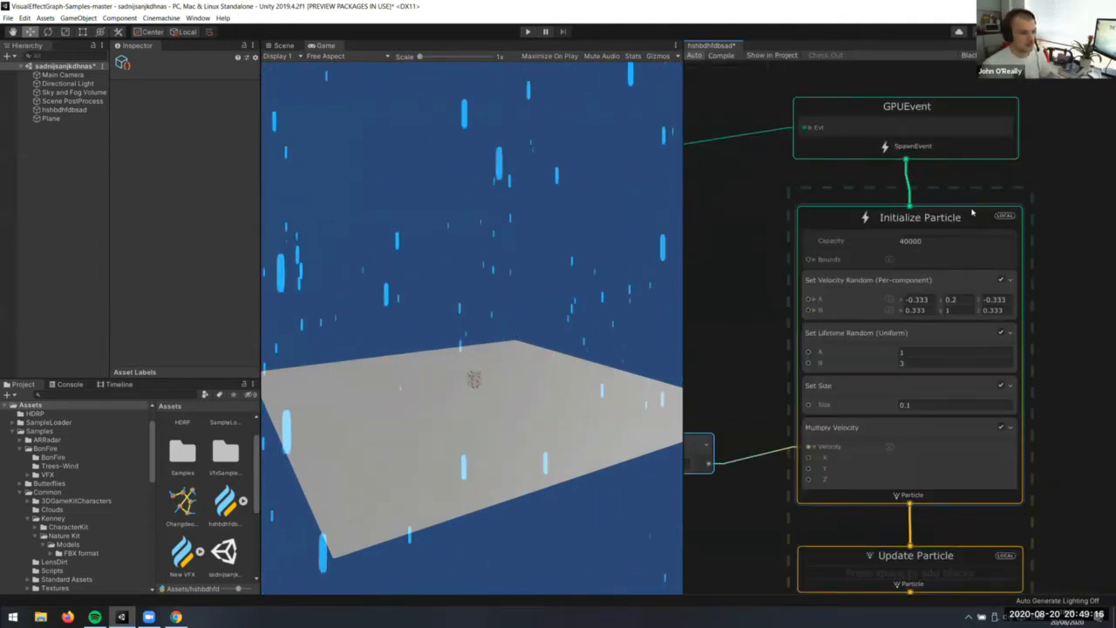
click(973, 212)
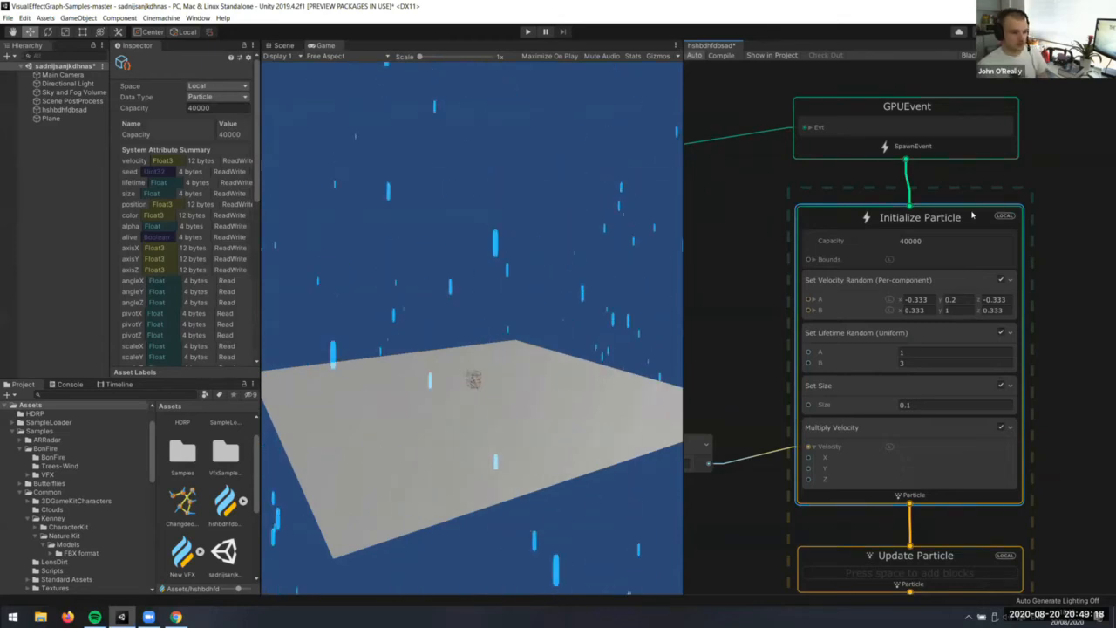
key(space)
text(inher)
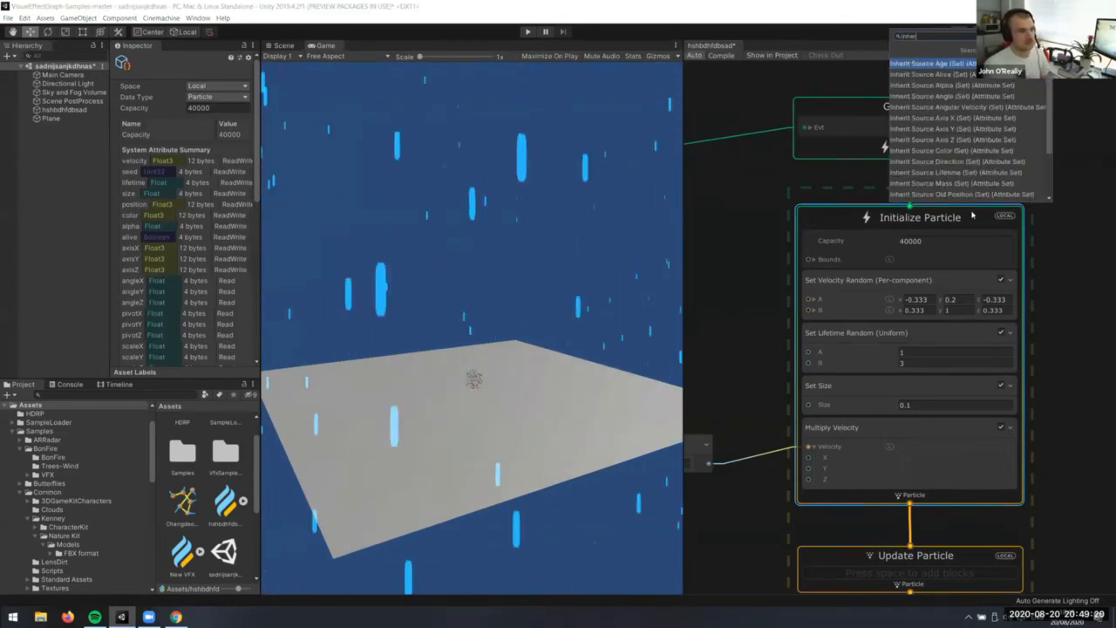
text(it)
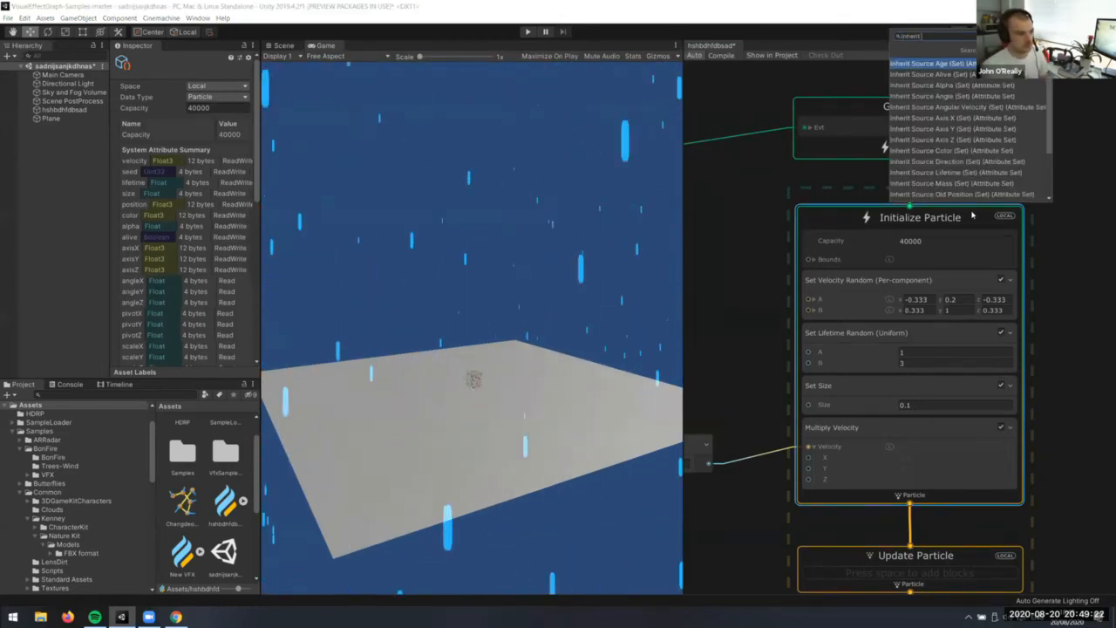
text( po)
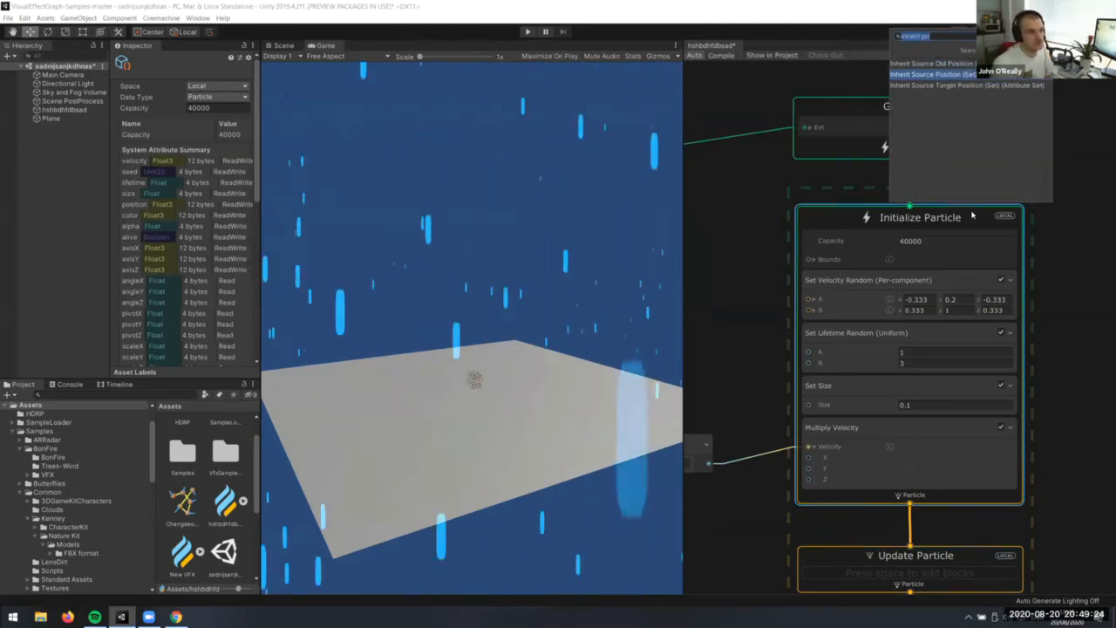
key(Return)
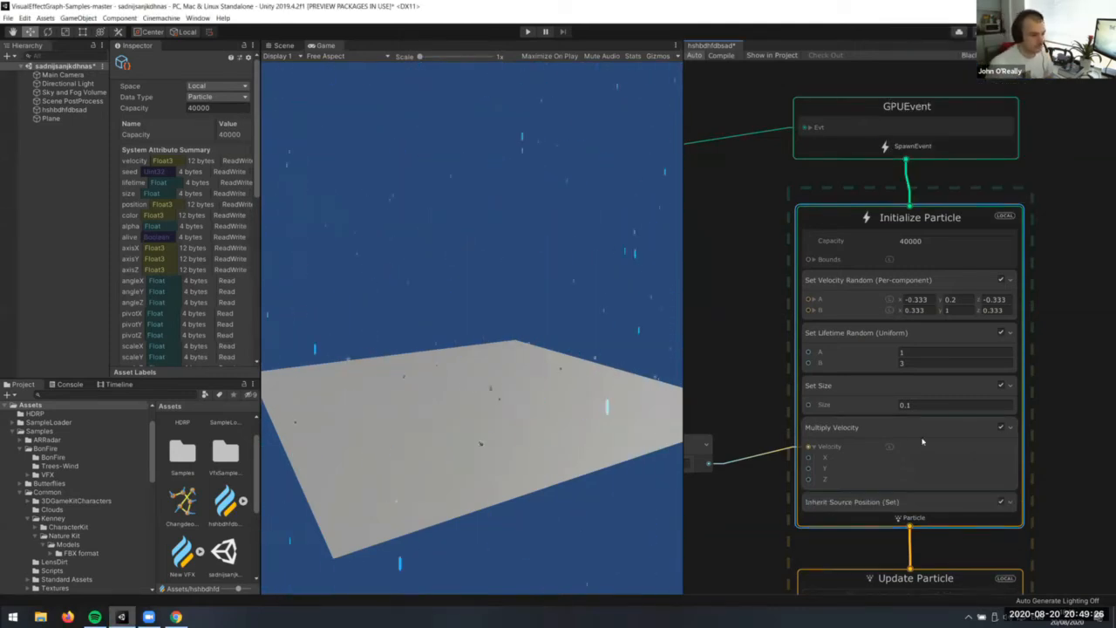
click(903, 504)
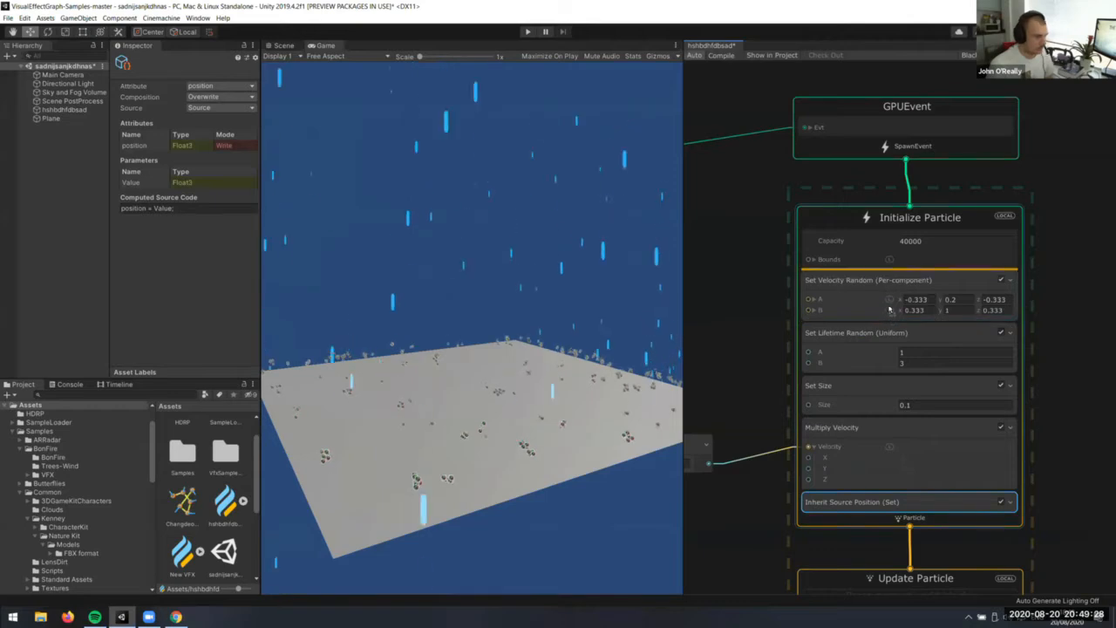
drag(547, 453, 544, 451)
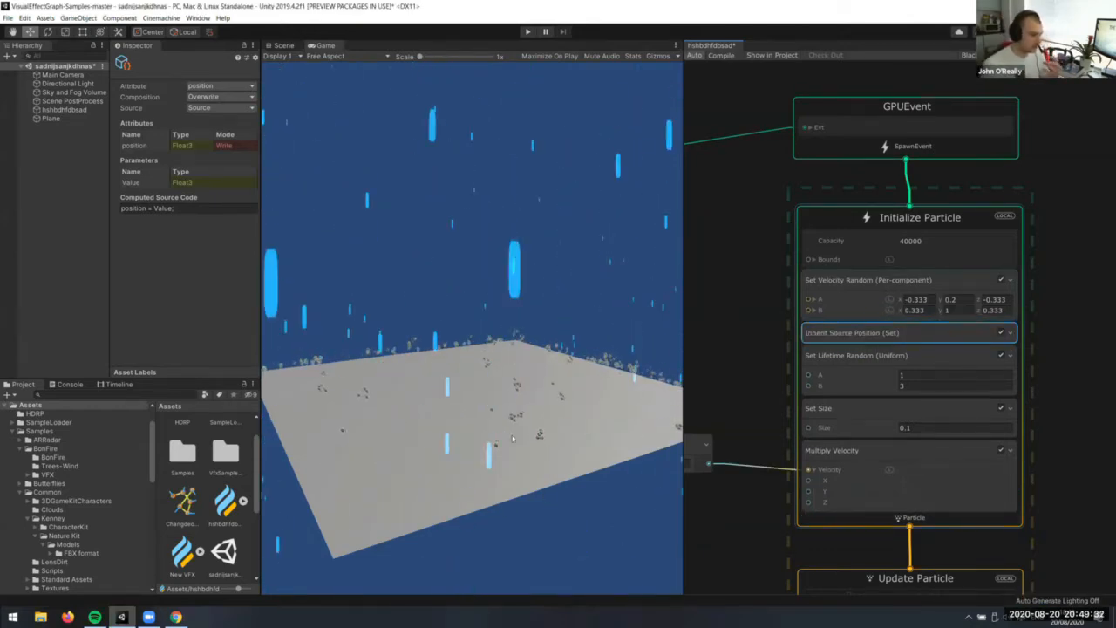
Set the Main Texture of the second system's Output Particle Quad to Knob
middle_drag(1046, 521, 1017, 213)
mouse_move(1022, 576)
middle_down()
mouse_move(1024, 202)
mouse_move(1023, 401)
middle_up()
click(969, 247)
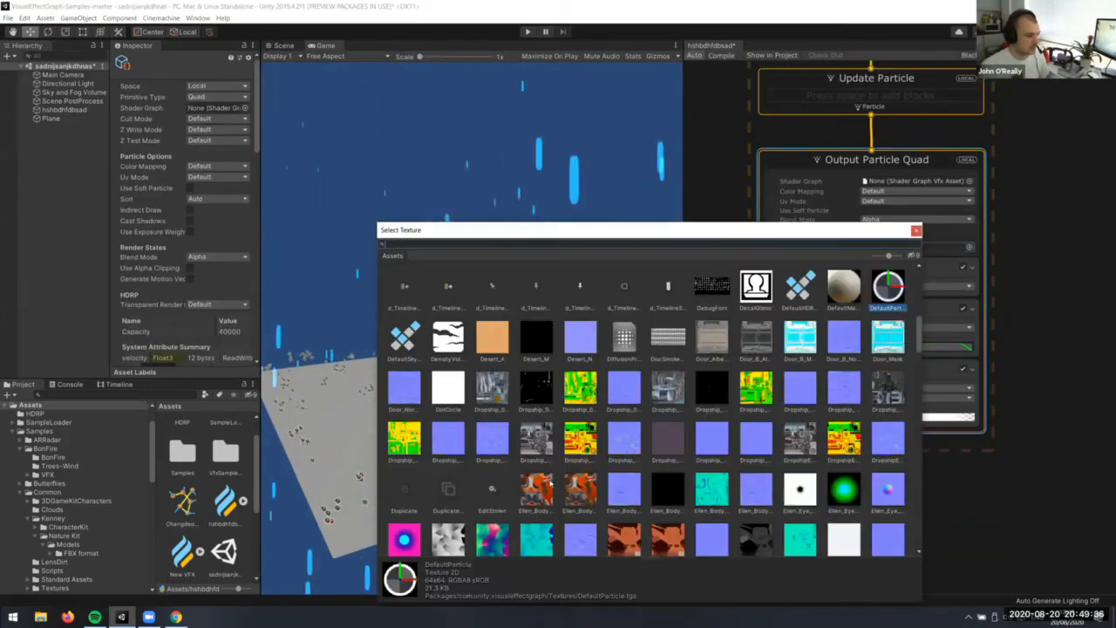
scroll(558, 489, down, 10)
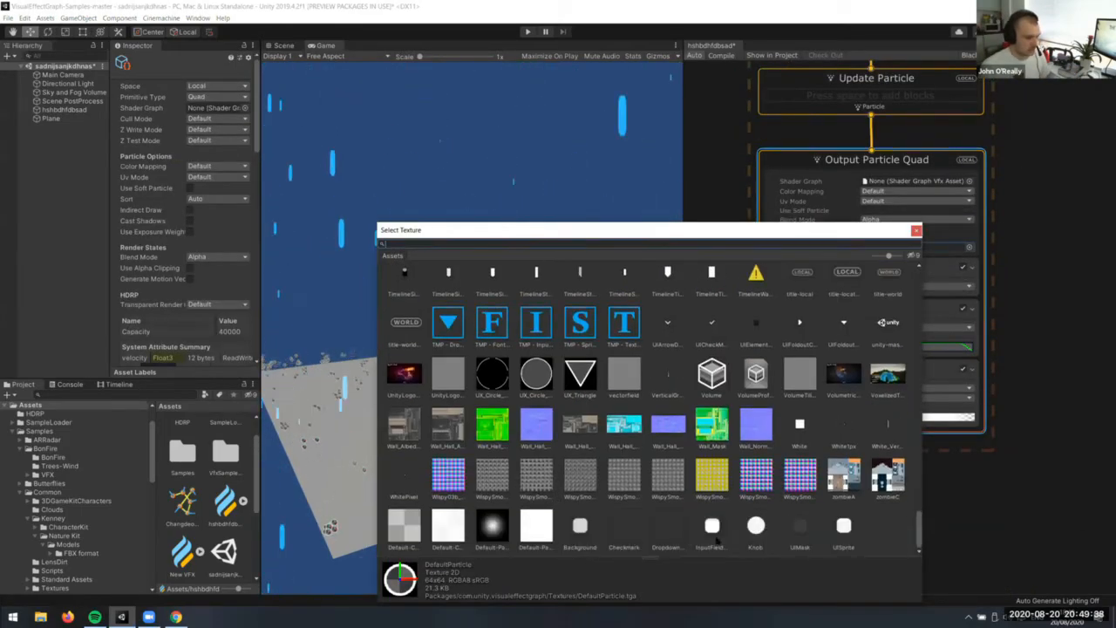
double_click(755, 525)
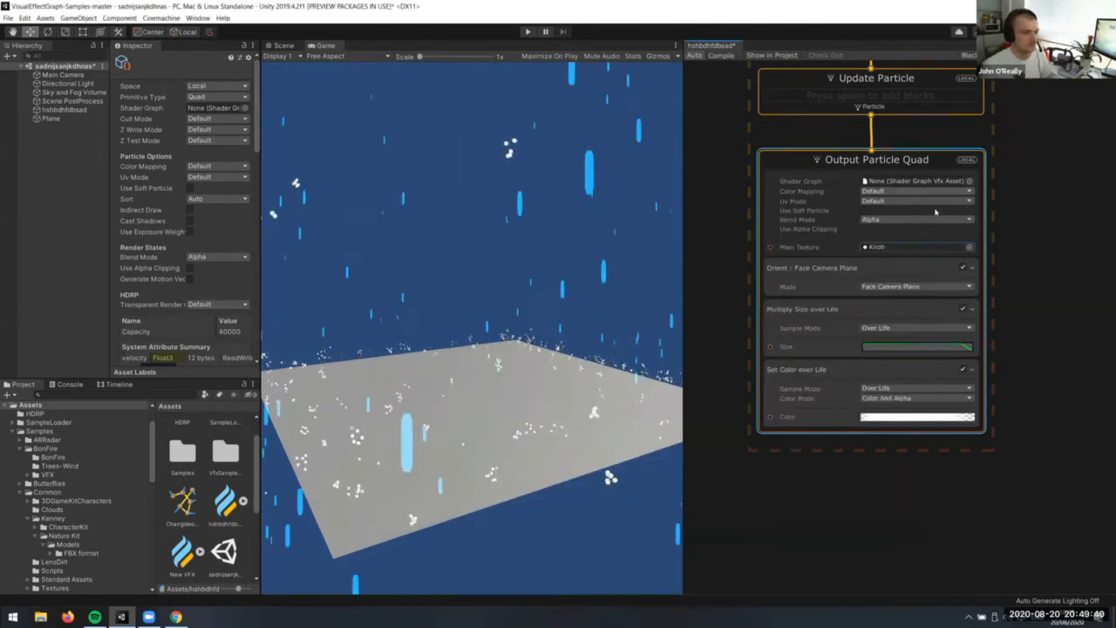
Change the Main Texture of the splash system's Output Particle Quad to UISprite
click(969, 247)
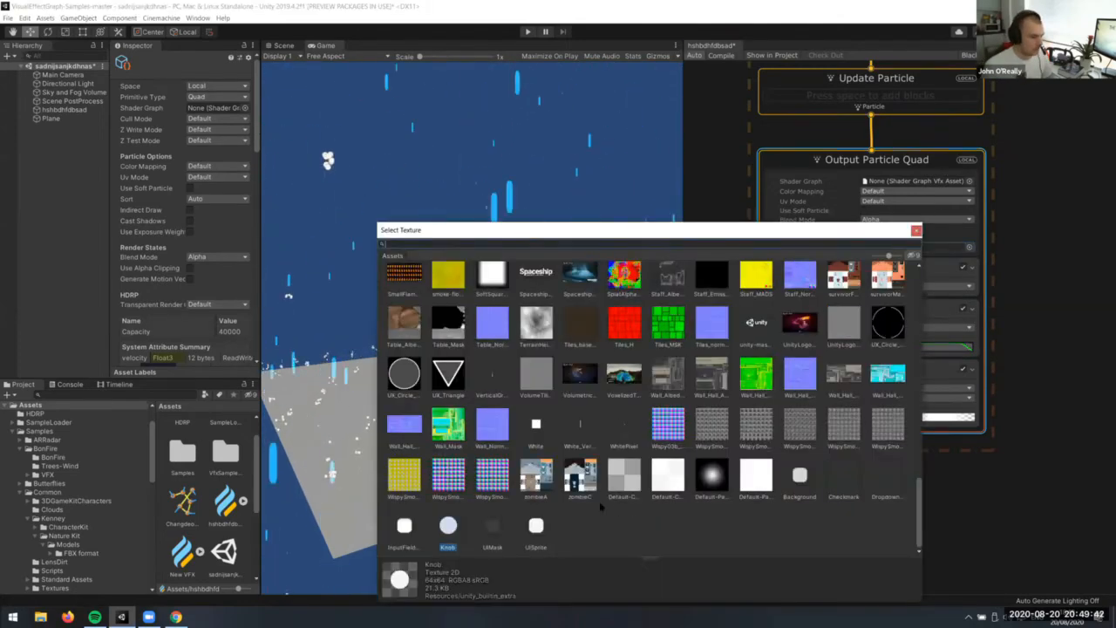
double_click(536, 525)
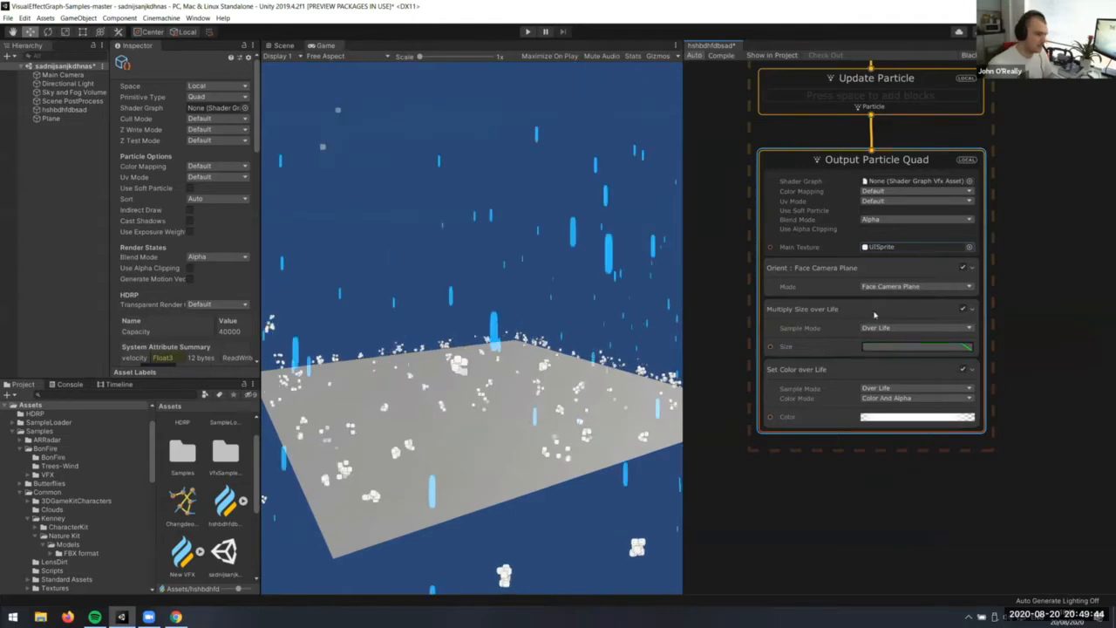
Set the particle size to 0.08 in the splash system's Set Size block
scroll(1003, 266, up, 5)
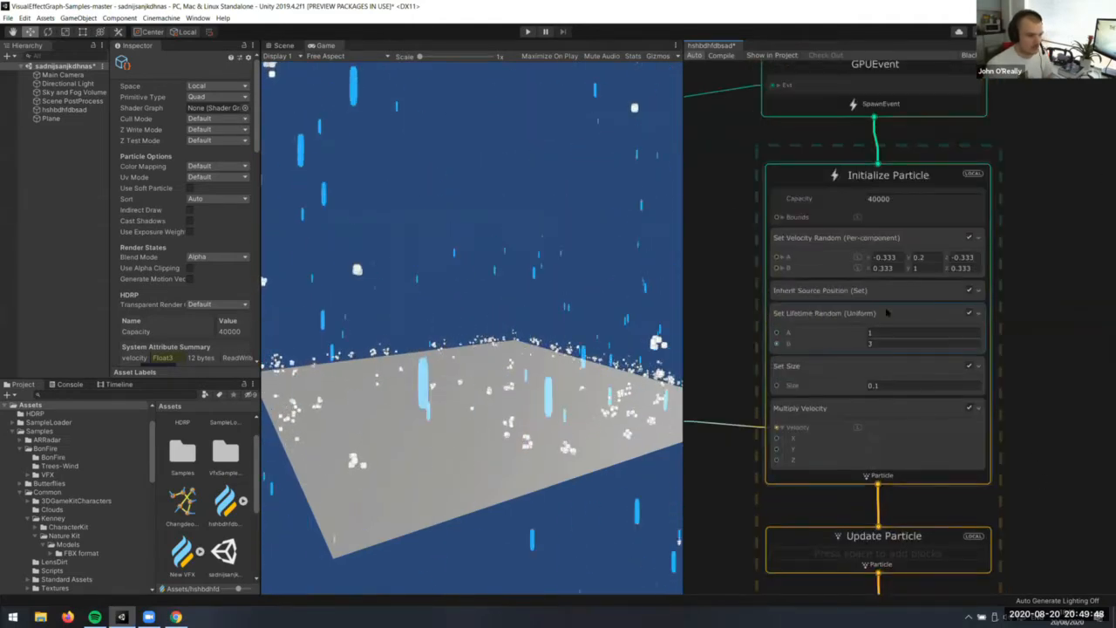
middle_drag(1014, 291, 1018, 298)
click(883, 393)
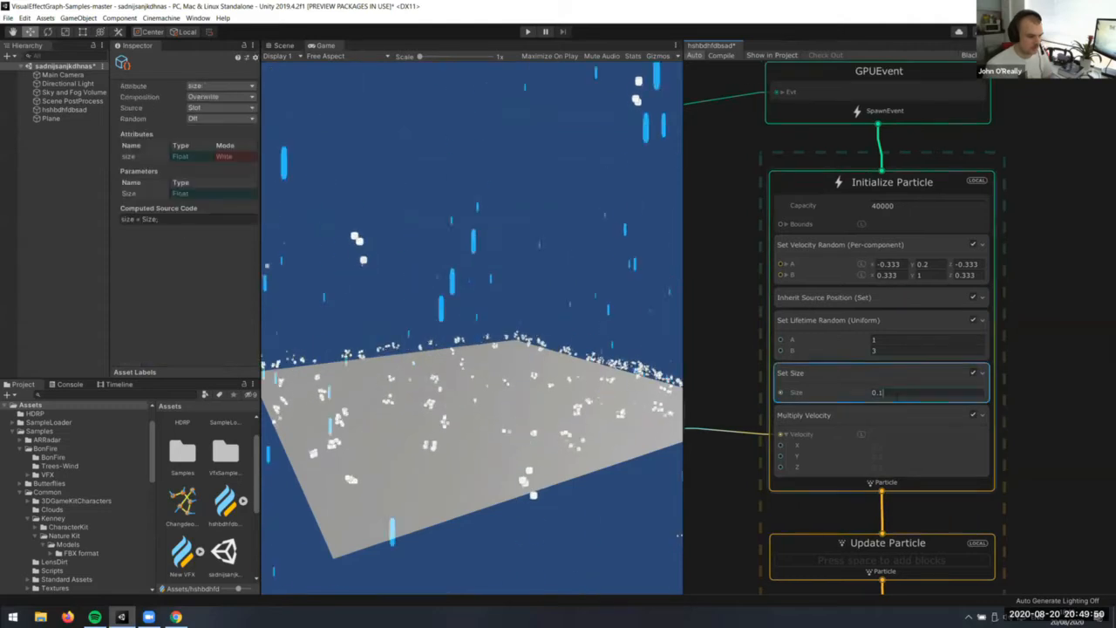
key(BackSpace)
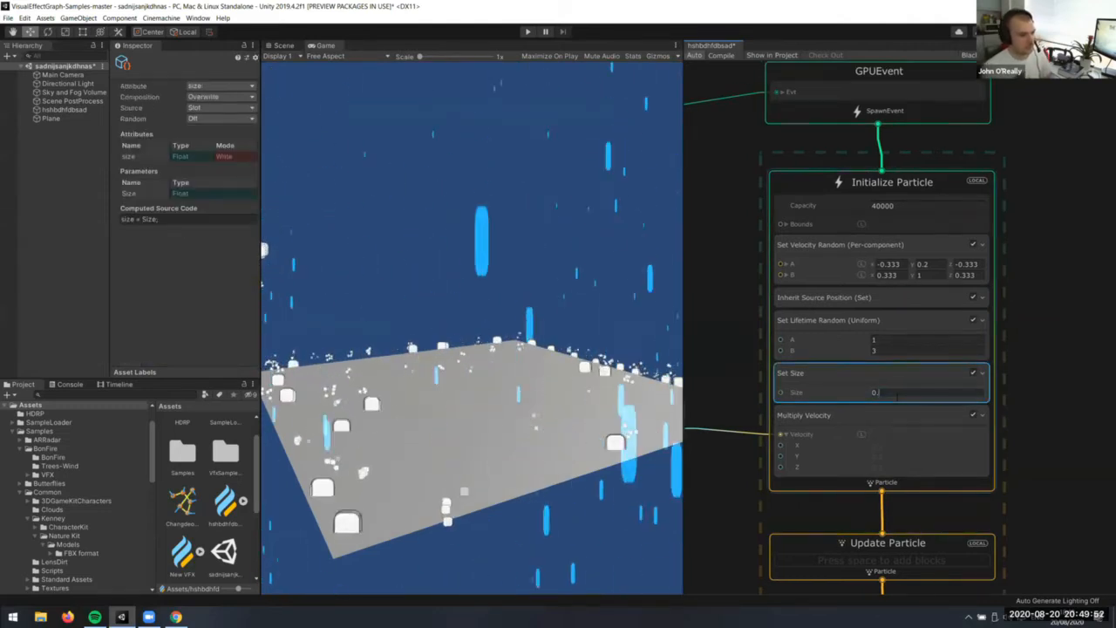
text(08)
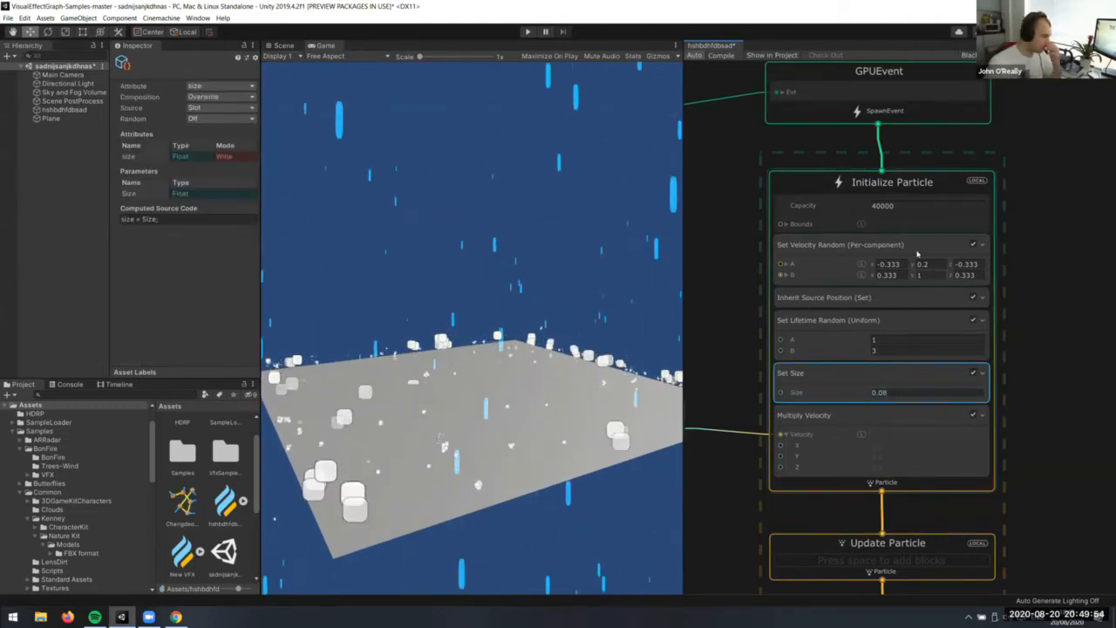
click(540, 407)
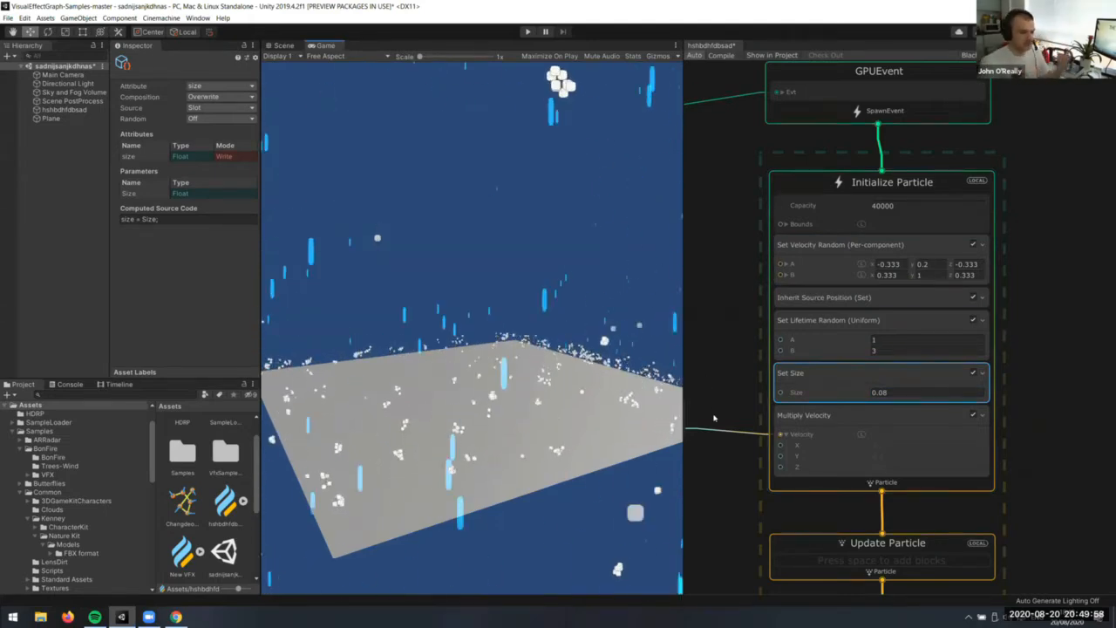
middle_drag(1023, 350, 1020, 331)
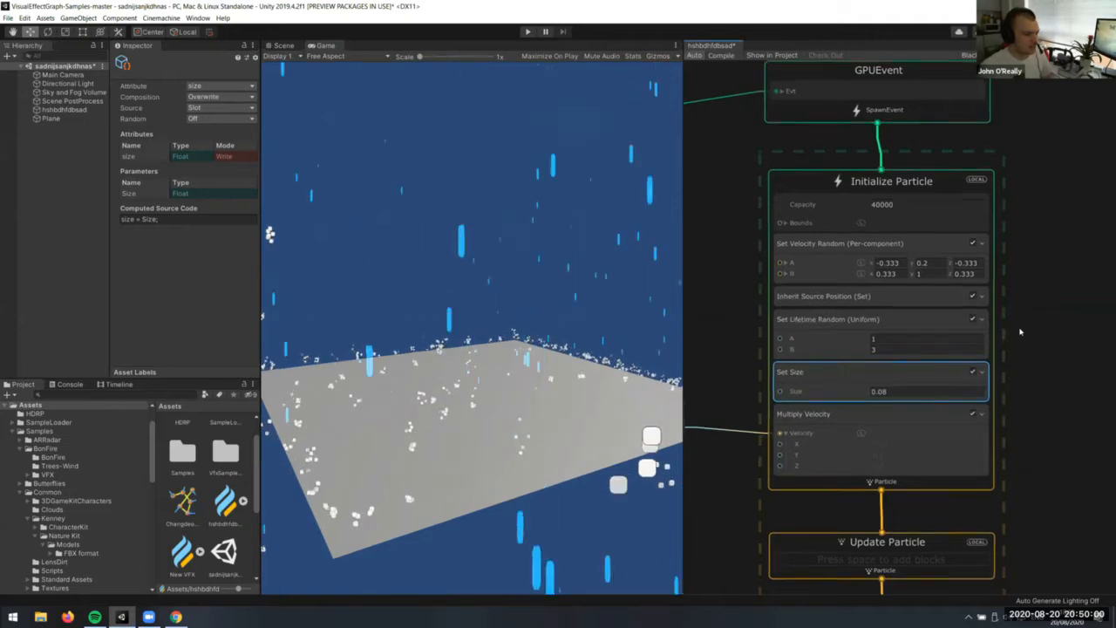
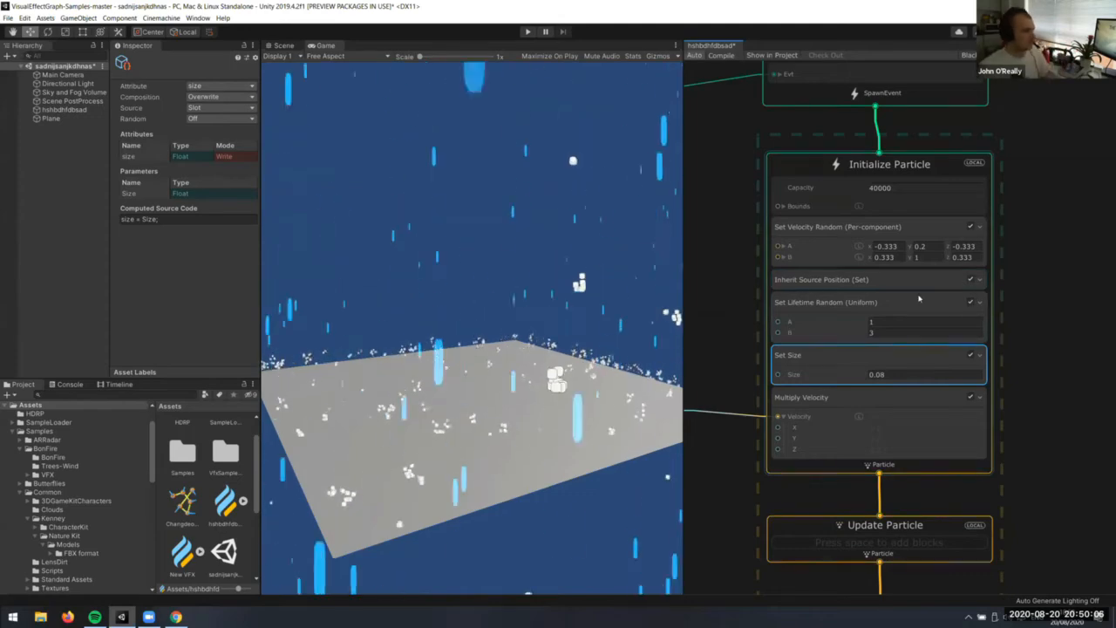
Add a Gravity block to the splash system's Update Particle context
middle_drag(1024, 461, 1005, 343)
mouse_move(1010, 520)
middle_down()
mouse_move(1009, 332)
mouse_move(1003, 519)
middle_up()
middle_drag(920, 349, 917, 431)
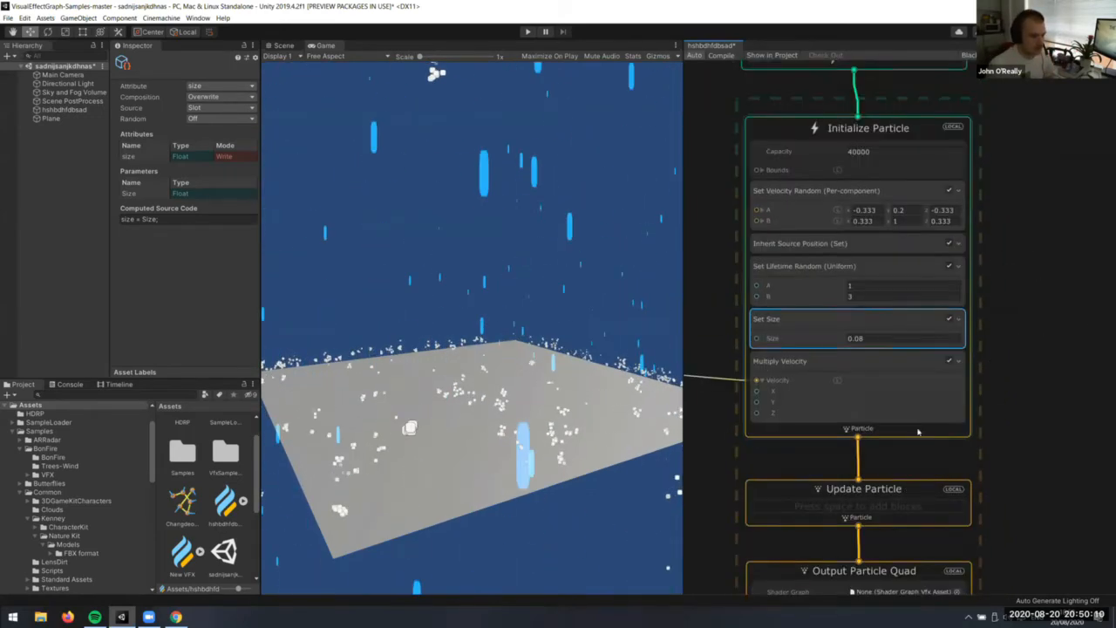
click(917, 431)
click(951, 504)
key(space)
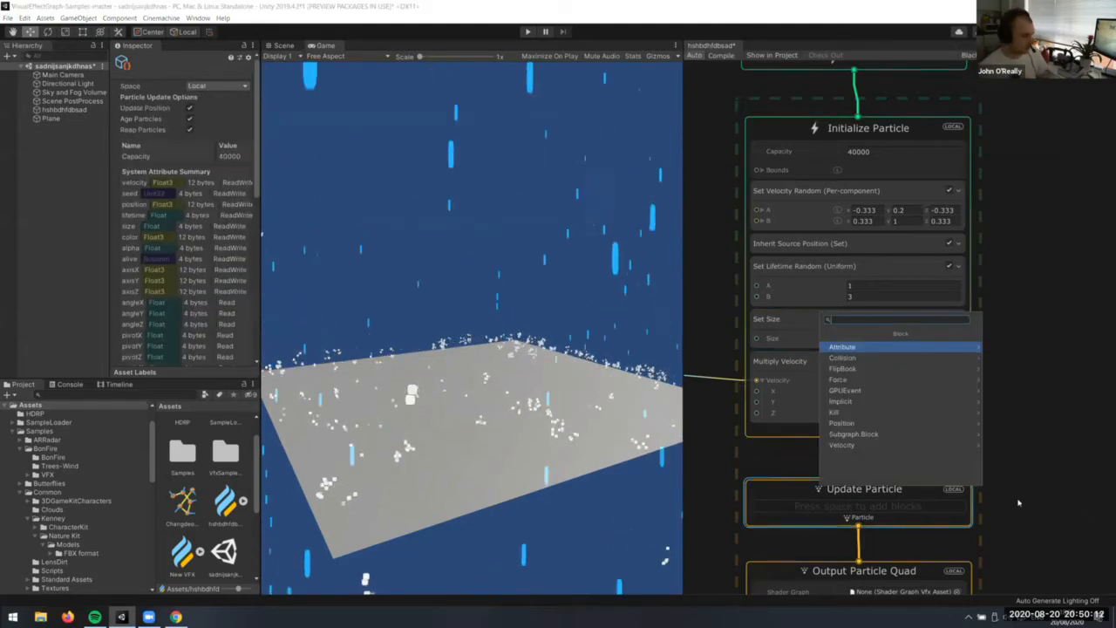
text(g)
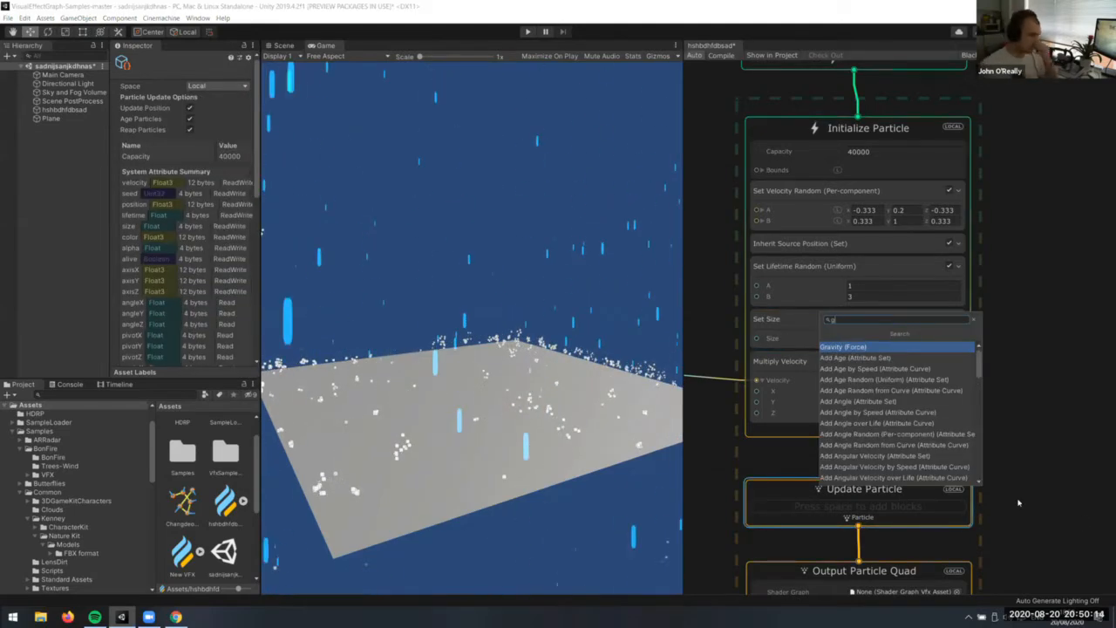
key(Return)
Set the Y velocity range of the splash system's Set Velocity Random block to 5 for A and 8 for B
middle_drag(938, 531, 932, 419)
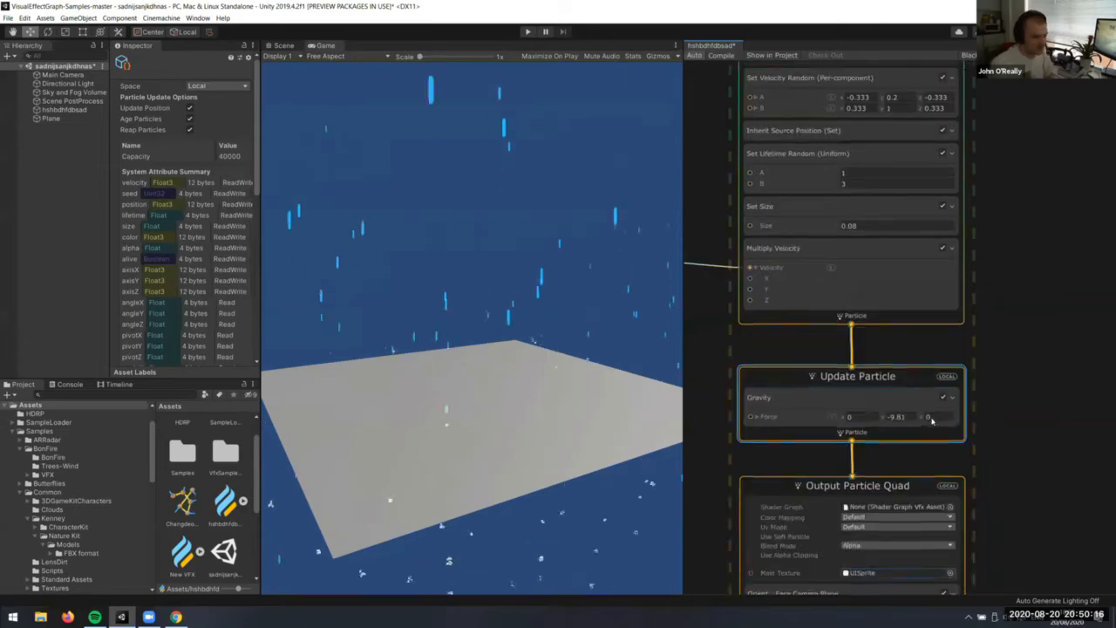
scroll(905, 418, up, 5)
click(904, 417)
drag(905, 415, 873, 415)
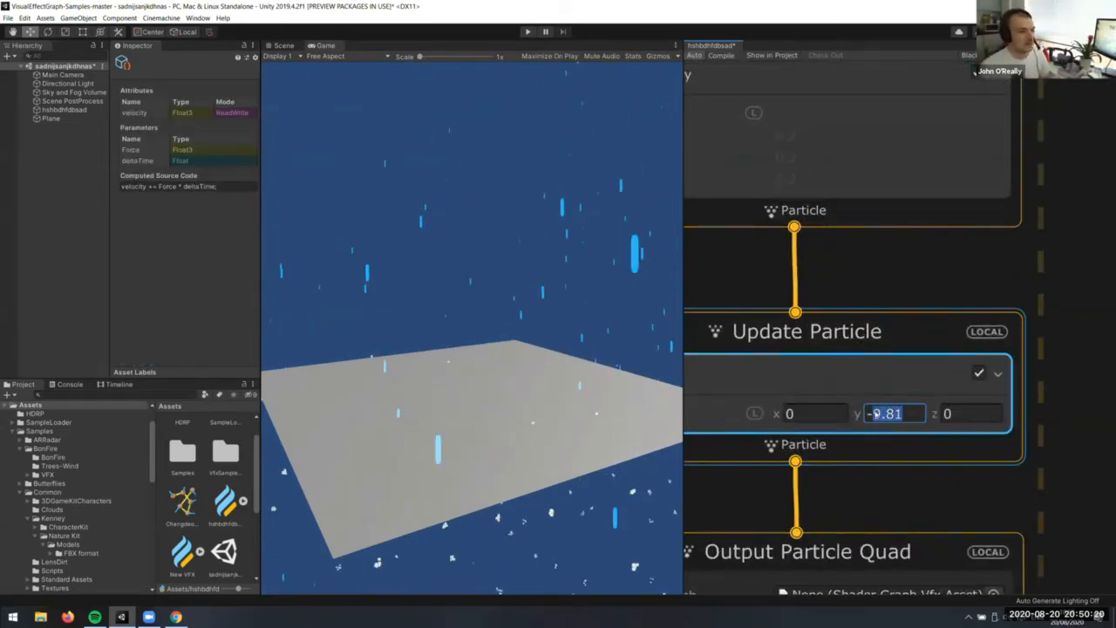
scroll(876, 414, down, 5)
click(921, 158)
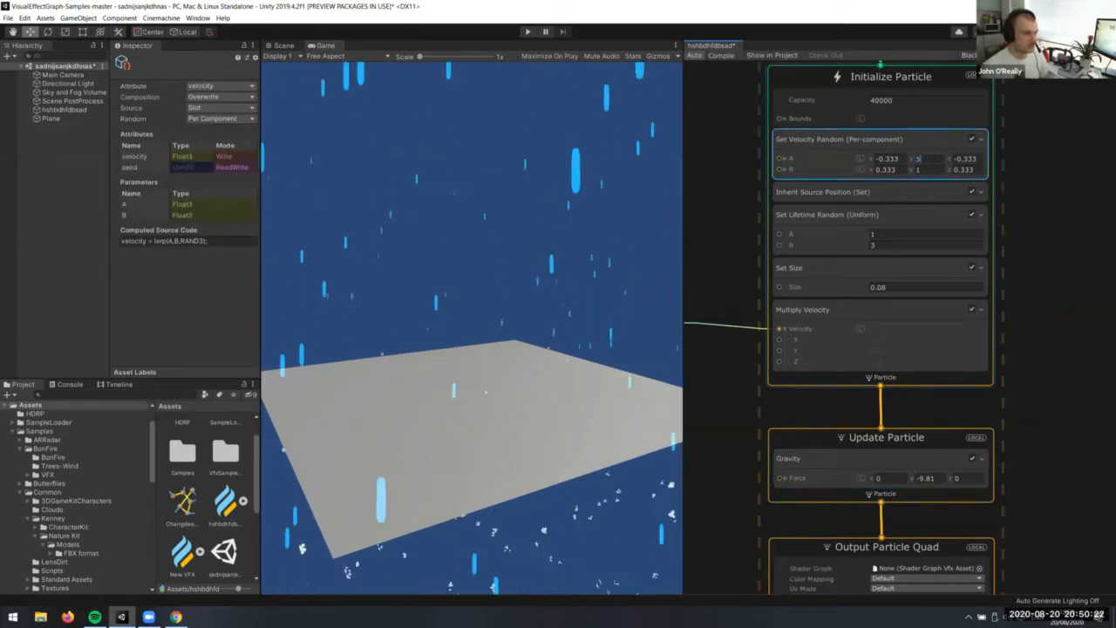
click(930, 171)
text(8)
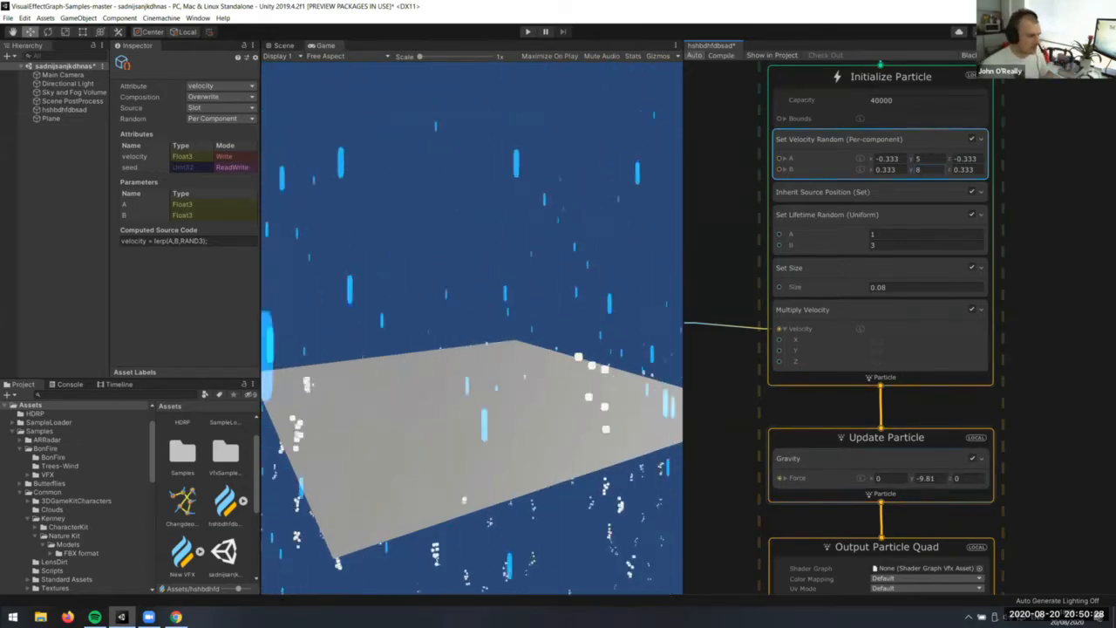
Reduce the splash particles' gravity by setting the Gravity block's Y force to -3.125
click(926, 478)
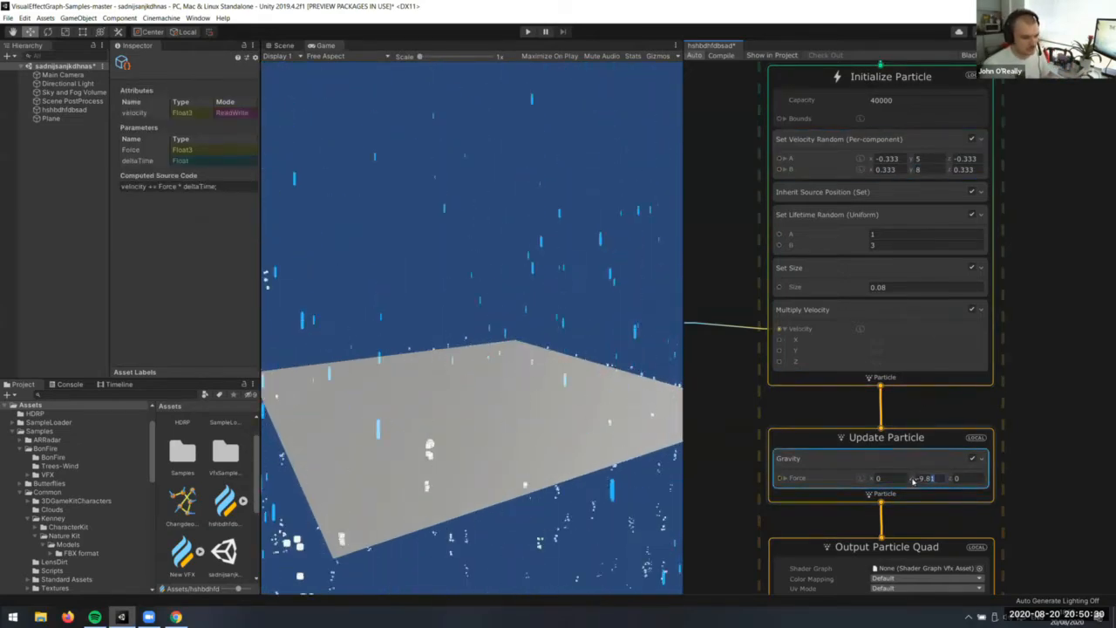
drag(895, 479, 925, 487)
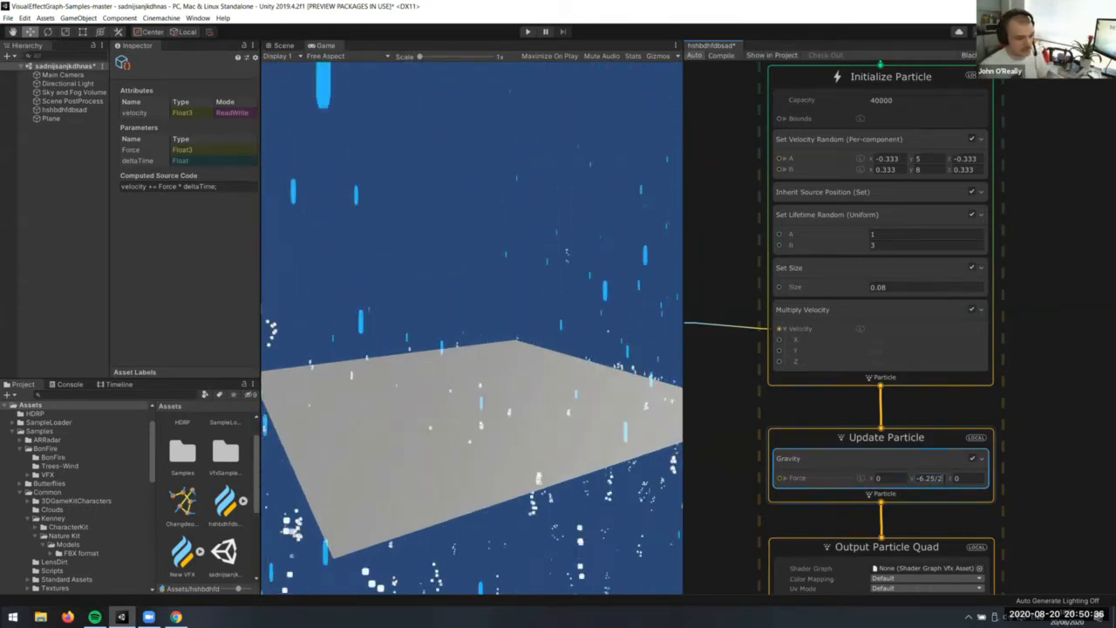
key(Return)
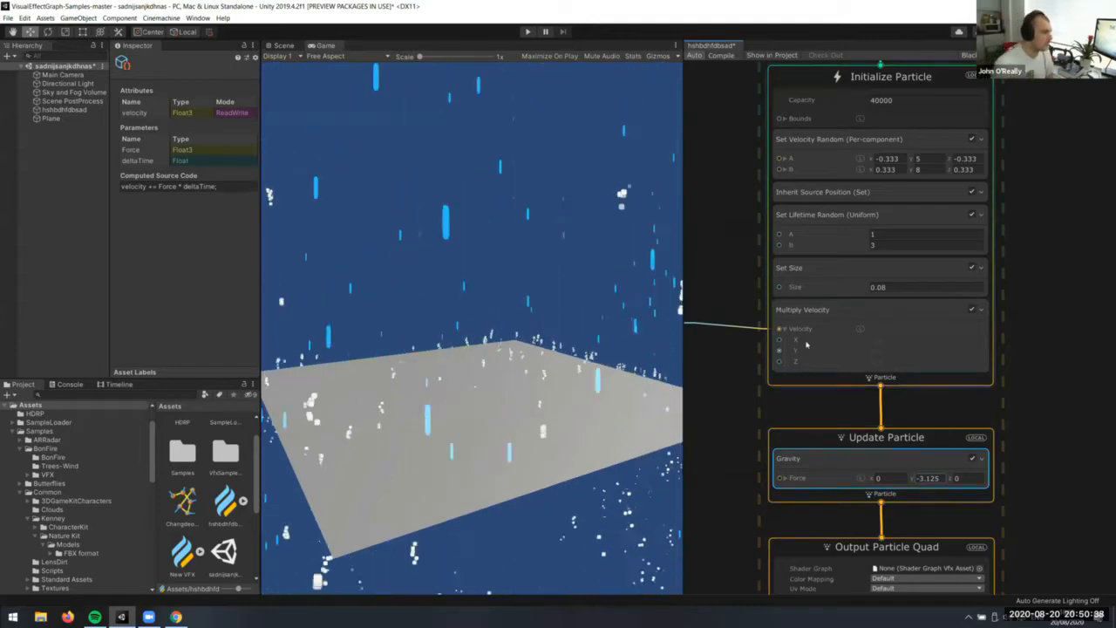
Set B of the splash system's Set Lifetime Random block to 1
click(981, 376)
middle_drag(973, 438, 949, 346)
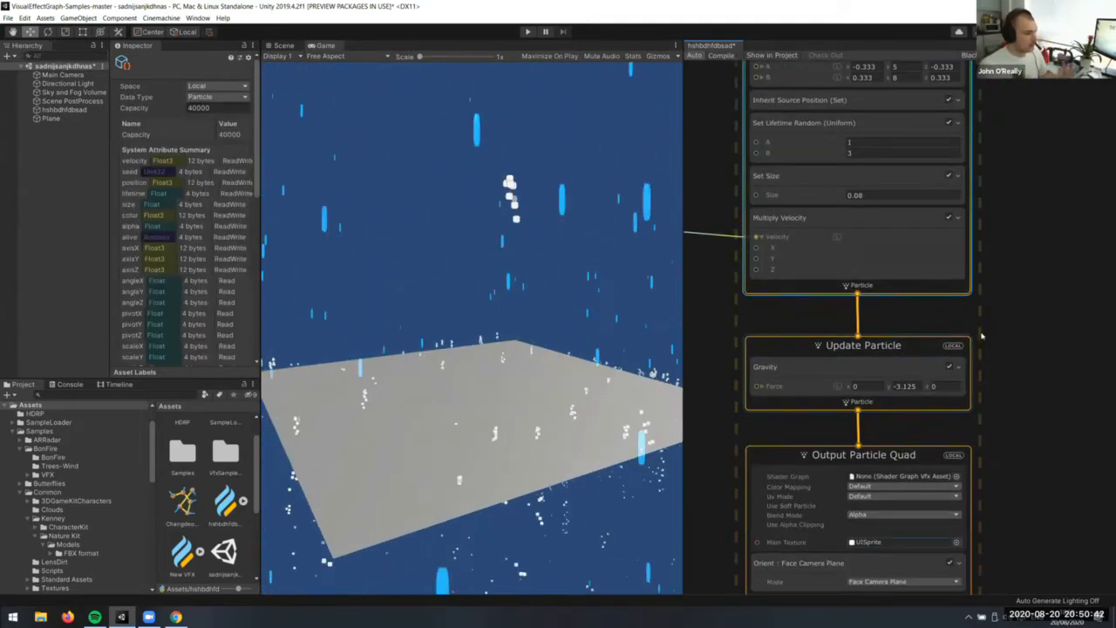
middle_drag(994, 274, 1021, 413)
click(925, 293)
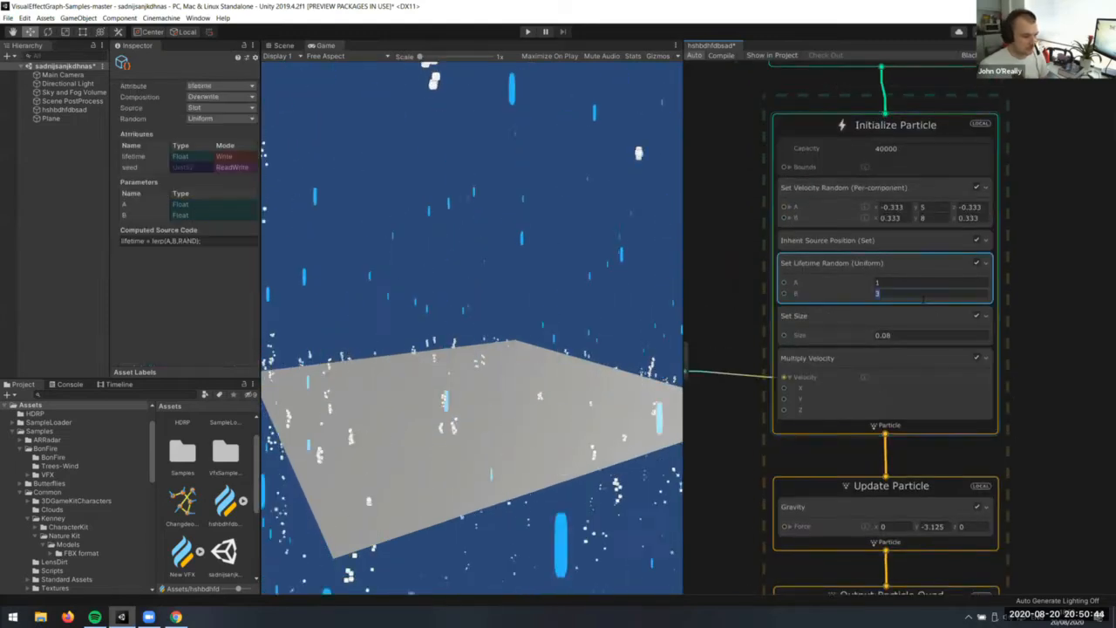
text(1)
key(Return)
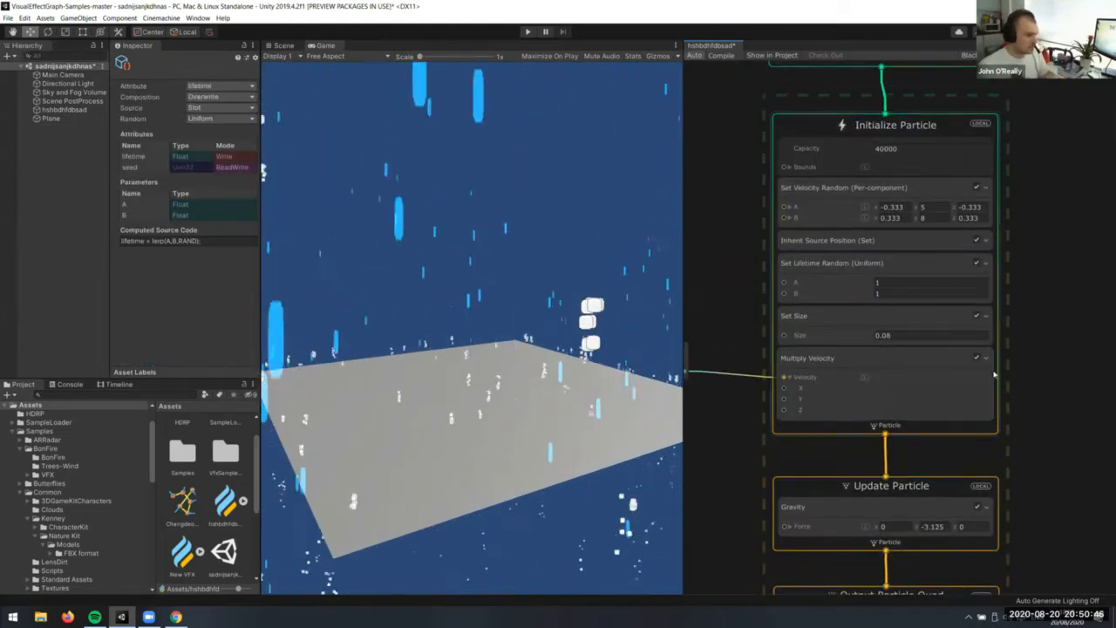
click(995, 374)
Disable the Set Color over Life block in the splash system's Output Particle Quad
middle_drag(1045, 541, 1036, 151)
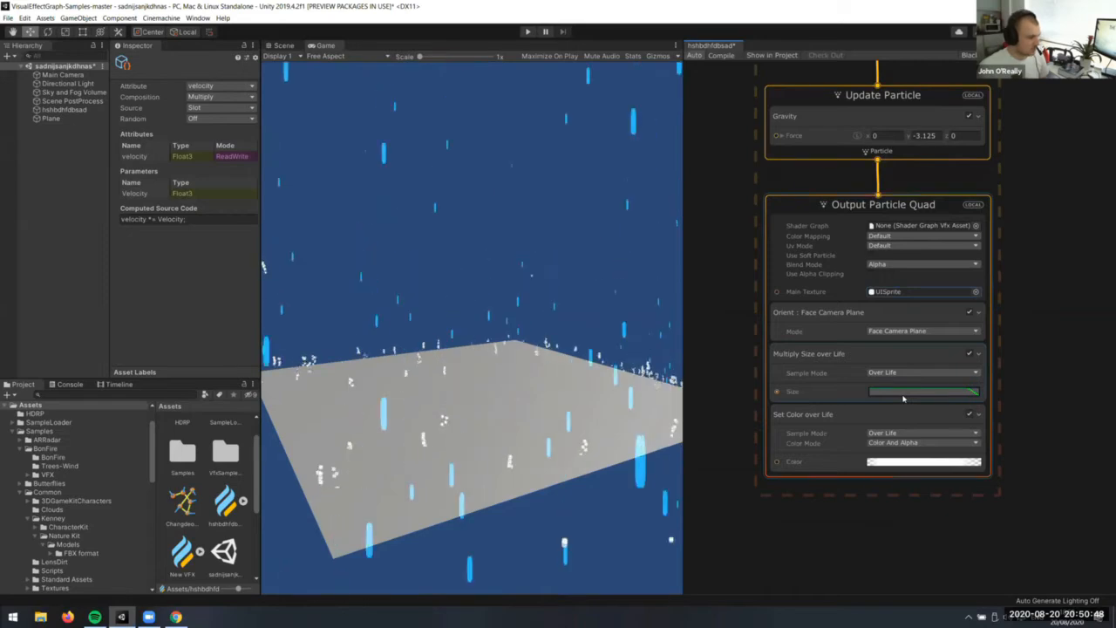
click(974, 416)
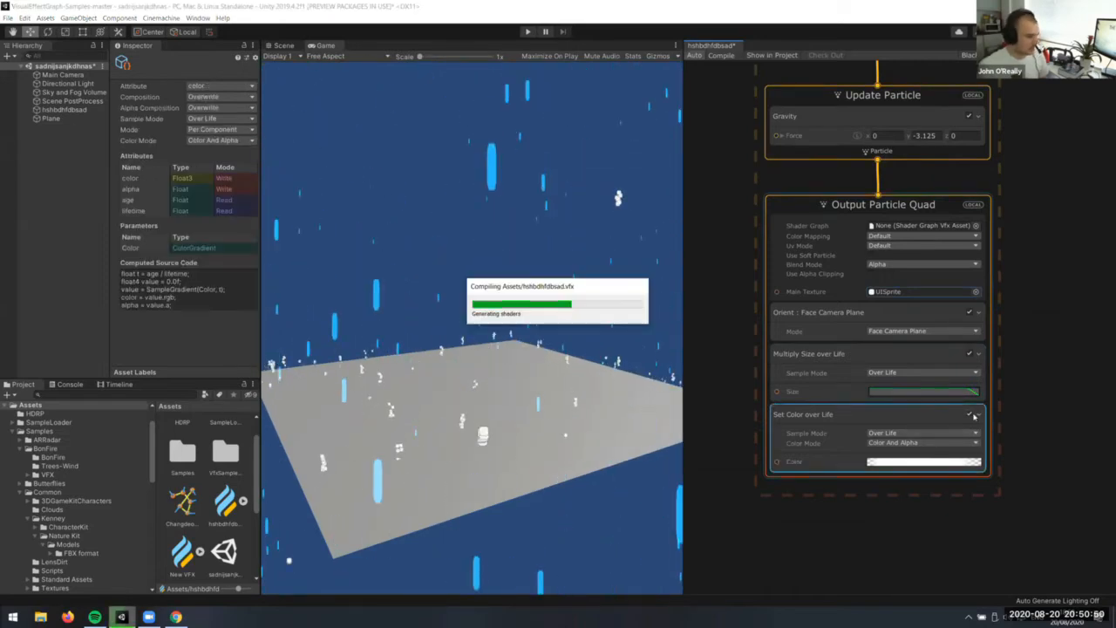
Set the splash particles' random lifetime range to 0.6 for A and 0.8 for B
scroll(978, 323, up, 5)
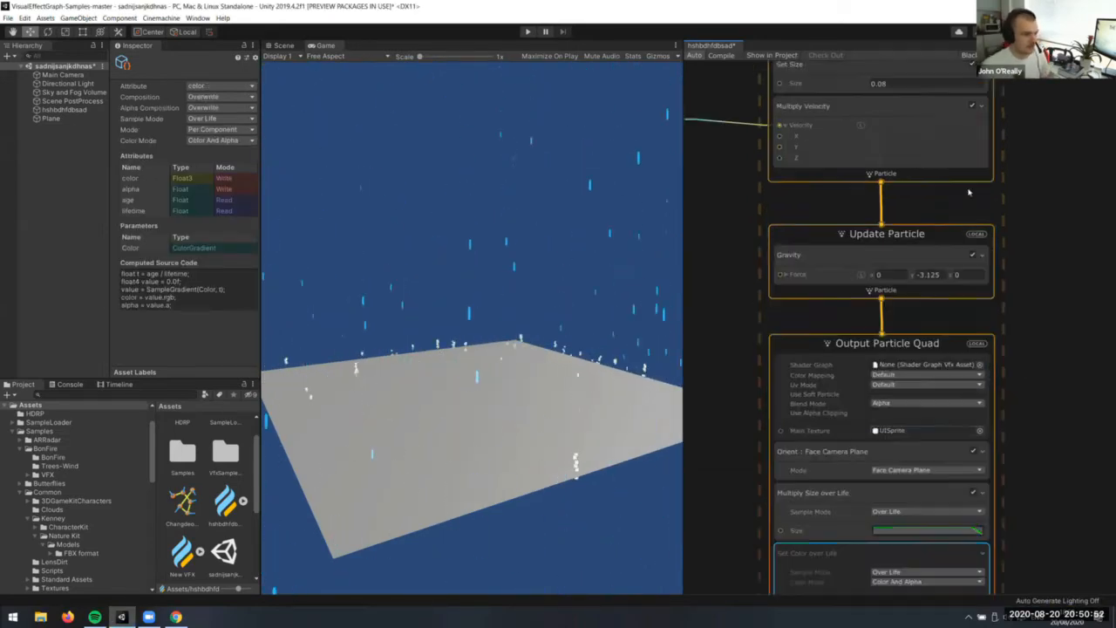
click(915, 201)
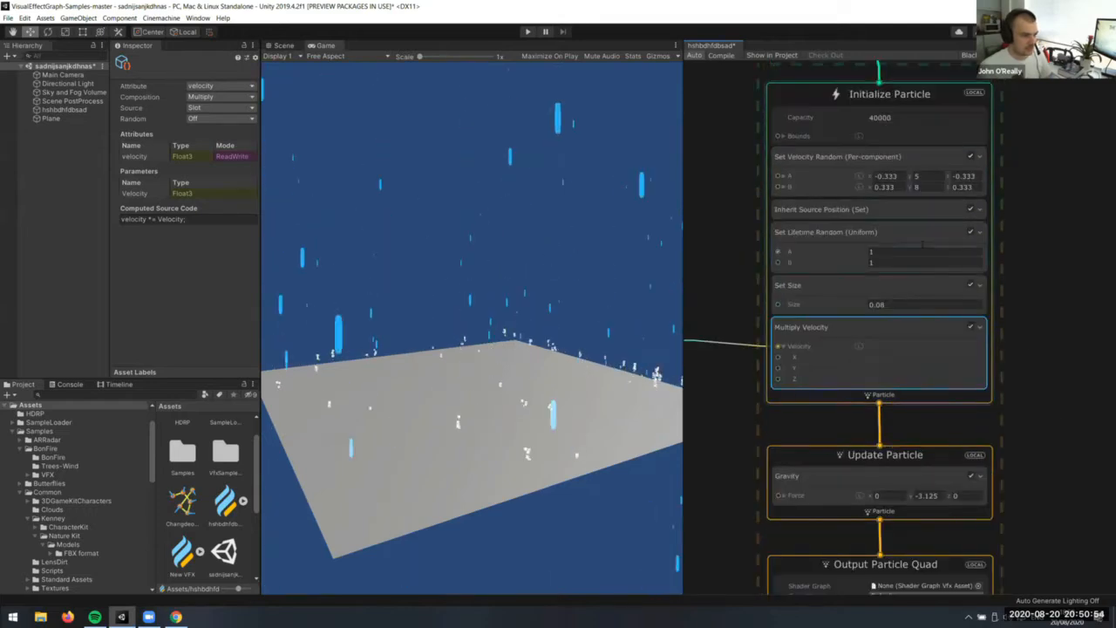
click(923, 248)
key(Tab)
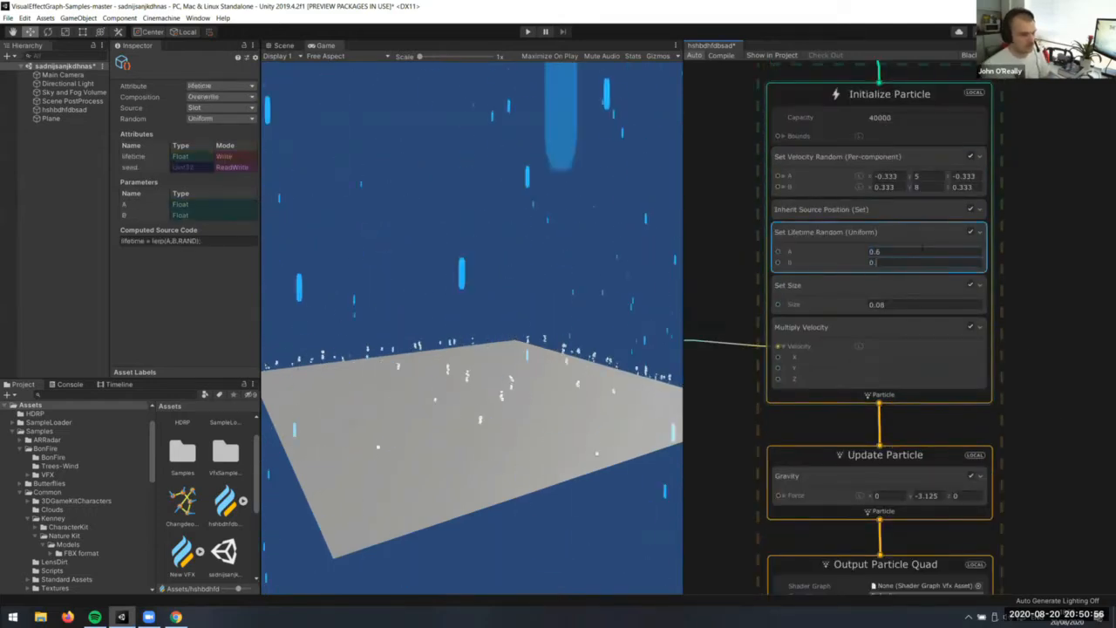
text(0.8)
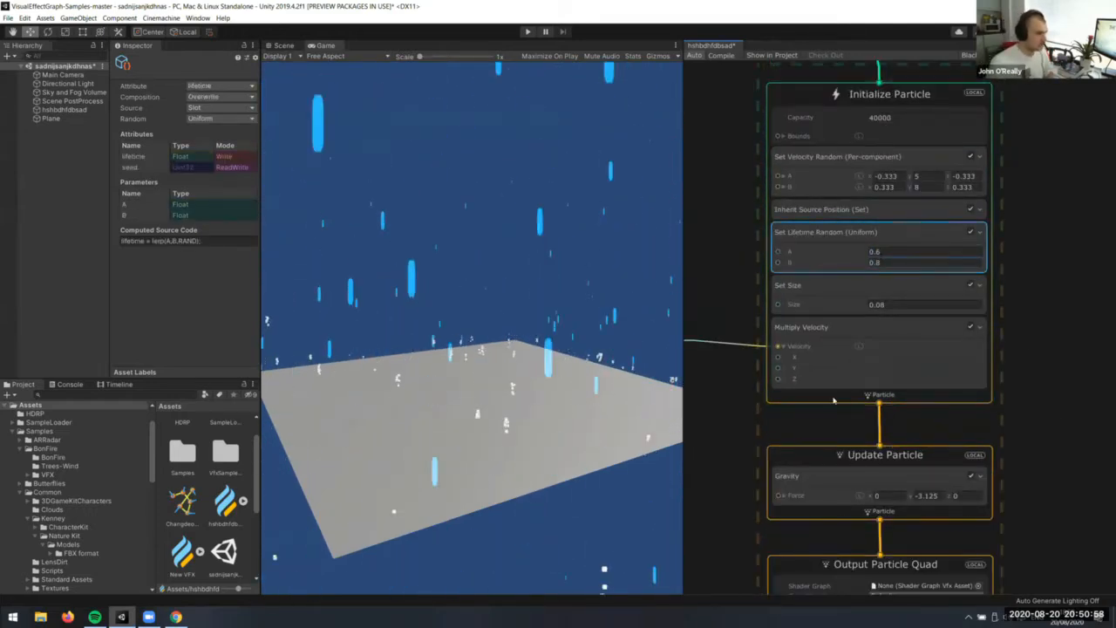
scroll(1017, 288, down, 2)
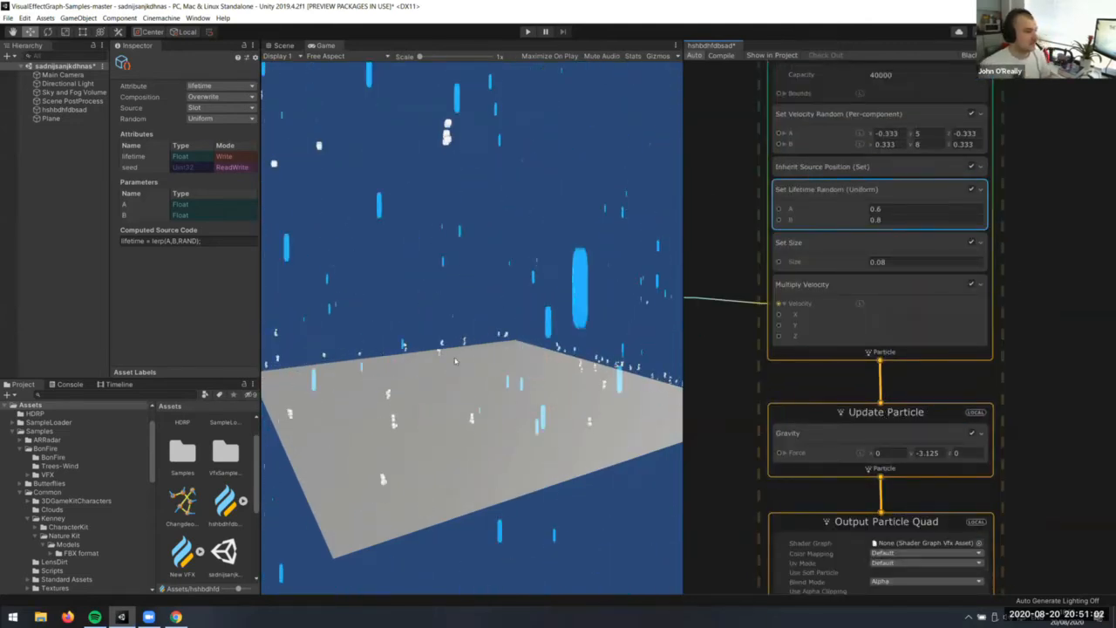
Examine the rain and splashes around the plane in the Scene view and check the plane's components
click(284, 46)
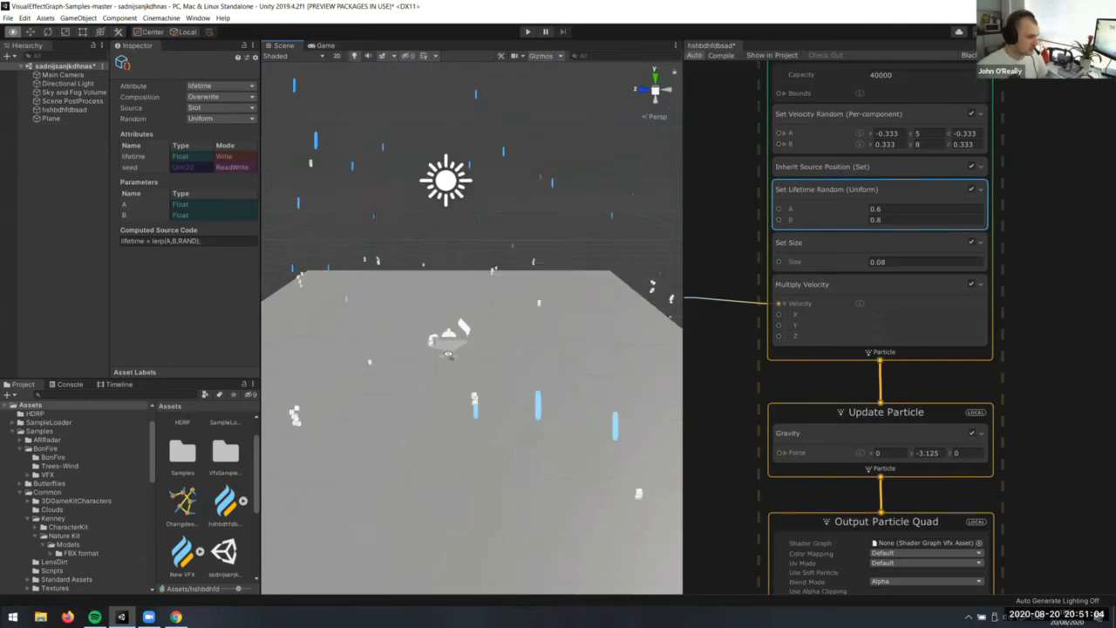
alt+drag(448, 353, 420, 341)
right_drag(454, 354, 555, 351)
click(375, 264)
click(375, 261)
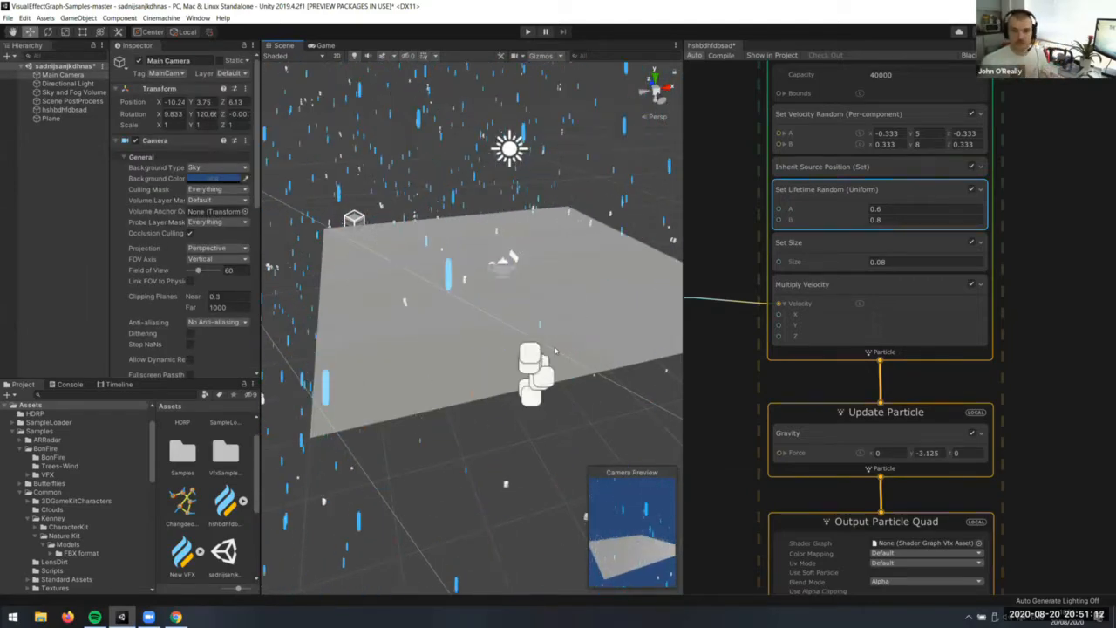
right_drag(514, 323, 500, 296)
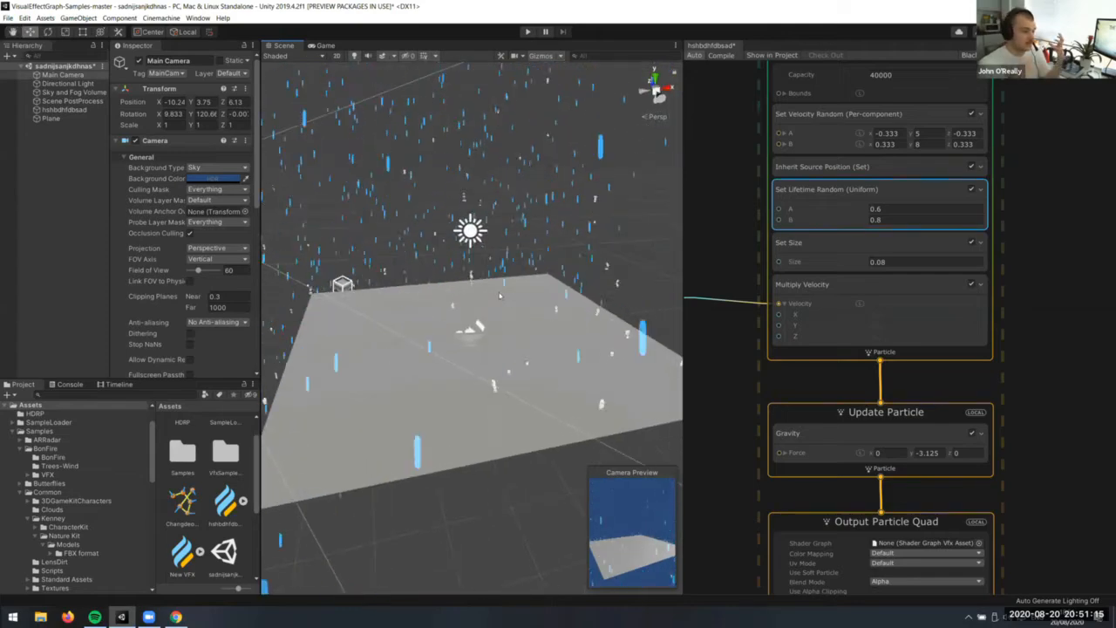
click(453, 295)
scroll(205, 290, down, 5)
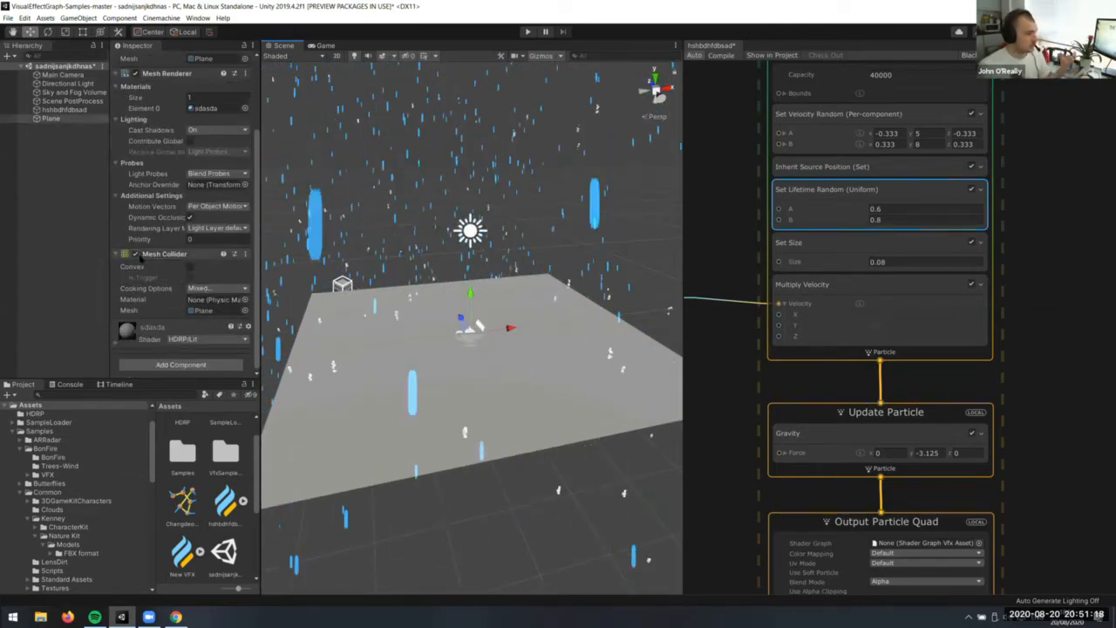
Browse the sample folders, including Models, Textures, Scripts and Clouds, for a model to place in the scene
click(71, 208)
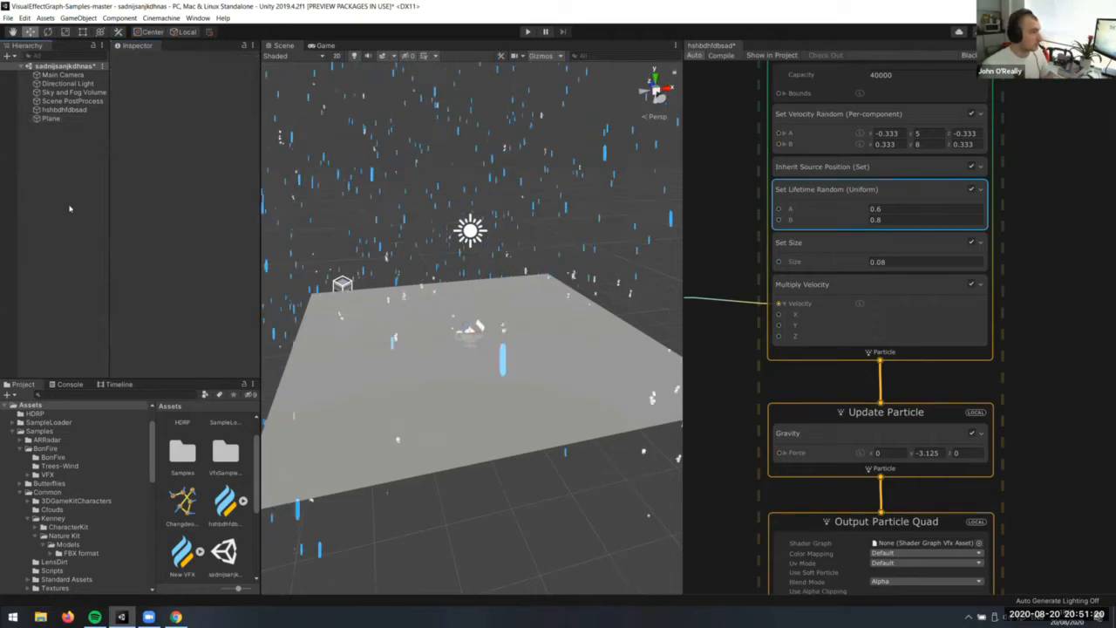
right_click(72, 208)
right_click(106, 527)
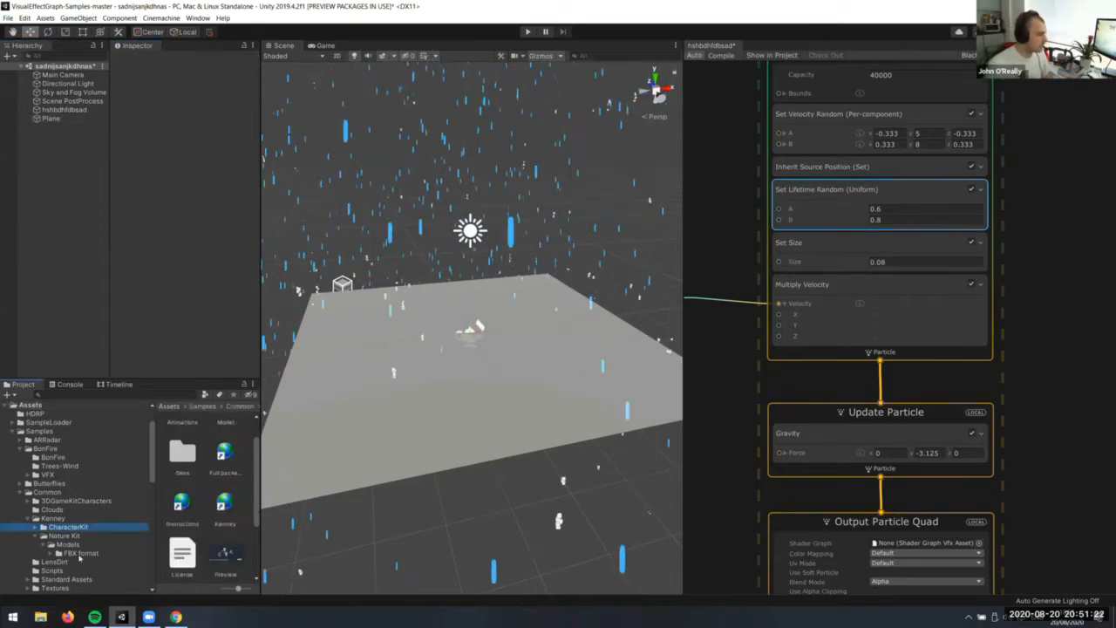
click(72, 544)
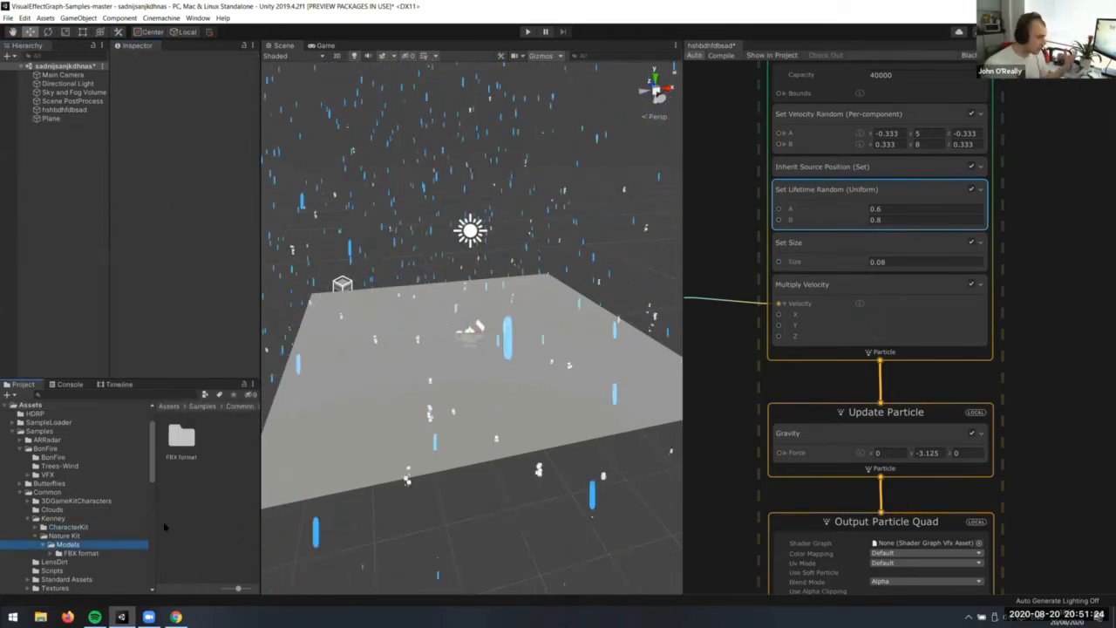
scroll(106, 523, down, 3)
click(95, 516)
scroll(96, 506, down, 1)
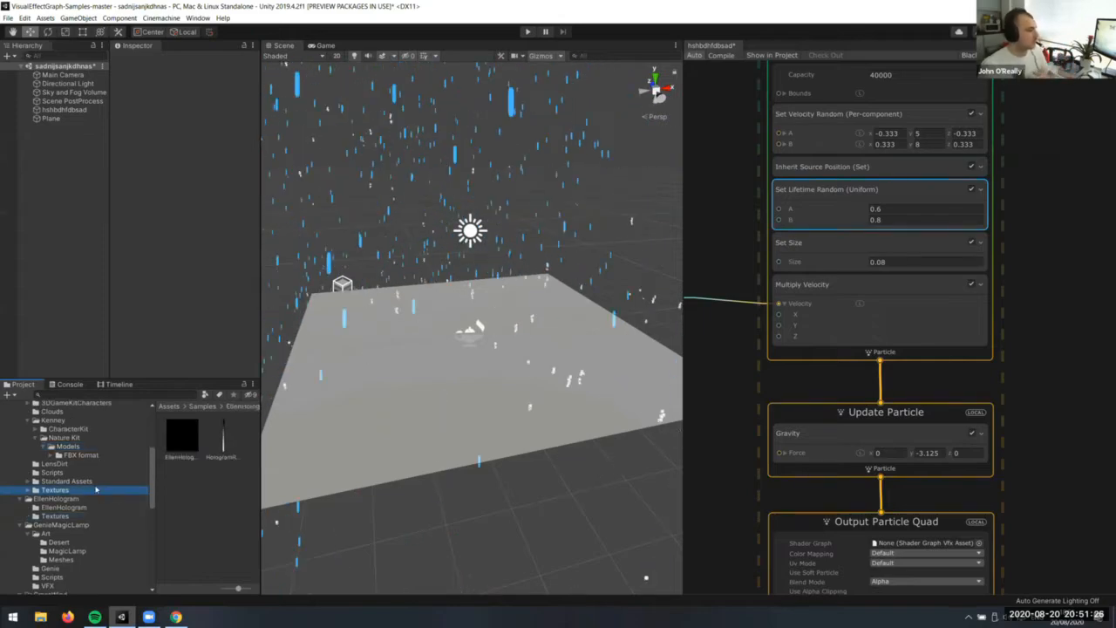
click(95, 474)
scroll(100, 486, up, 2)
click(78, 472)
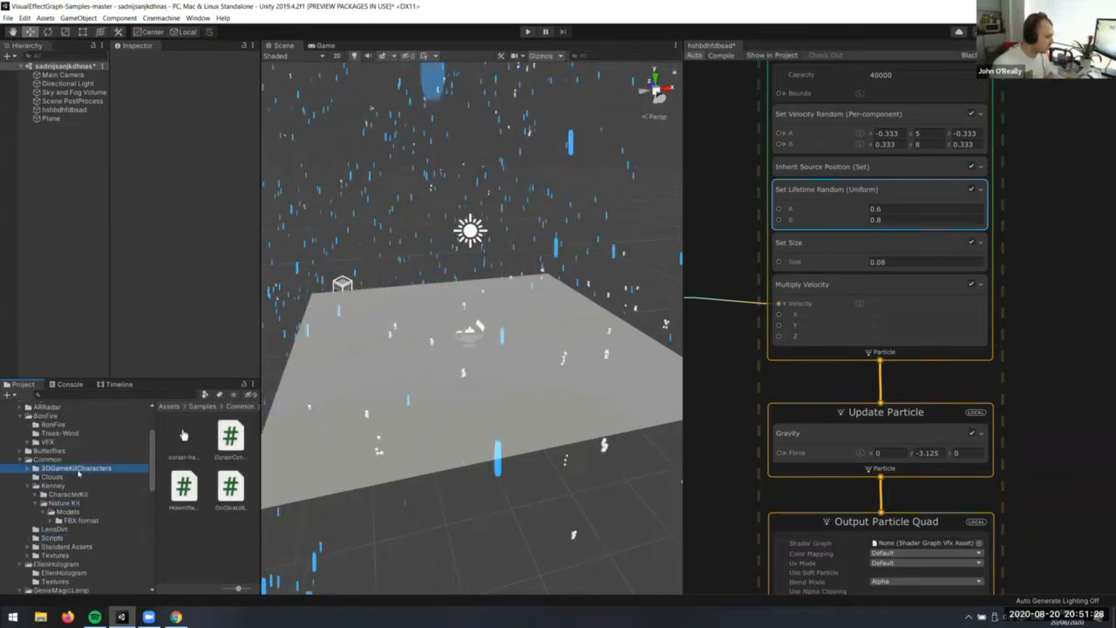
click(78, 477)
scroll(77, 527, down, 5)
scroll(78, 517, up, 5)
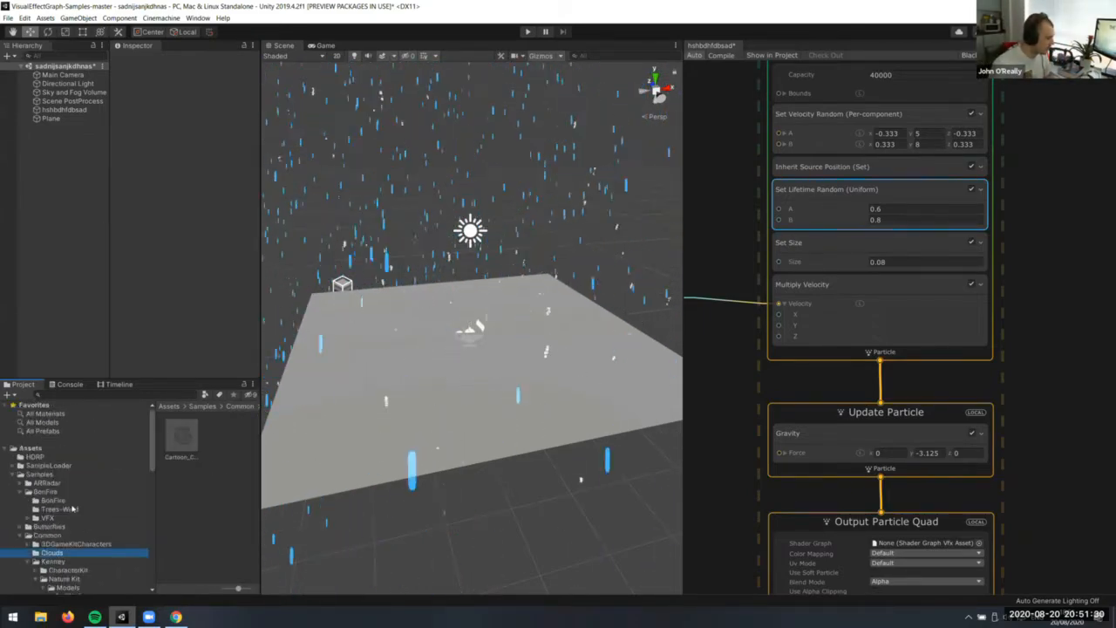
click(31, 449)
click(37, 467)
click(38, 474)
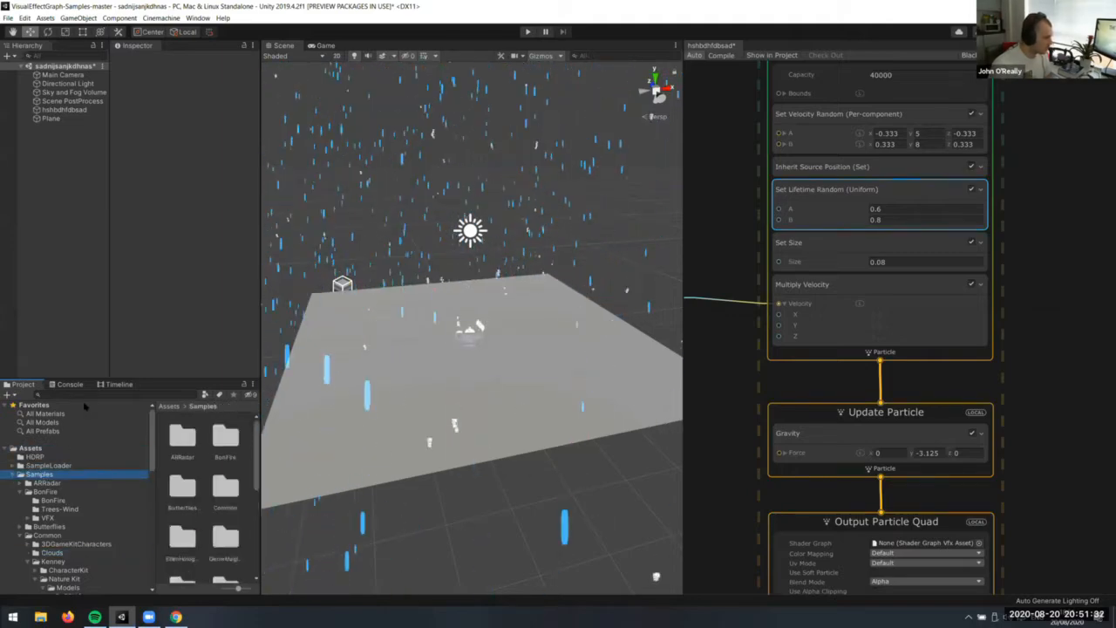
Search the project assets for "haechi", look through the results and clear the search
click(84, 406)
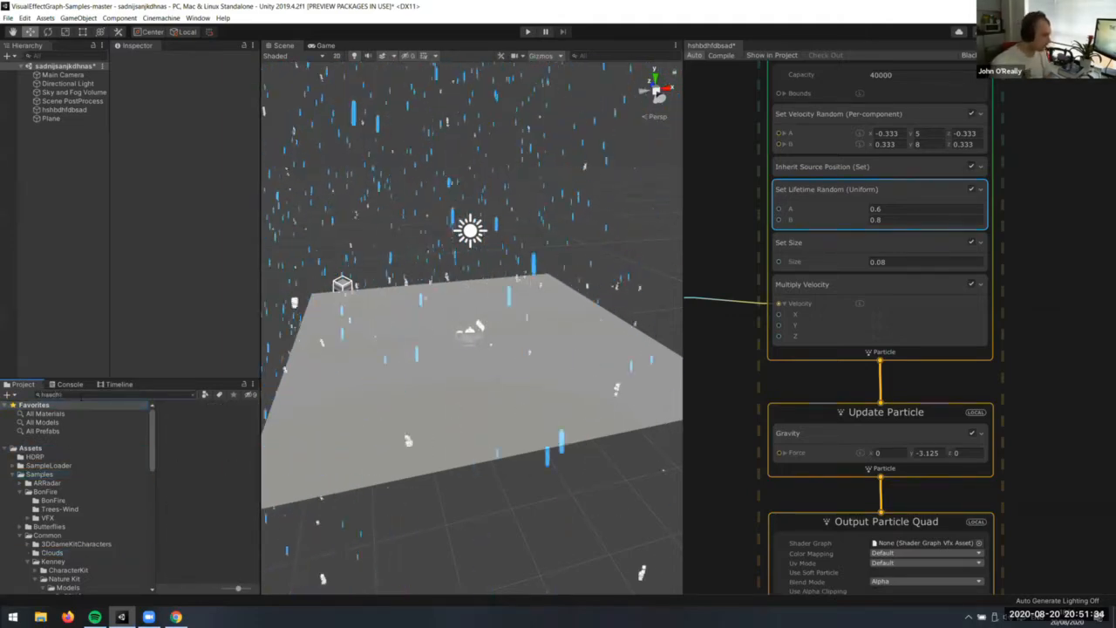
scroll(213, 532, down, 5)
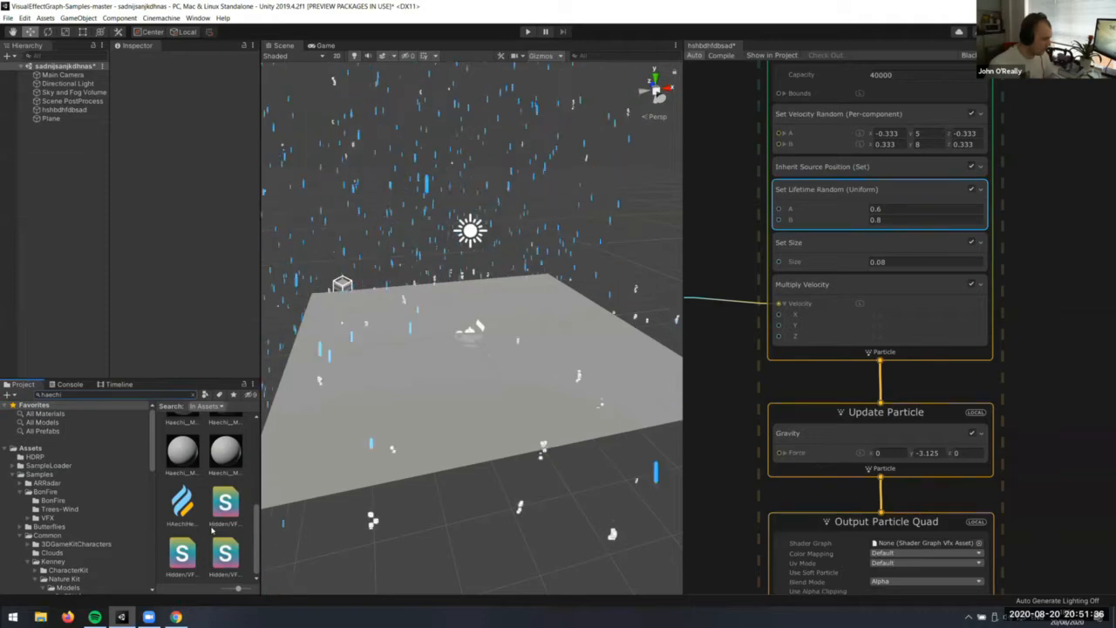
scroll(225, 504, up, 5)
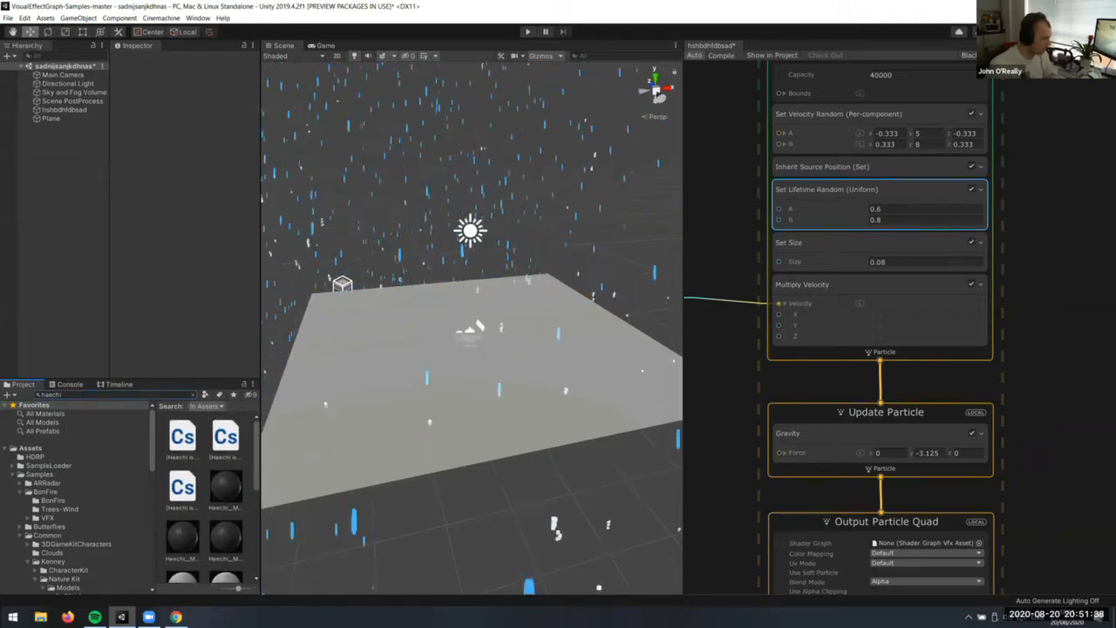
key(BackSpace)
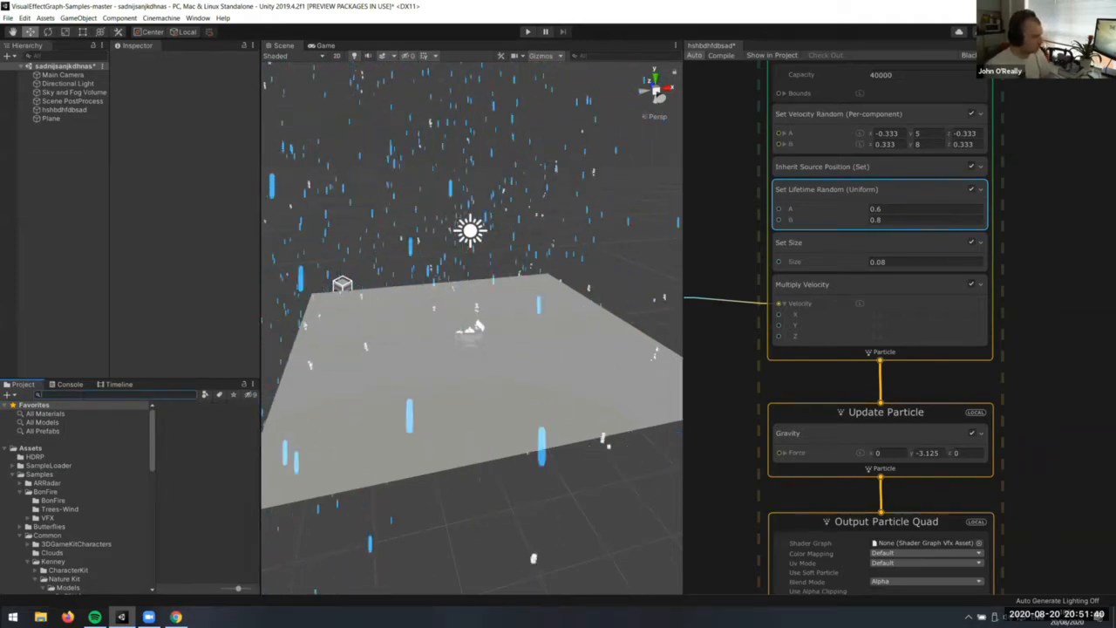
Search the project assets for "fbx" and "mesh" and look through the matches in a widened asset area
text(walk)
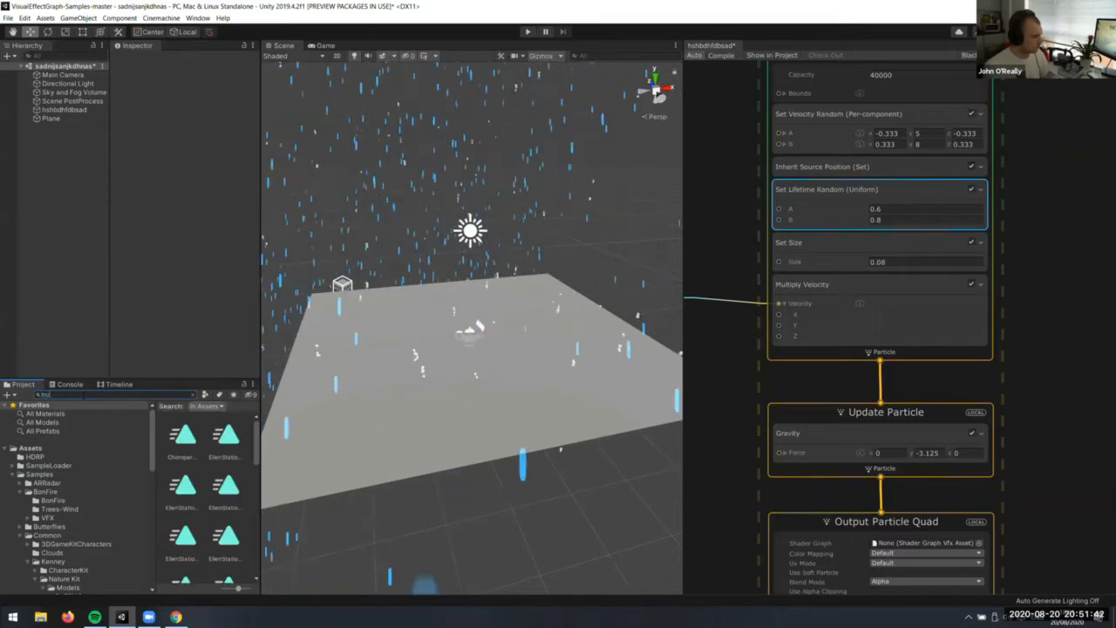
text(t)
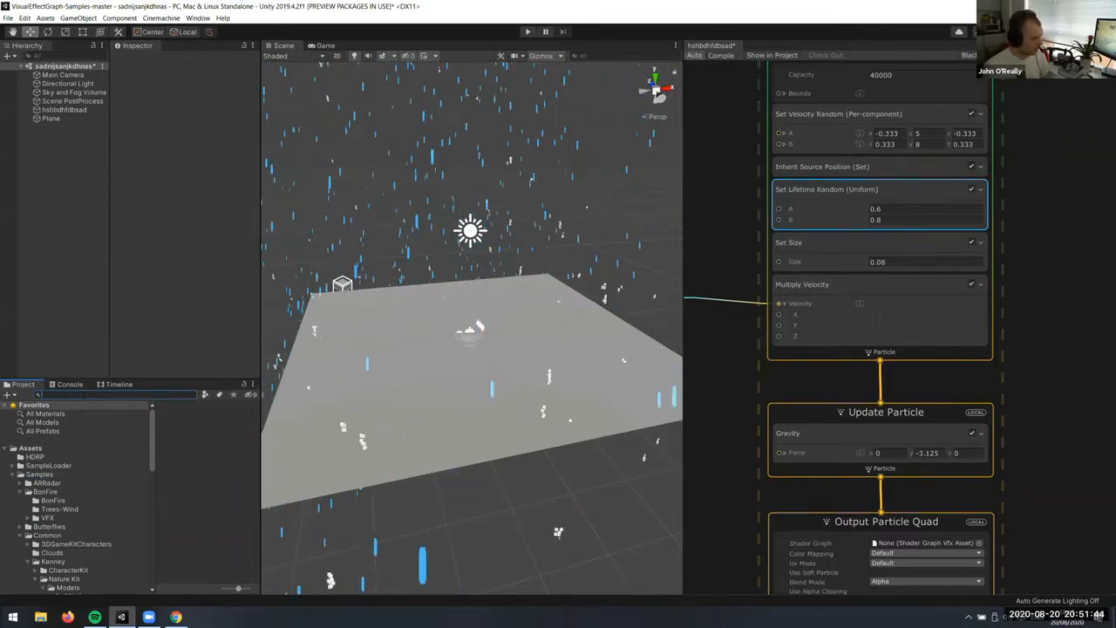
text(fbx)
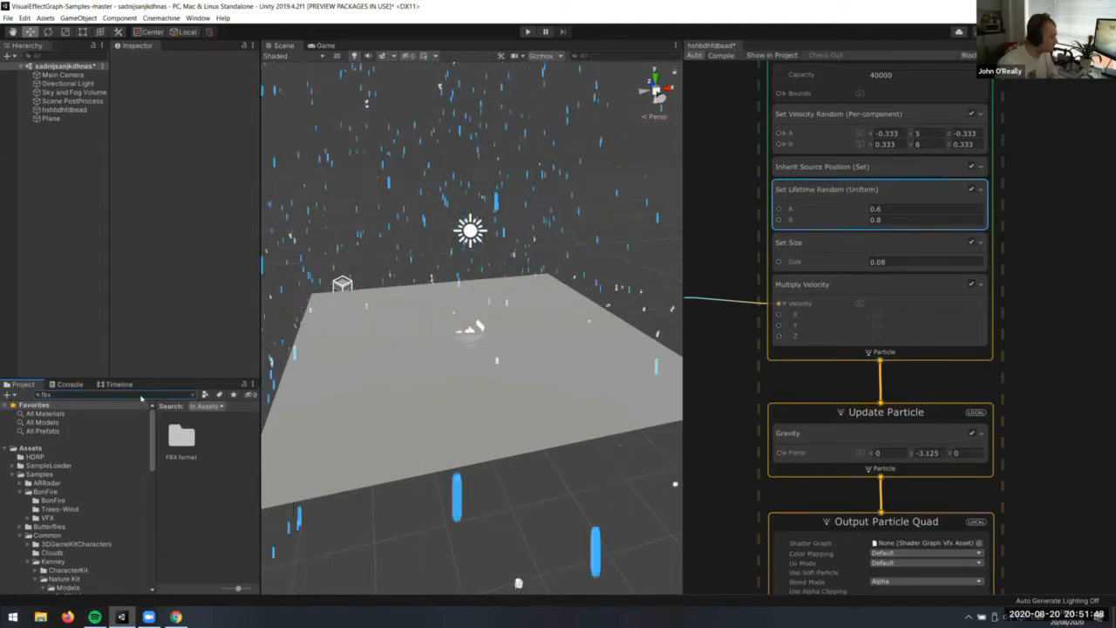
text(mesh)
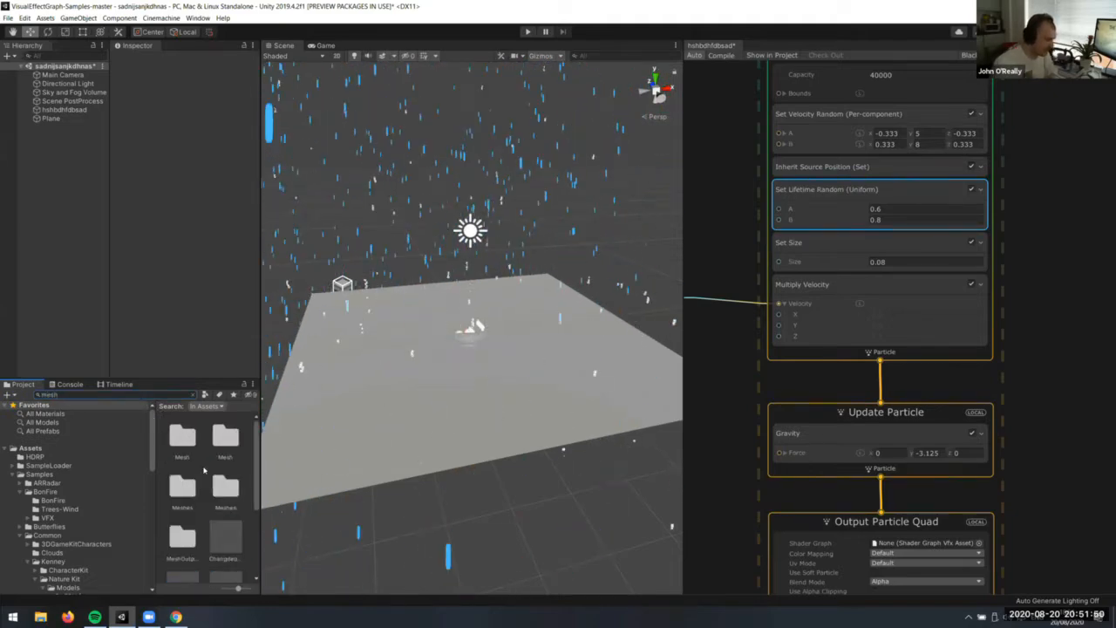
scroll(204, 471, down, 3)
scroll(226, 455, up, 1)
click(227, 461)
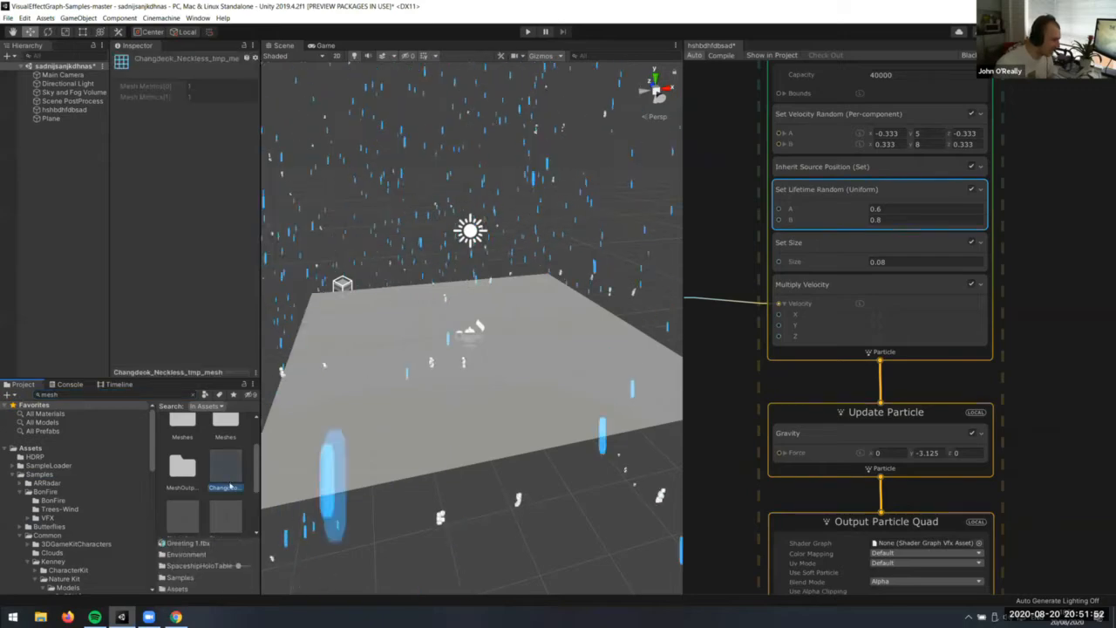
drag(261, 462, 431, 458)
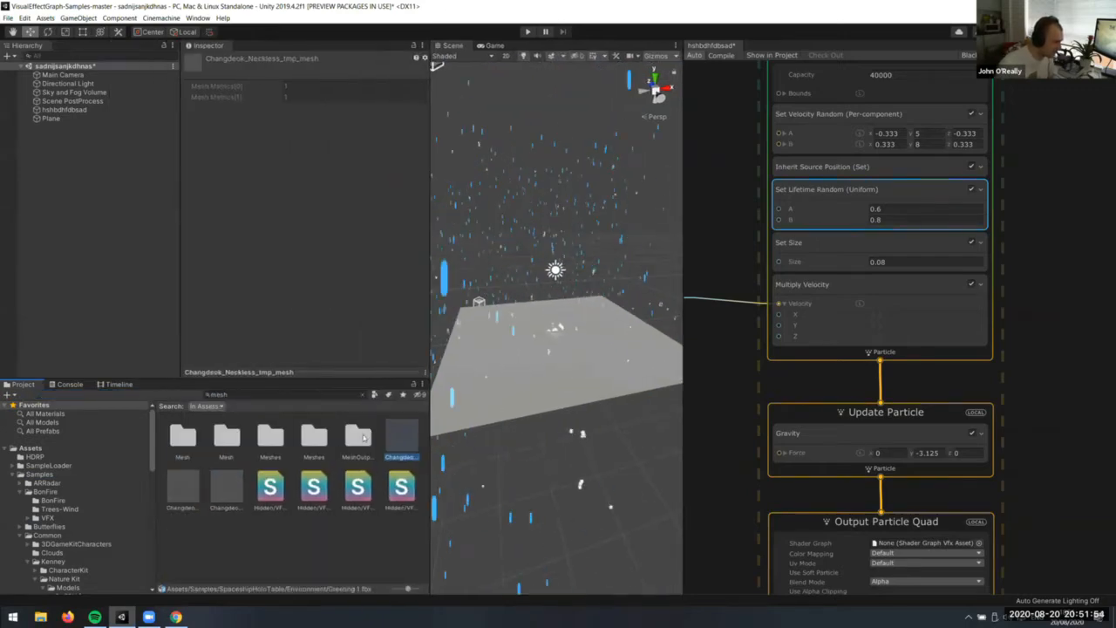
Place the Greeting 1 model from the SpaceshipHoloTable Environment folder on the plane and show it in an enlarged Game view
double_click(358, 436)
click(82, 475)
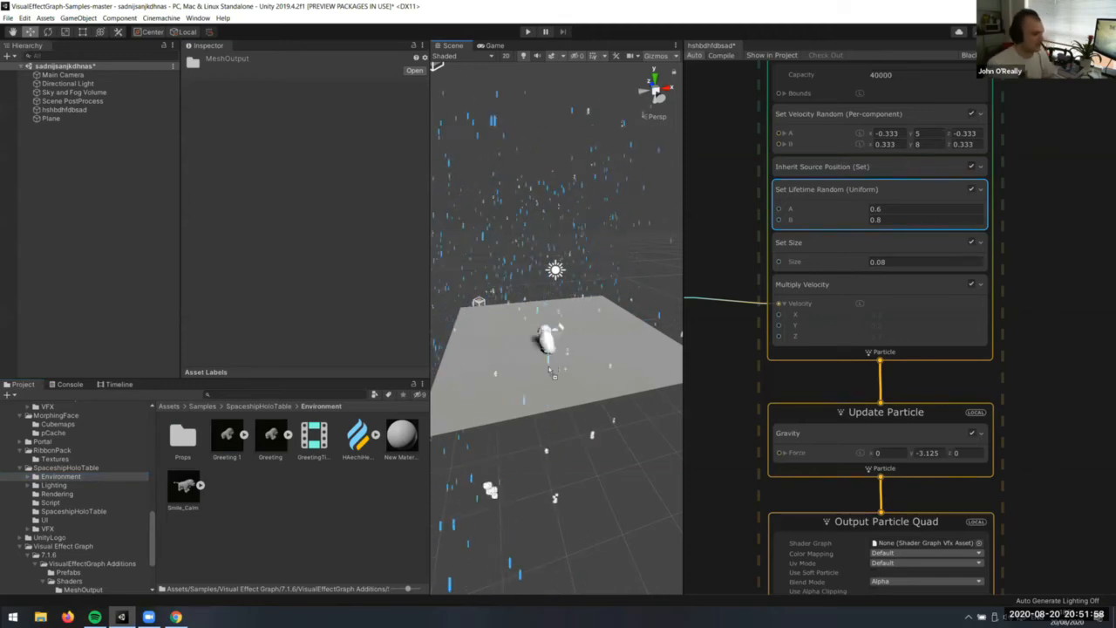
drag(559, 360, 559, 359)
key(f)
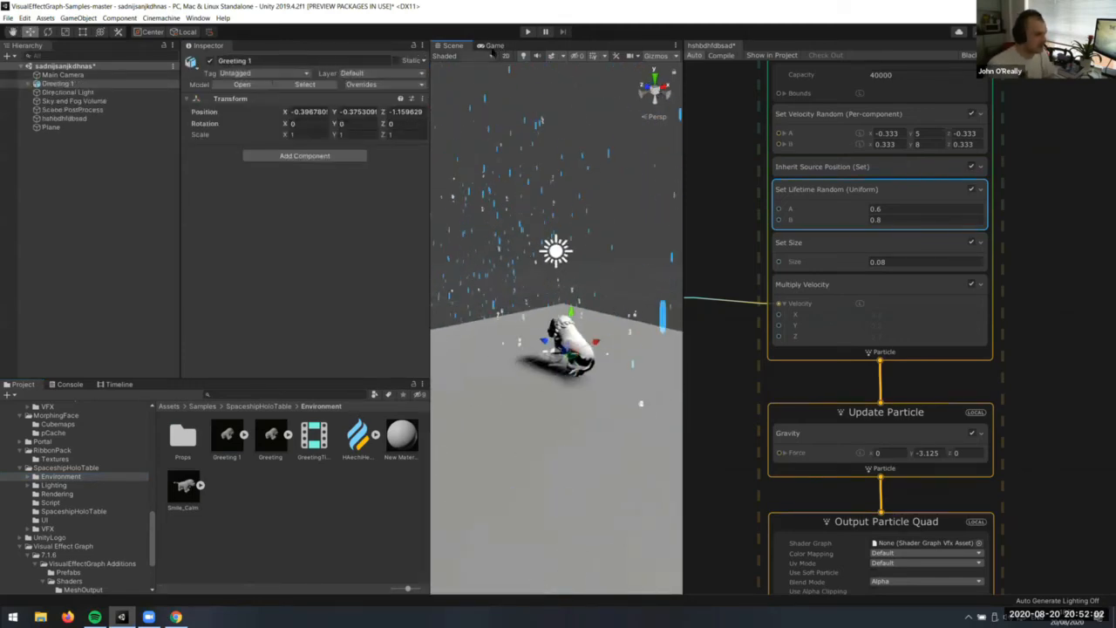
click(493, 45)
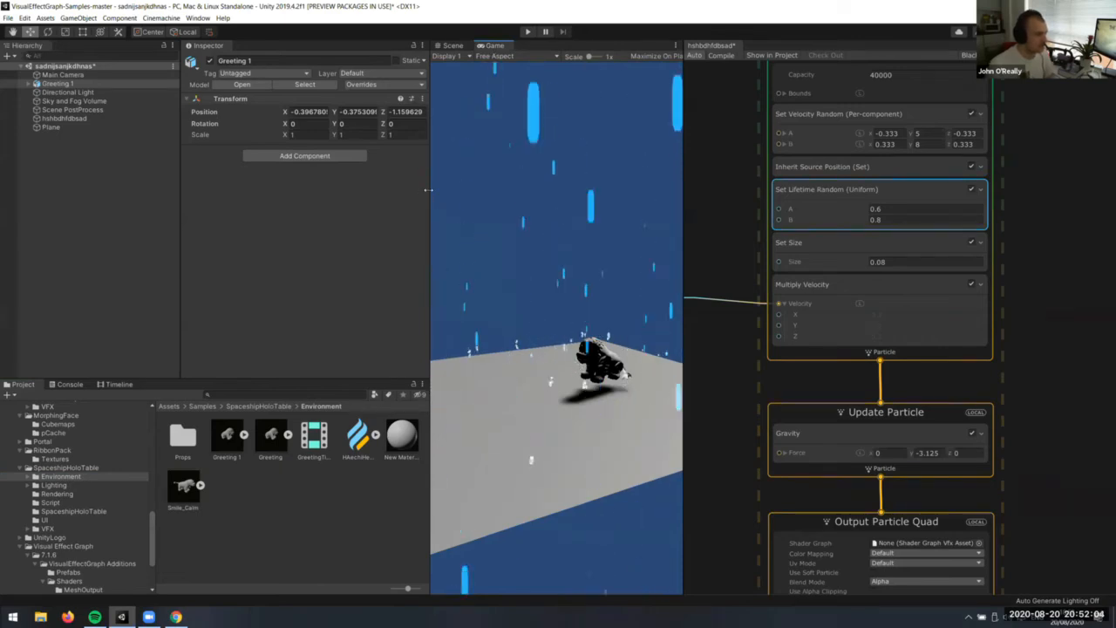
drag(428, 190, 260, 189)
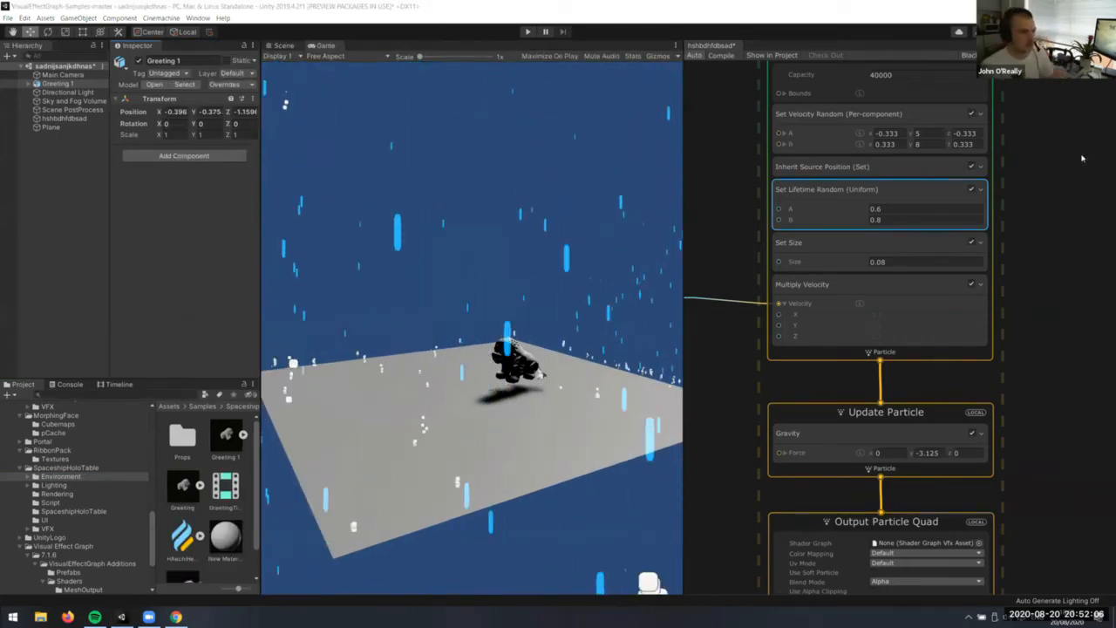
Set the rain system's Constant Spawn Rate to 20000
click(1063, 346)
middle_drag(1026, 117, 1000, 456)
scroll(863, 318, up, 1)
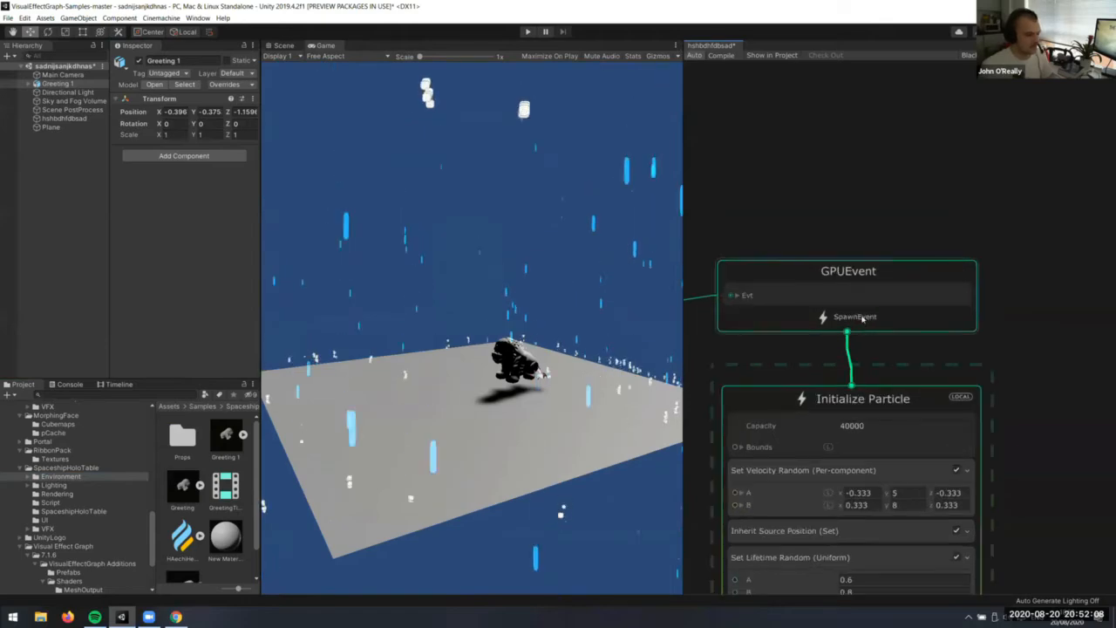
click(907, 390)
scroll(1027, 400, down, 3)
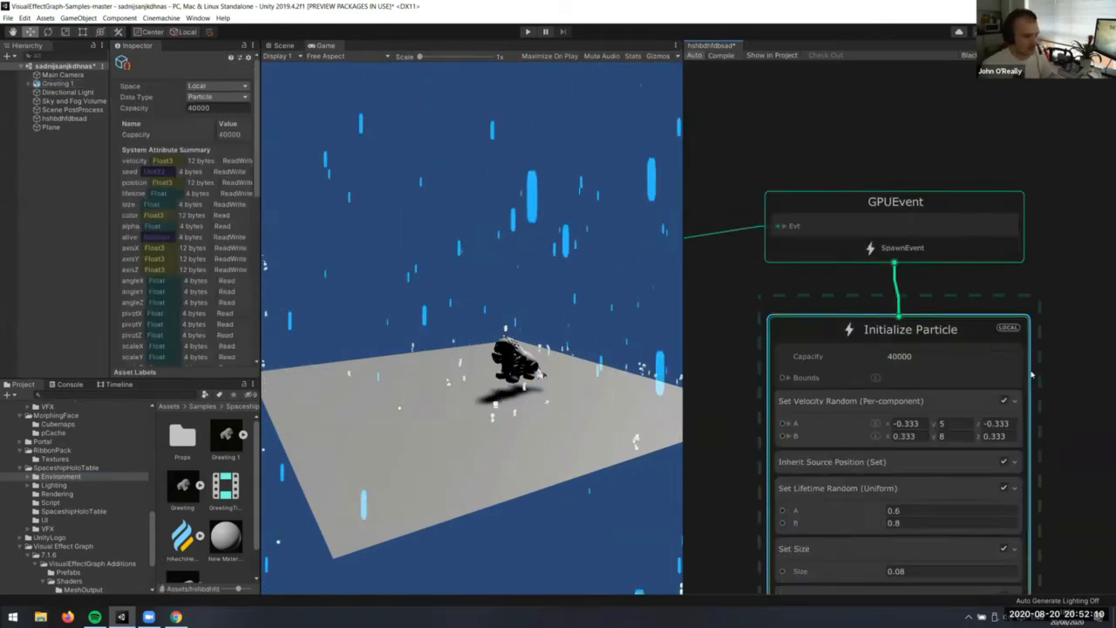
middle_drag(863, 118, 995, 495)
scroll(873, 340, up, 5)
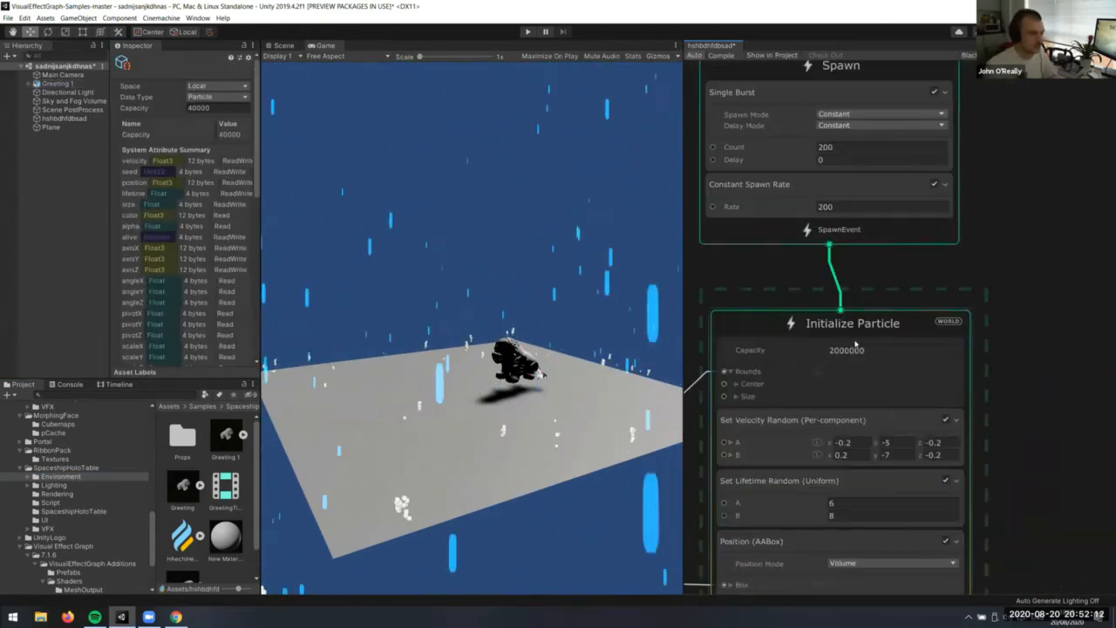
middle_drag(897, 228, 932, 422)
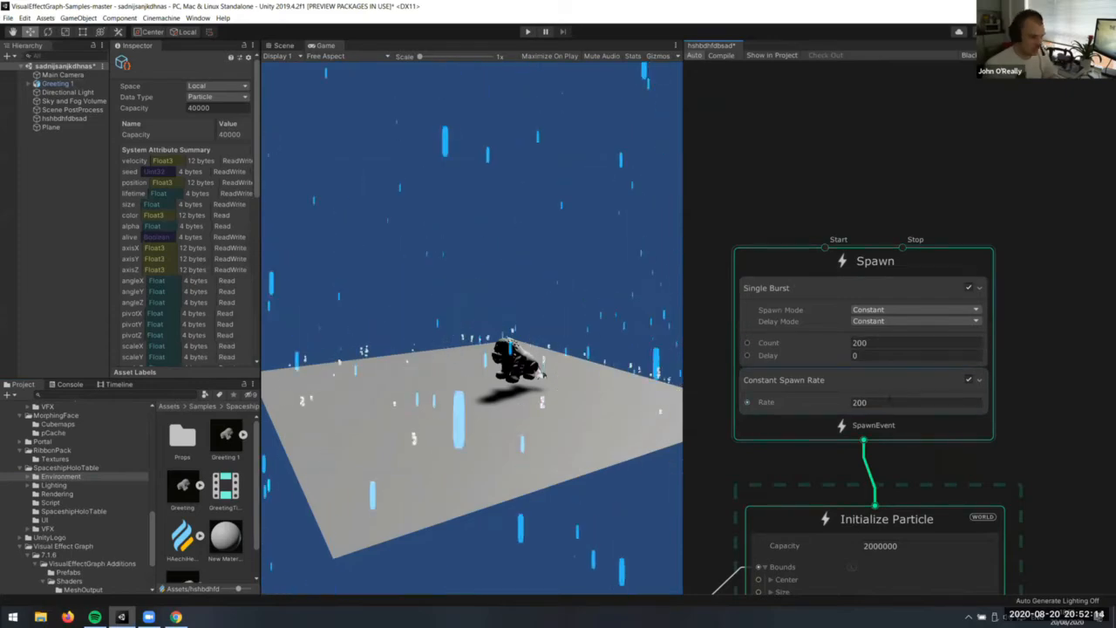
click(889, 402)
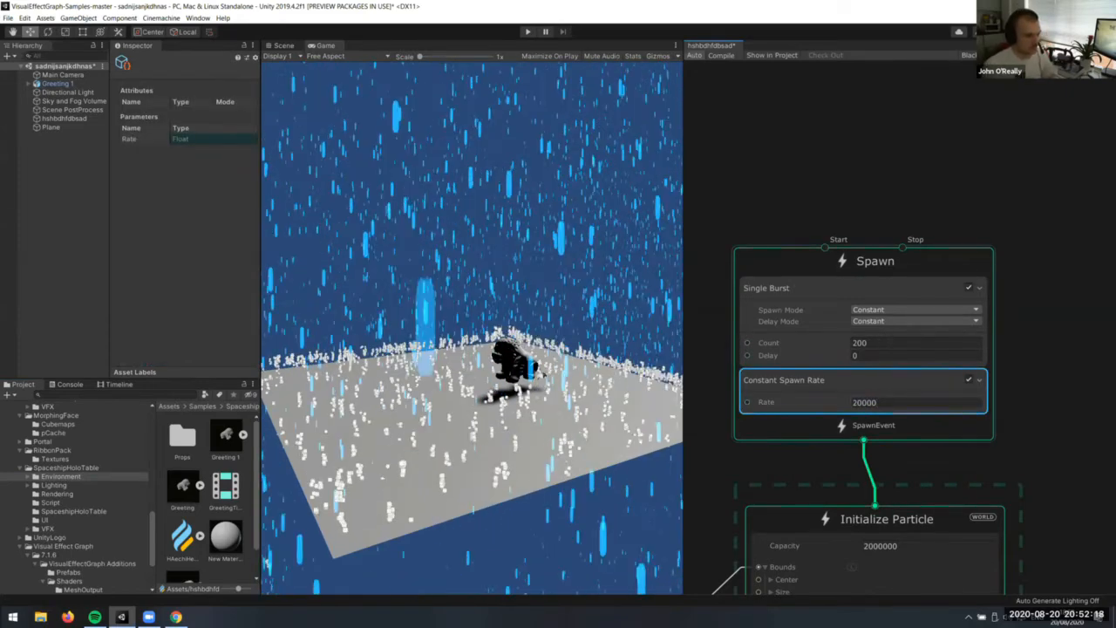
Examine the rain collisions and splashes on the Greeting 1 model and the plane from several angles in the Scene view
click(887, 345)
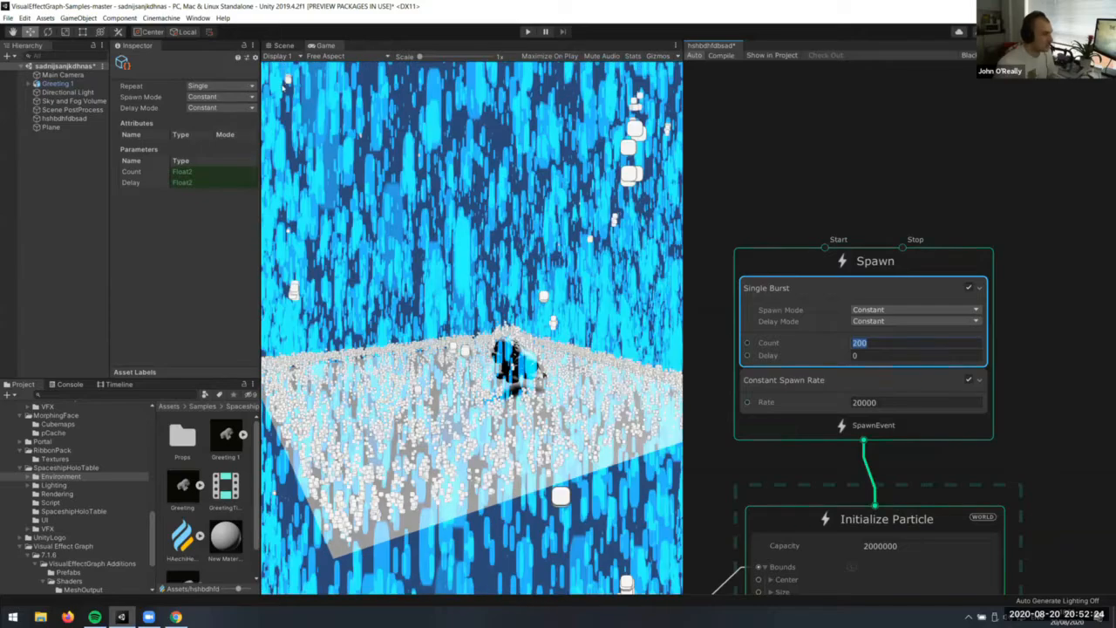
key(ctrl+1)
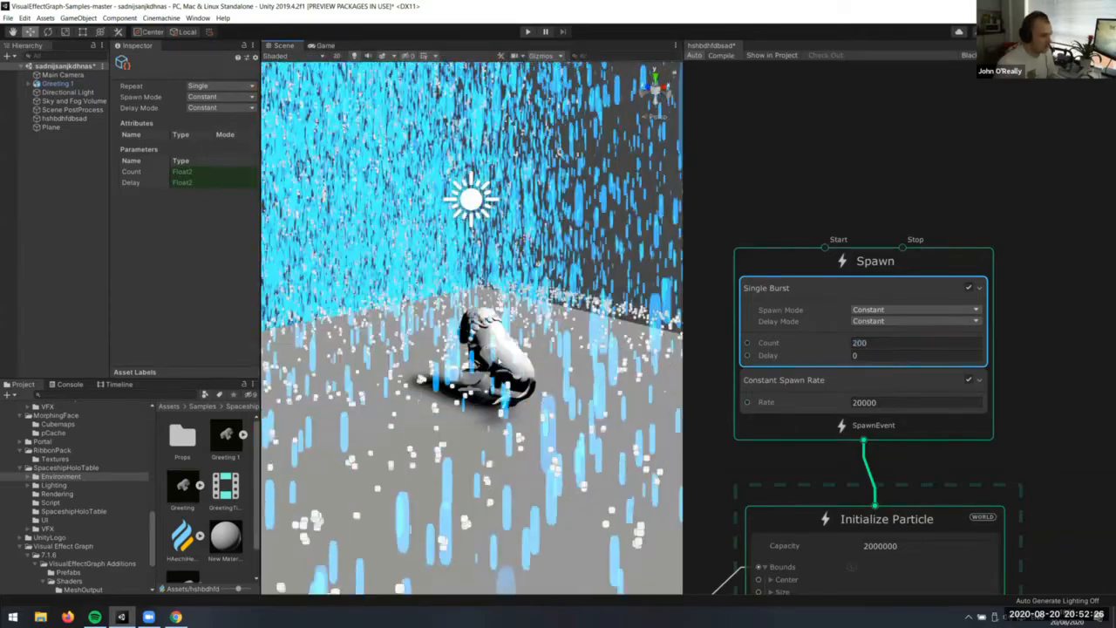
click(502, 353)
right_drag(503, 353, 499, 346)
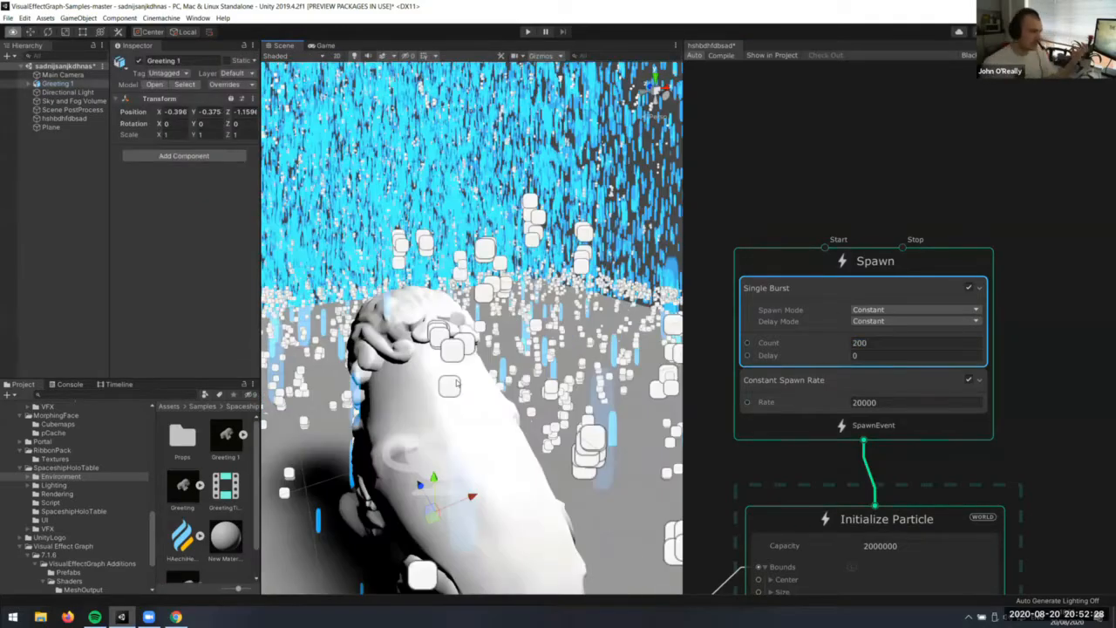
right_drag(455, 383, 418, 377)
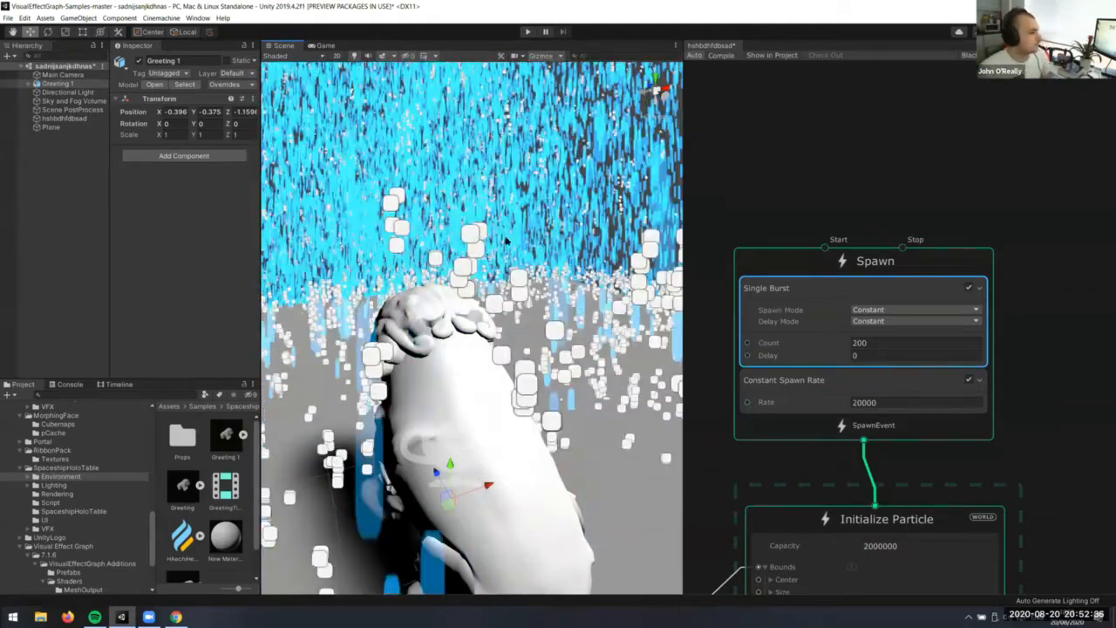
right_drag(545, 257, 554, 390)
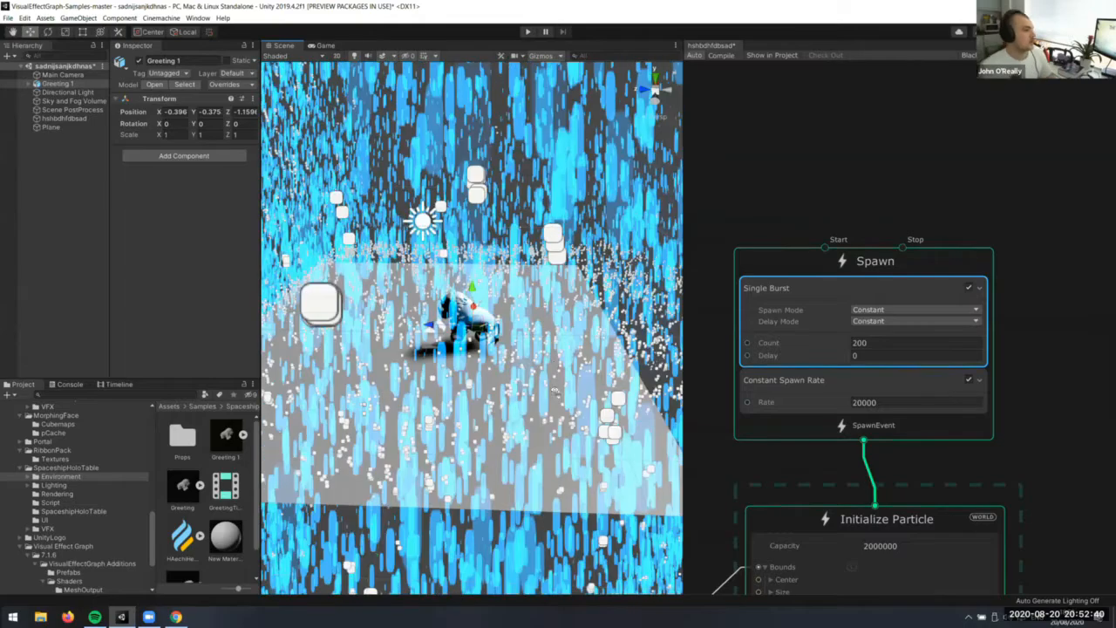
right_drag(544, 351, 602, 395)
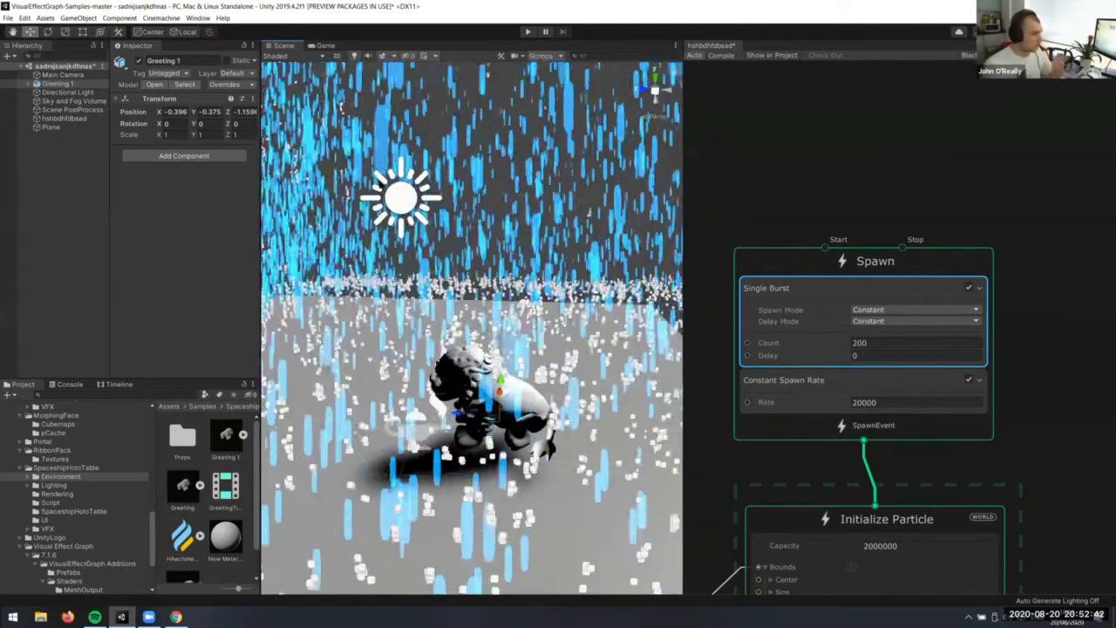
Review the rain system's contexts and their GPU event link to the splash system in the graph
middle_drag(789, 465, 880, 73)
scroll(794, 236, down, 4)
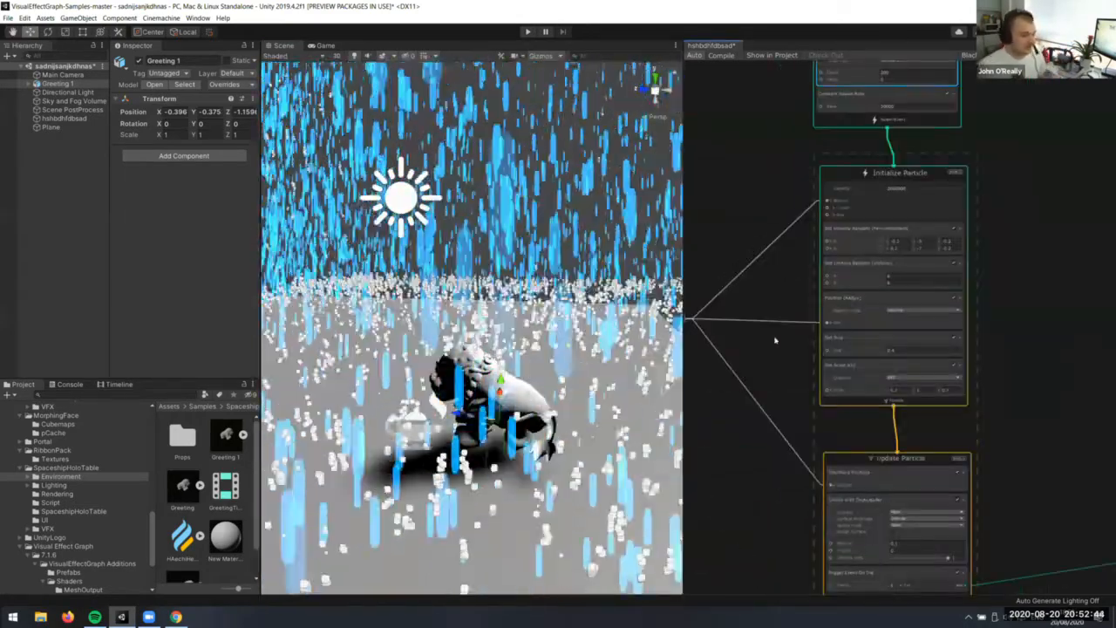
middle_drag(752, 441, 886, 277)
scroll(969, 488, down, 1)
middle_drag(953, 506, 881, 369)
middle_drag(794, 355, 722, 354)
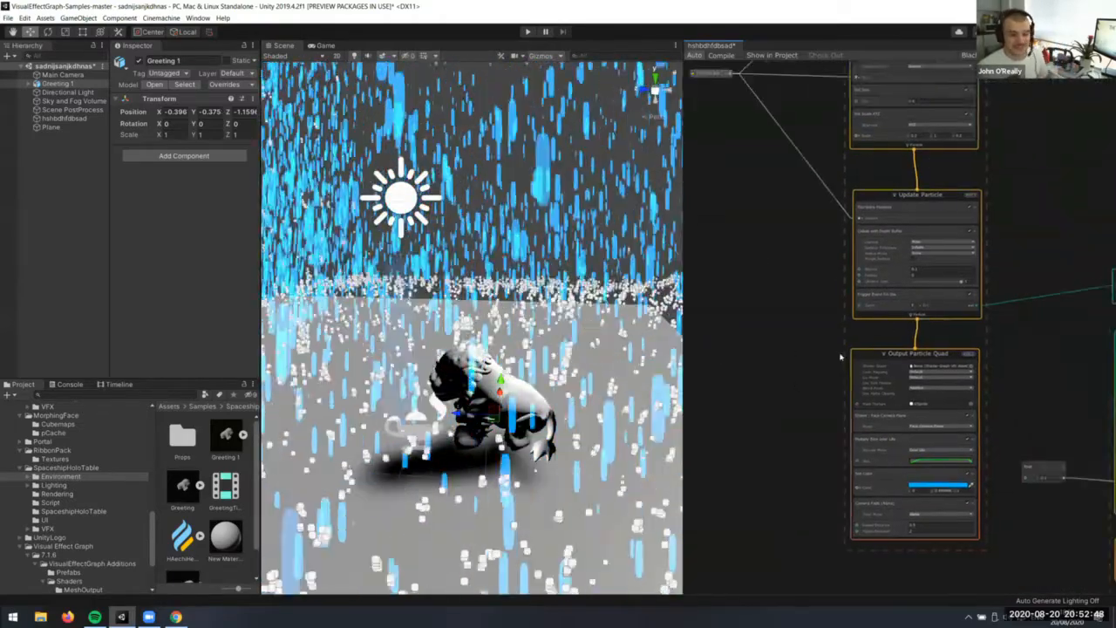
scroll(836, 338, down, 1)
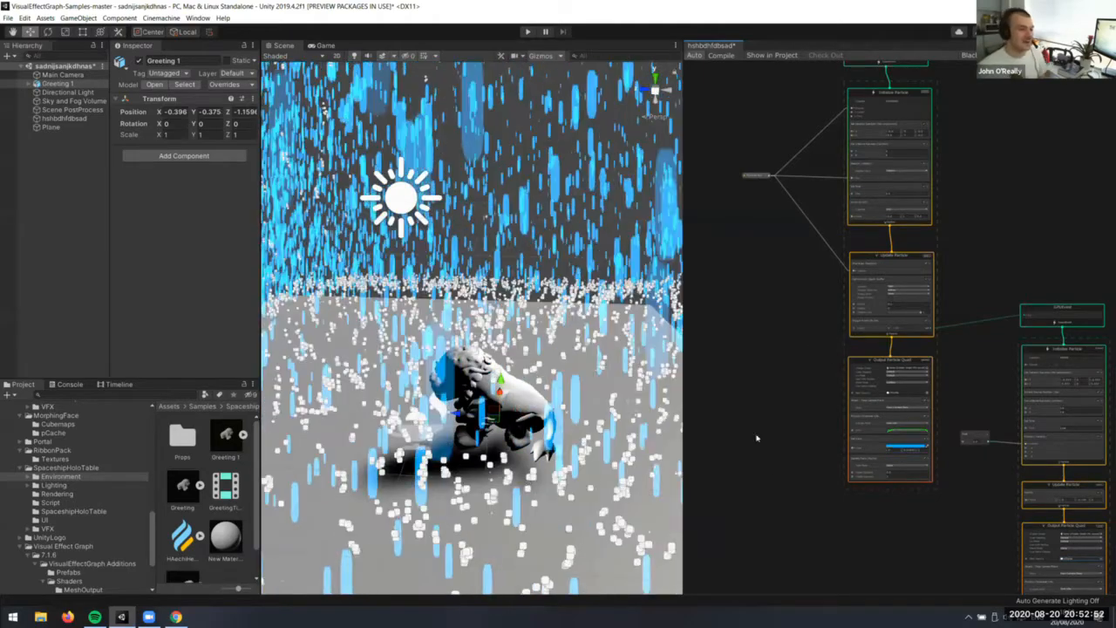
Add a Multiply operator in the empty graph area beside the rain system's output context
scroll(750, 400, up, 3)
right_click(750, 400)
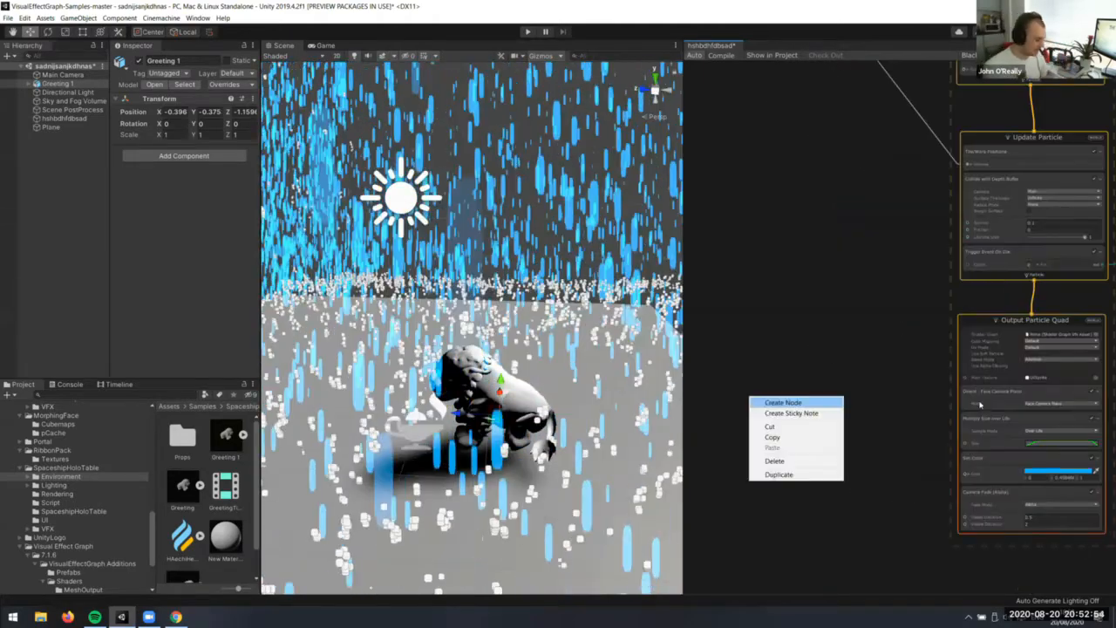
click(771, 402)
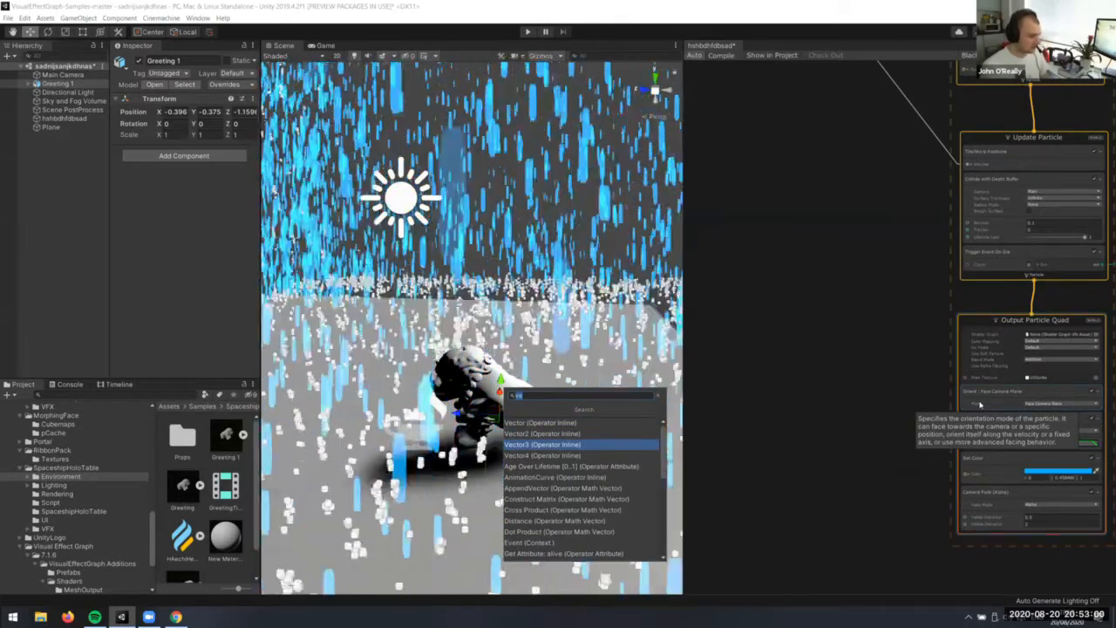
key(Return)
scroll(818, 381, up, 3)
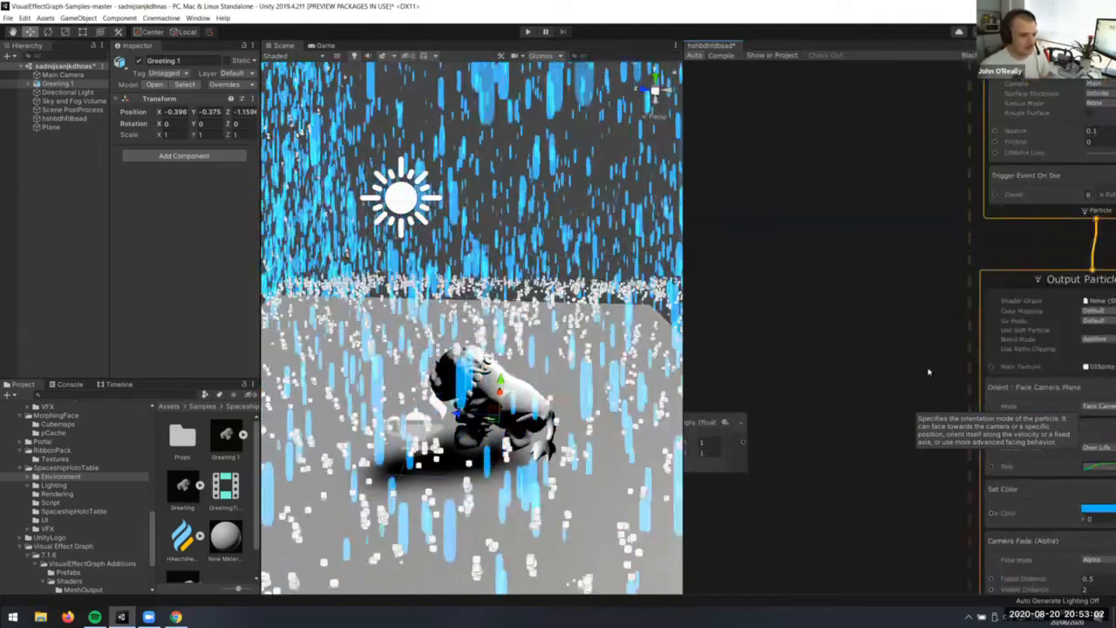
drag(848, 335, 867, 317)
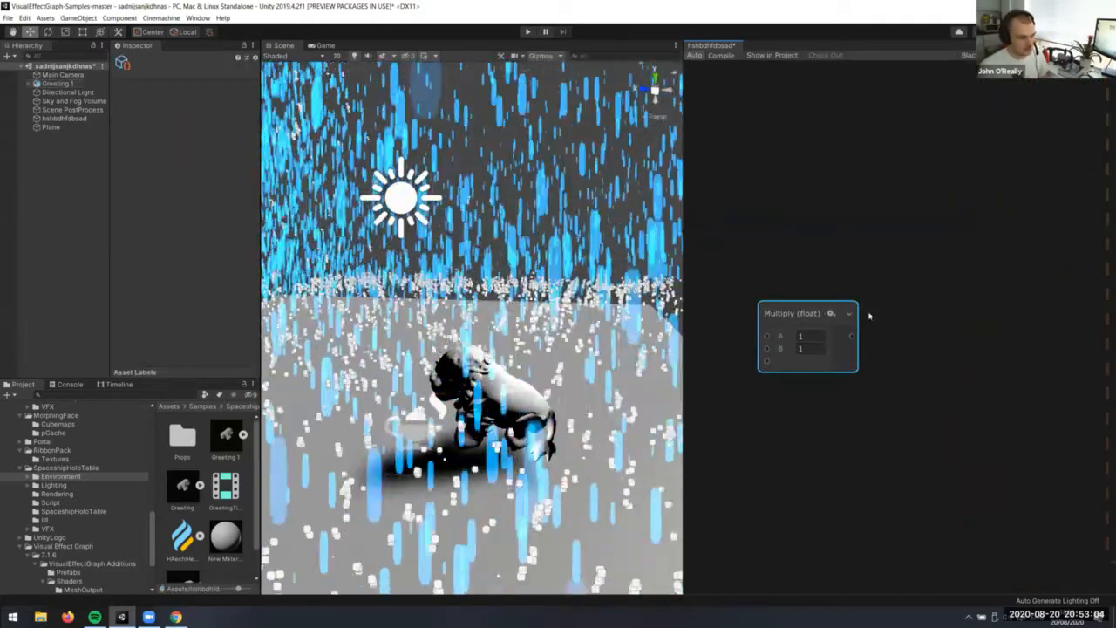
Duplicate the Multiply node twice and spread the copies around the original
key(ctrl+d)
drag(898, 414, 842, 434)
key(ctrl+d)
drag(897, 304, 990, 360)
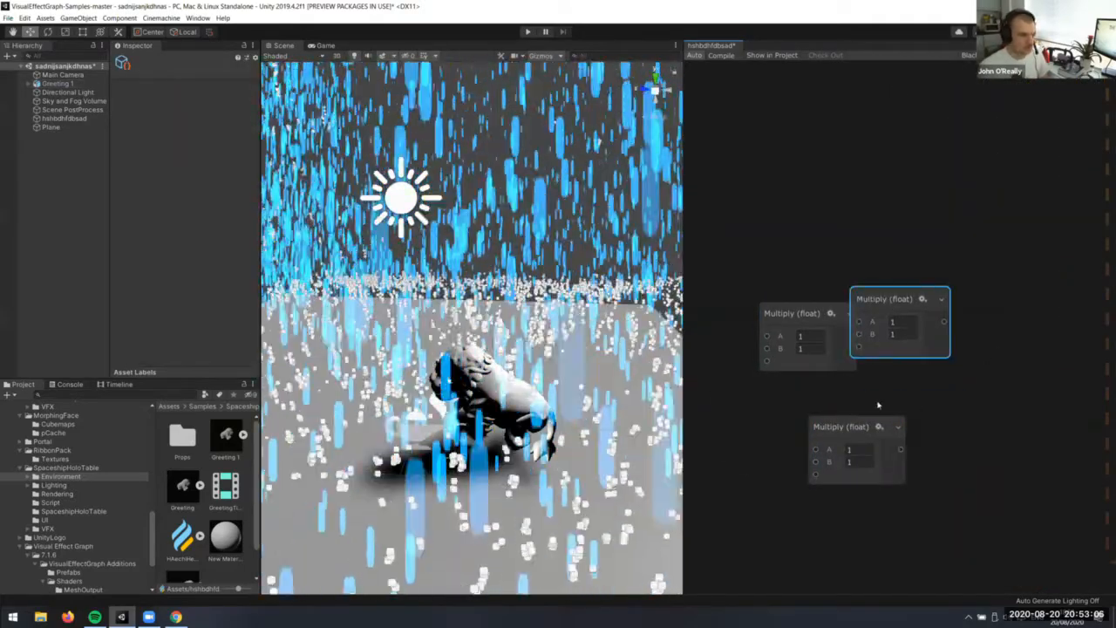
drag(827, 425, 794, 422)
Add an inline float node and place it ahead of the Multiply nodes
right_click(790, 308)
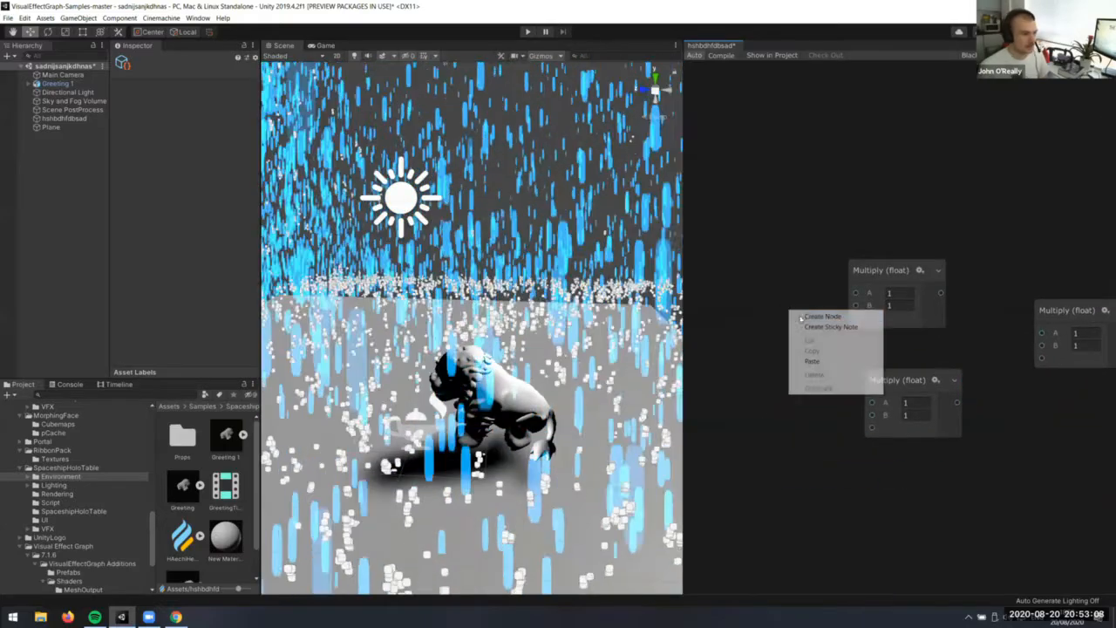
click(800, 316)
text(stloat)
key(Return)
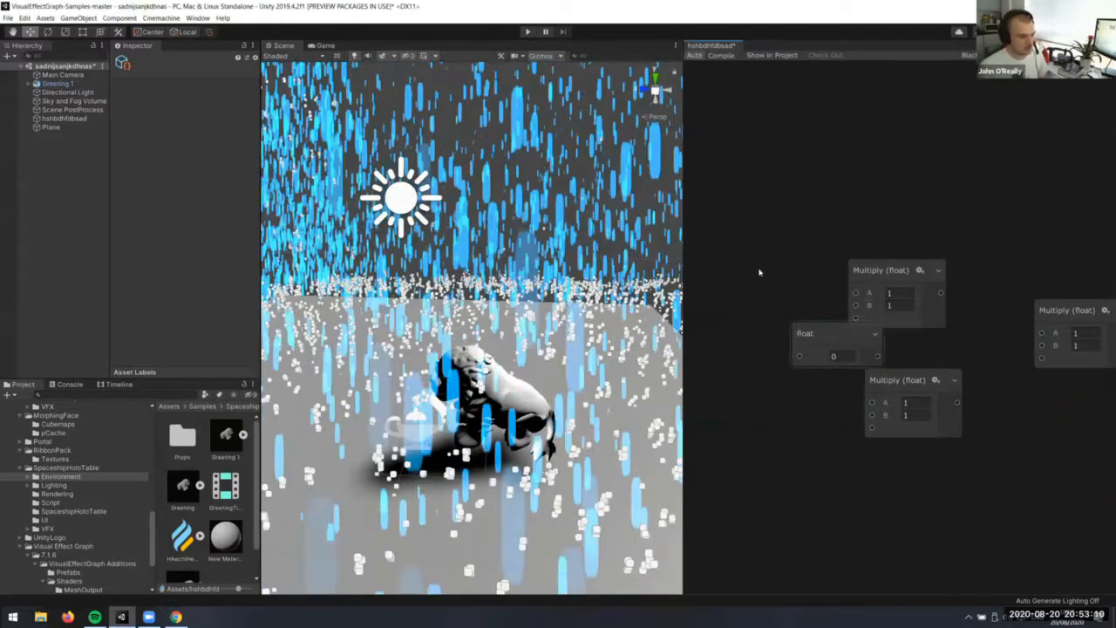
drag(864, 330, 755, 210)
Duplicate the float node twice and stack the copies beneath the original
key(ctrl+d)
drag(895, 317, 765, 306)
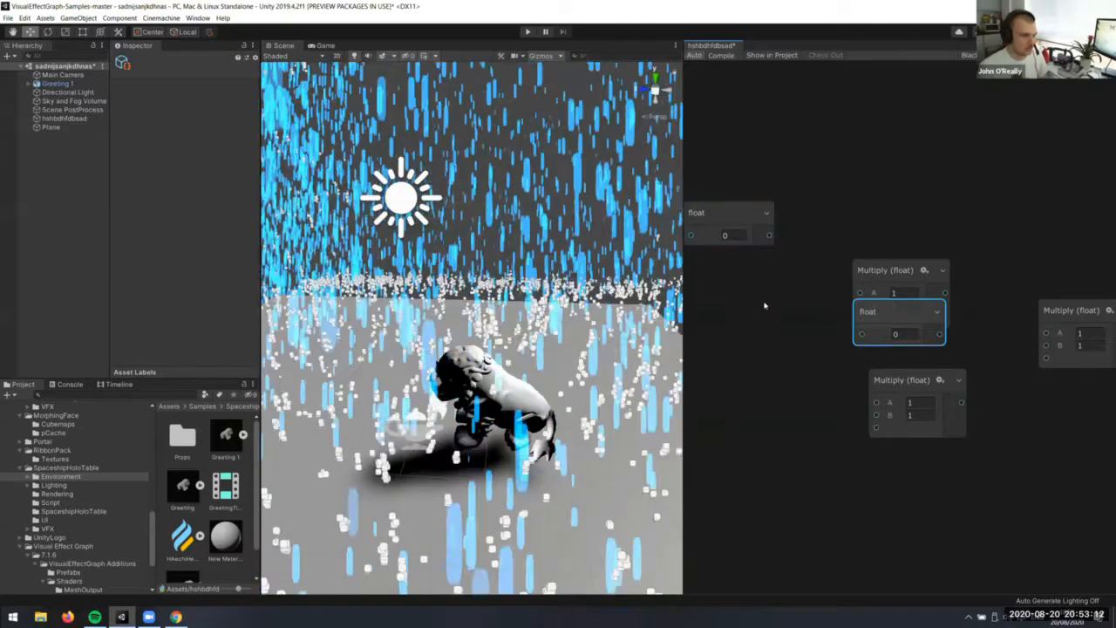
key(ctrl+d)
drag(873, 317, 734, 404)
middle_drag(900, 354, 851, 329)
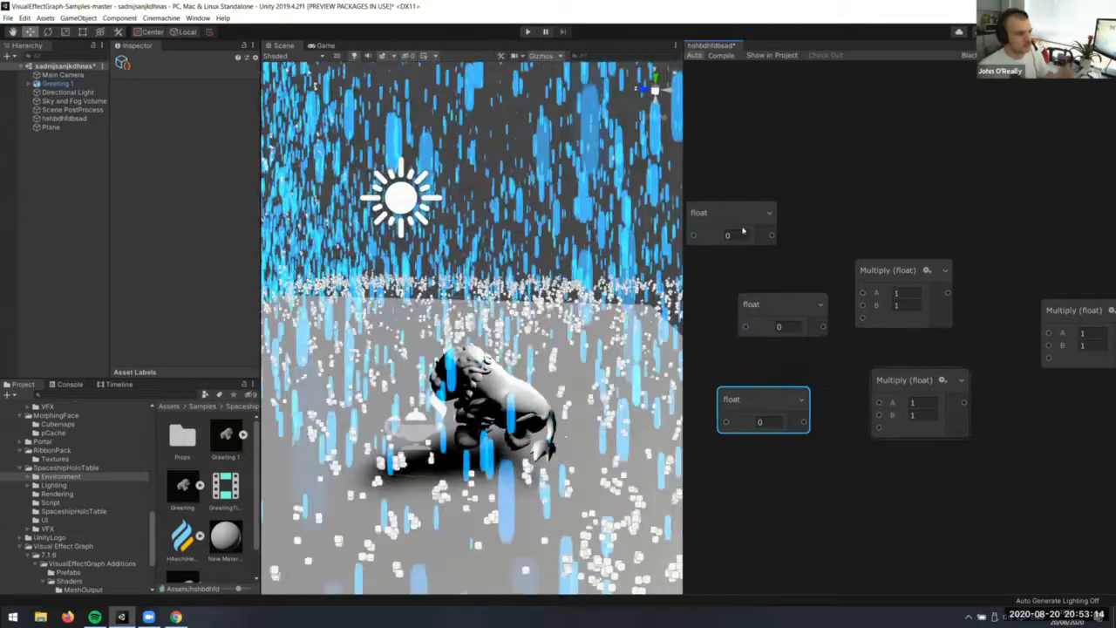
Connect two floats to inputs A and B of the upper Multiply node and delete the Multiply node farthest from the floats
drag(700, 197, 772, 302)
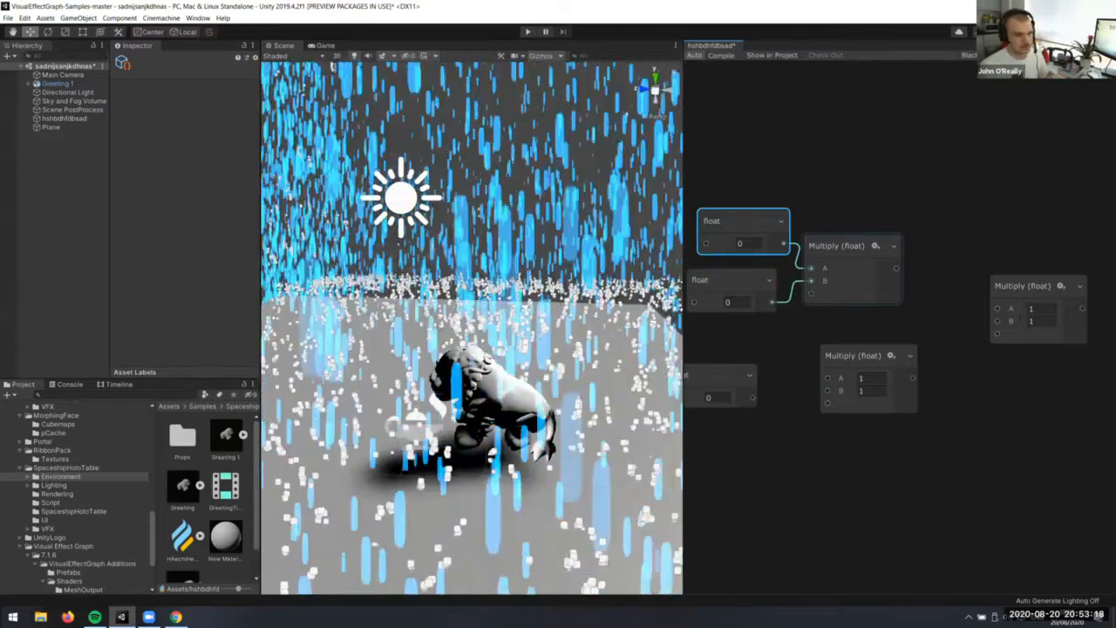
drag(897, 268, 997, 309)
drag(1071, 407, 991, 105)
key(Delete)
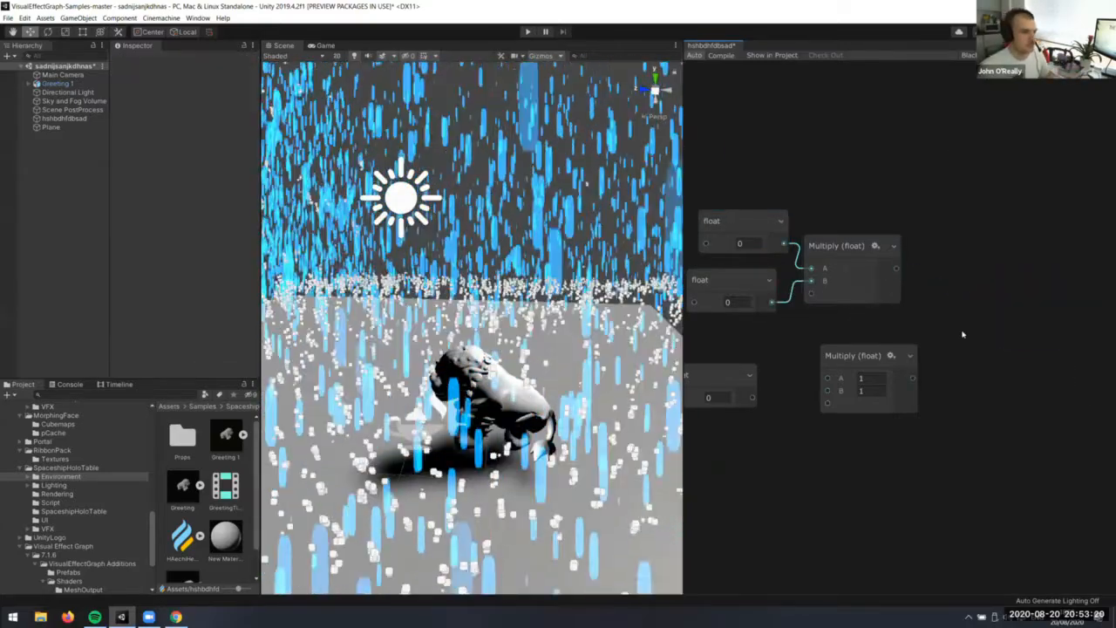
Connect the third float to Multiply input C, then duplicate it and connect the copy as input D
middle_drag(784, 412, 843, 411)
drag(789, 377, 771, 356)
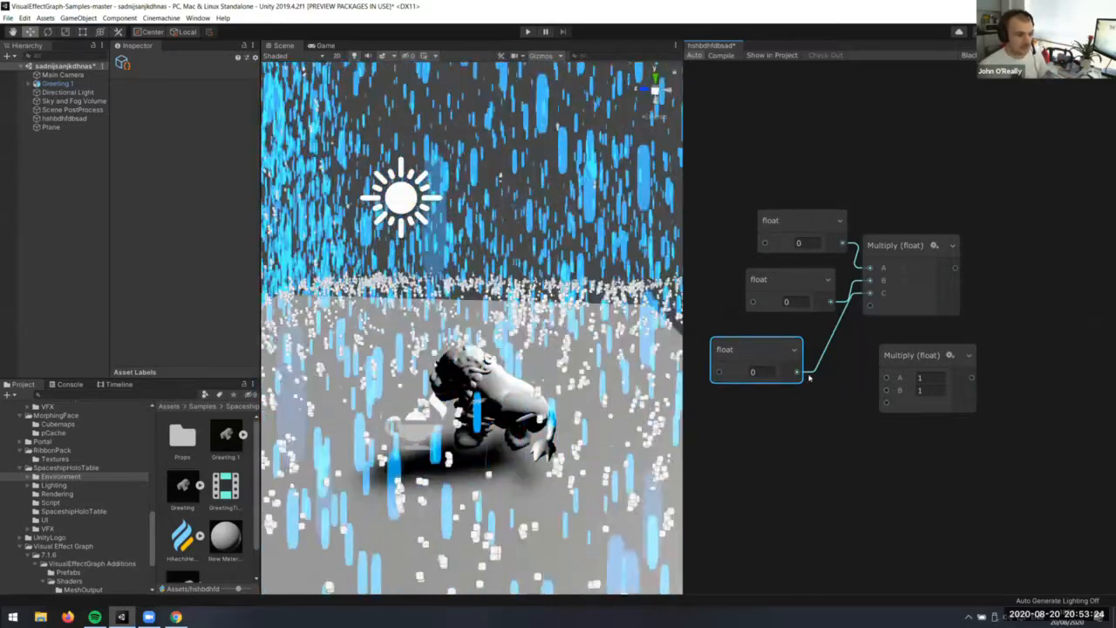
key(ctrl+d)
drag(885, 319, 807, 421)
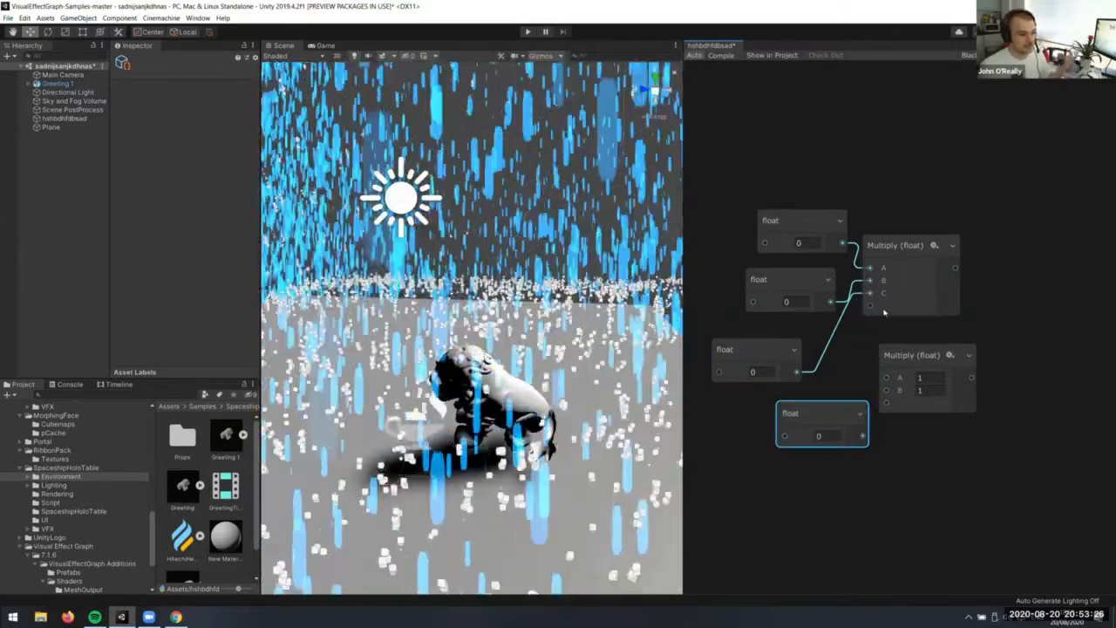
drag(870, 305, 749, 411)
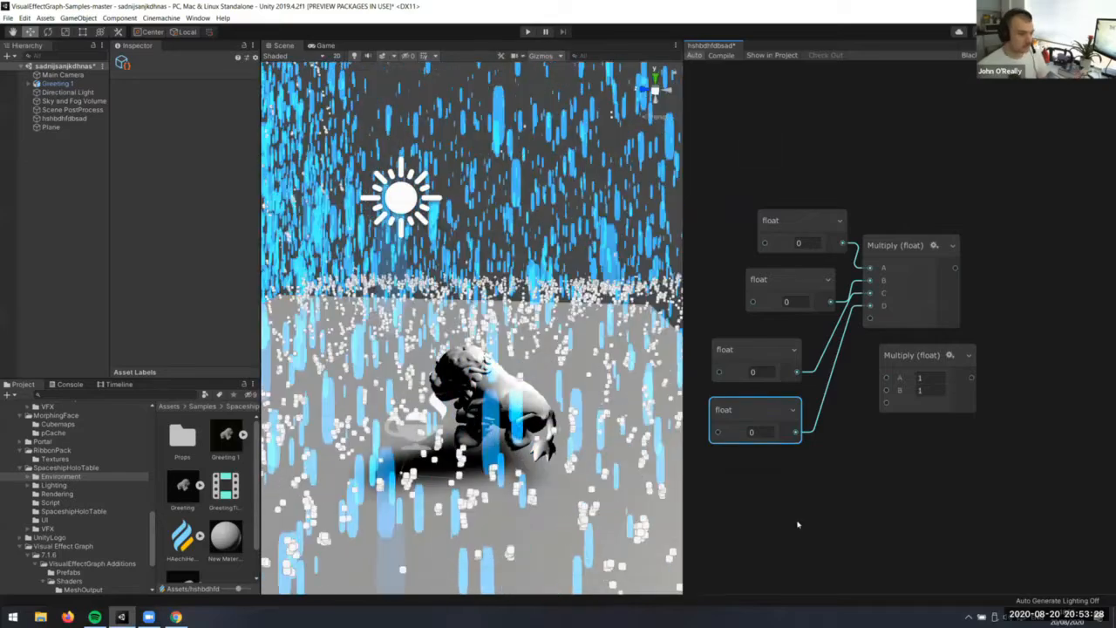
Delete the four float nodes and move the upper Multiply node towards the space they occupied
drag(734, 113, 813, 444)
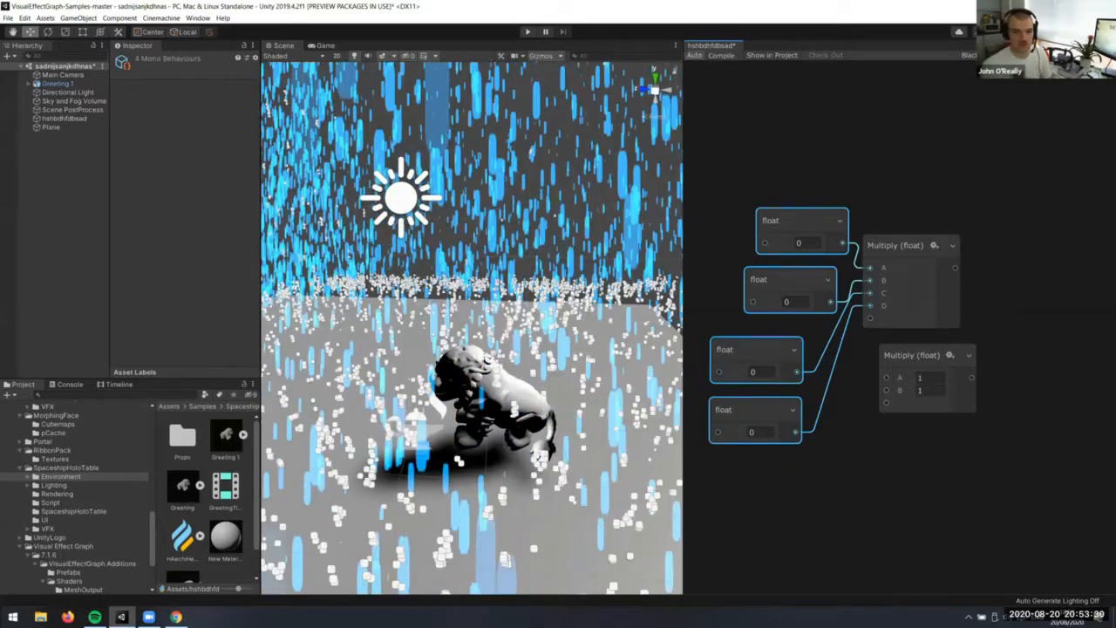
key(Delete)
drag(896, 292, 856, 297)
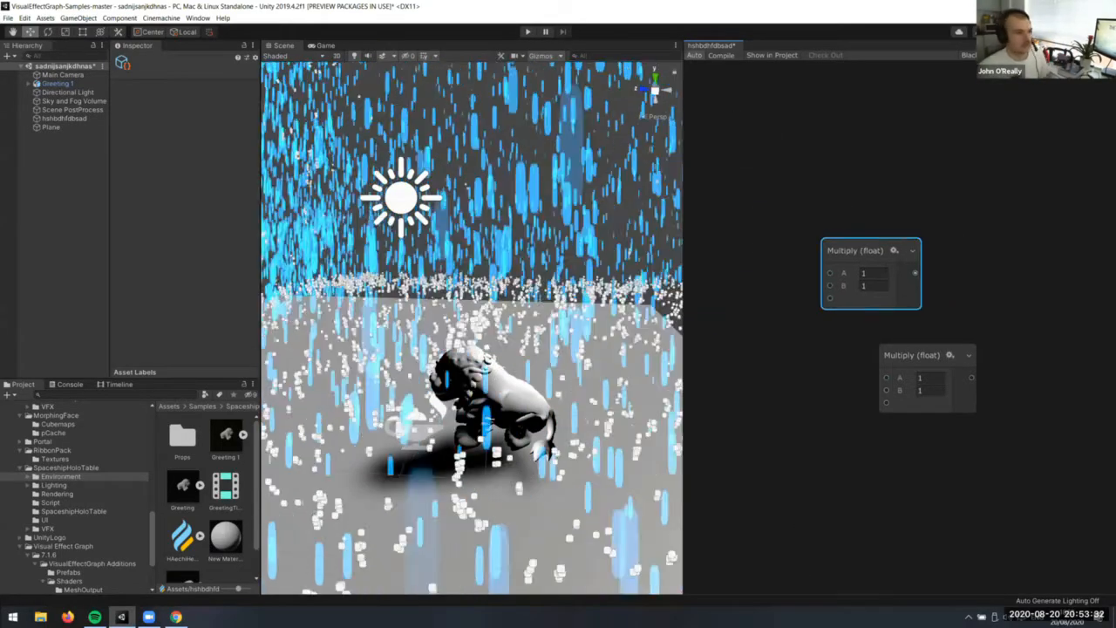
Add inputs c, d and e in the upper Multiply node's settings
scroll(895, 253, up, 4)
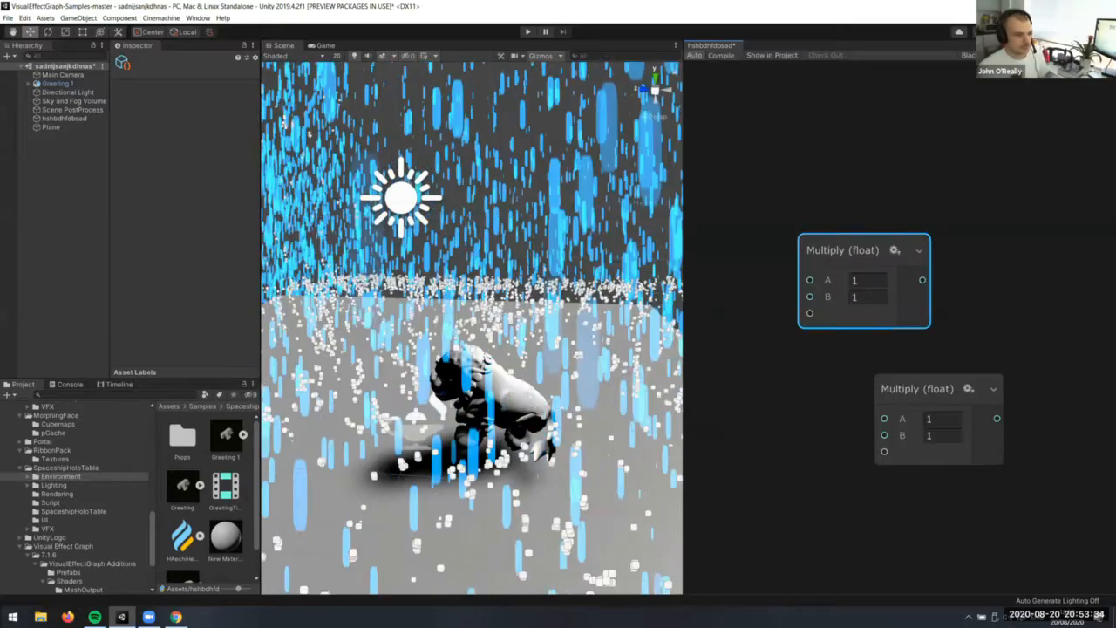
click(894, 250)
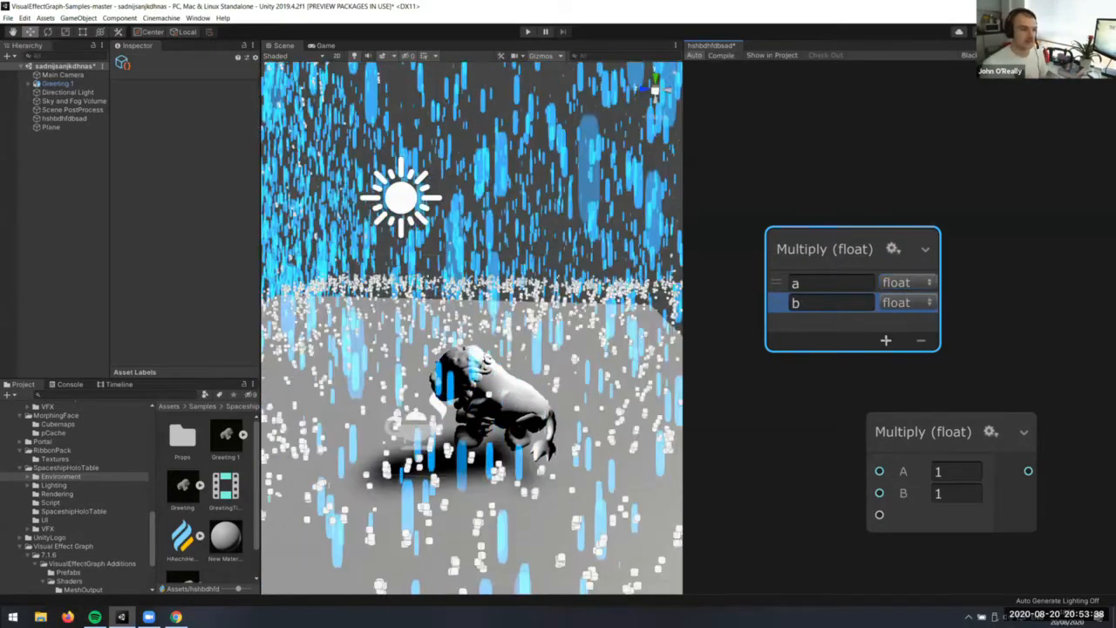
click(886, 340)
click(886, 360)
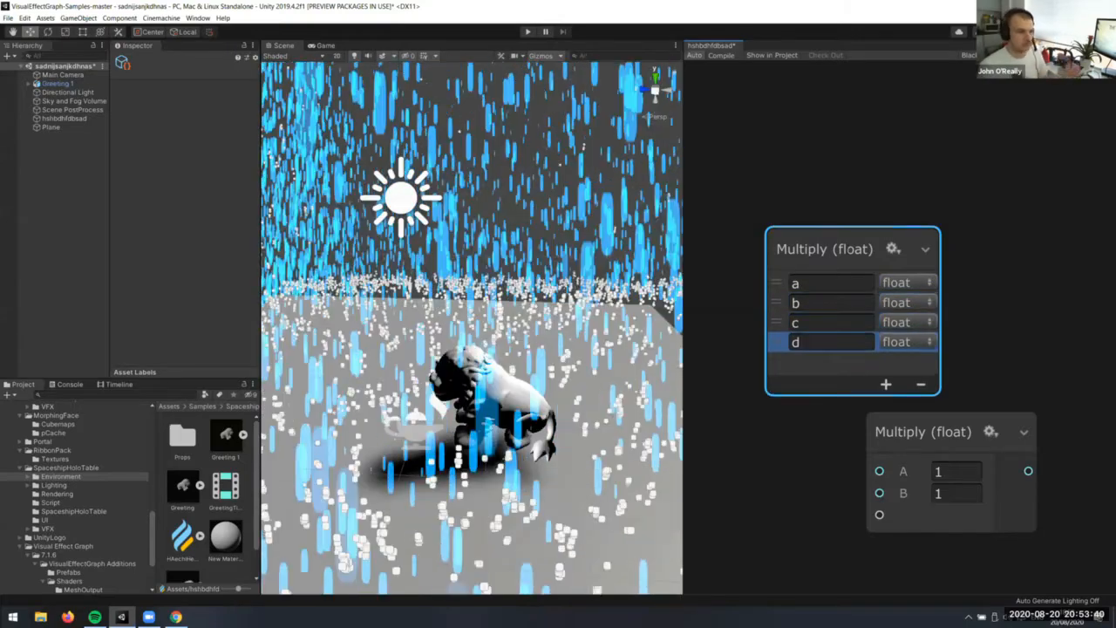
click(887, 384)
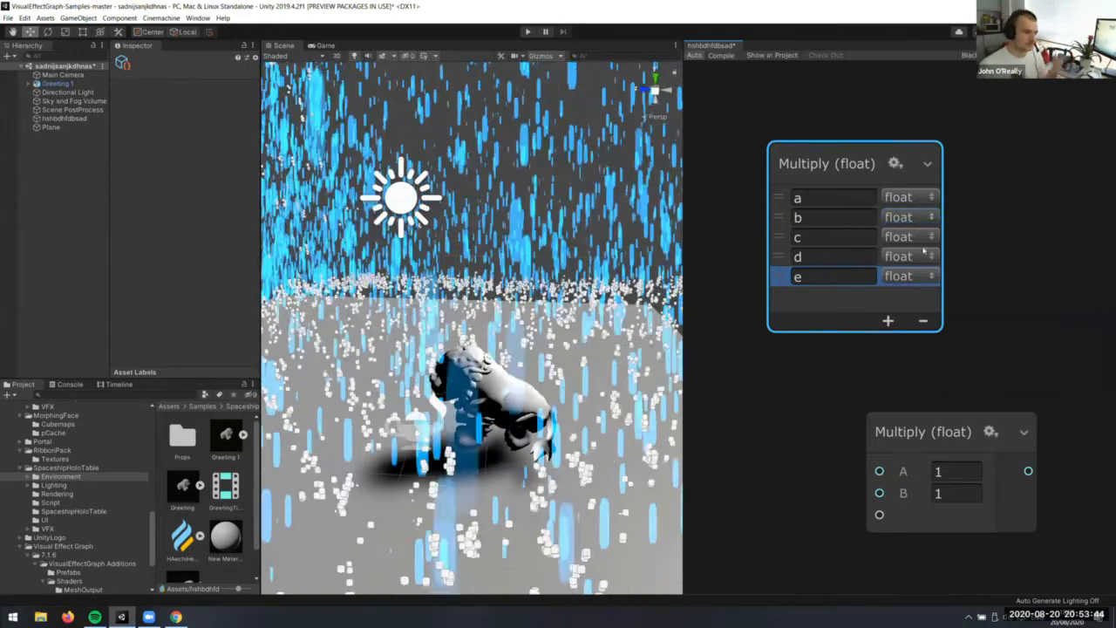
Set the Multiply node's input b to Vector4 and inputs c and d to Direction, and close its settings
click(909, 217)
click(907, 232)
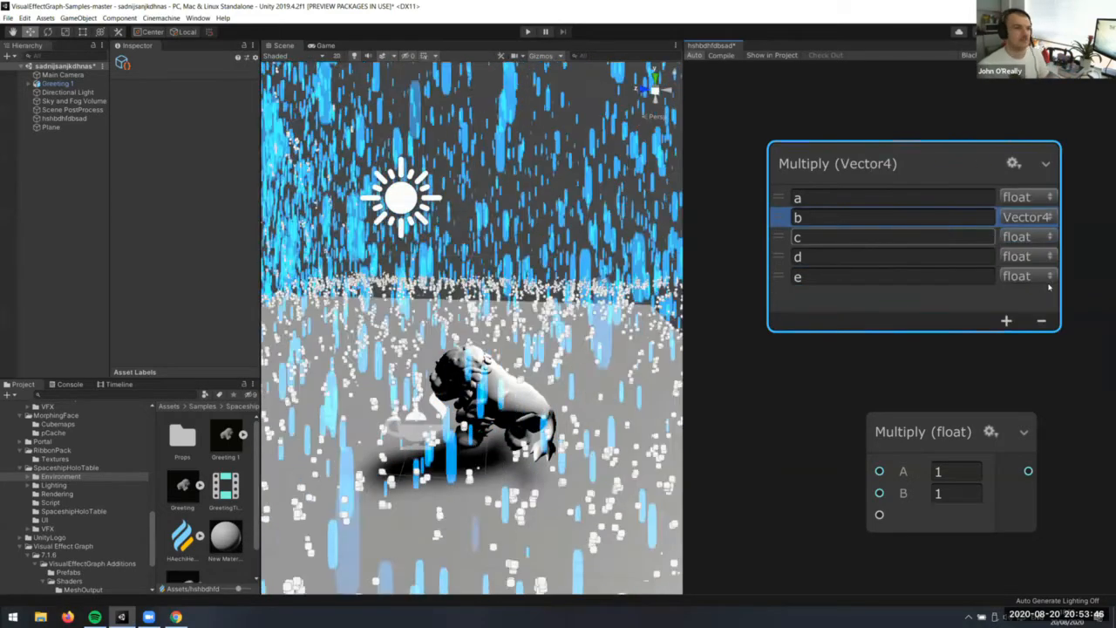
click(1028, 237)
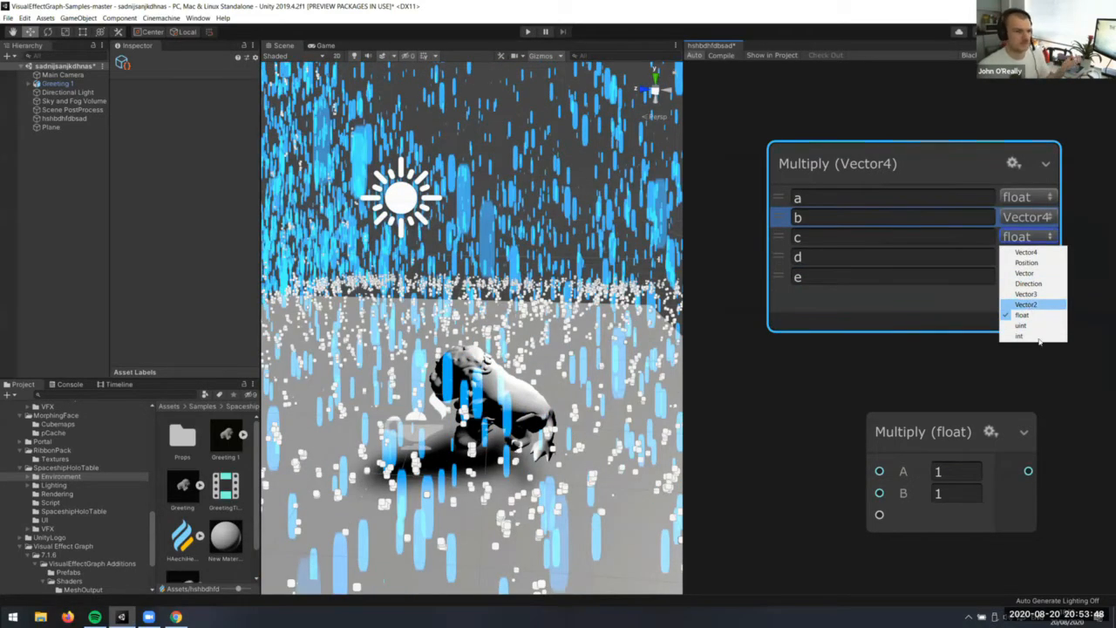
click(1028, 284)
click(1038, 257)
click(1029, 304)
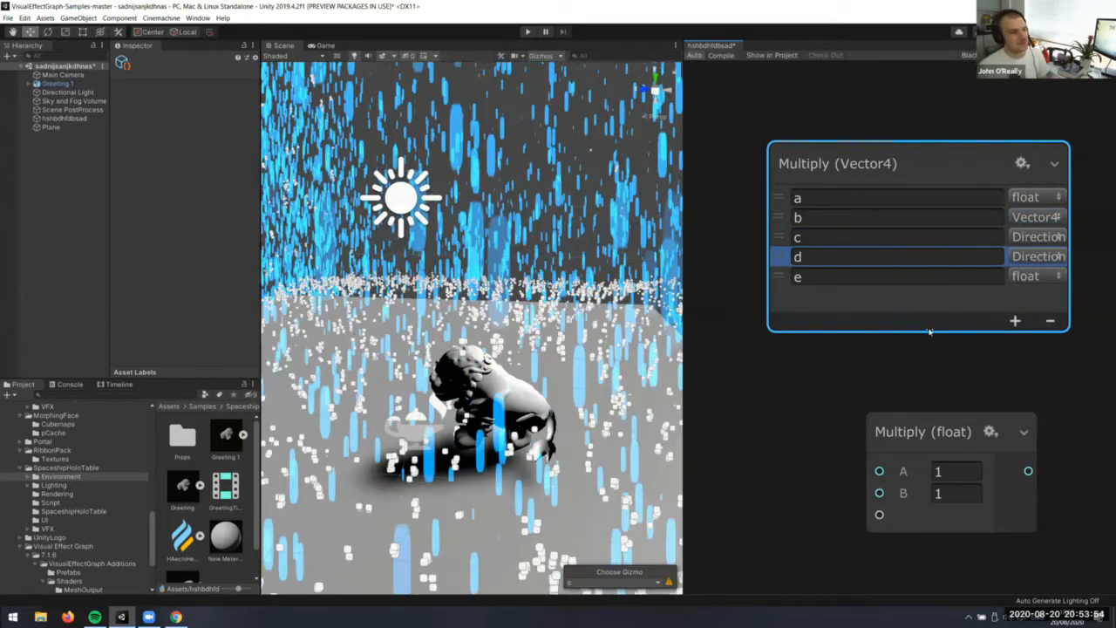
click(1022, 163)
Add a Lerp operator below the two Multiply nodes
scroll(950, 384, down, 2)
middle_drag(847, 490, 857, 376)
key(space)
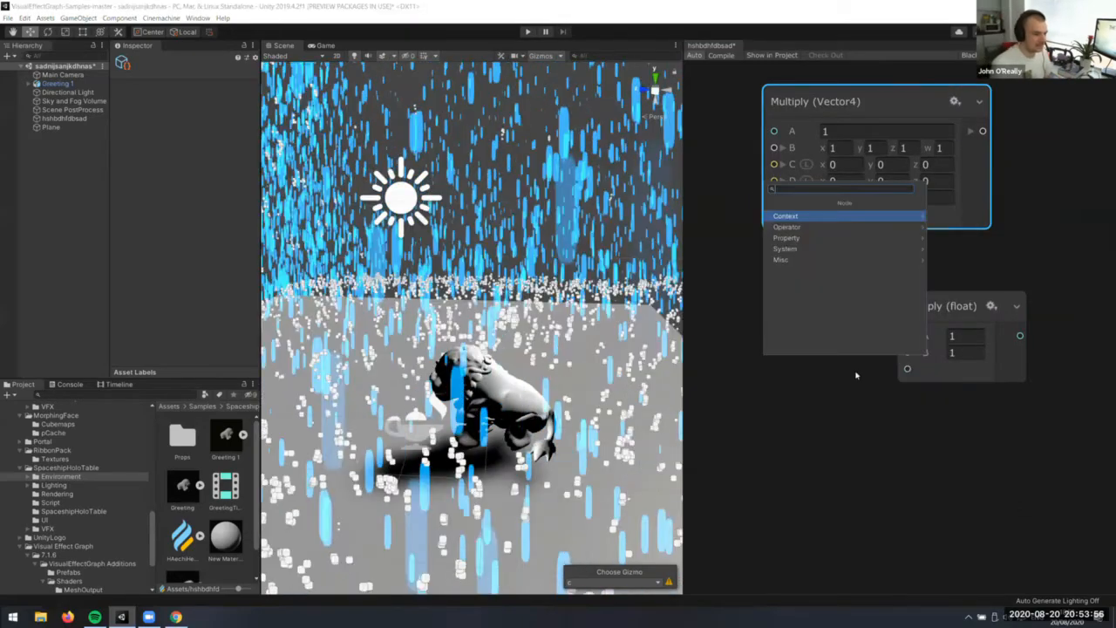
text(gra)
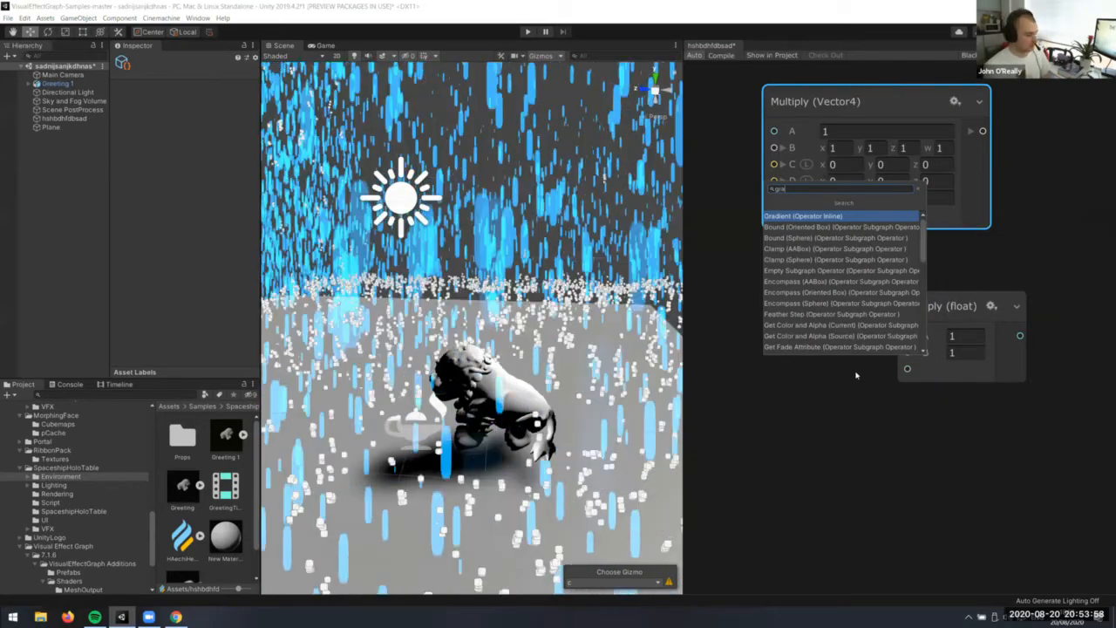
key(BackSpace)
key(BackSpace)
key(BackSpace)
text(lerp)
key(Return)
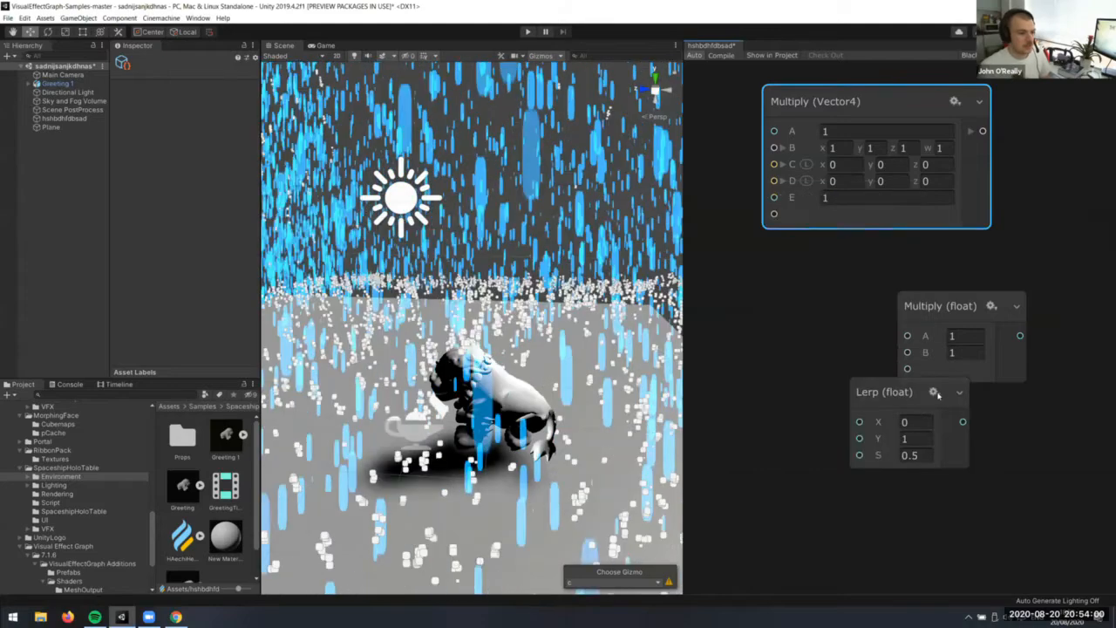
Change the Lerp node's X and Y inputs to Vector3 in its settings
click(934, 392)
click(923, 417)
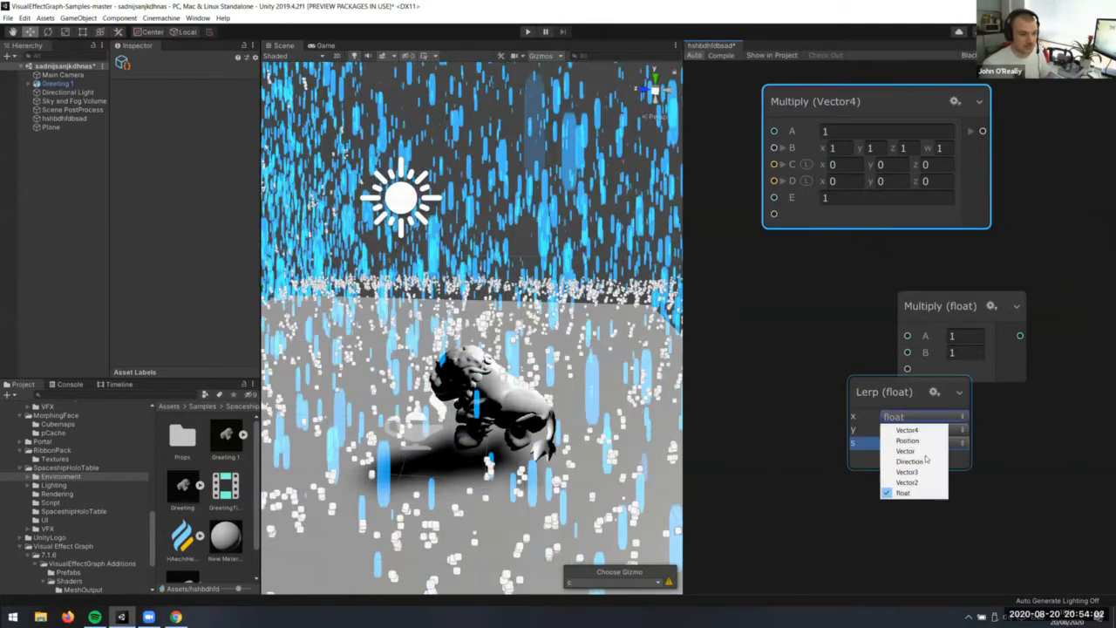
click(907, 472)
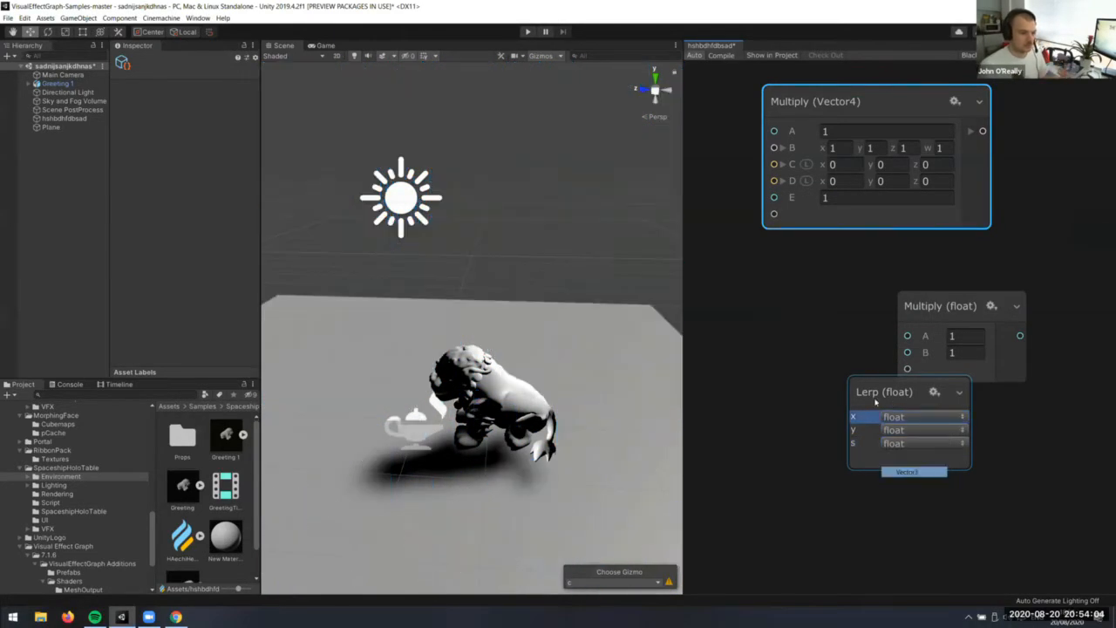
click(909, 395)
click(1001, 391)
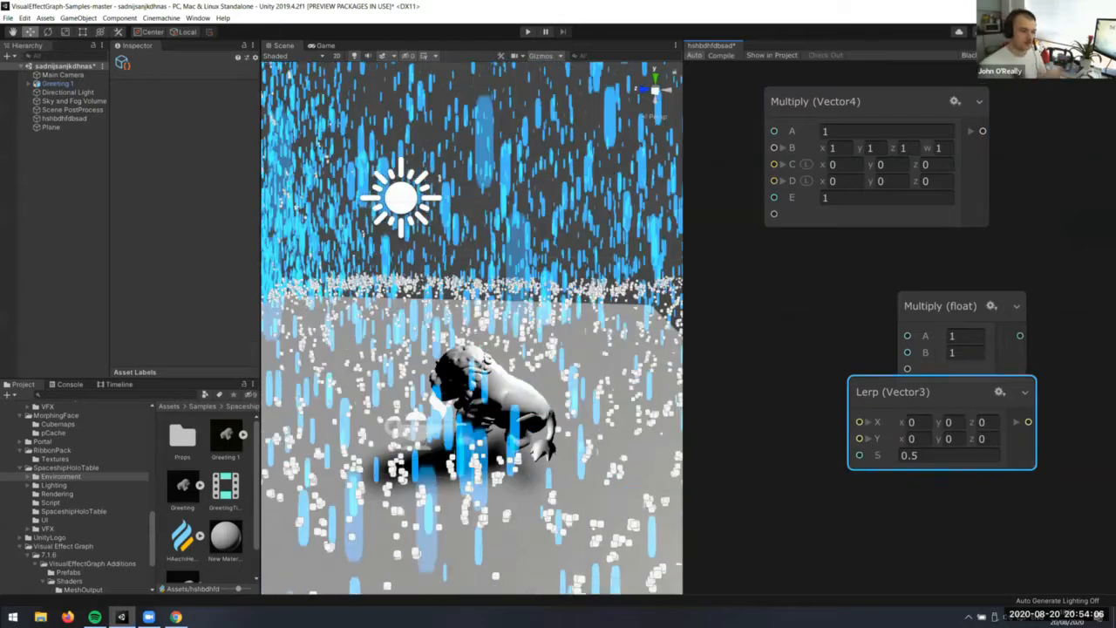
Reposition the Lerp node and set its X and Y inputs back to float
drag(924, 393, 858, 400)
click(932, 399)
click(905, 437)
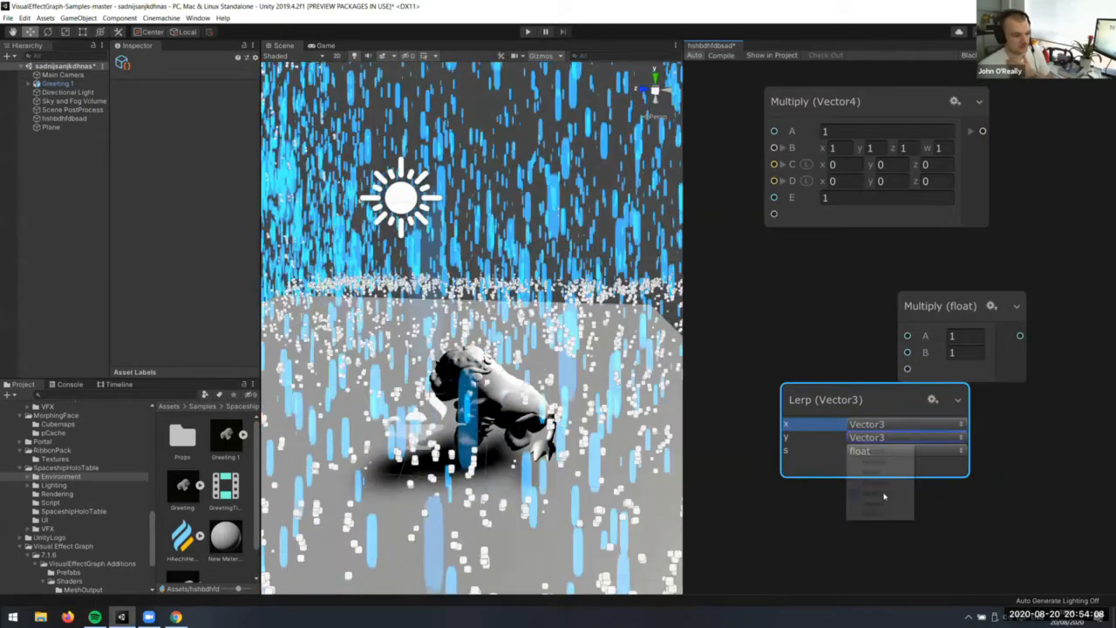
click(881, 513)
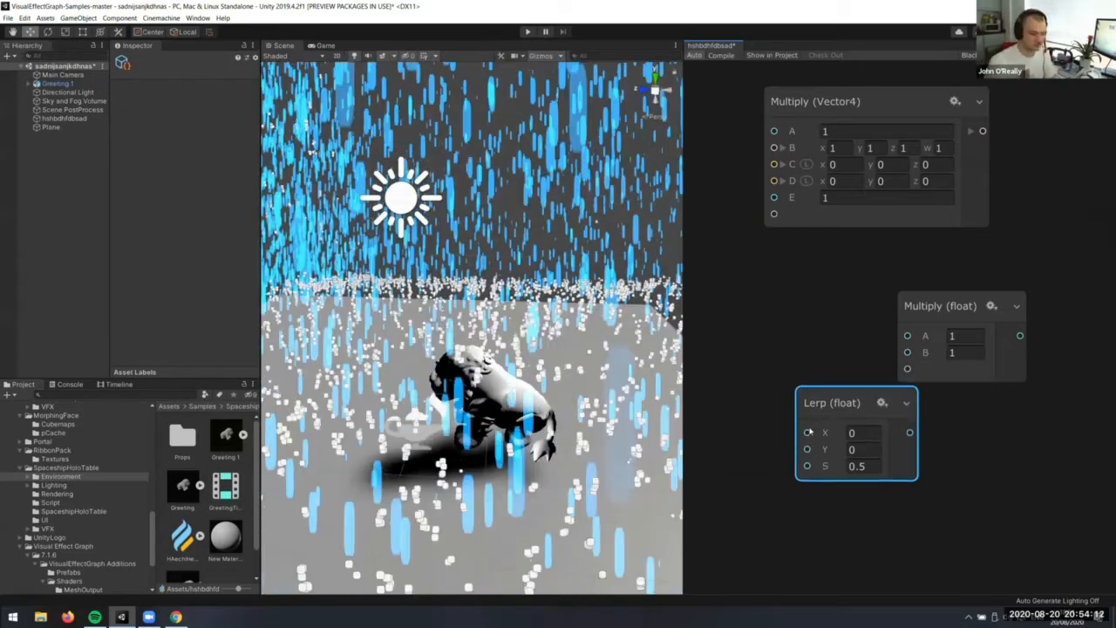
Delete the Lerp node and the unused Multiply (float) node
key(Delete)
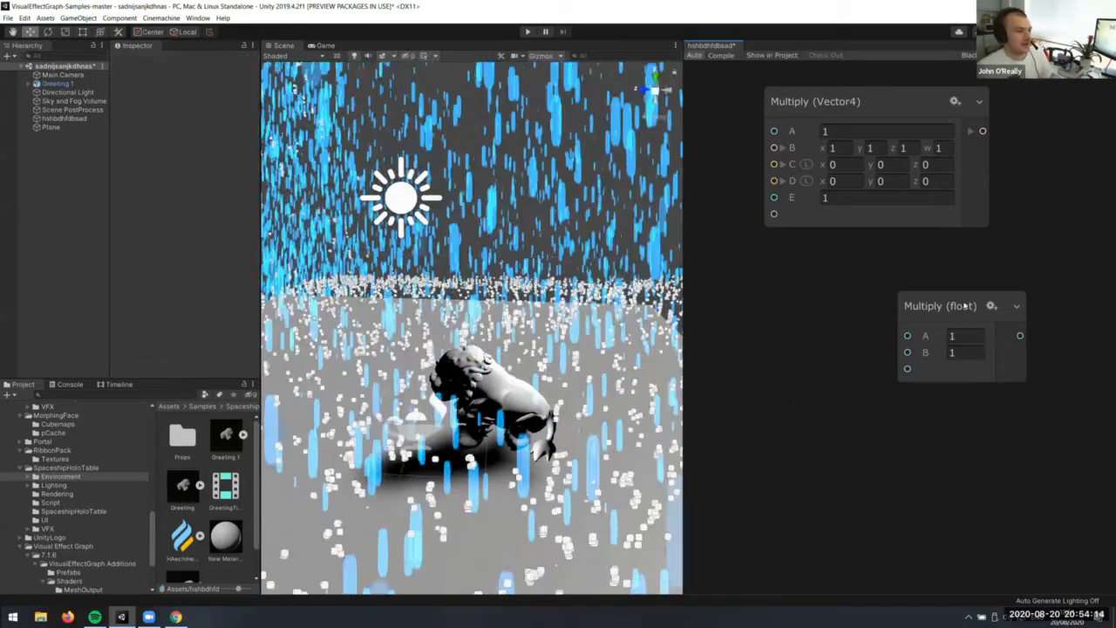
click(962, 321)
key(Delete)
Add an Output Particle Mesh context from the Multiply (Vector4) node's output, linking it to the sub mesh mask
key(a)
middle_drag(916, 197, 961, 44)
scroll(989, 194, down, 3)
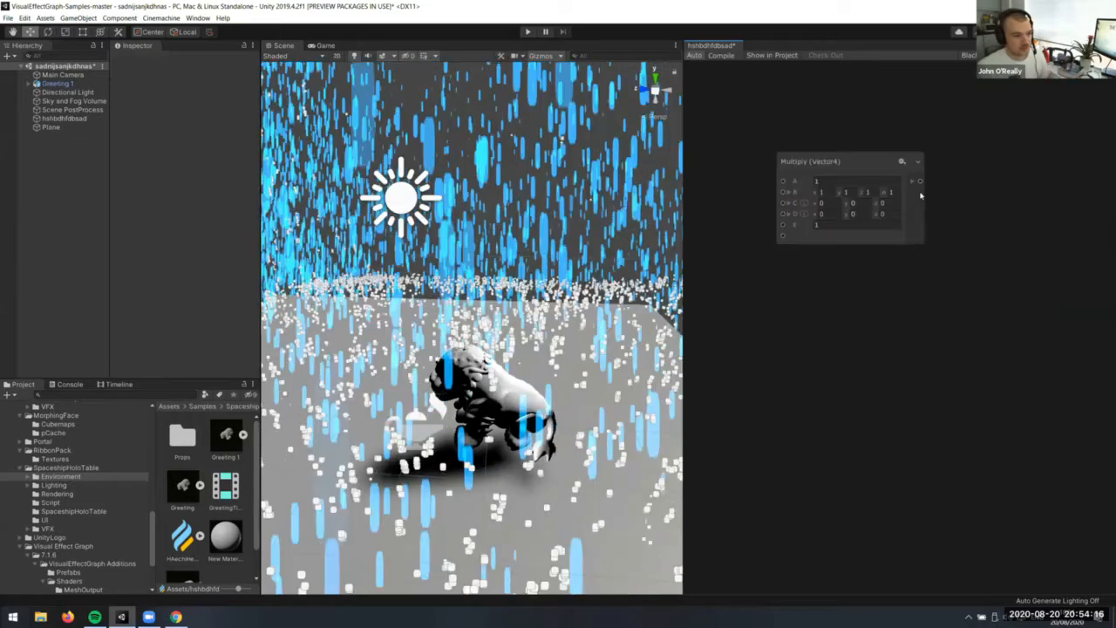
middle_drag(968, 166, 958, 166)
drag(959, 166, 977, 227)
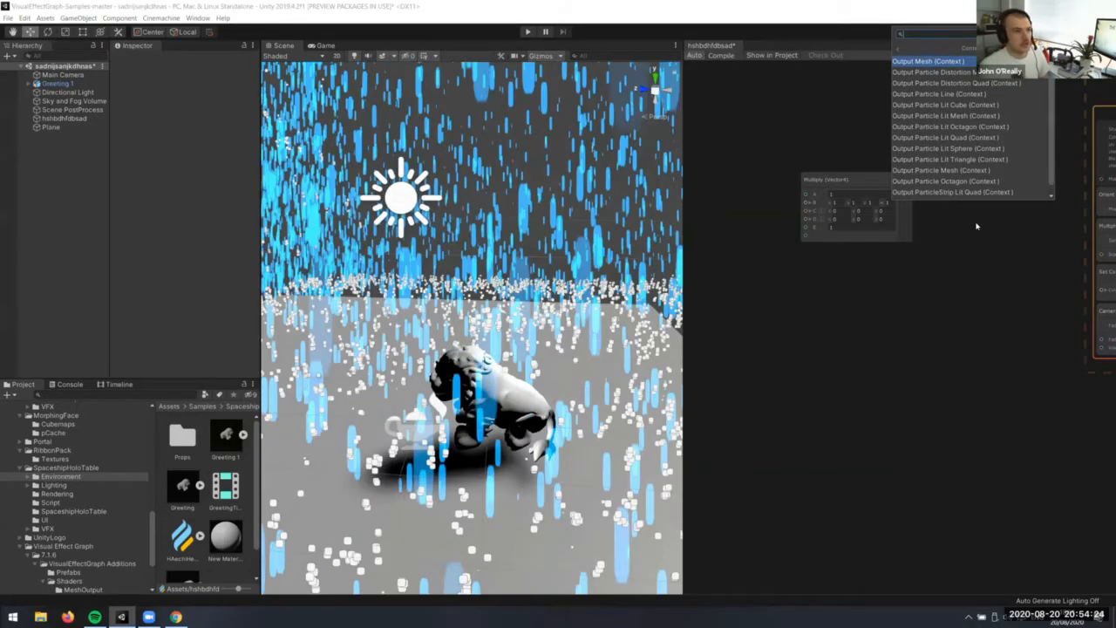
key(Down)
key(Down)
key(Down)
key(Down)
key(Down)
key(Down)
key(Down)
key(Down)
key(Down)
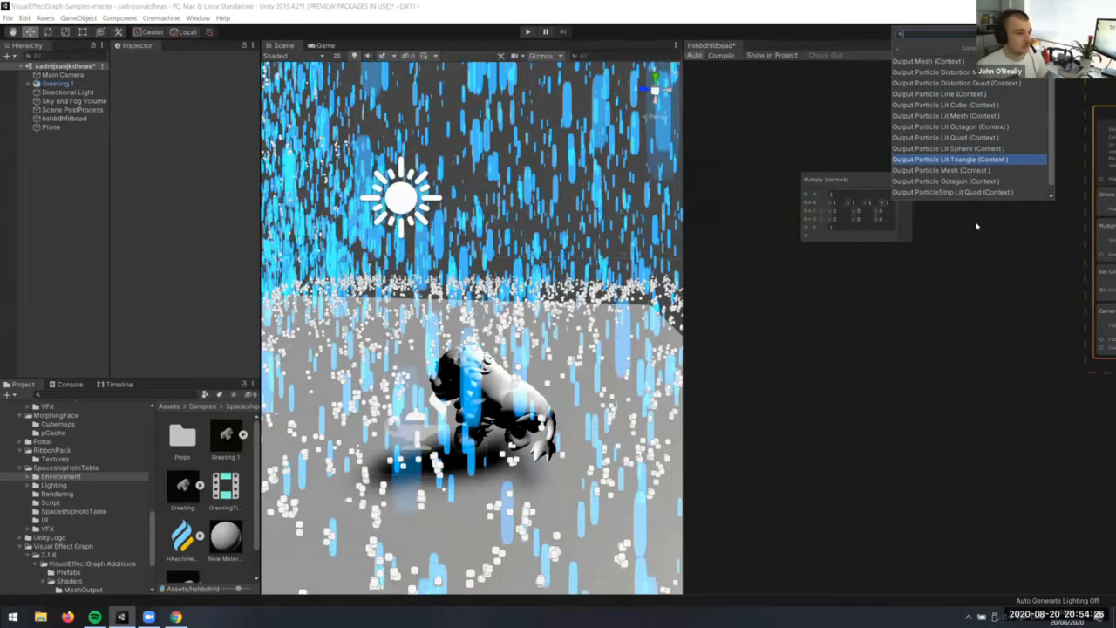
key(Down)
key(Down)
key(Up)
key(Return)
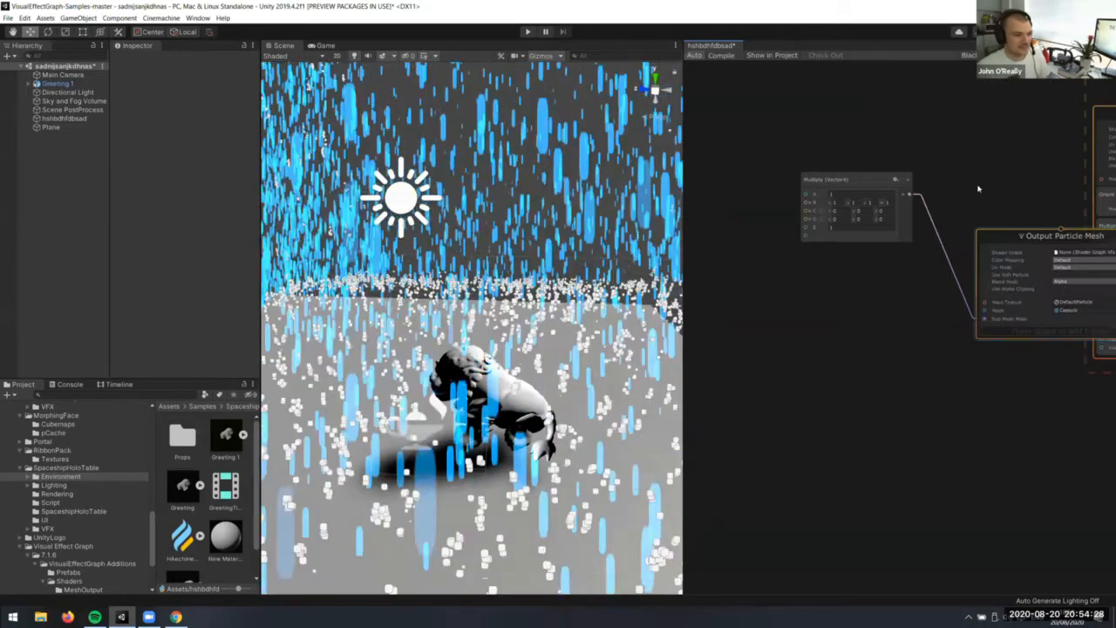
Remove the Output Particle Mesh context and the Multiply (Vector4) node from the graph
click(973, 282)
key(ctrl+z)
key(ctrl+z)
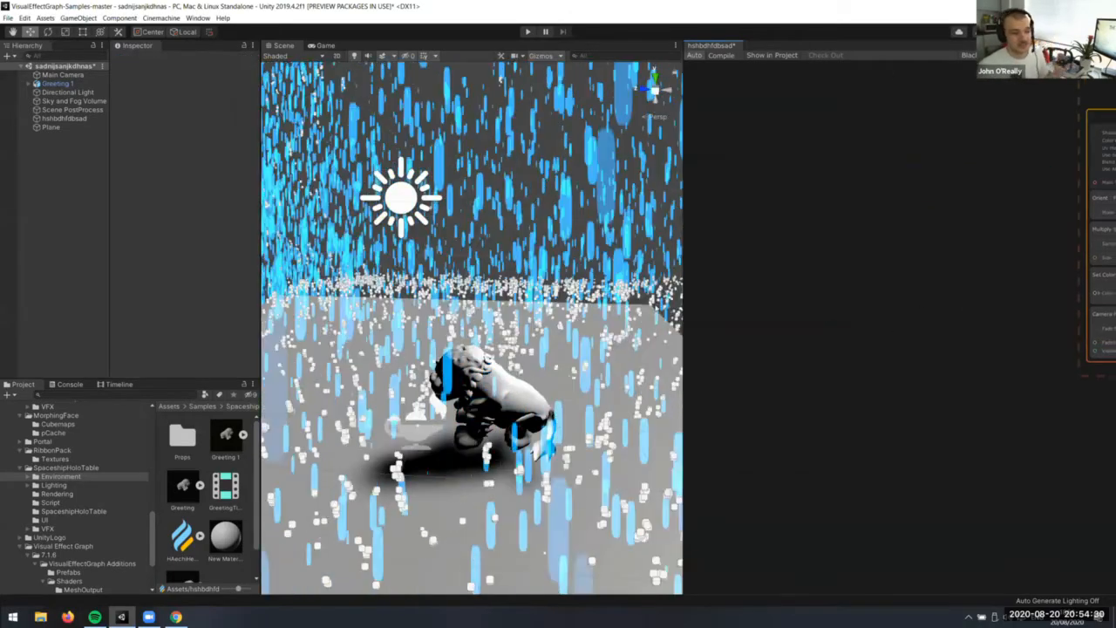
Select the Output Particle Quad context and look through the shader graph assets available for it
key(f)
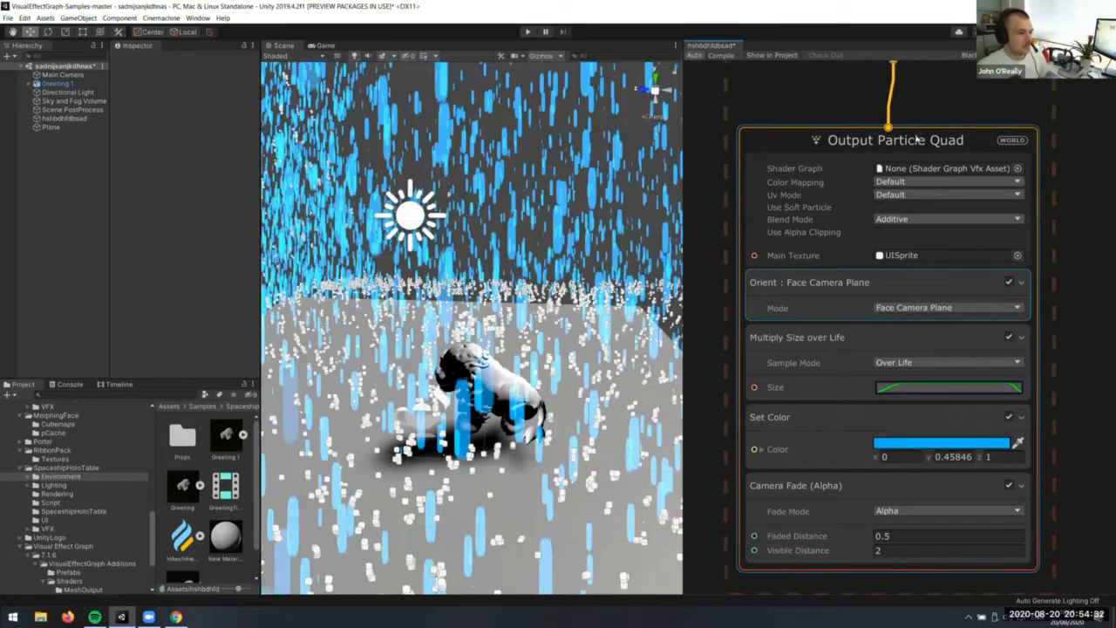
click(922, 142)
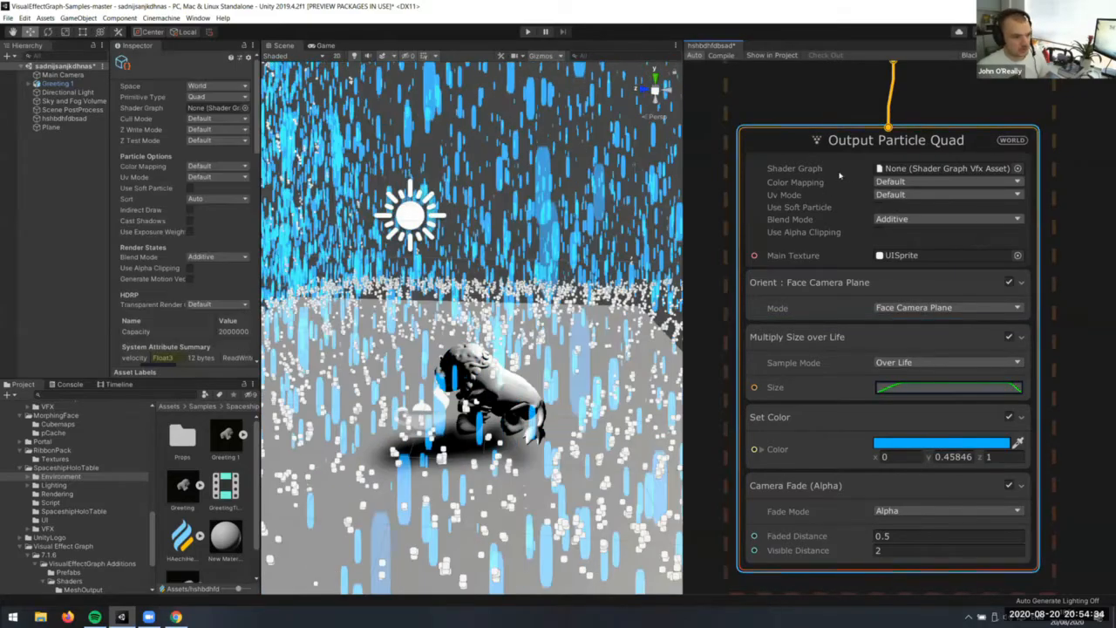
click(1018, 168)
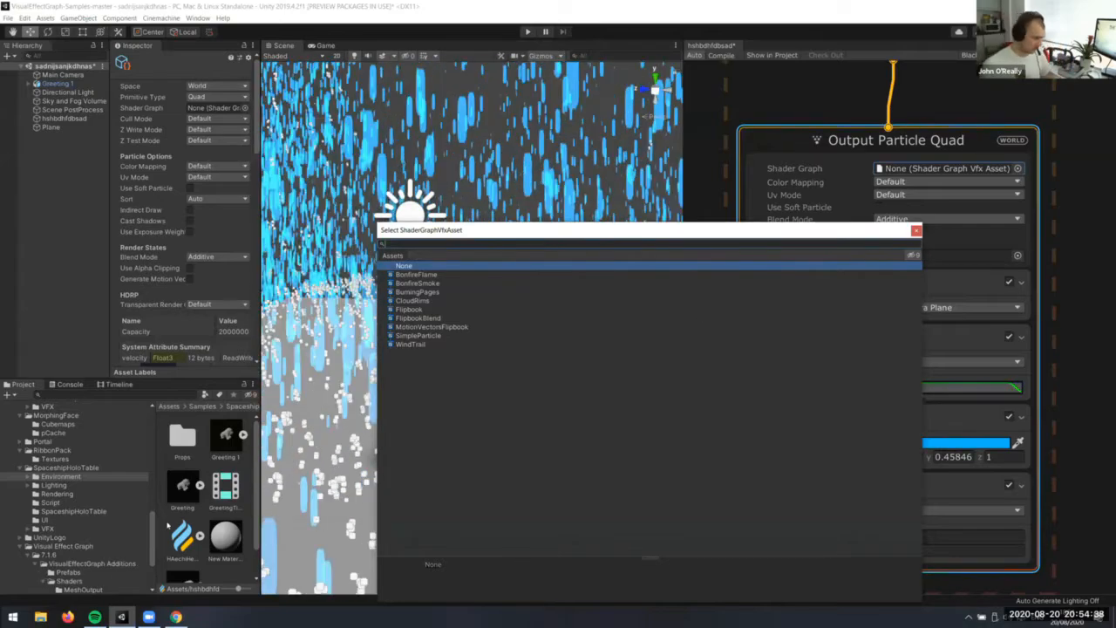
click(204, 573)
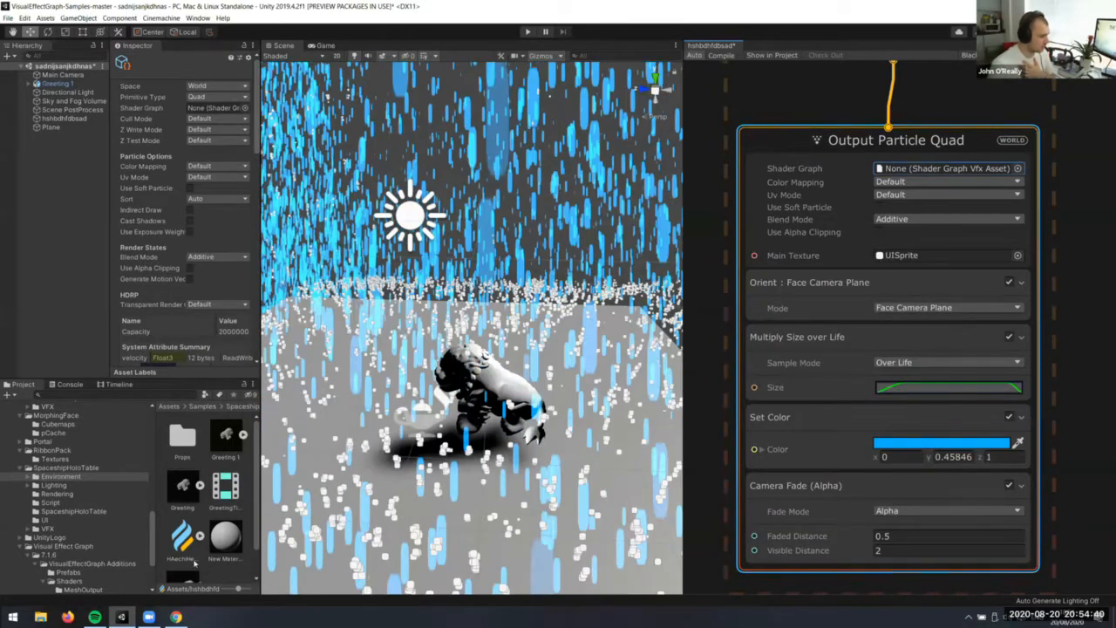
Create a VFX Shader Graph asset named dasdsa in the project's root Assets folder
click(64, 452)
scroll(62, 448, up, 10)
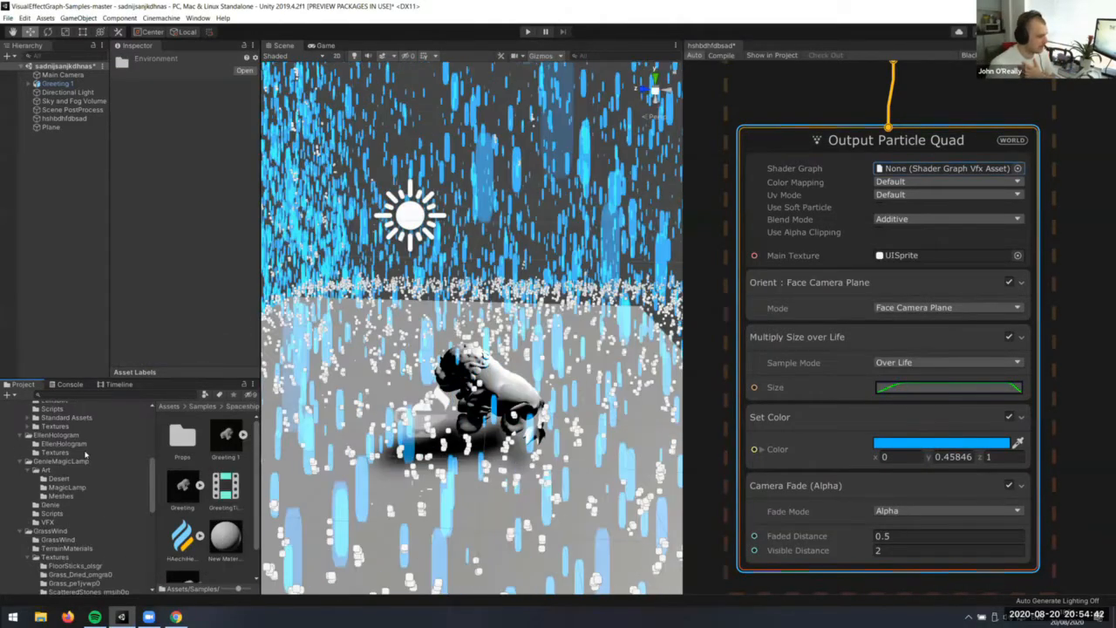
click(35, 448)
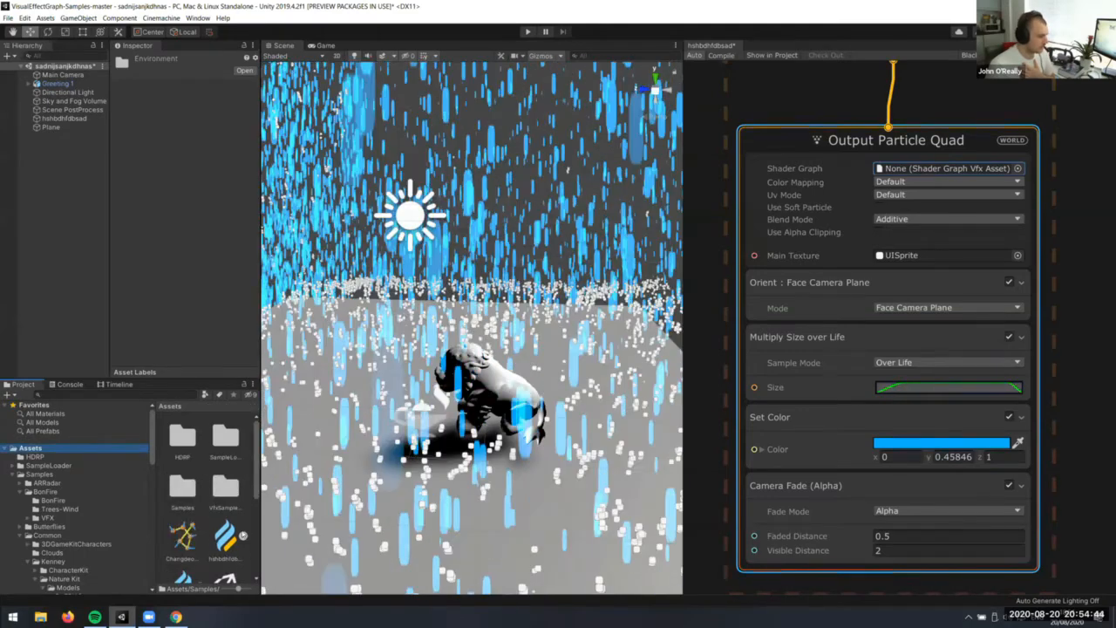
right_click(232, 558)
mouse_move(256, 325)
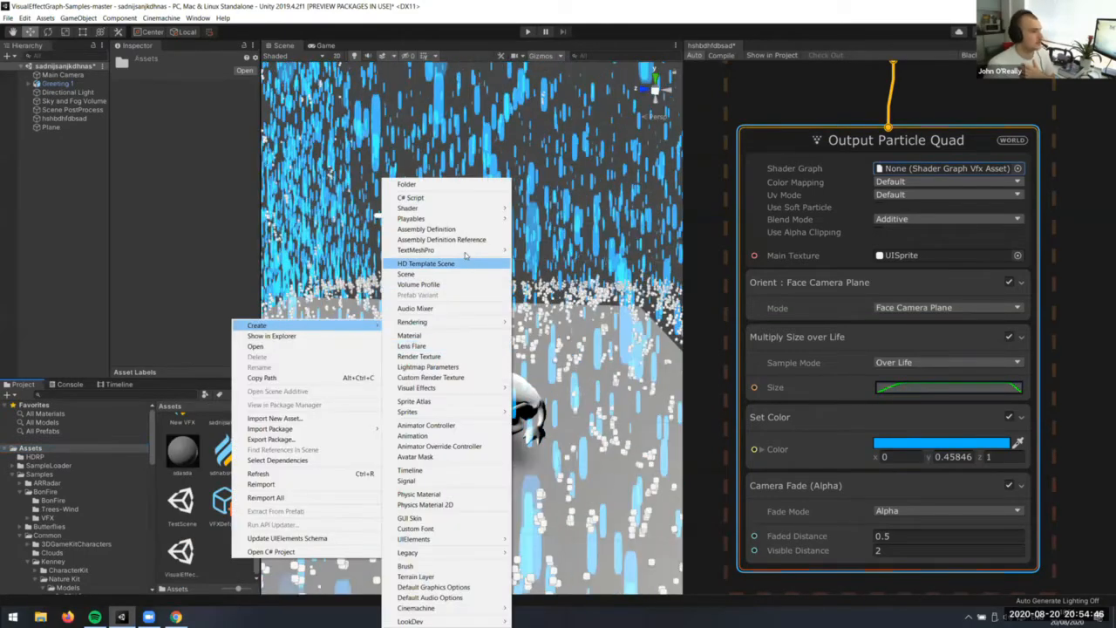
mouse_move(407, 208)
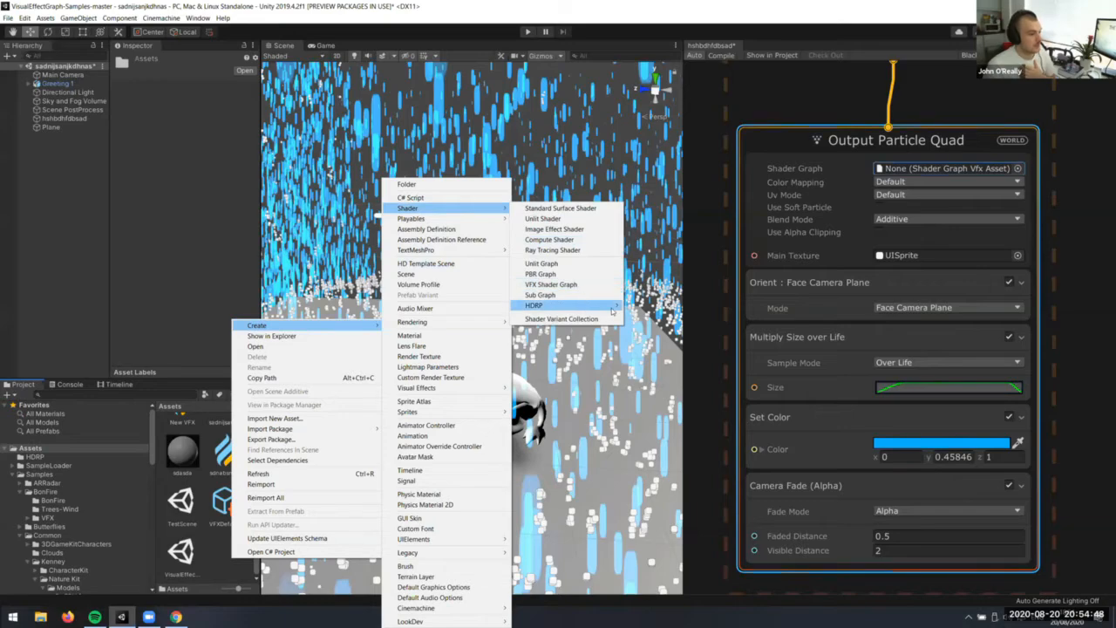
click(566, 286)
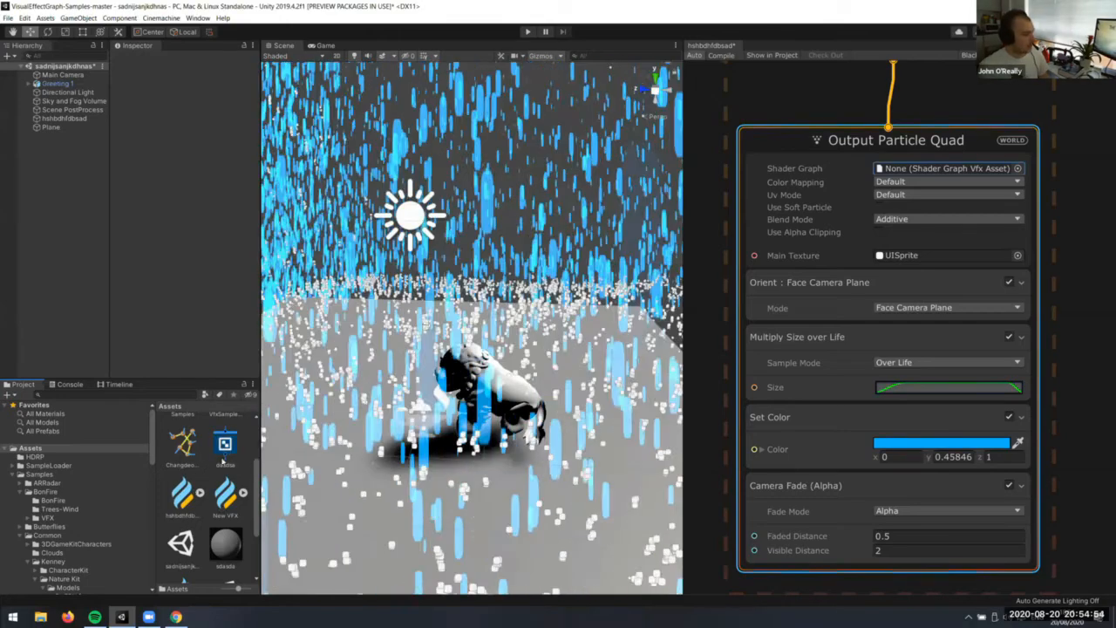
Open the dasdsa shader graph and examine the inputs of its Visual Effect Master node
double_click(226, 444)
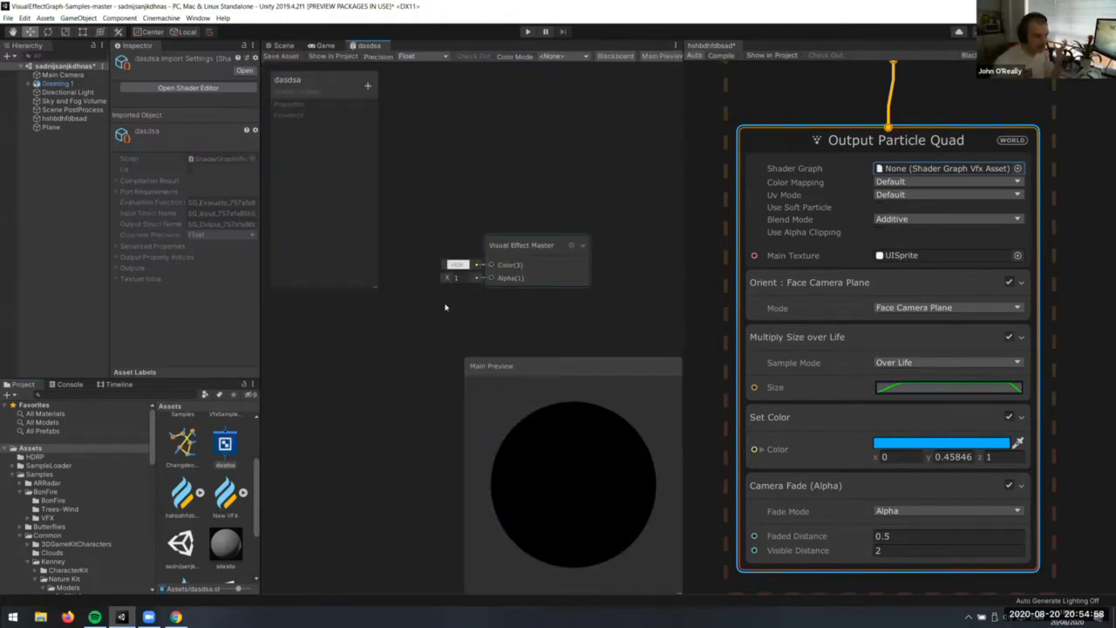
middle_drag(445, 307, 569, 298)
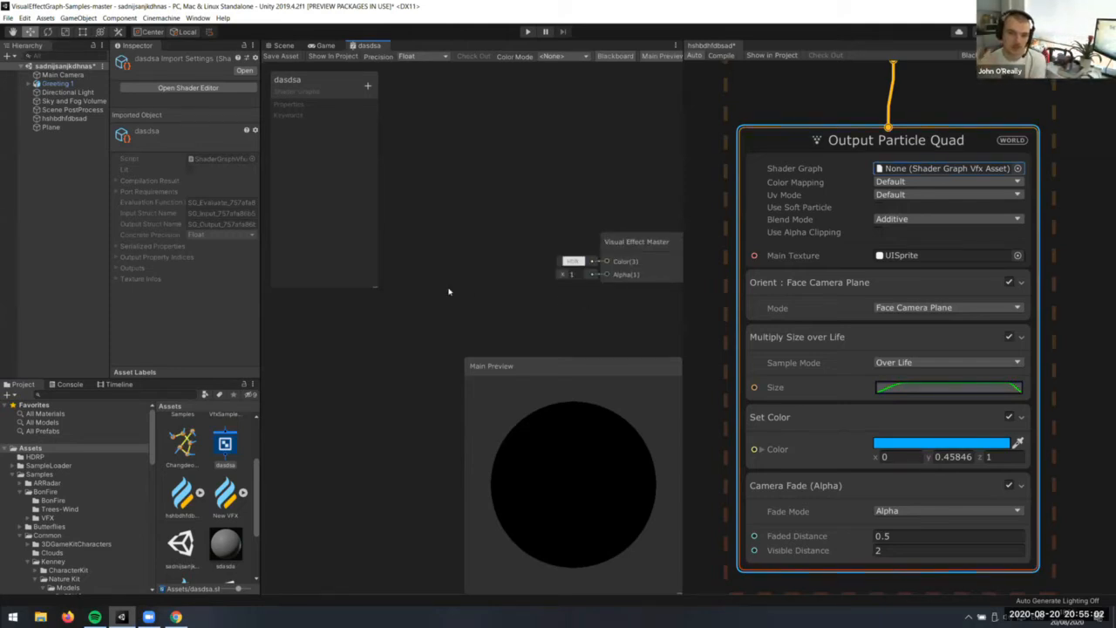
middle_drag(467, 265, 444, 268)
Show the rain in the Game view and bring the Output Particle Quad context back into focus
middle_drag(868, 423, 993, 324)
middle_drag(891, 266, 881, 363)
scroll(880, 271, down, 8)
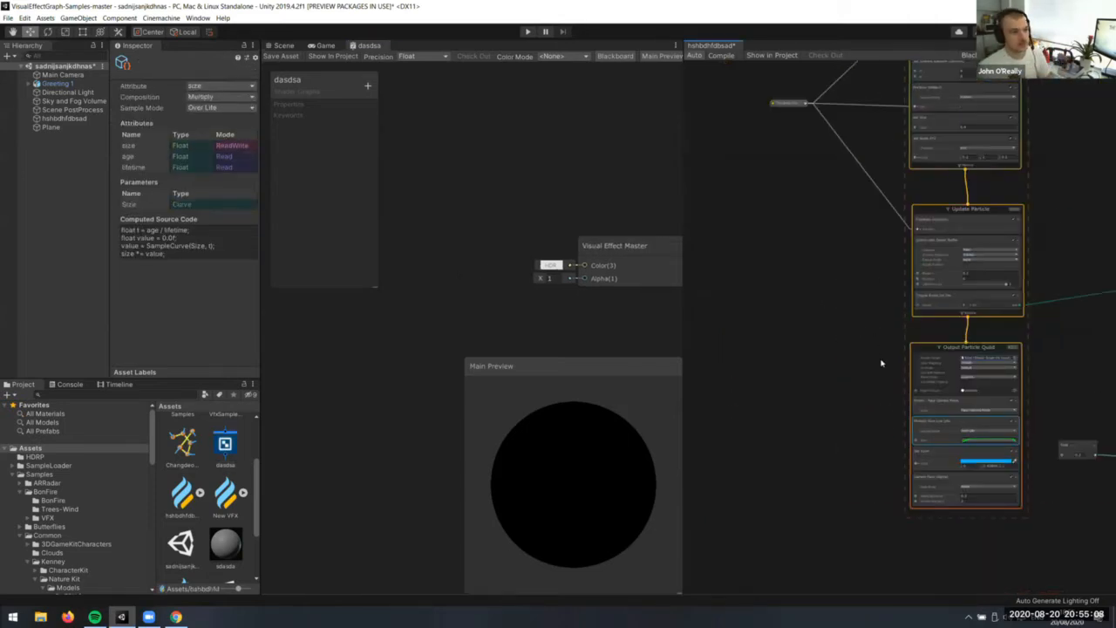
scroll(885, 389, up, 4)
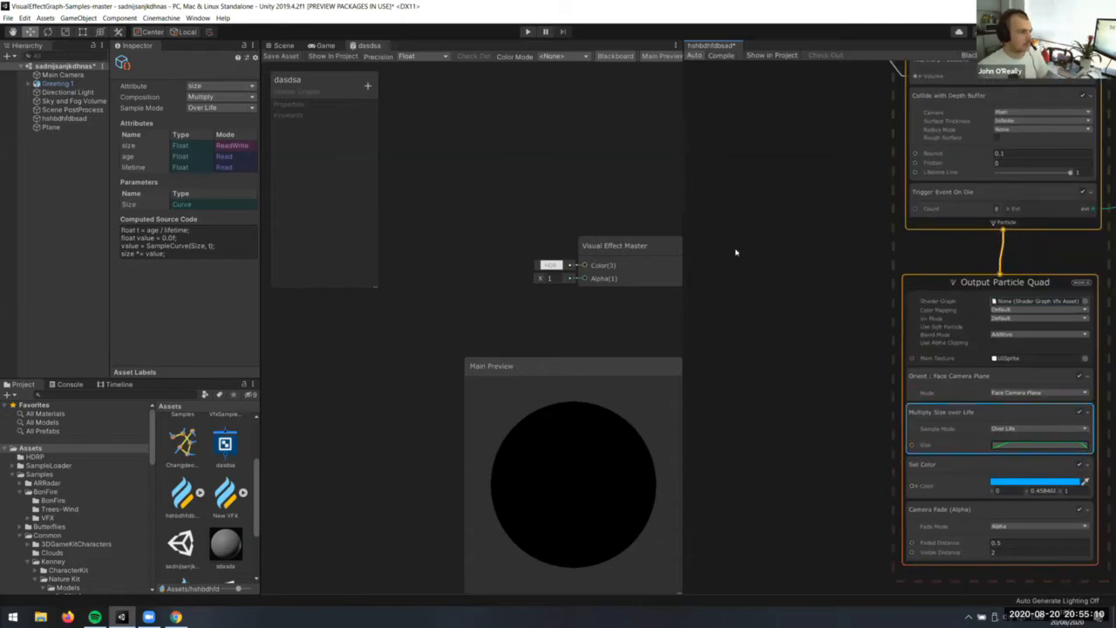
click(325, 46)
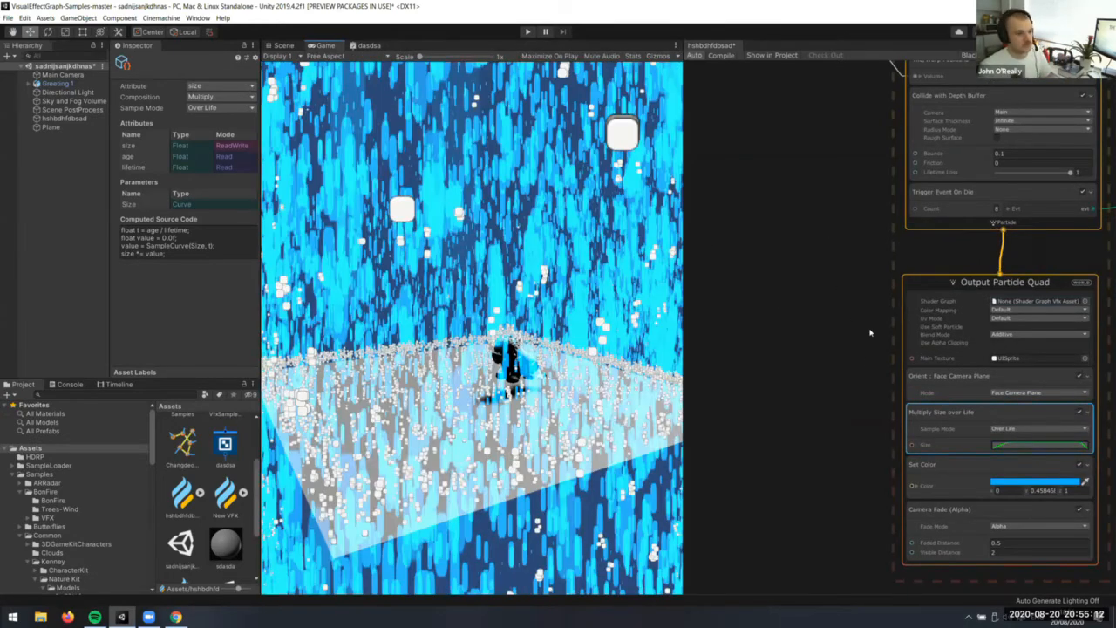
middle_drag(851, 509, 850, 439)
middle_drag(886, 520, 874, 514)
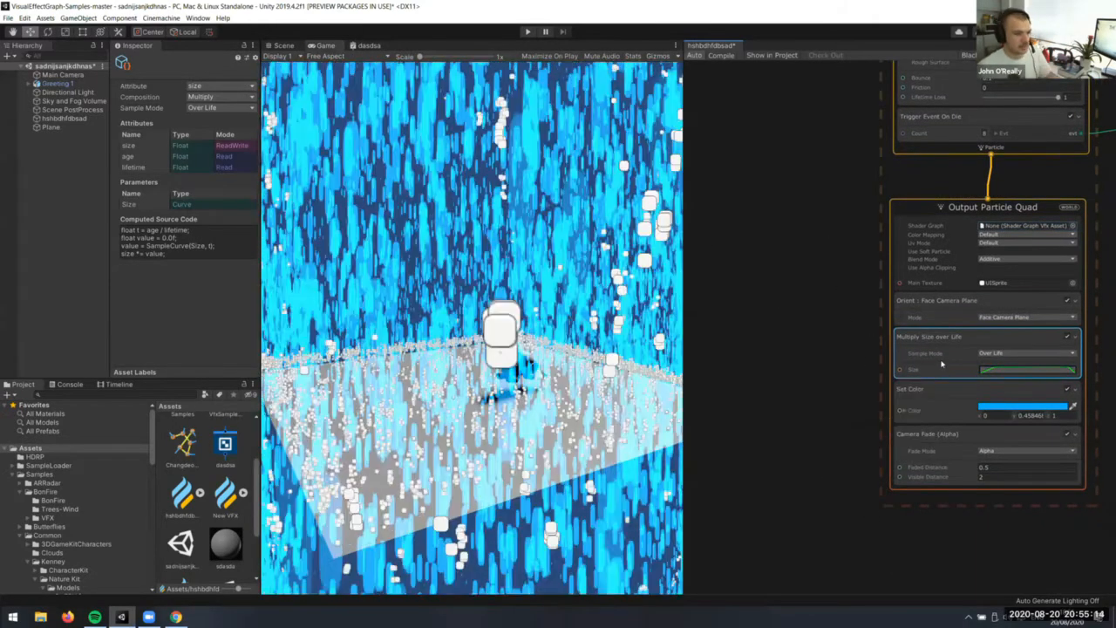
middle_drag(939, 272, 937, 141)
Add a Compare logic operator to the empty area beside the Output Particle Quad context
click(740, 335)
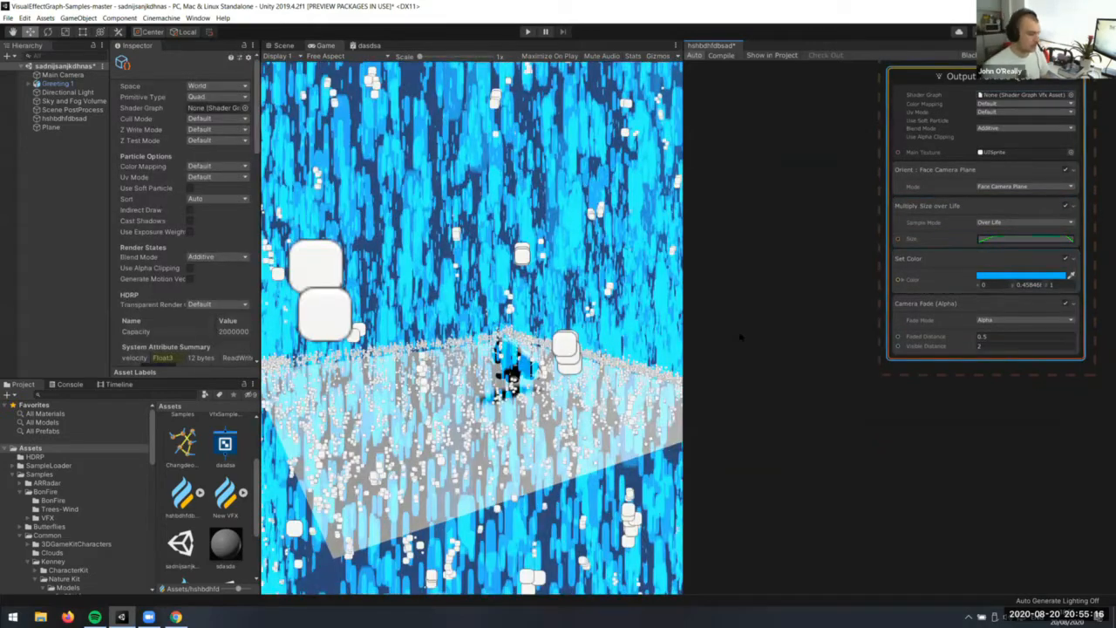
right_click(740, 335)
click(757, 341)
text(lerp)
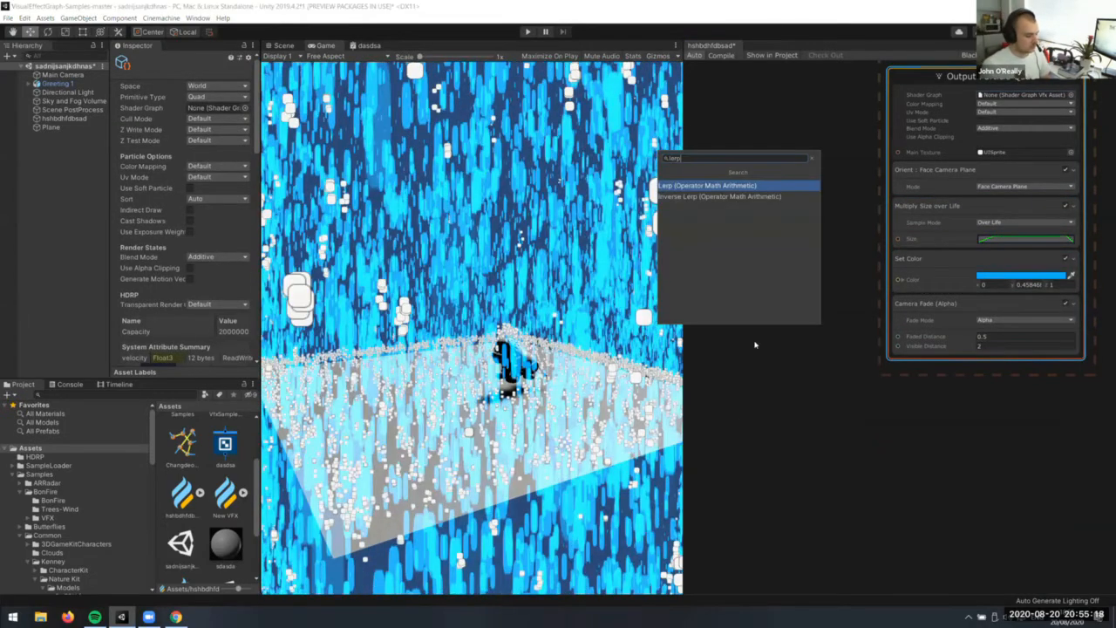
key(BackSpace)
key(BackSpace)
key(BackSpace)
key(BackSpace)
text(compra)
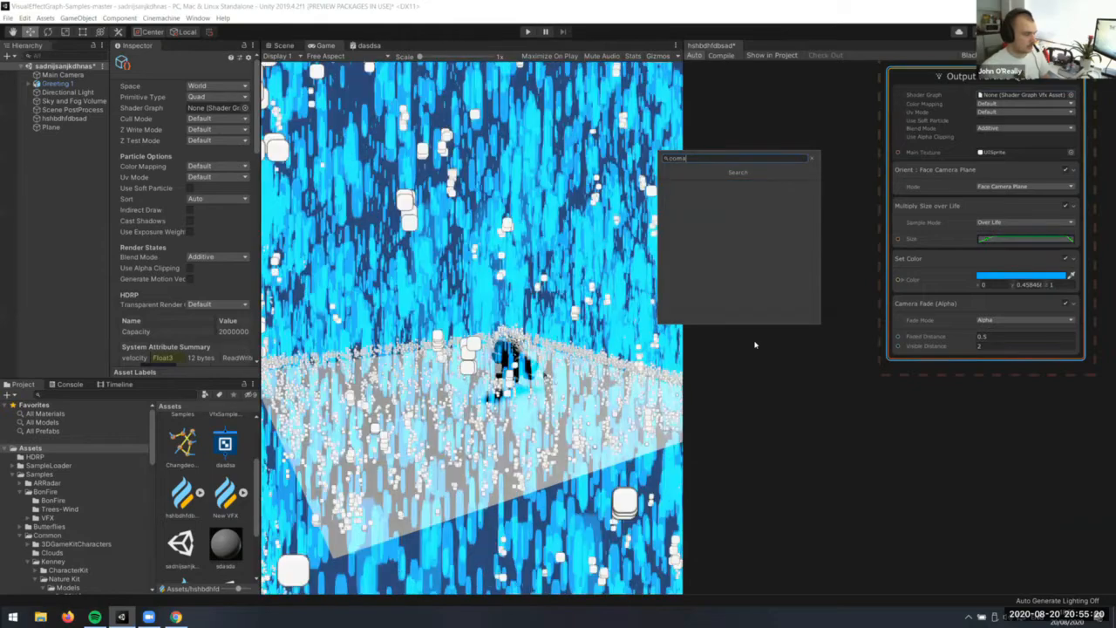
key(BackSpace)
key(BackSpace)
key(BackSpace)
key(BackSpace)
key(BackSpace)
key(BackSpace)
text(lerp)
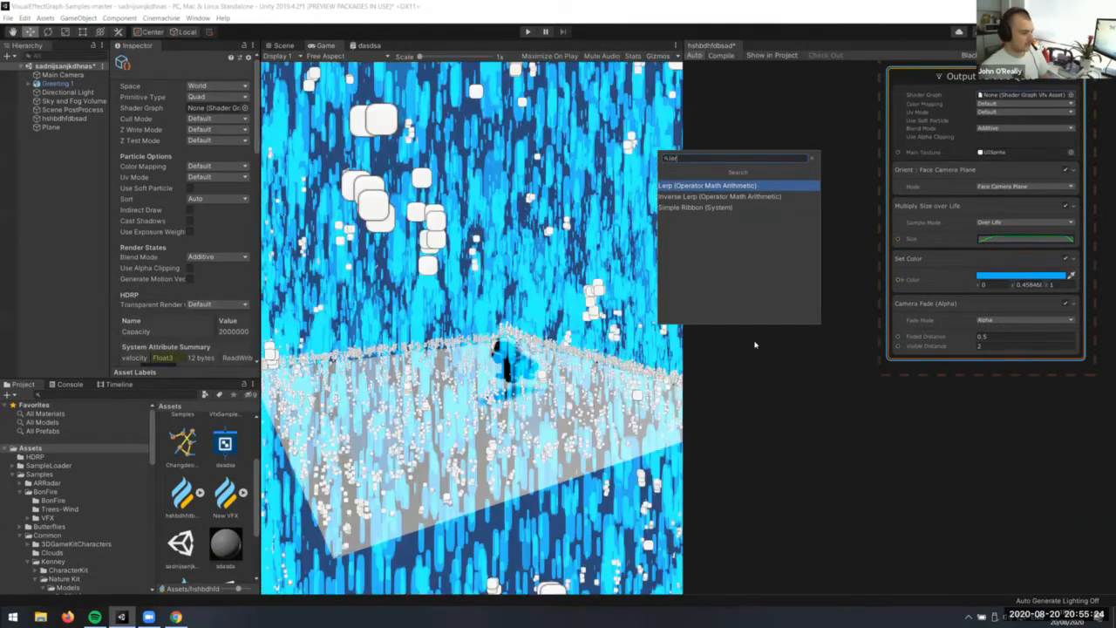
key(BackSpace)
key(BackSpace)
key(BackSpace)
text(com)
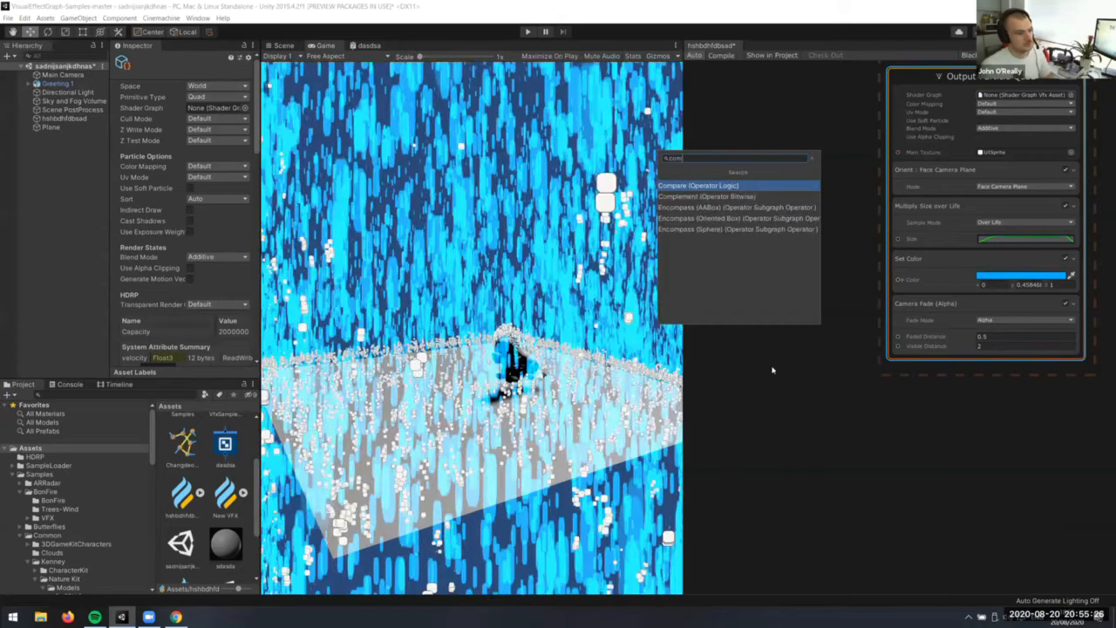
key(Return)
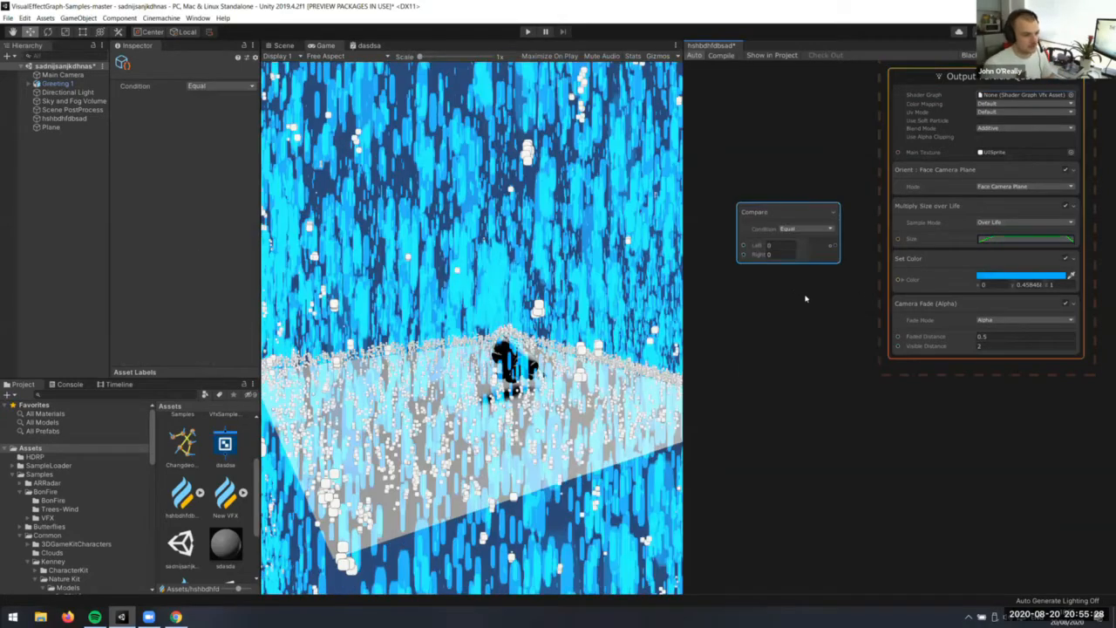
Add a Get Attribute: position operator below the Compare node
scroll(806, 299, up, 3)
key(space)
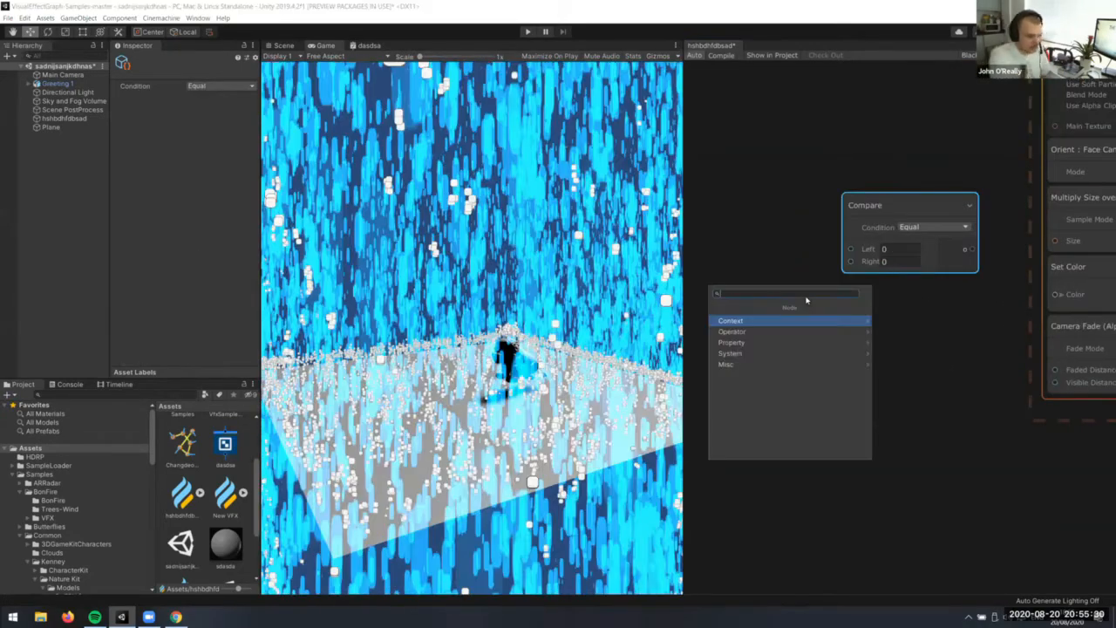
text(p)
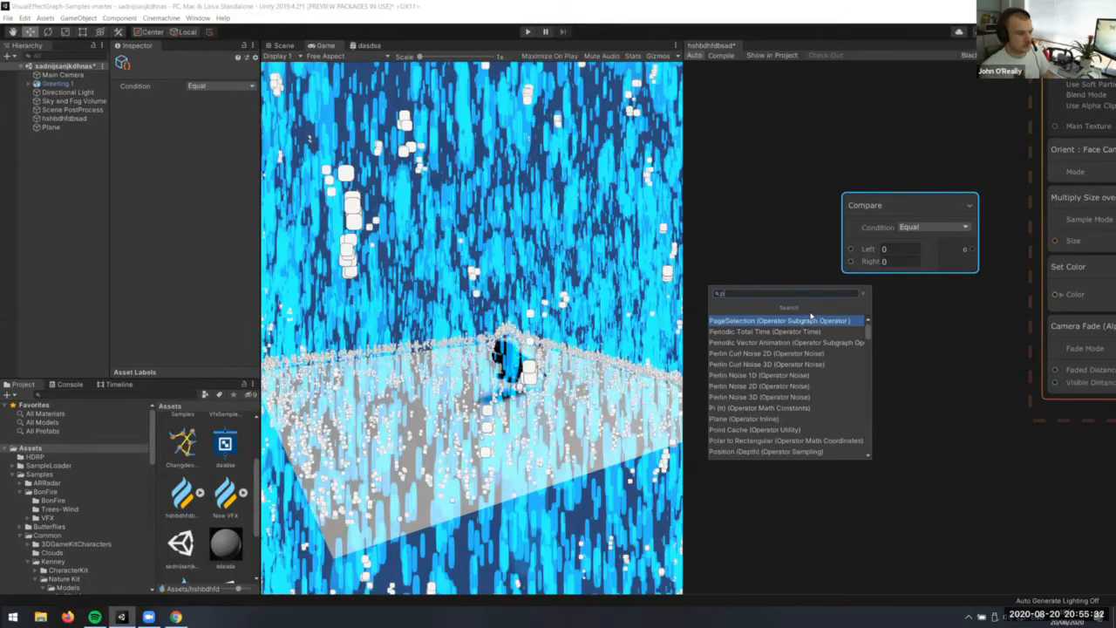
text(artget posit)
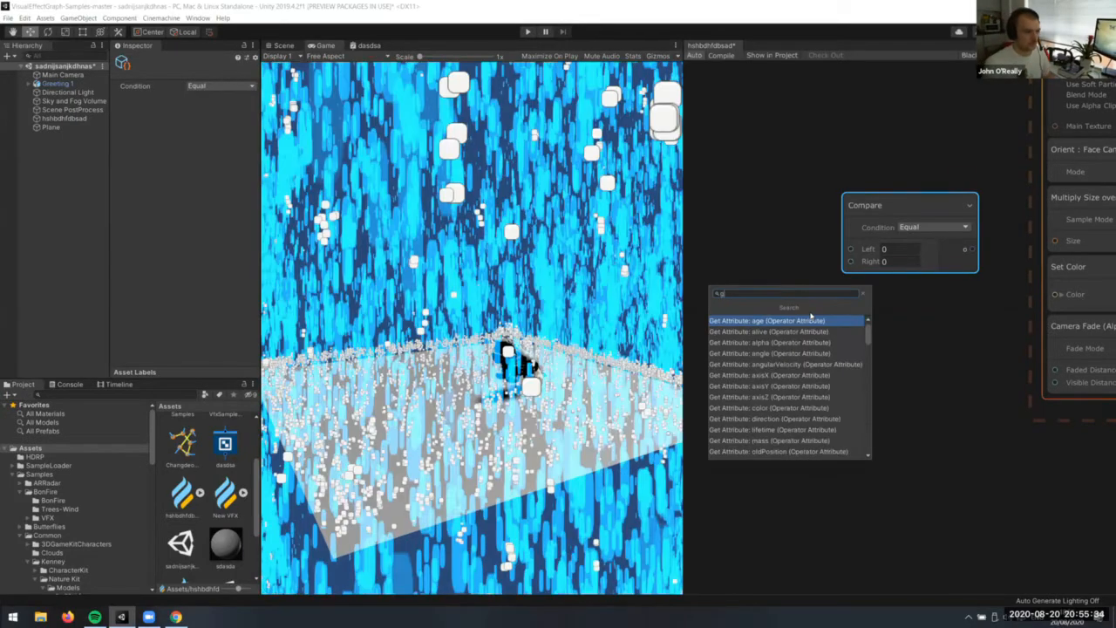
key(Down)
key(Return)
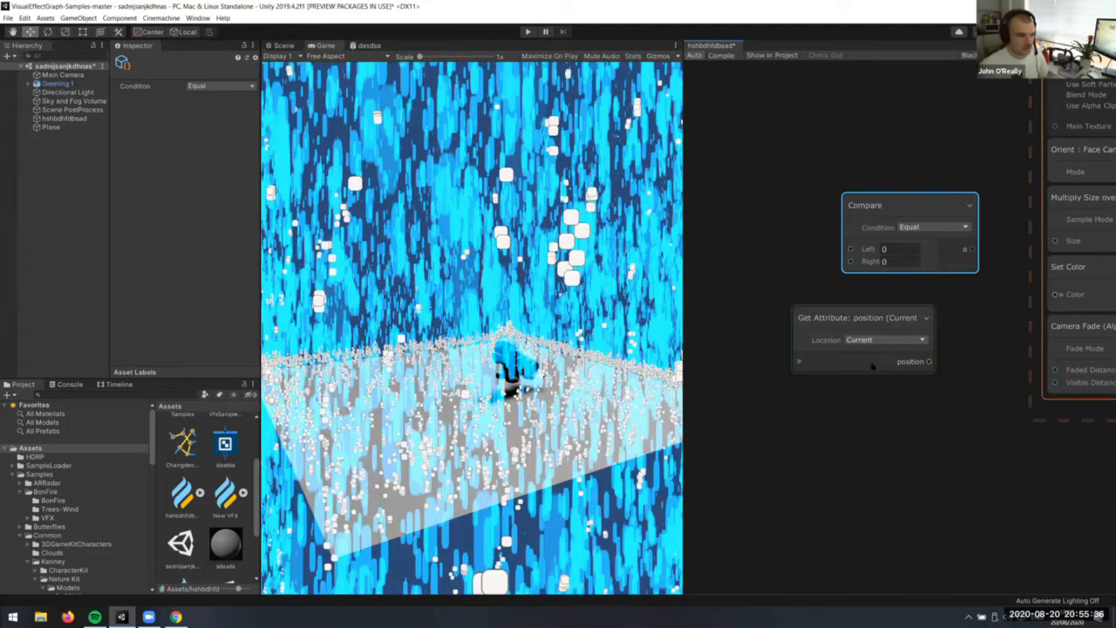
Place the position attribute node before the Compare node and check its location options, keeping Current
drag(829, 317, 719, 252)
click(766, 275)
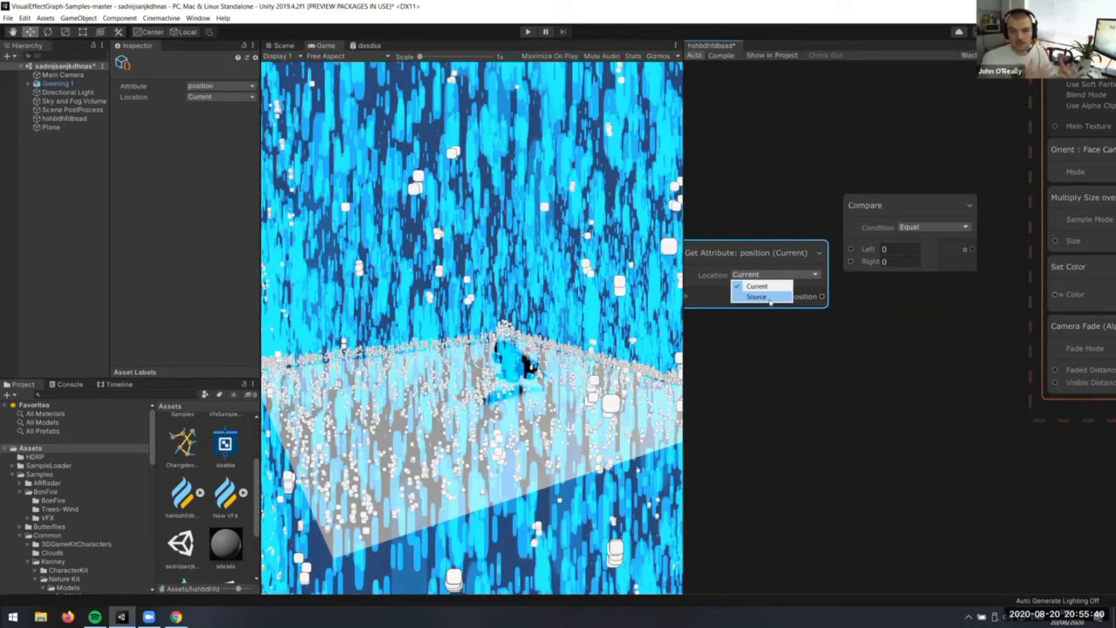
click(815, 301)
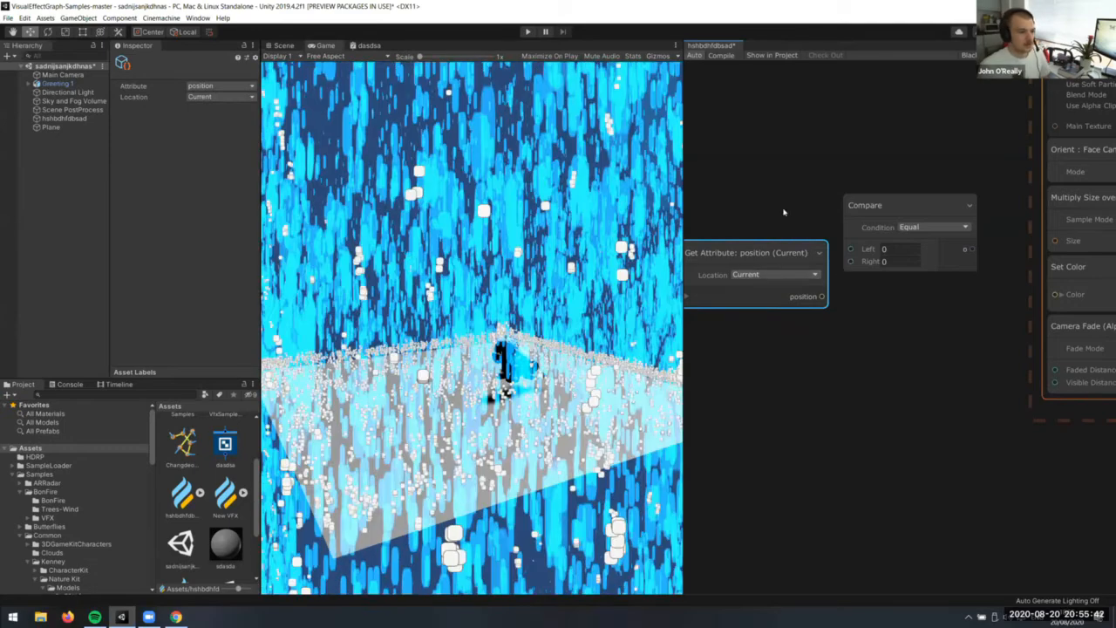
drag(801, 253, 783, 217)
Connect the y component of the position attribute to Compare's Left input and set the condition to Less
middle_drag(750, 229, 861, 181)
click(730, 183)
drag(869, 212, 964, 203)
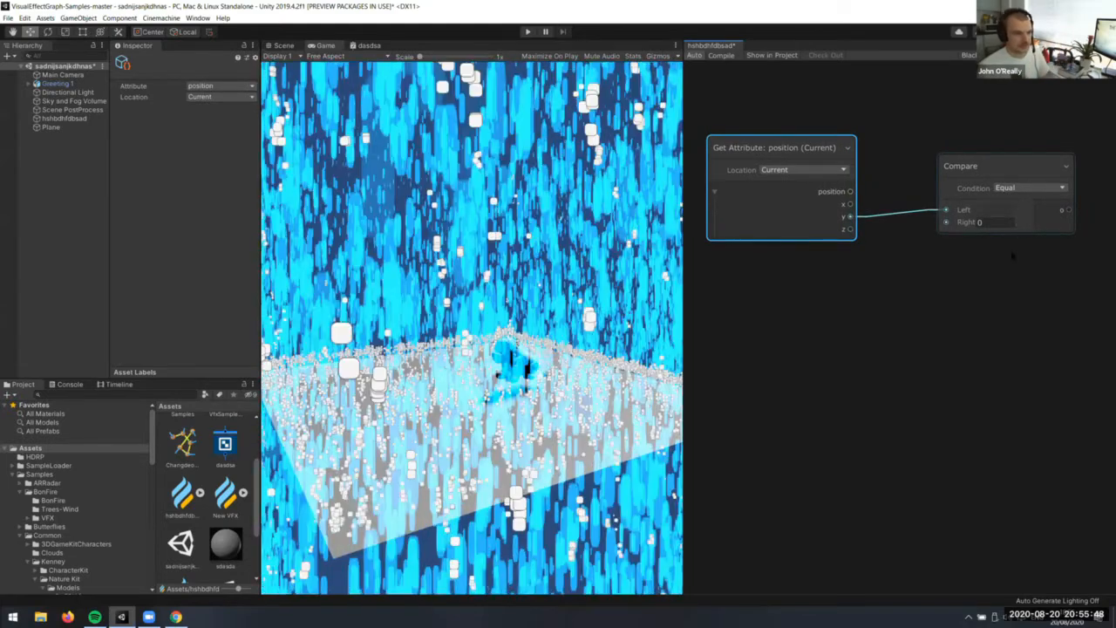
click(1029, 188)
click(1019, 221)
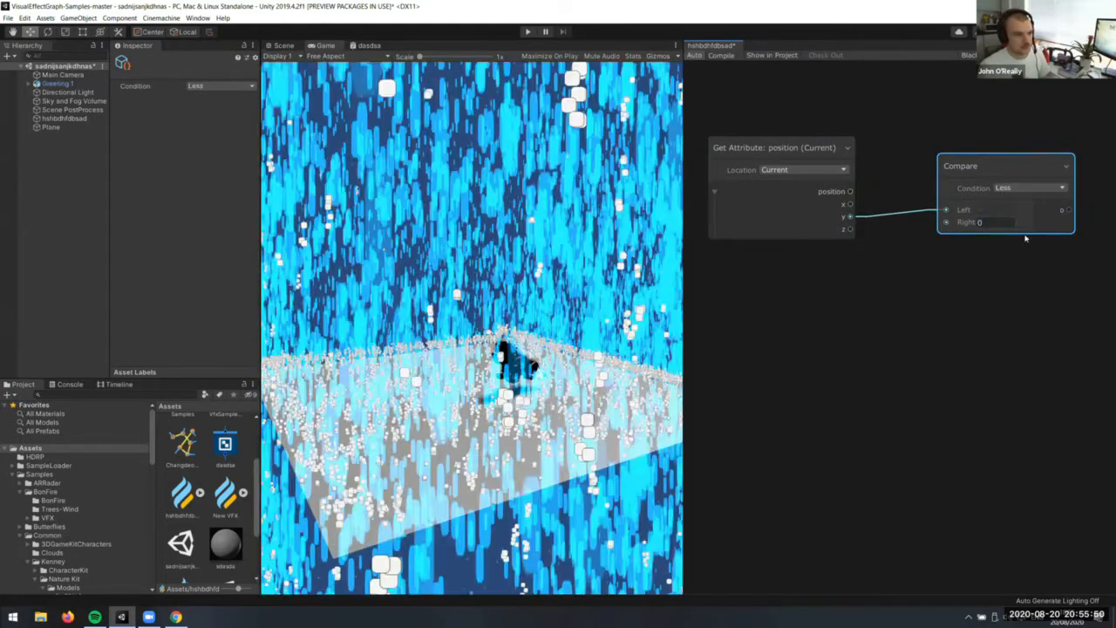
Switch the Compare node's condition to Less Or Equal and back to Less
click(1029, 187)
click(1021, 230)
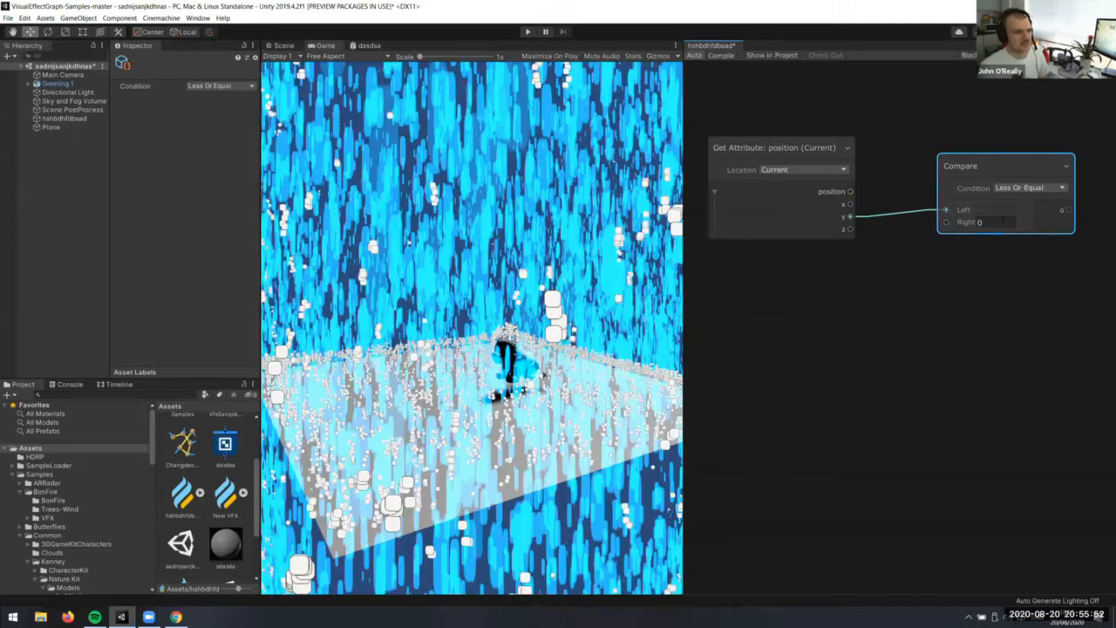
click(1029, 187)
click(1019, 221)
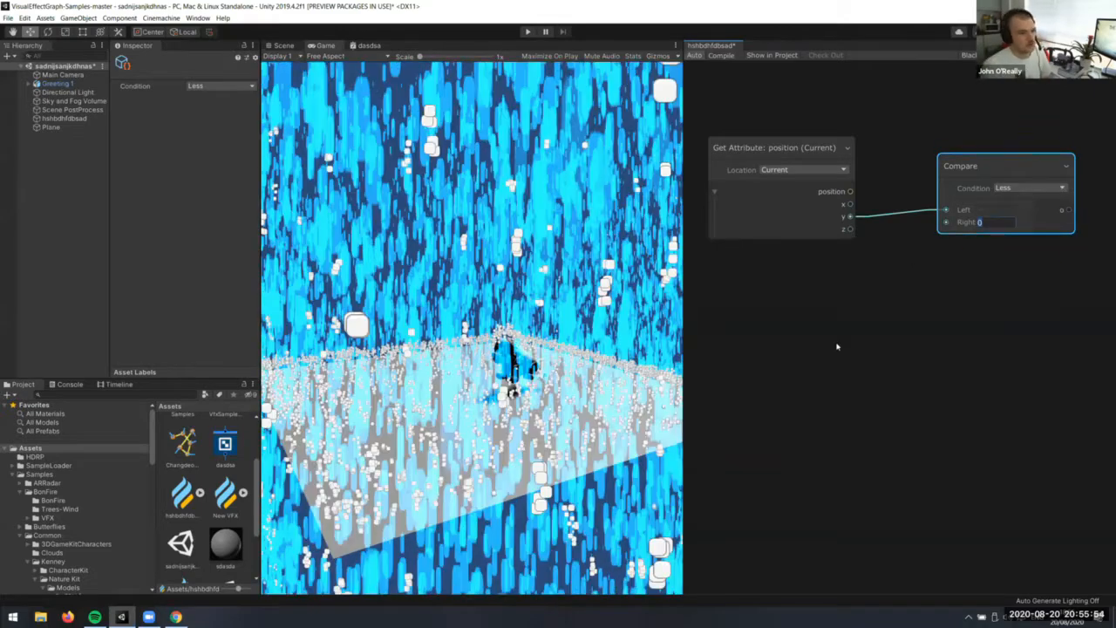
right_click(844, 342)
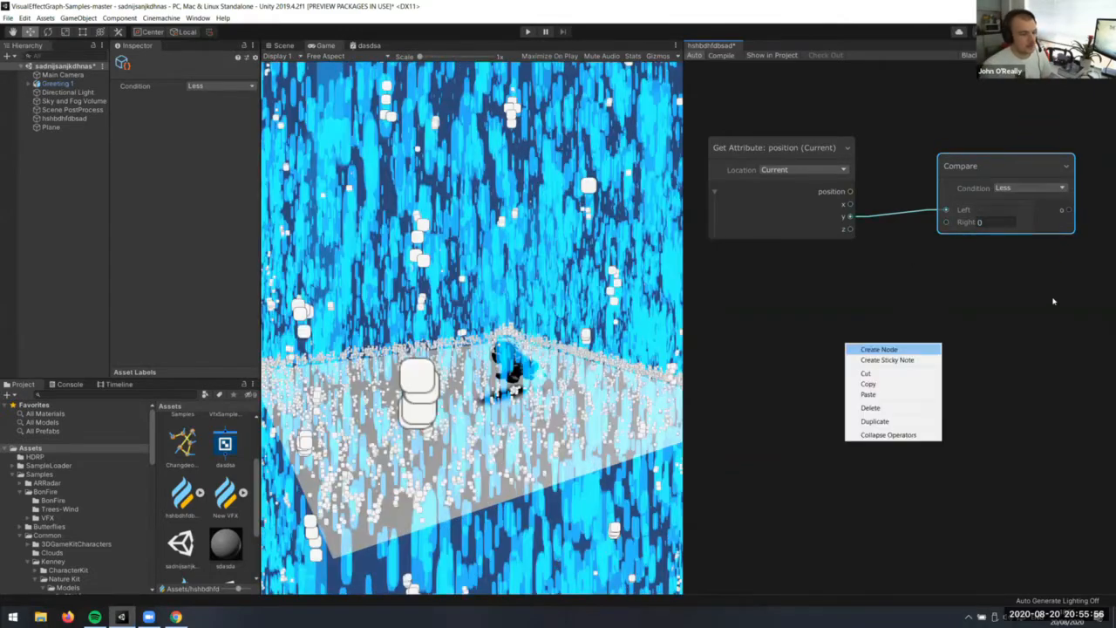
click(859, 347)
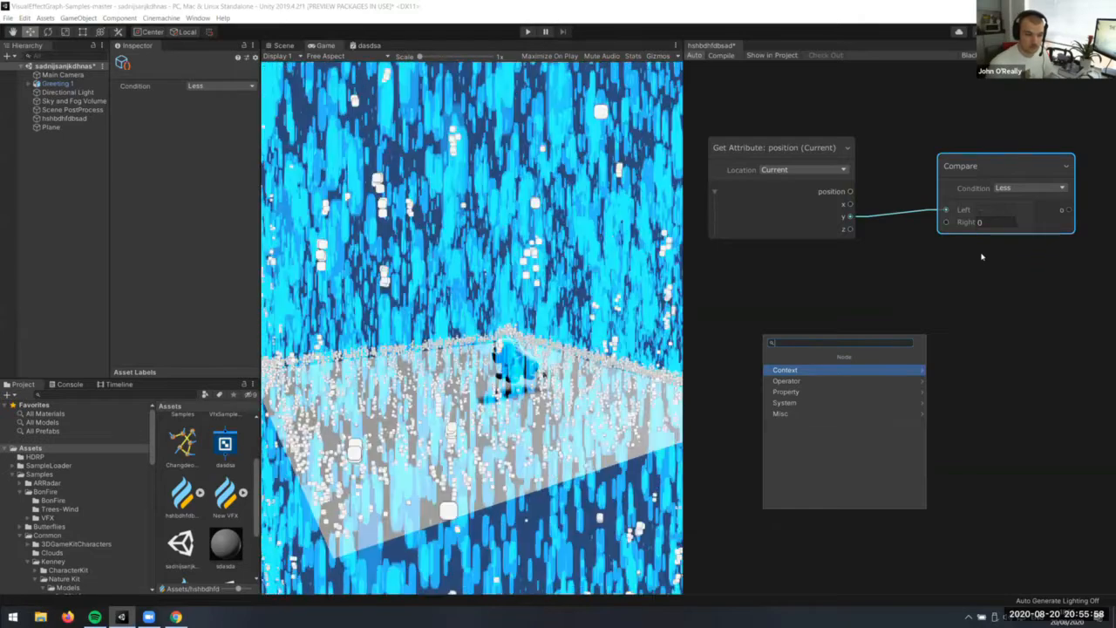
click(949, 331)
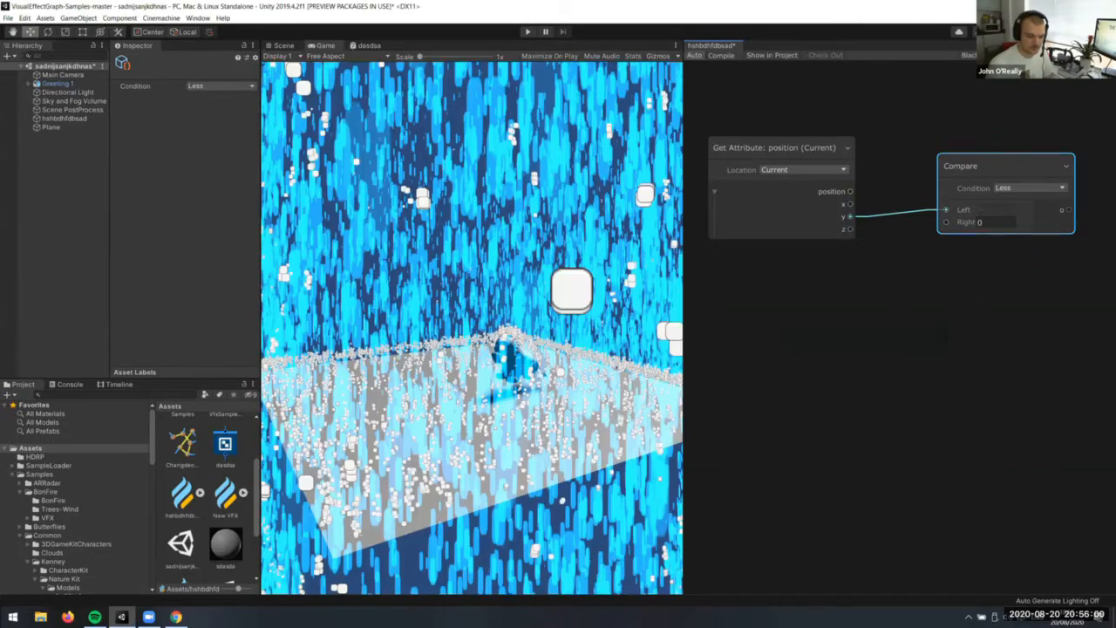
key(space)
text(w)
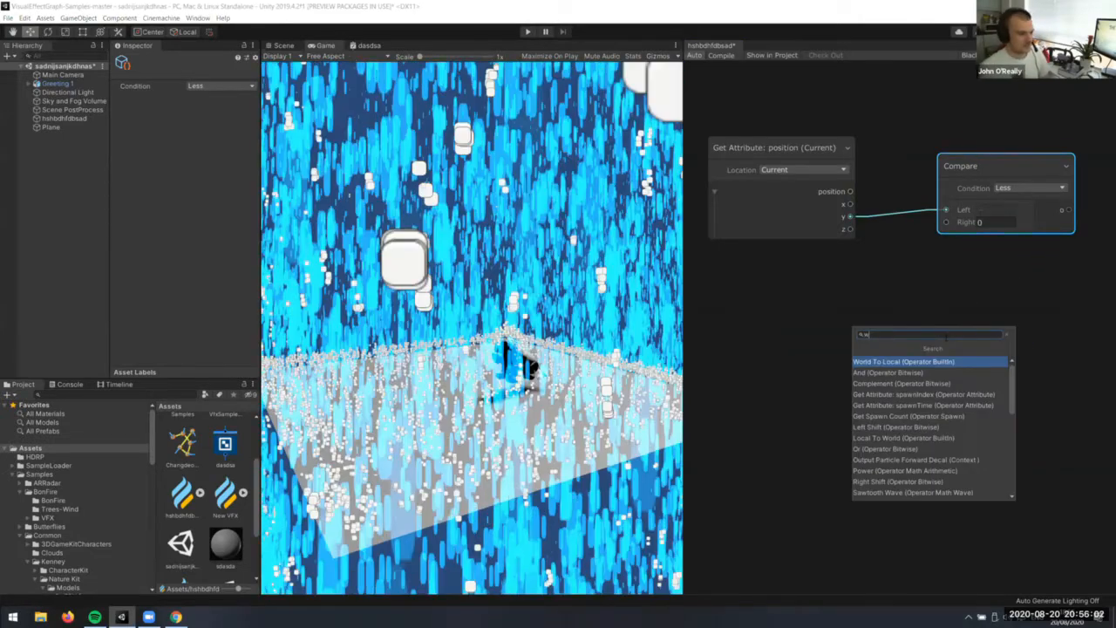
text(orld)
key(BackSpace)
key(BackSpace)
key(BackSpace)
key(BackSpace)
key(BackSpace)
text(p)
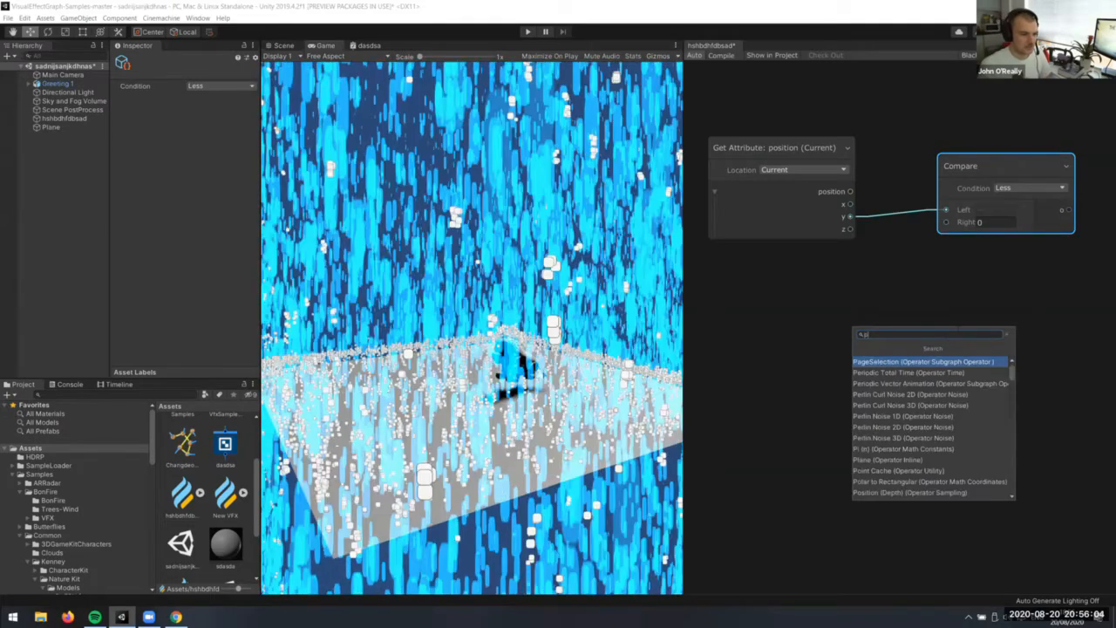
key(BackSpace)
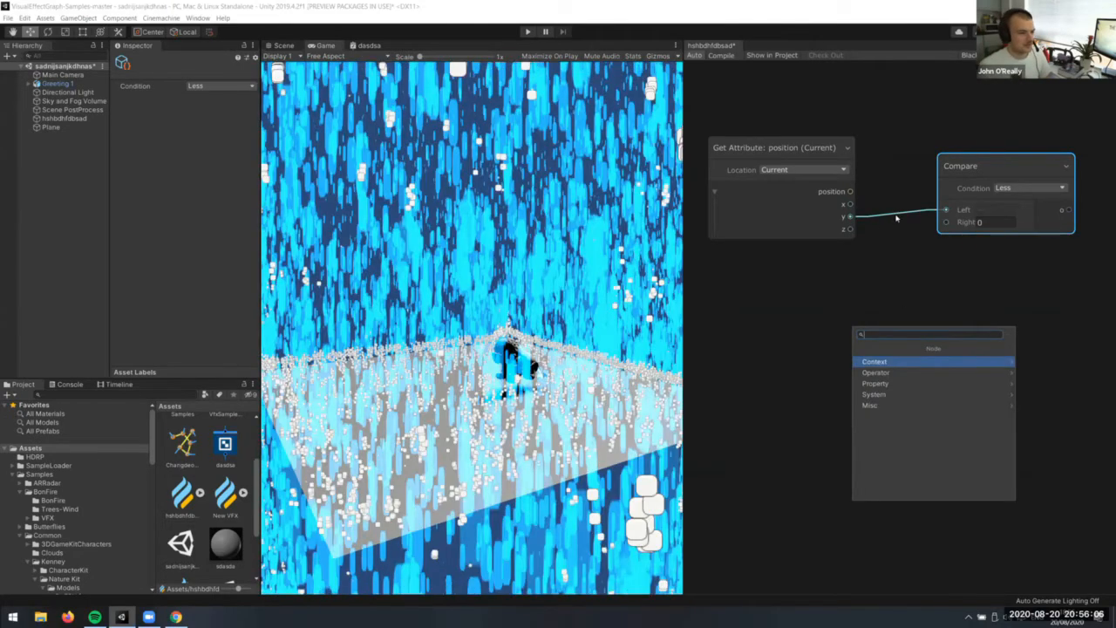
Add a Branch logic node fed by the Compare node's output into its Predicate input
middle_drag(896, 218, 810, 213)
scroll(805, 344, down, 2)
middle_drag(930, 352, 771, 372)
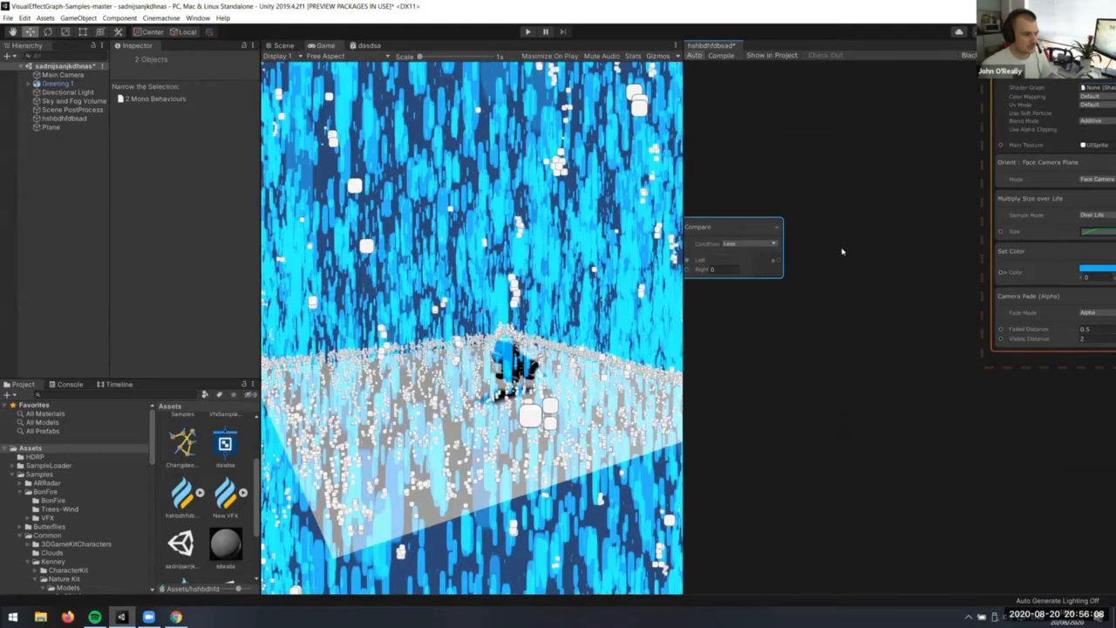
right_click(922, 347)
click(937, 350)
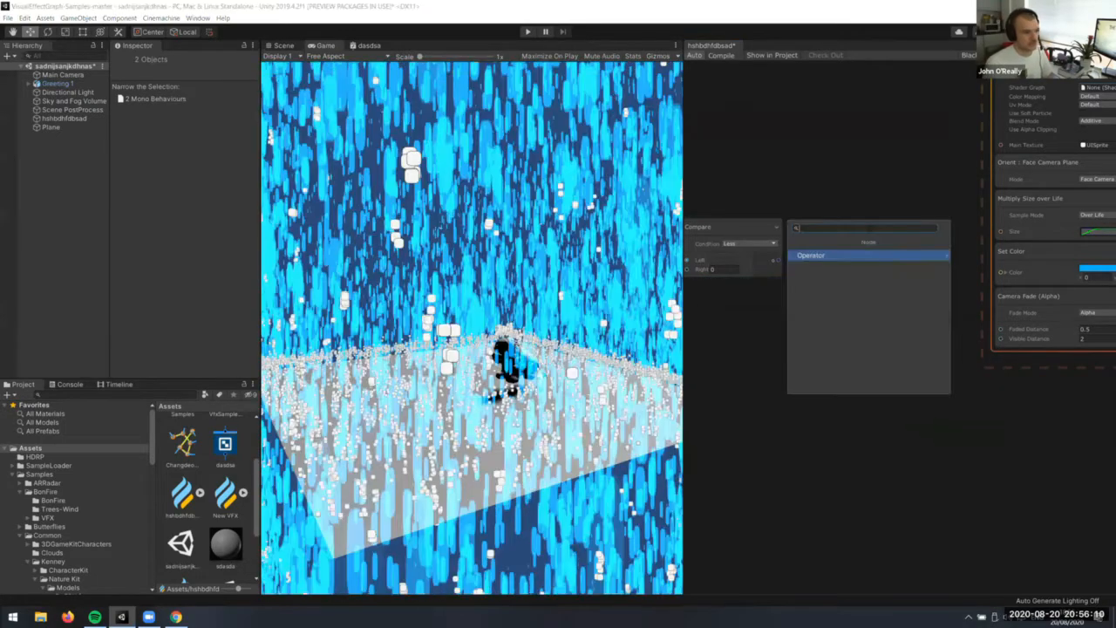
text(b)
key(BackSpace)
key(Return)
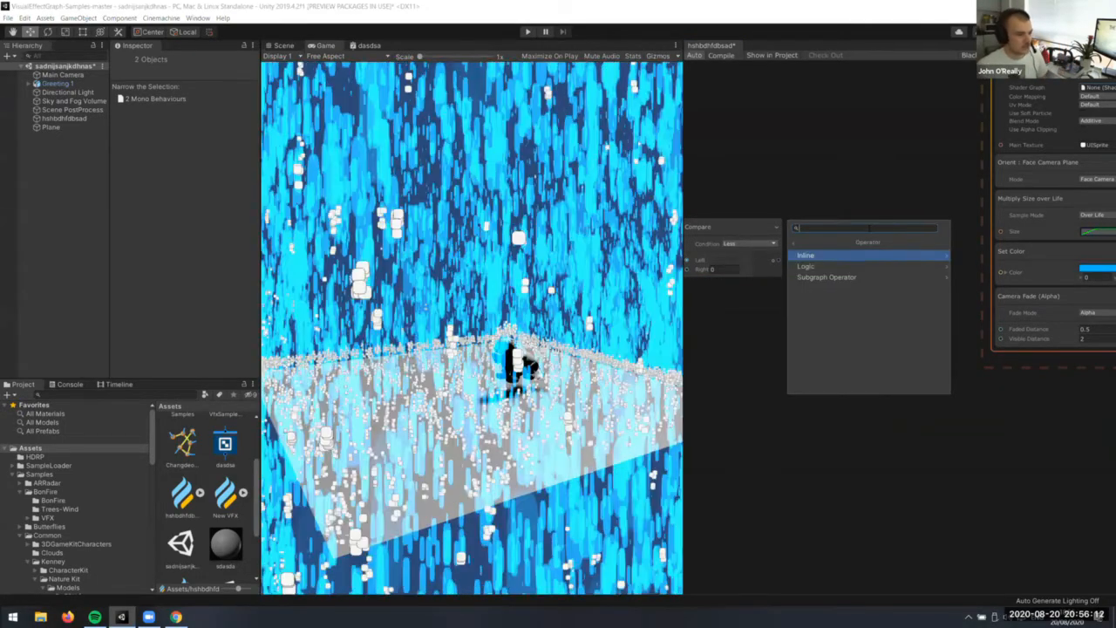
click(855, 266)
click(855, 264)
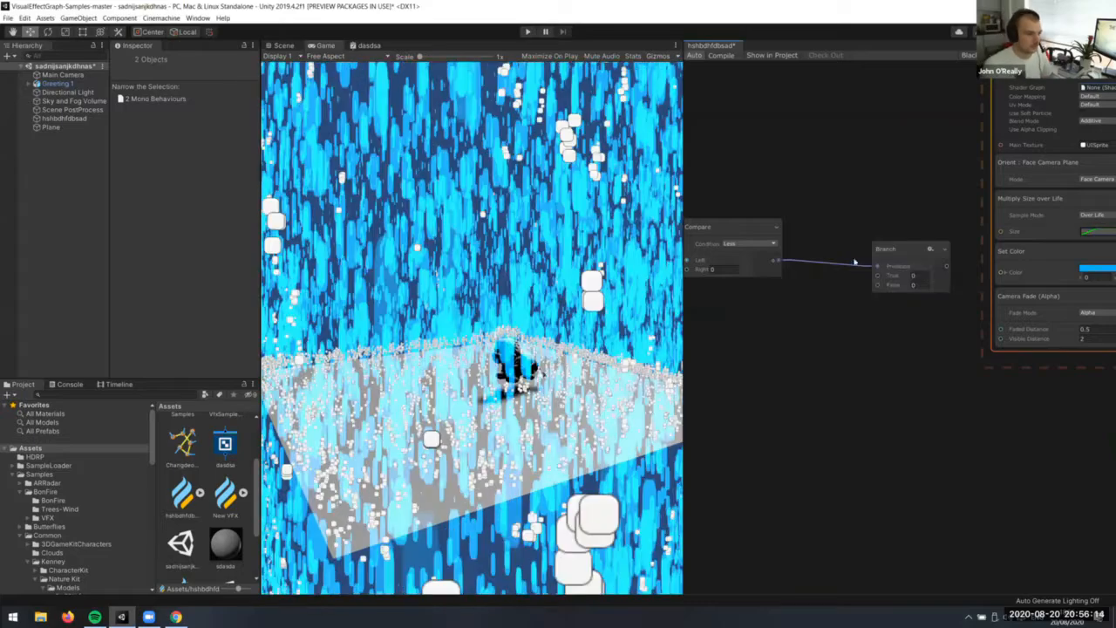
click(900, 253)
scroll(942, 259, up, 3)
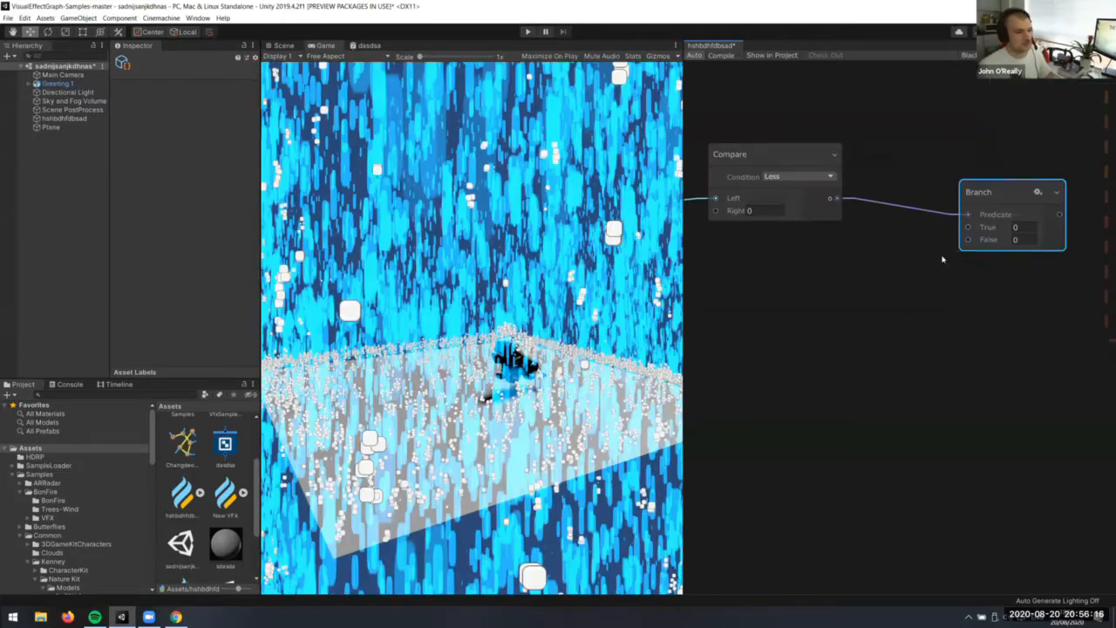
Set the Branch node's True value to 1
scroll(870, 304, down, 1)
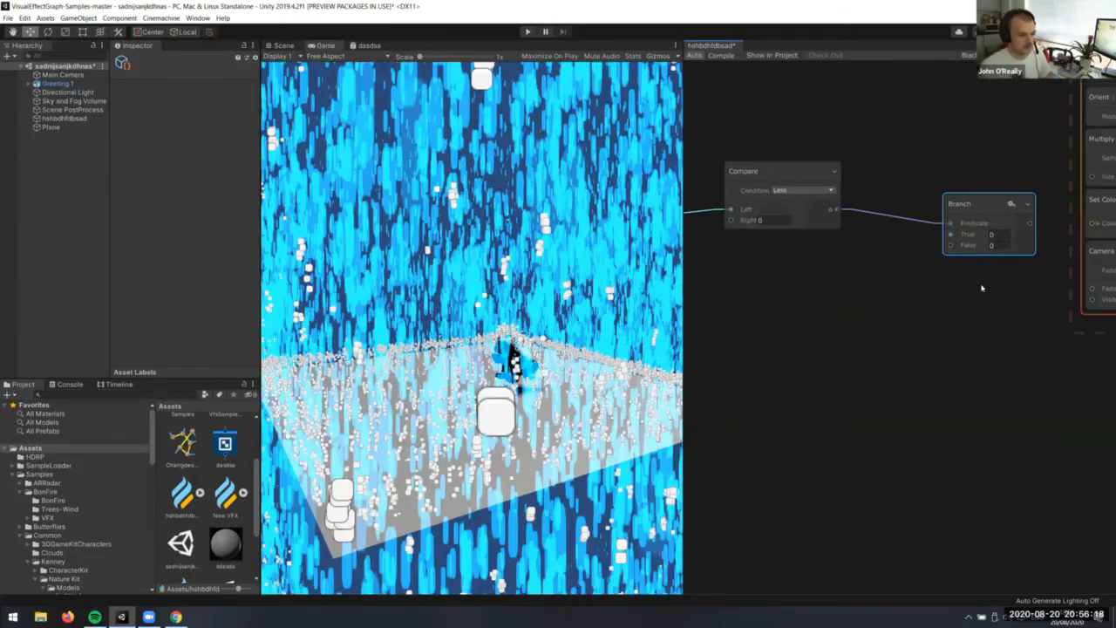
click(997, 235)
text(1)
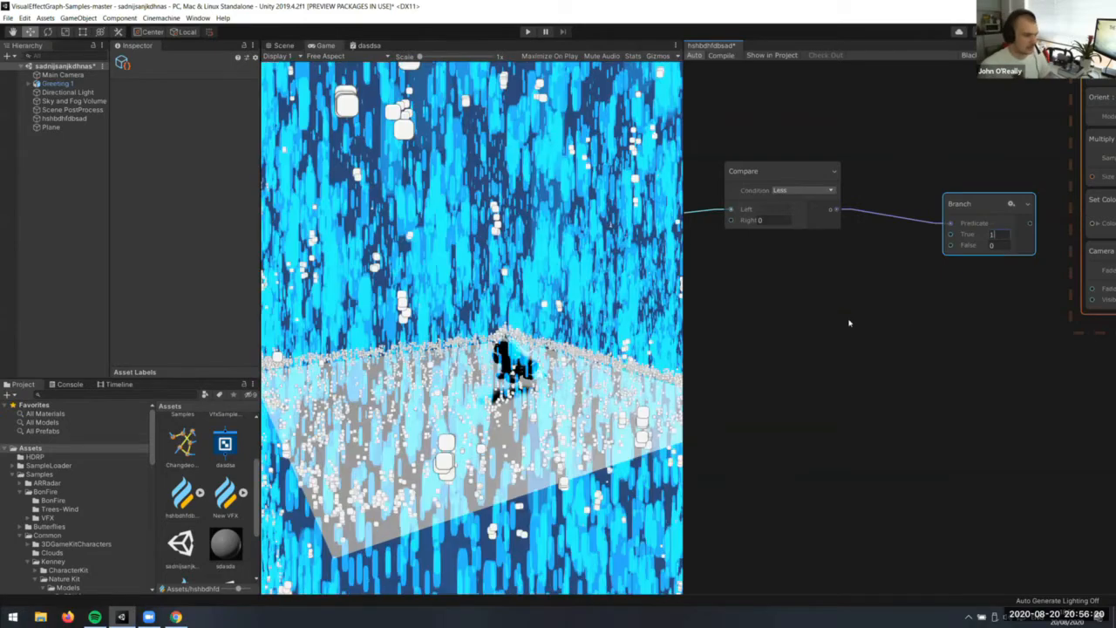
Add a Color node in the empty area below the Compare and Branch nodes
click(853, 349)
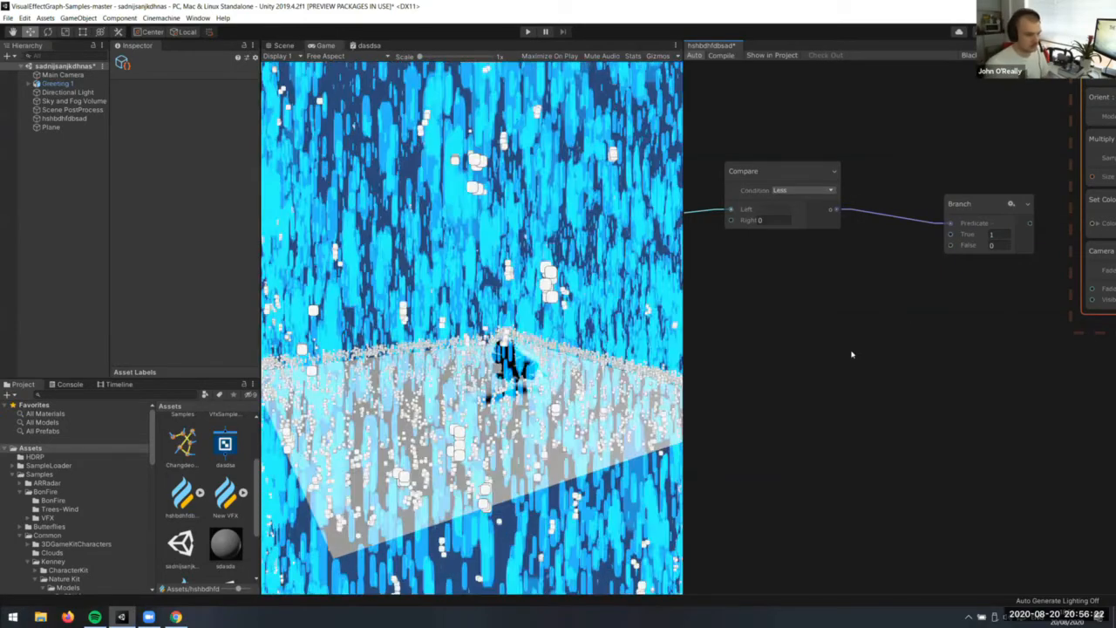
key(space)
text(color)
key(Return)
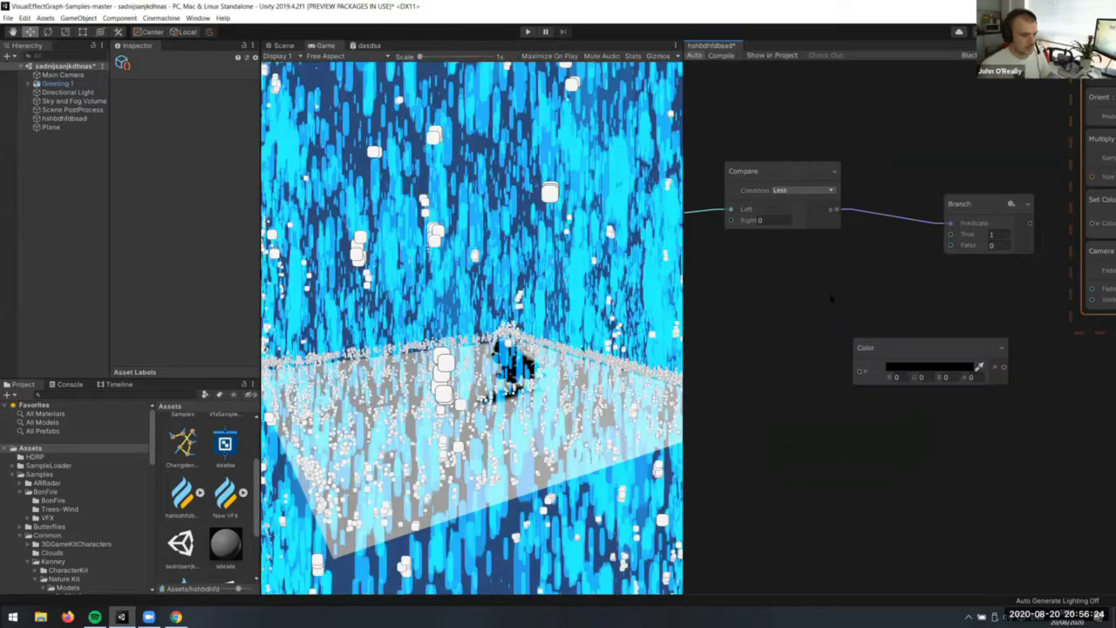
Set the Color node to bright magenta (R 0.99, G 0, B 1), place it under Compare and connect it to the Branch node's True input
click(942, 367)
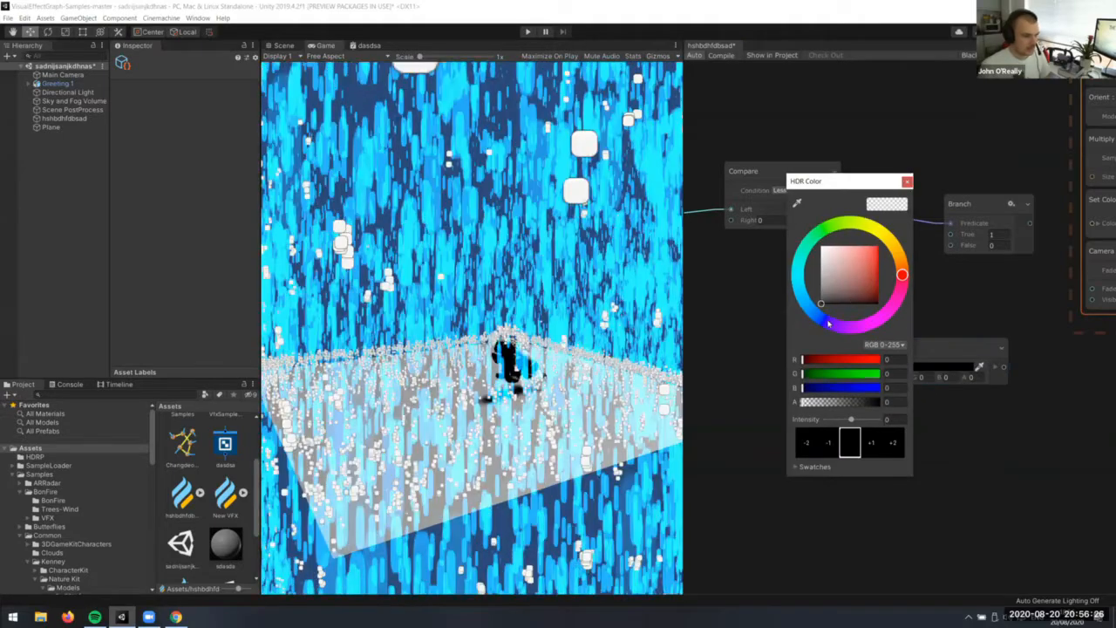
click(816, 235)
click(876, 321)
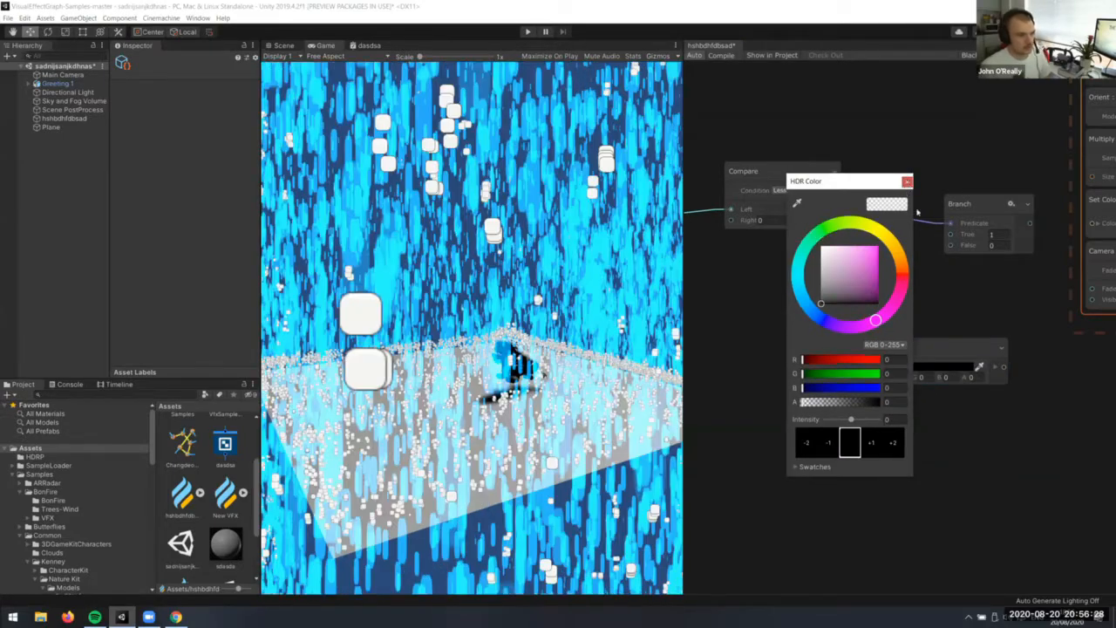
drag(859, 292, 876, 248)
click(959, 401)
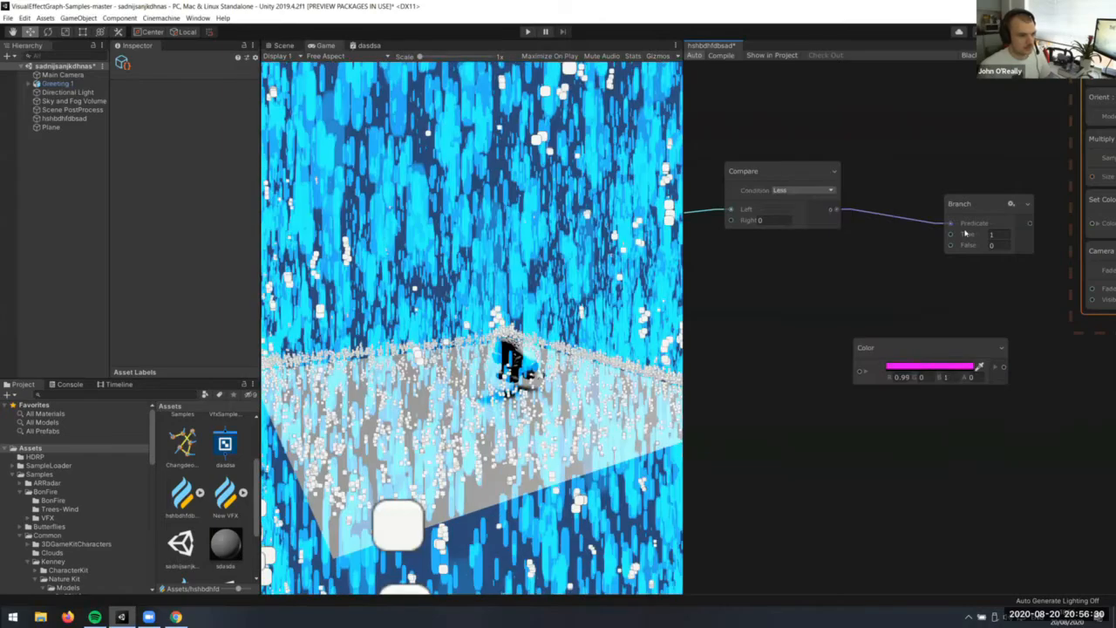
drag(960, 346, 821, 254)
drag(886, 270, 951, 233)
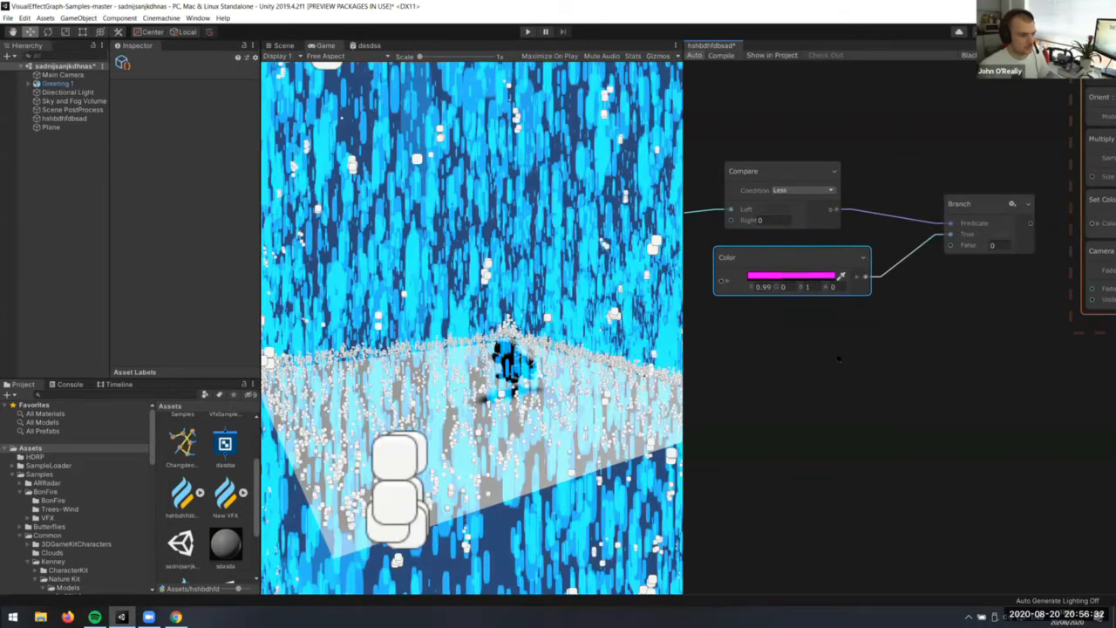
Duplicate the magenta Color node and set the copy to light cyan (R 0.27, G 1, B 1)
key(ctrl+d)
drag(872, 330, 824, 360)
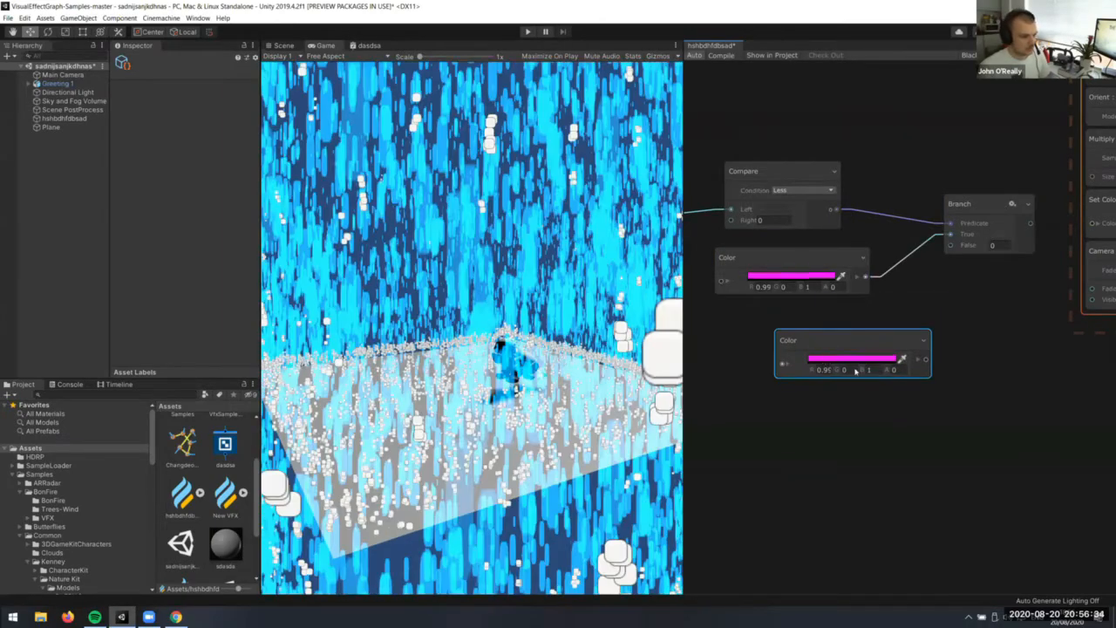
click(855, 358)
drag(870, 324, 798, 274)
click(864, 247)
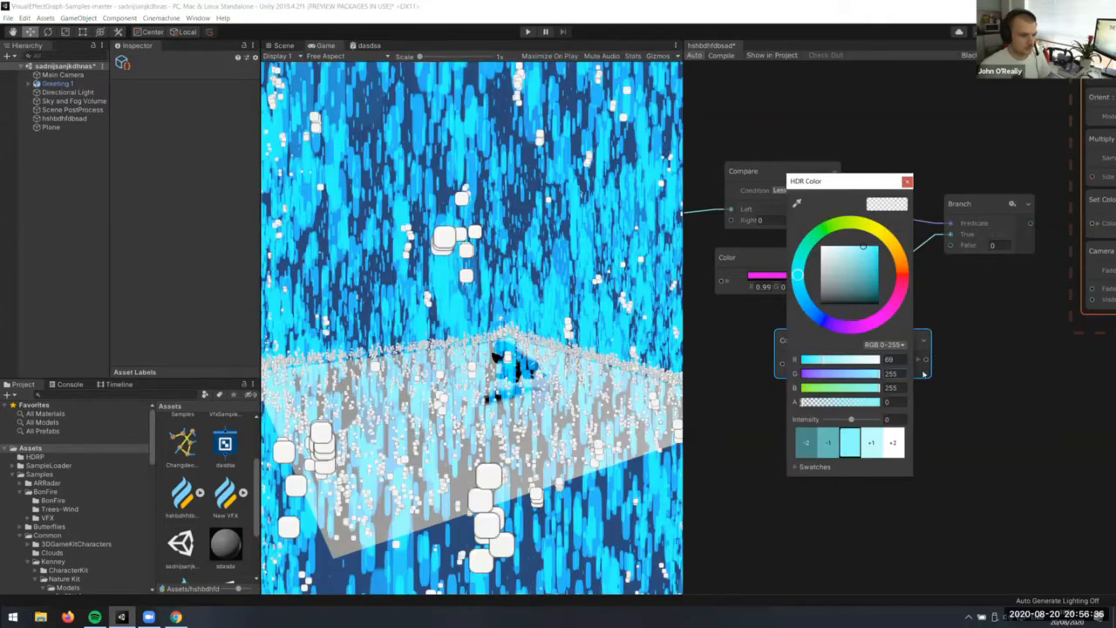
click(957, 252)
Connect the cyan Color node to the Branch node's False input and the Branch output to the Set Color block's Color input
drag(926, 360, 951, 246)
middle_drag(1097, 224, 817, 252)
drag(817, 253, 749, 251)
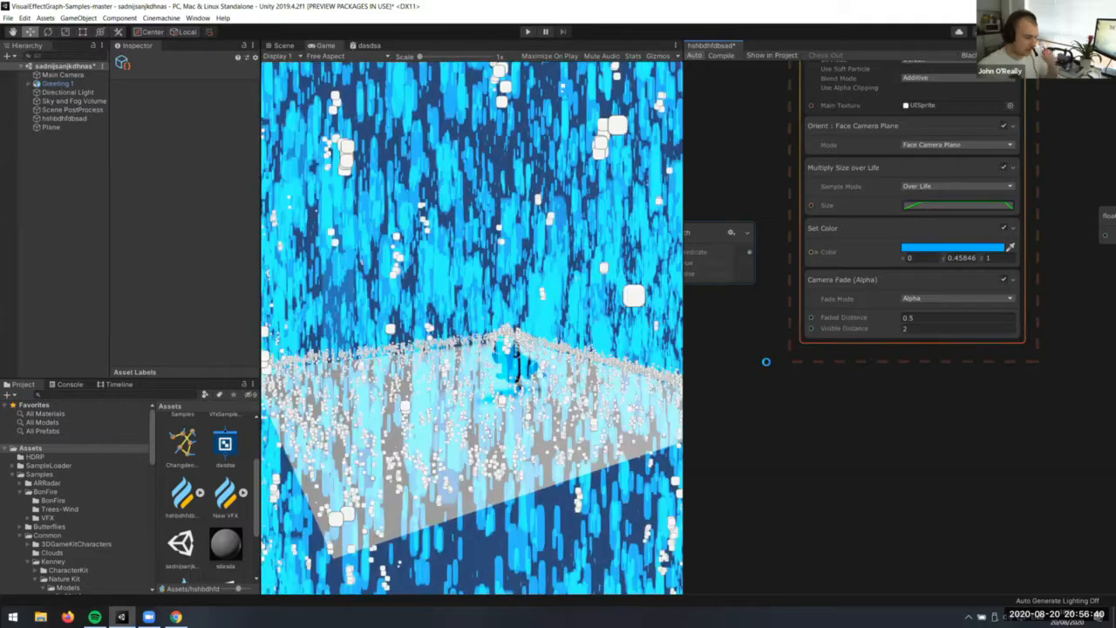
Tidy the graph layout by repositioning the cyan Color, Get Attribute: position and Compare nodes
middle_drag(914, 355, 1111, 334)
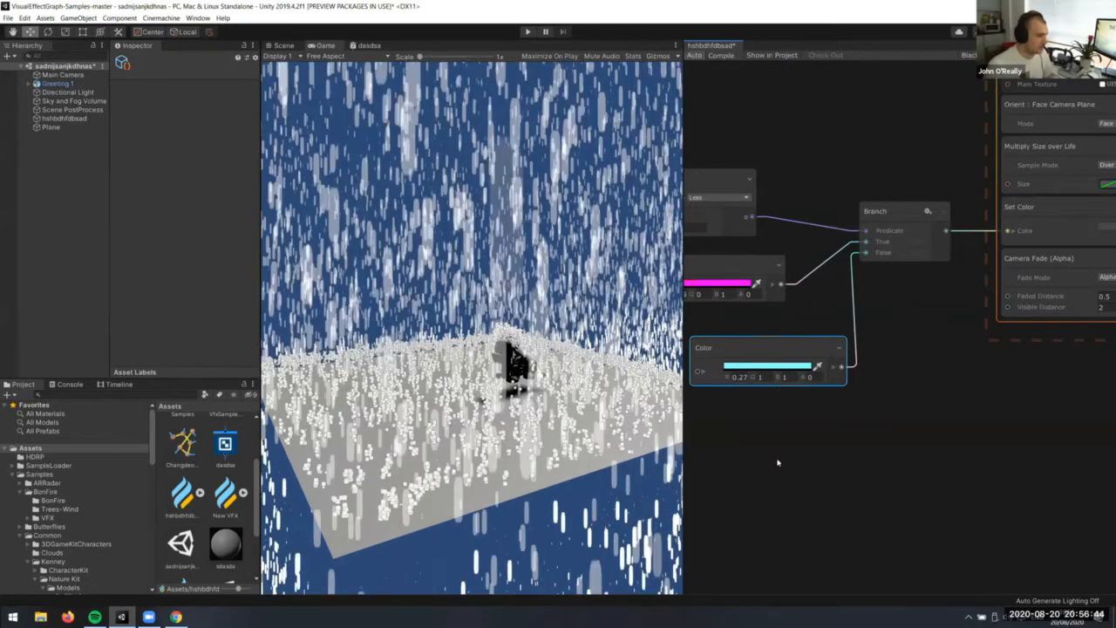
middle_drag(1057, 371, 971, 376)
scroll(950, 391, down, 1)
middle_drag(691, 381, 861, 419)
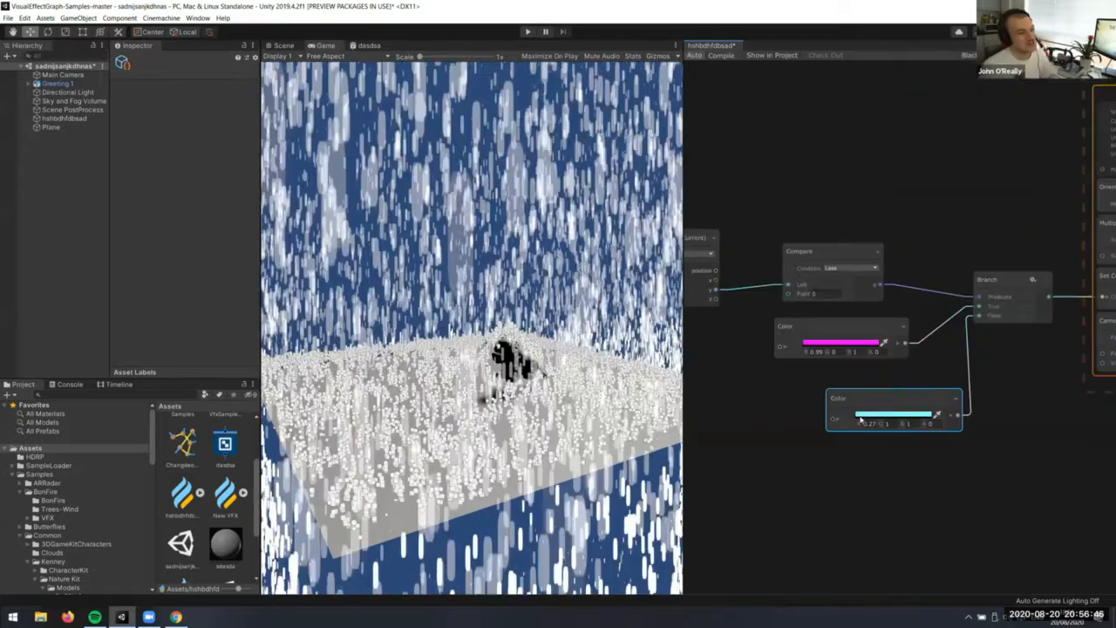
drag(860, 420, 802, 419)
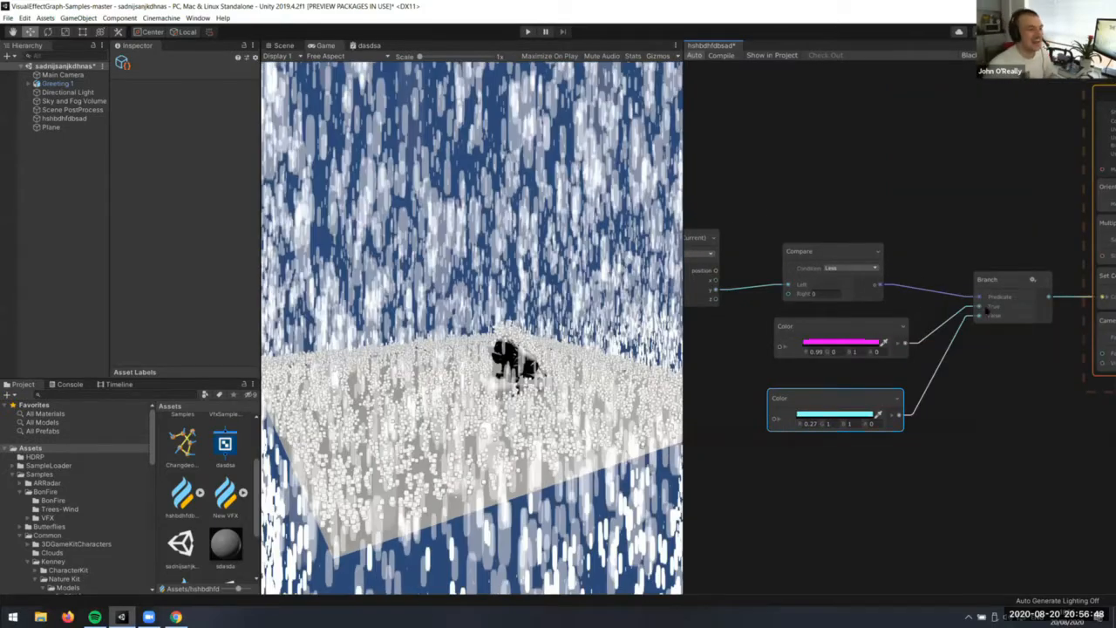
middle_drag(987, 311, 943, 308)
middle_drag(784, 324, 885, 353)
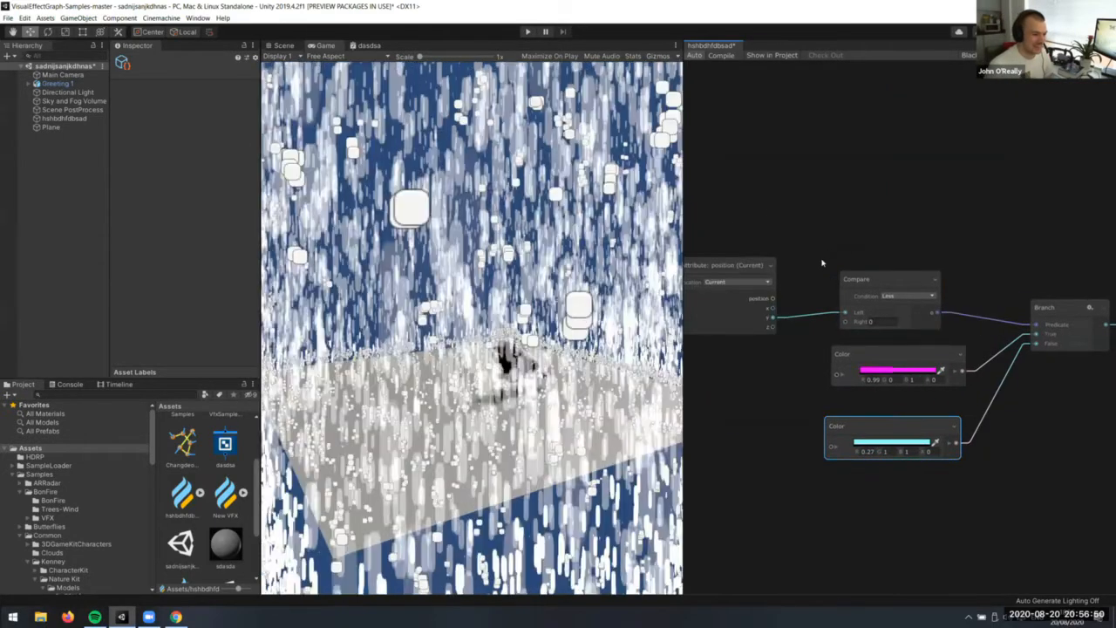
middle_drag(822, 262, 916, 242)
drag(812, 244, 800, 225)
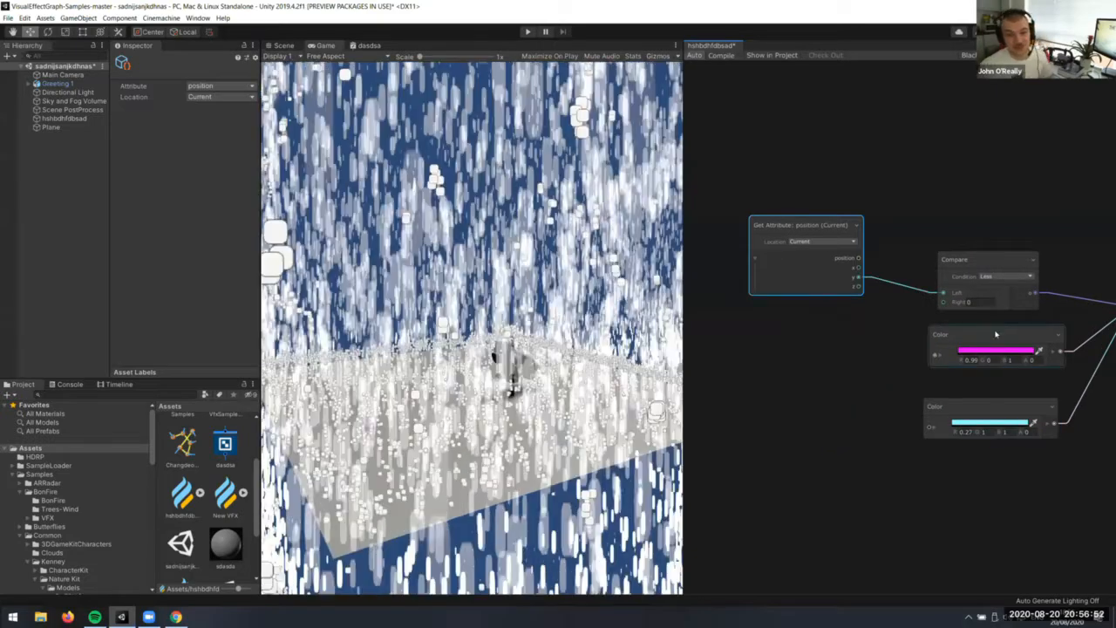
drag(993, 263, 980, 230)
middle_drag(909, 293, 888, 305)
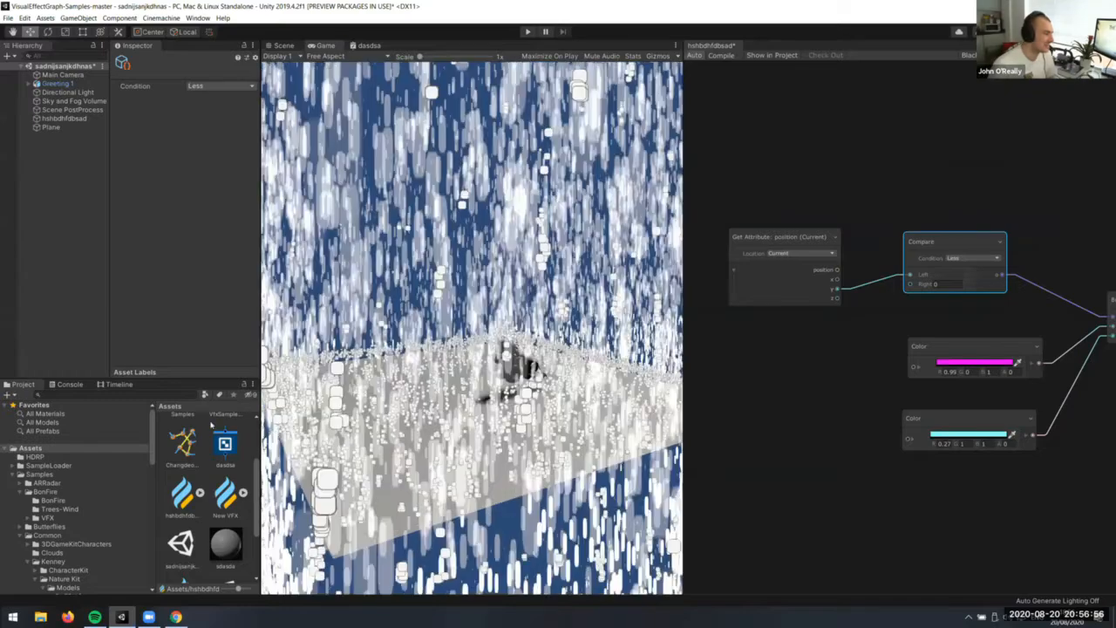
Inspect the hshbdhfdbsad visual effect asset and the similar effect asset beside TestScene among the project assets
middle_drag(900, 308, 754, 129)
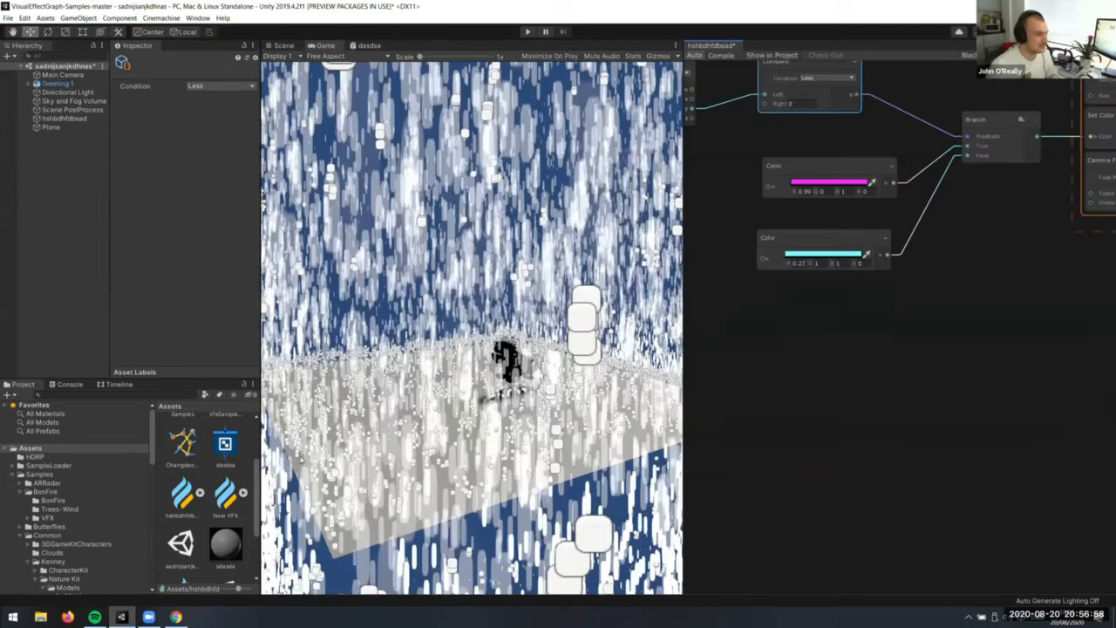
scroll(775, 277, down, 2)
scroll(891, 304, down, 2)
scroll(229, 466, up, 1)
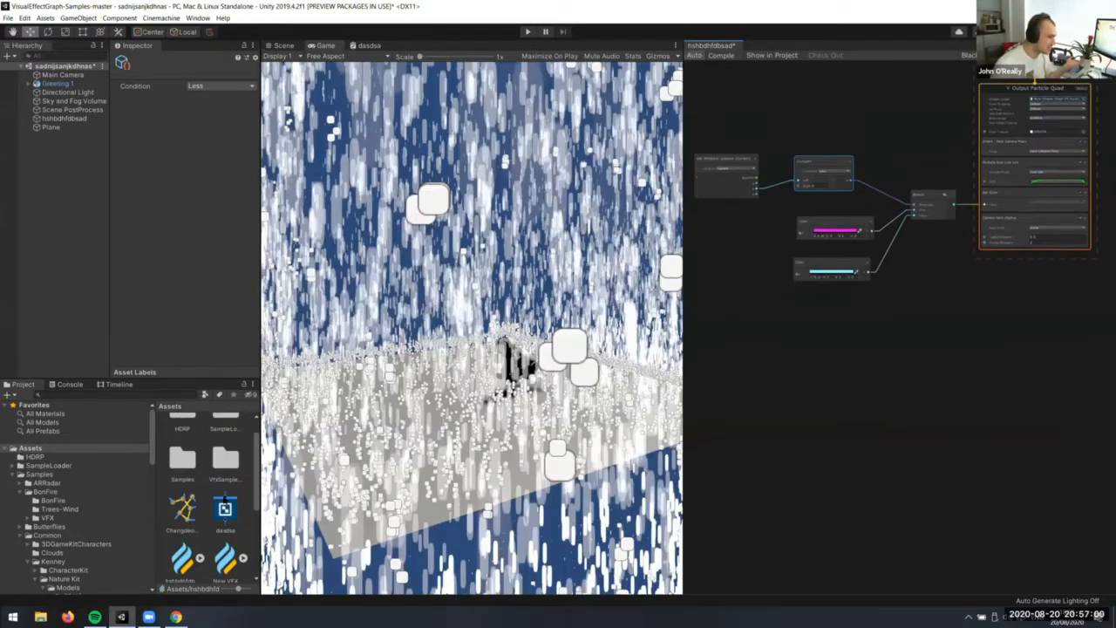
scroll(192, 449, down, 3)
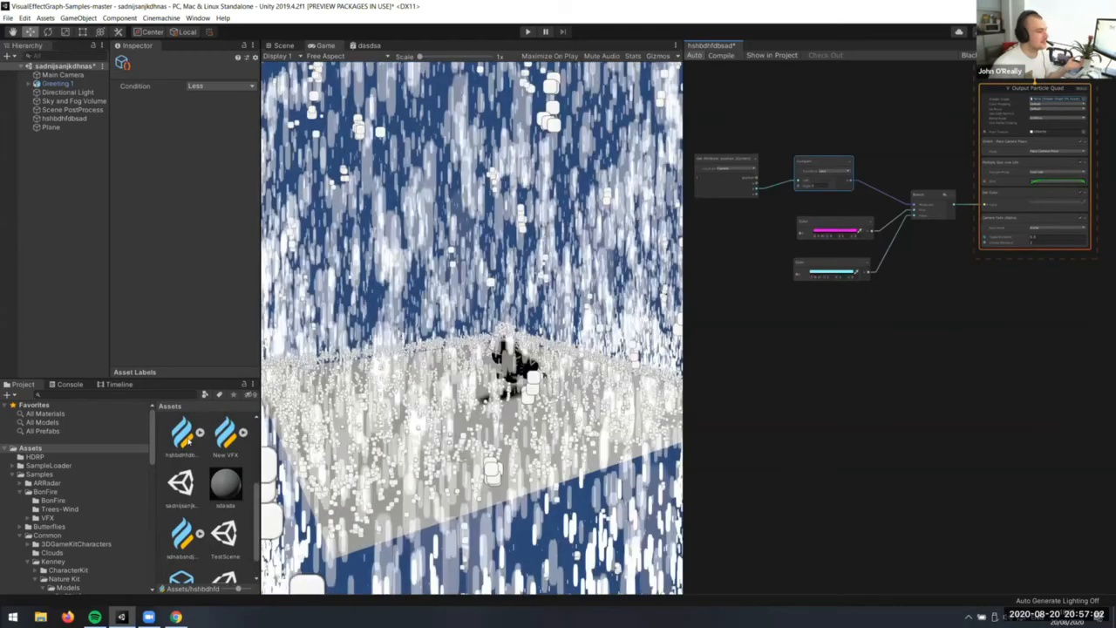
click(187, 442)
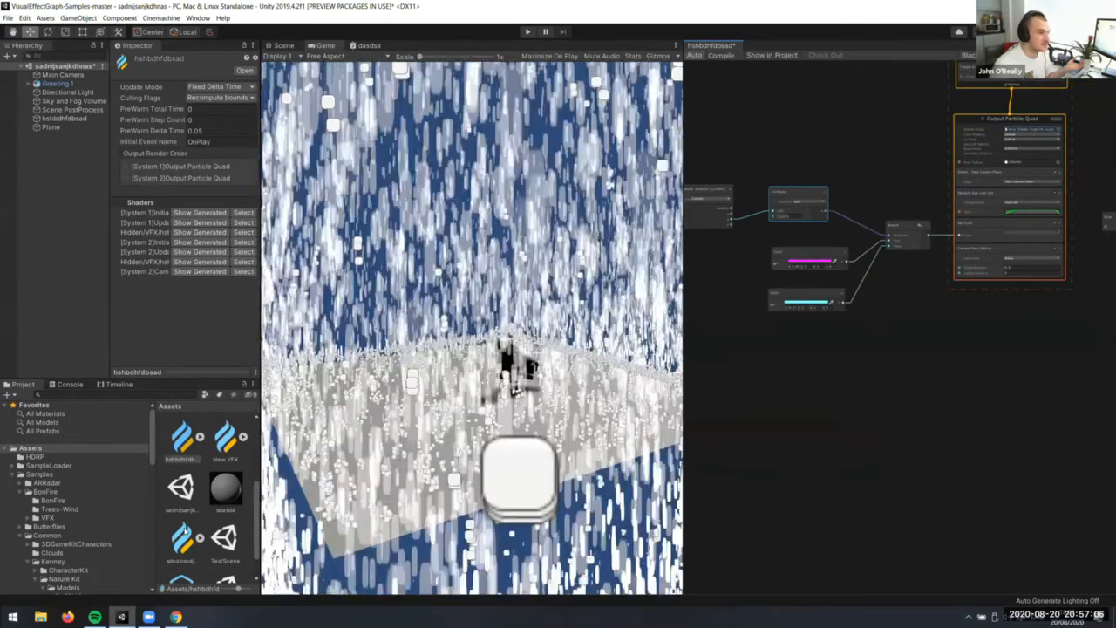
key(ctrl+z)
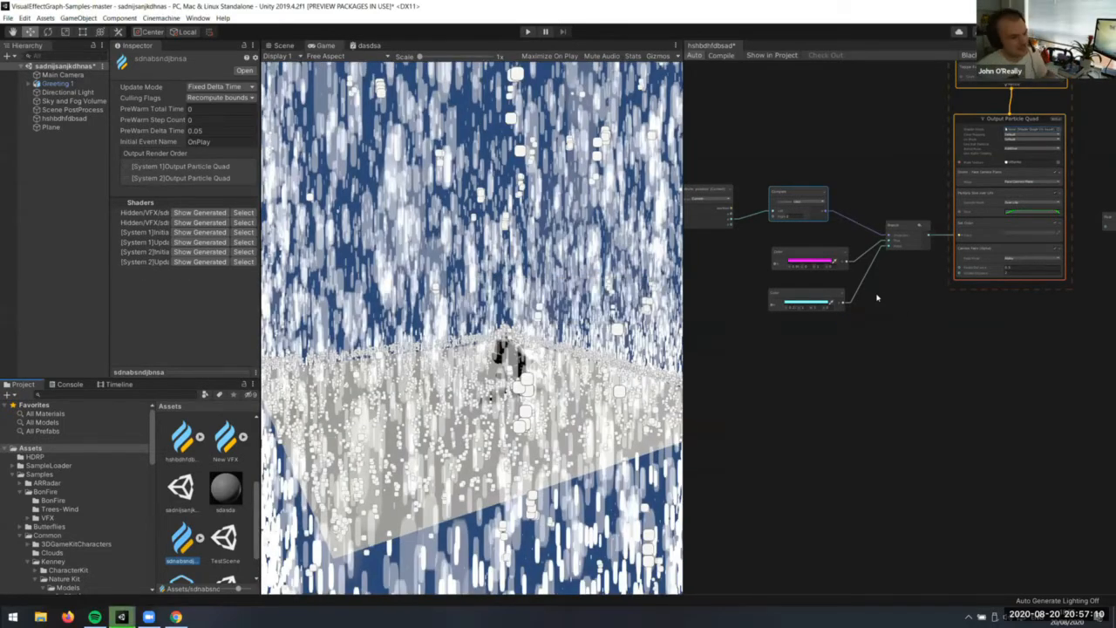
In the sdnabsndjbnsa graph's Nice stuff group, reposition the Branch node and delete the Age Over Lifetime and Sample Curve nodes
middle_drag(847, 409, 969, 376)
scroll(969, 377, up, 2)
scroll(1010, 365, up, 4)
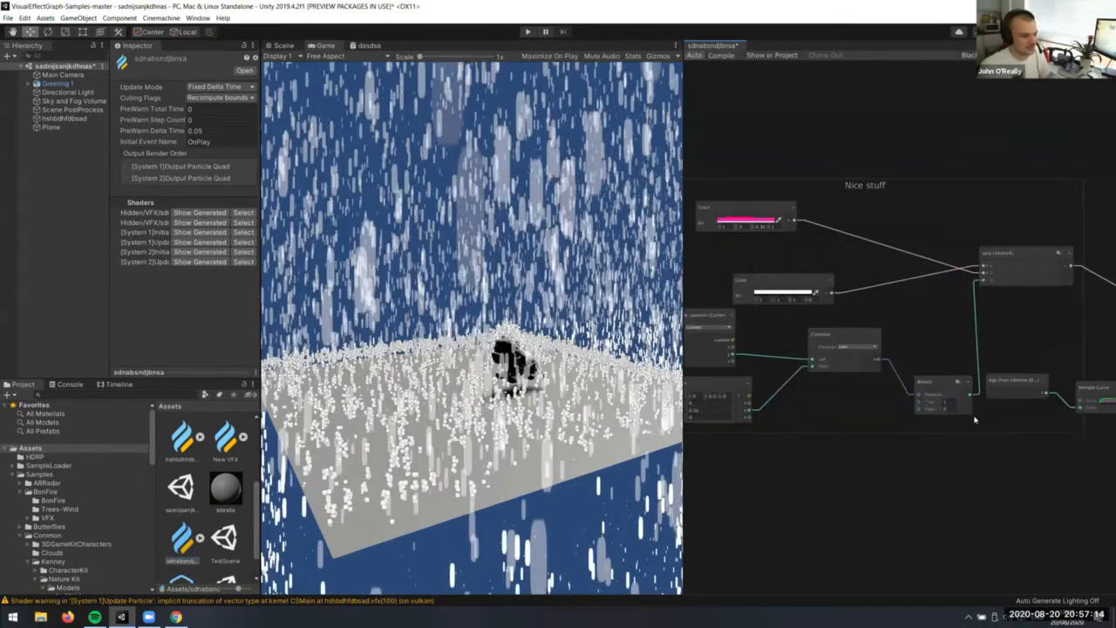
drag(974, 384, 961, 355)
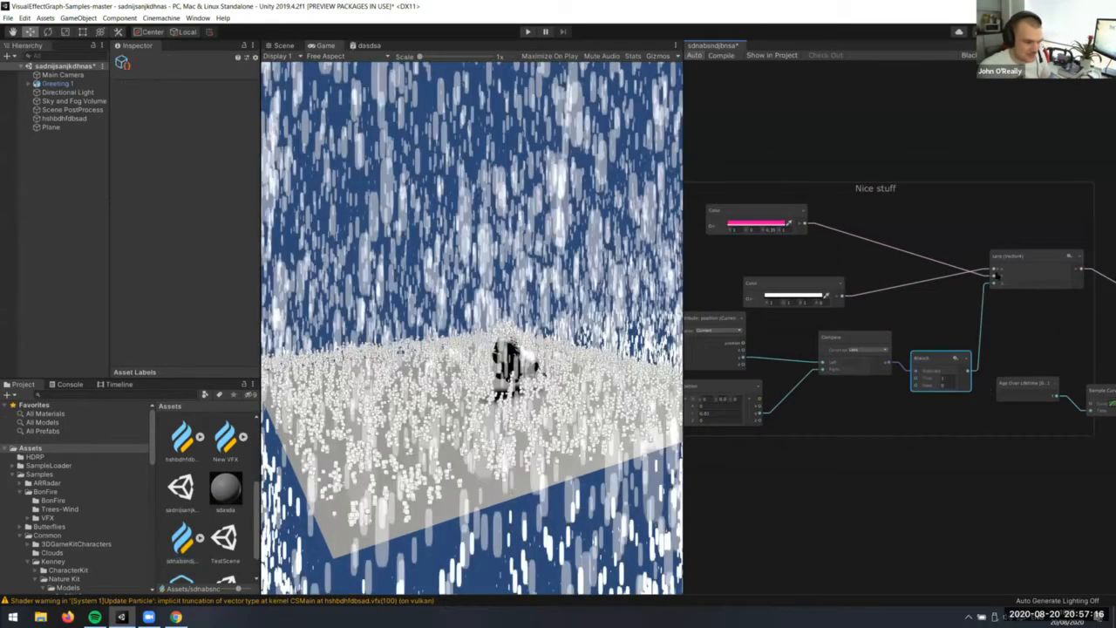
scroll(1017, 297, down, 2)
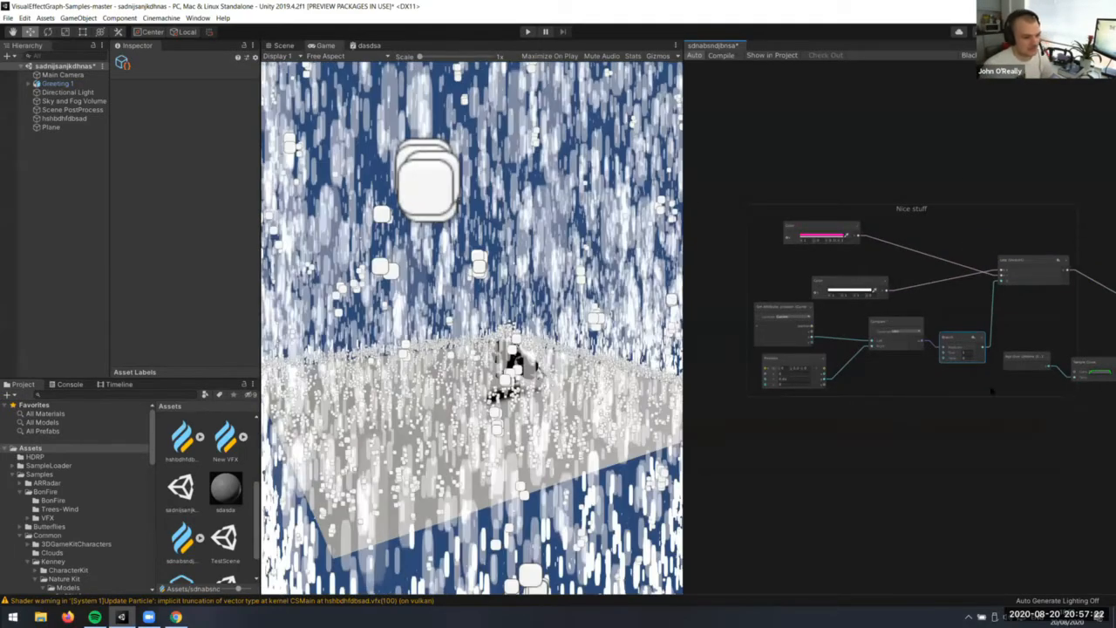
scroll(991, 391, down, 3)
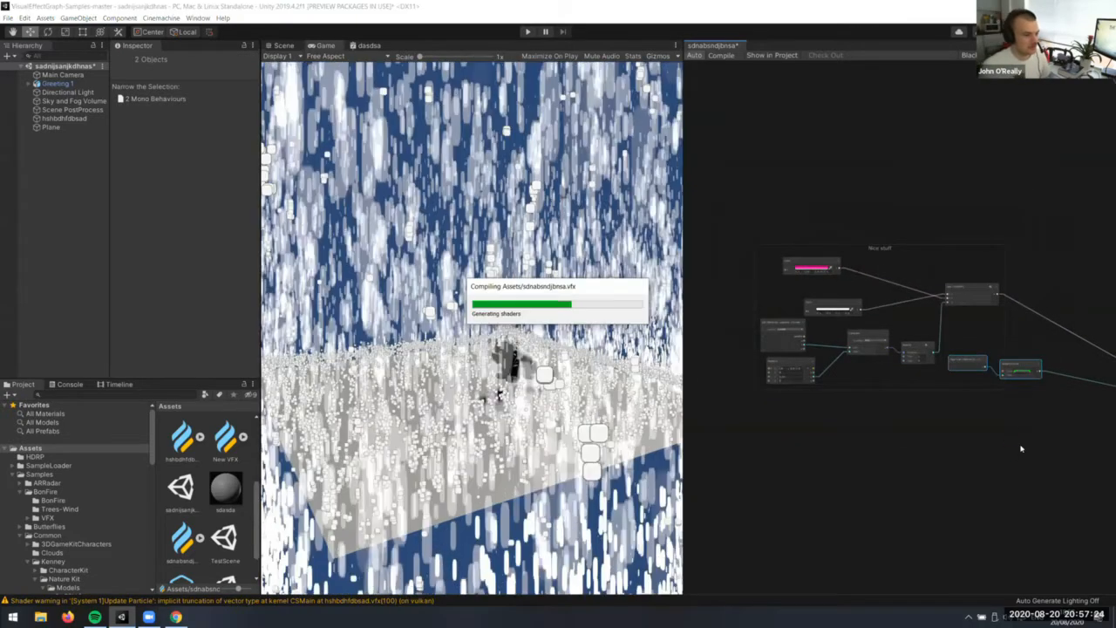
key(Delete)
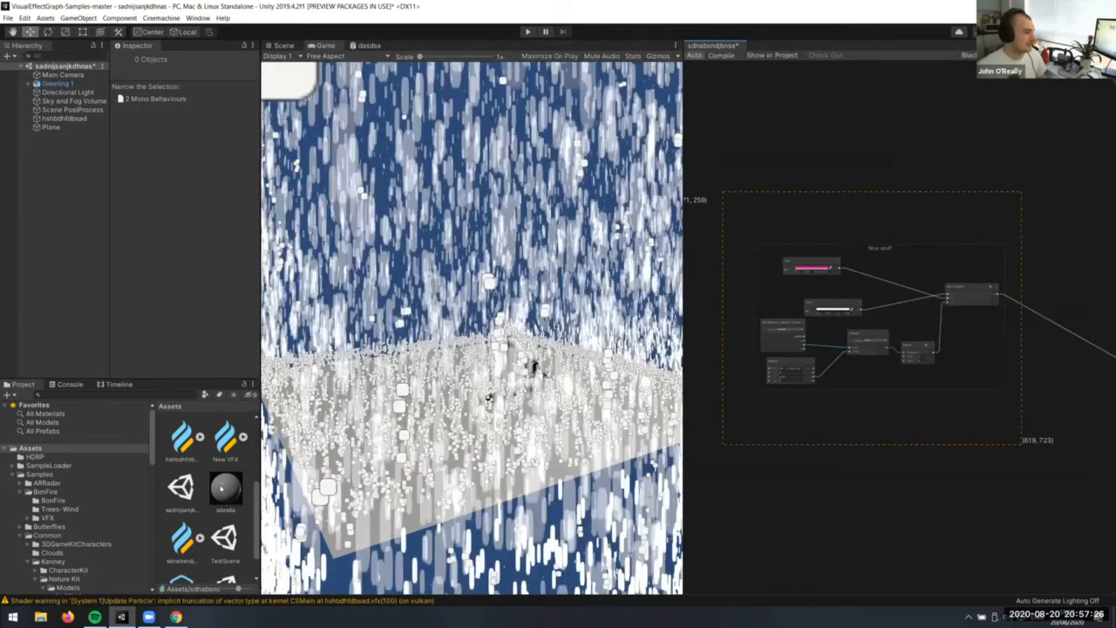
Copy the whole Nice stuff node group from the sdnabsndjbnsa graph and paste it into the hshbdhfdbsad graph
drag(221, 489, 215, 516)
scroll(224, 493, down, 1)
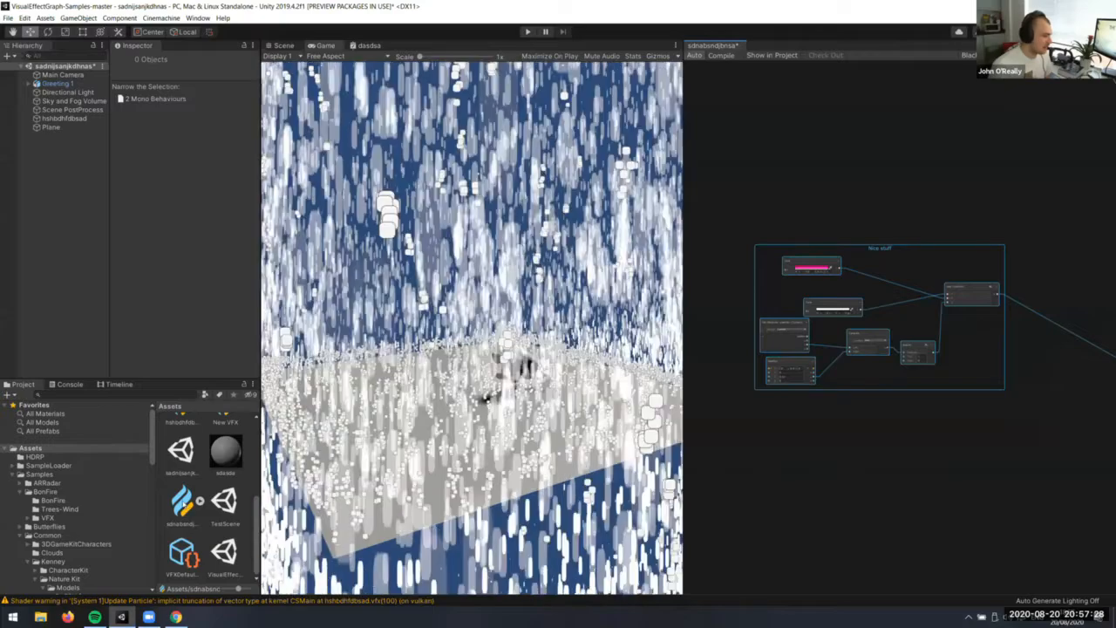
scroll(201, 448, up, 1)
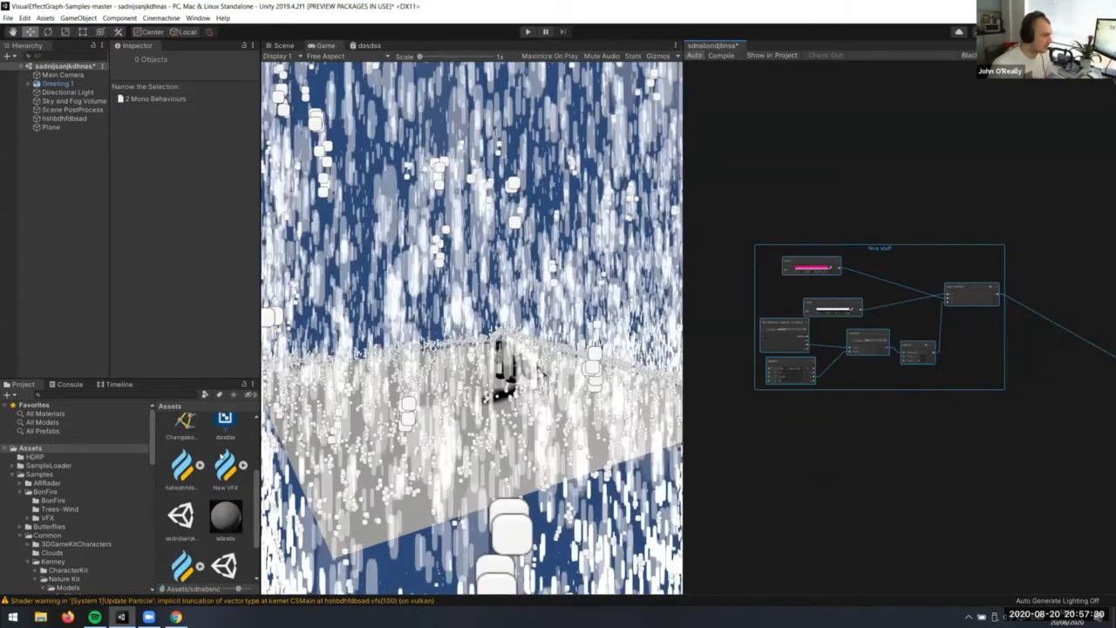
scroll(192, 460, up, 2)
scroll(173, 442, down, 3)
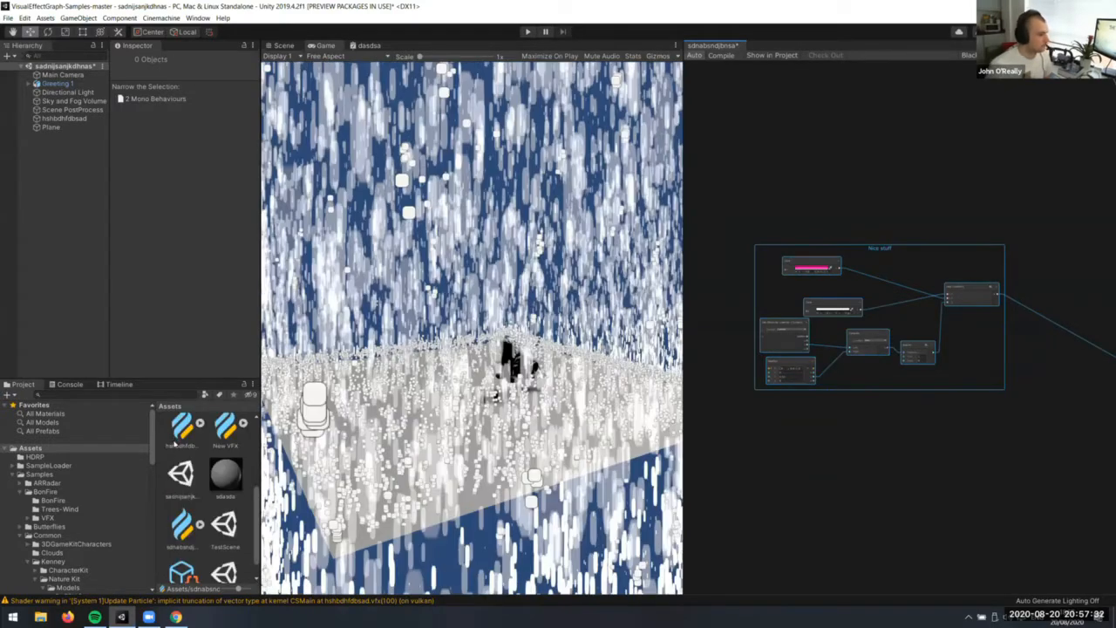
click(178, 443)
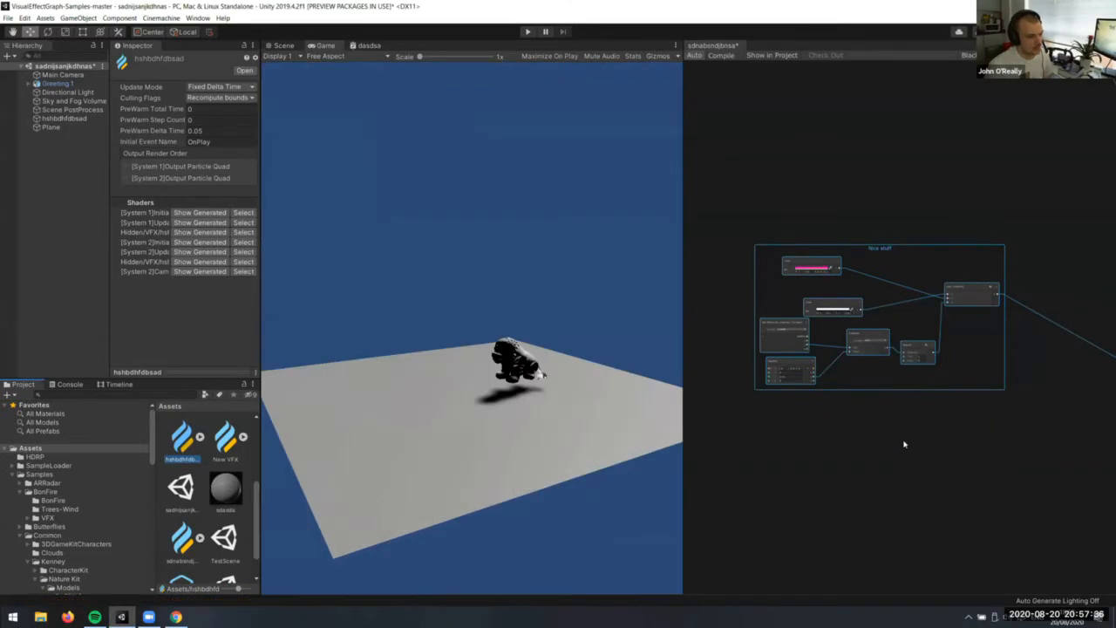
middle_drag(776, 540, 844, 389)
key(ctrl+v)
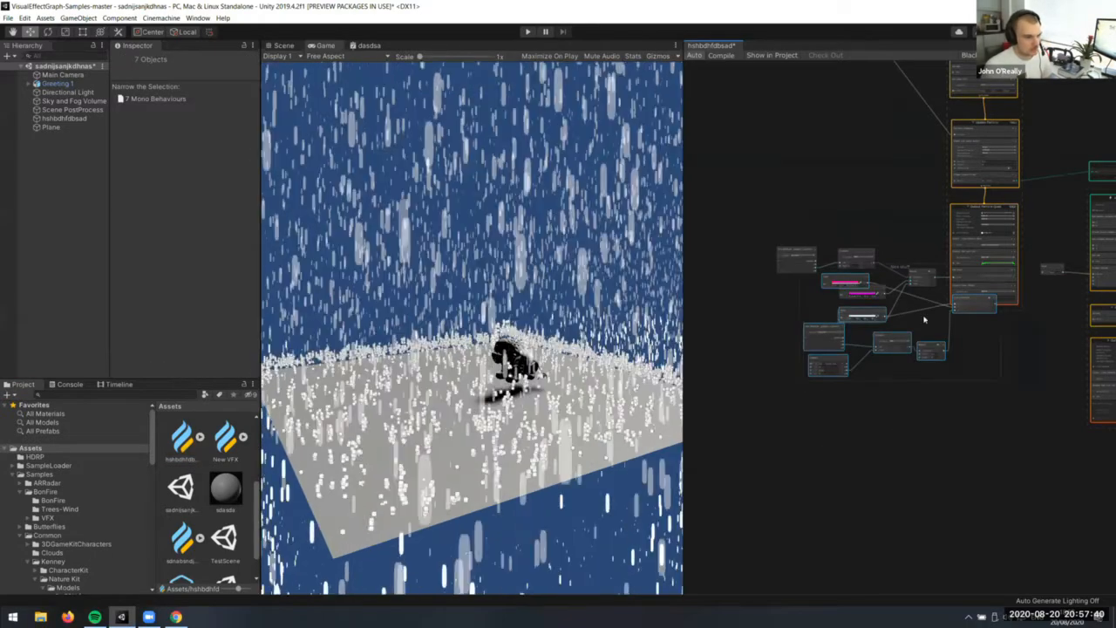
Delete the old Branch node feeding Set Color, along with the old Compare and Color nodes and the overlapping pasted group
scroll(811, 270, up, 5)
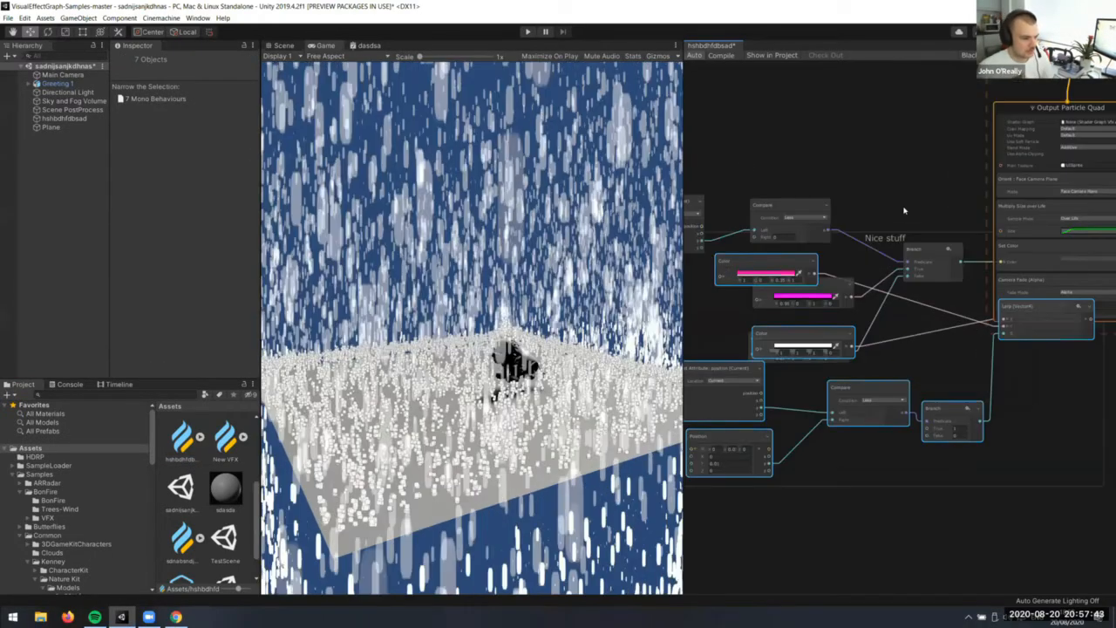
click(790, 213)
click(925, 250)
key(Delete)
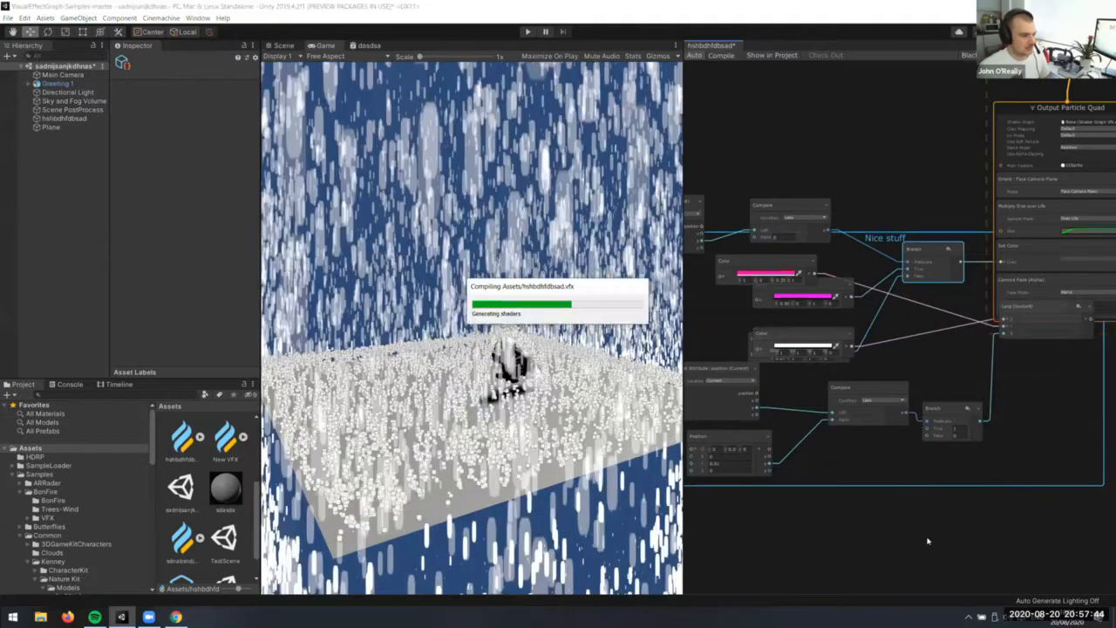
drag(847, 297, 955, 505)
drag(784, 184, 690, 192)
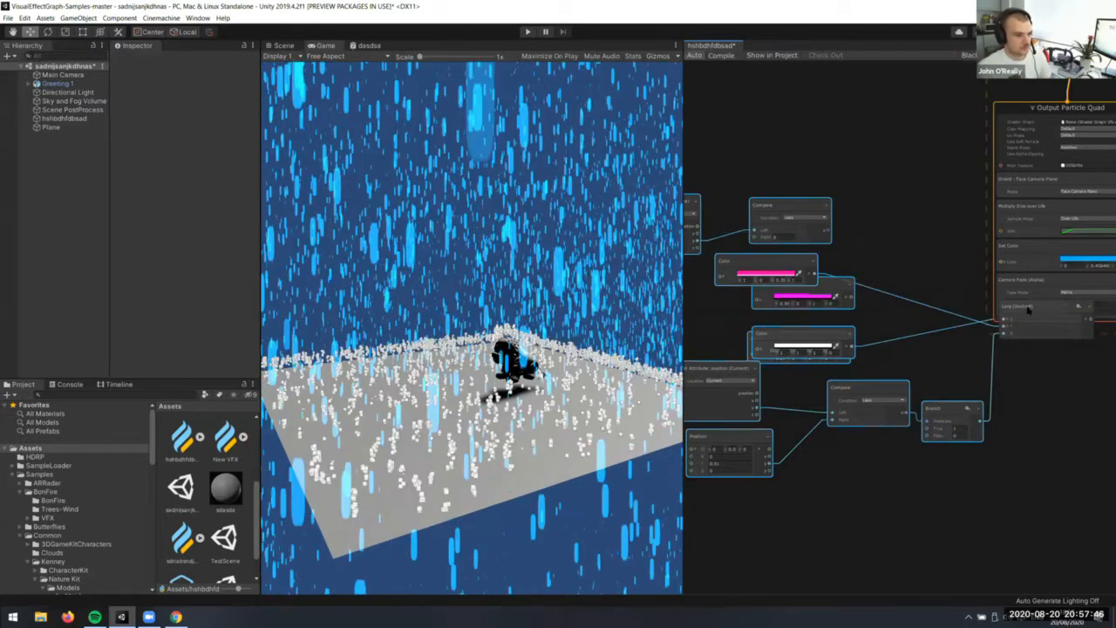
key(Delete)
middle_drag(916, 248, 949, 210)
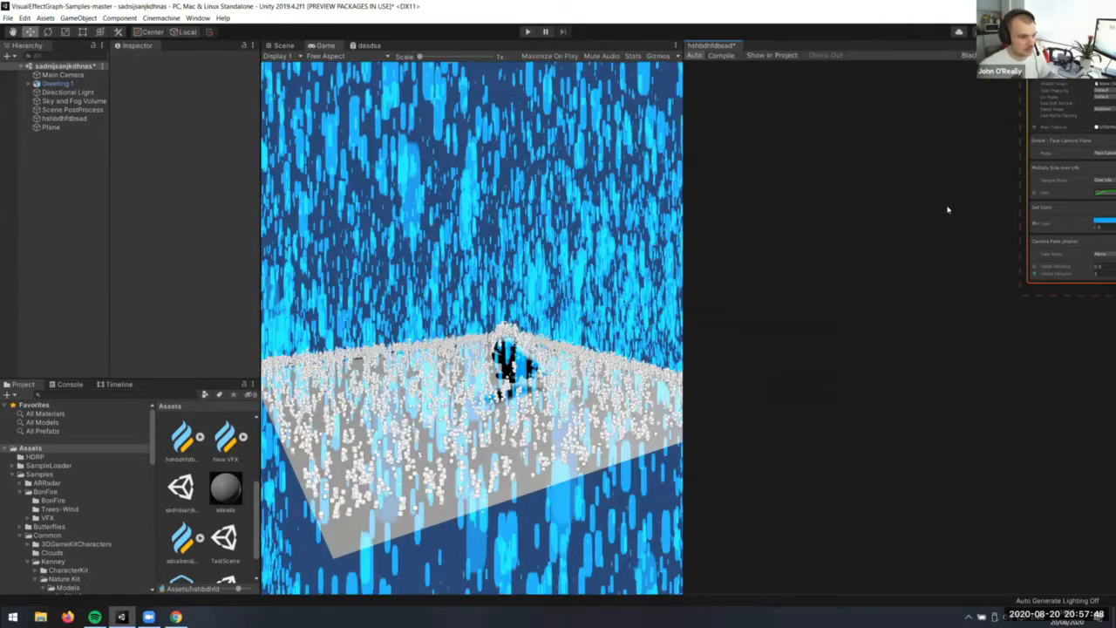
Paste the Nice stuff nodes again into the empty area beside Output Particle Quad and remove their group frame
key(ctrl+z)
key(ctrl+z)
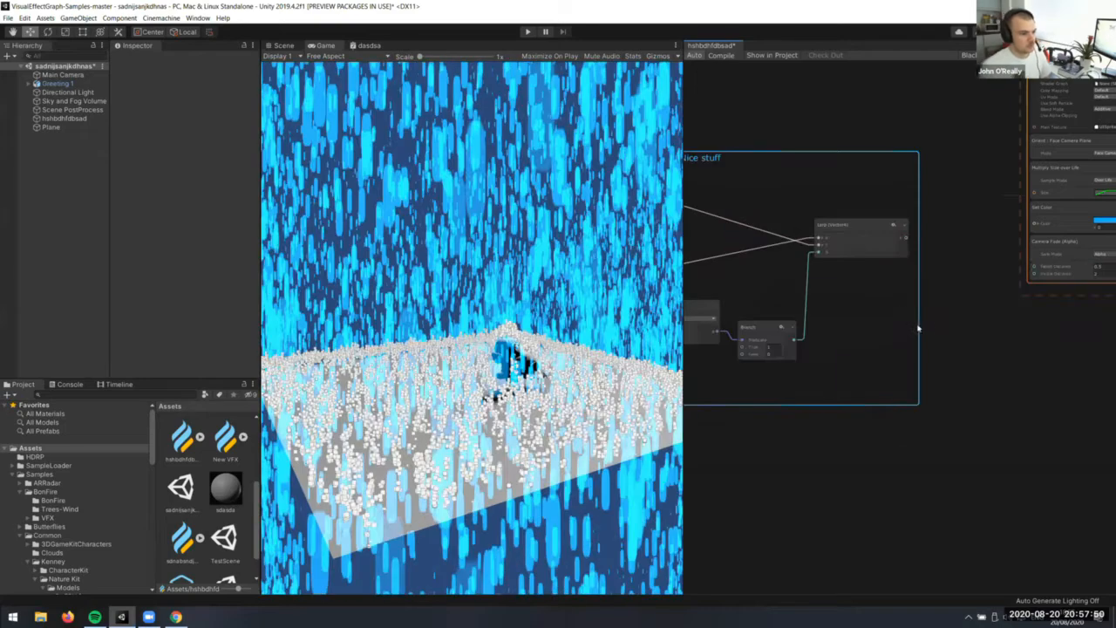
key(ctrl+z)
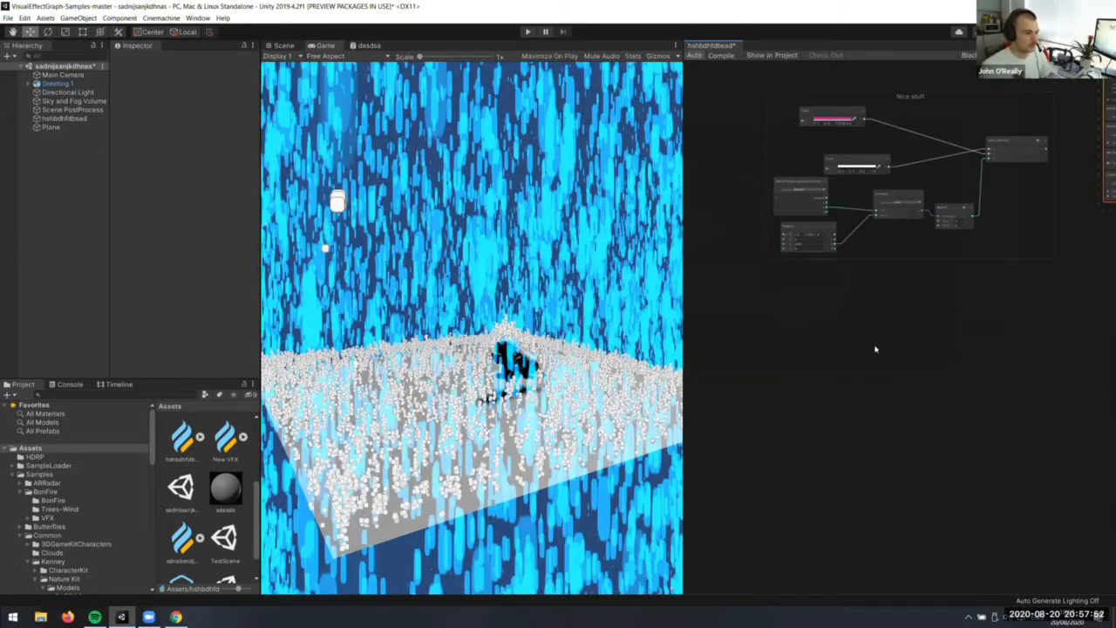
key(ctrl+z)
key(space)
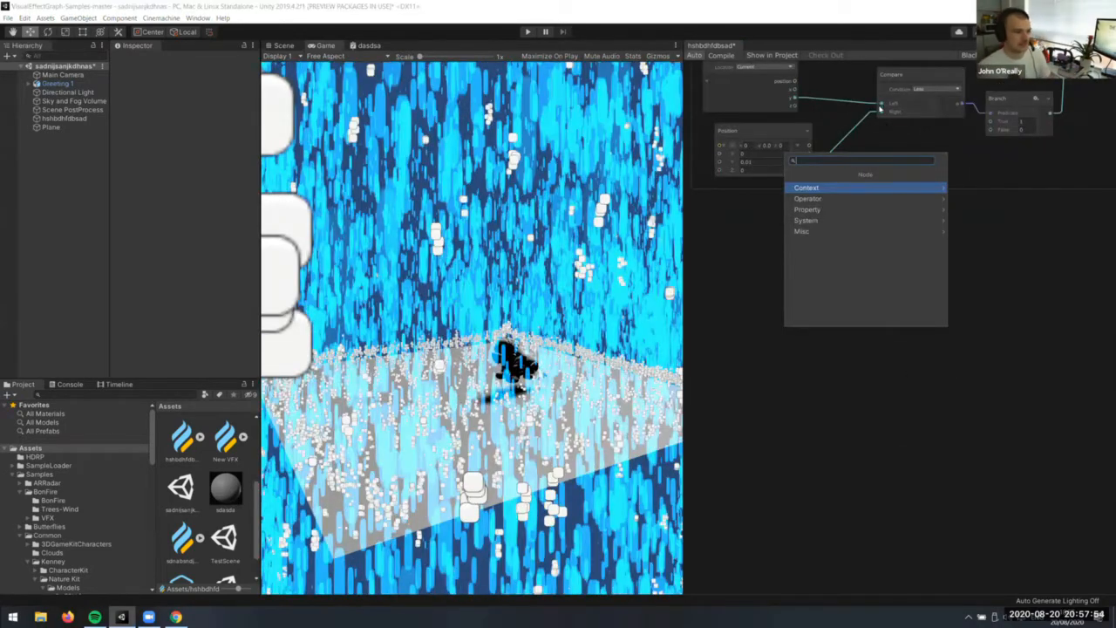
key(ctrl+z)
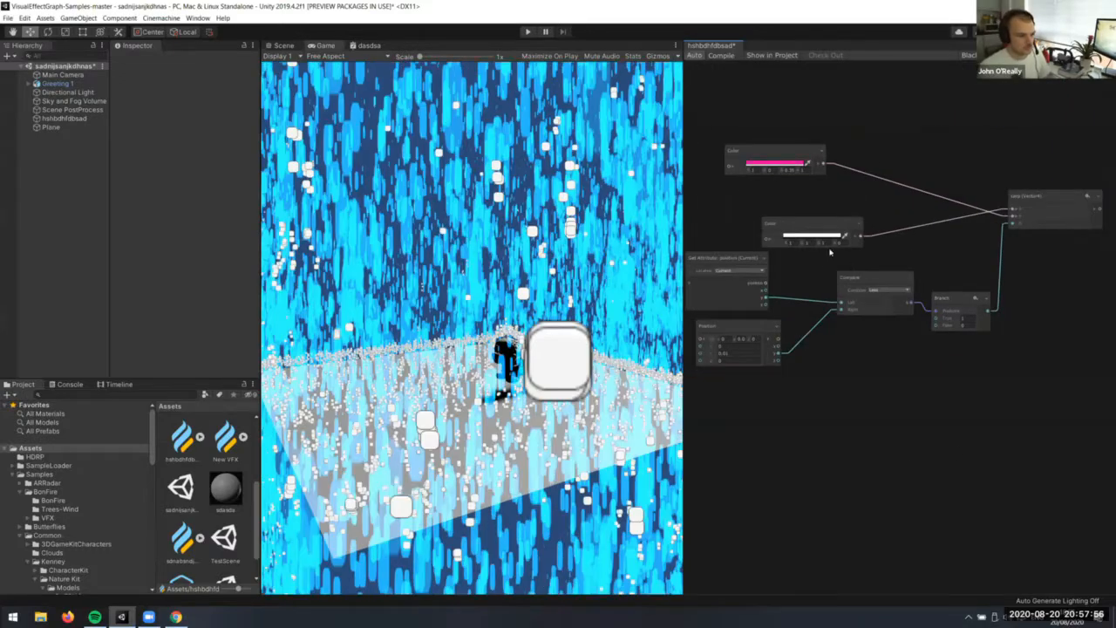
Group the pasted Color, Get Attribute, Position, Compare, Branch and Lerp nodes and title the group asdsad
scroll(902, 457, down, 3)
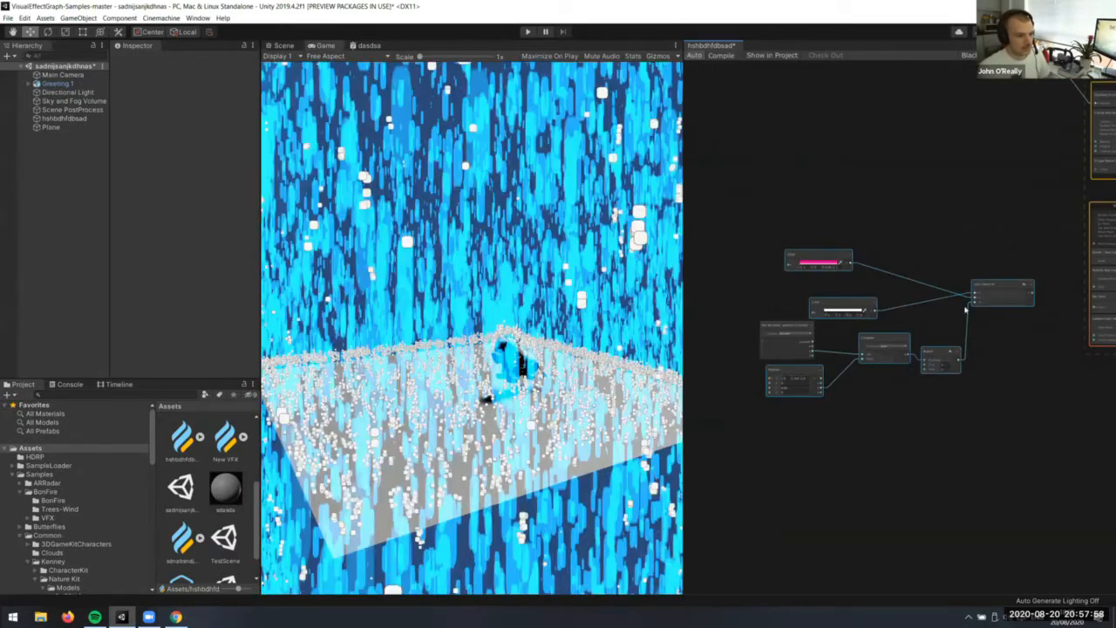
right_click(948, 294)
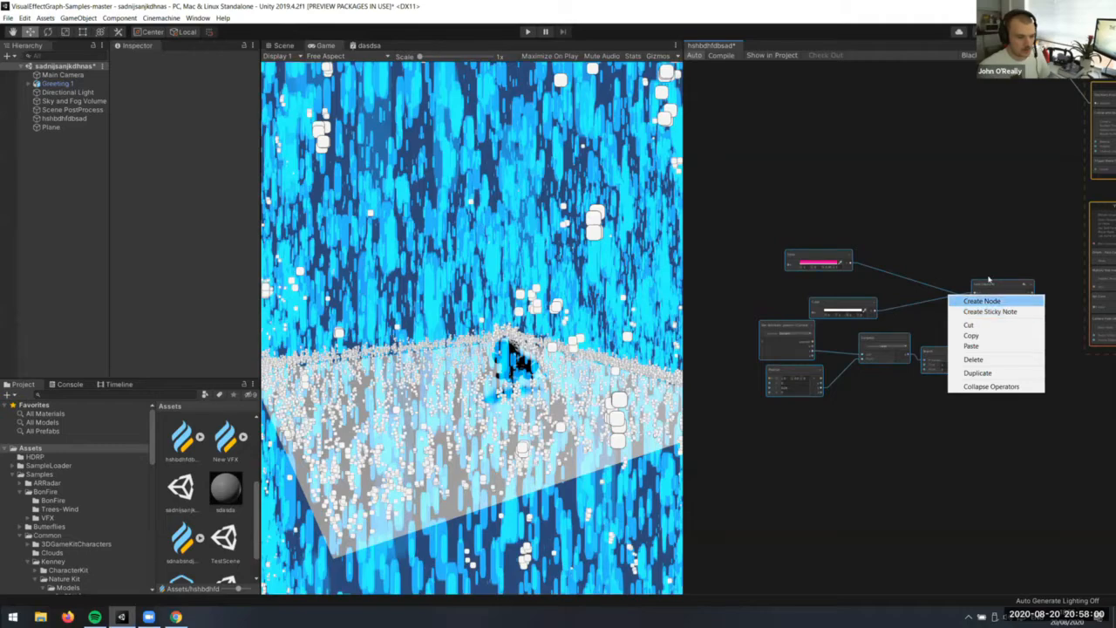
right_click(986, 280)
click(1020, 287)
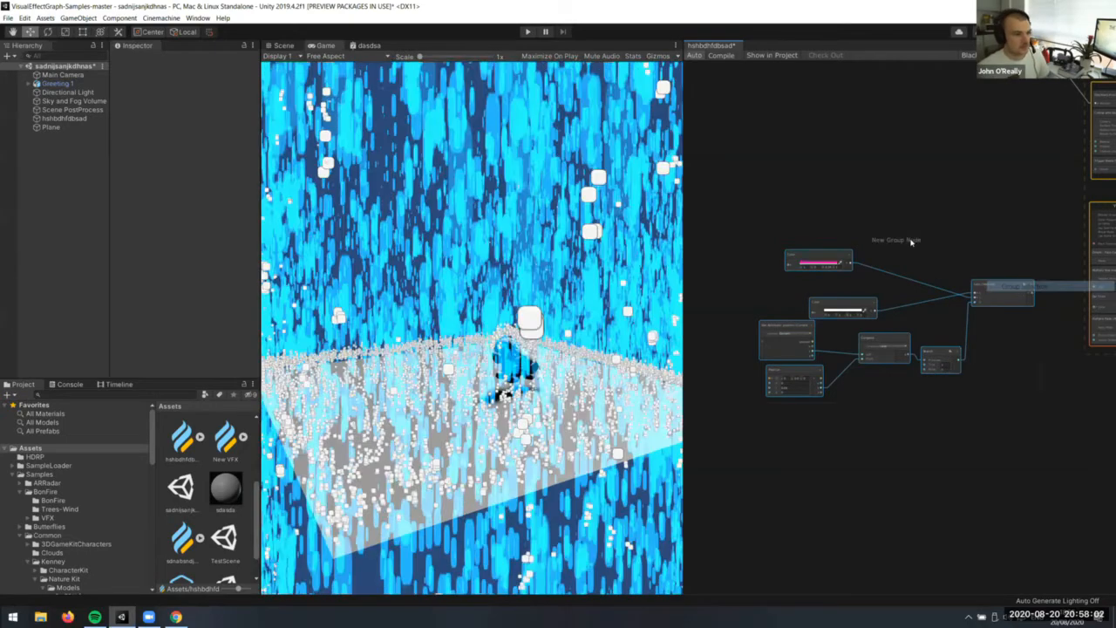
text(asdsad)
key(Return)
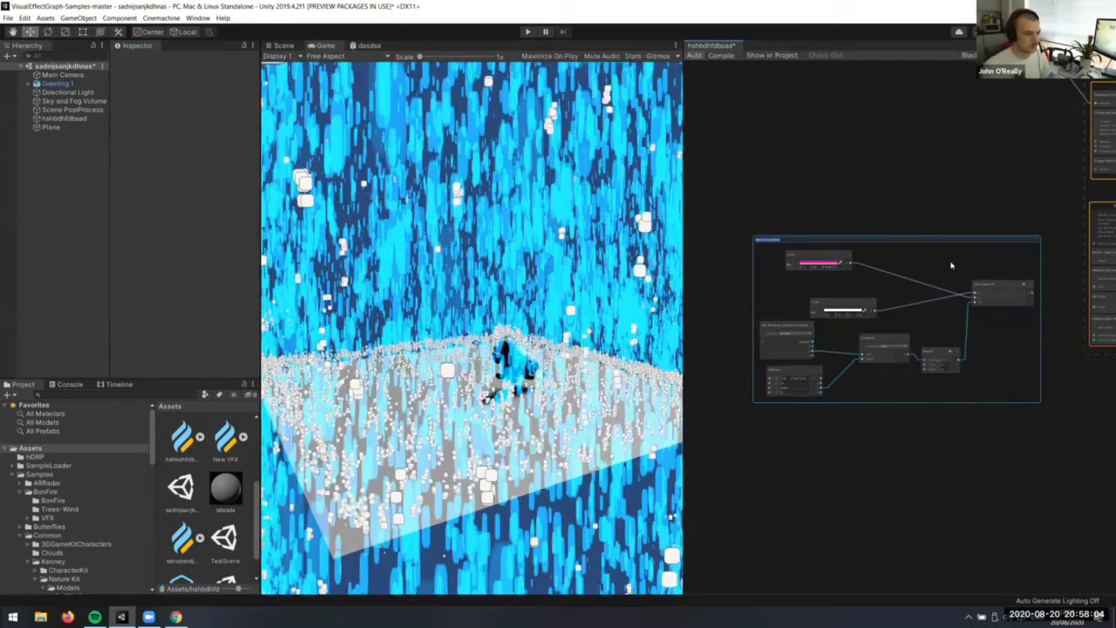
Connect the Lerp node's output to the Set Color block's Color input in Output Particle Quad
scroll(932, 281, up, 5)
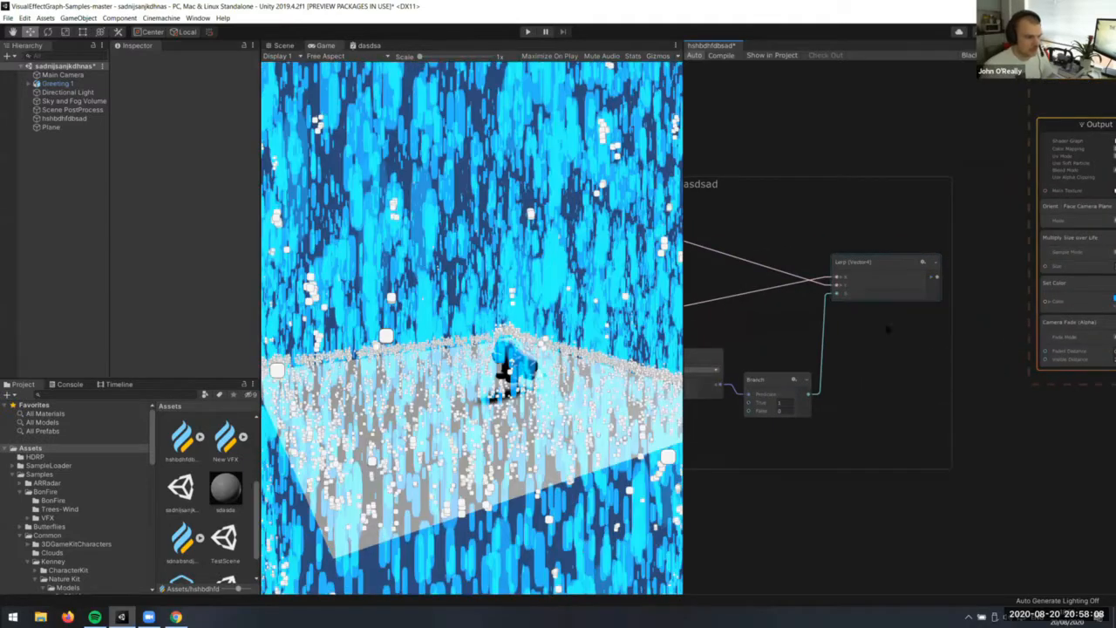
middle_drag(882, 236, 821, 216)
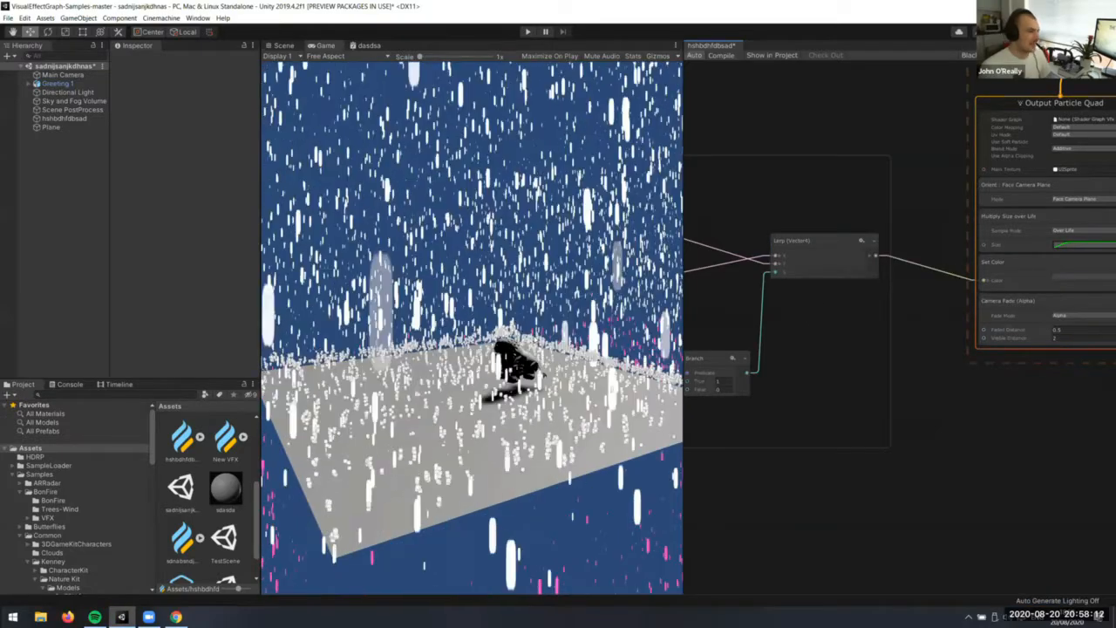
middle_drag(756, 394, 1002, 356)
middle_drag(782, 357, 908, 361)
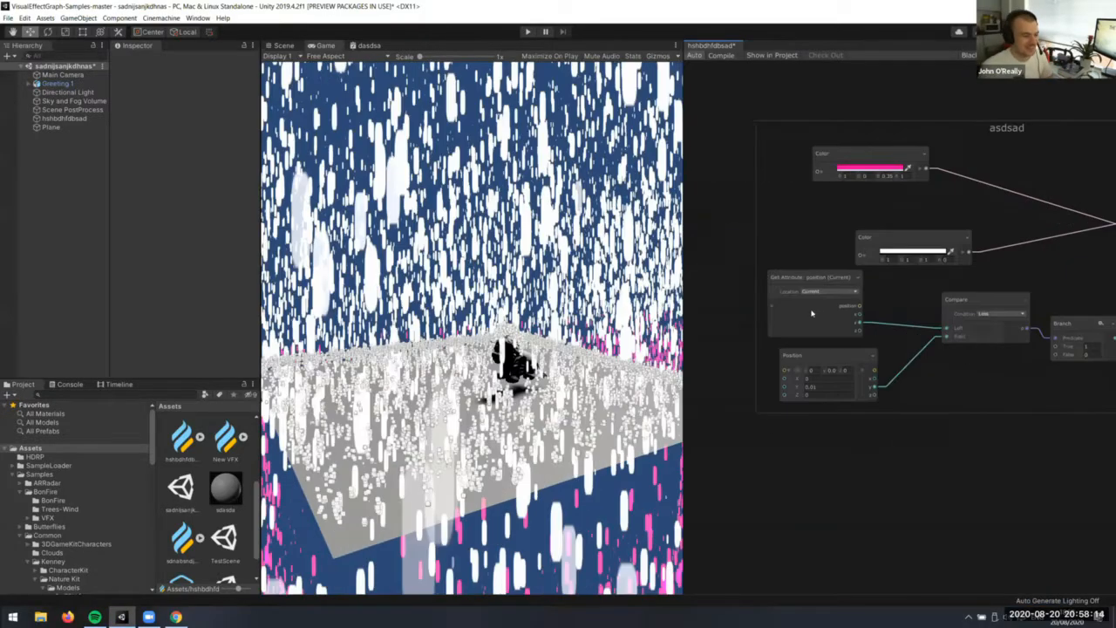
scroll(1020, 295, up, 2)
middle_drag(1021, 295, 767, 360)
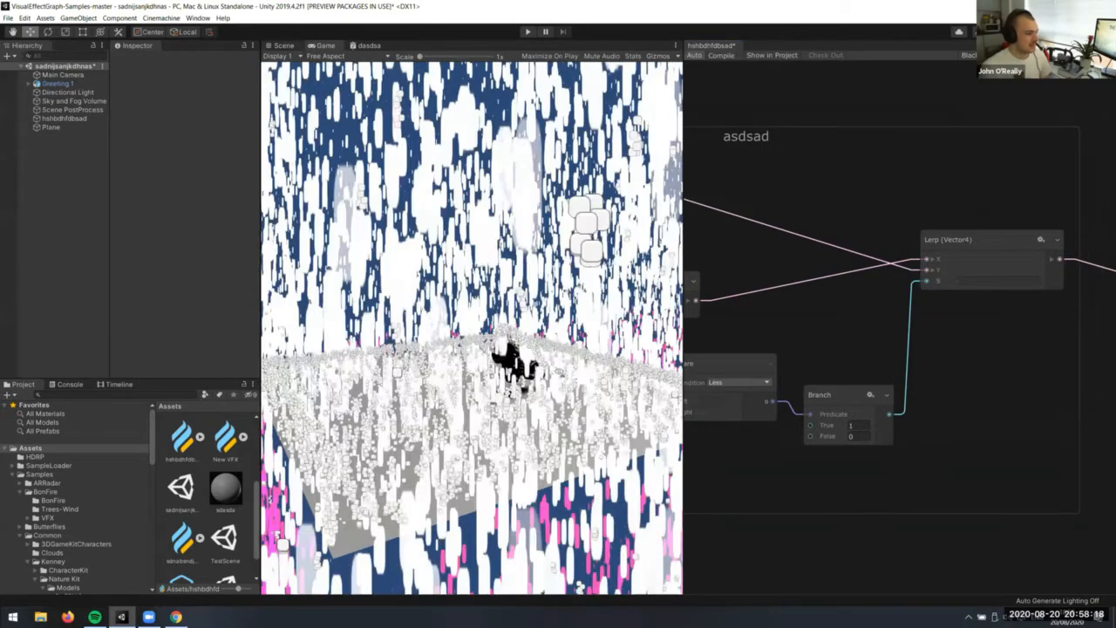
Examine the height-based rain colours in the Scene view and the node group and particle contexts that drive them
click(283, 46)
right_drag(575, 306, 523, 323)
scroll(523, 323, down, 5)
right_drag(1012, 403, 1045, 415)
middle_drag(951, 386, 968, 414)
scroll(902, 262, down, 5)
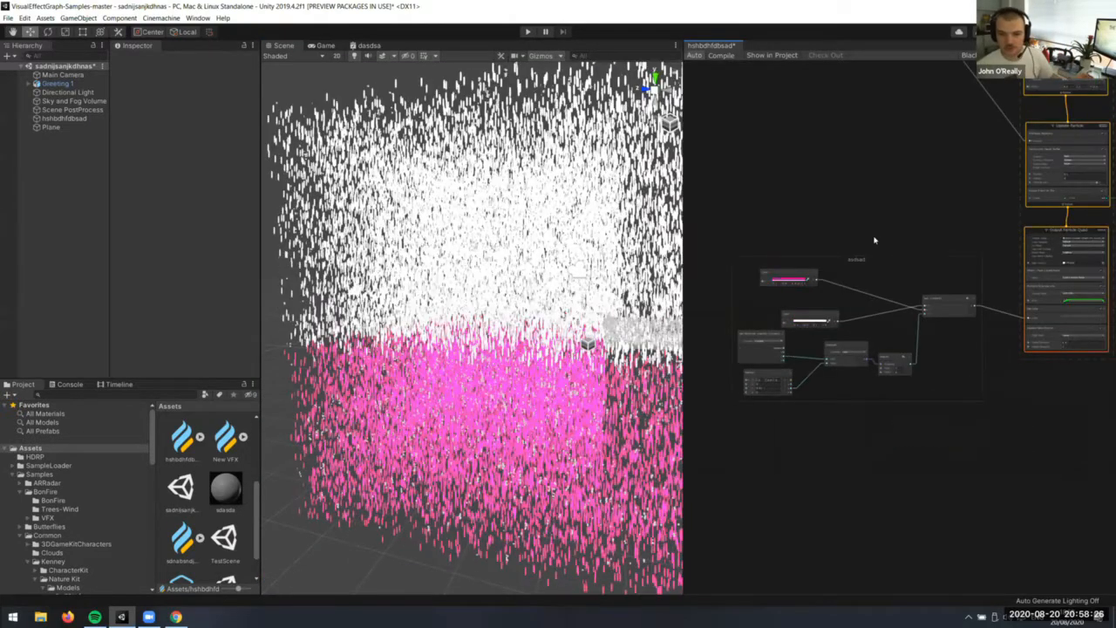
scroll(874, 238, up, 3)
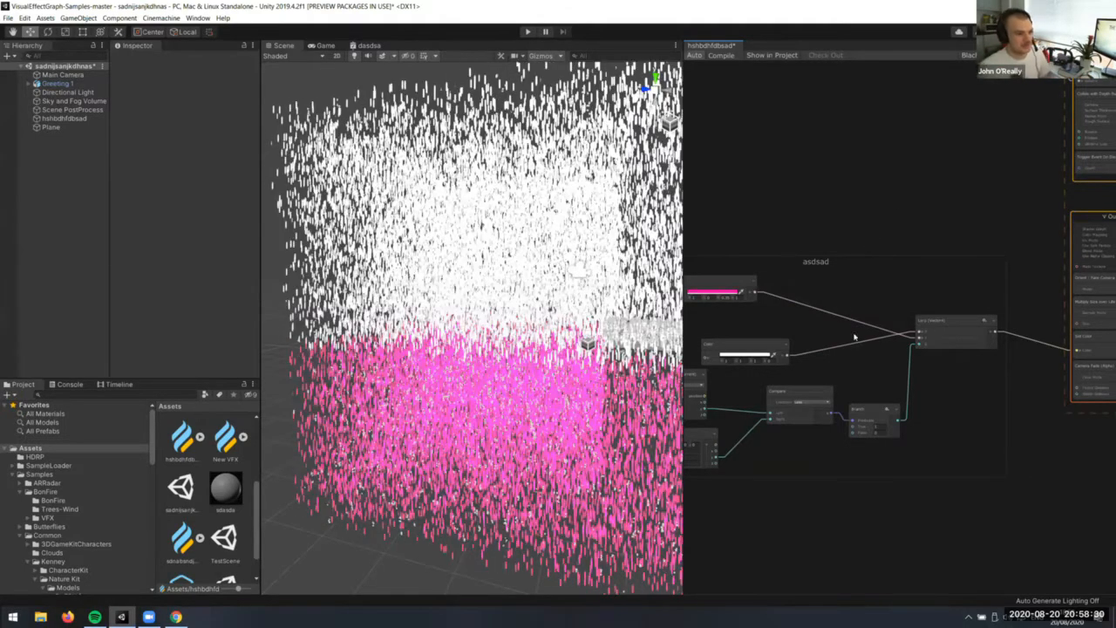
scroll(1054, 373, down, 3)
middle_drag(1077, 218, 872, 451)
middle_drag(991, 549, 960, 459)
scroll(959, 459, up, 2)
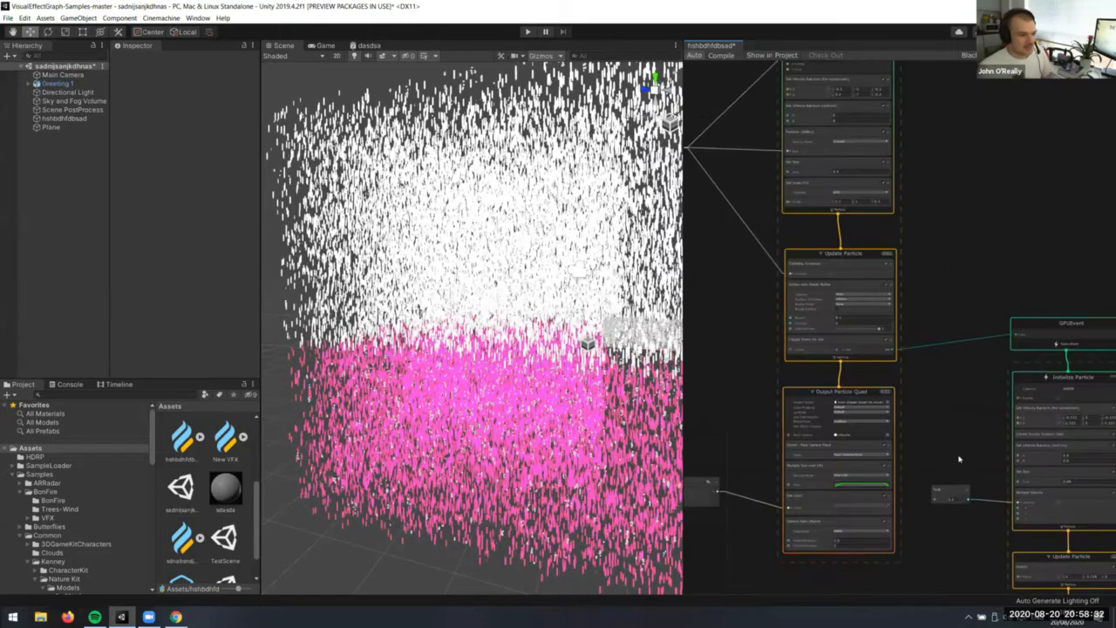
Delete the asdsad group of colour nodes feeding the Set Color block
scroll(959, 459, down, 3)
scroll(954, 323, up, 3)
middle_drag(785, 436, 976, 298)
drag(979, 481, 690, 175)
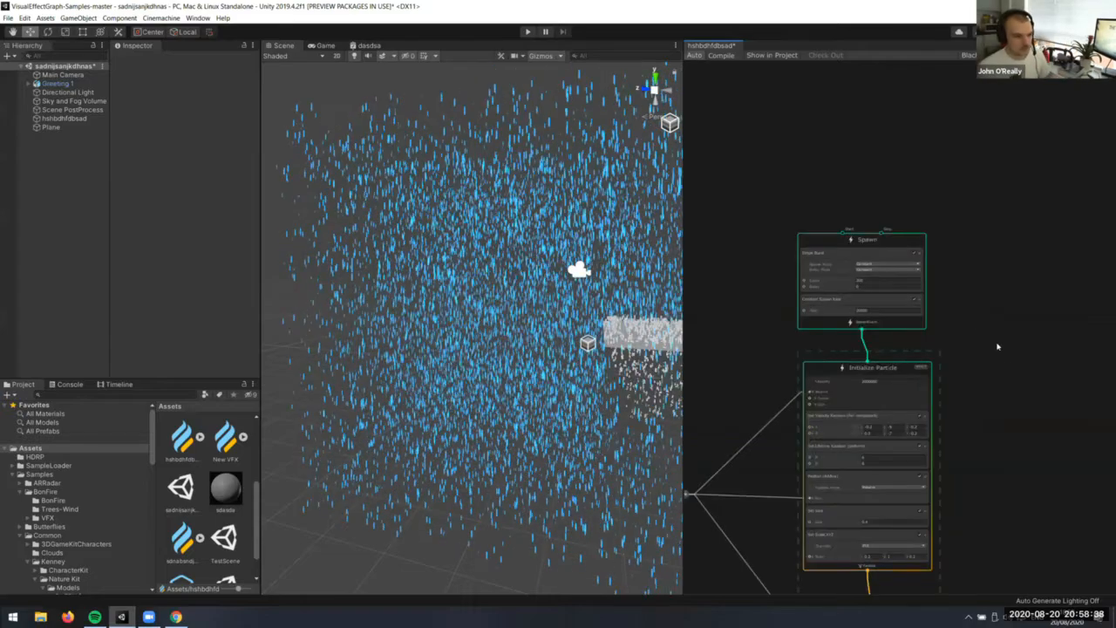
Create a sticky note beside the Spawn context, title it asdasda, give it filler body text, and delete the note
scroll(959, 334, up, 2)
right_click(966, 337)
click(986, 353)
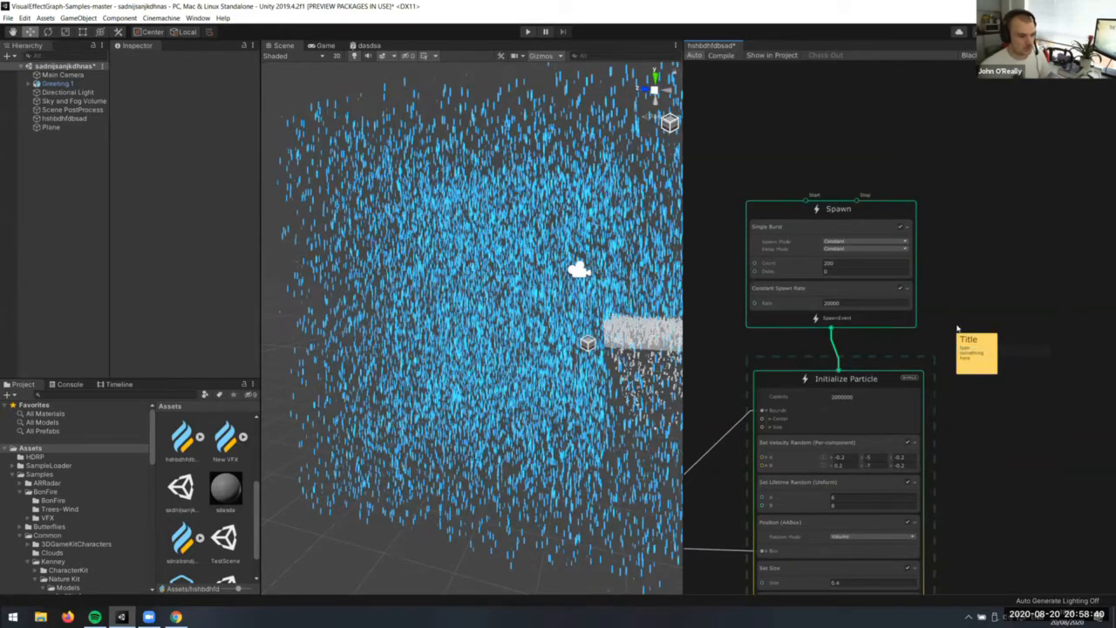
scroll(985, 363, up, 2)
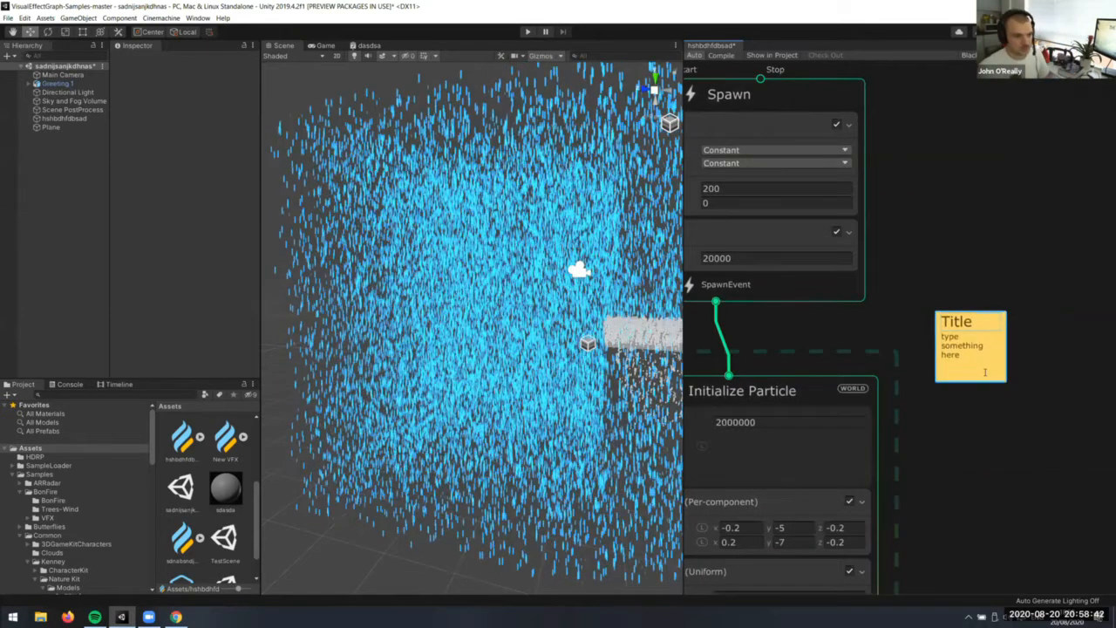
text(asdasda)
double_click(986, 354)
text(asddasdsa)
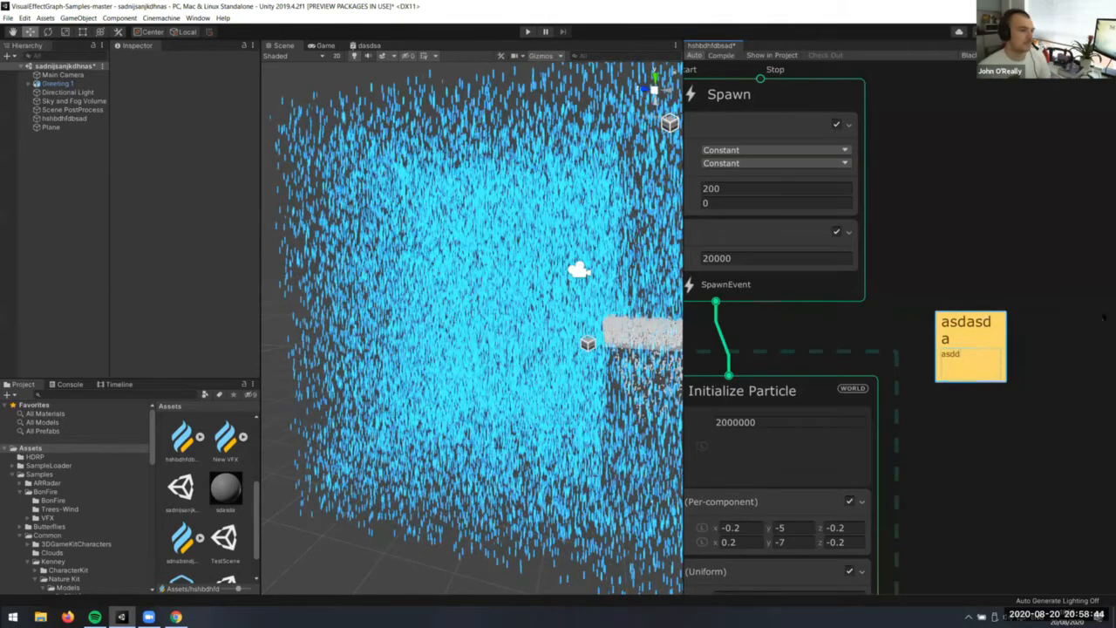
drag(958, 380, 935, 360)
key(Delete)
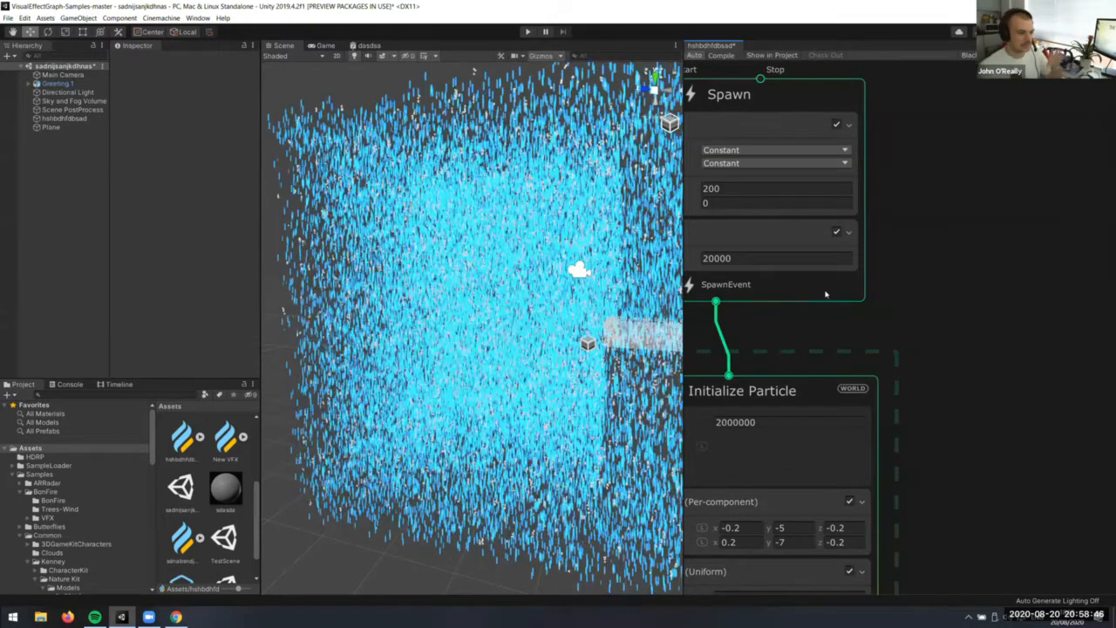
middle_drag(754, 341, 825, 289)
scroll(979, 207, down, 3)
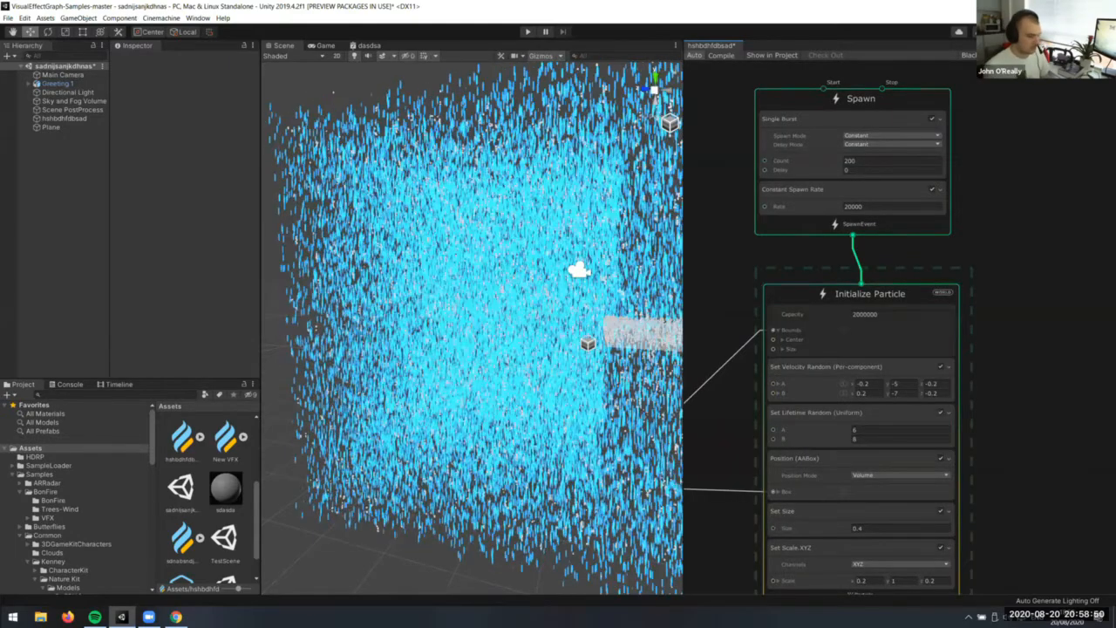
Label the rain particle system Rain and move its Spawn context up, clear of the label
text(Raiin)
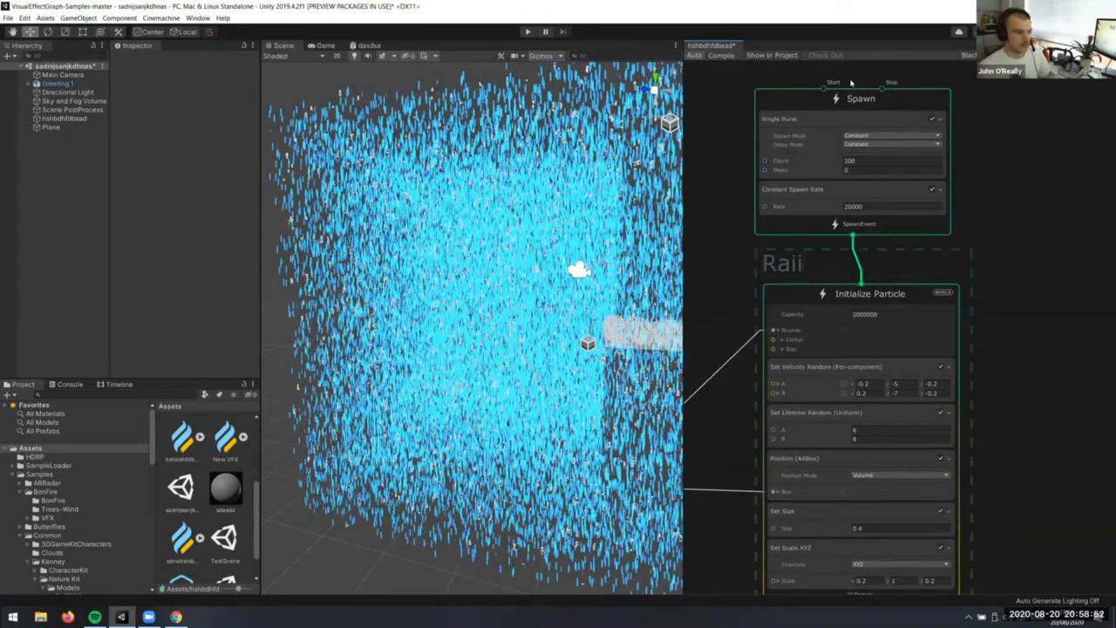
key(BackSpace)
key(BackSpace)
text(n)
click(967, 302)
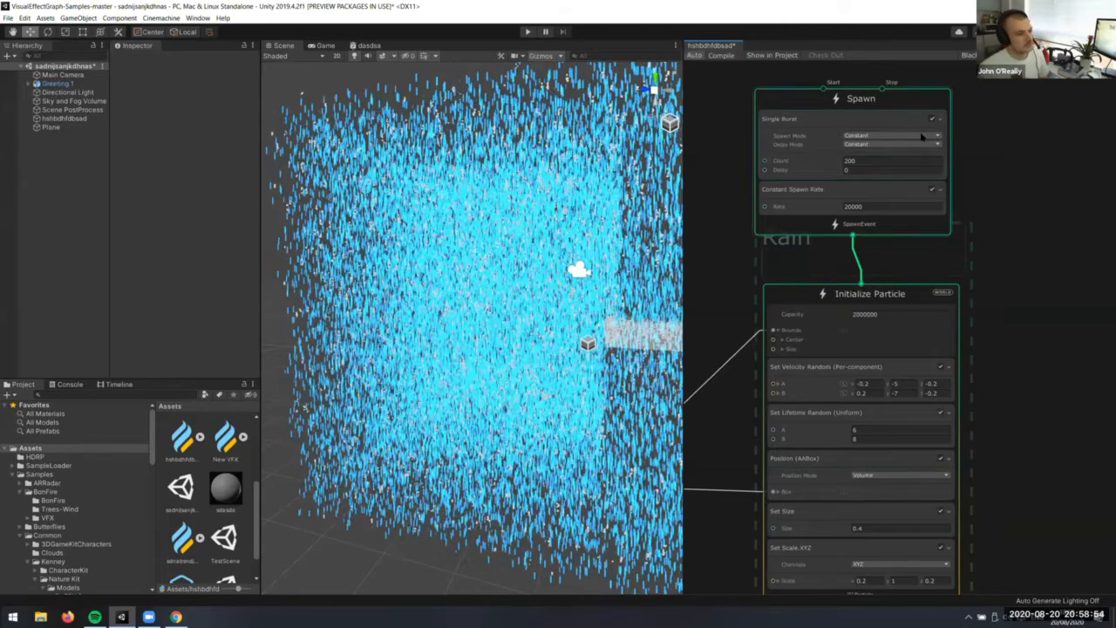
drag(916, 101, 927, 26)
Label the rain system's Update Particle context sdhahdsa
scroll(904, 321, down, 1)
scroll(899, 297, down, 2)
middle_drag(938, 512, 911, 297)
scroll(911, 298, up, 2)
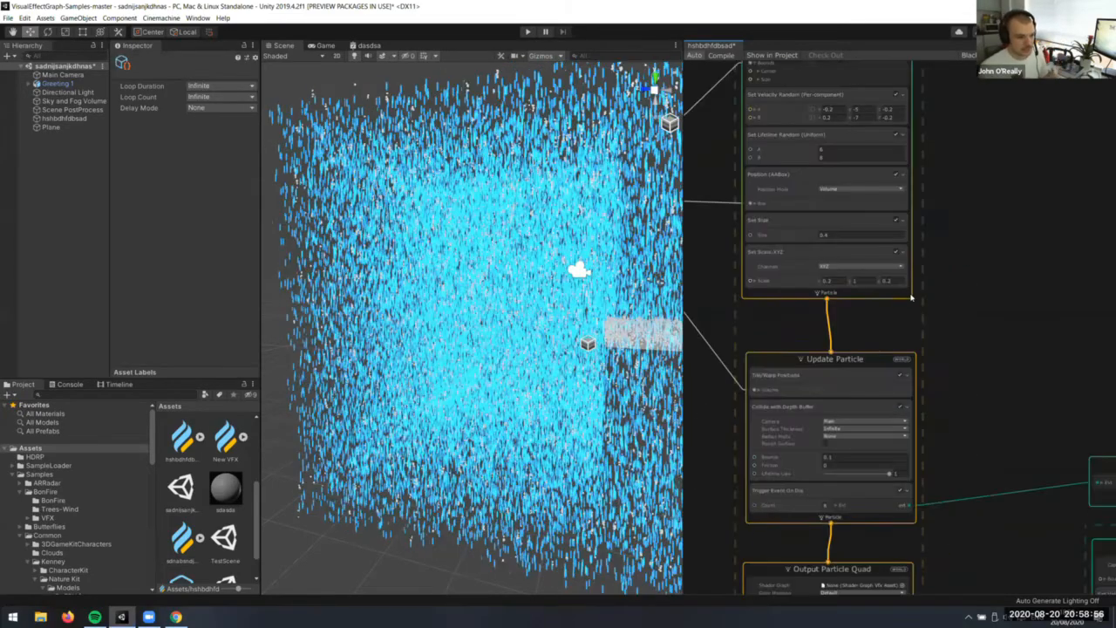
scroll(912, 298, up, 2)
click(807, 298)
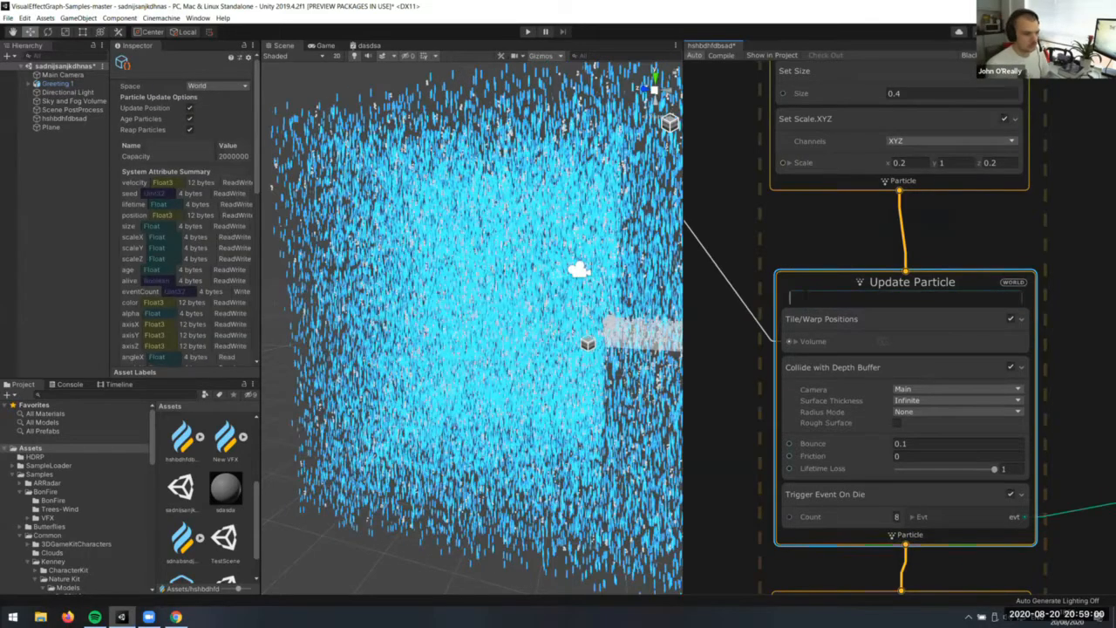
text(sdhahdsa)
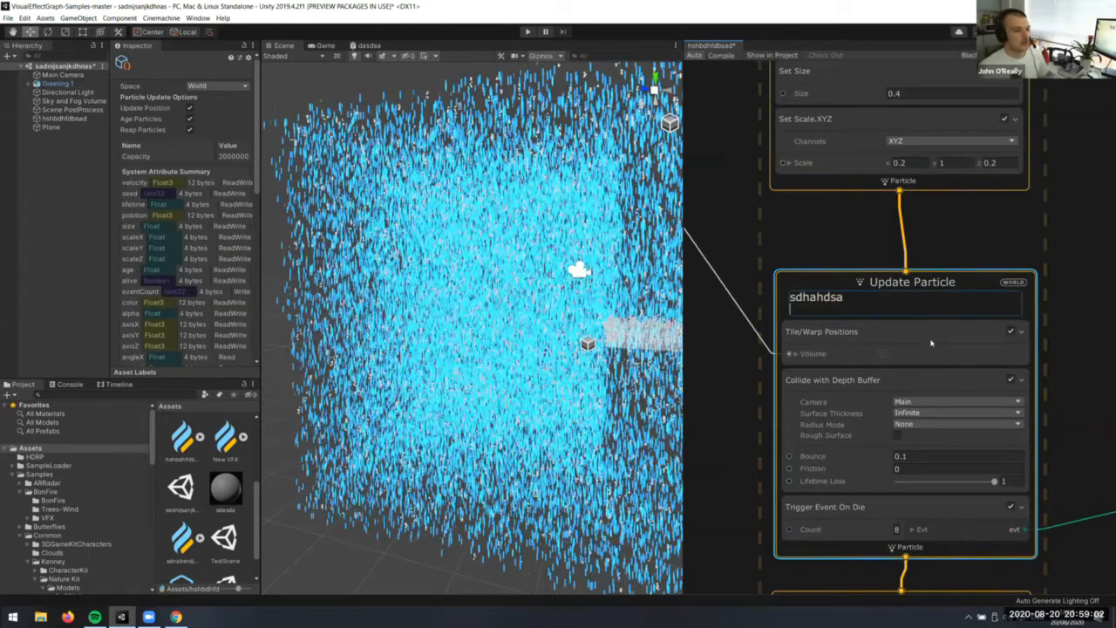
scroll(913, 328, down, 3)
click(909, 320)
scroll(901, 296, down, 3)
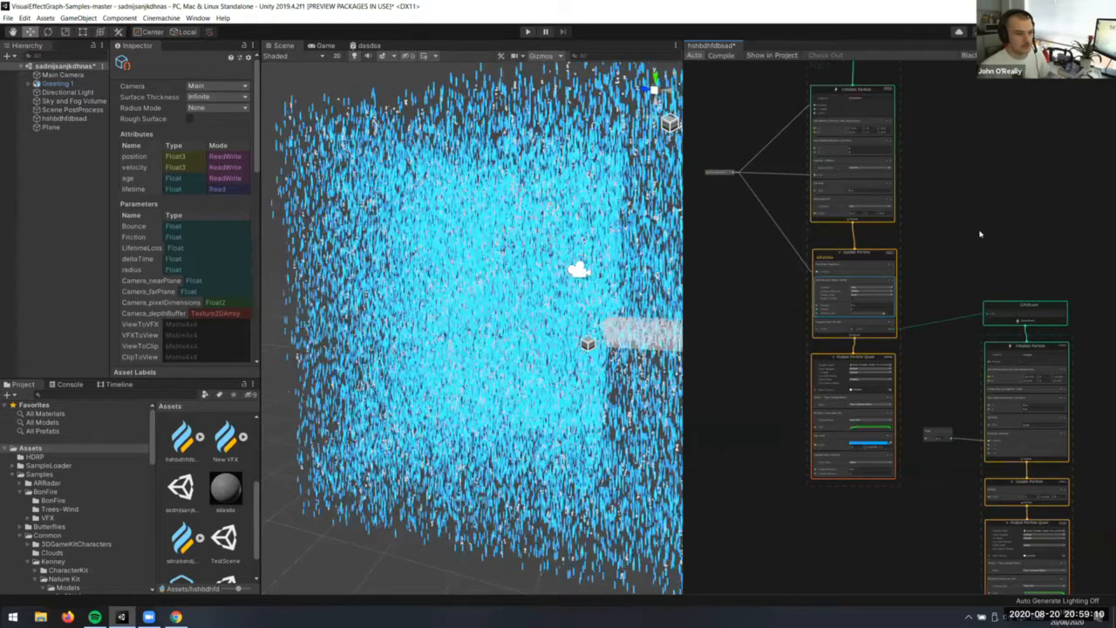
Create a sticky note beside the Update Particle context, enlarge its text, shrink the note, and delete it
scroll(932, 229, up, 2)
right_click(932, 229)
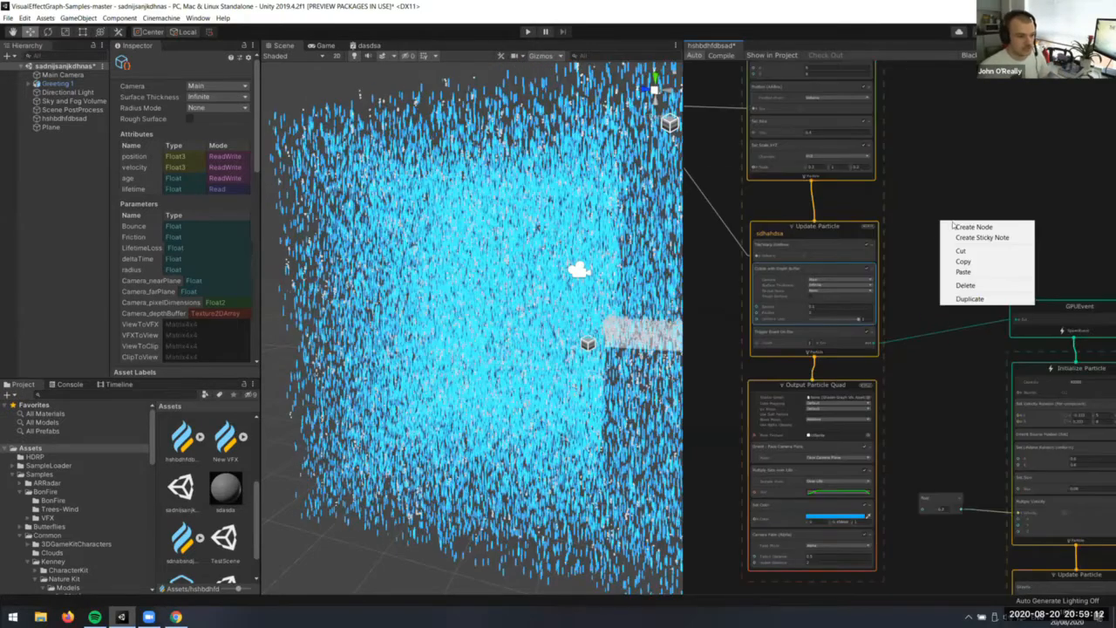
click(982, 237)
scroll(941, 225, up, 2)
right_click(934, 229)
click(963, 231)
scroll(960, 235, up, 3)
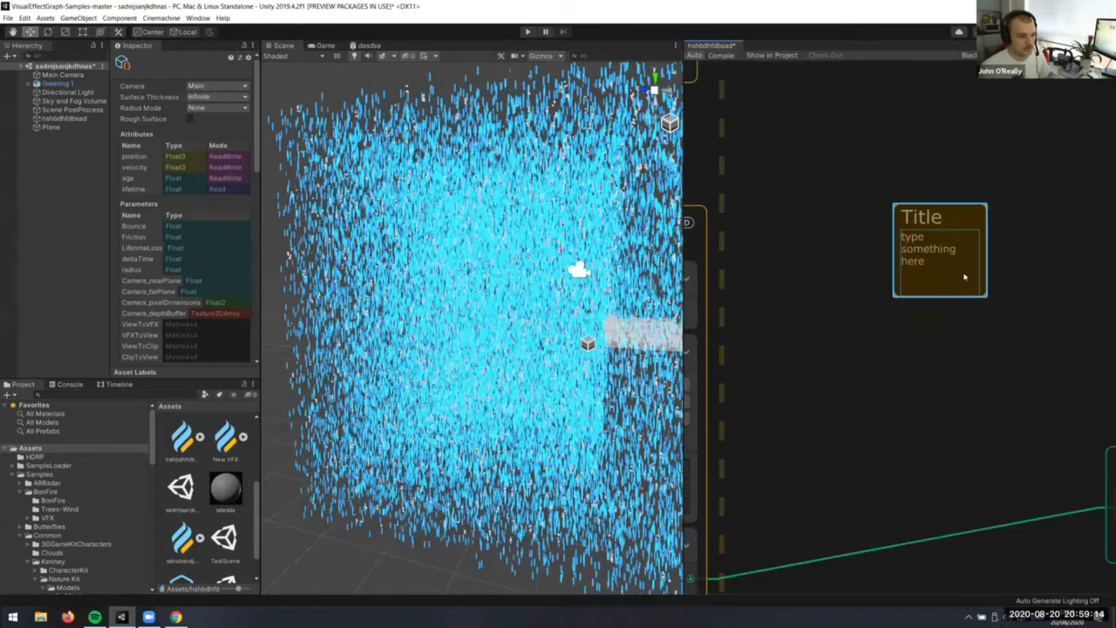
right_click(1023, 321)
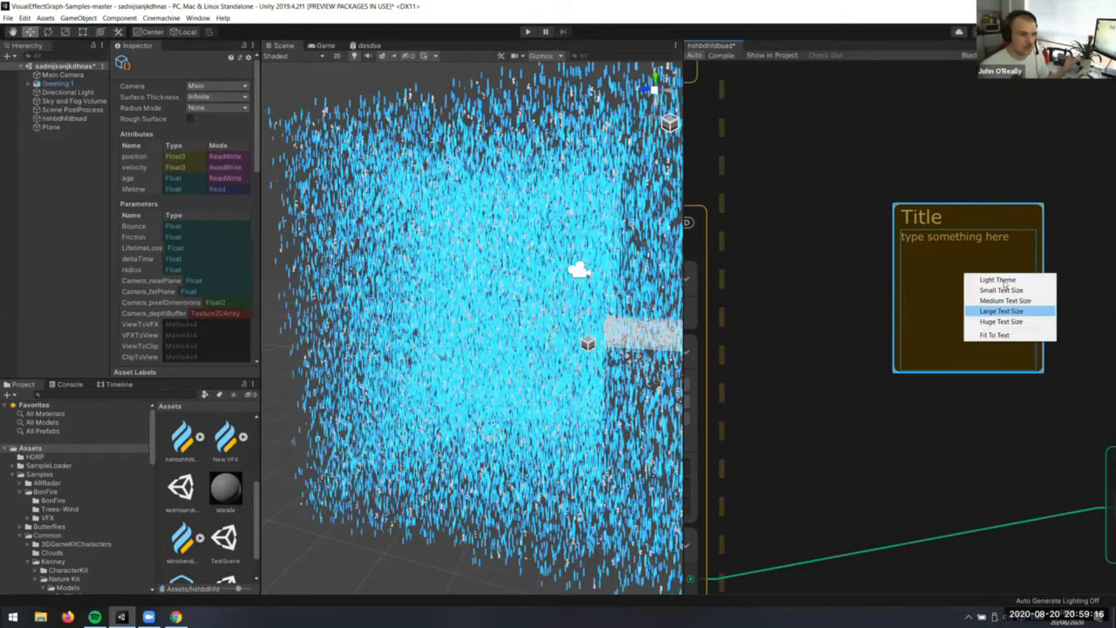
click(951, 329)
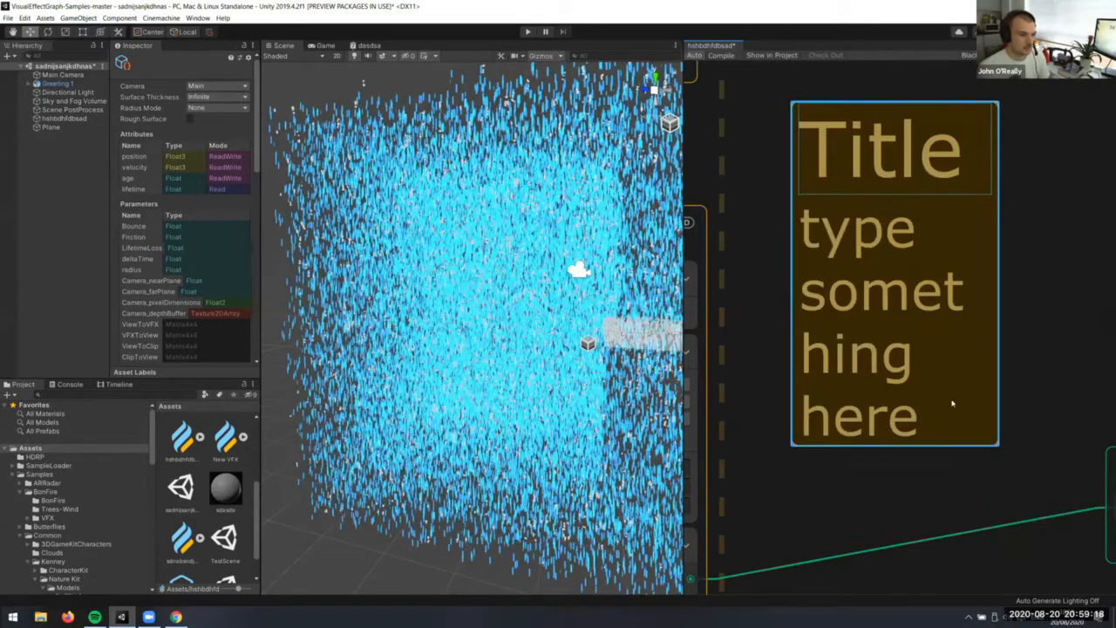
drag(998, 445, 943, 365)
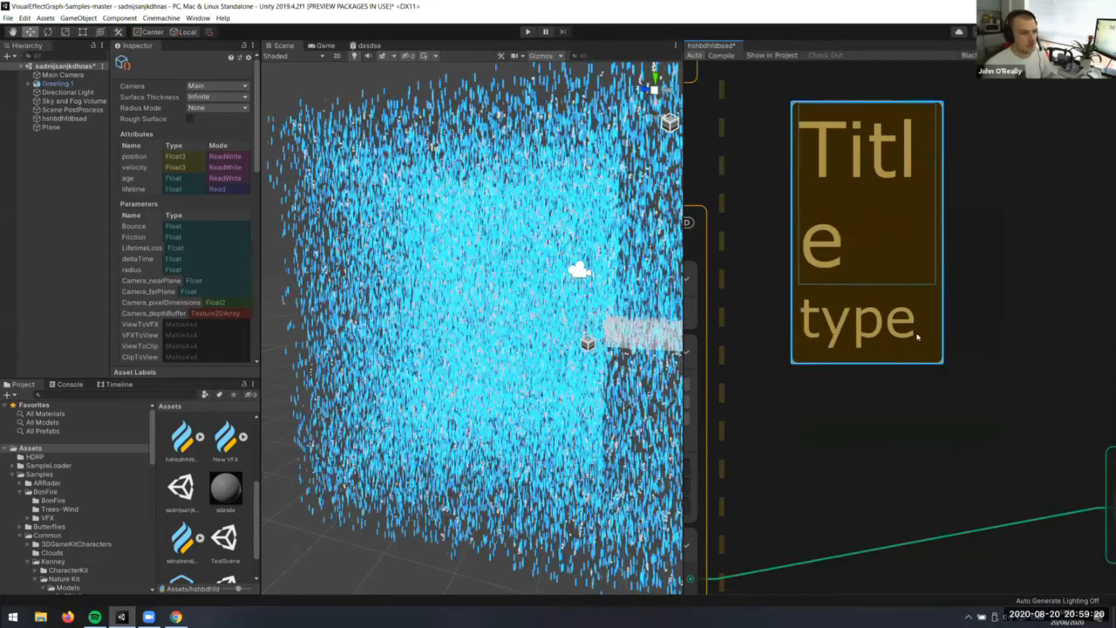
key(Delete)
Add a premade particle system with a GPU event and particle strip trail beside the rain system's Spawn context
middle_drag(1038, 558, 920, 157)
scroll(925, 306, down, 7)
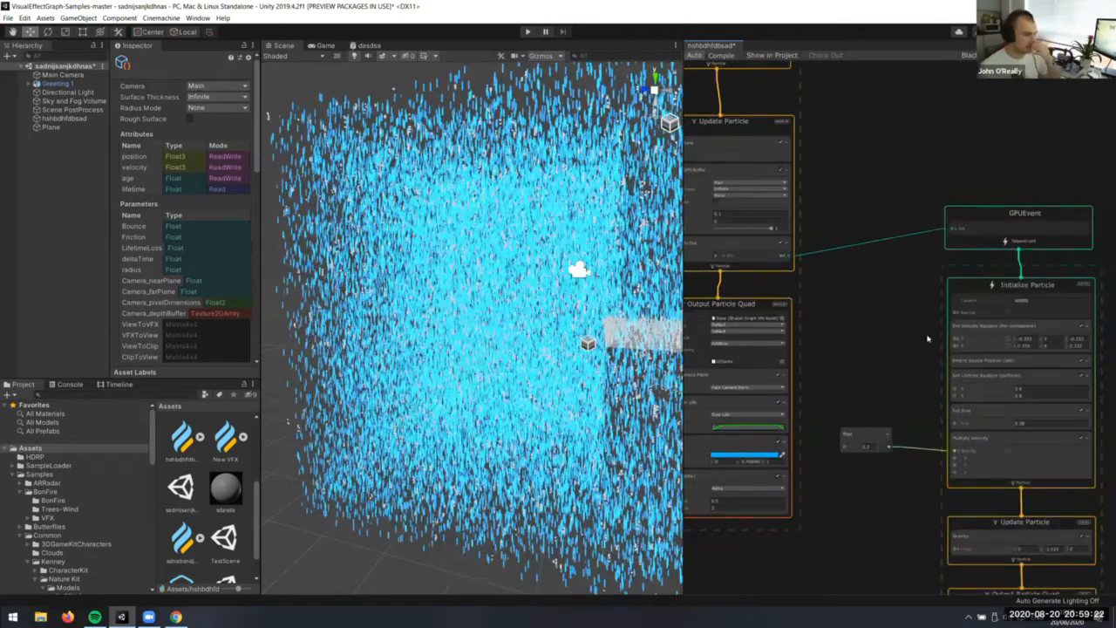
scroll(924, 262, down, 5)
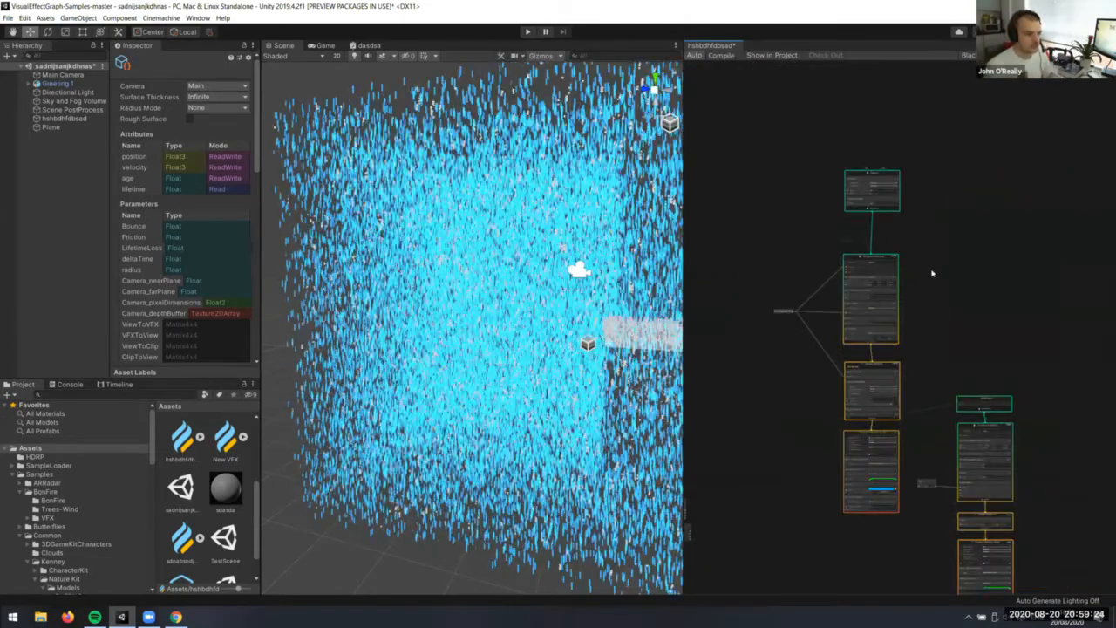
scroll(1018, 256, up, 6)
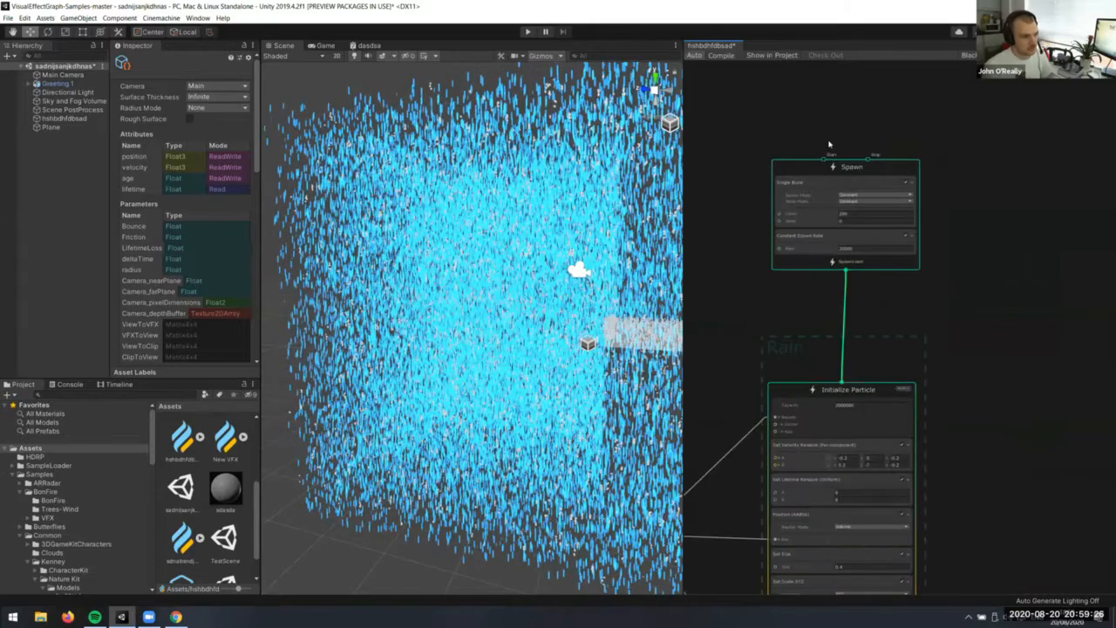
right_click(1017, 249)
key(Down)
click(902, 328)
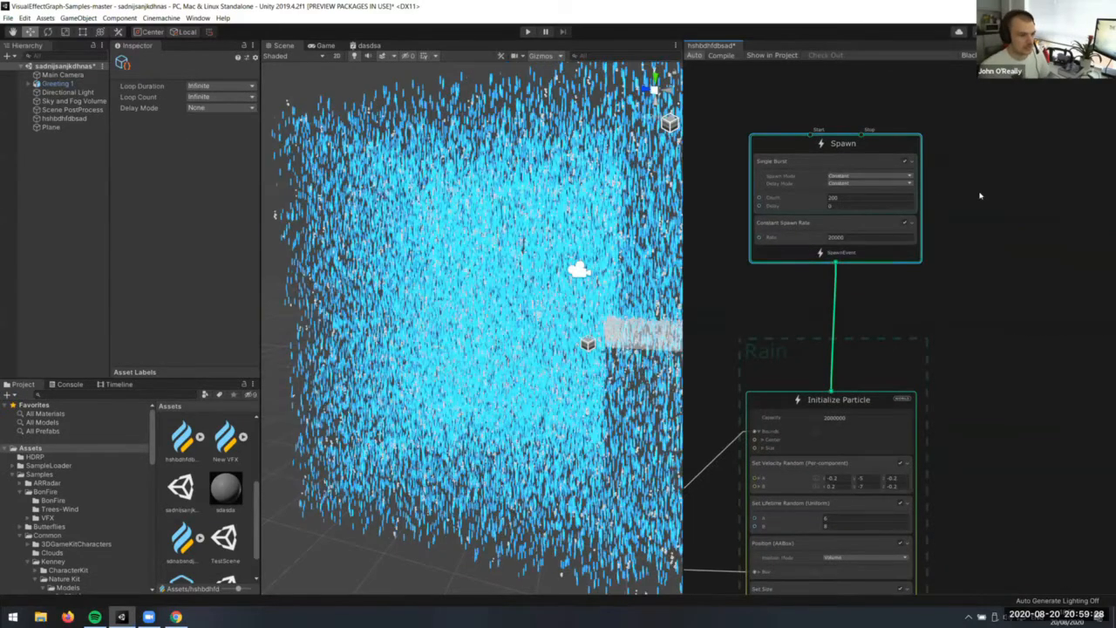
scroll(969, 194, down, 3)
right_click(976, 186)
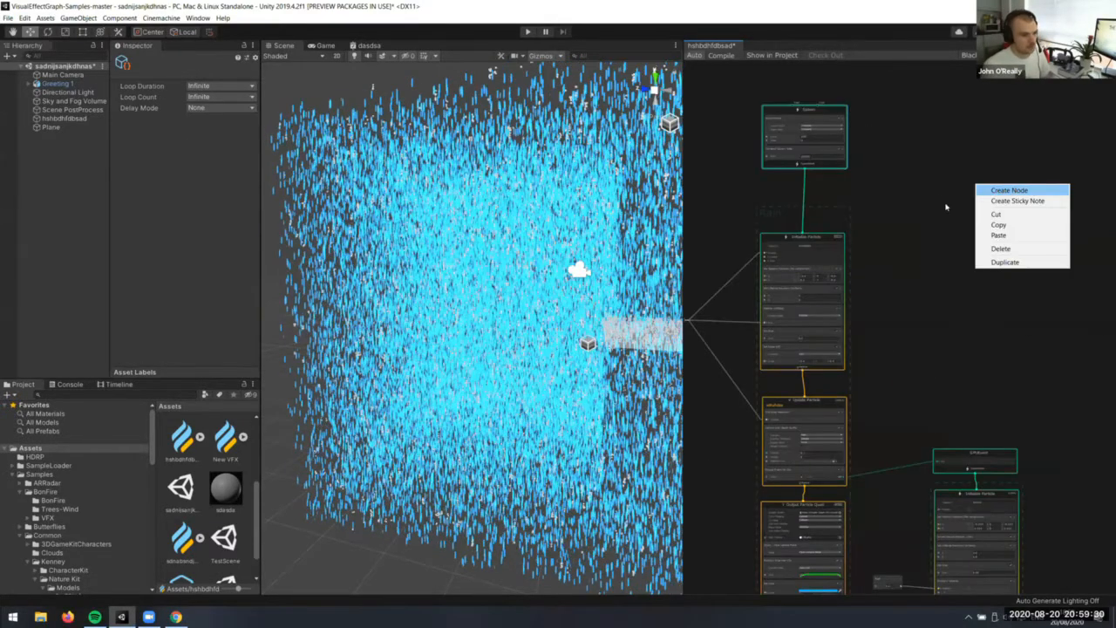
key(Return)
key(Down)
key(Down)
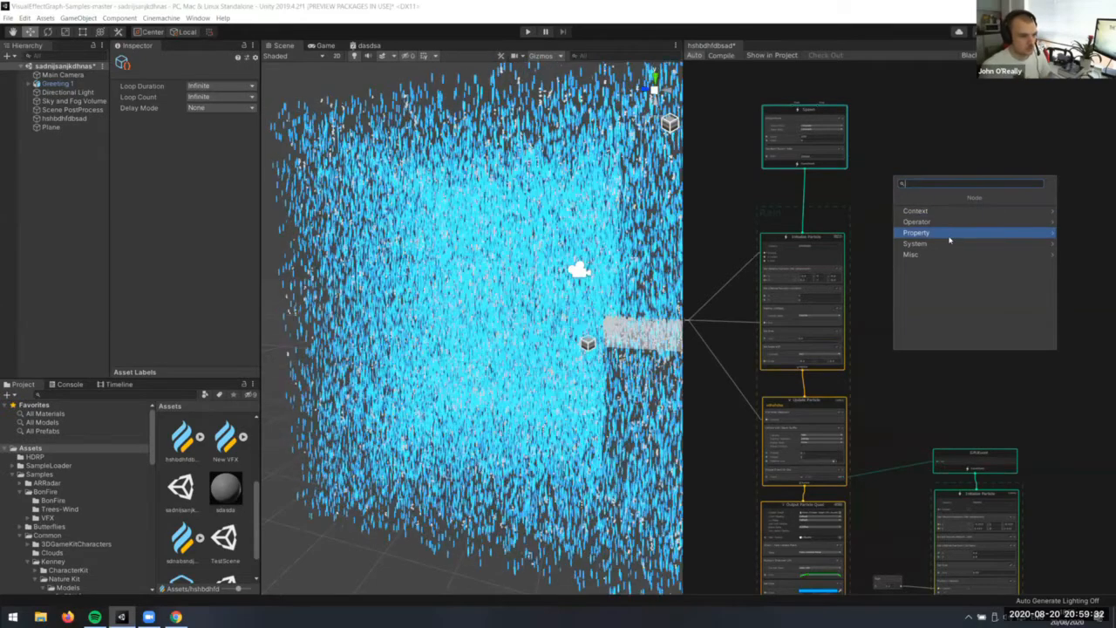
key(Return)
key(Return)
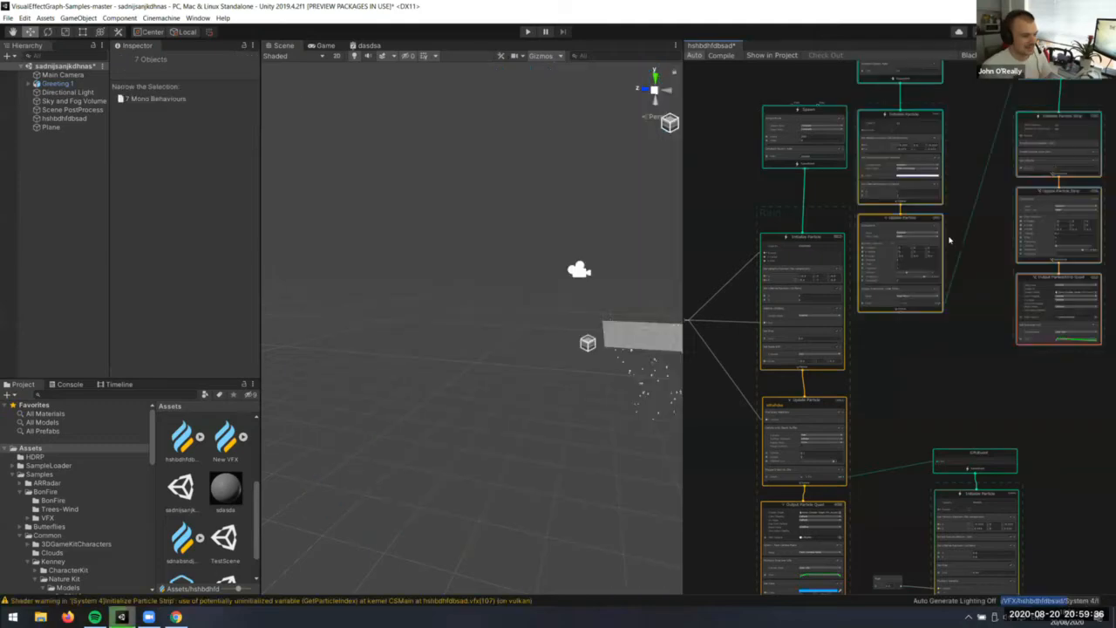
Delete the GPUEvent and particle strip contexts of the newly added system
scroll(974, 340, down, 2)
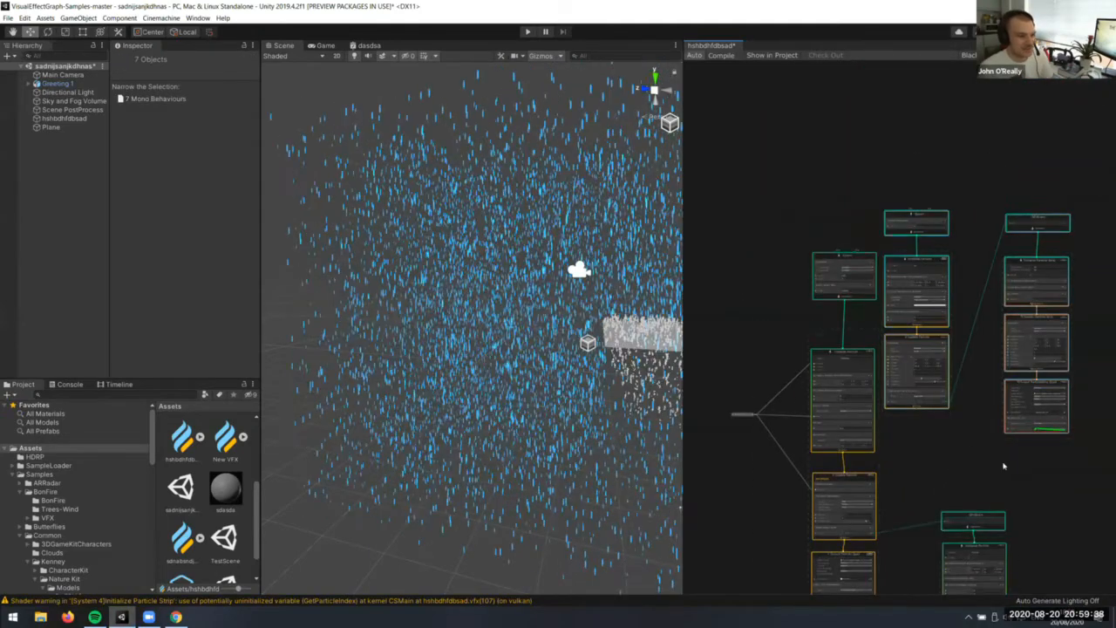
drag(1026, 136, 939, 275)
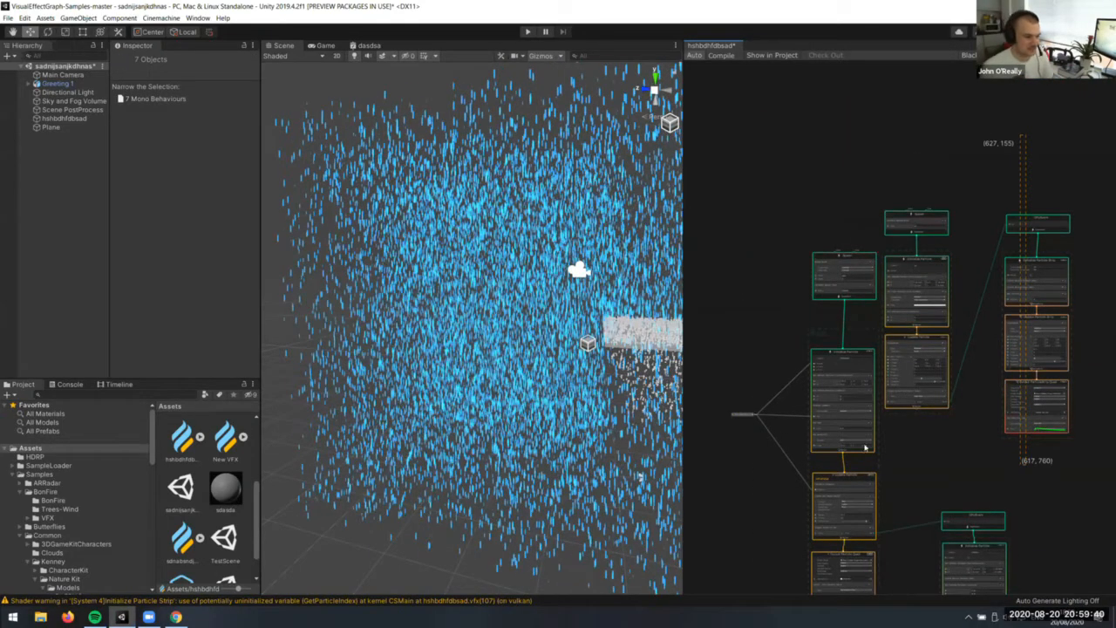
key(Delete)
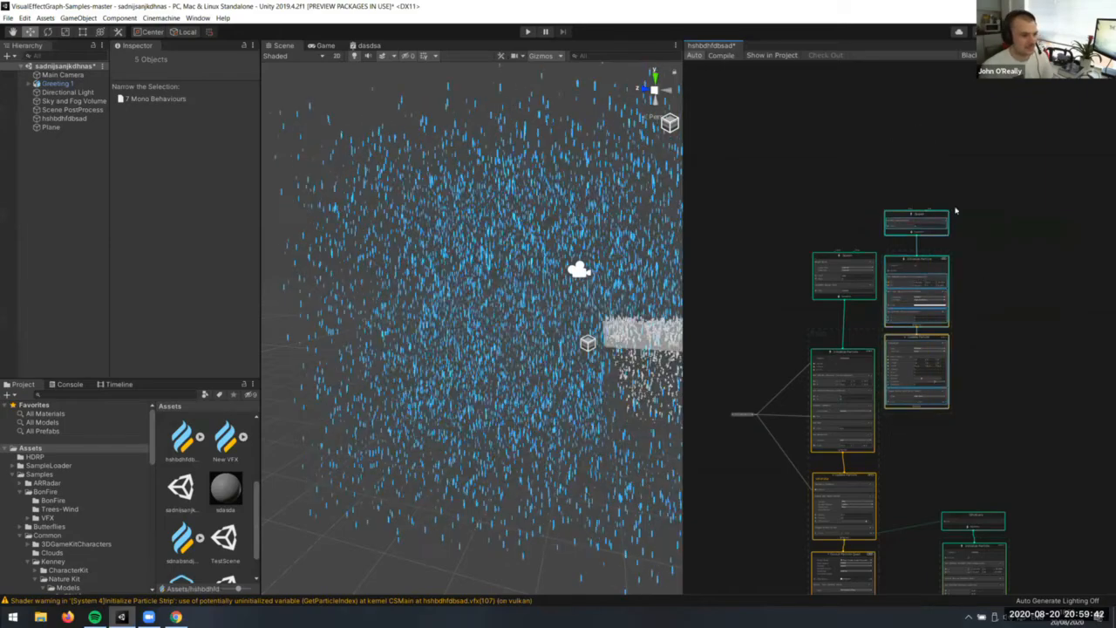
right_click(912, 218)
key(Escape)
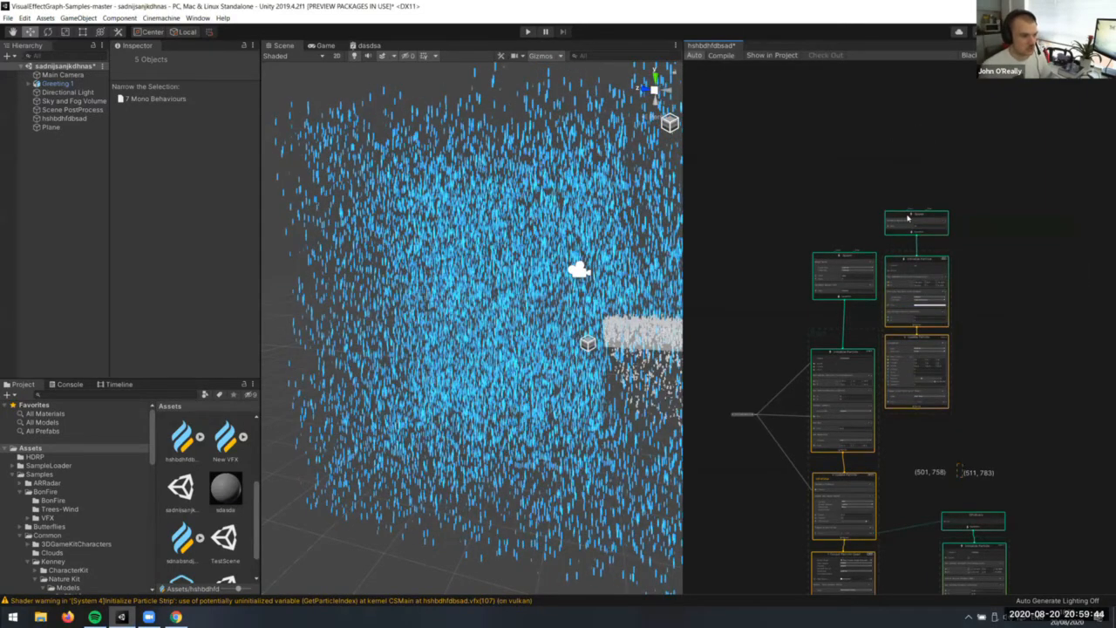
Move the remaining added contexts away from the rain system and link the rain Spawn's SpawnEvent output to the other Spawn's Start input
drag(908, 218, 892, 220)
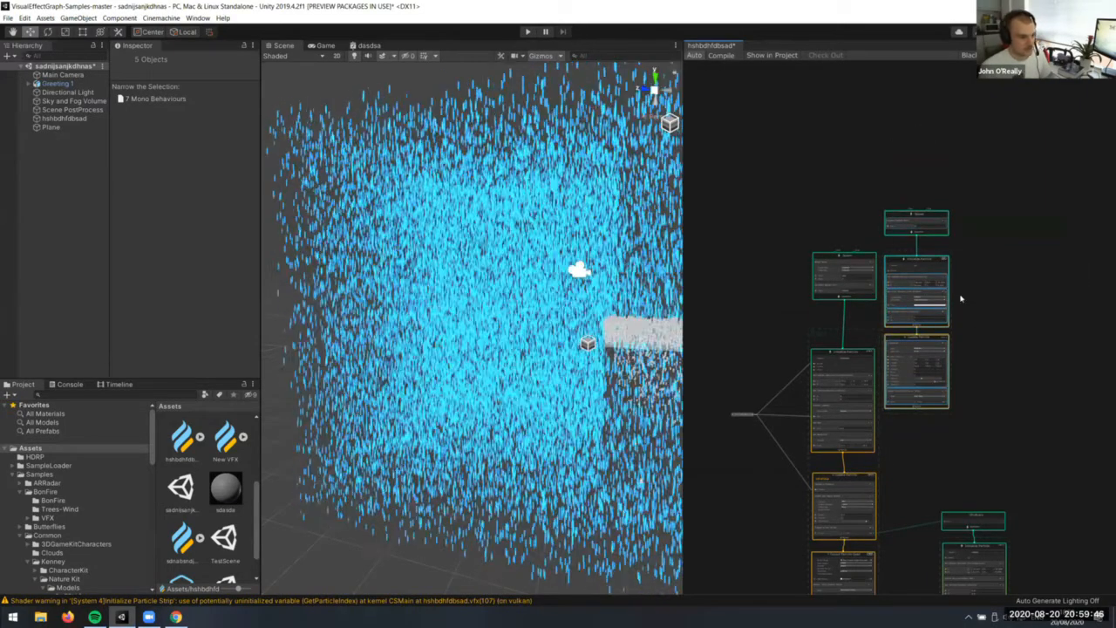
scroll(961, 299, up, 3)
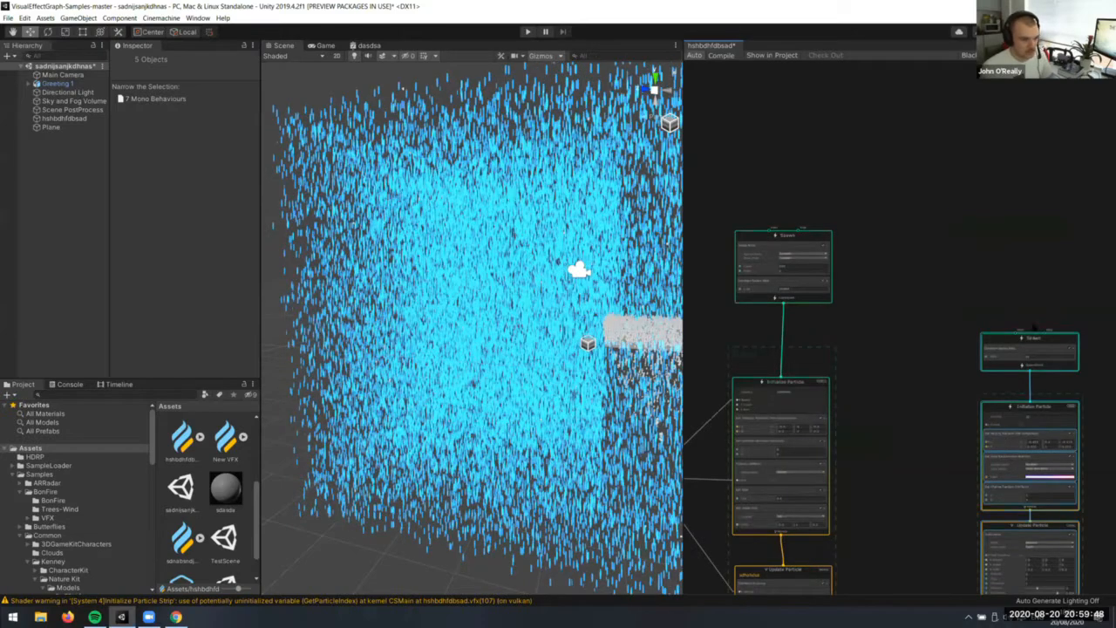
scroll(873, 314, up, 2)
drag(757, 297, 1061, 340)
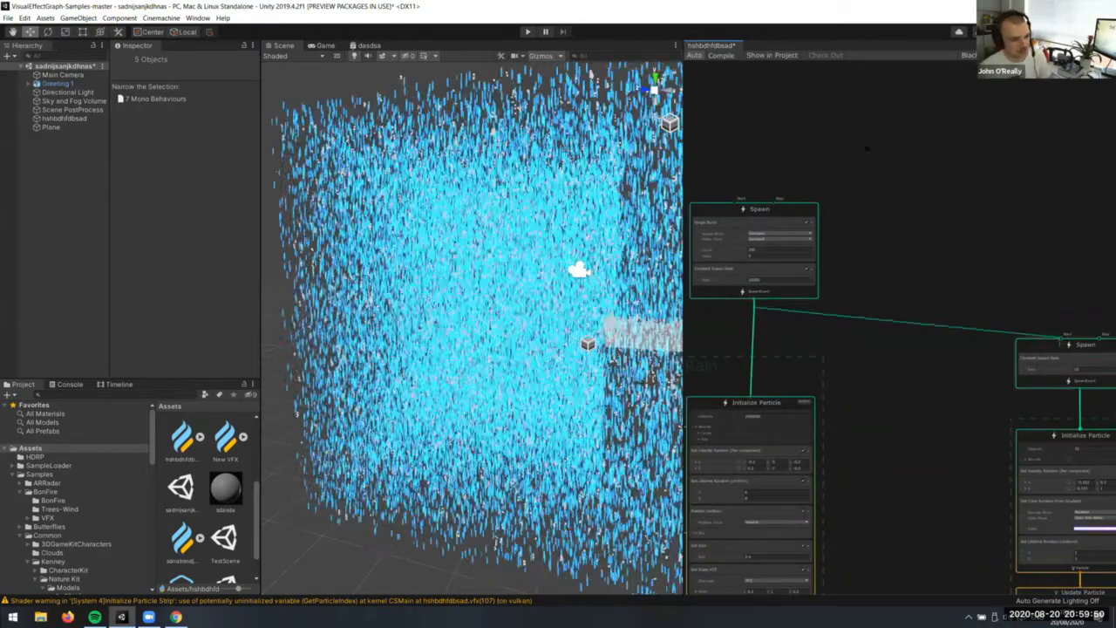
Review the chained spawn systems and delete the added Spawn, Initialize Particle and Update Particle contexts
middle_drag(870, 195, 867, 172)
middle_drag(969, 466, 829, 245)
scroll(832, 272, down, 1)
middle_drag(989, 192, 978, 247)
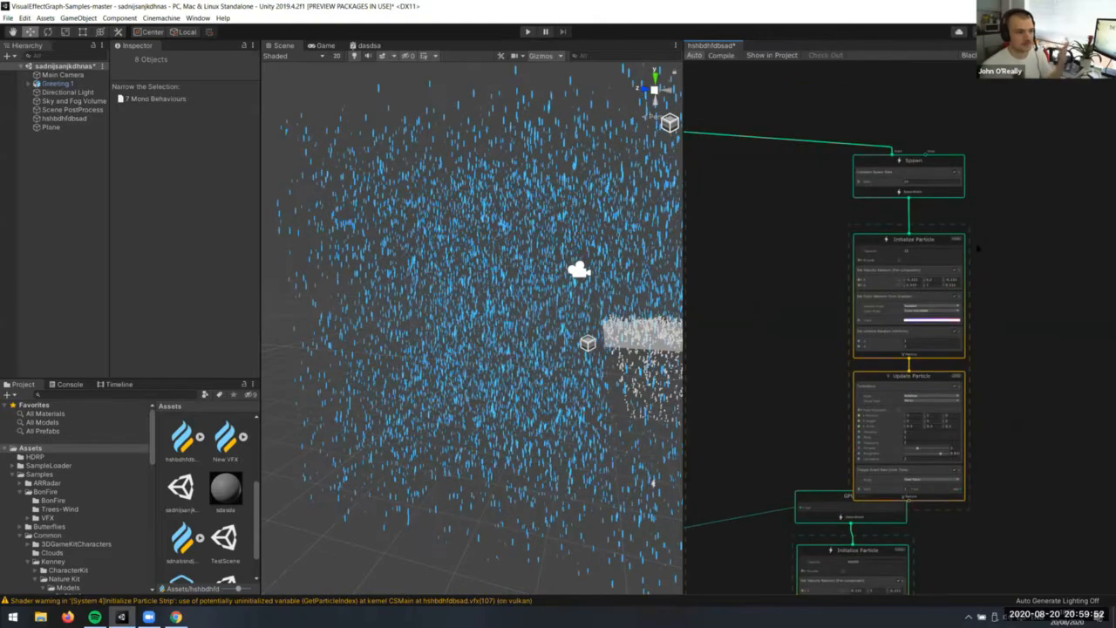
scroll(967, 273, down, 1)
middle_drag(690, 150, 966, 276)
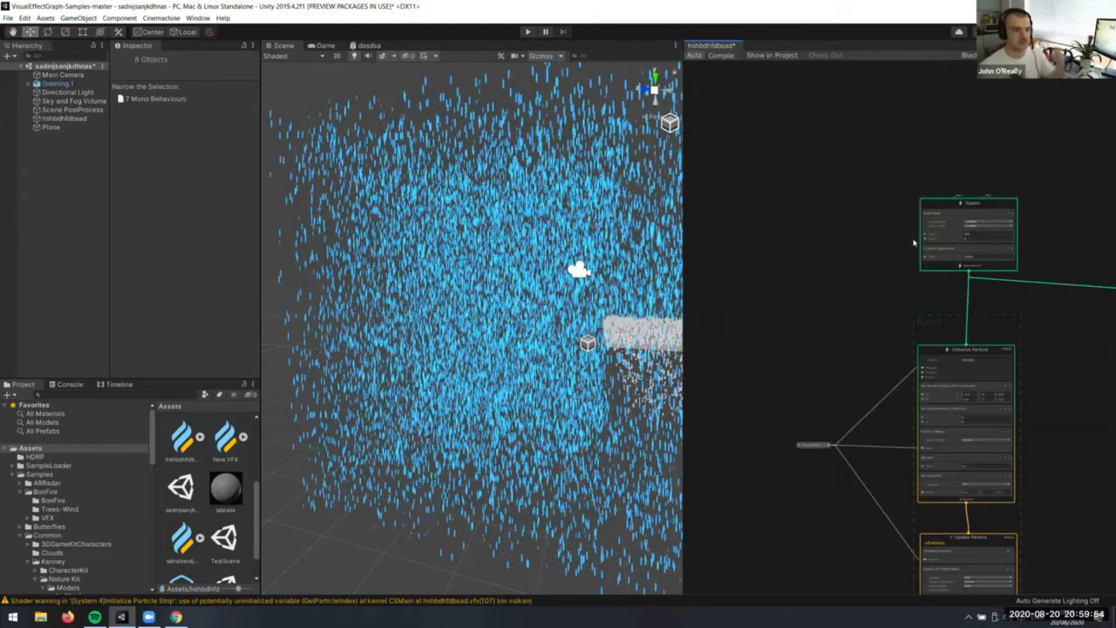
scroll(1021, 166, up, 2)
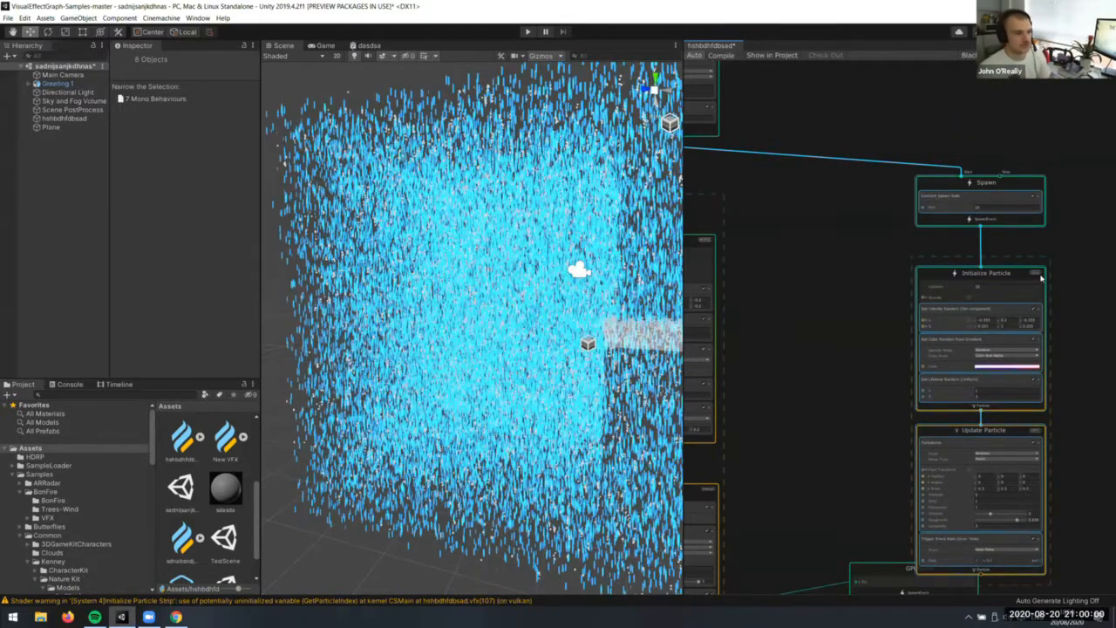
scroll(1017, 272, down, 2)
key(Delete)
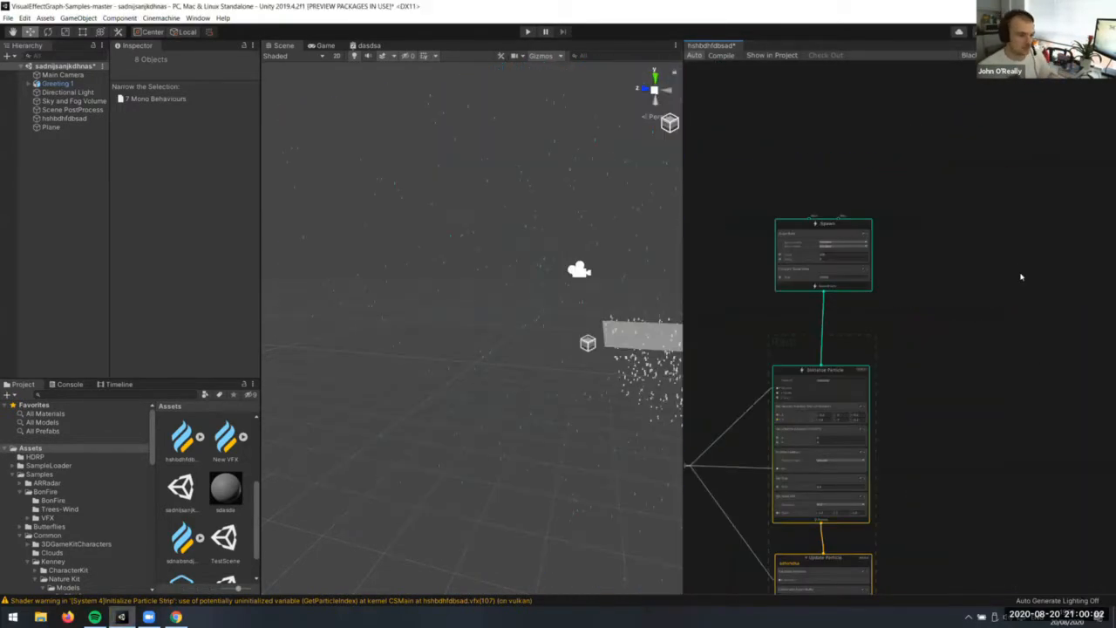
Add an Event context to the graph near the rain system's Spawn context
right_click(1016, 273)
click(1042, 273)
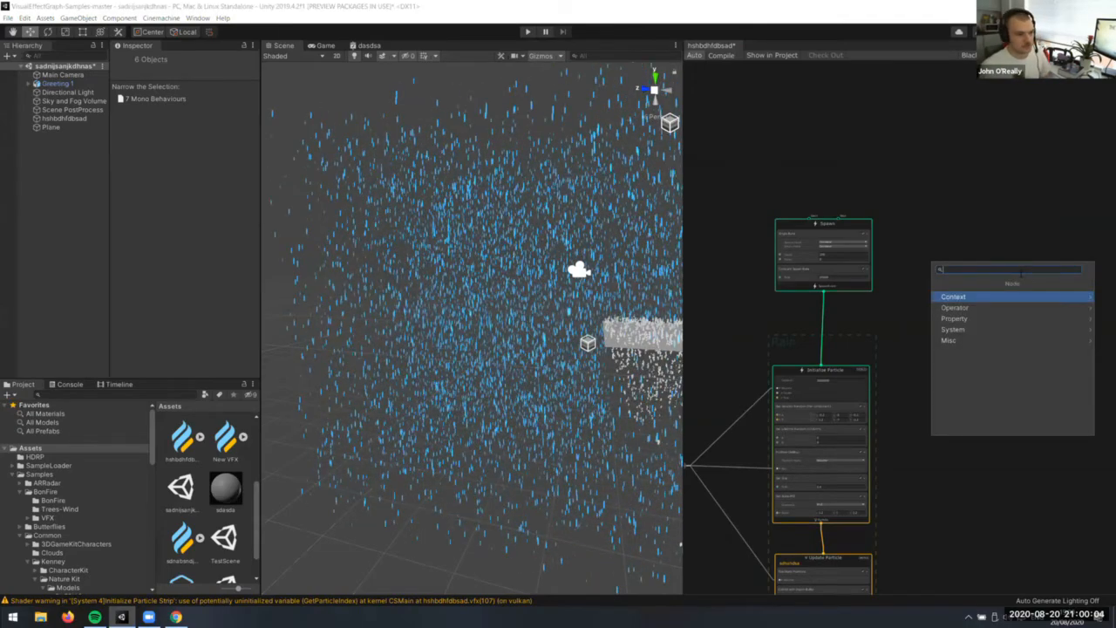
text(event)
key(Return)
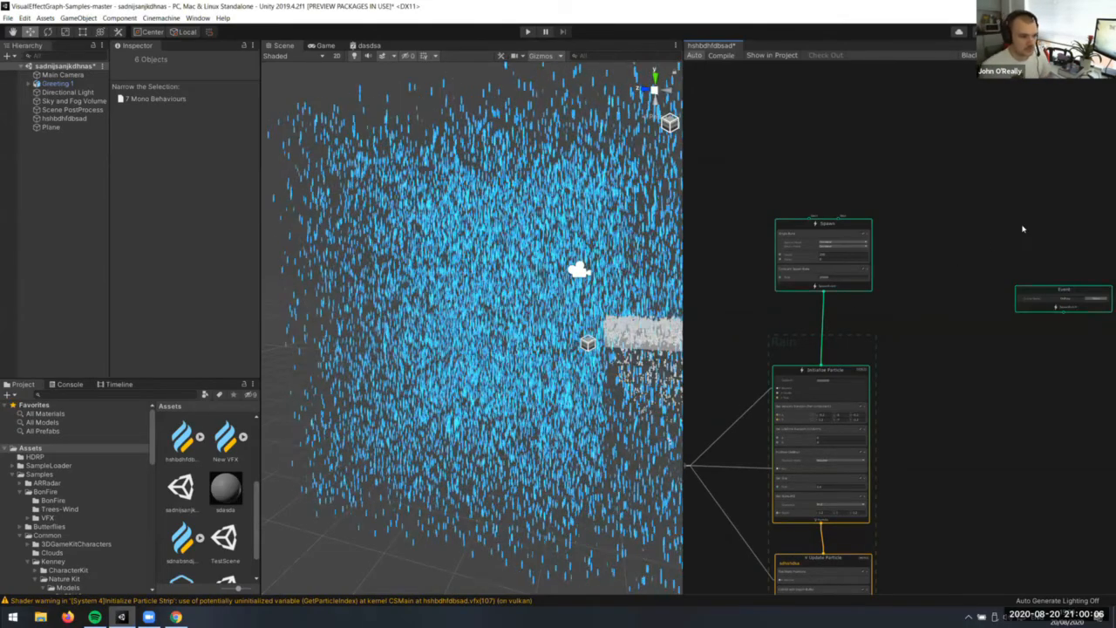
Connect the Event context's SpawnEvent output to the rain Spawn's Start input and place the Event context above it
scroll(1021, 267, up, 3)
drag(1038, 301, 882, 220)
middle_drag(758, 157, 834, 143)
drag(986, 205, 832, 93)
scroll(787, 128, up, 5)
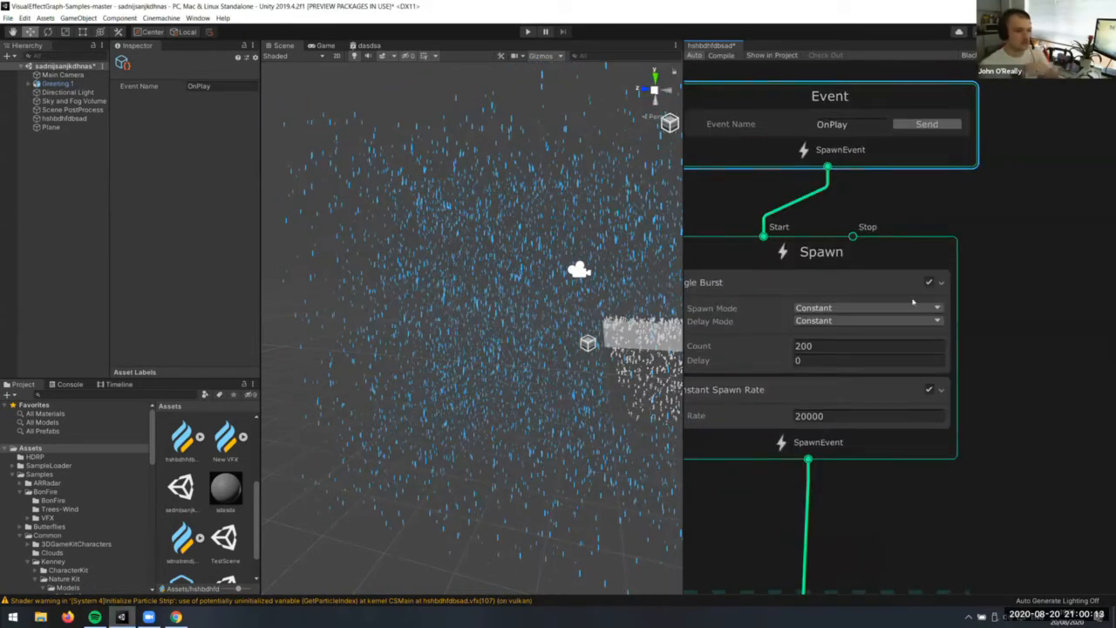
middle_drag(856, 209, 932, 267)
scroll(931, 266, down, 2)
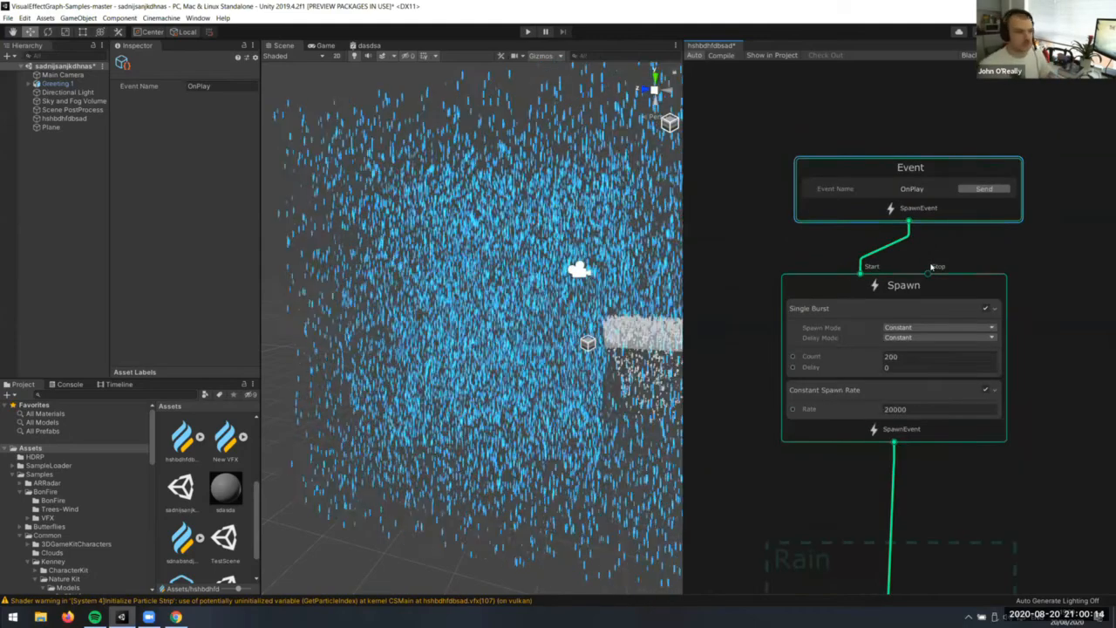
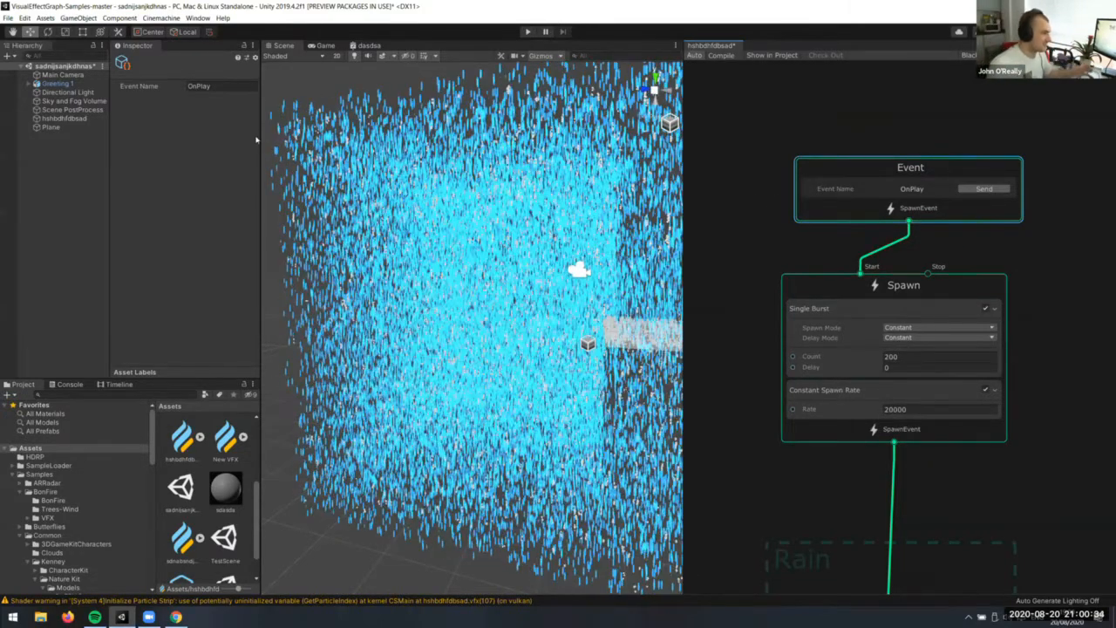
Review the Visual Effects preferences, including Show Additional Debug Info, and inspect the Tile/Warp Positions block's computed source code
click(197, 18)
mouse_move(24, 17)
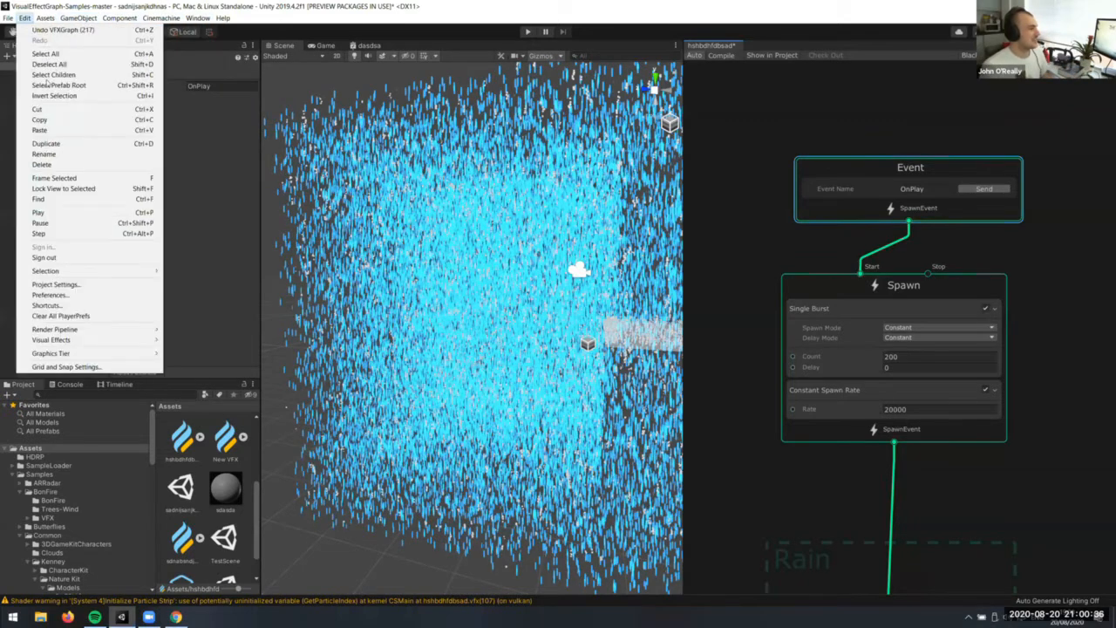
click(70, 300)
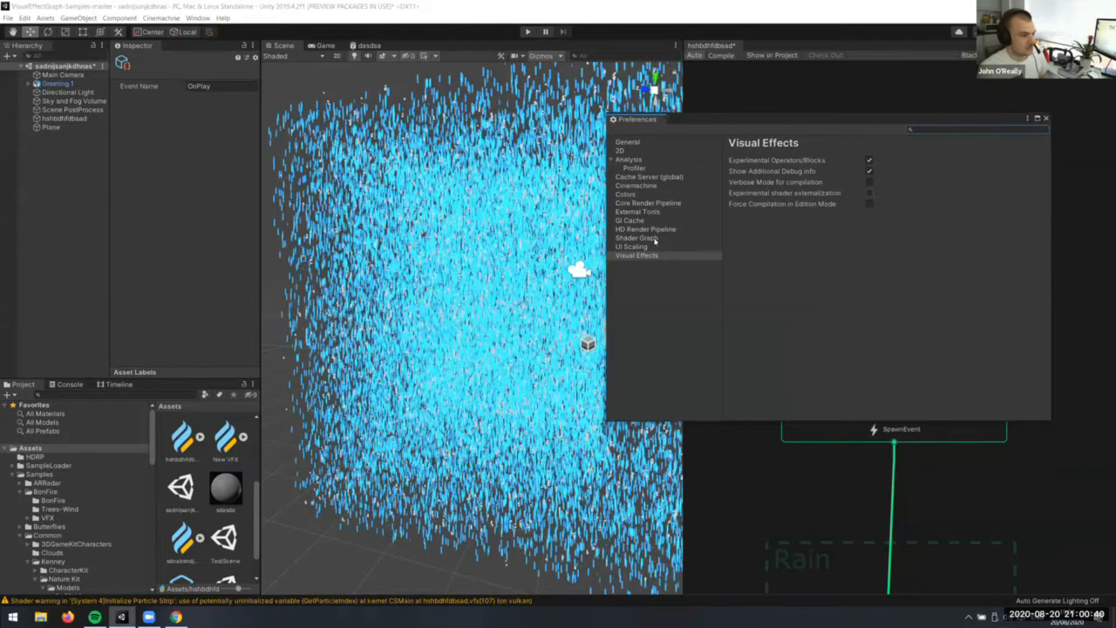
click(641, 247)
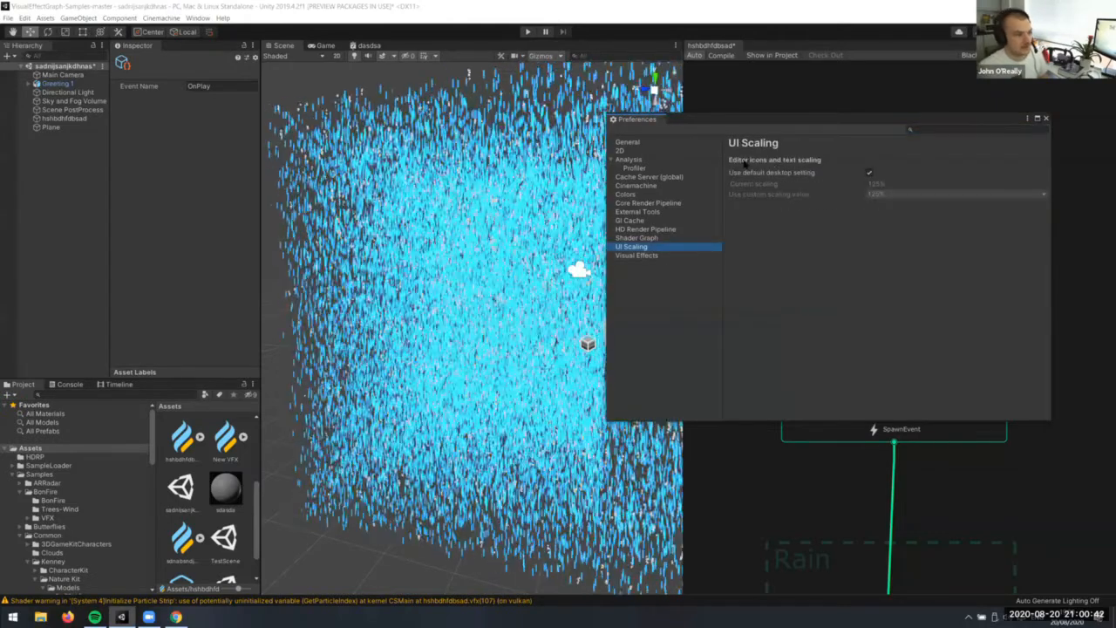
key(Down)
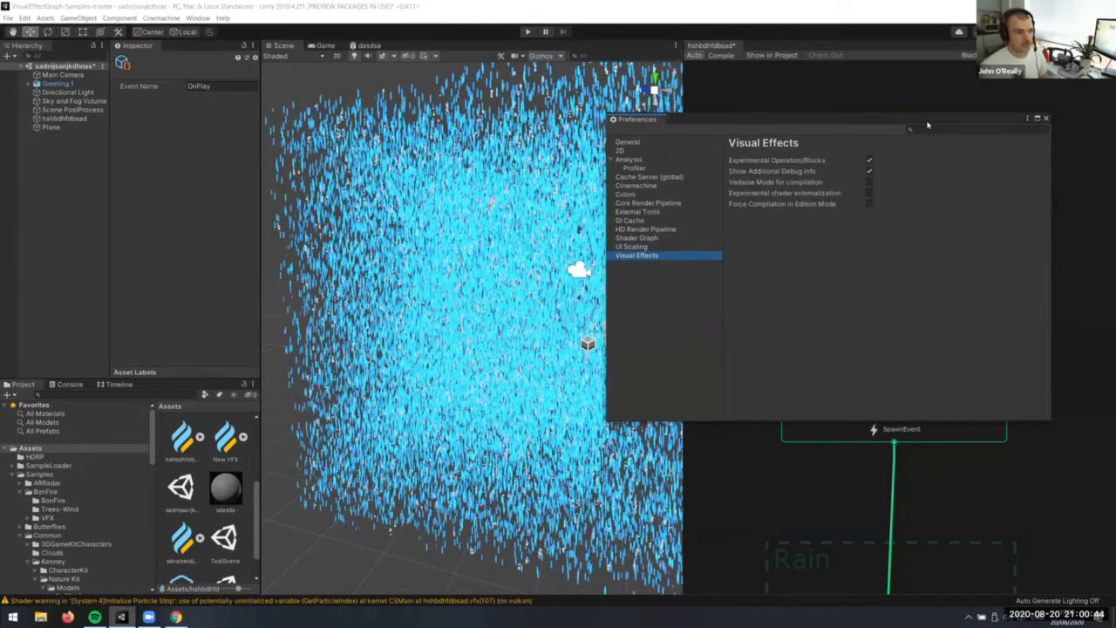
drag(652, 119, 292, 112)
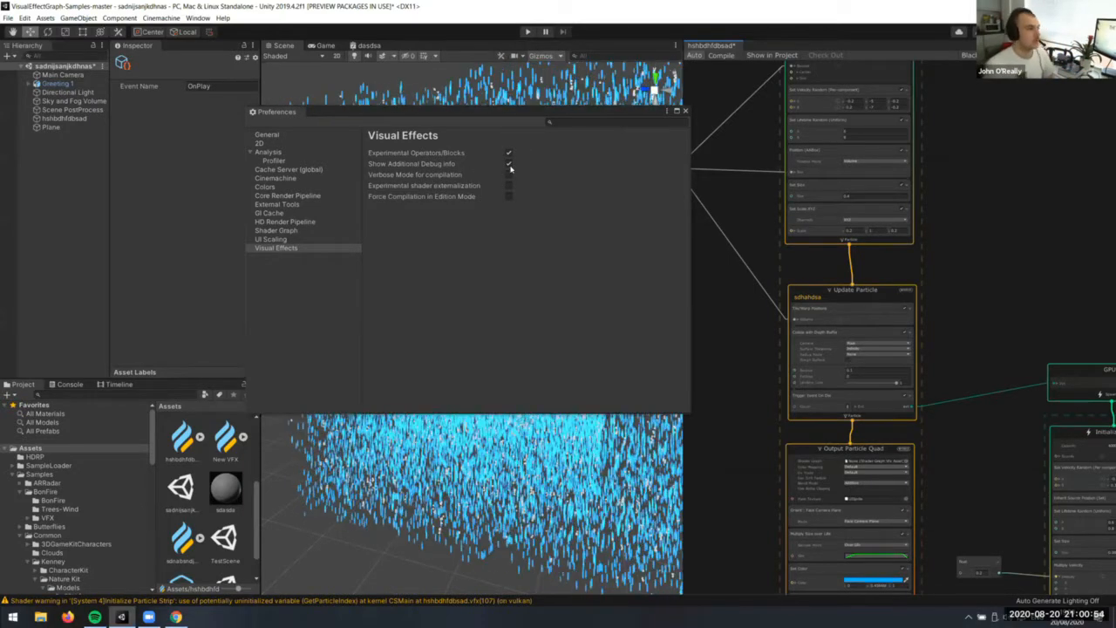
click(798, 316)
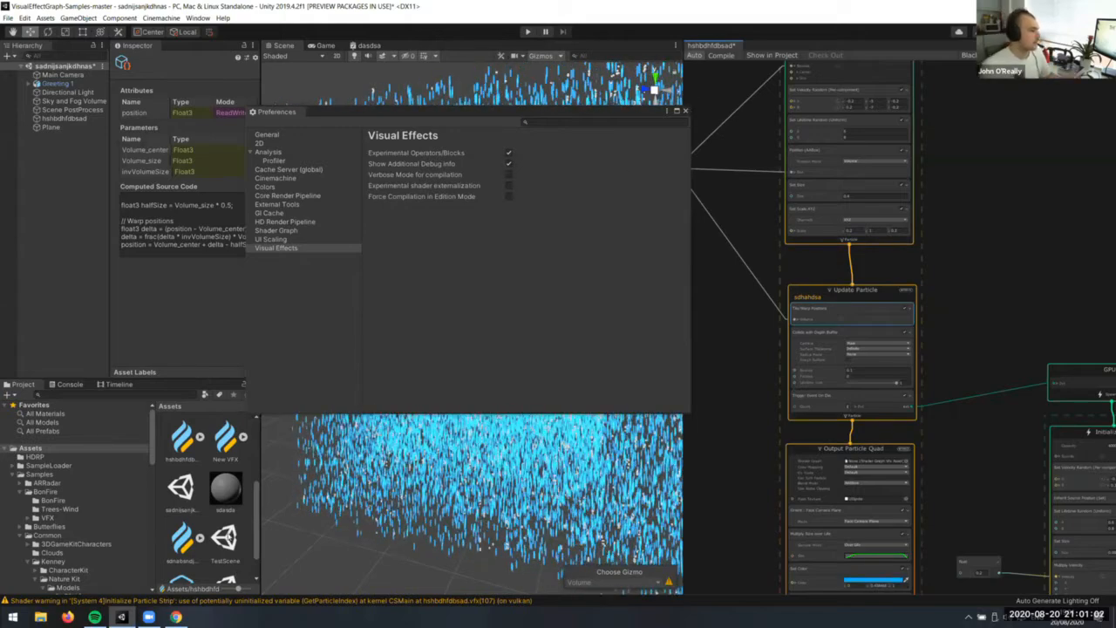
click(687, 111)
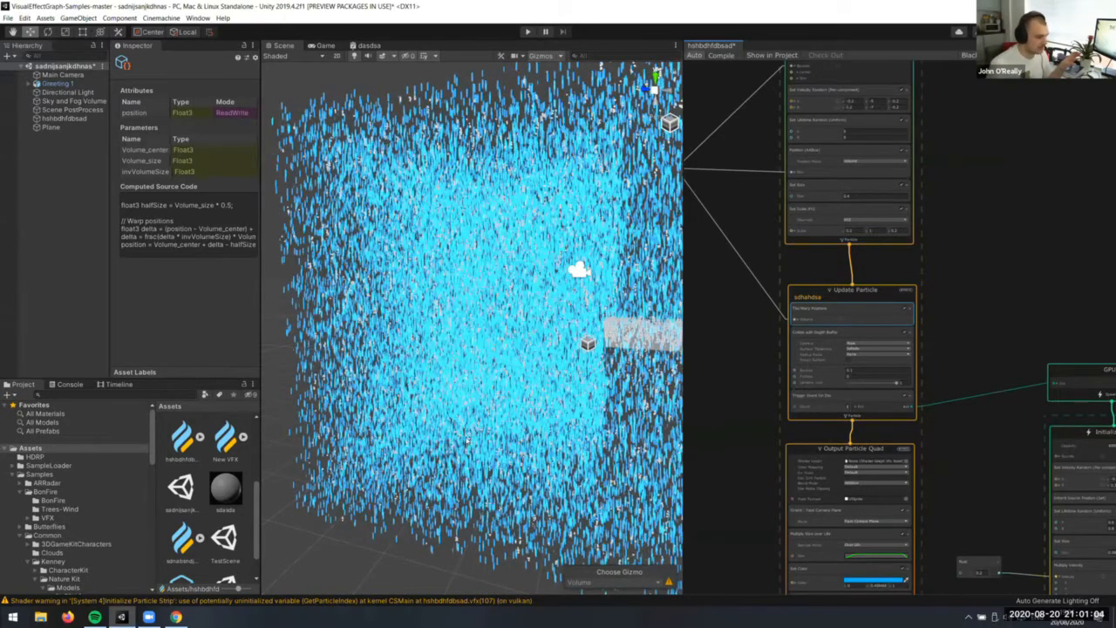
Temporarily enlarge the asset view and inspect the effect's generated Output Particle Quad shader and its initialize and update compute shaders
drag(261, 218, 571, 218)
click(529, 444)
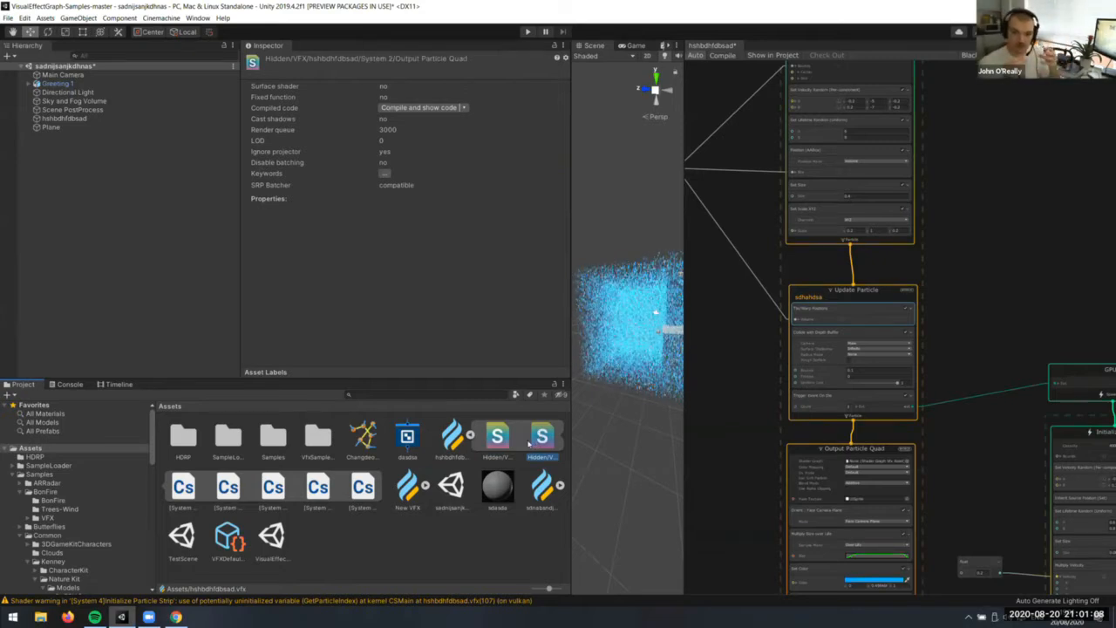
click(186, 482)
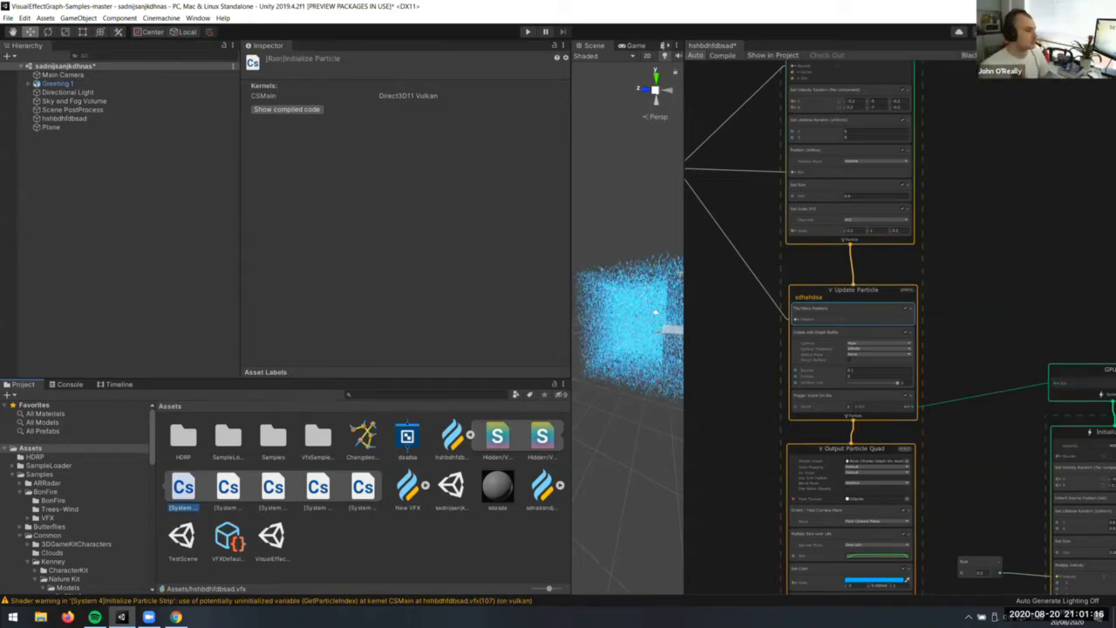
click(232, 495)
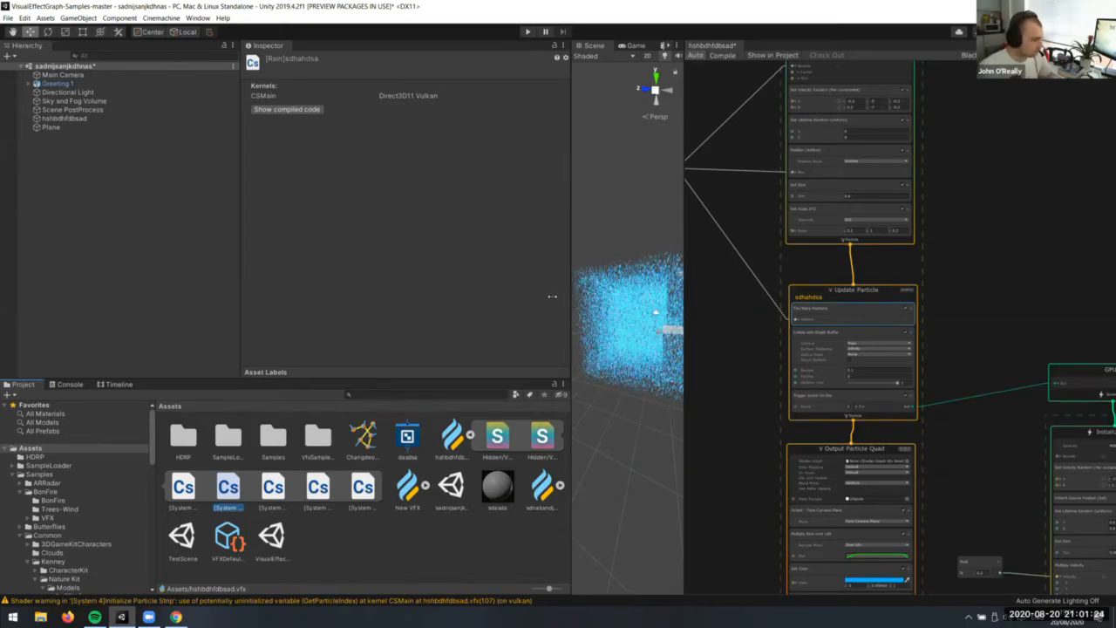
drag(552, 297, 503, 296)
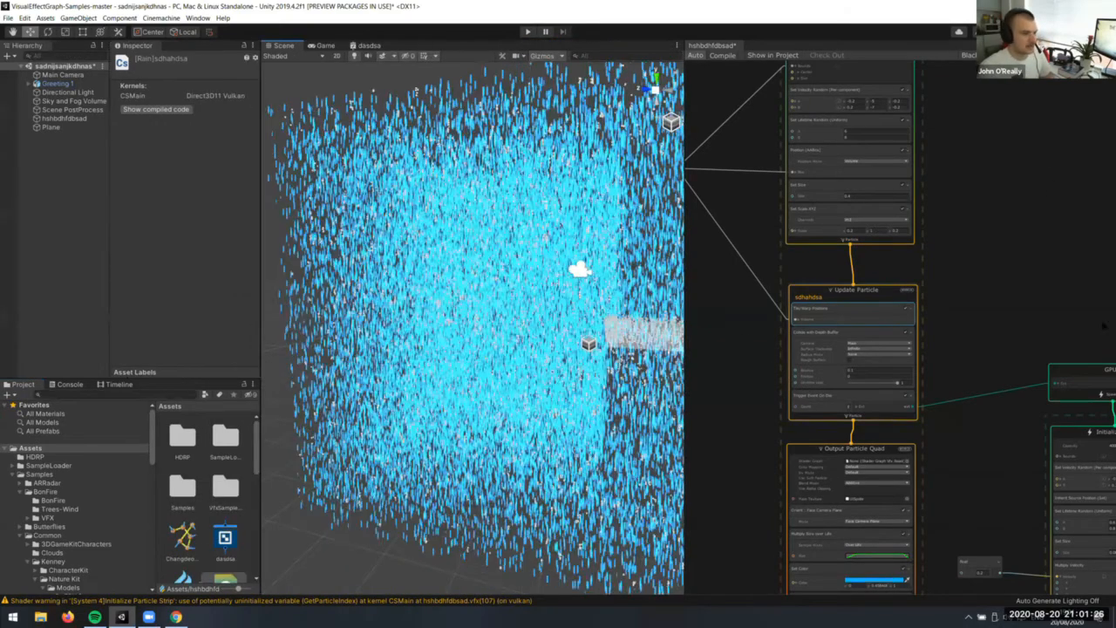
Set the Constant Spawn Rate in the rain's Spawn context to 2000
scroll(776, 407, down, 1)
click(848, 343)
scroll(877, 342, down, 1)
middle_drag(1109, 324, 1010, 408)
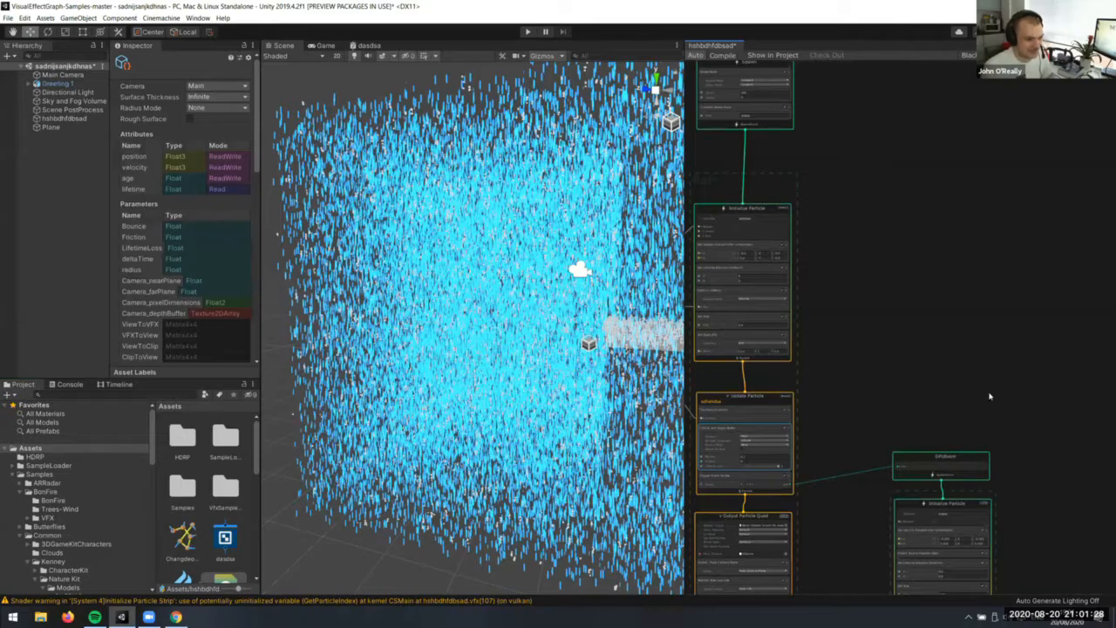
scroll(990, 396, up, 3)
middle_drag(811, 227, 991, 397)
middle_drag(746, 118, 885, 402)
scroll(885, 401, up, 2)
click(987, 430)
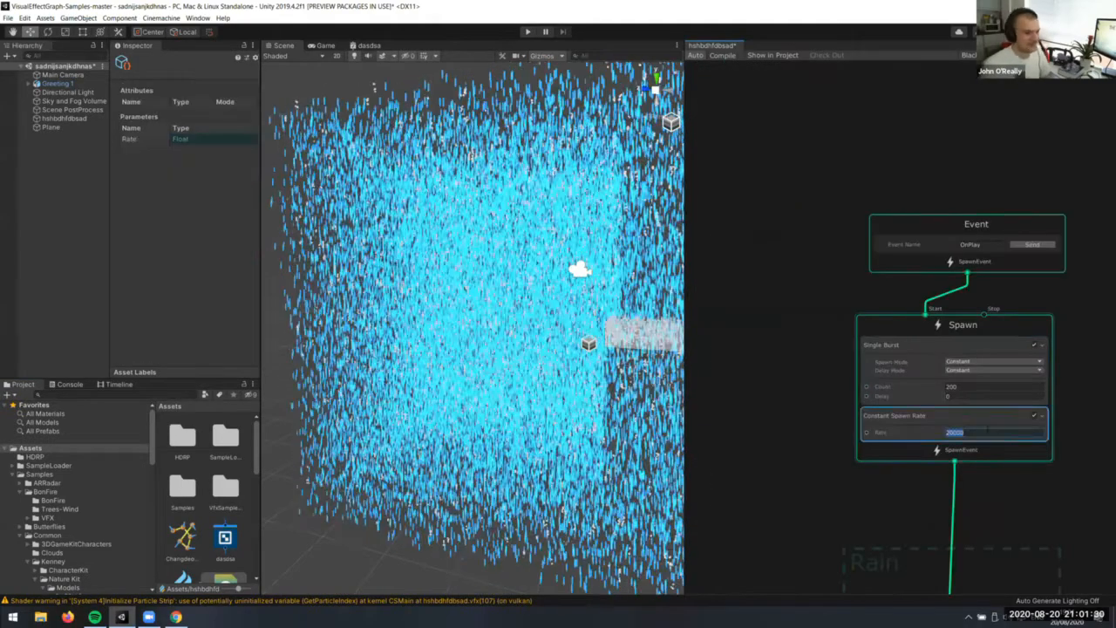
text(2000)
key(Return)
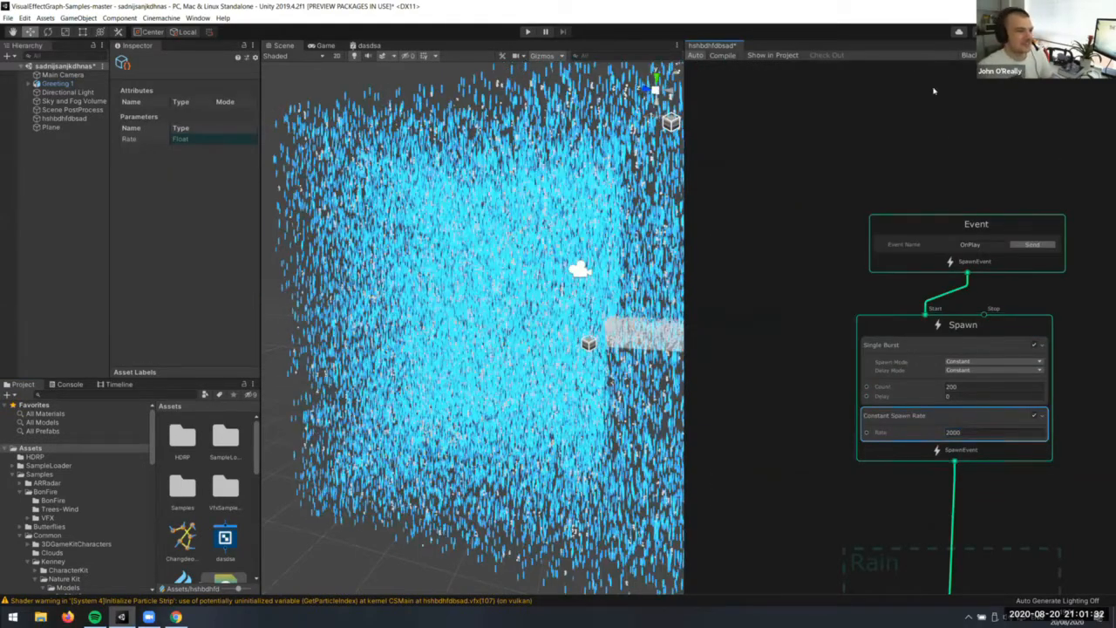
Send the OnPlay event from the Event context and check the rain's Tile/Warp Positions block in Update Particle
click(1032, 244)
middle_drag(1033, 244, 965, 97)
middle_drag(1000, 479, 970, 182)
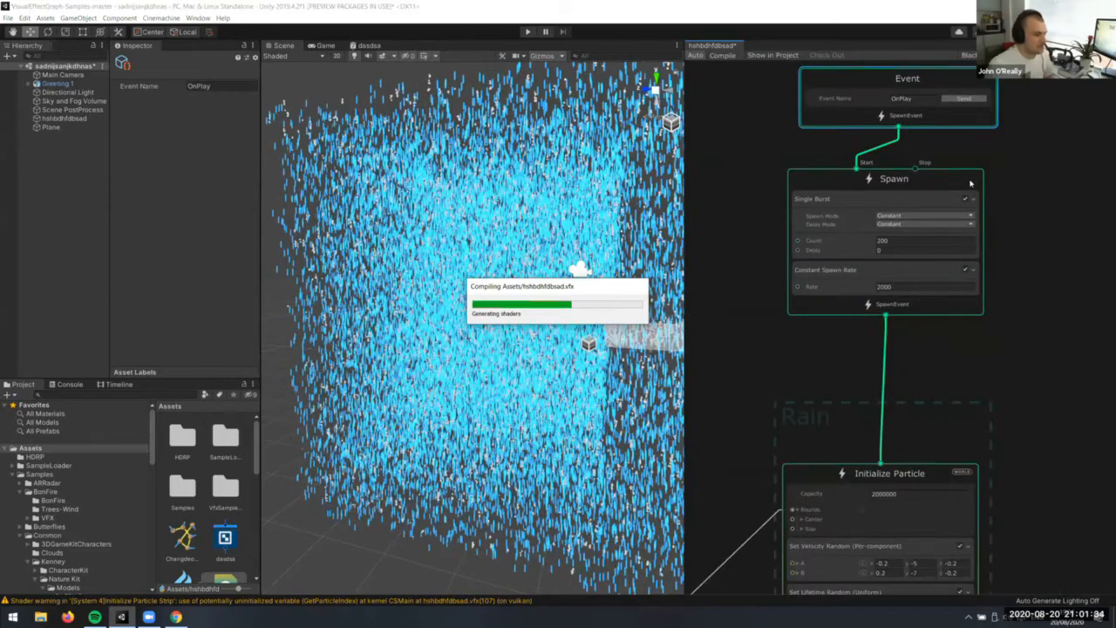
click(427, 341)
middle_drag(877, 548, 911, 325)
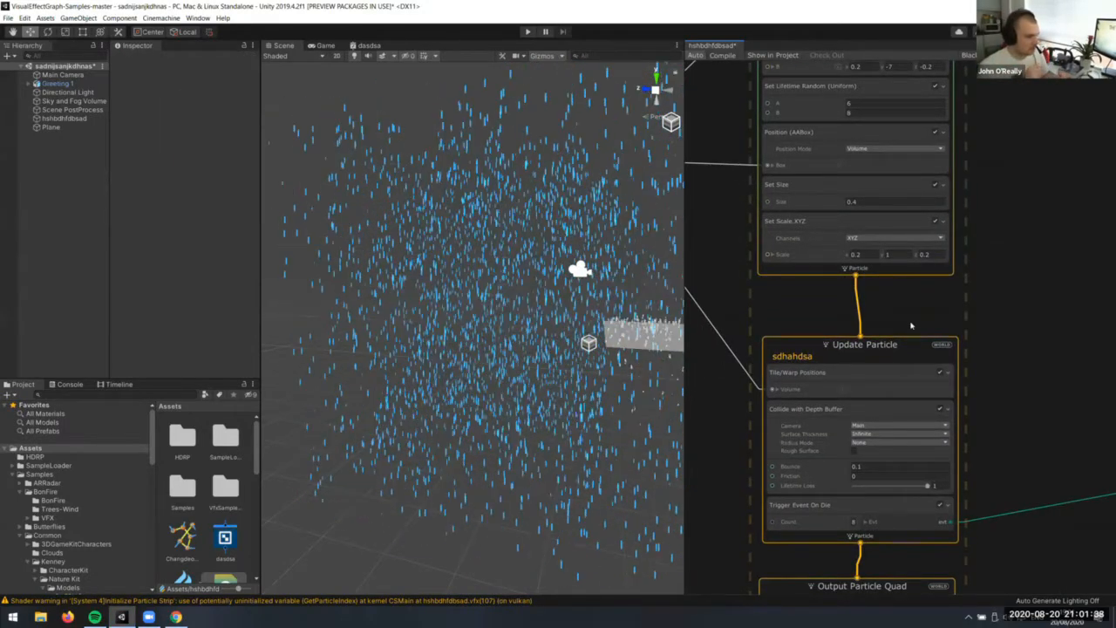
click(922, 381)
middle_drag(1001, 463, 1049, 284)
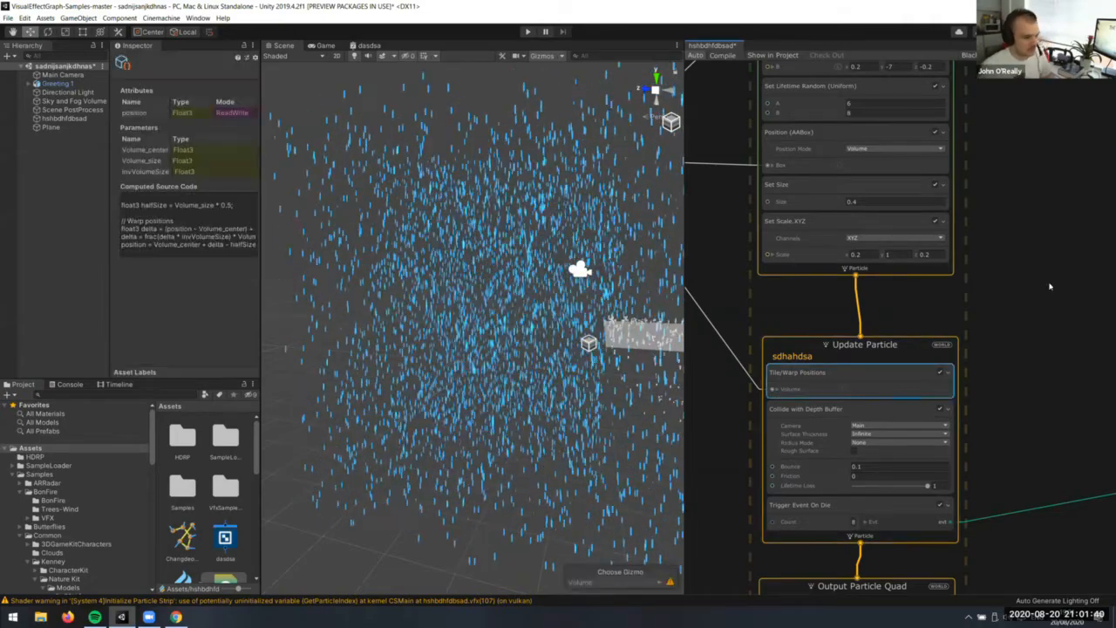
Add a Lerp operator and place it beside the Camera Fade block of the rain's Output Particle Quad context
middle_drag(1003, 584, 977, 256)
click(924, 288)
scroll(792, 253, down, 2)
middle_drag(762, 255, 800, 253)
scroll(801, 258, up, 3)
key(space)
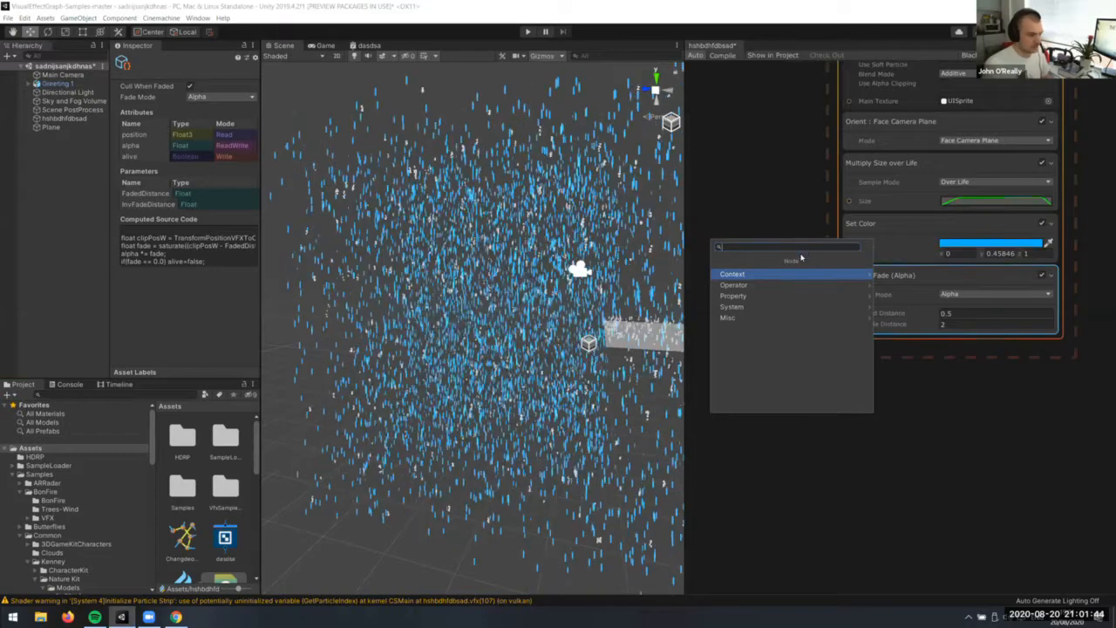
text(lerp)
key(Return)
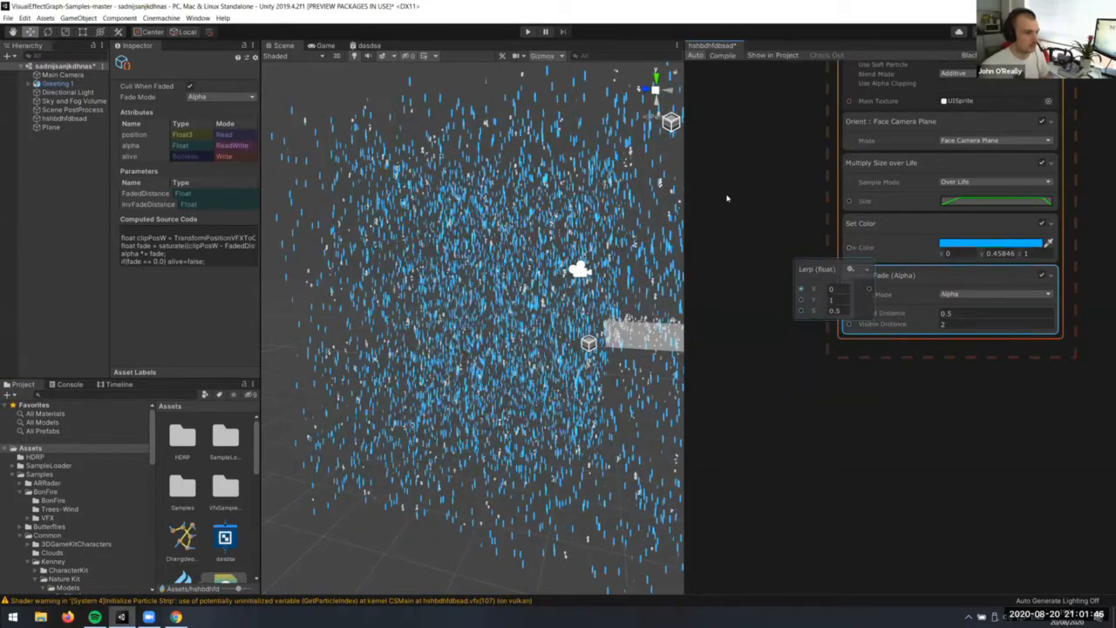
drag(819, 265, 737, 236)
middle_drag(731, 253, 827, 272)
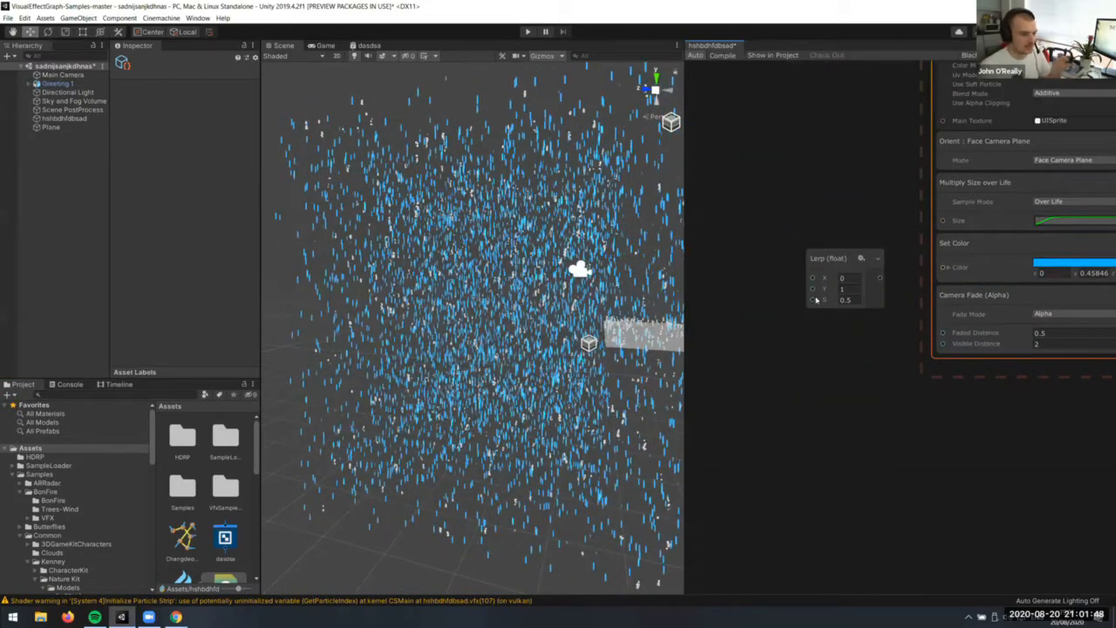
Add a Get Attribute: position operator and place it above and to the left of the Lerp operator
middle_drag(763, 317, 816, 300)
right_click(800, 314)
click(816, 320)
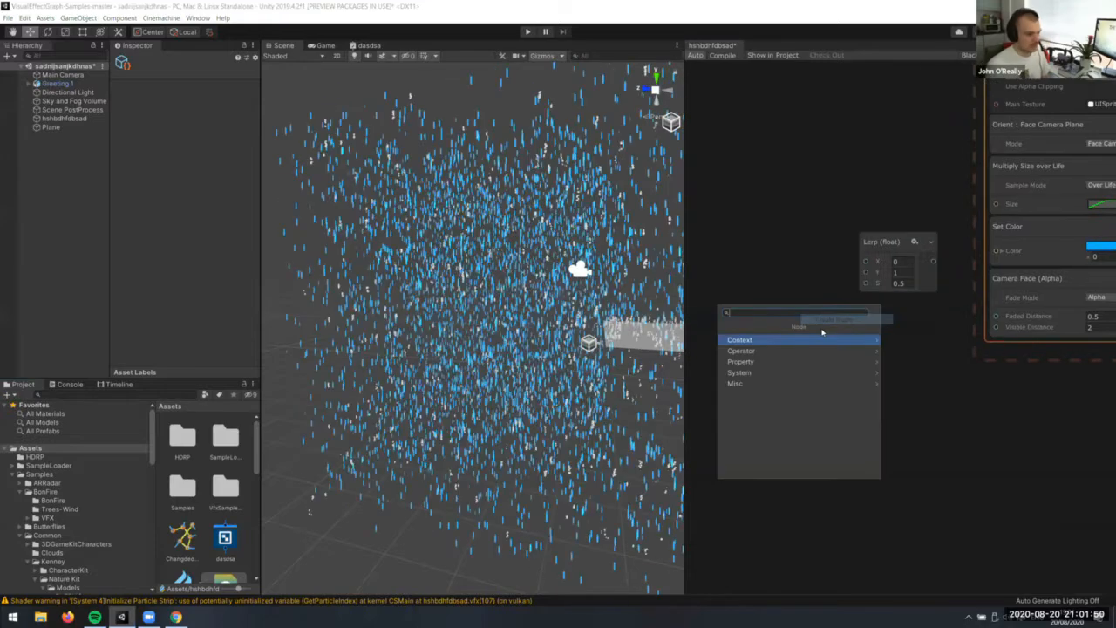
text(get)
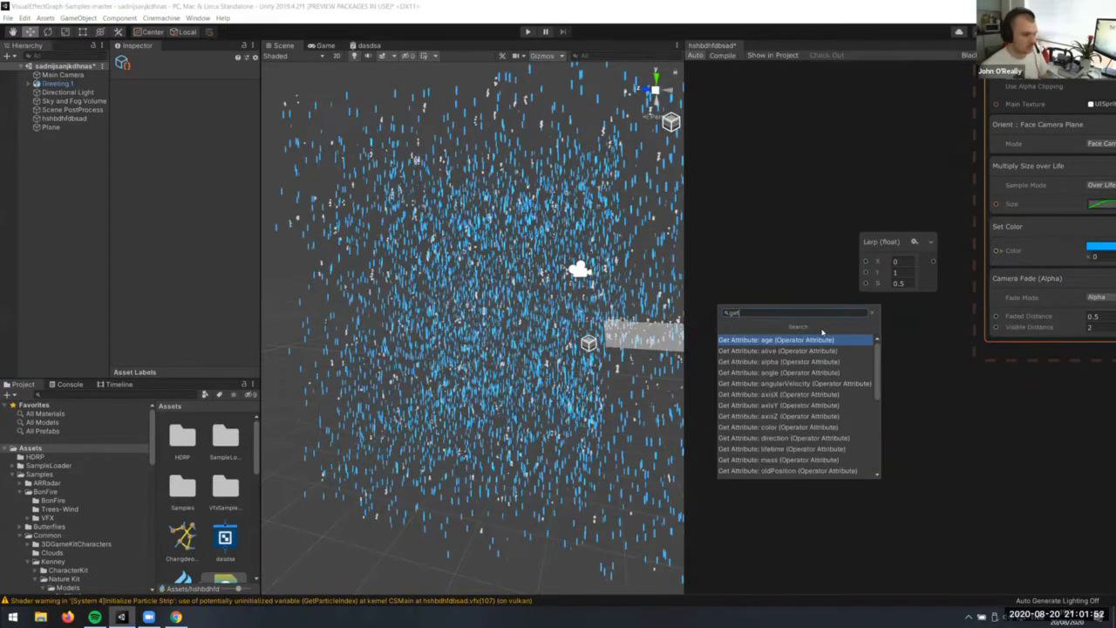
text( pos)
click(738, 350)
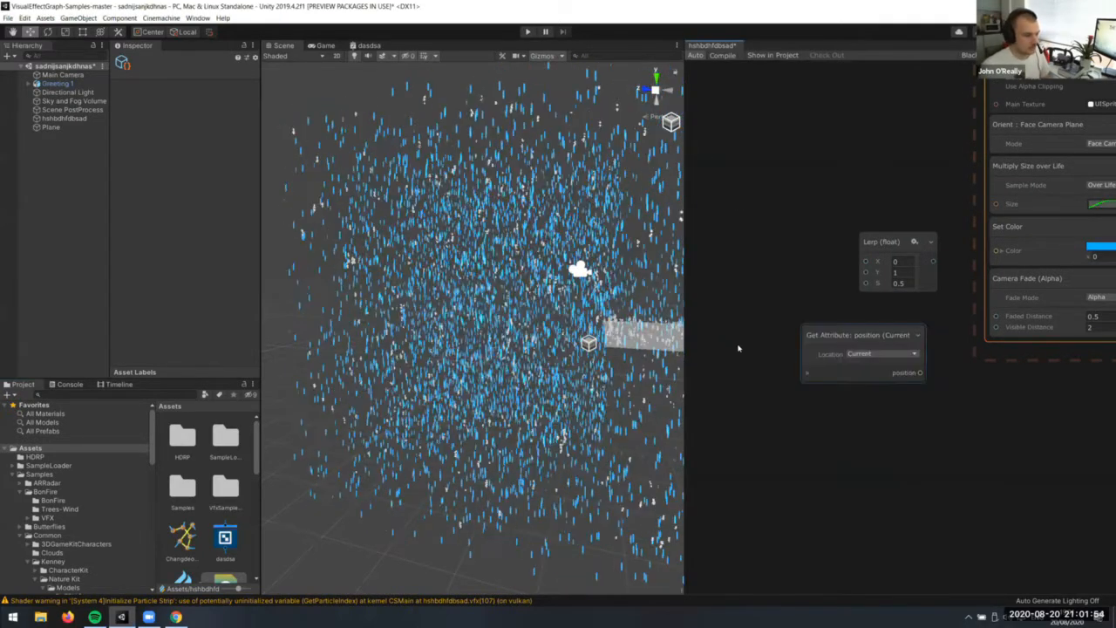
drag(837, 340, 707, 157)
Add a Vector3 operator below the Lerp operator and convert it to a property
right_click(731, 340)
key(Return)
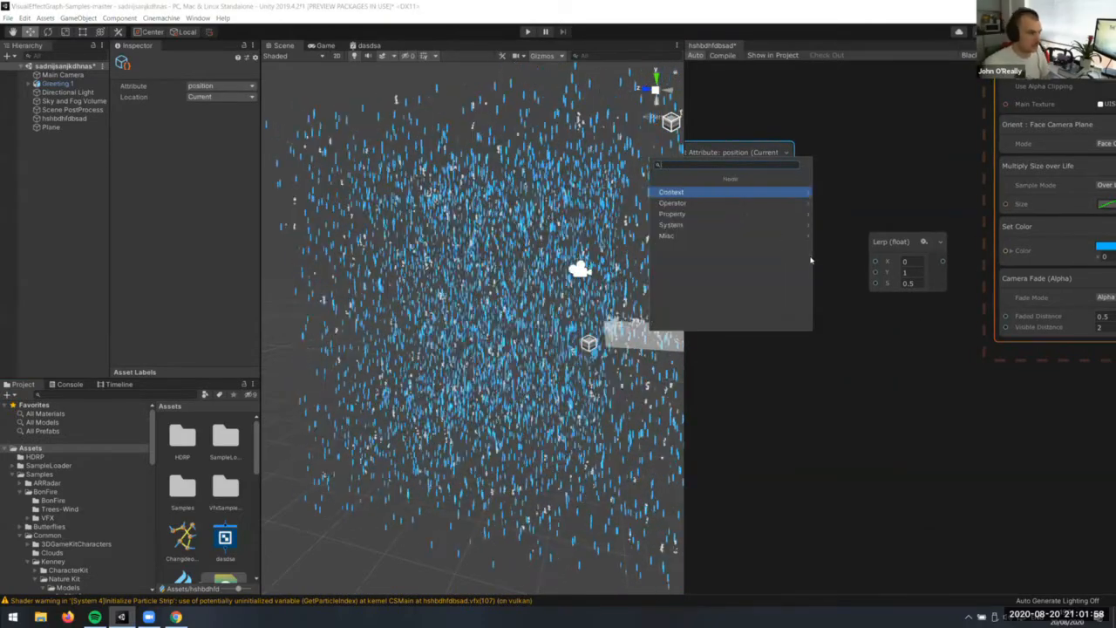
text(vec)
key(Down)
key(Down)
key(Return)
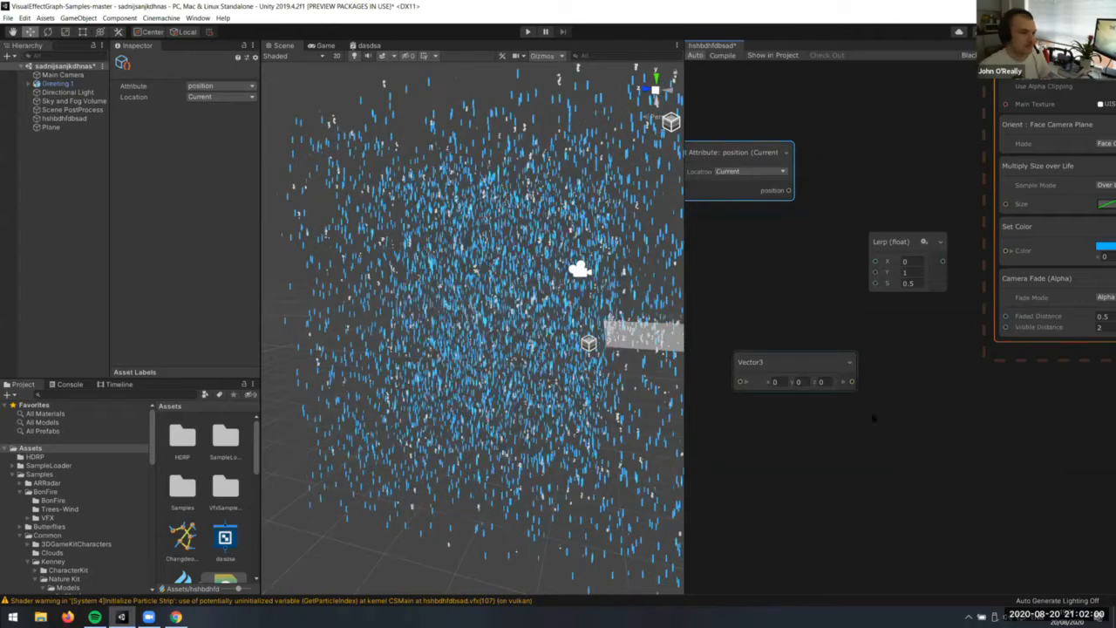
right_click(803, 369)
click(854, 383)
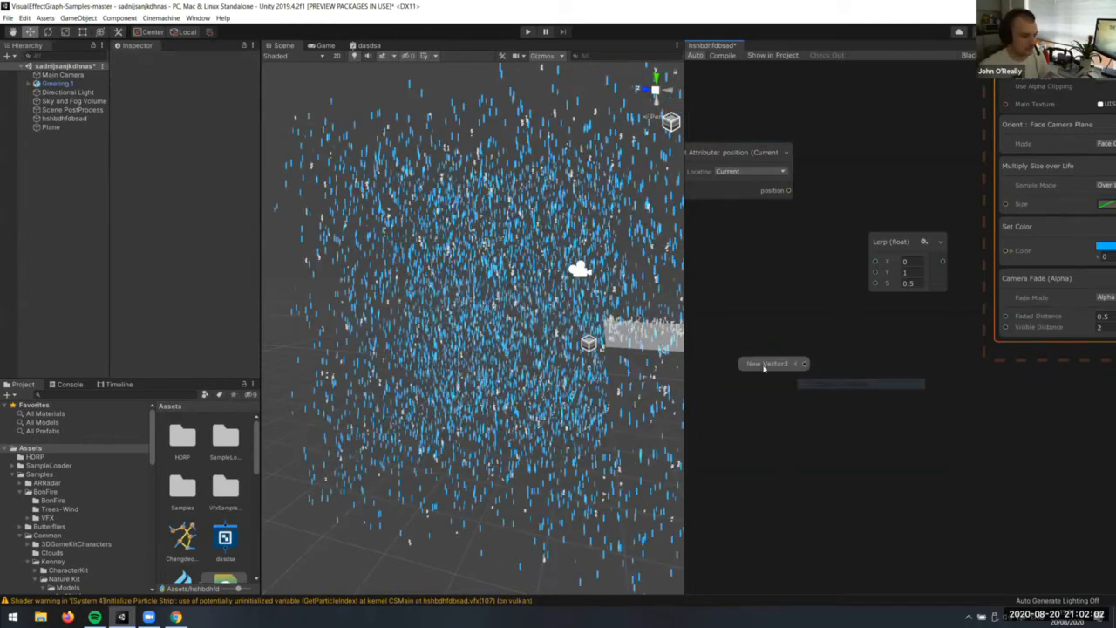
Delete the Vector3 property node from the graph and show the blackboard
middle_drag(779, 373, 817, 352)
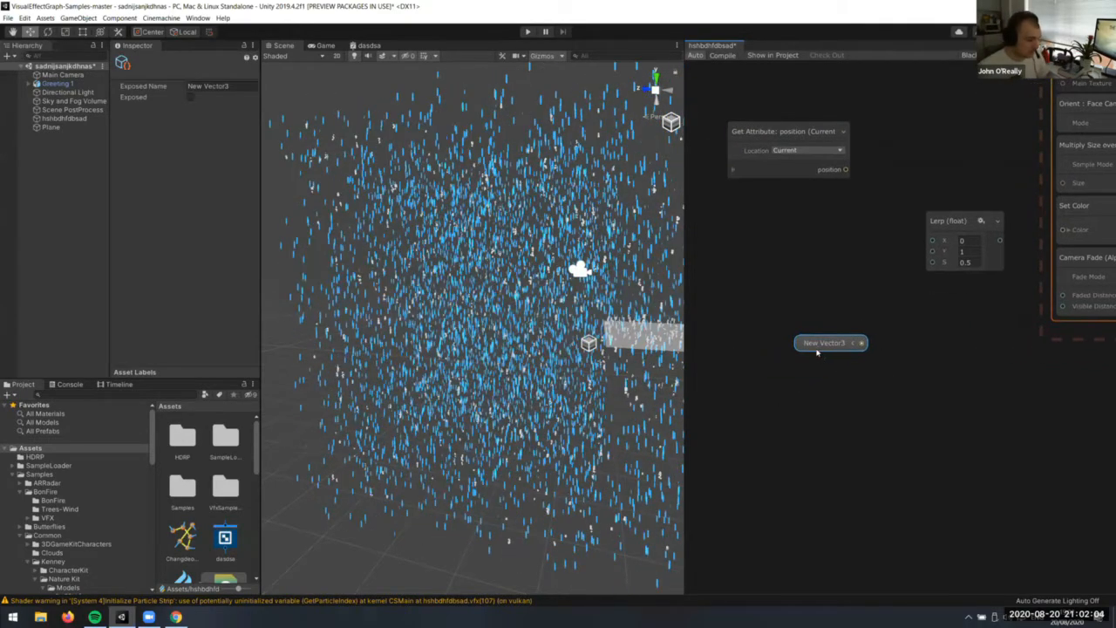
click(853, 343)
drag(818, 338, 810, 331)
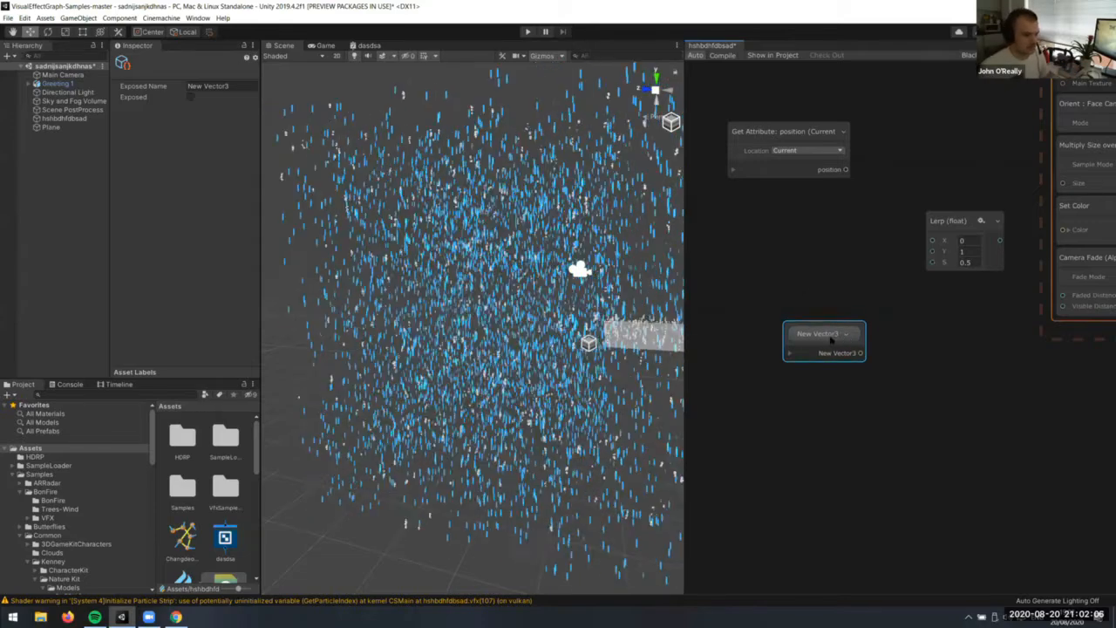
click(845, 334)
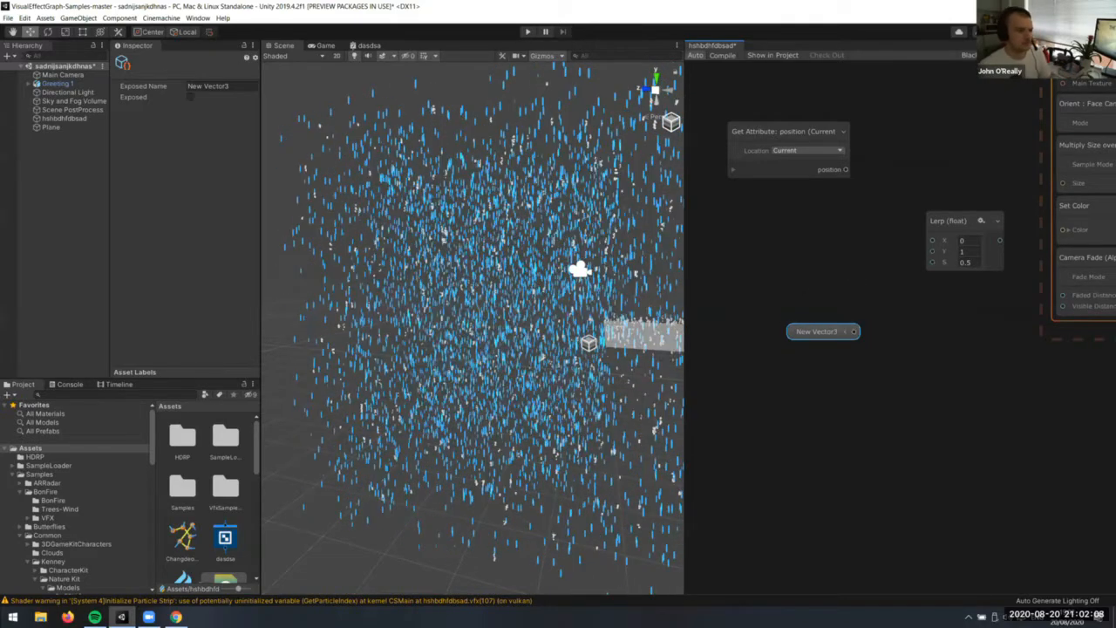
key(Delete)
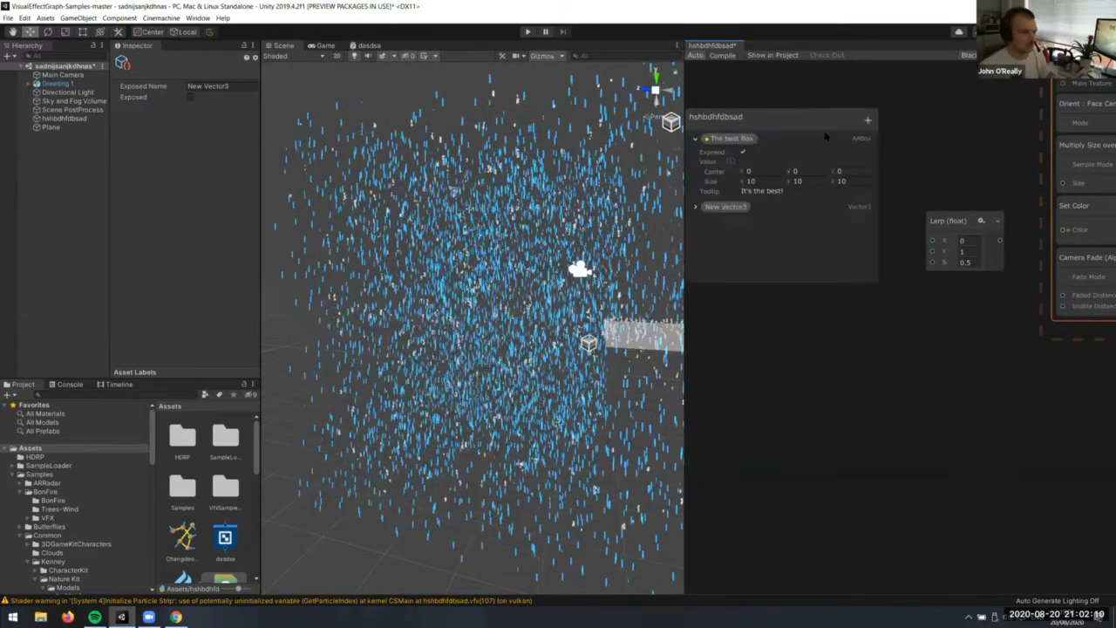
Create a Position property in the blackboard and place its node in the graph below the Lerp operator
click(868, 119)
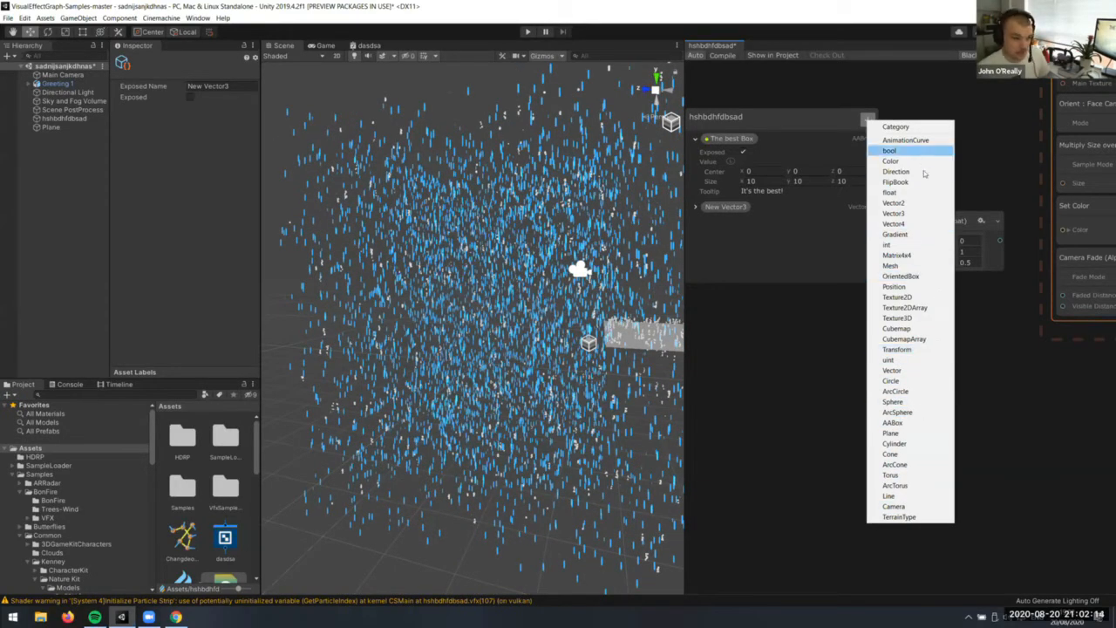
click(894, 287)
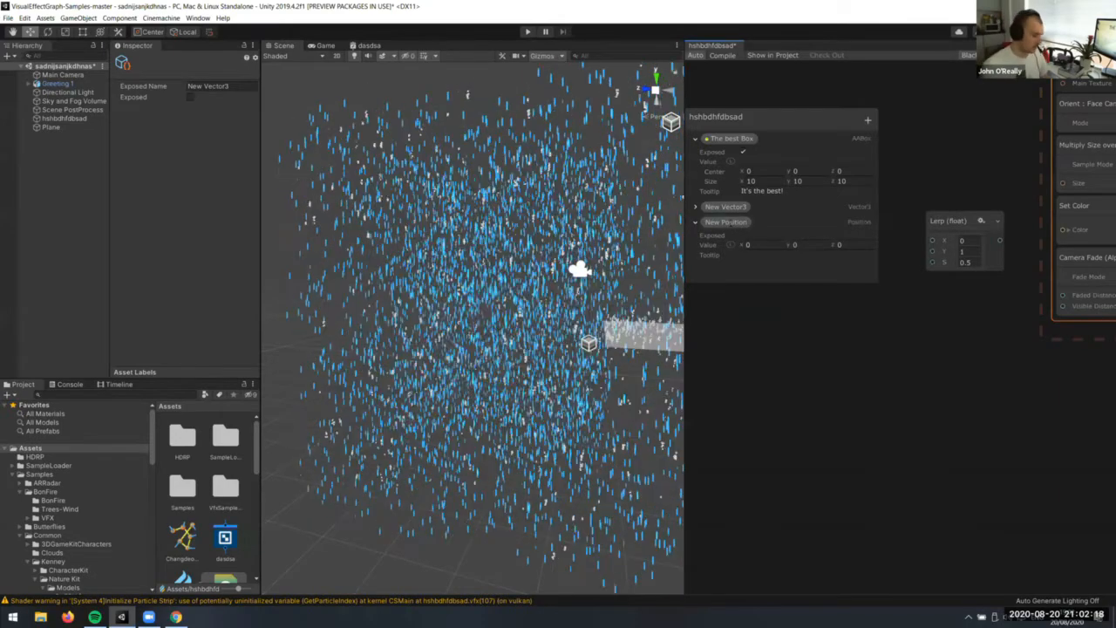
double_click(731, 224)
key(Return)
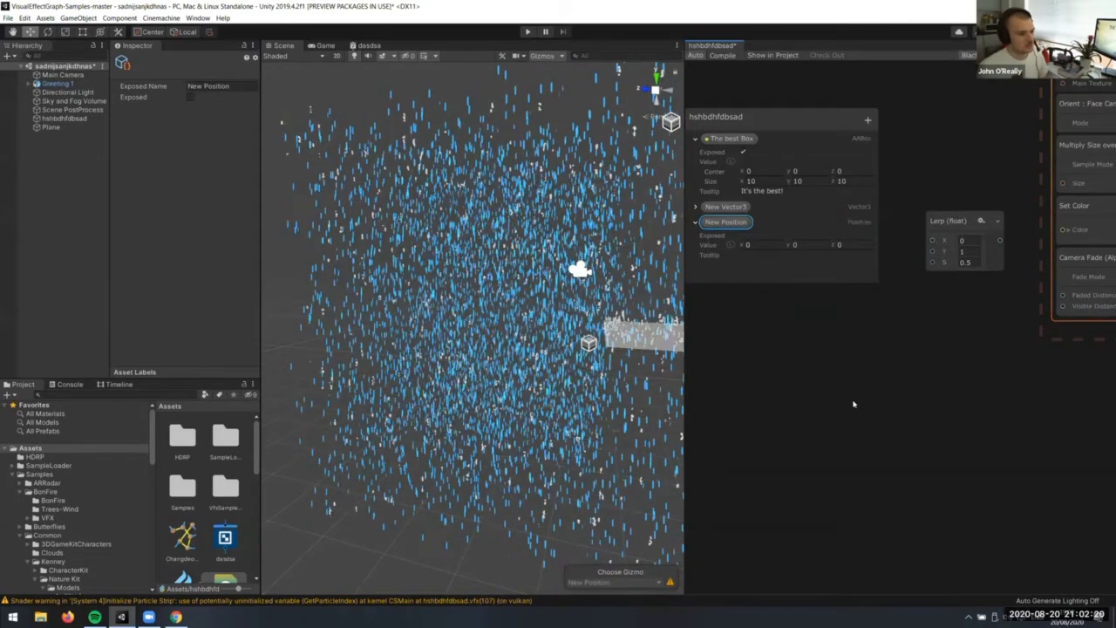
mouse_move(854, 404)
mouse_down()
mouse_move(850, 387)
mouse_move(860, 395)
mouse_up()
drag(864, 392, 827, 391)
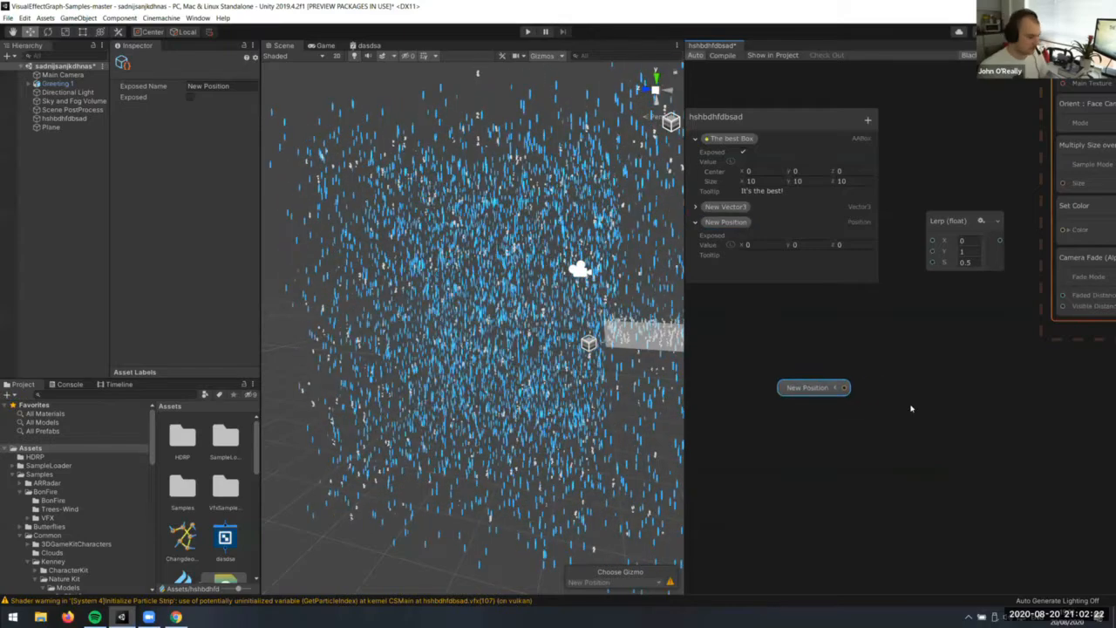
Add a Distance vector operator to the graph below the Lerp operator
key(space)
text(t)
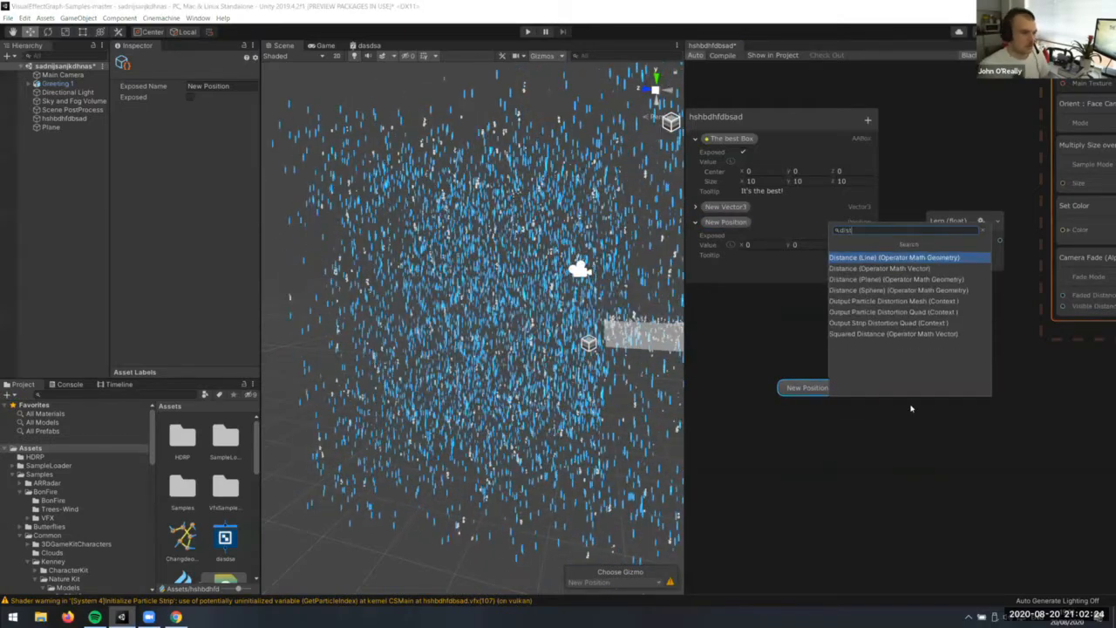
key(Down)
key(Return)
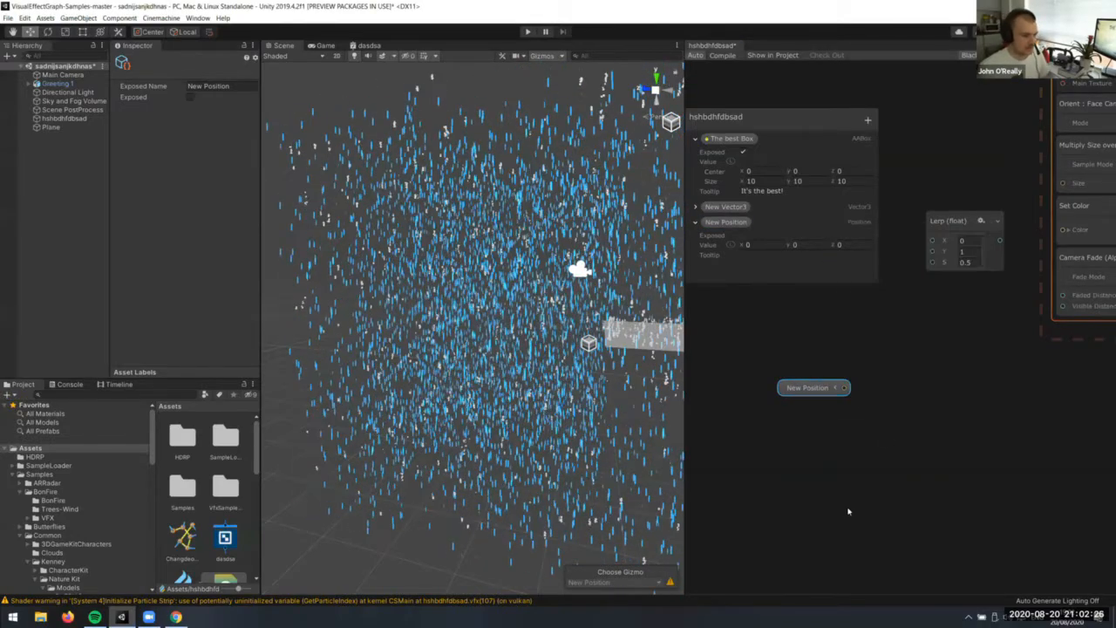
right_click(855, 511)
key(Return)
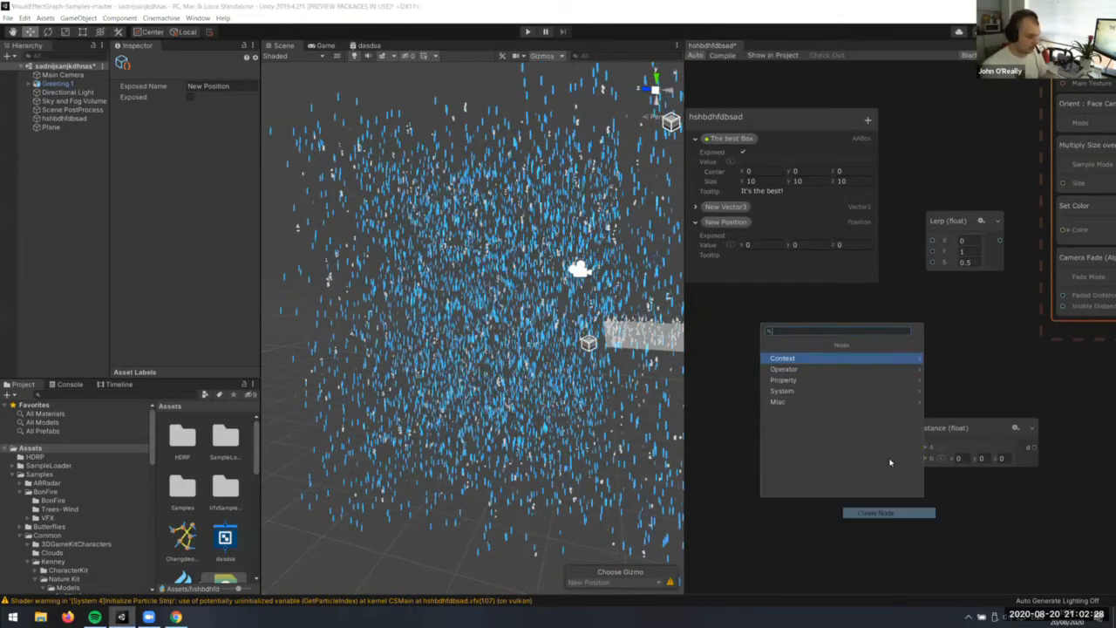
key(Down)
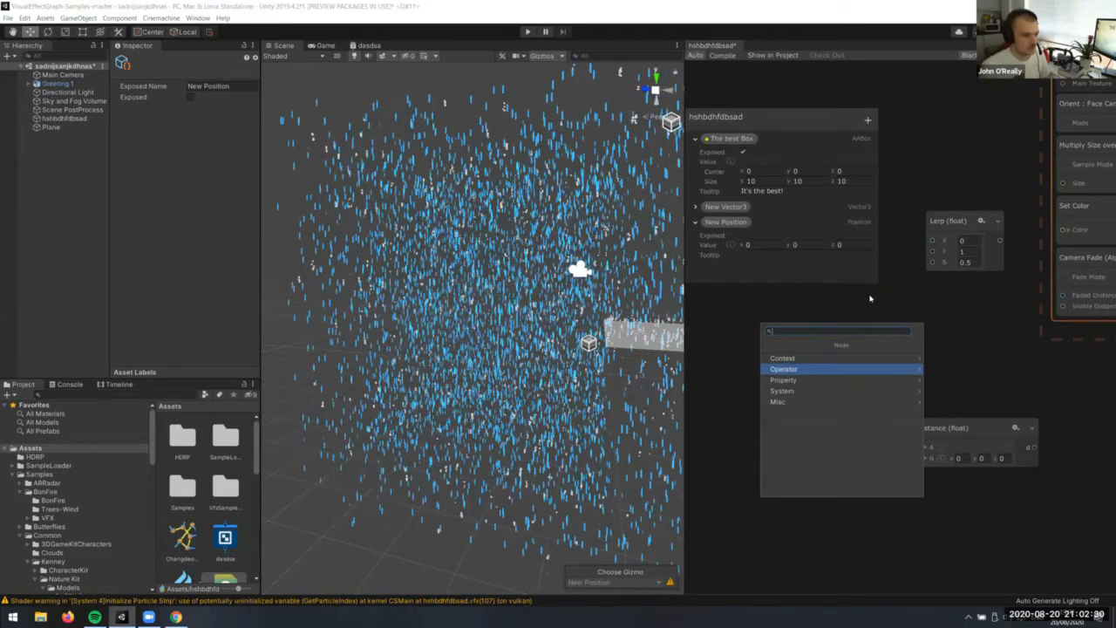
key(Escape)
Place the position attribute node below the New Position node, feed both into Distance, and connect Distance's output to Lerp's S input
scroll(890, 449, down, 4)
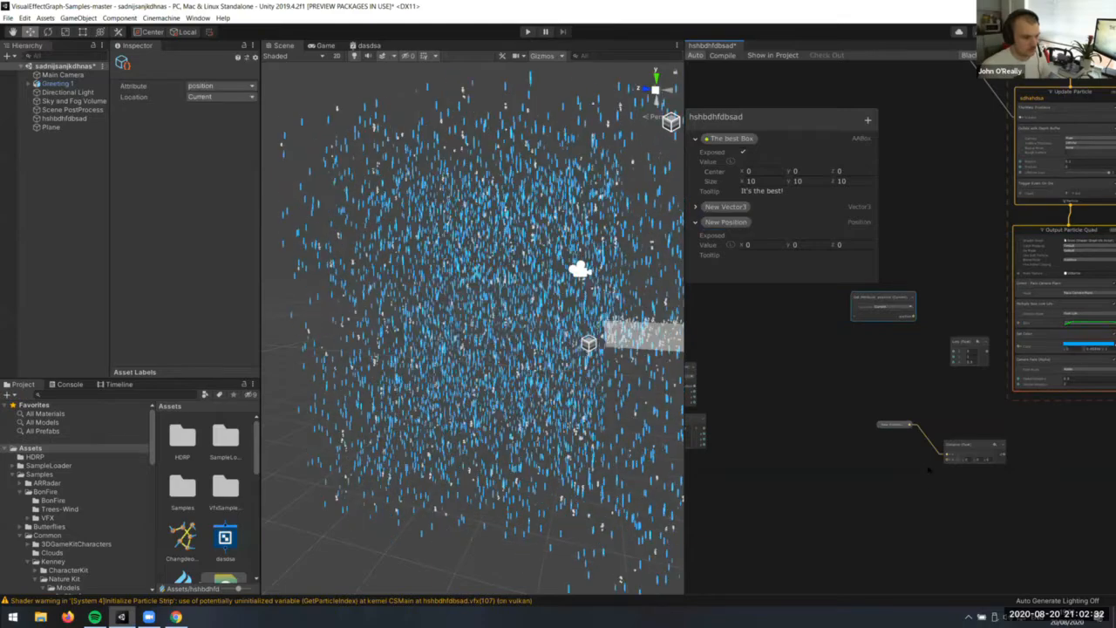
drag(884, 297, 899, 461)
scroll(907, 460, up, 2)
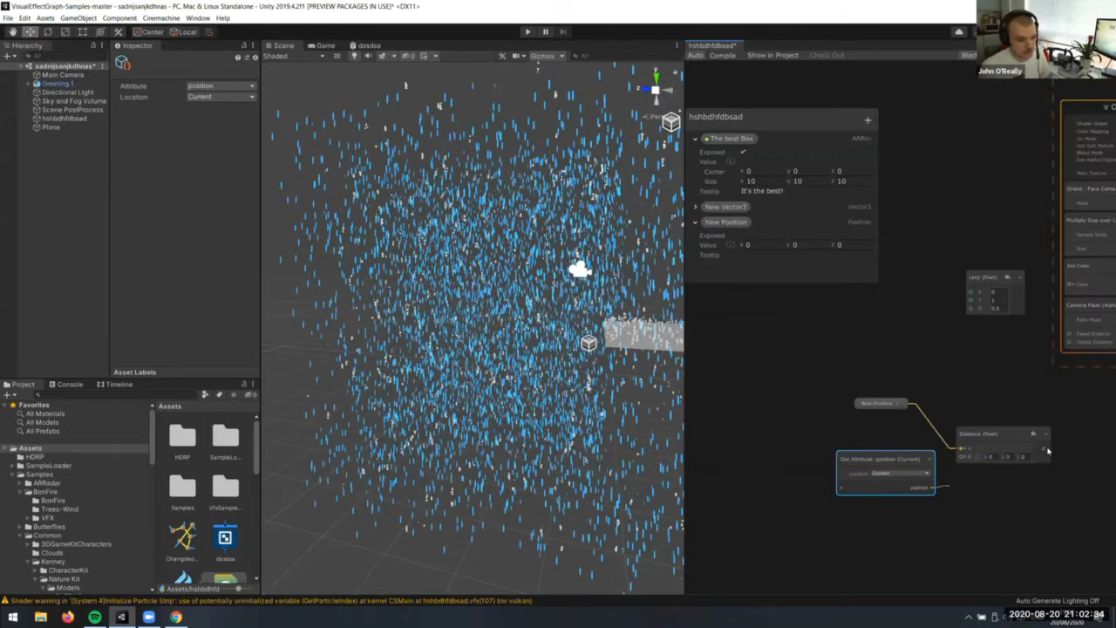
drag(1049, 451, 970, 309)
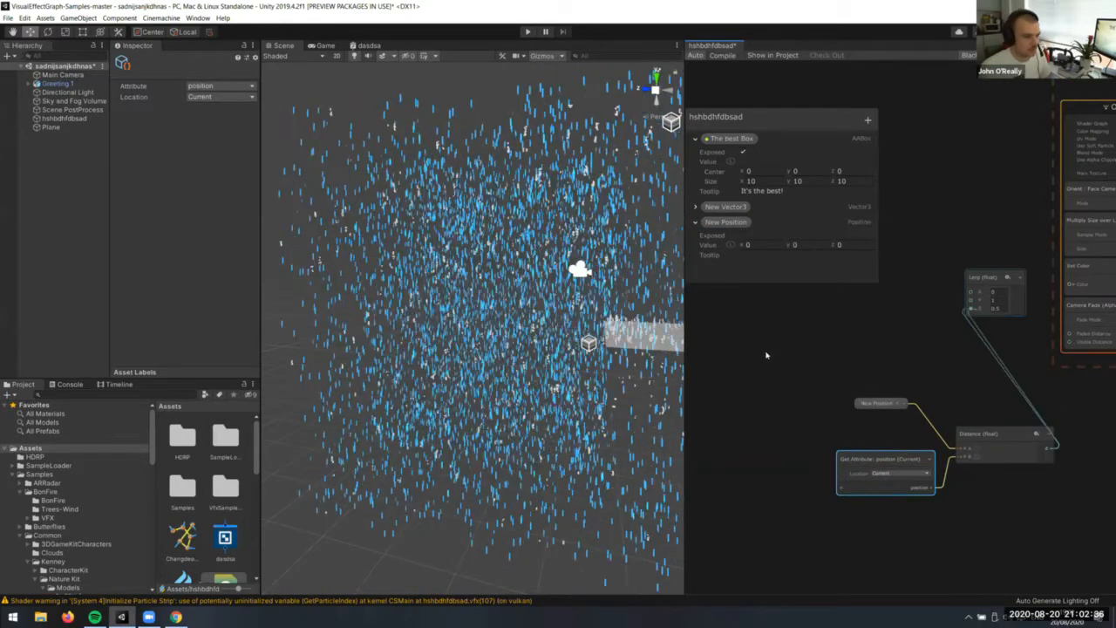
Move the Distance operator and its two input nodes together further to the left of the Lerp operator
middle_drag(868, 398, 765, 354)
drag(752, 347, 922, 436)
drag(842, 390, 685, 350)
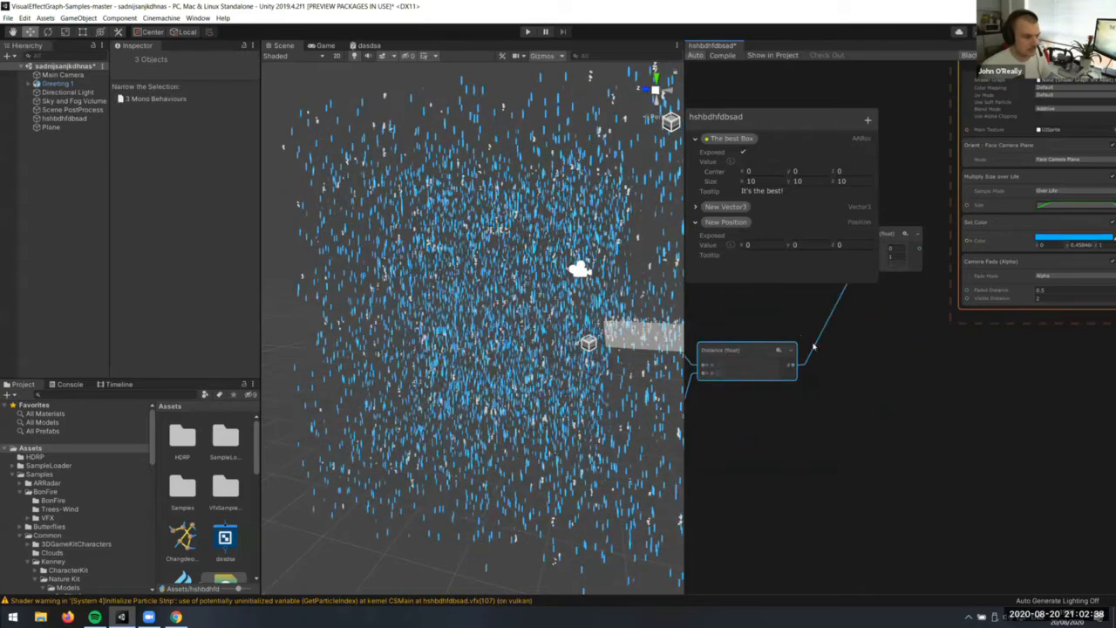
middle_drag(698, 349, 715, 455)
drag(915, 447, 816, 340)
Add an inline Color operator and place it to the left of the Lerp operator
right_click(807, 330)
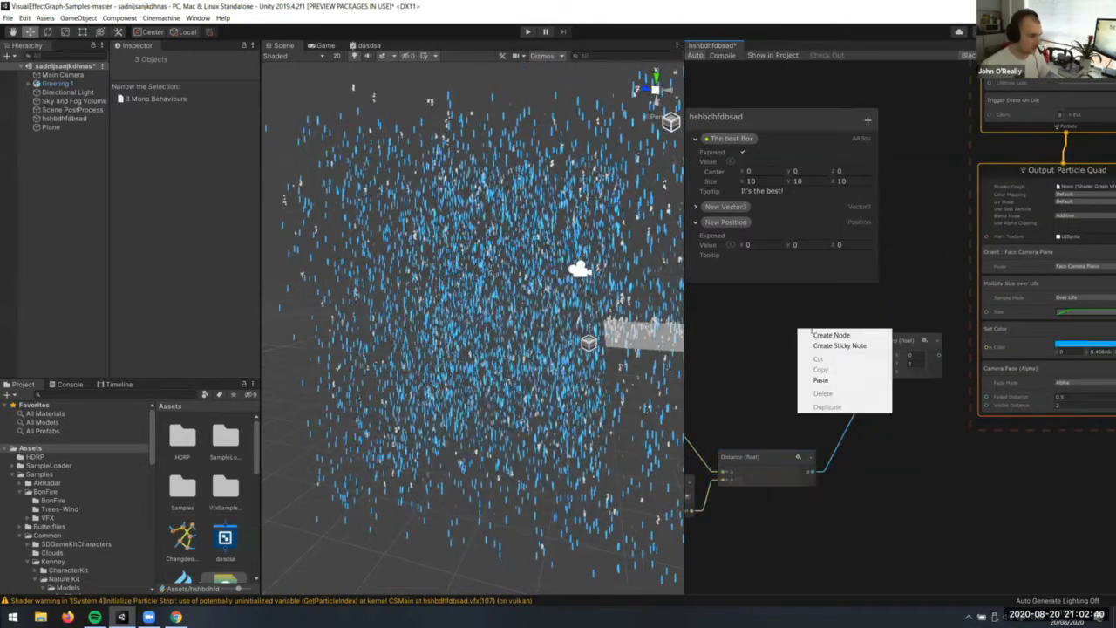
click(820, 335)
text(co)
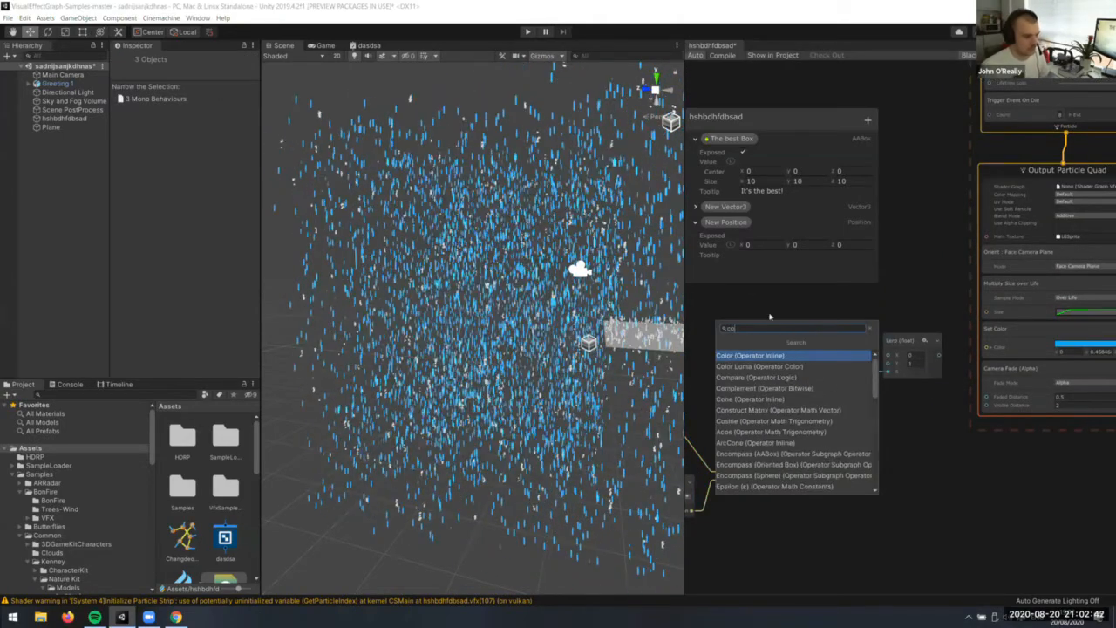
key(Return)
scroll(819, 370, up, 3)
drag(862, 367, 759, 328)
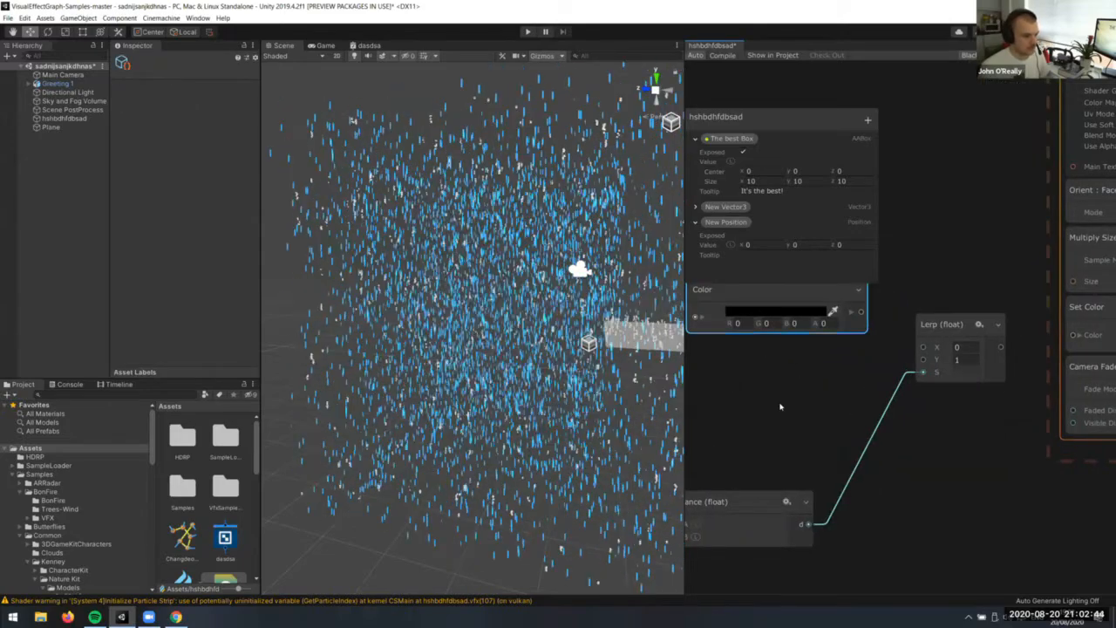
Duplicate the Color operator below the original and set the copy to magenta with RGB 255, 0, 183
key(ctrl+d)
drag(843, 308, 732, 386)
click(789, 405)
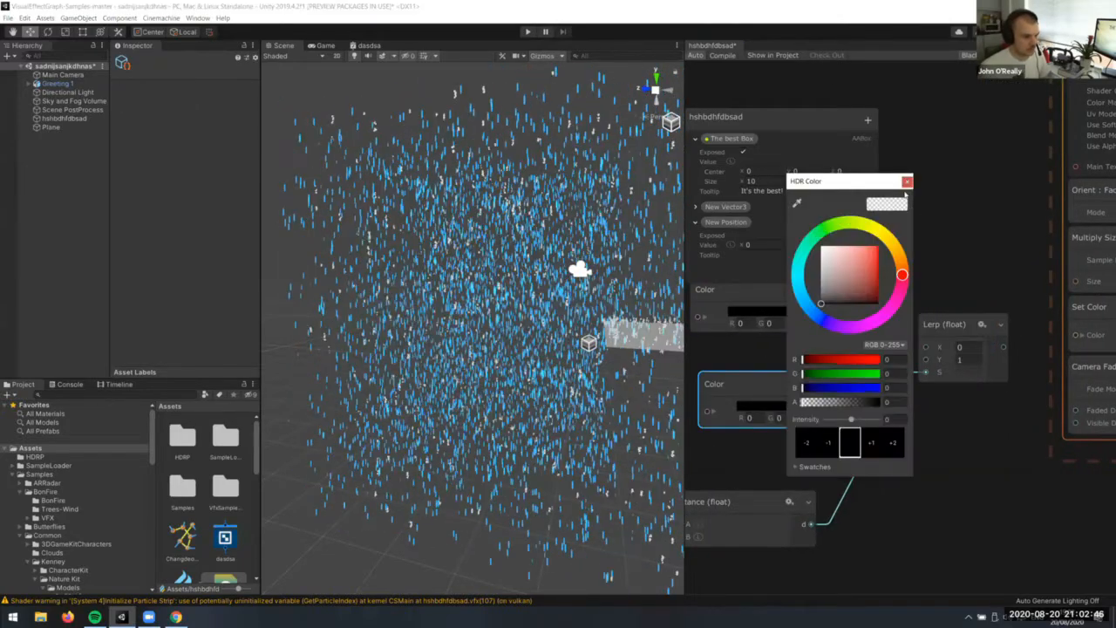
click(887, 310)
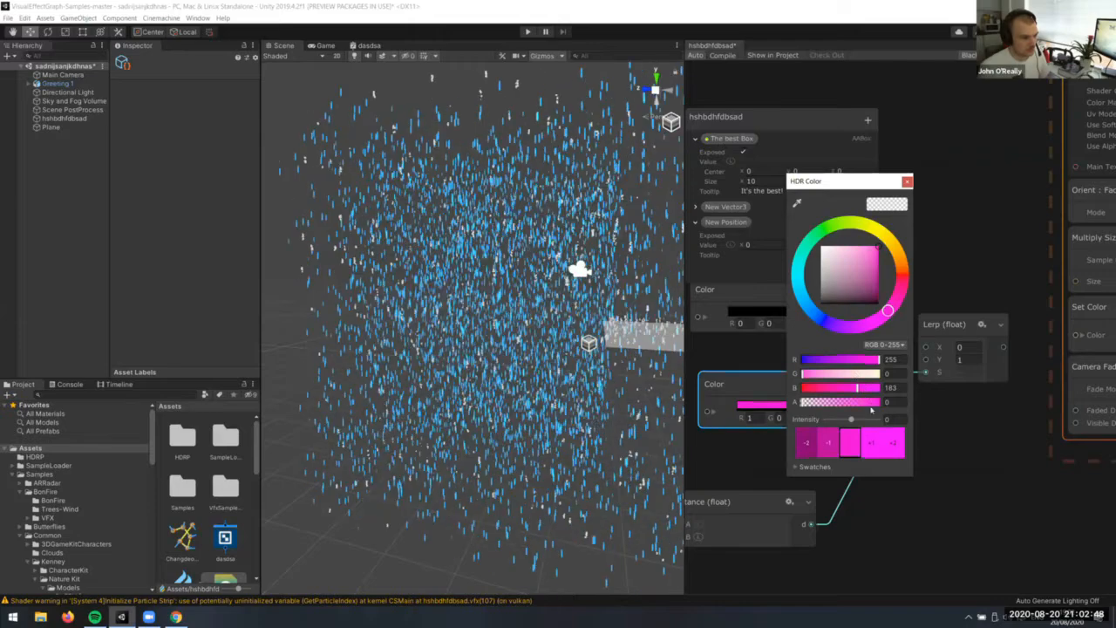
click(922, 368)
Connect the magenta Color to Lerp's Y input and the black Color to its X input
drag(864, 406, 926, 361)
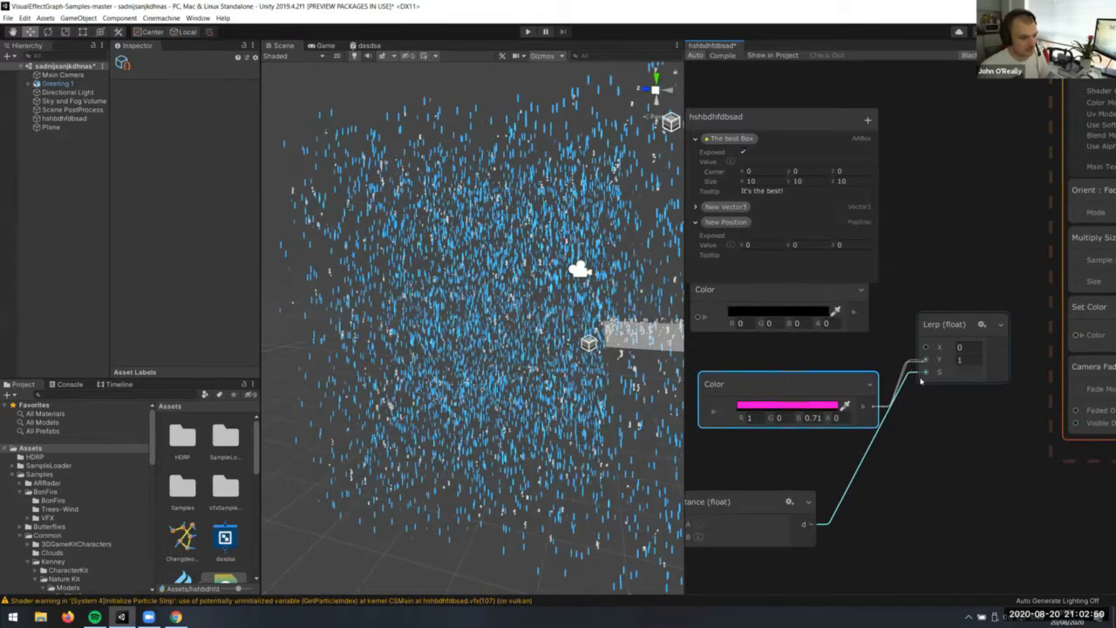
middle_drag(999, 488, 989, 522)
drag(854, 345, 899, 375)
click(997, 487)
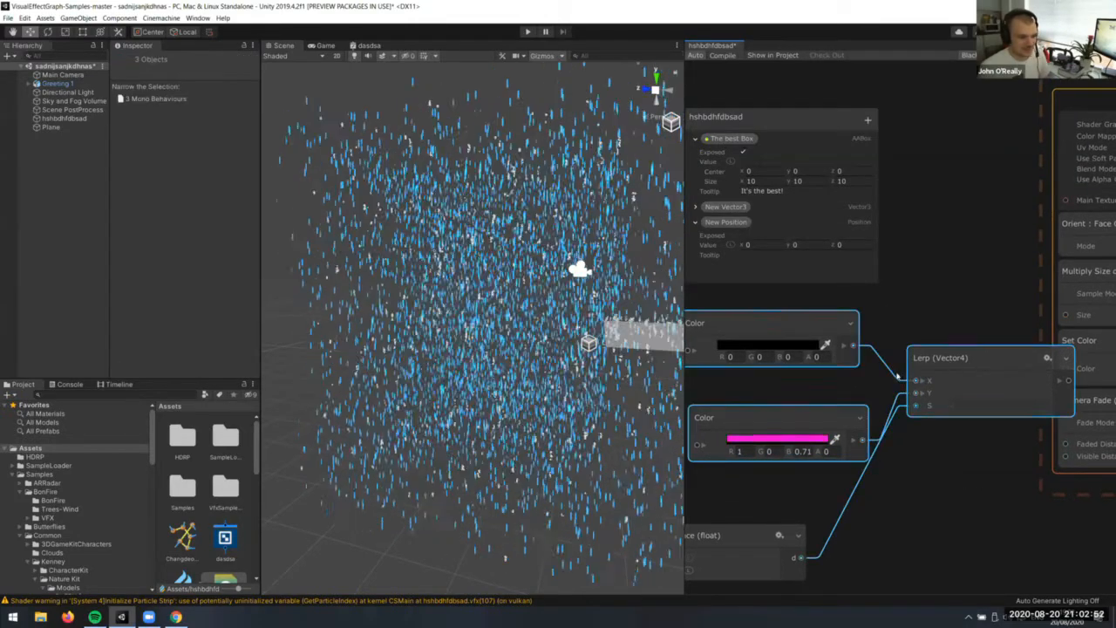
Connect the Lerp (Vector4) output to the Color input of the Set Color block in Output Particle Quad
drag(862, 449, 849, 449)
click(873, 450)
middle_drag(907, 393, 852, 372)
drag(793, 419, 848, 360)
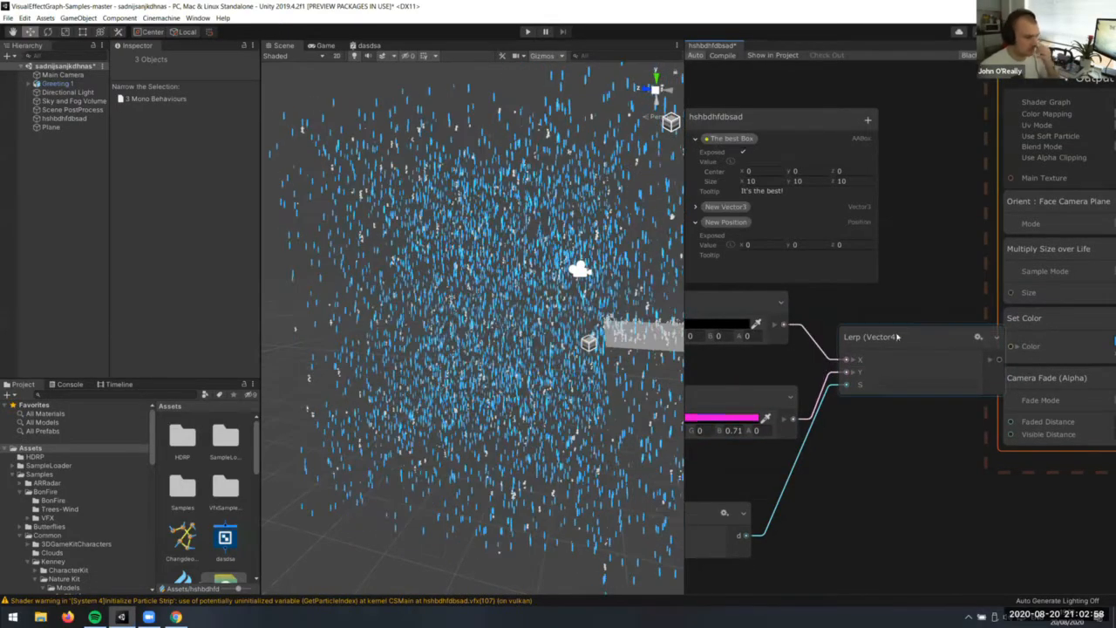
click(972, 375)
scroll(968, 375, down, 3)
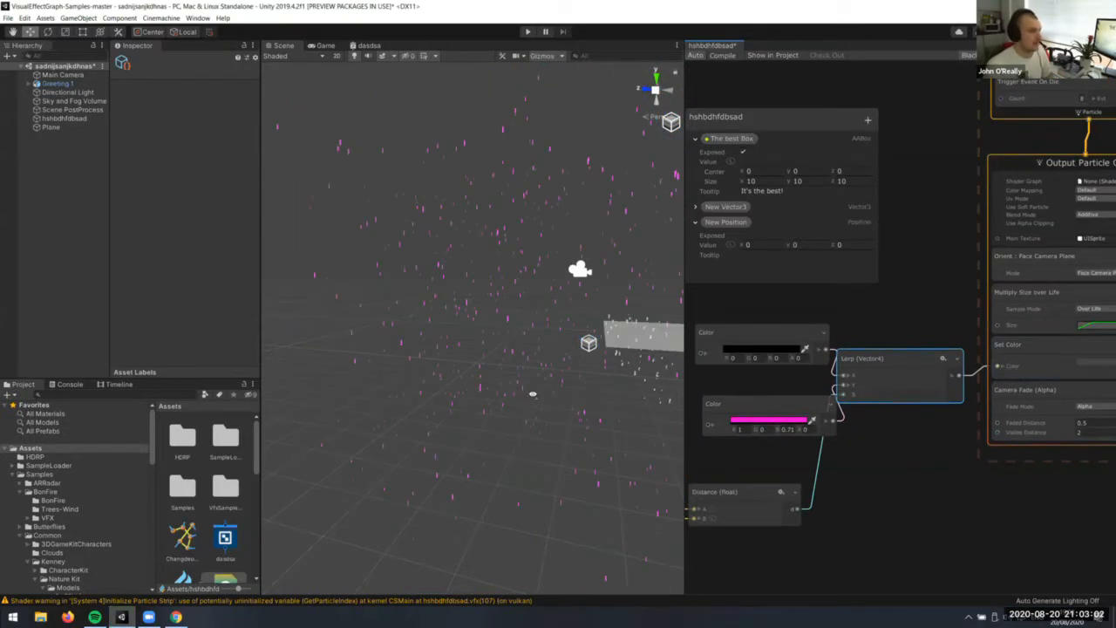
View the recoloured rain up close in the scene and recompile the graph
right_drag(531, 391, 580, 351)
key(w)
middle_drag(859, 361, 942, 359)
click(721, 57)
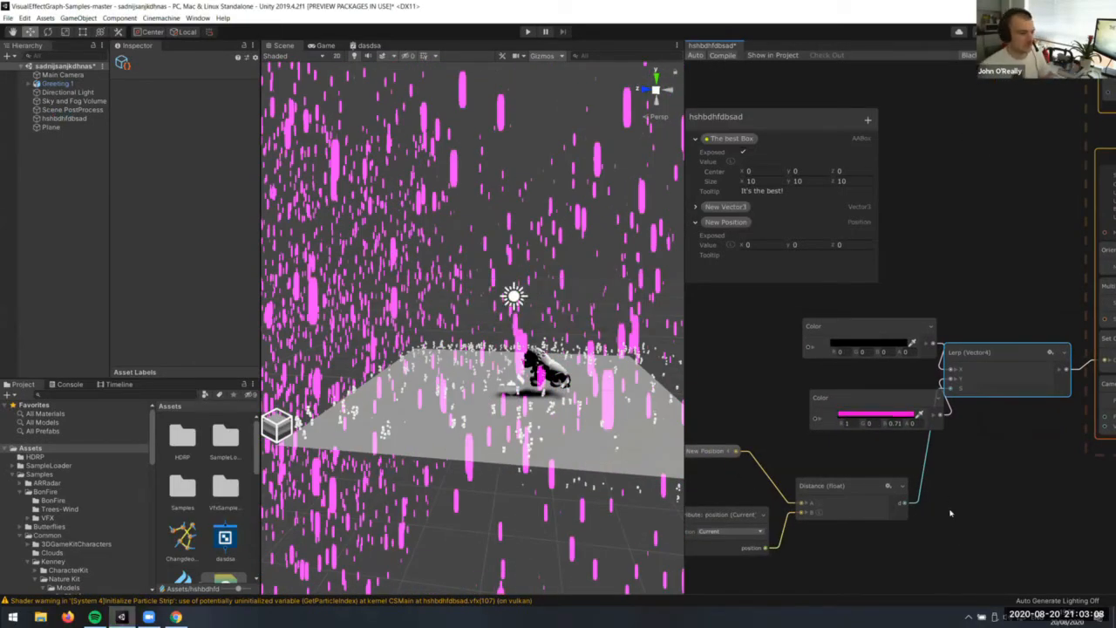
Move both Color operators, Distance and its two input nodes left to leave space before the Lerp operator
click(747, 401)
drag(831, 410, 681, 324)
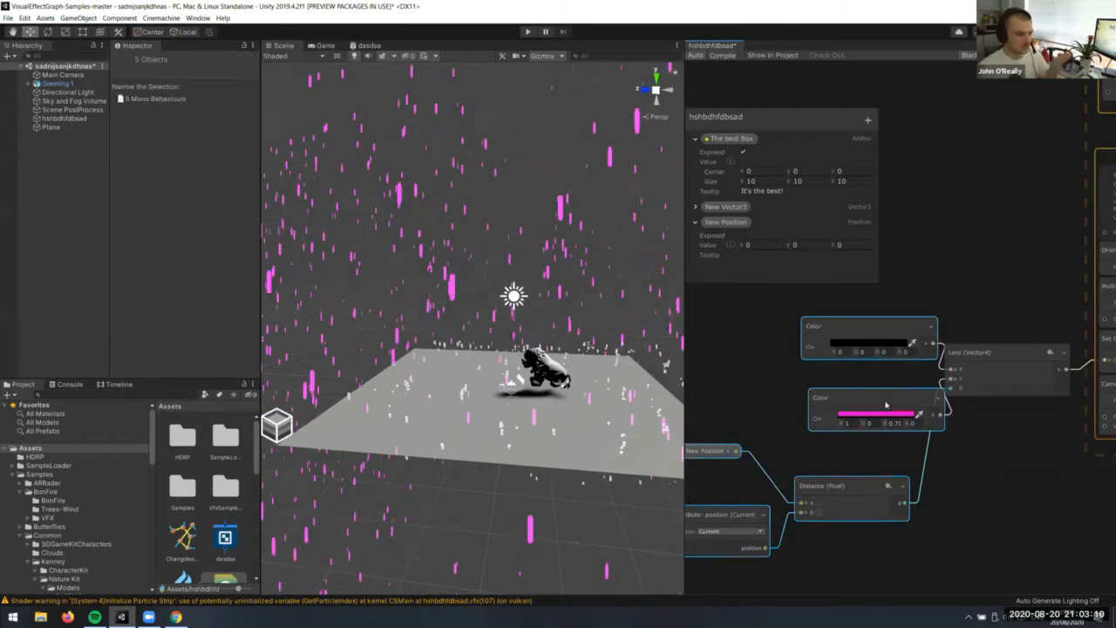
drag(886, 400, 774, 369)
click(916, 467)
middle_drag(953, 514, 1066, 492)
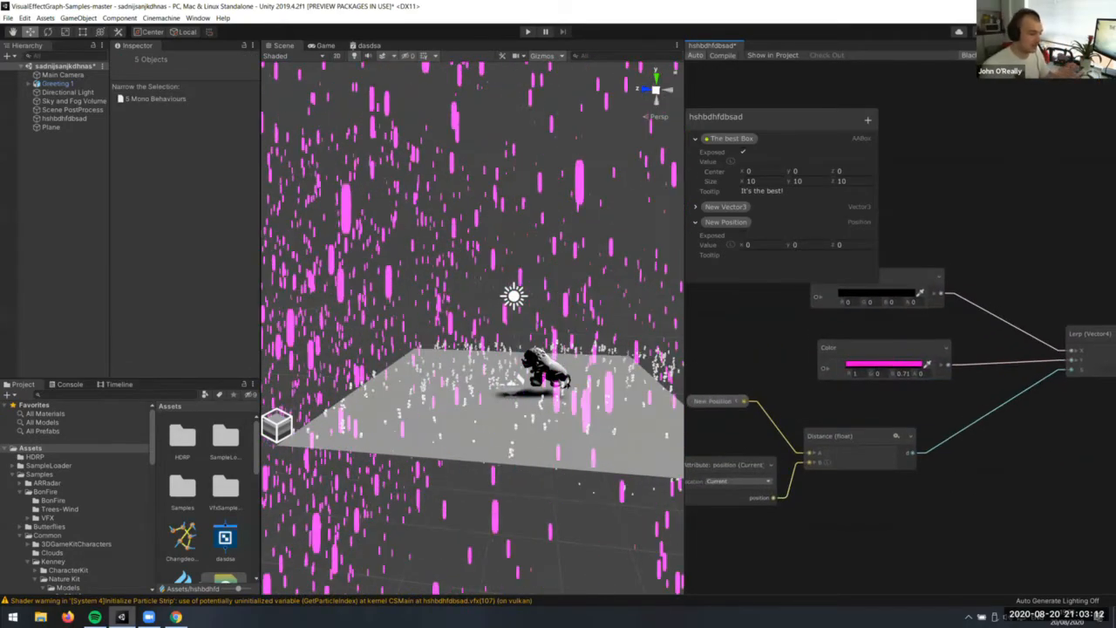
Delete the unconnected Get Attribute: position and Position nodes to the left of the Distance network
middle_drag(705, 490, 923, 460)
drag(794, 426, 743, 415)
drag(790, 297, 873, 513)
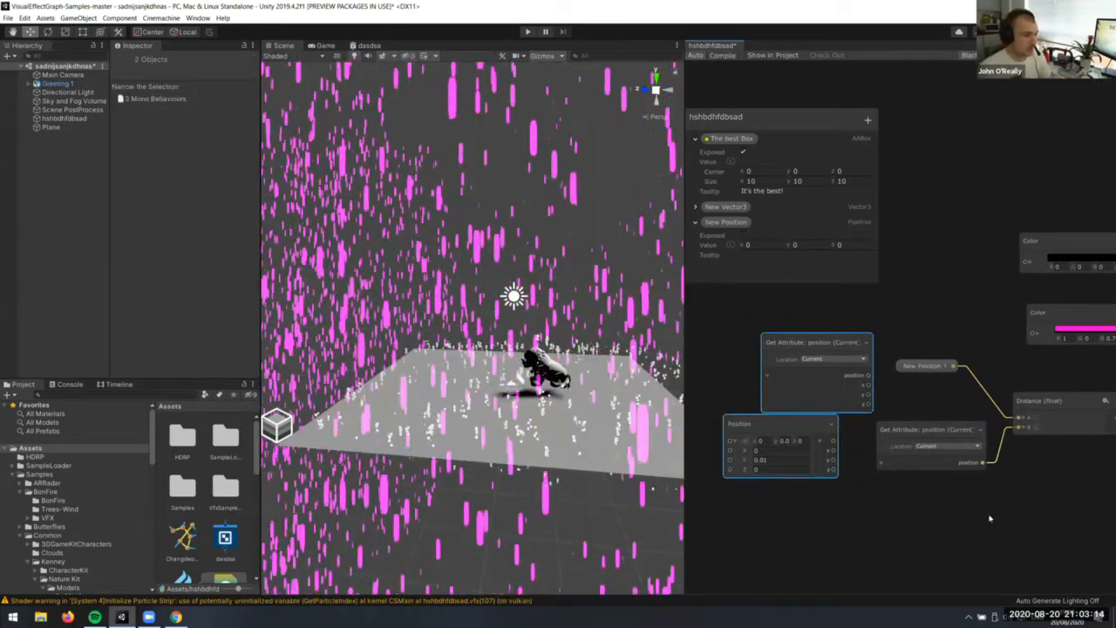
key(Delete)
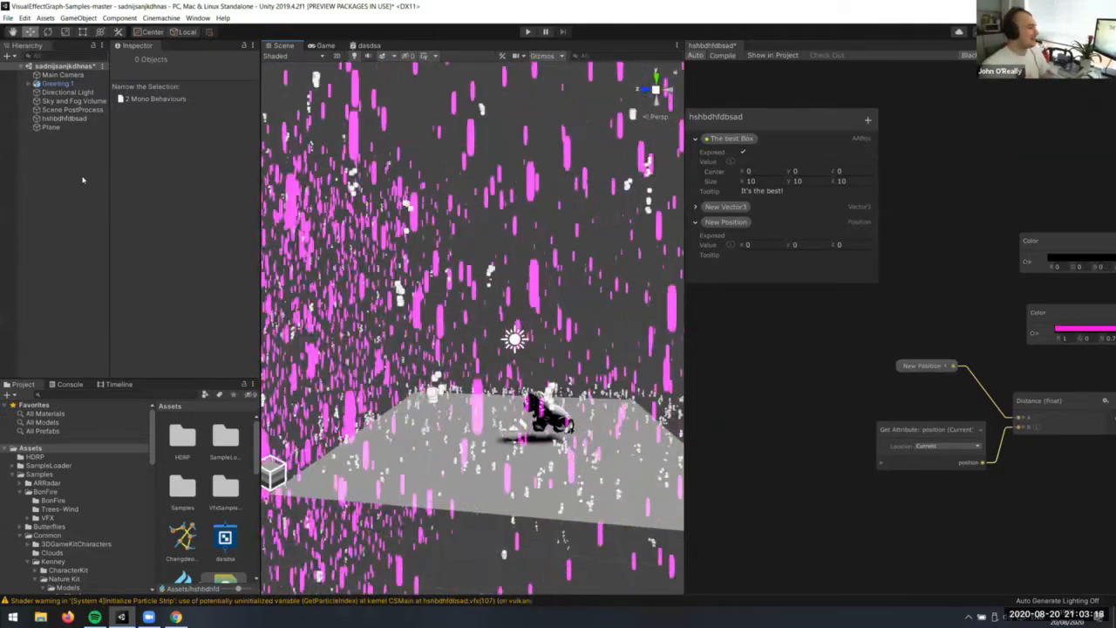
Create a 3D Cube object in the scene and frame it in the scene view
right_click(84, 178)
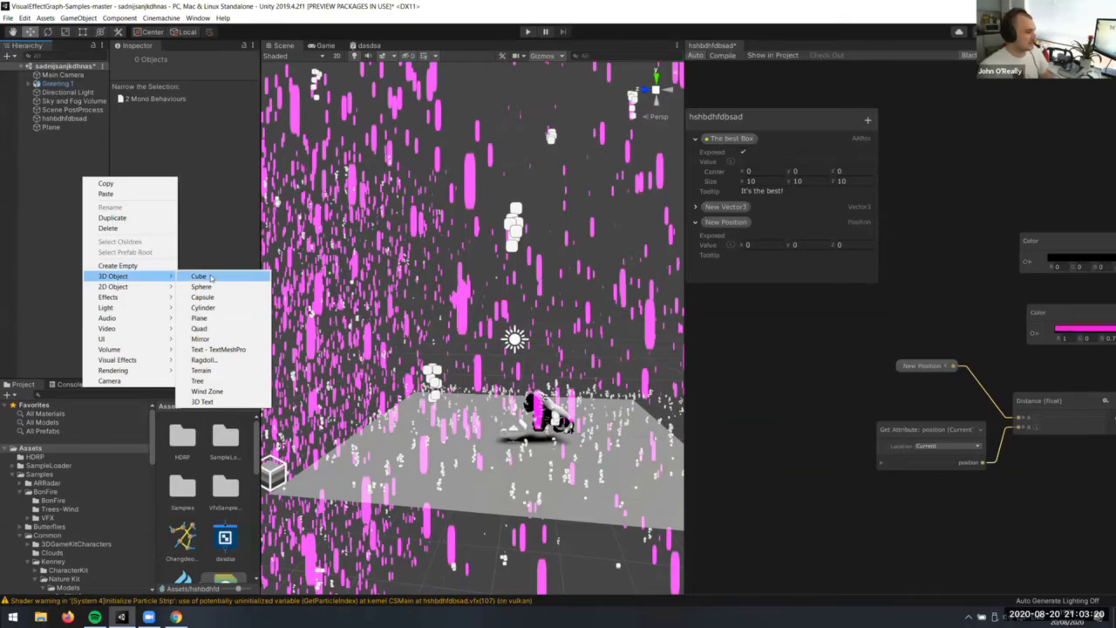
click(199, 276)
key(f)
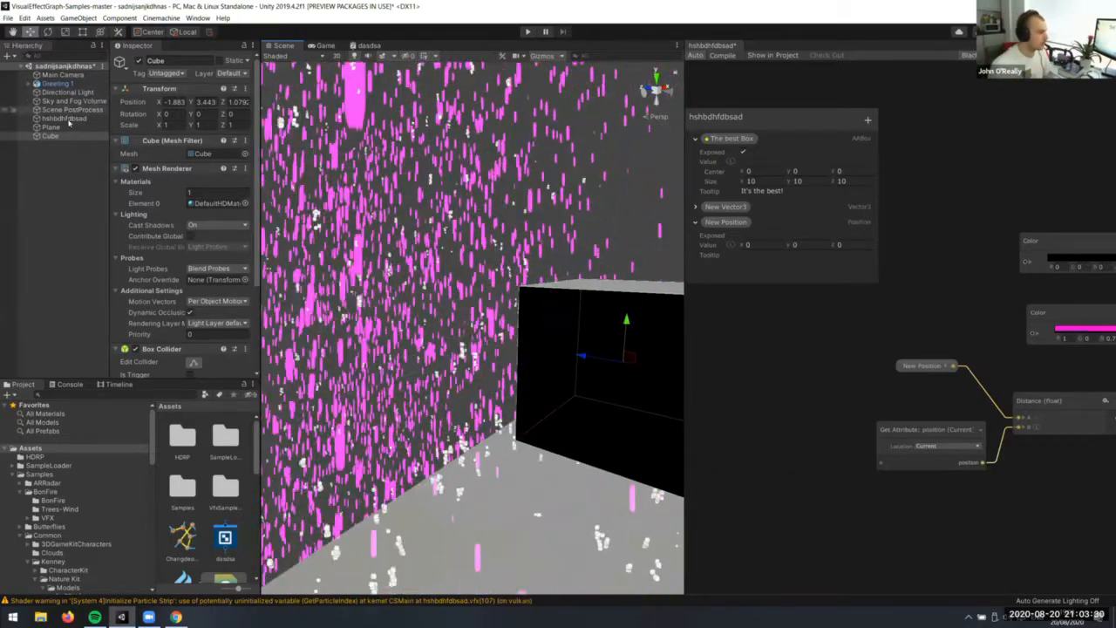
Add a VFX Property Binder component to the hshbdhfdbsad effect object, widening the inspector for its settings
click(63, 118)
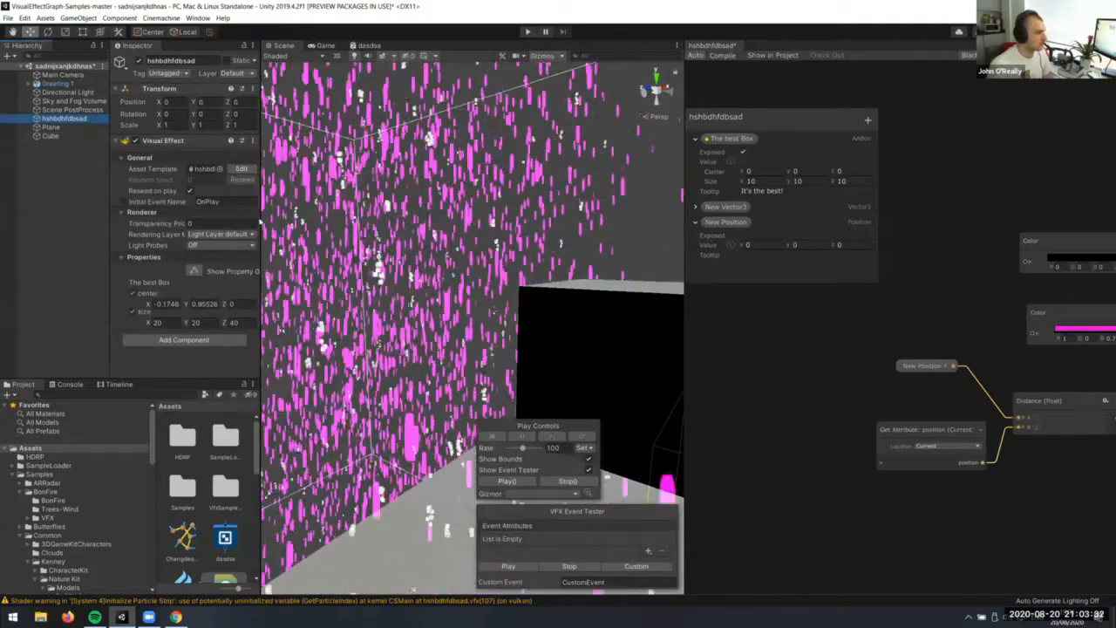
drag(260, 323, 342, 323)
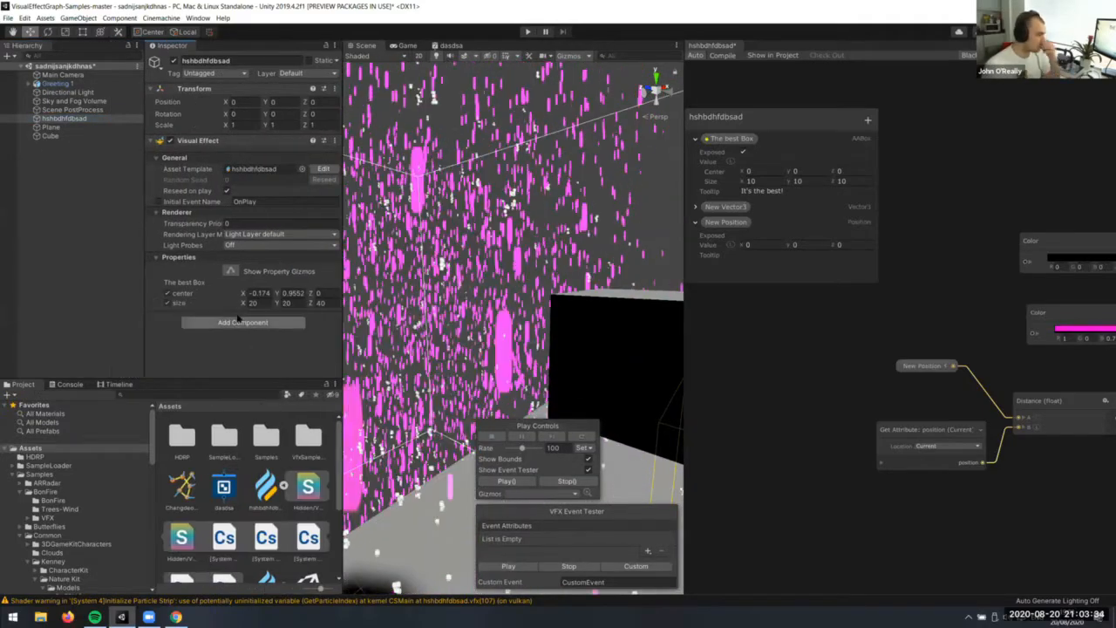
click(236, 324)
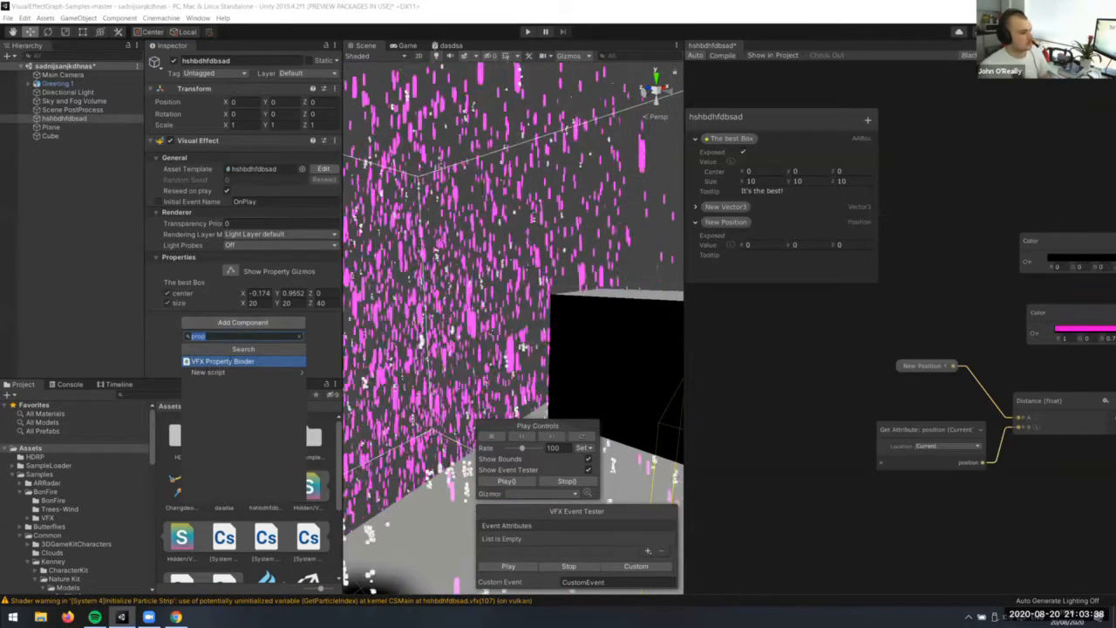
key(Return)
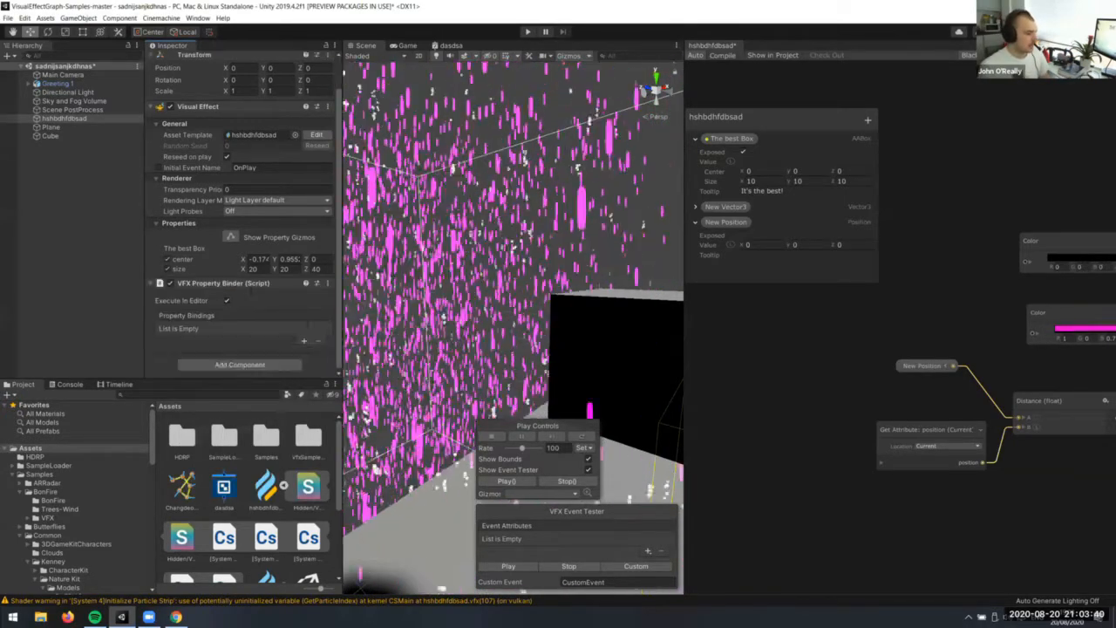
Add a Position property binding that links the New Position property to the Cube's transform as its target
click(304, 341)
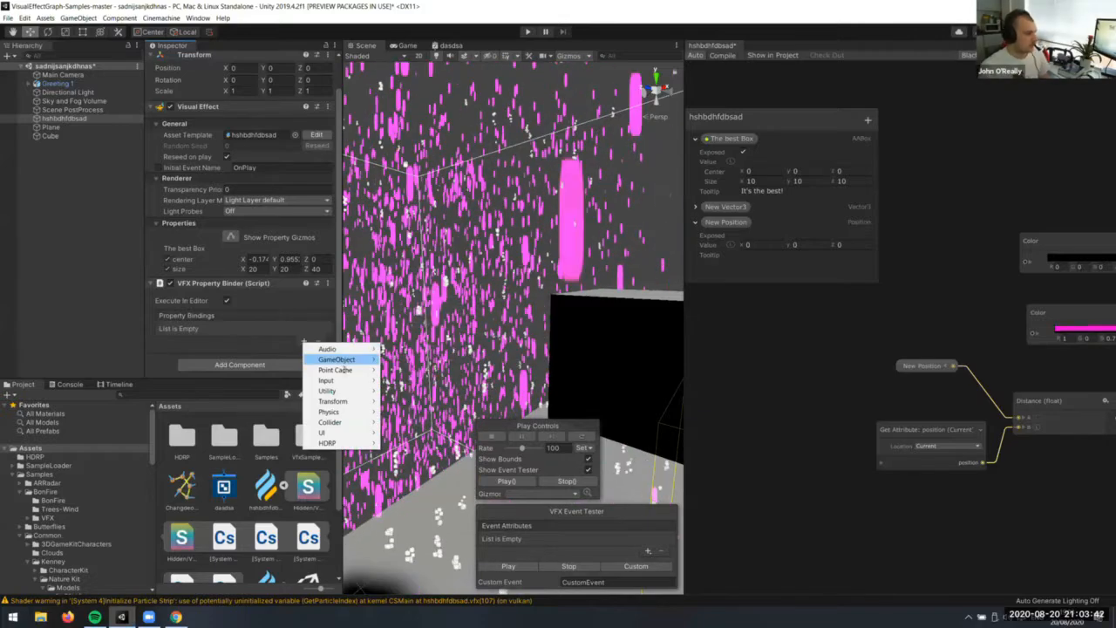
click(407, 402)
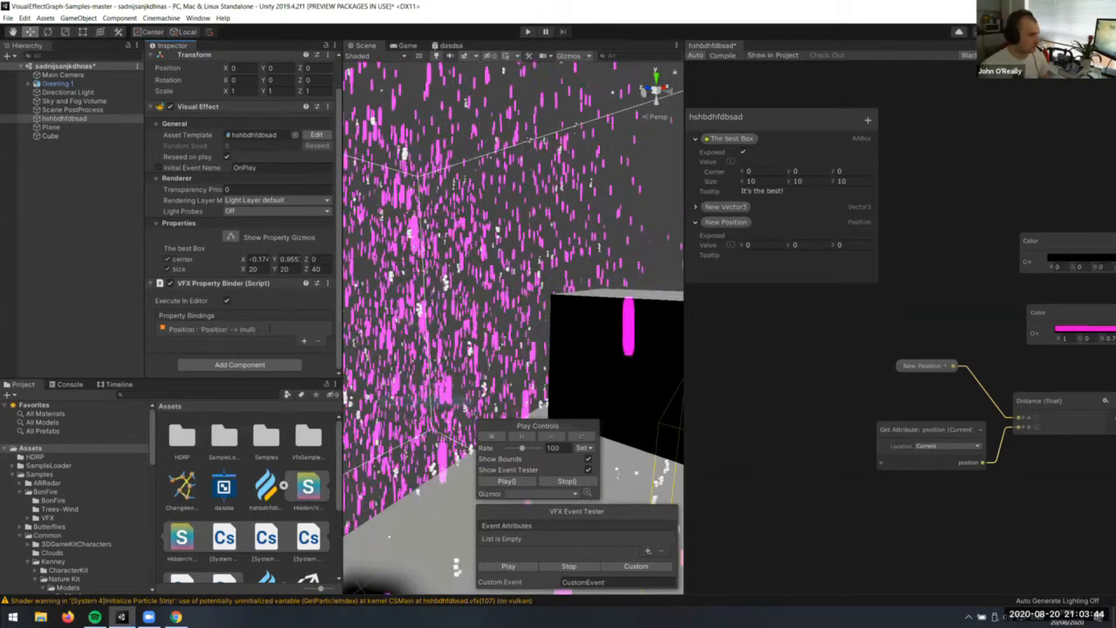
scroll(262, 331, down, 2)
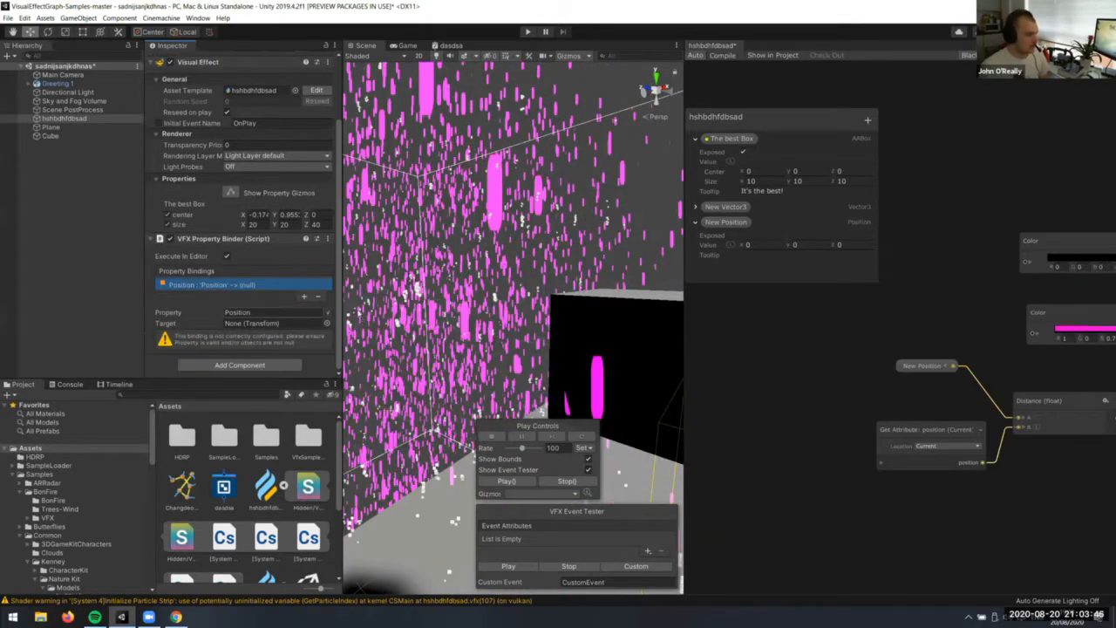
click(328, 313)
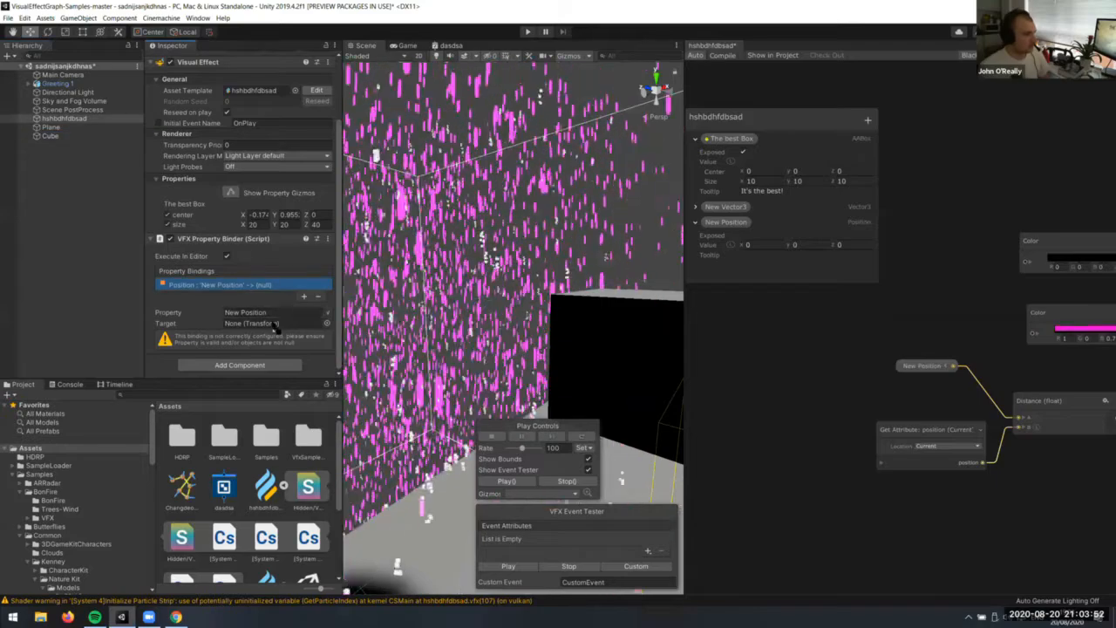
click(272, 324)
drag(271, 335, 271, 327)
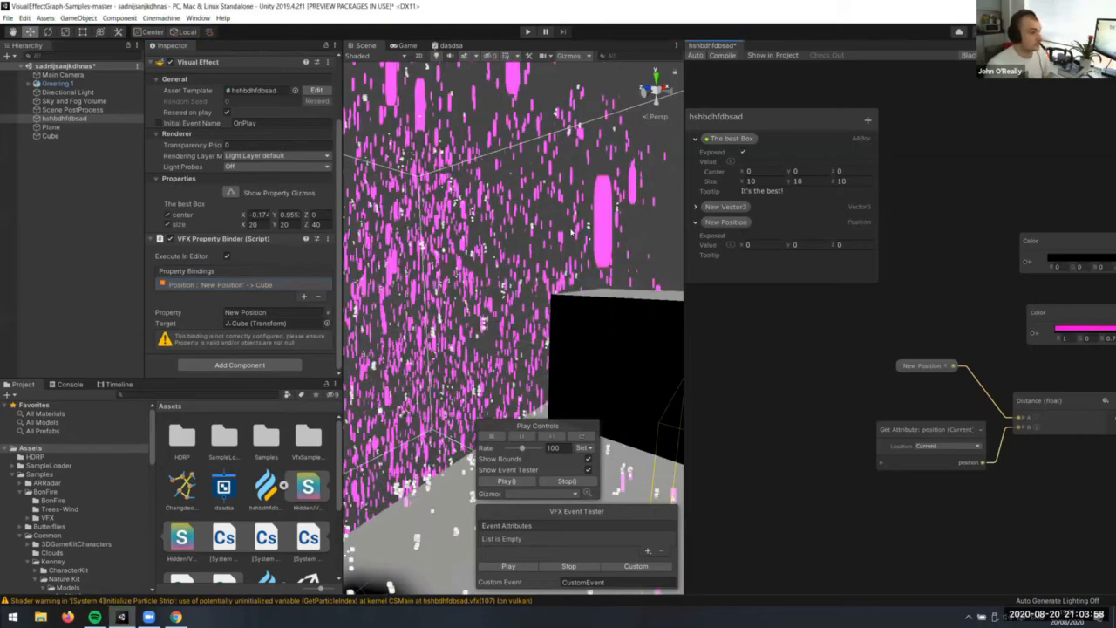
Insert a Multiply node with B set to 0.1 between the Distance output and the Lerp node's S input
scroll(567, 247, down, 5)
middle_drag(1108, 452, 826, 501)
middle_drag(951, 414, 1006, 374)
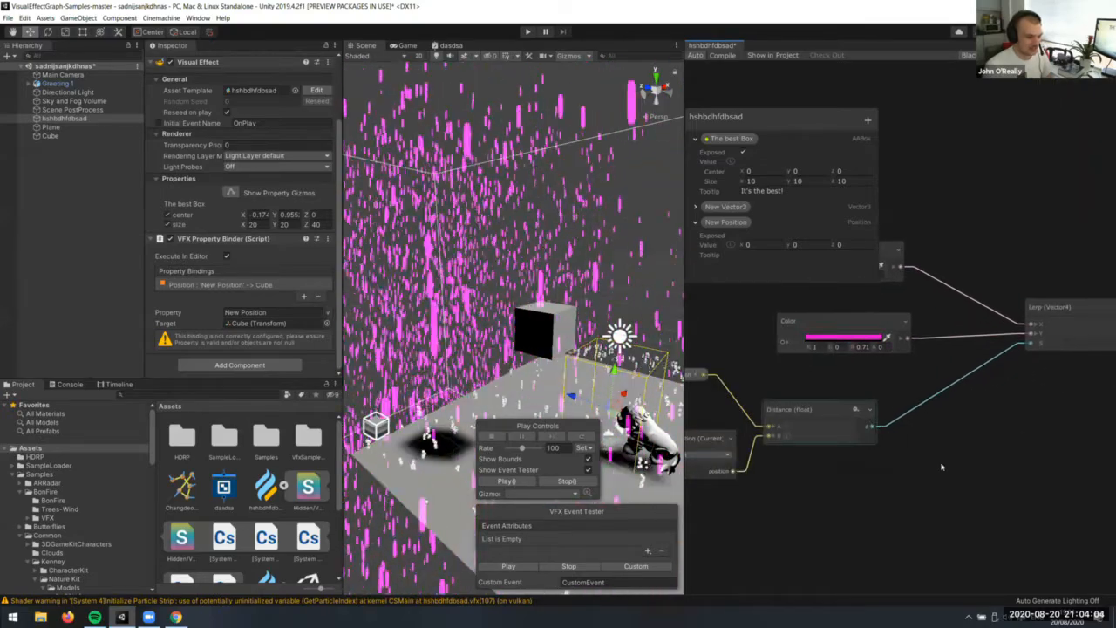
key(space)
text(mult)
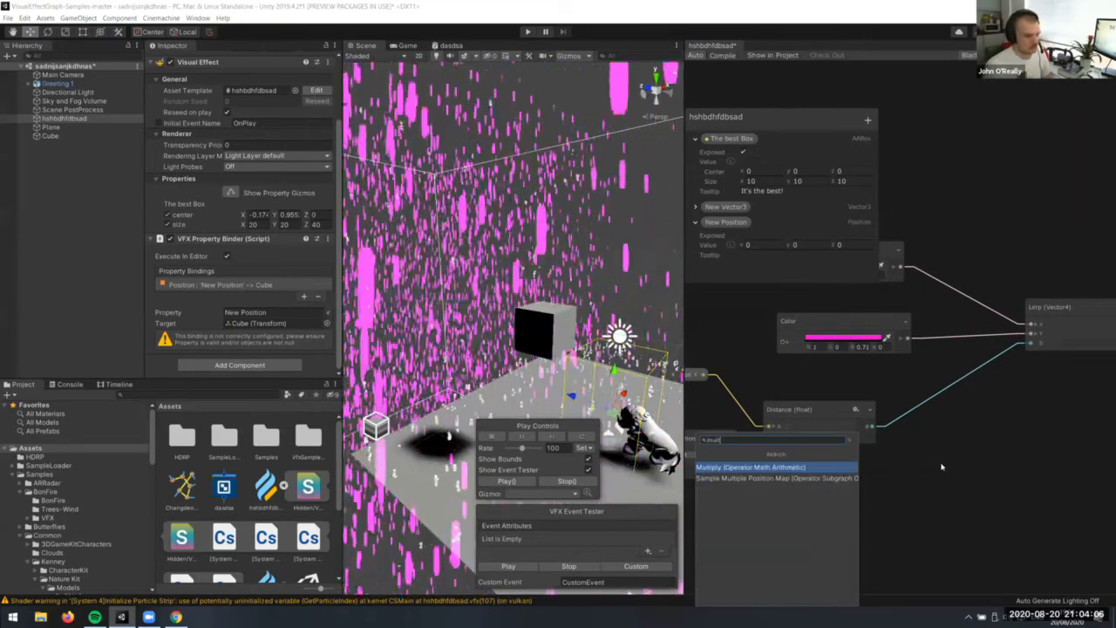
key(Return)
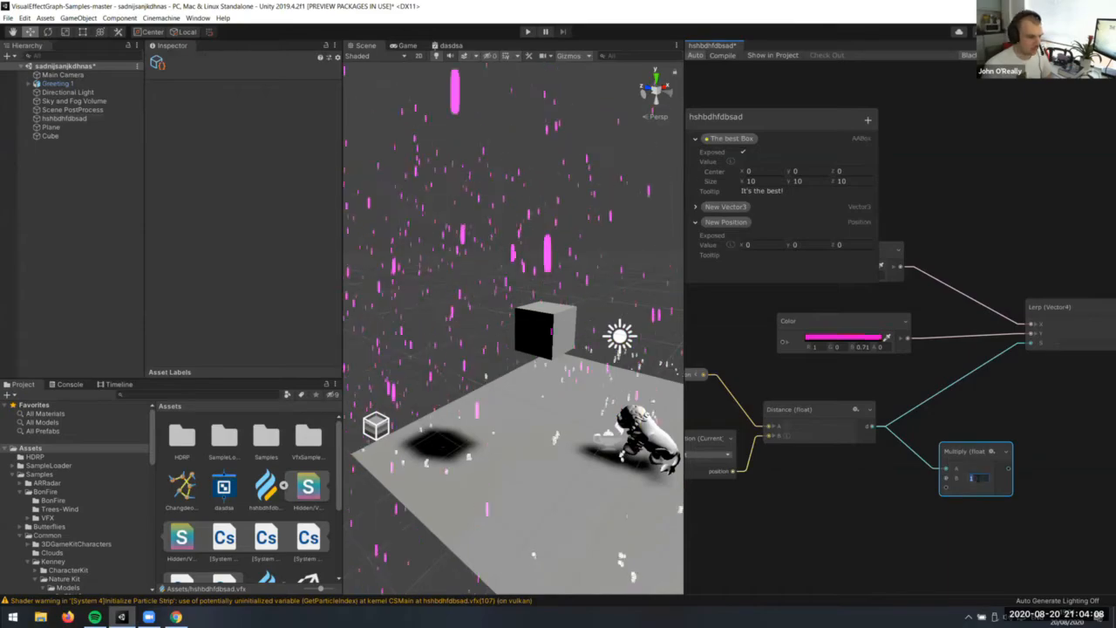
text(0.1)
key(Return)
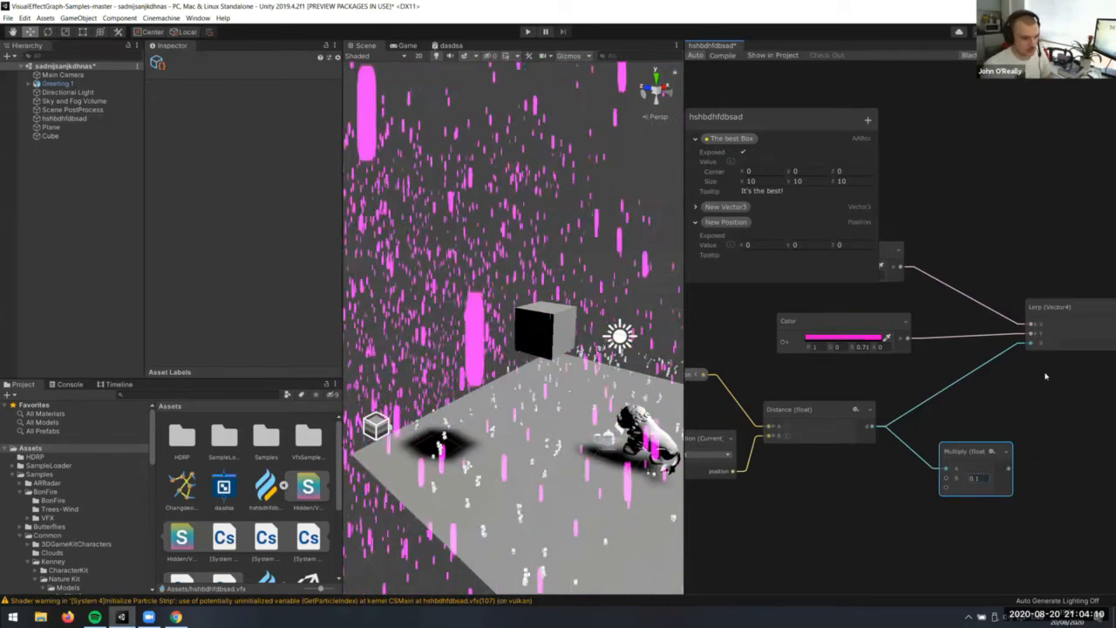
drag(1009, 470, 1033, 343)
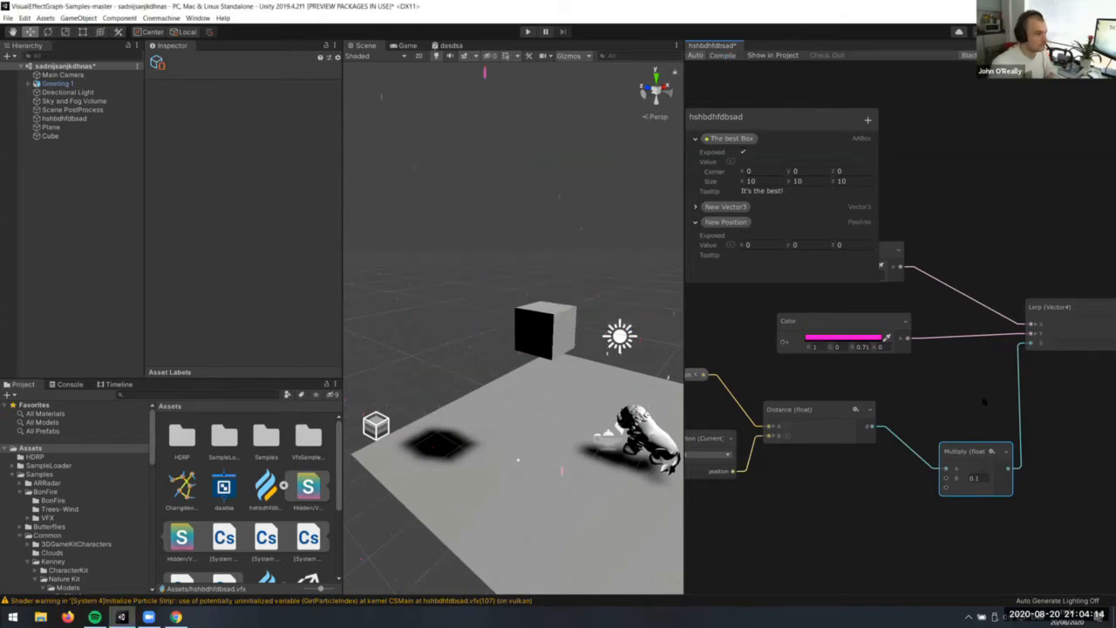
Disable the Set Velocity Random block in the rain system's Initialize Particle context
middle_drag(965, 370, 706, 627)
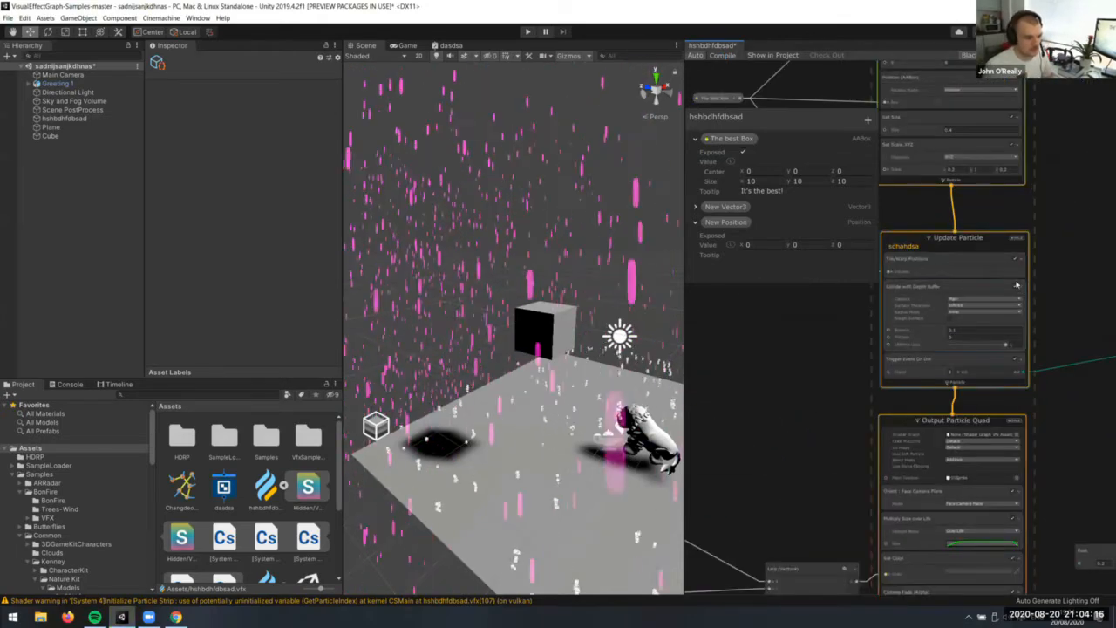
middle_drag(1016, 294, 1063, 477)
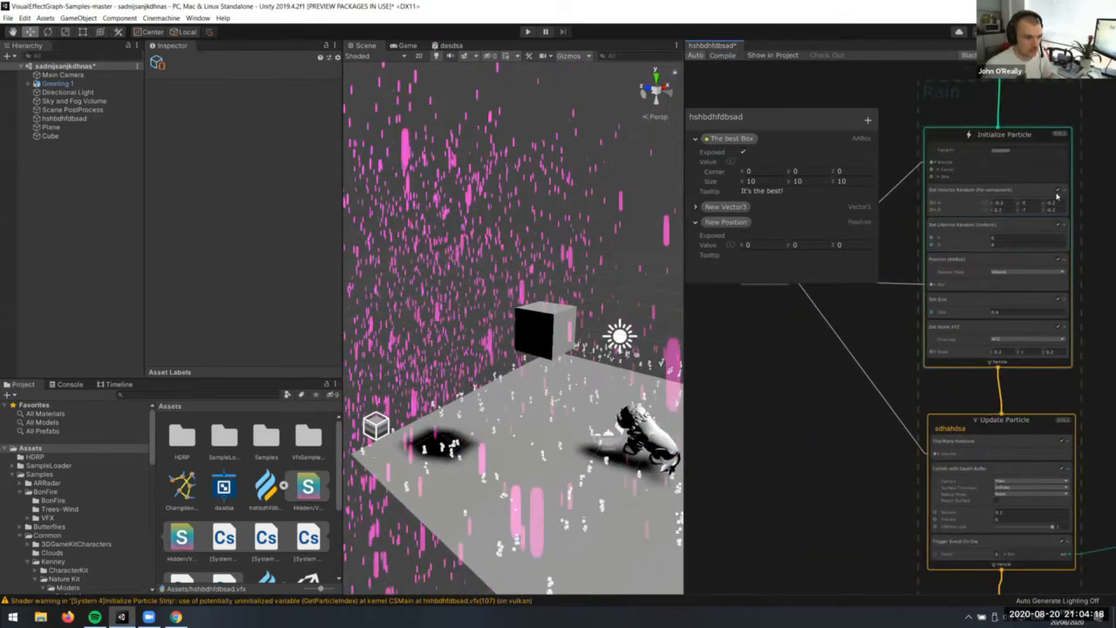
click(1003, 199)
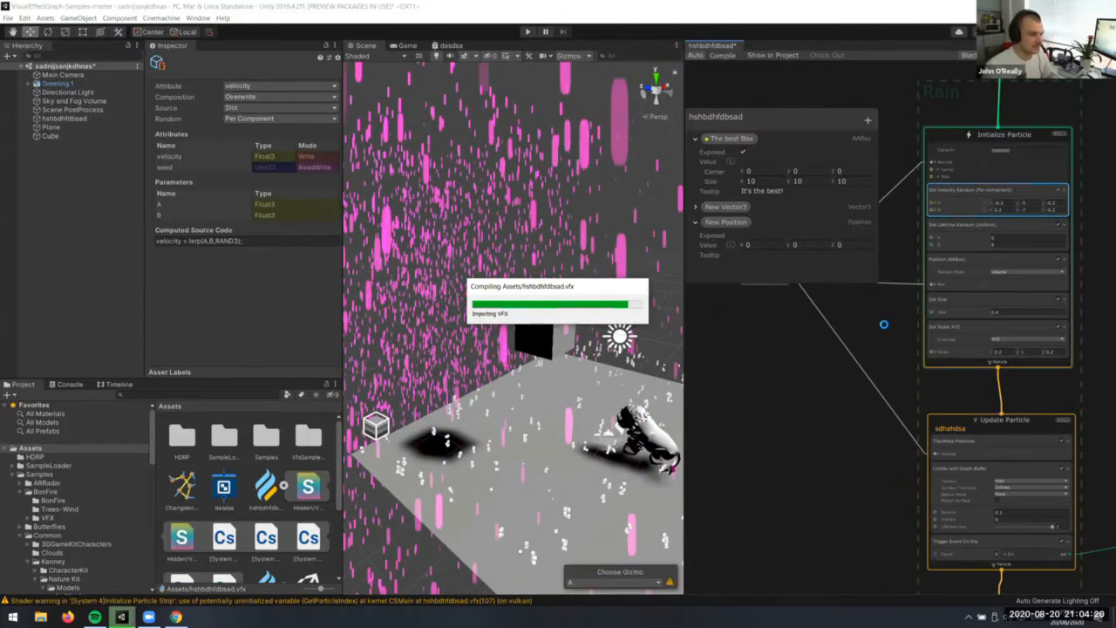
scroll(486, 370, up, 5)
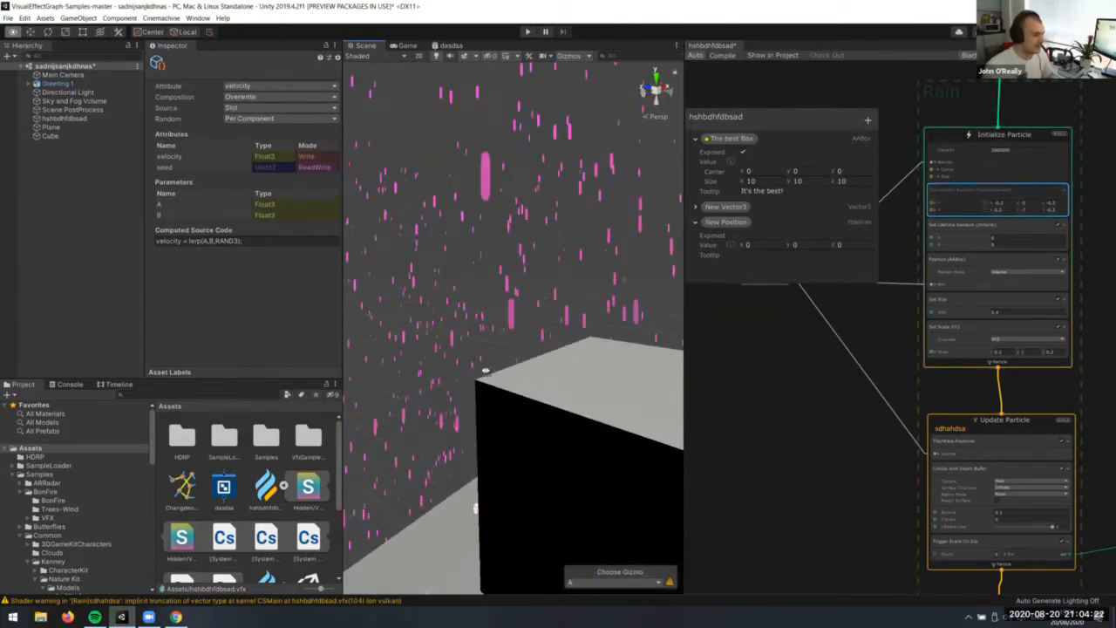
scroll(486, 370, down, 5)
click(994, 488)
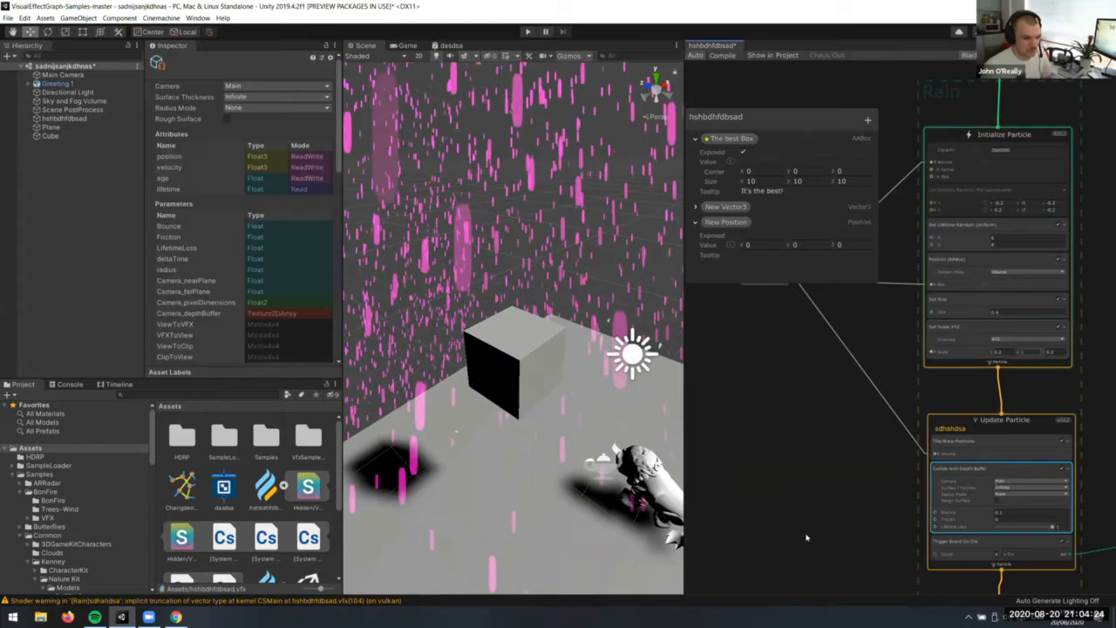
Change the black Color node feeding the Lerp to cyan, RGB 0, 255, 237
middle_drag(807, 538, 830, 375)
click(792, 385)
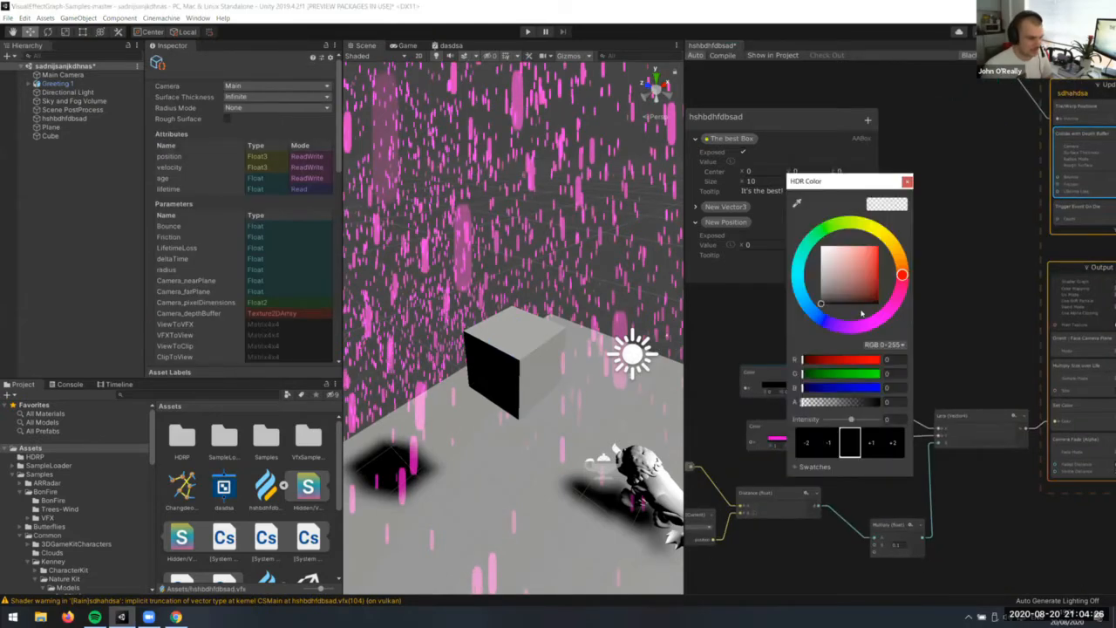
click(802, 274)
drag(866, 262, 894, 199)
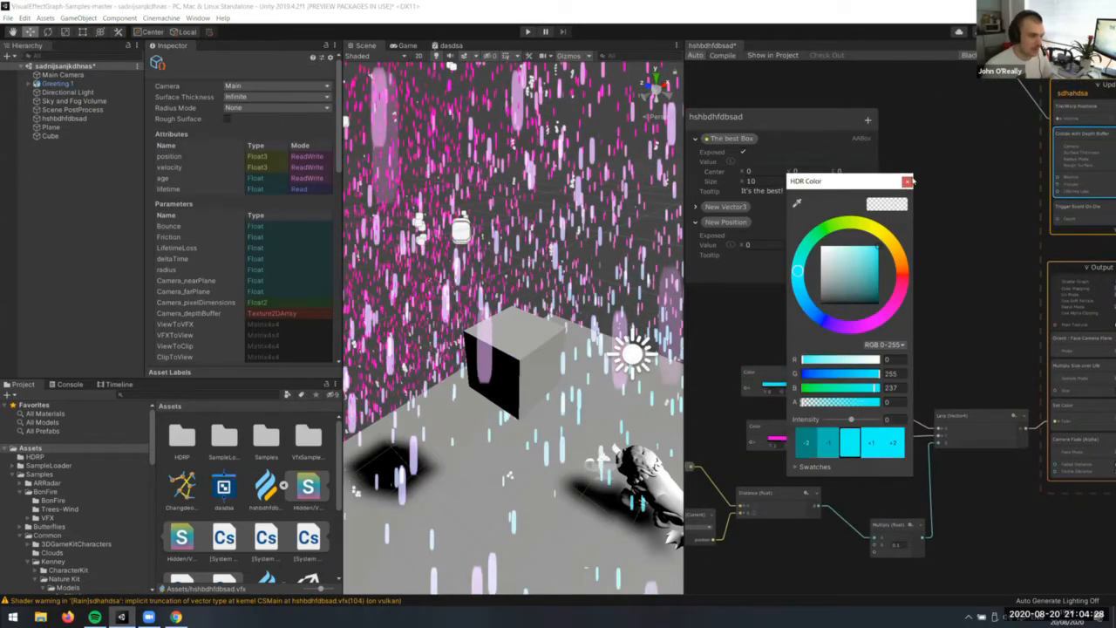
click(340, 275)
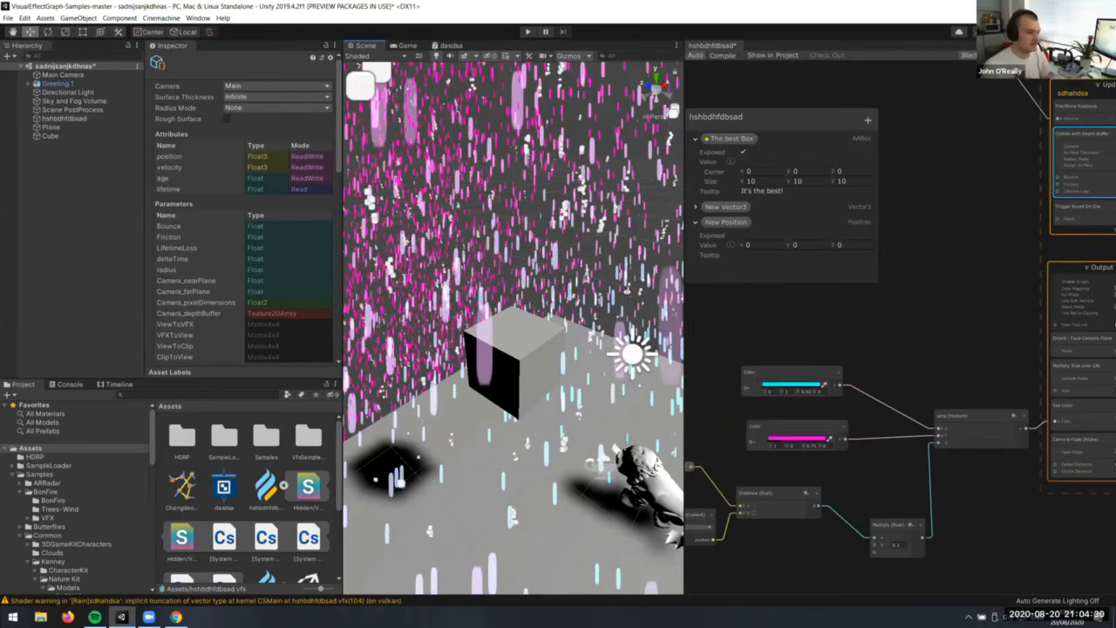
Select the Cube in the scene and move it to X 0.47, Z 4.7
right_drag(441, 285, 519, 354)
click(515, 349)
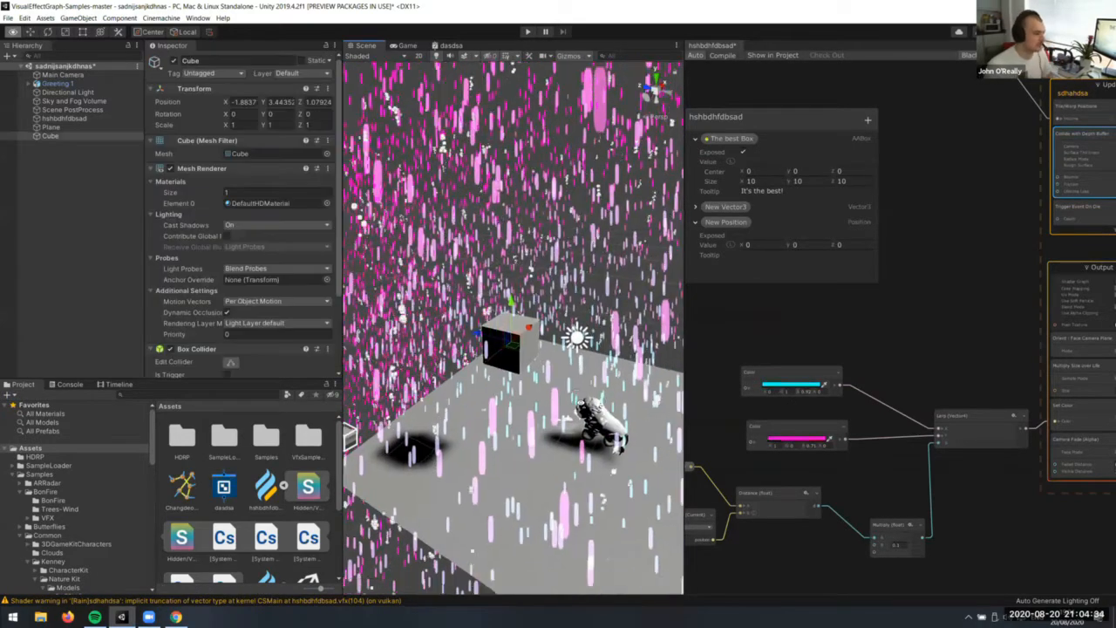
right_drag(670, 423, 503, 351)
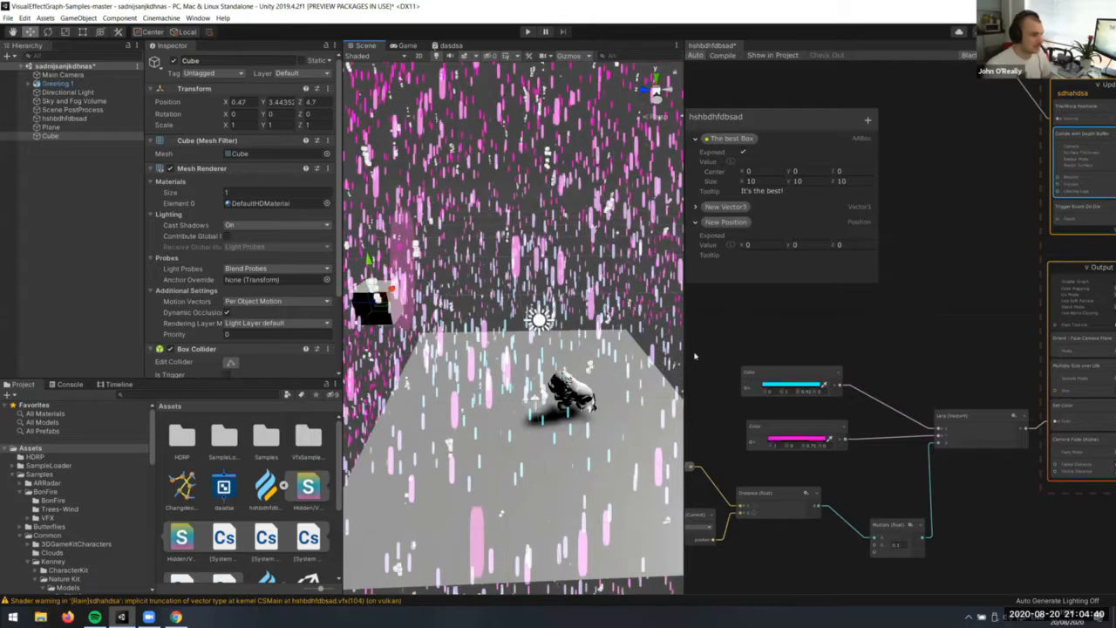
Examine the Multiply Size over Life block in the Output Particle Quad context
middle_drag(996, 392, 811, 331)
scroll(890, 344, up, 2)
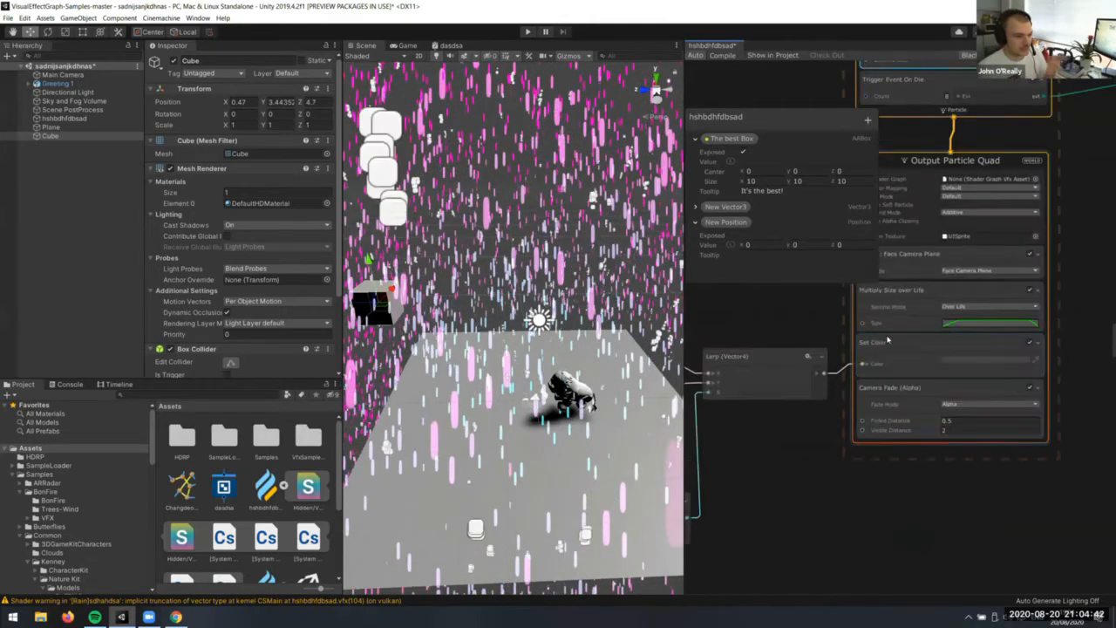
scroll(907, 439, up, 1)
click(878, 314)
middle_drag(878, 316, 900, 440)
scroll(901, 441, down, 2)
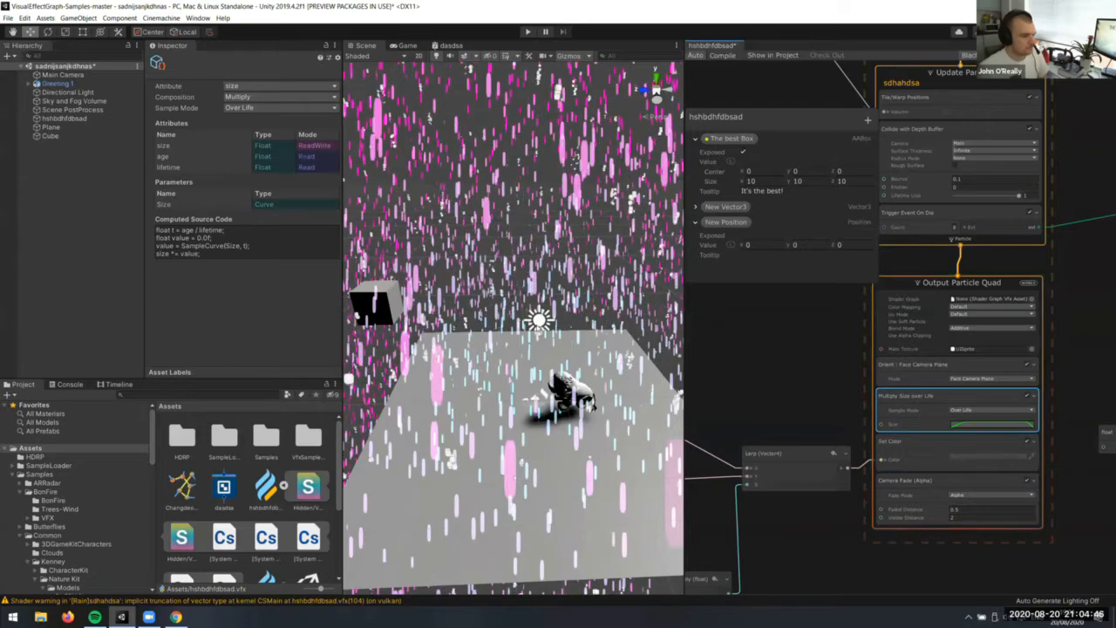
Move the Cube along the Z axis to 10.7, away from the plane
right_drag(559, 384, 539, 385)
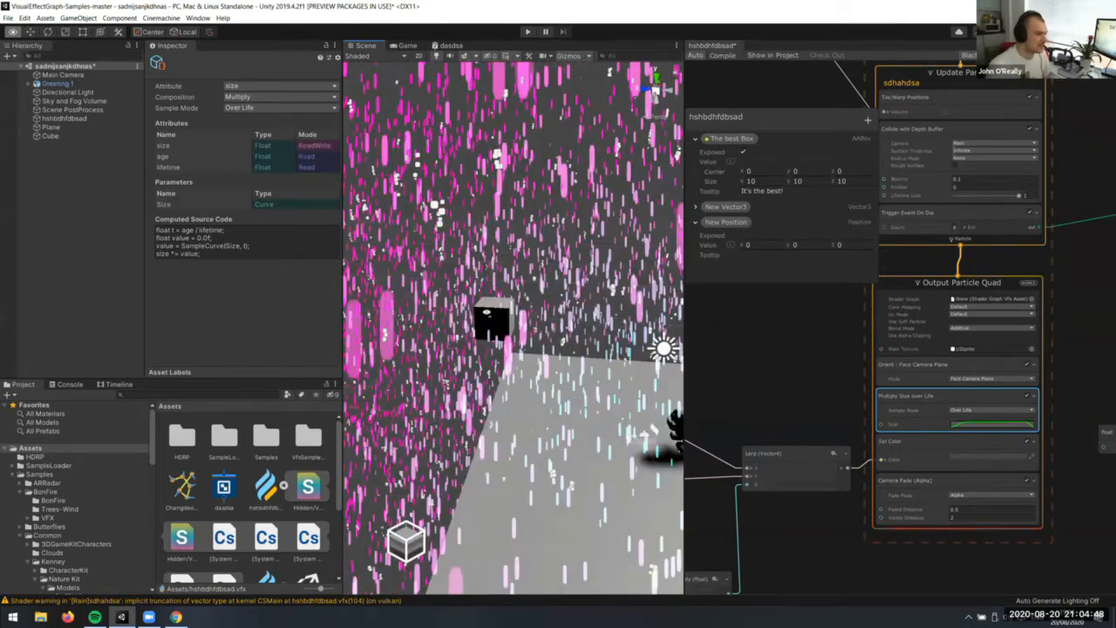
right_drag(486, 312, 496, 314)
click(497, 314)
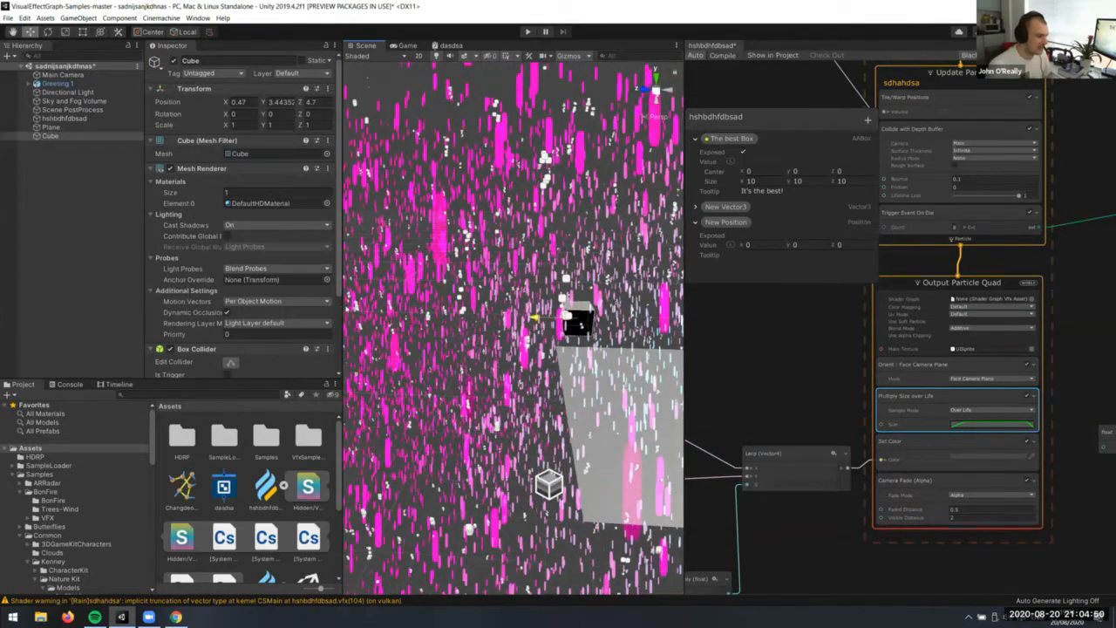
right_drag(458, 334, 443, 330)
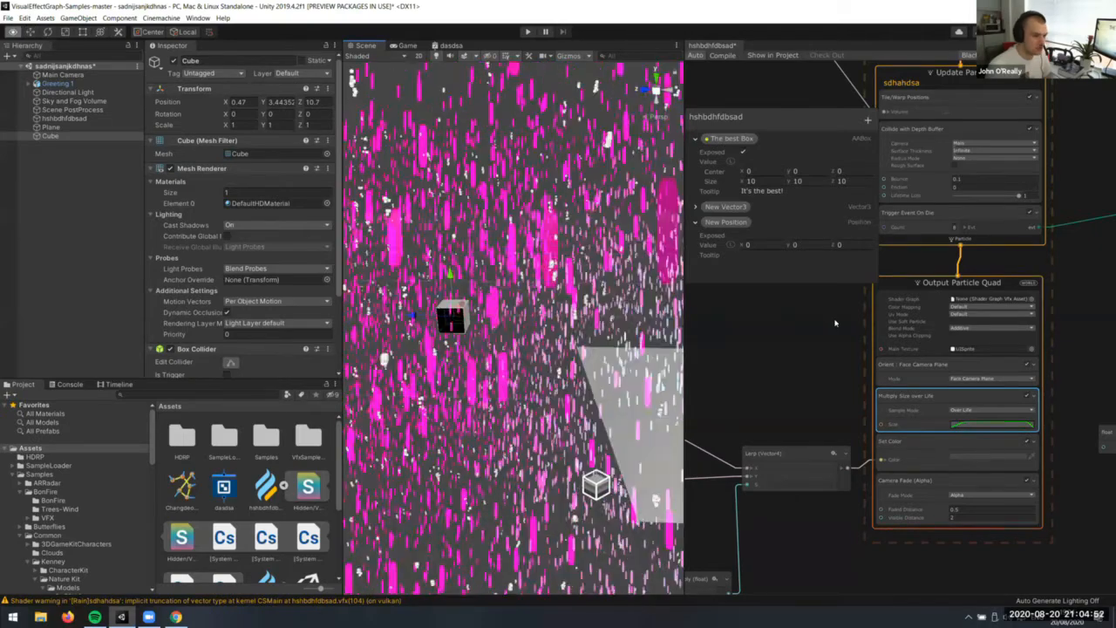
Expose the New Position property in the blackboard and recompile the graph
middle_drag(760, 521, 1004, 427)
middle_drag(880, 425, 928, 386)
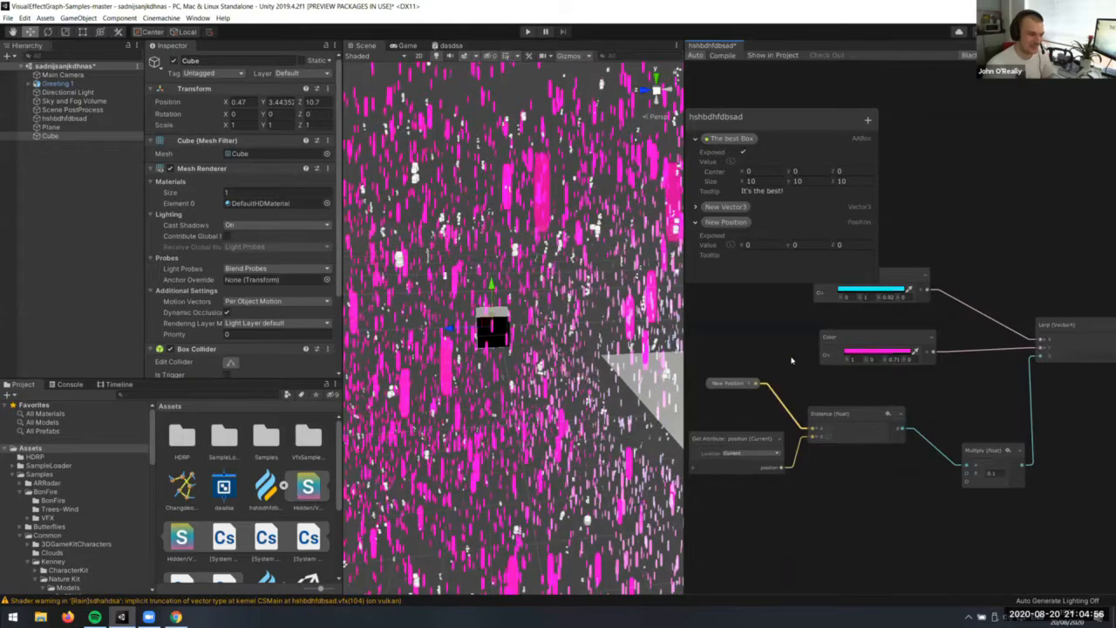
middle_drag(728, 367, 744, 375)
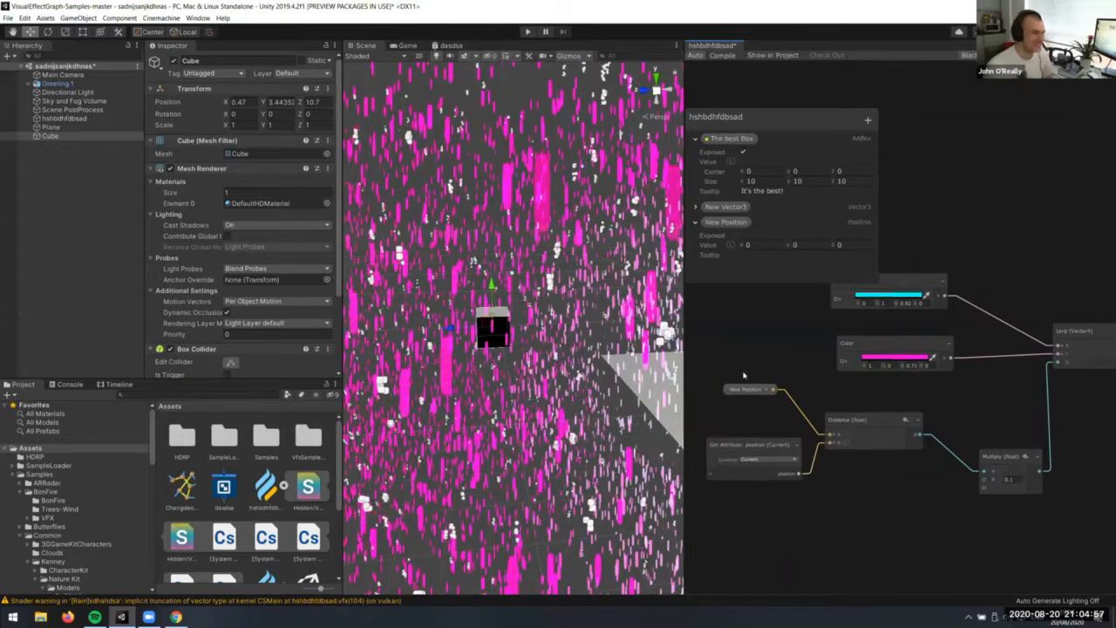
click(743, 235)
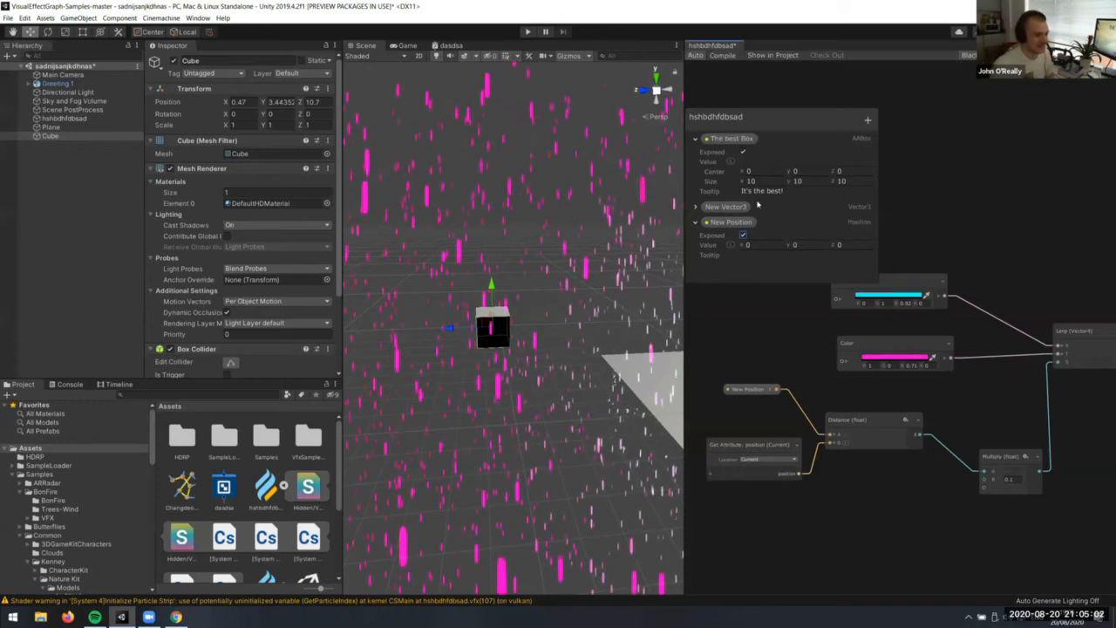
click(721, 55)
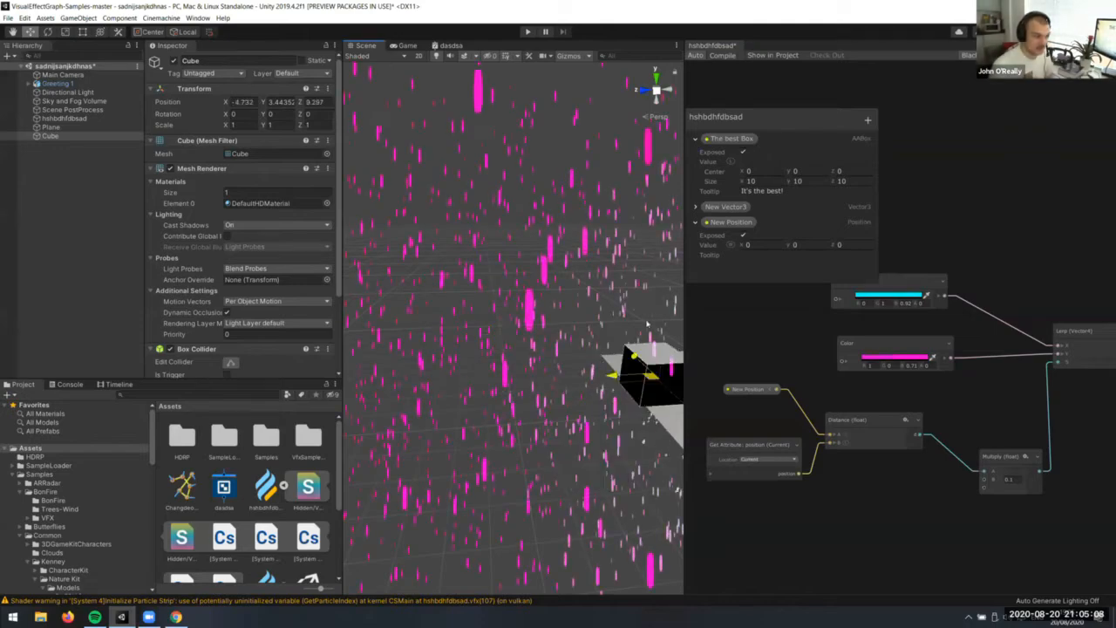
Move the Cube to X -2.91, Z 10.21 and check how the rain colours respond around the plane
right_drag(606, 388, 645, 374)
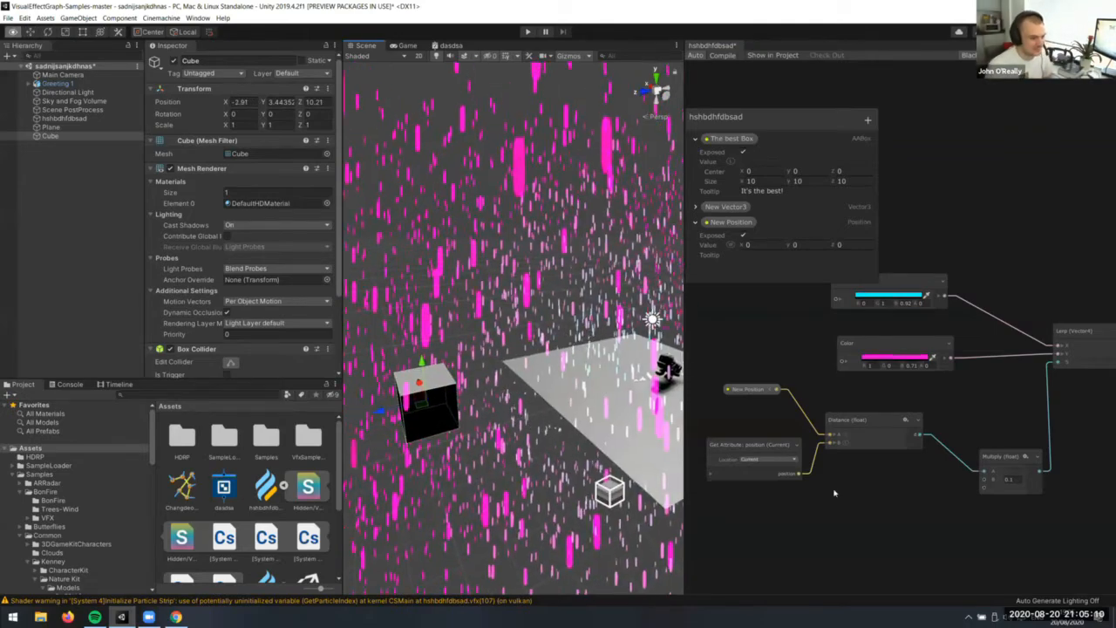
mouse_move(513, 414)
right_down()
mouse_move(534, 410)
mouse_move(508, 408)
mouse_move(521, 427)
right_up()
key(w)
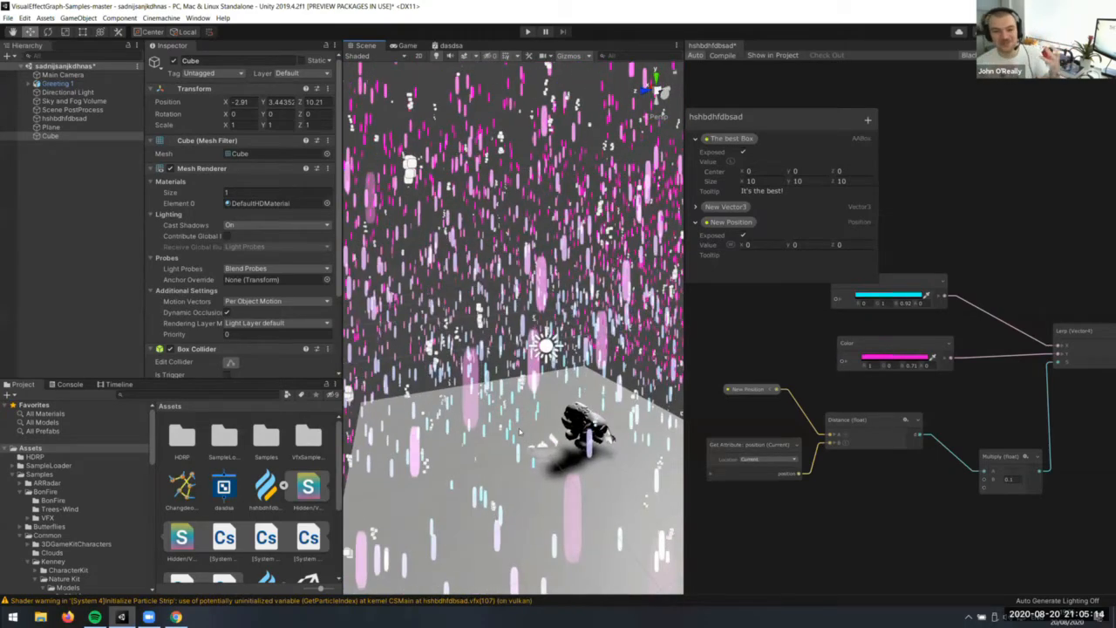
scroll(295, 184, down, 3)
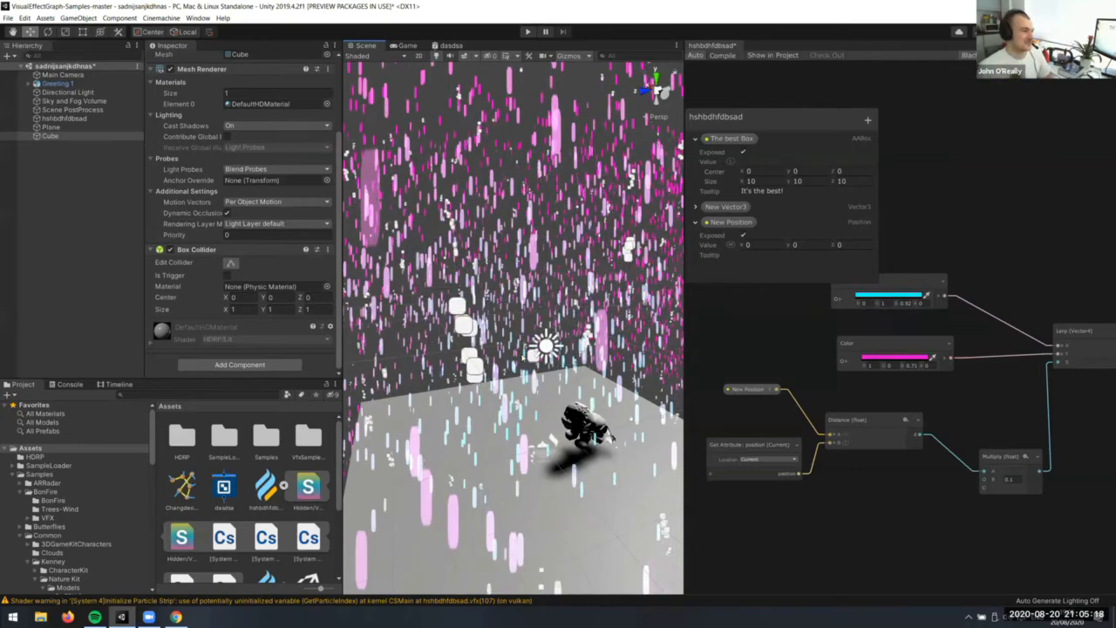
right_drag(523, 366, 525, 373)
Examine the Set Color block and the Color, Distance, Multiply and Lerp nodes that drive it
middle_drag(858, 416, 756, 391)
scroll(757, 391, down, 1)
middle_drag(1075, 417, 873, 520)
click(909, 442)
middle_drag(773, 389, 798, 410)
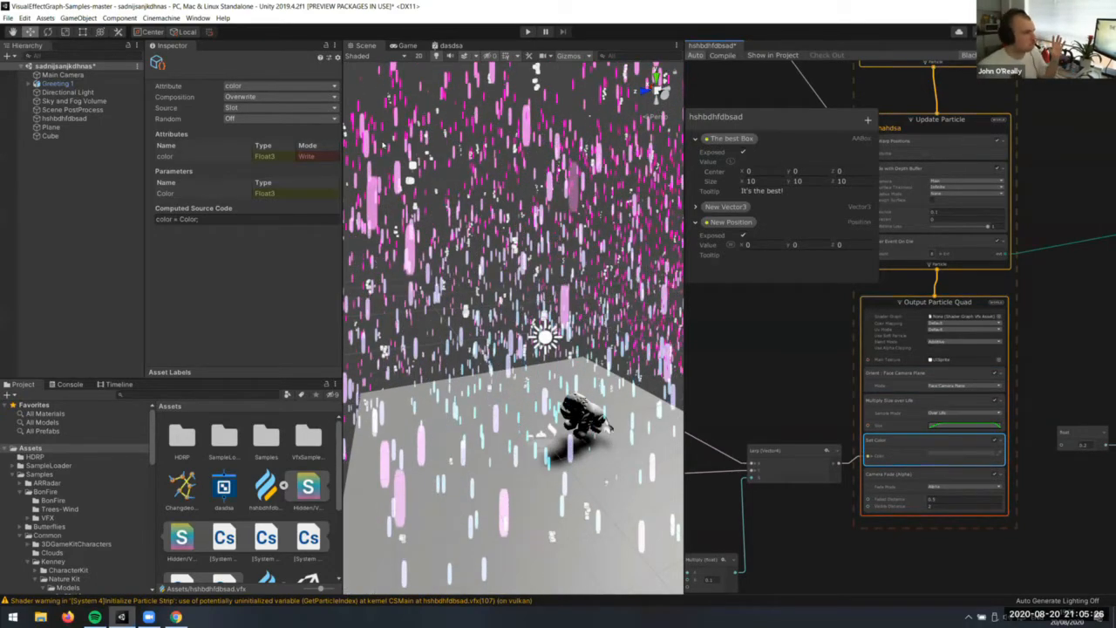
middle_drag(739, 398, 822, 256)
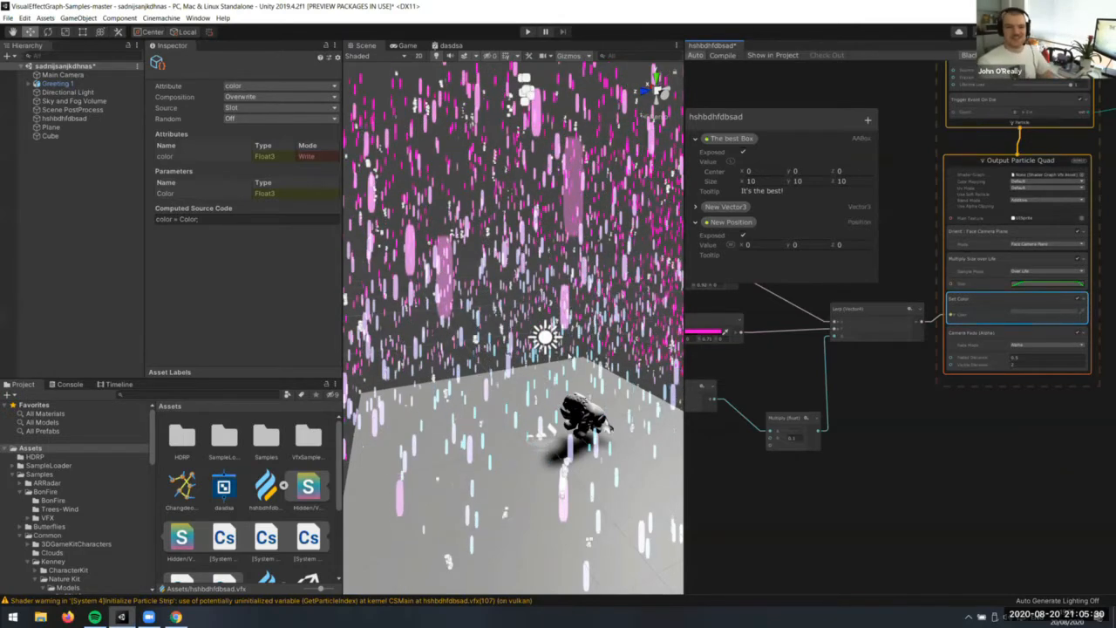
middle_drag(757, 377, 797, 420)
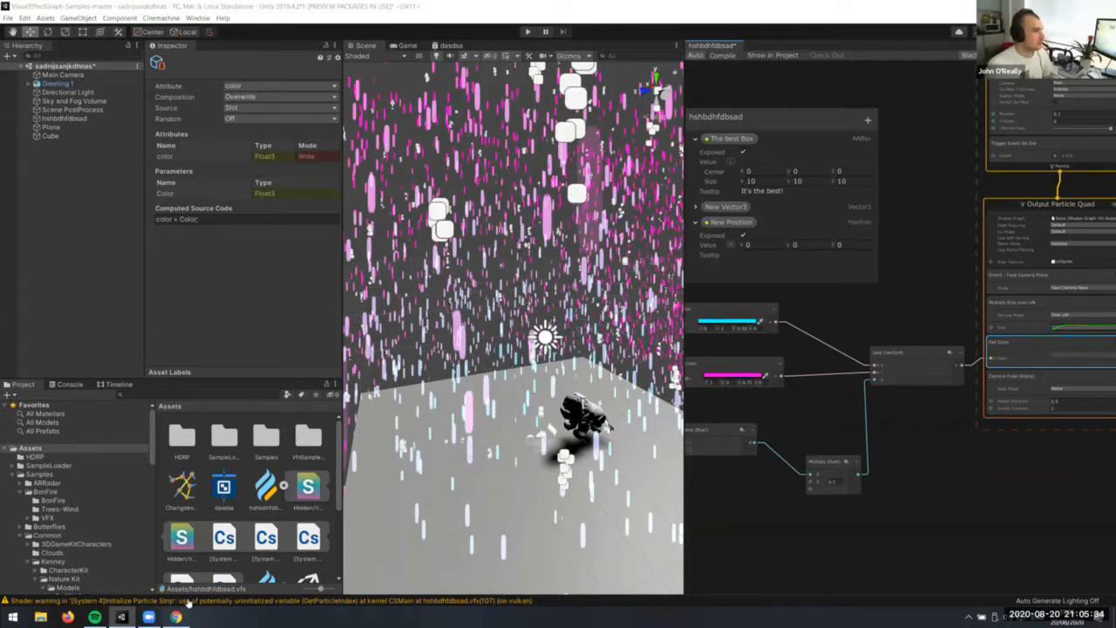
Switch to Chrome and search for visual effect graph to open the Unity Blog post Visual Effect Graph Samples
key(alt+Tab)
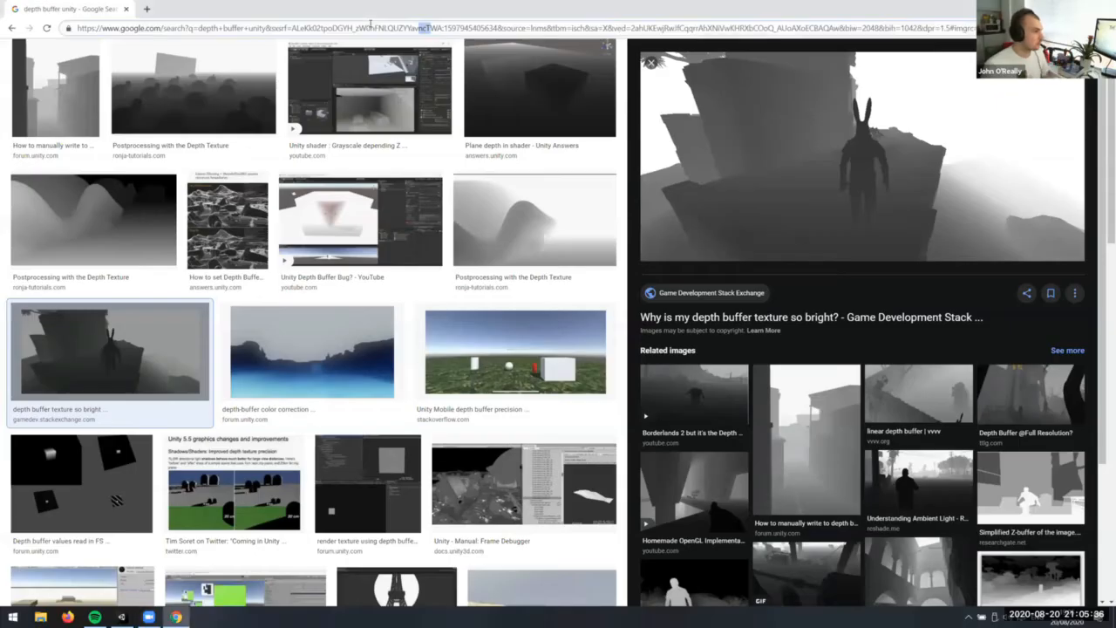
click(371, 24)
text(v)
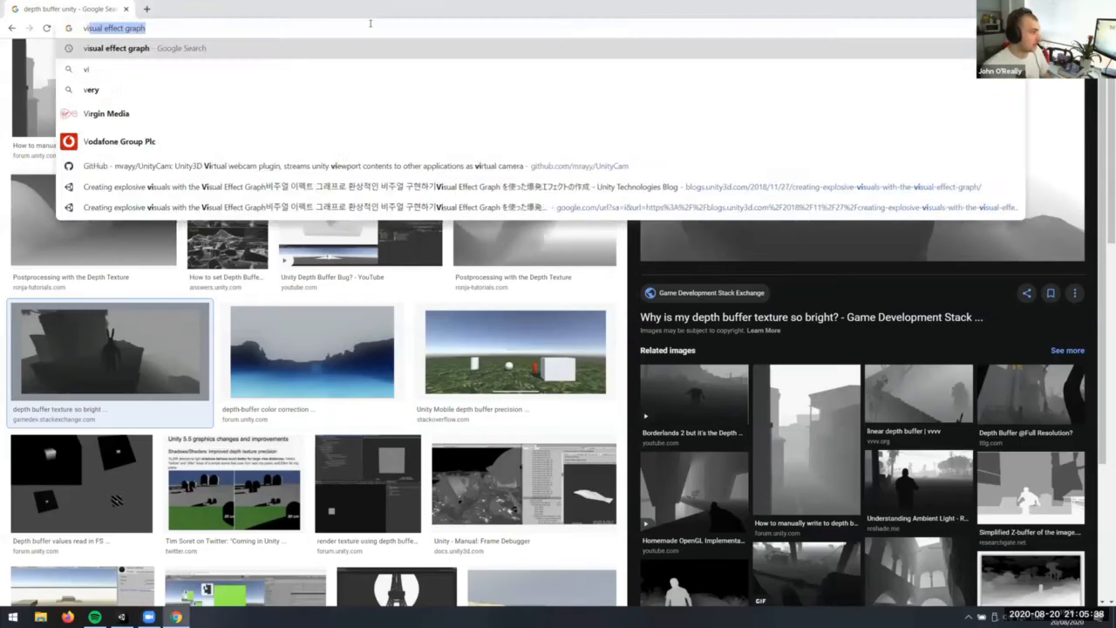
text(isual)
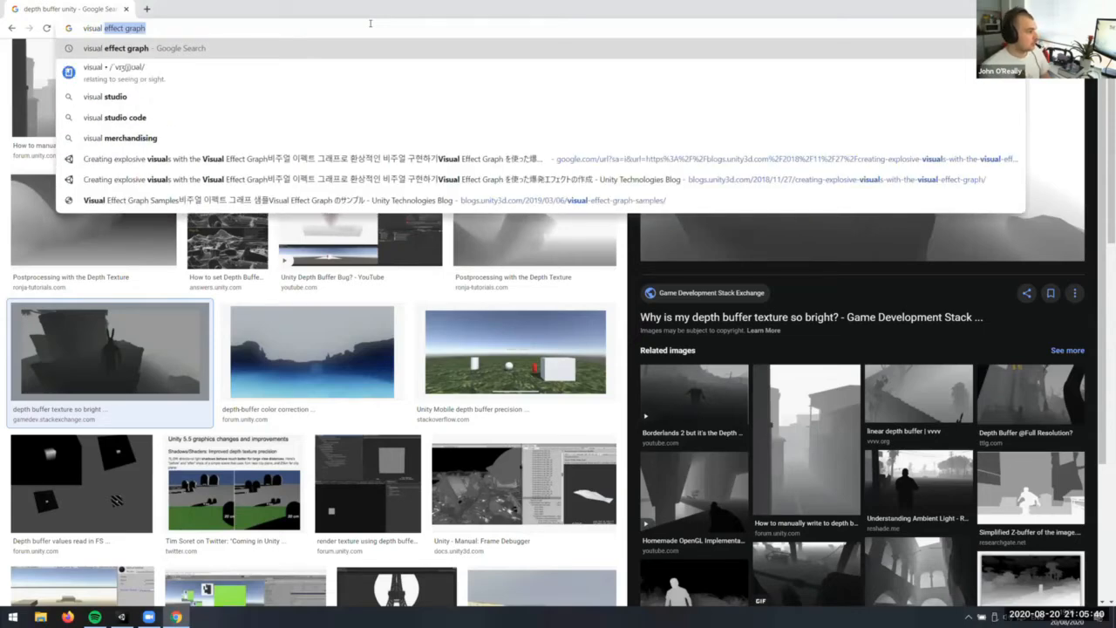
key(Return)
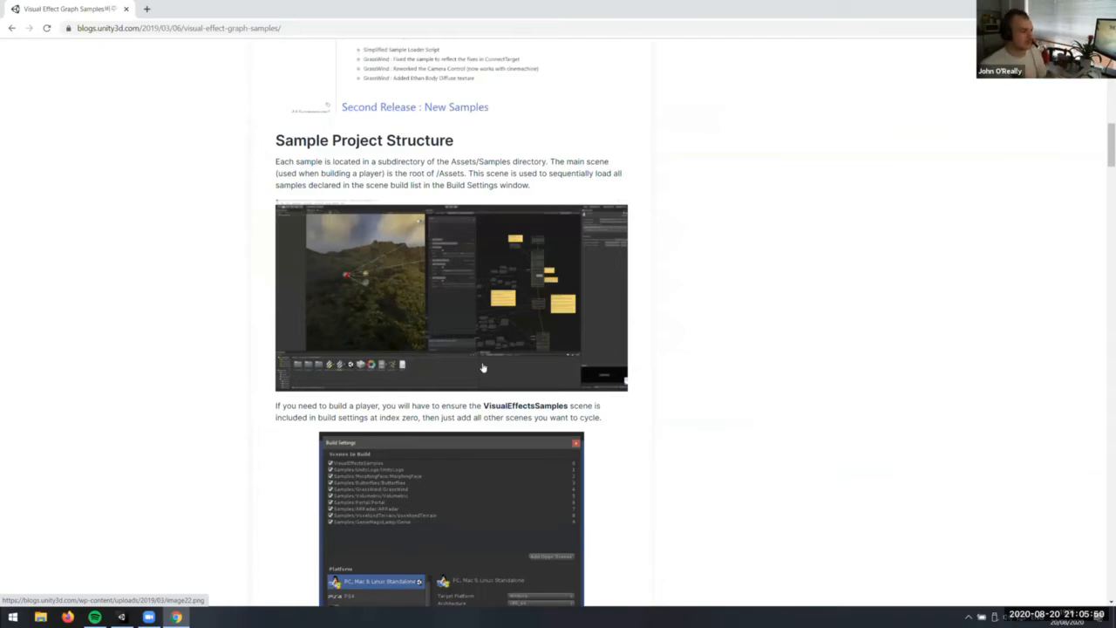
middle_drag(740, 293, 672, 104)
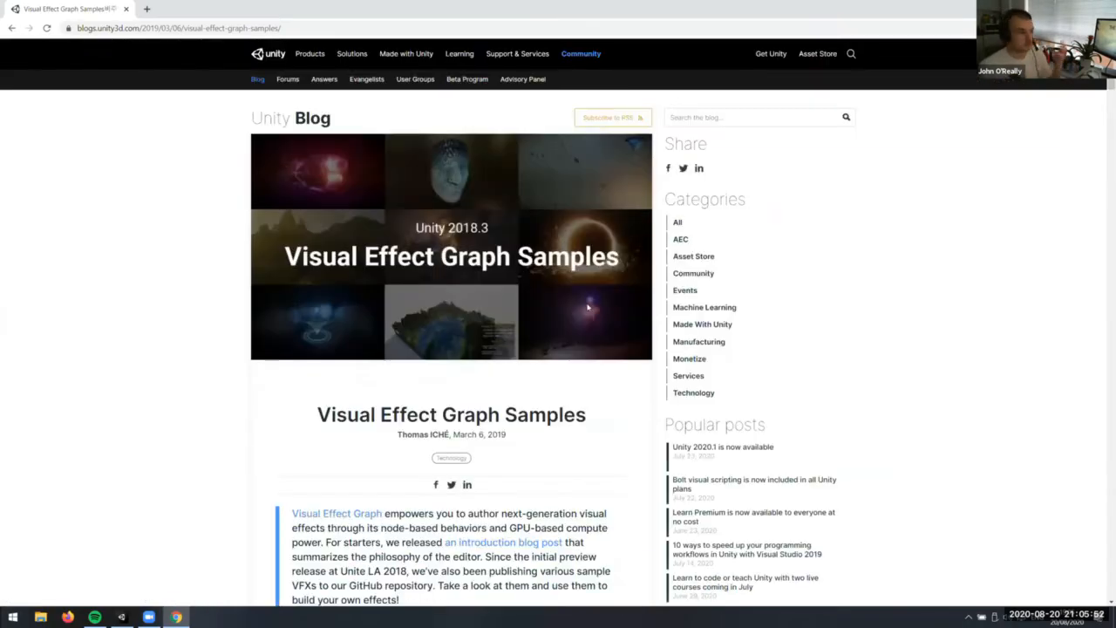
Skim the Getting the Samples section of the blog post and search the web for morgana visual effect unity
scroll(157, 236, down, 15)
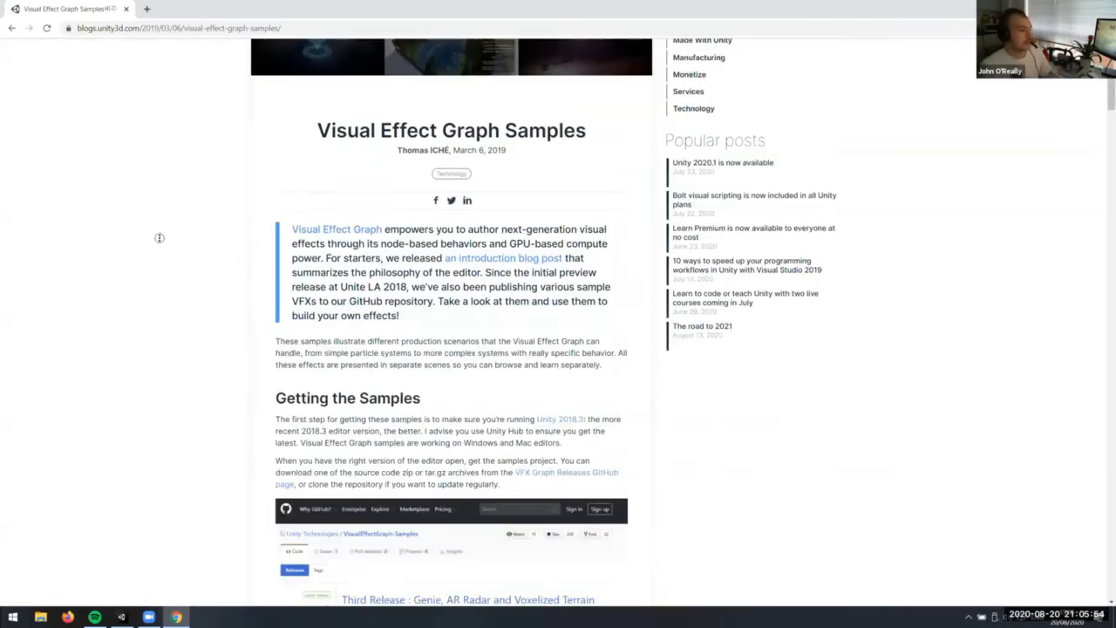
scroll(675, 260, up, 4)
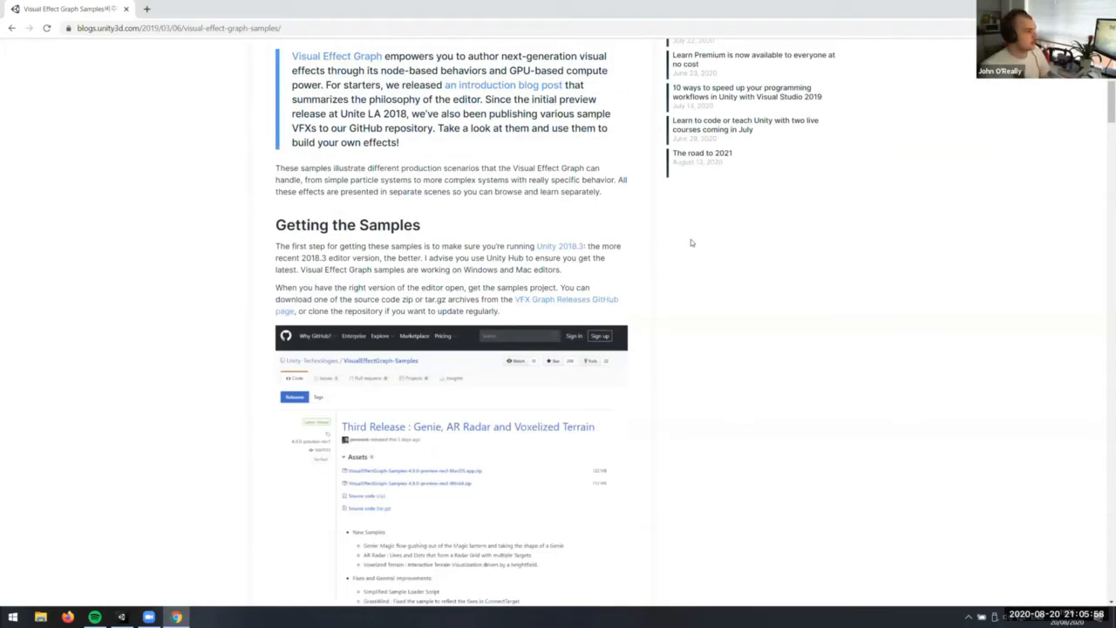
click(359, 32)
text(morgan)
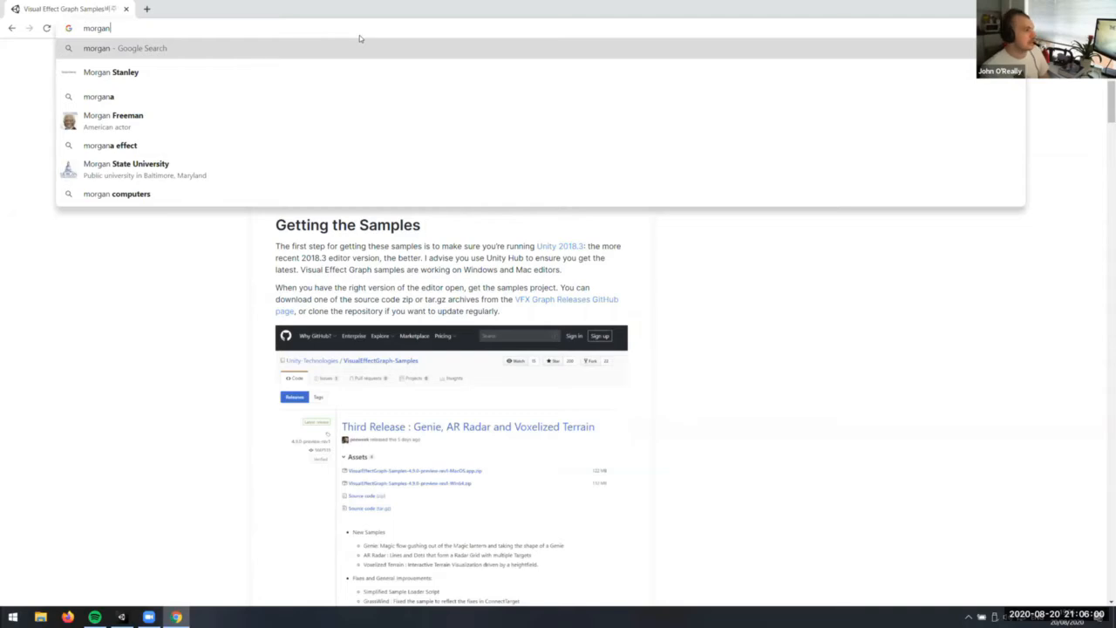
text(a visual)
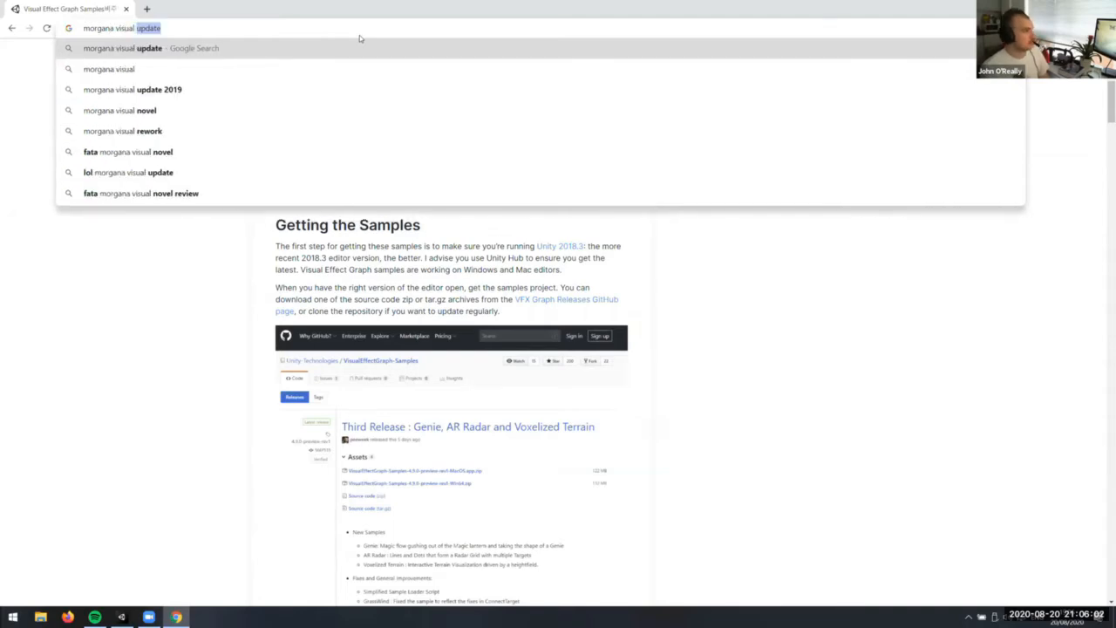
text( effect unity)
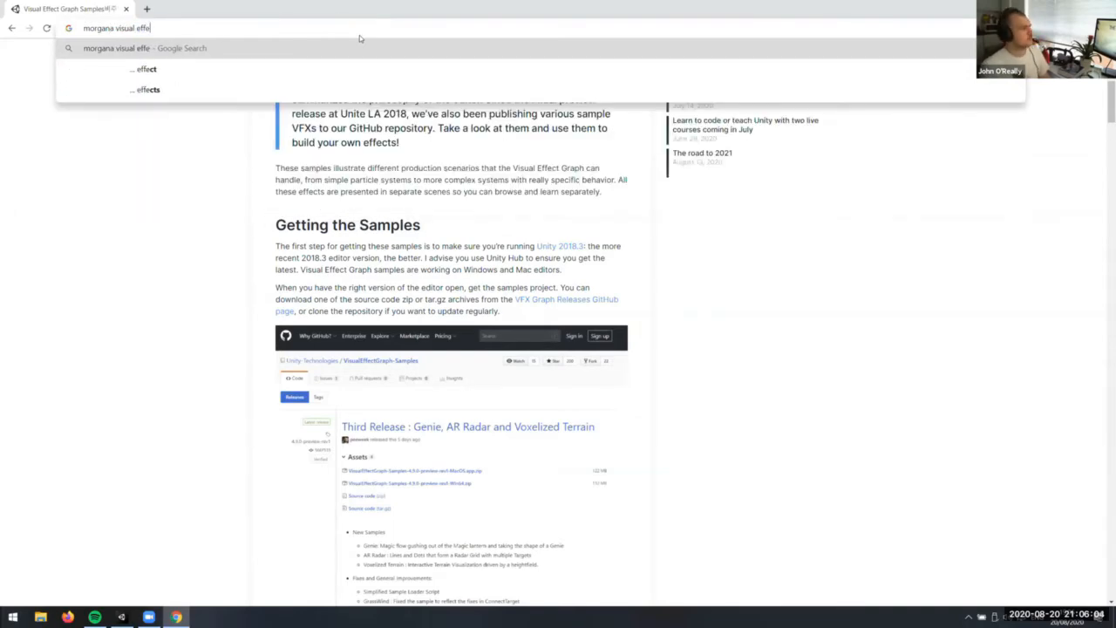
key(Return)
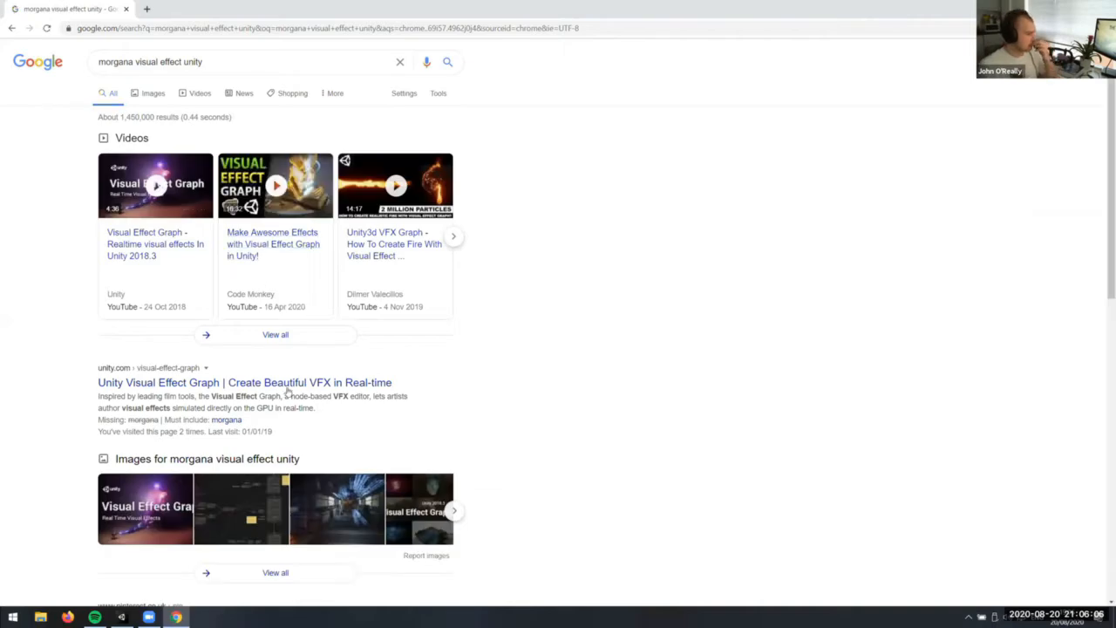
scroll(314, 397, down, 2)
scroll(141, 61, up, 2)
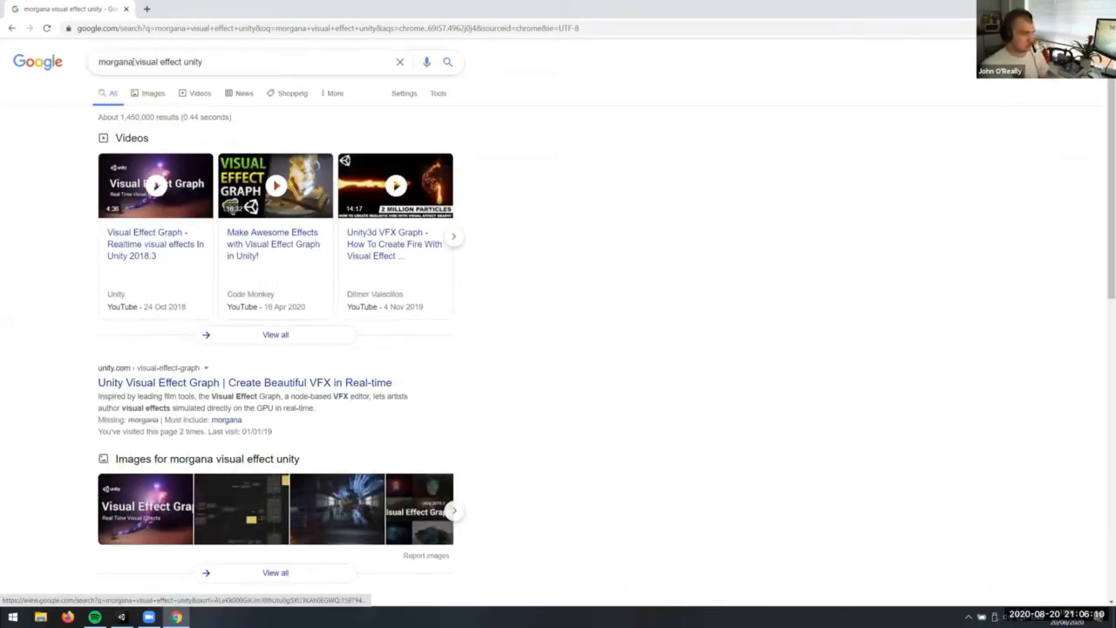
Search for the heretic visual effect unity and view the Unity Blog article Making of The Heretic in a new tab
double_click(128, 62)
key(BackSpace)
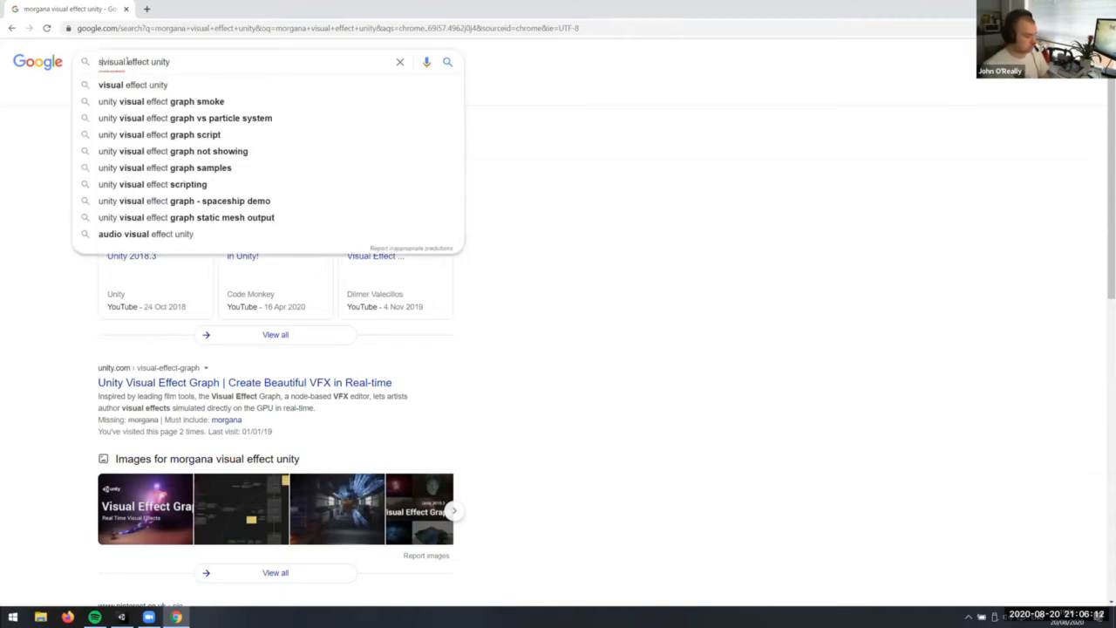
text(sample)
key(BackSpace)
key(BackSpace)
key(BackSpace)
key(BackSpace)
key(BackSpace)
key(BackSpace)
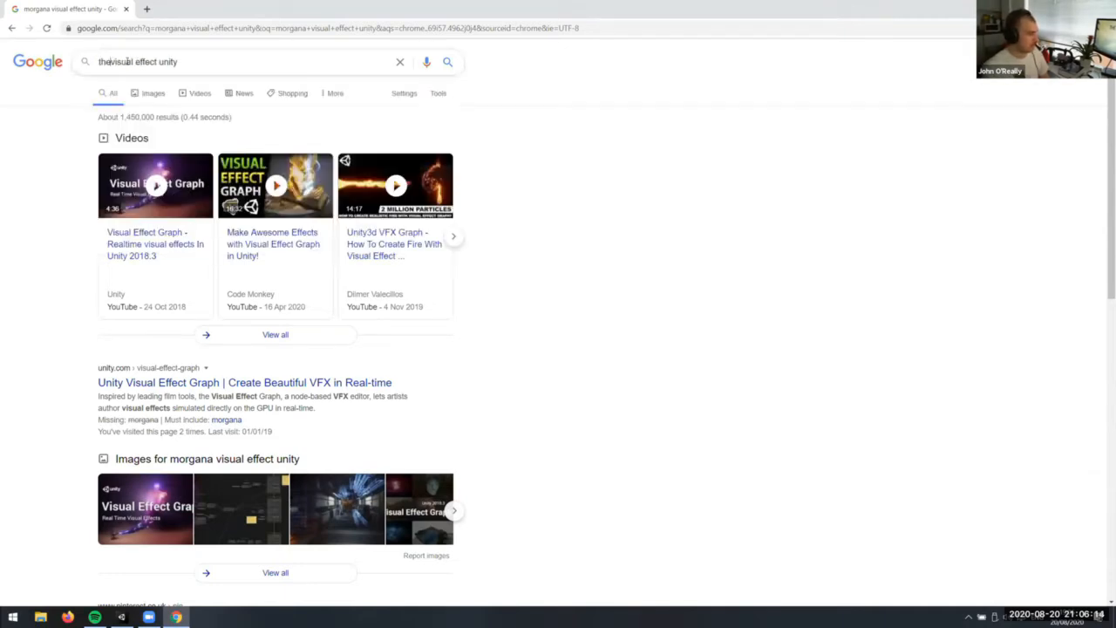
text(the heretic)
key(Return)
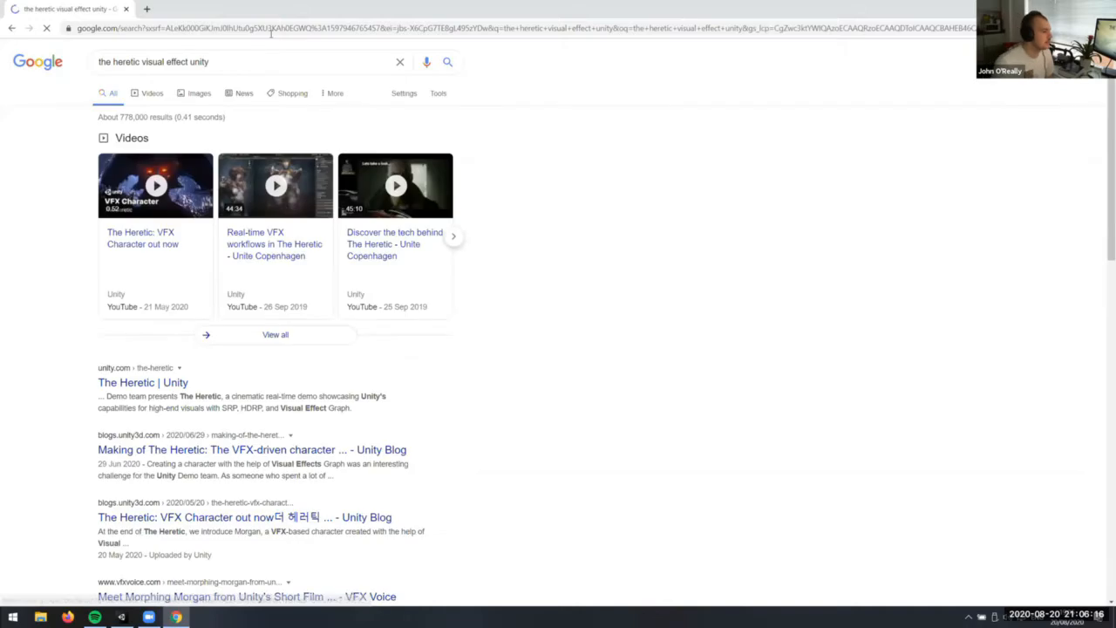
middle_click(351, 459)
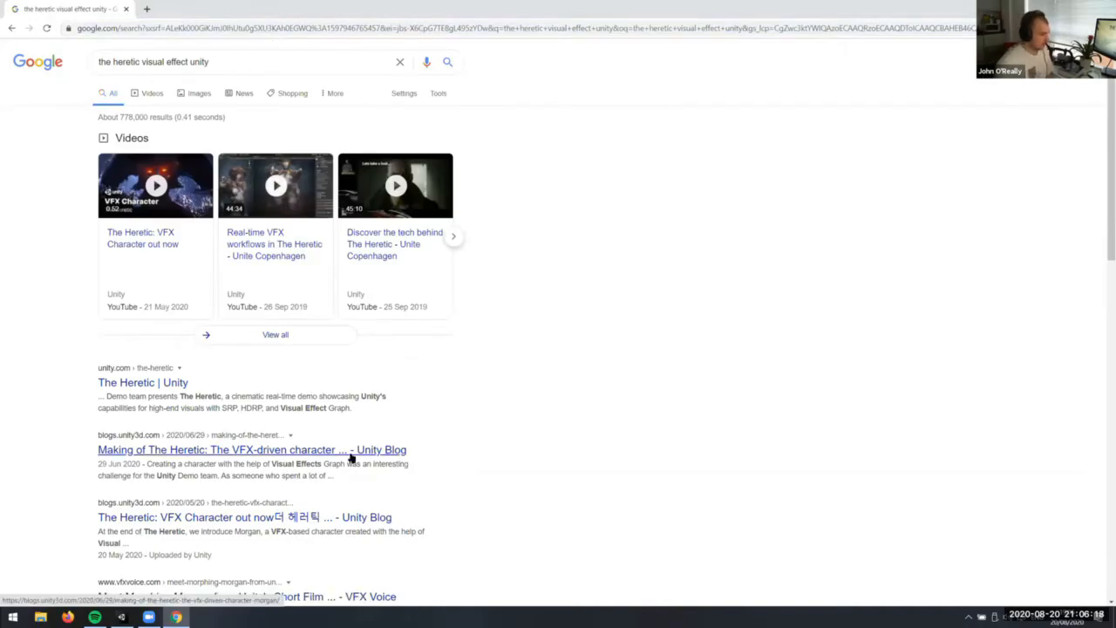
click(181, 7)
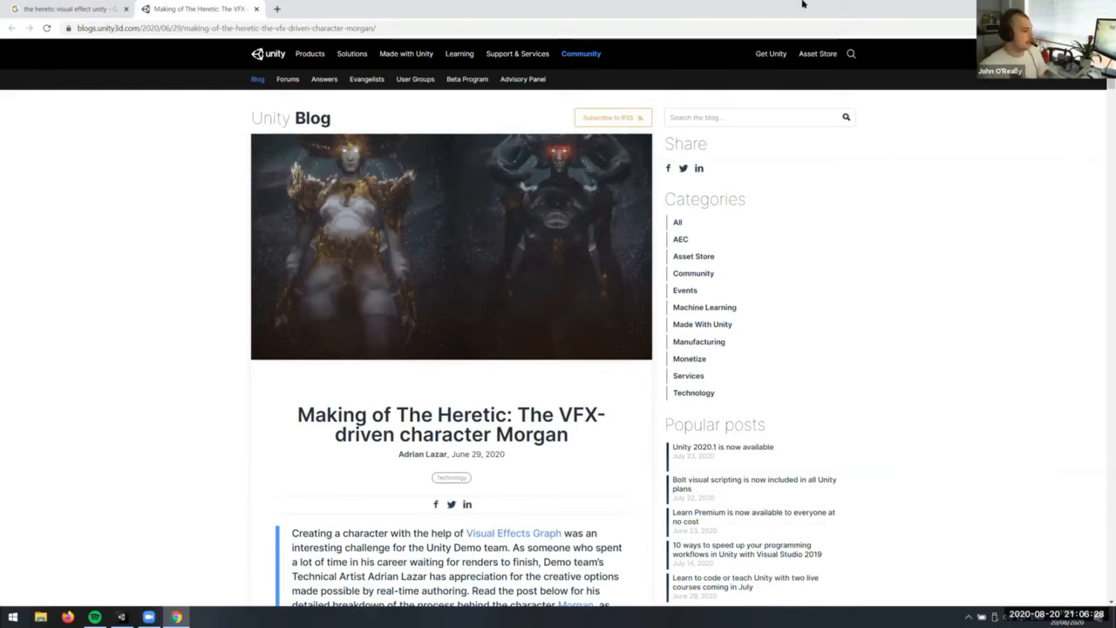
Switch to Unity and open the ARRadar sample scene from Samples/ARRadar, saving the changes to the current scene
click(121, 617)
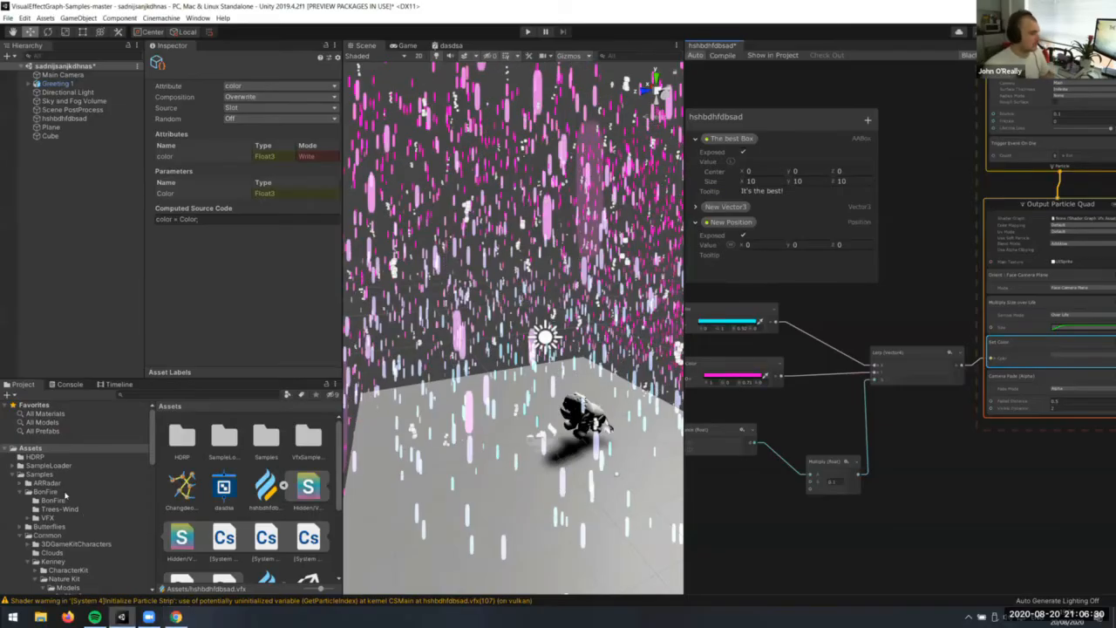
scroll(66, 497, down, 5)
scroll(65, 463, up, 5)
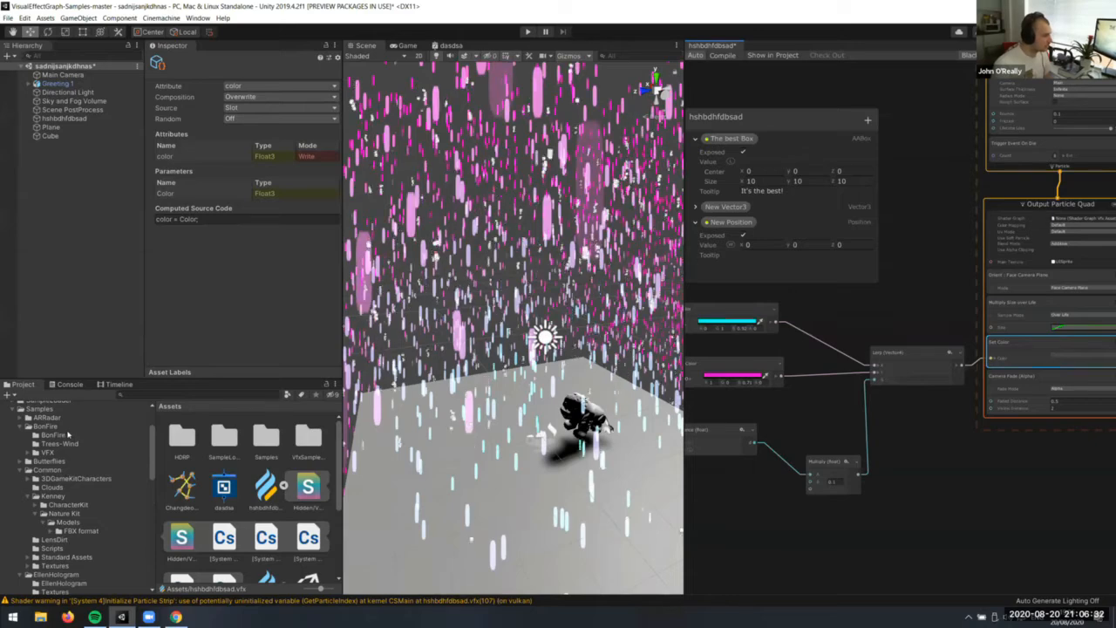
click(66, 436)
scroll(65, 441, up, 3)
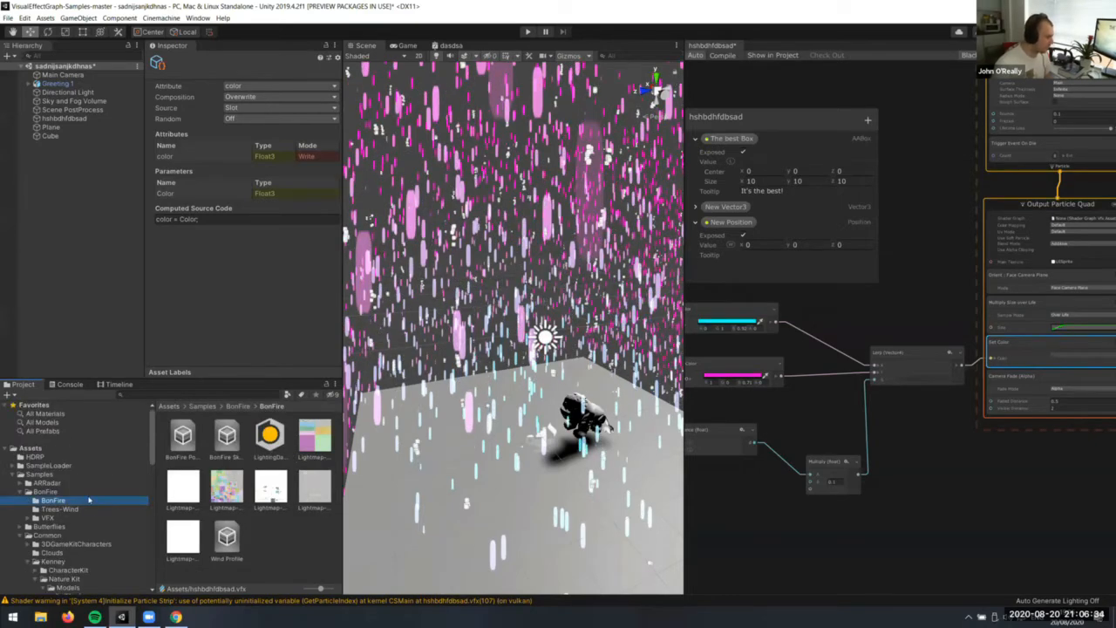
click(53, 491)
scroll(68, 471, down, 6)
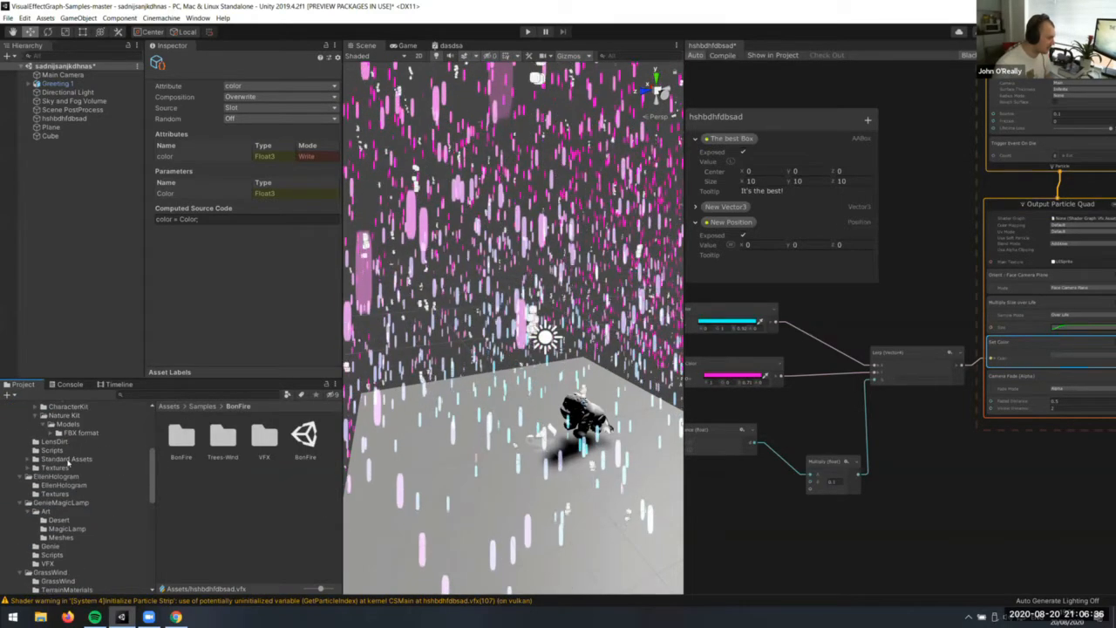
scroll(68, 462, up, 4)
click(54, 419)
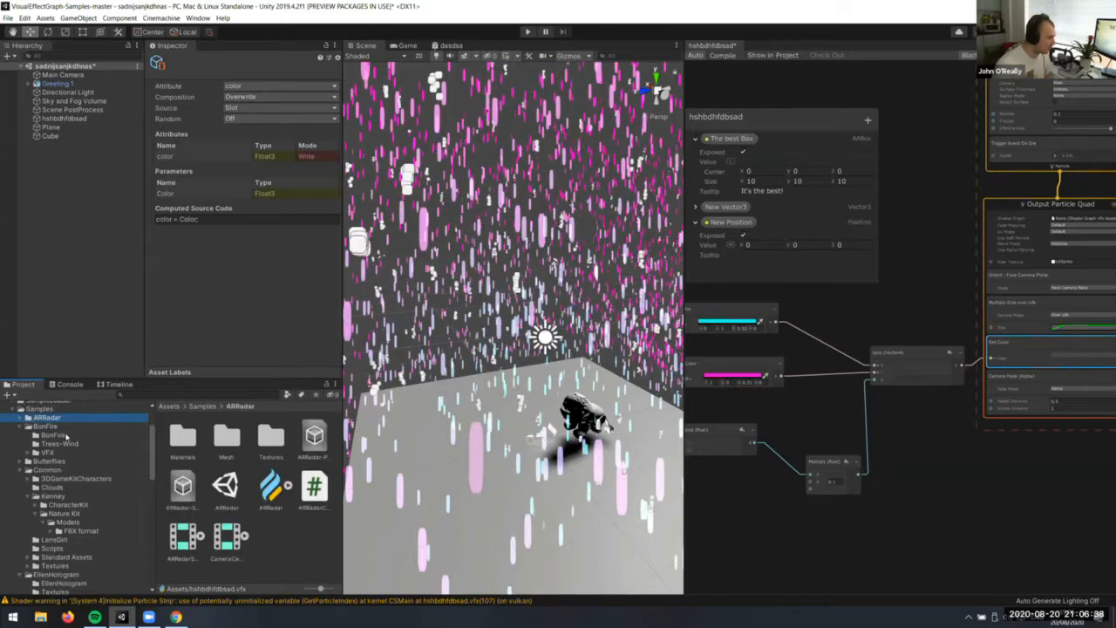
double_click(226, 492)
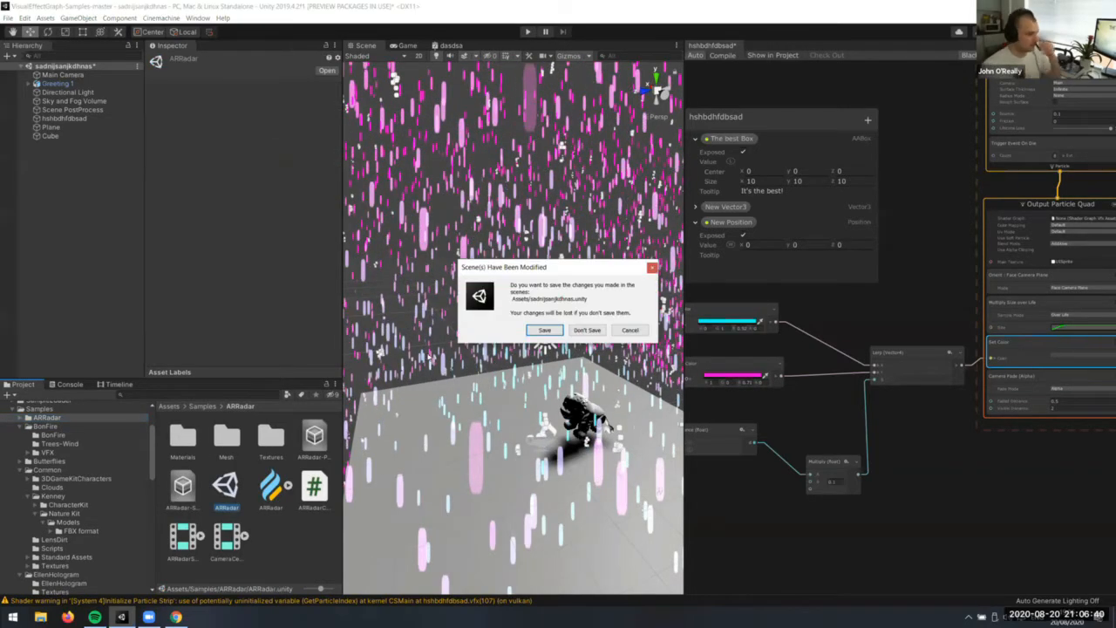
click(545, 330)
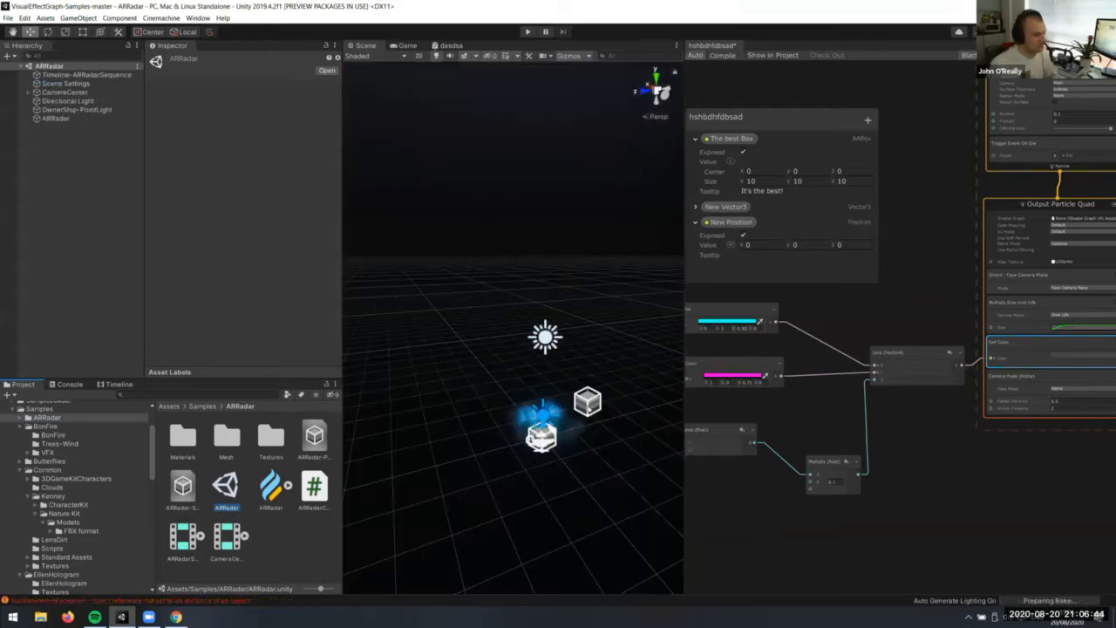
Look over the radar effect and its scene objects, and open the visual effect graph assigned to the ARRadar object
right_drag(569, 399, 536, 361)
key(w)
key(f)
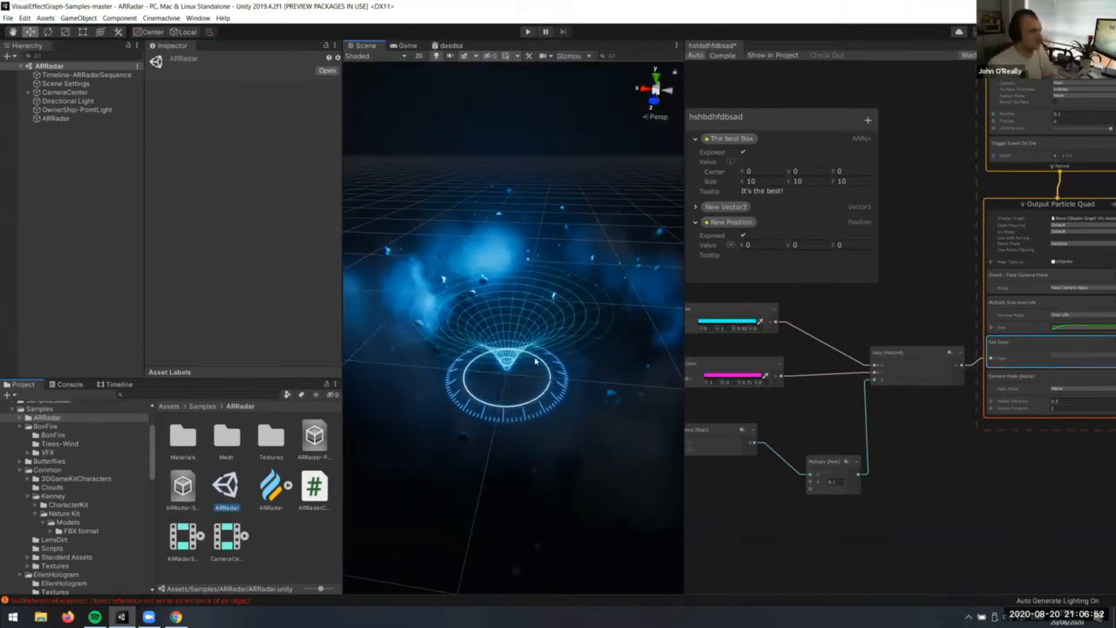
click(502, 257)
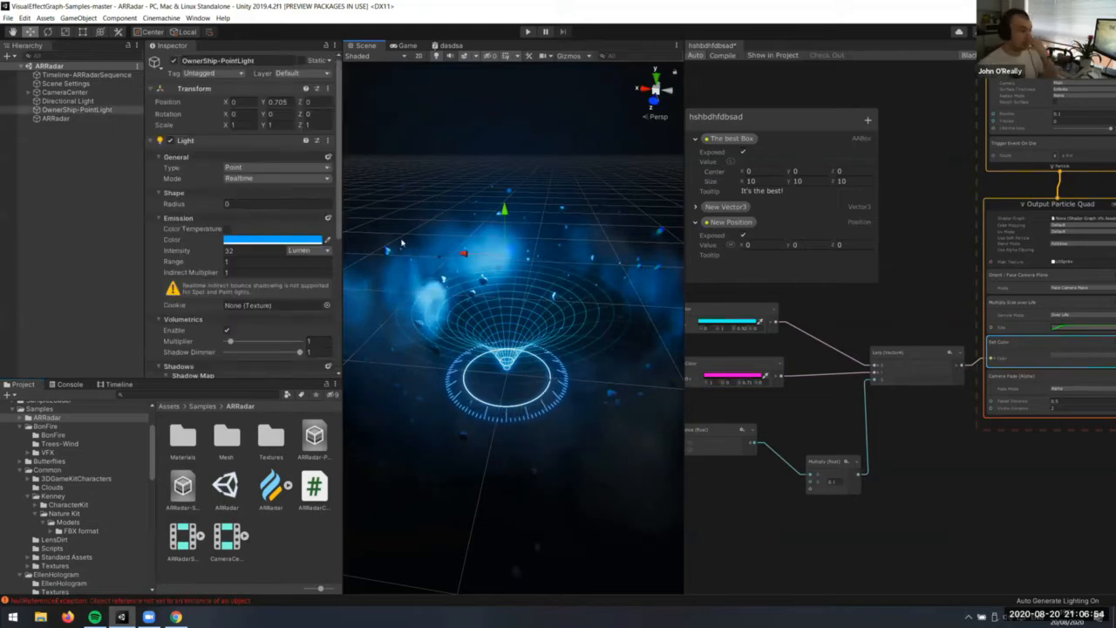
click(68, 100)
click(77, 109)
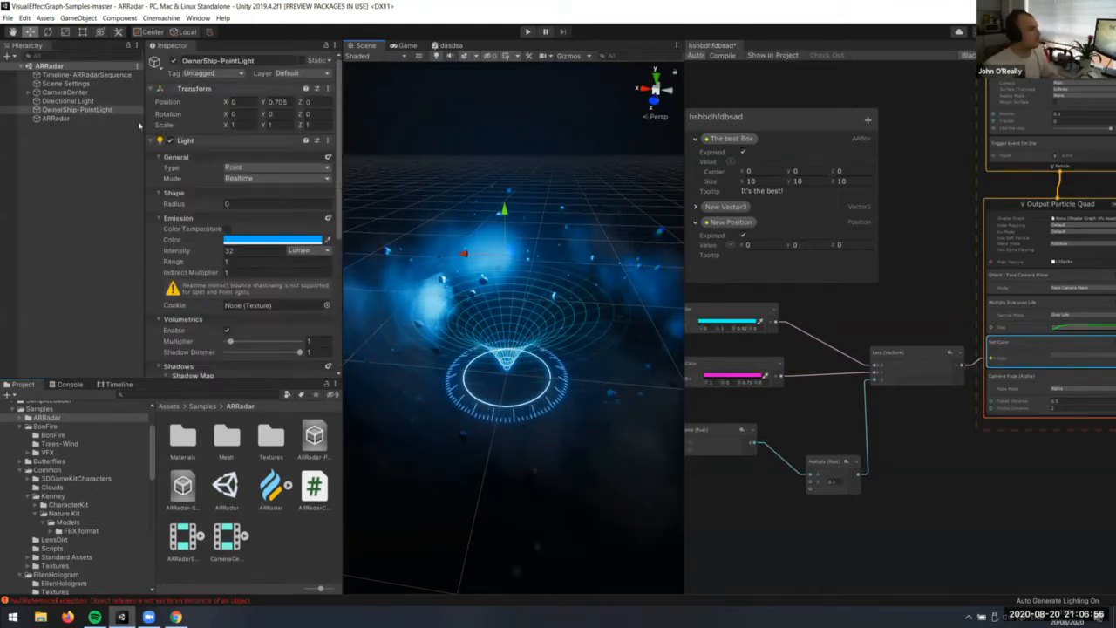
click(94, 91)
click(83, 75)
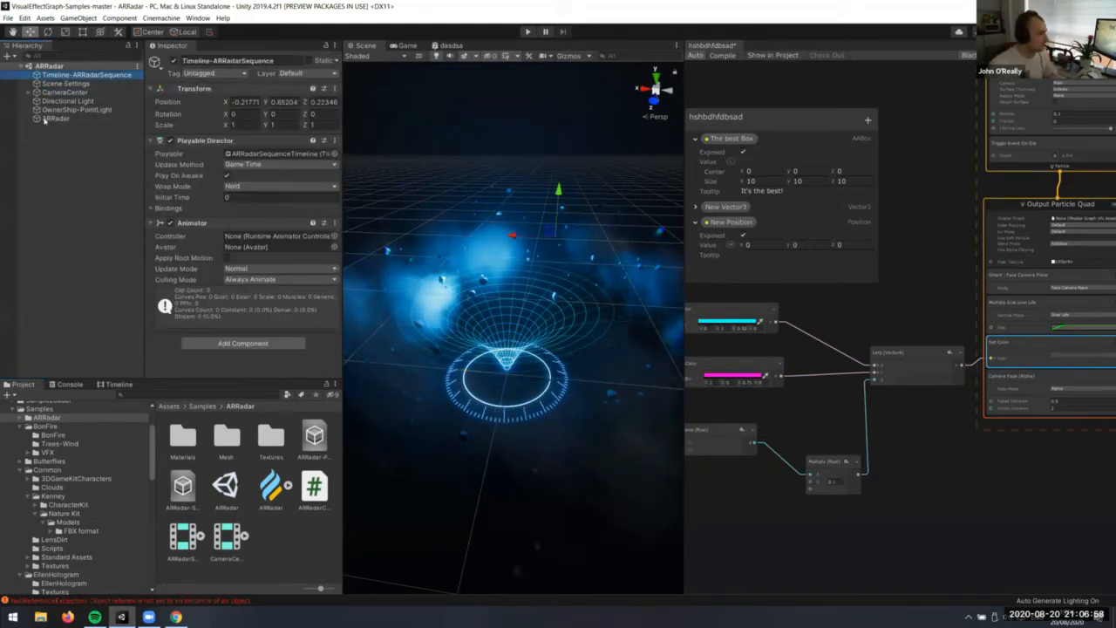
click(55, 118)
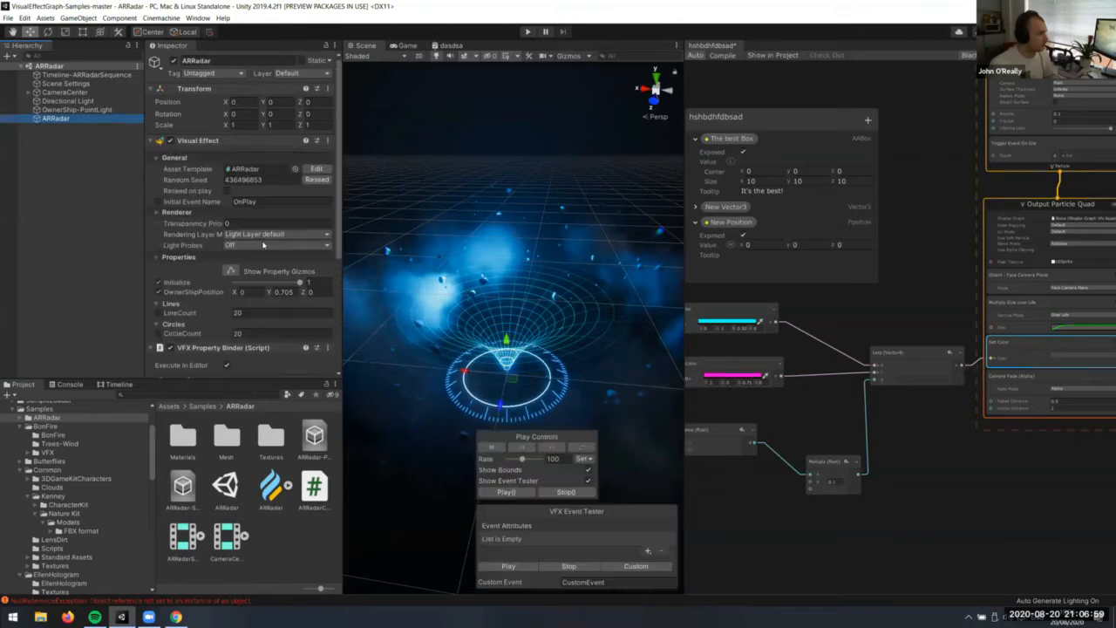
click(235, 168)
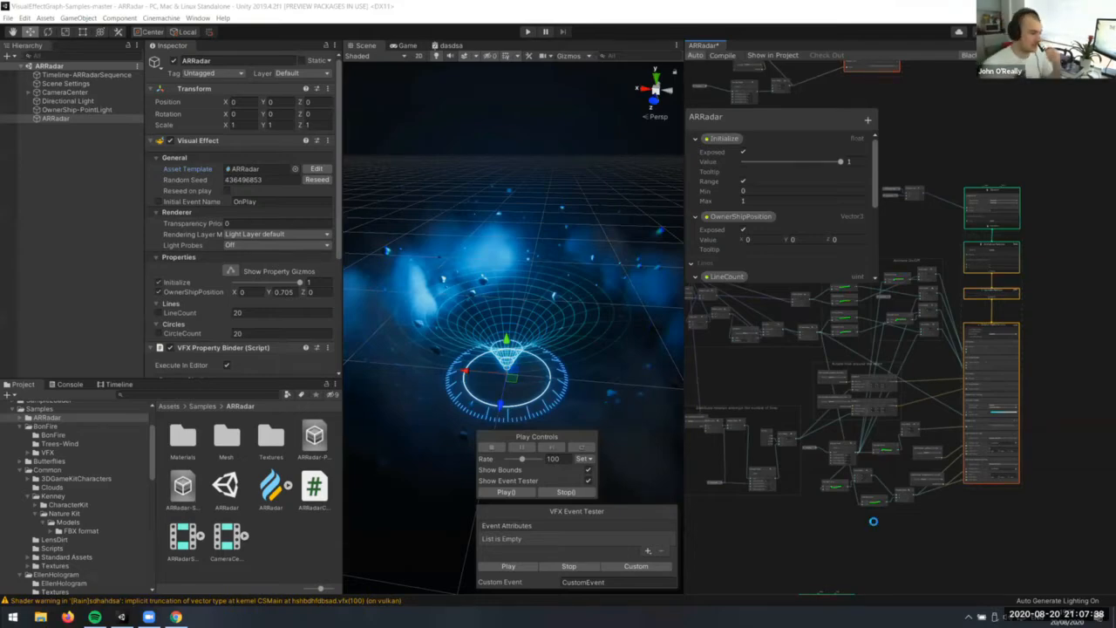
Survey the ARRadar graph's overall node layout alongside the radar effect in the scene
middle_drag(864, 529, 948, 498)
mouse_move(608, 342)
right_down()
mouse_move(623, 343)
mouse_move(610, 337)
right_up()
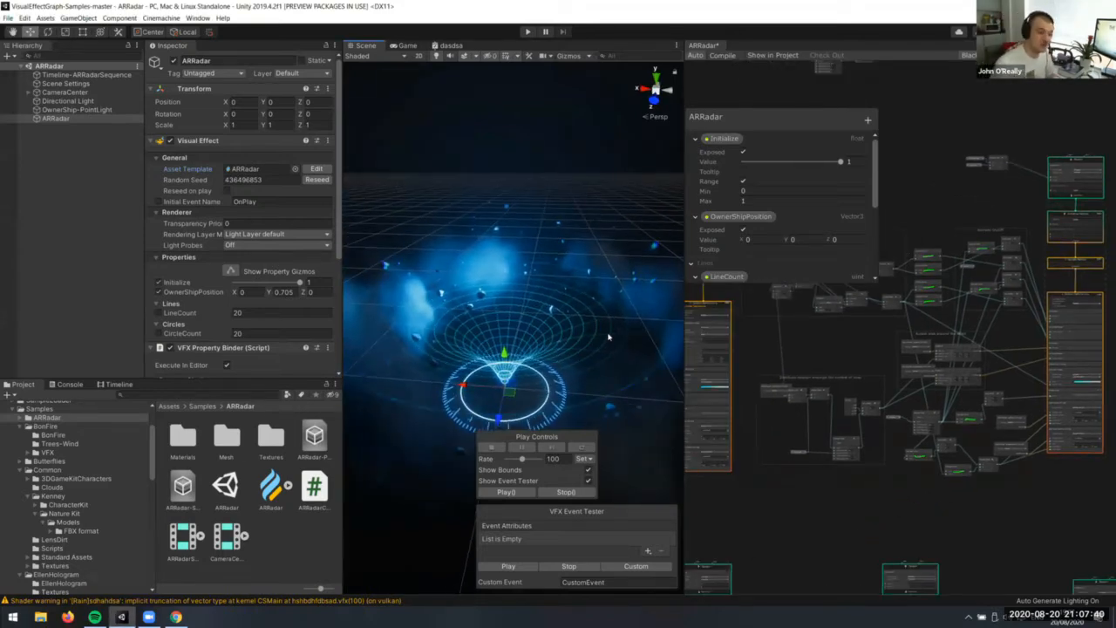
click(567, 347)
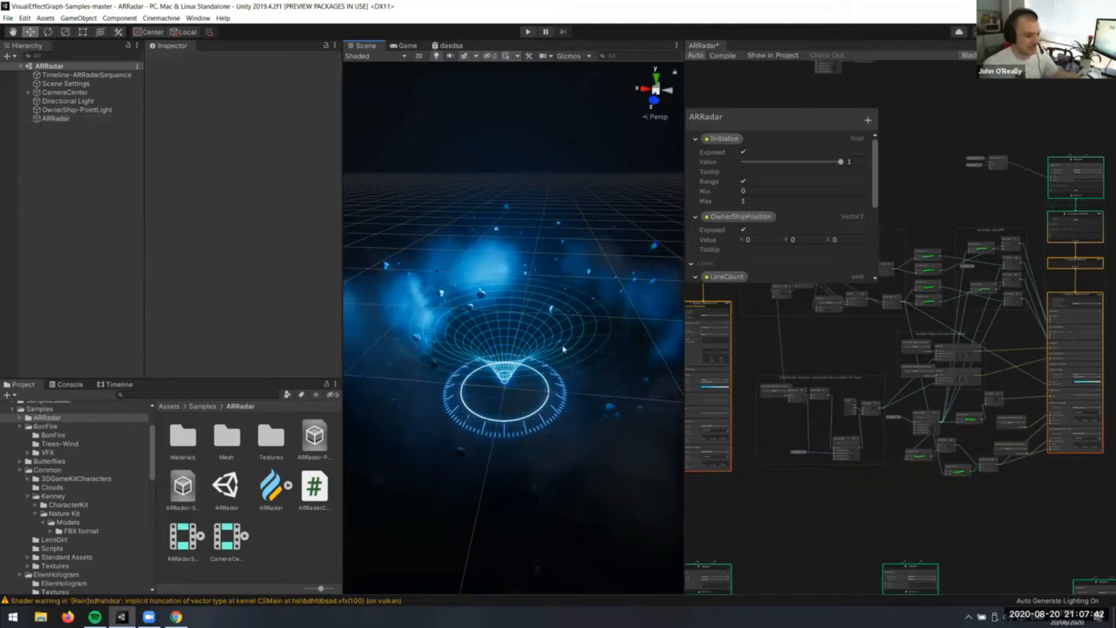
right_drag(563, 349, 554, 352)
middle_drag(852, 344, 842, 405)
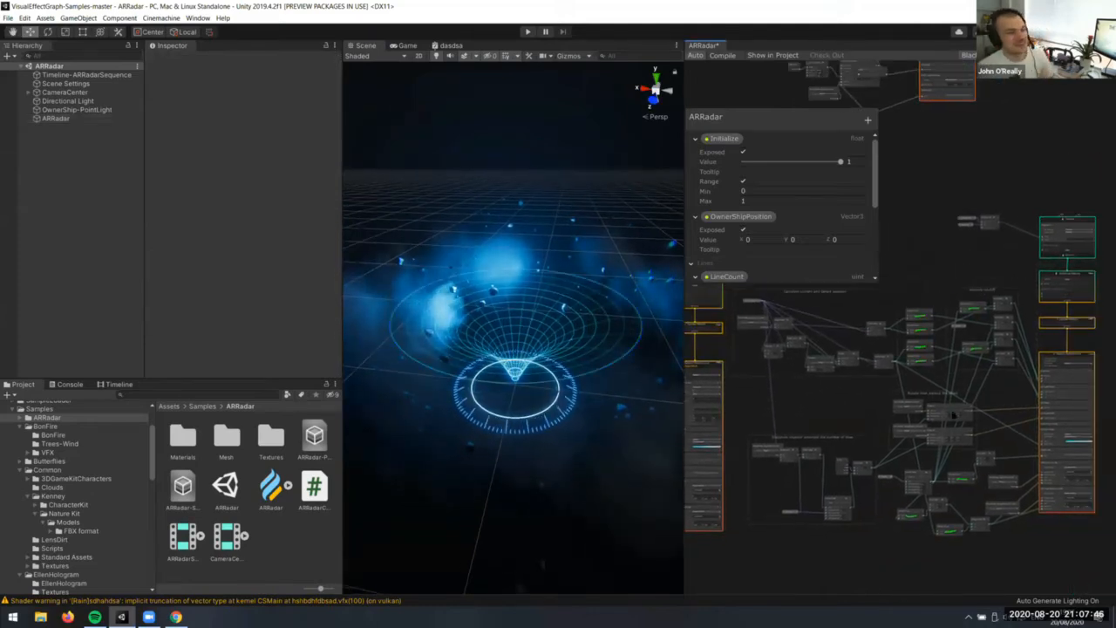
scroll(956, 415, down, 2)
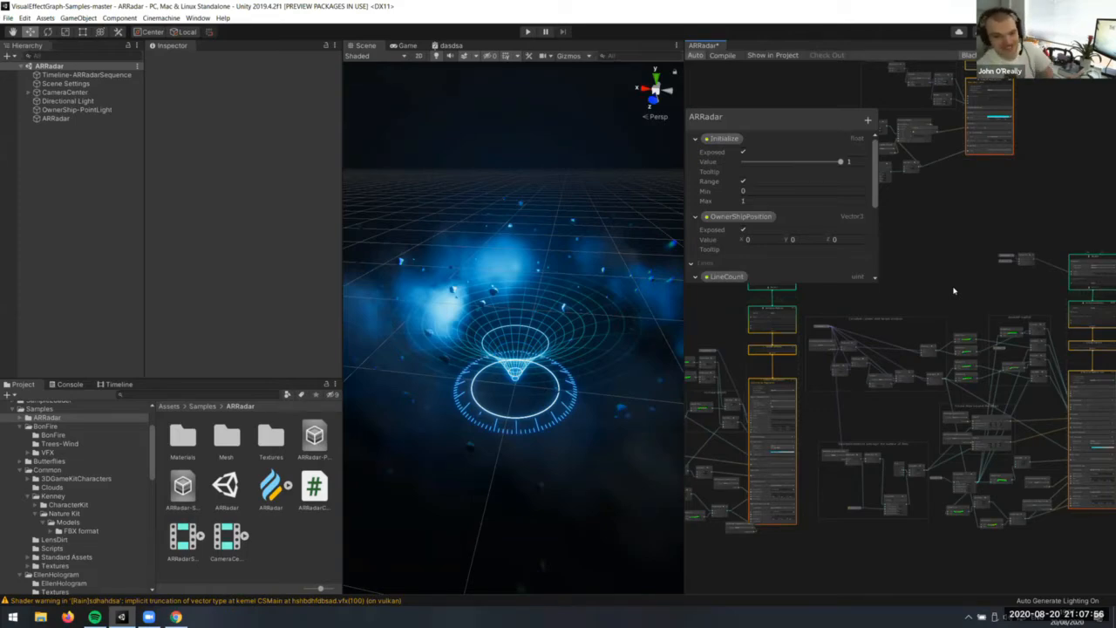
Maximize the ARRadar graph window and examine the Calculate current and target position group and its connected Sample Curve and Lerp nodes
key(shift+space)
middle_drag(460, 354, 773, 382)
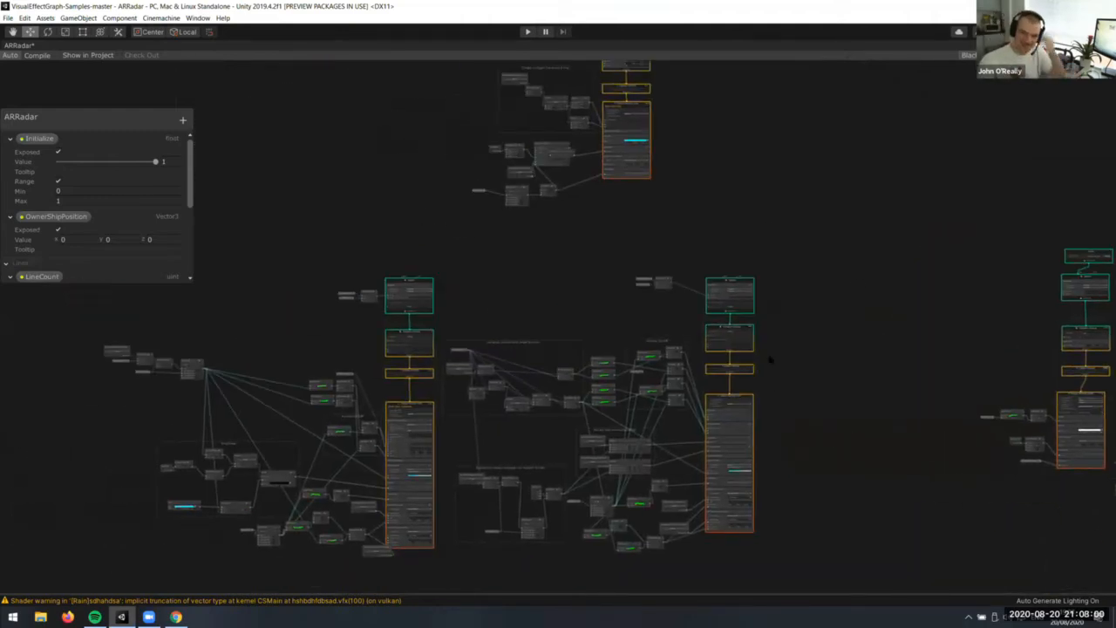
scroll(536, 446, up, 10)
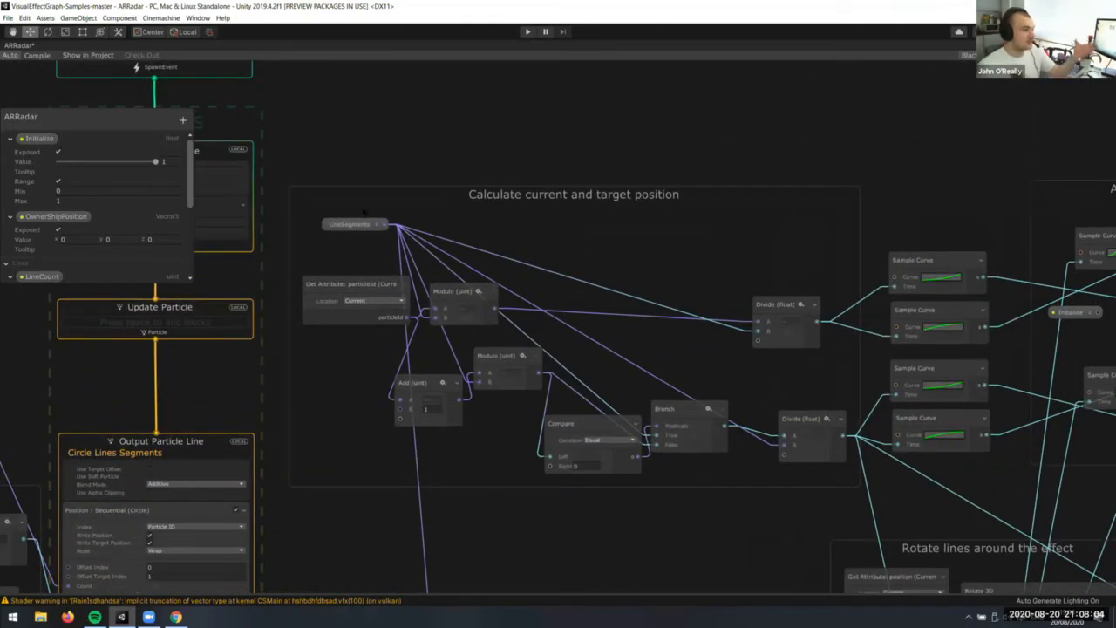
middle_drag(630, 539, 541, 434)
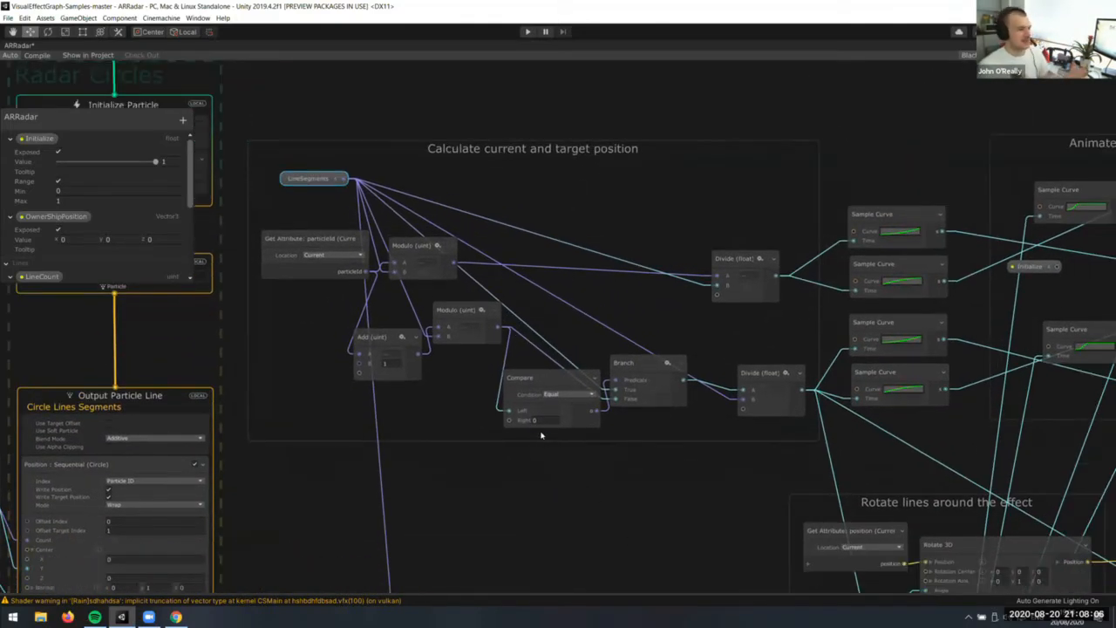
middle_drag(667, 349, 630, 291)
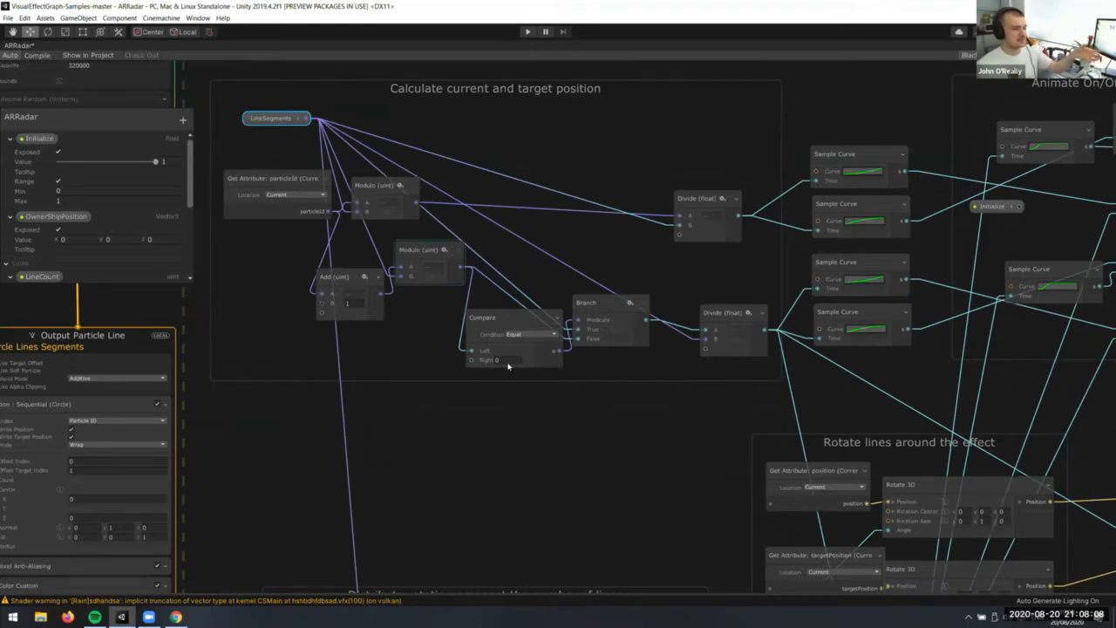
middle_drag(857, 402, 654, 364)
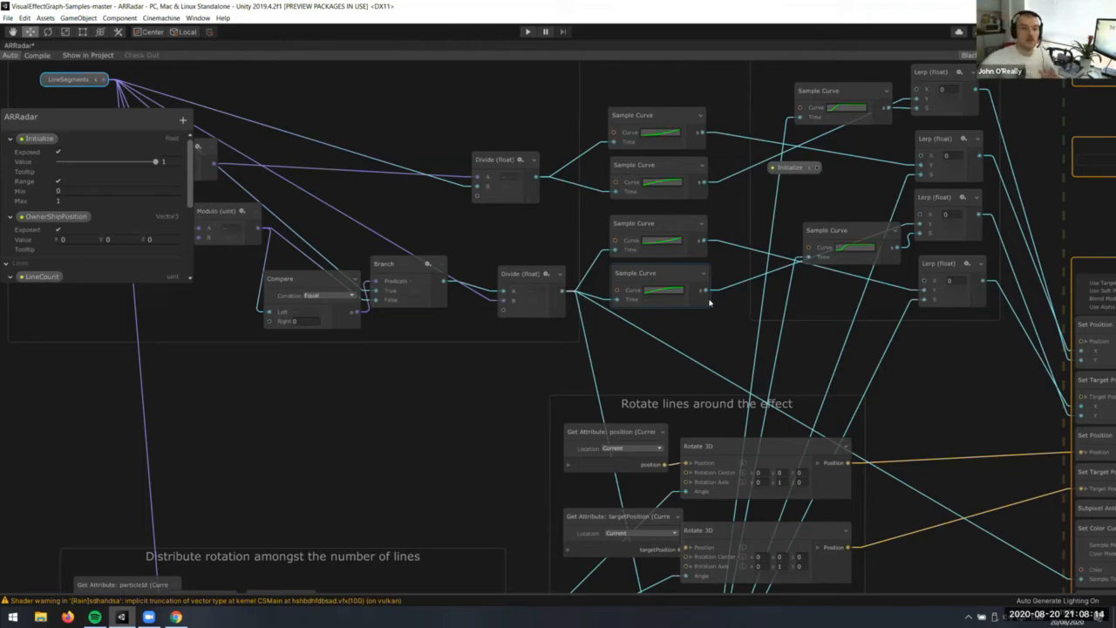
scroll(771, 446, down, 5)
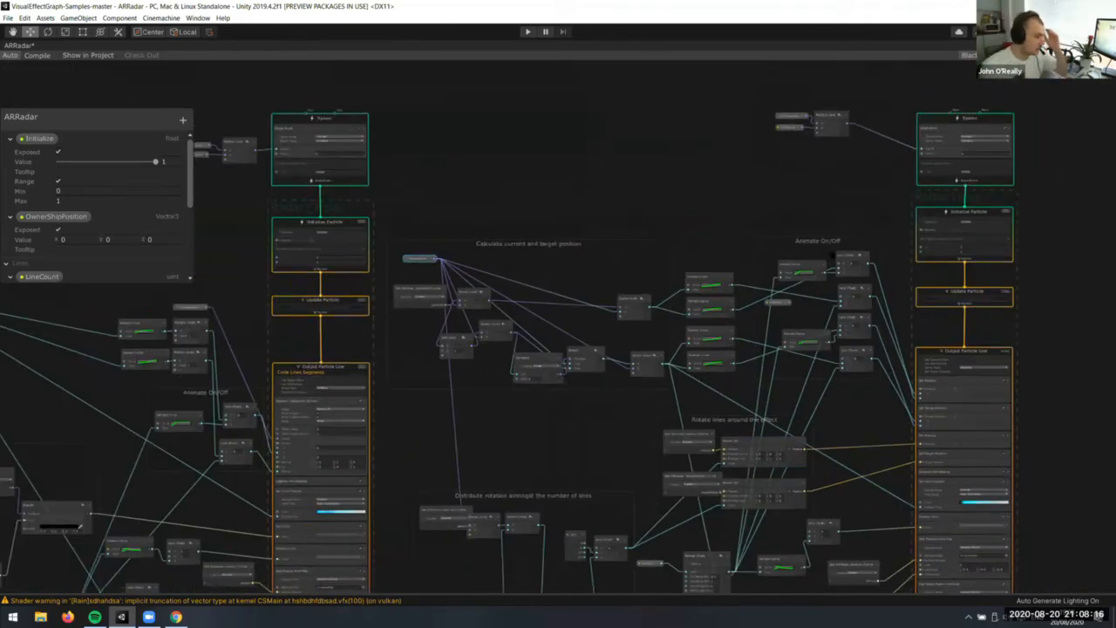
Examine the particleId, Divide, Modulo and Remap nodes that use CircleSegments and CircleCount in the ARRadar graph
middle_drag(769, 443, 1012, 293)
middle_drag(447, 429, 837, 497)
scroll(659, 476, up, 3)
scroll(646, 463, down, 1)
middle_drag(355, 157, 535, 348)
scroll(534, 348, up, 5)
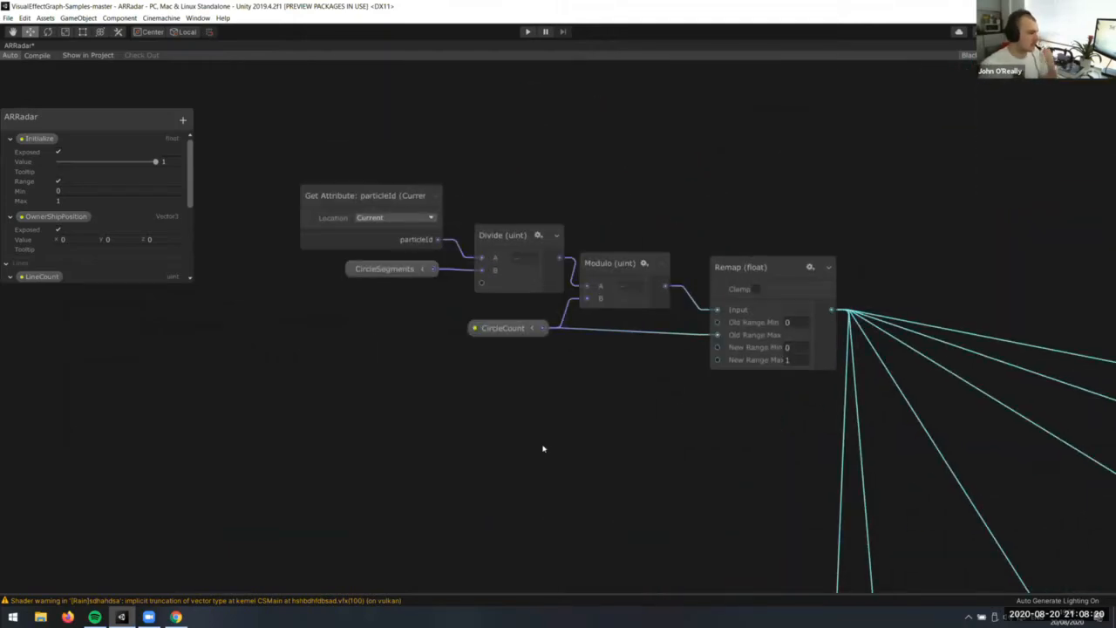
middle_drag(547, 406, 544, 392)
click(402, 187)
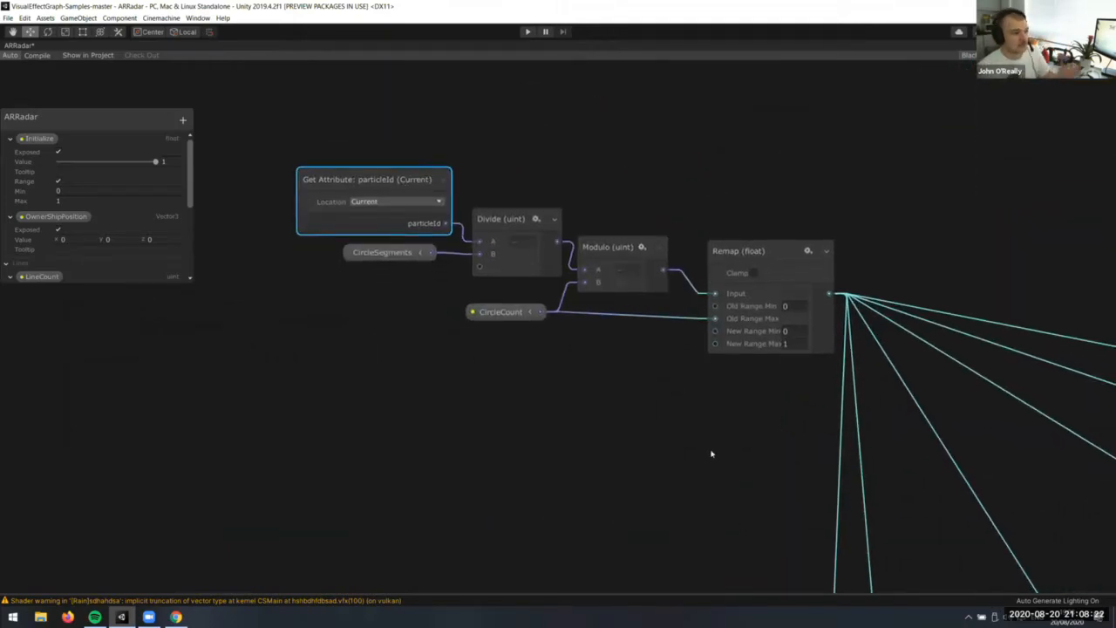
Examine the Ring Pulse group and select its time input node
scroll(715, 488, down, 3)
middle_drag(718, 529, 575, 423)
click(431, 370)
scroll(672, 446, up, 1)
scroll(720, 402, down, 5)
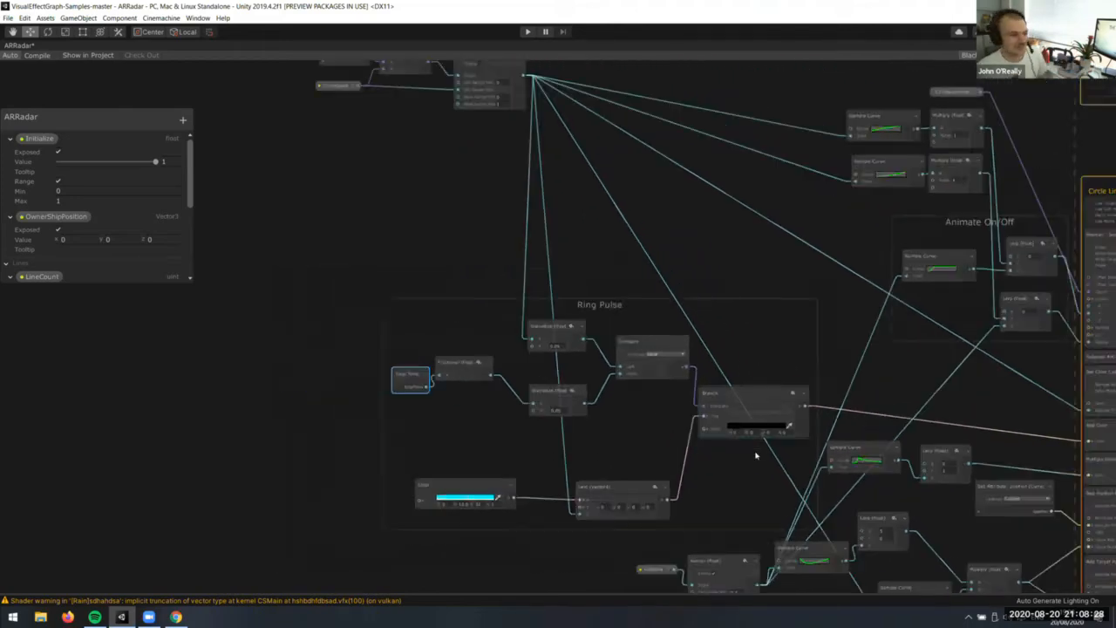
Survey the remaining particle systems of the ARRadar graph, including the smaller systems below the two line outputs
middle_drag(801, 404, 496, 453)
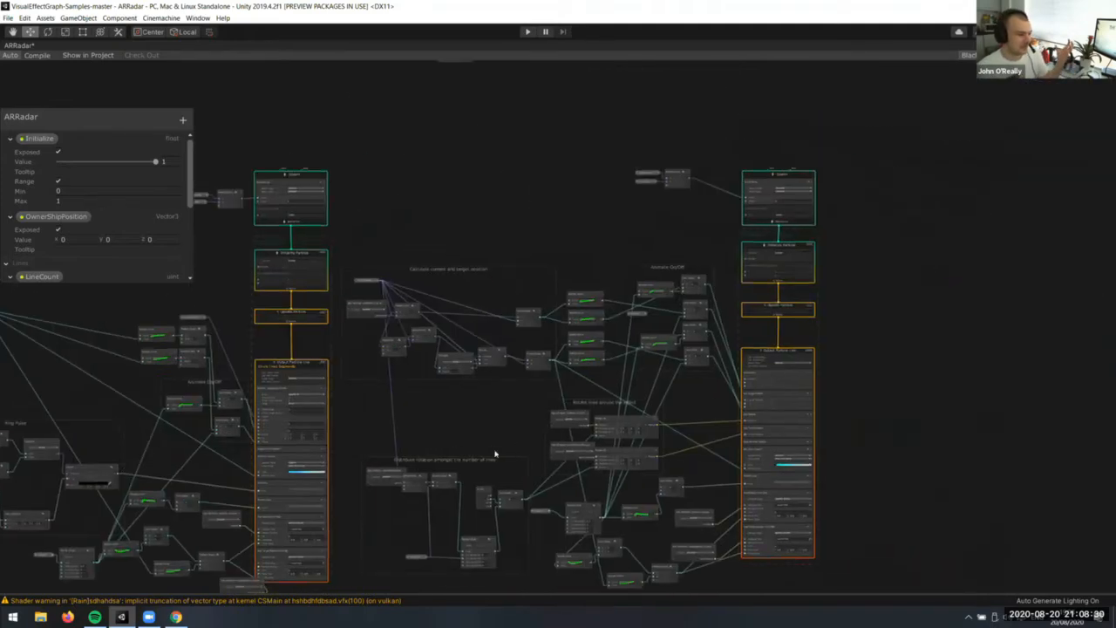
middle_drag(631, 338, 788, 49)
middle_drag(813, 534, 867, 239)
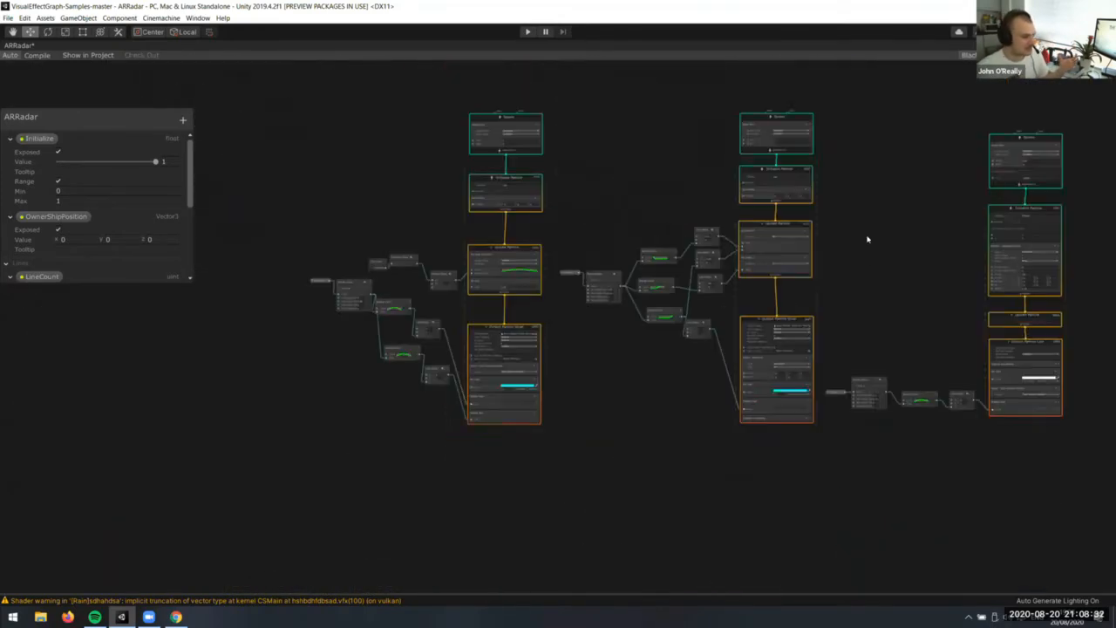
middle_drag(772, 66, 792, 438)
middle_drag(779, 365, 810, 531)
middle_drag(737, 240, 737, 221)
middle_drag(782, 462, 724, 201)
middle_drag(782, 467, 763, 252)
middle_drag(871, 269, 1007, 412)
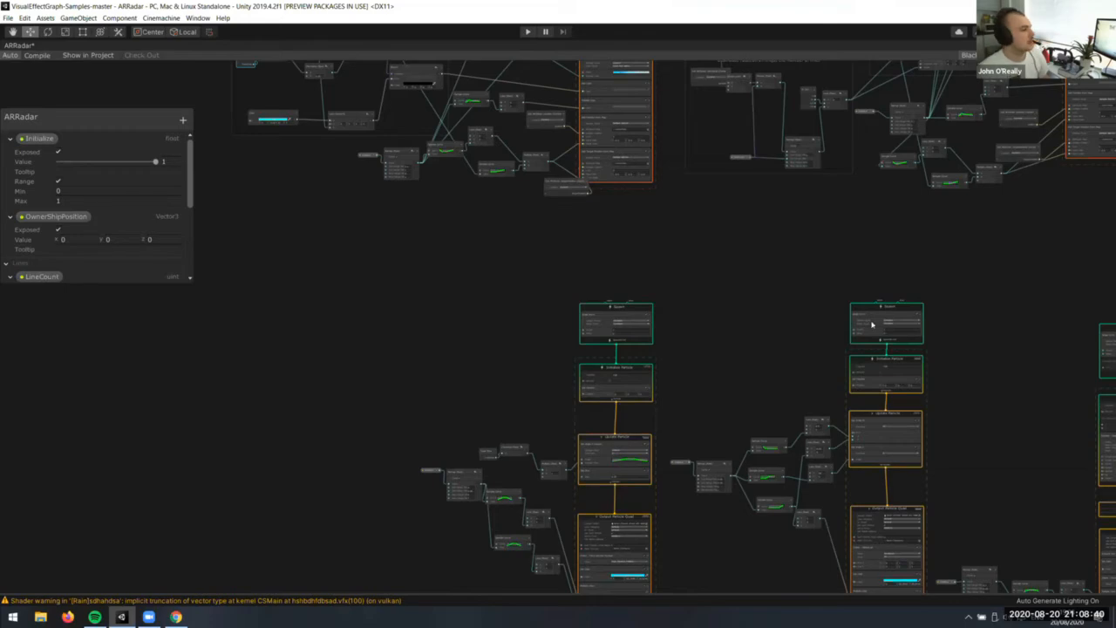
middle_drag(872, 325, 927, 452)
scroll(834, 395, down, 3)
middle_drag(721, 429, 615, 498)
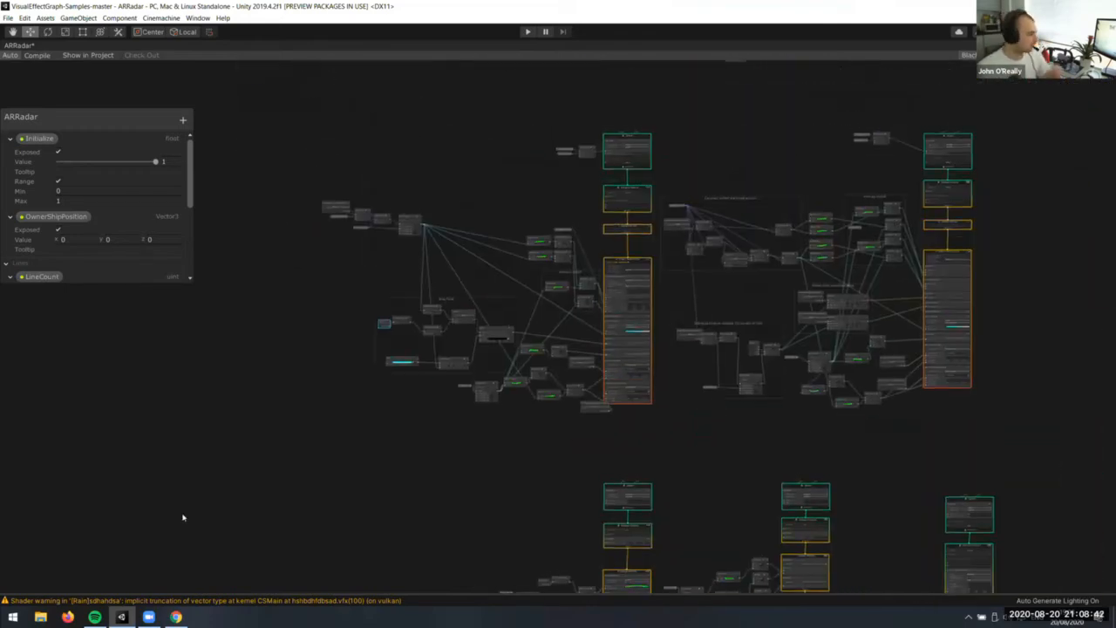
Switch to the browser and open the Unity blog post "Creating explosive visuals with the Visual Effect Graph"
key(alt+Tab)
click(306, 29)
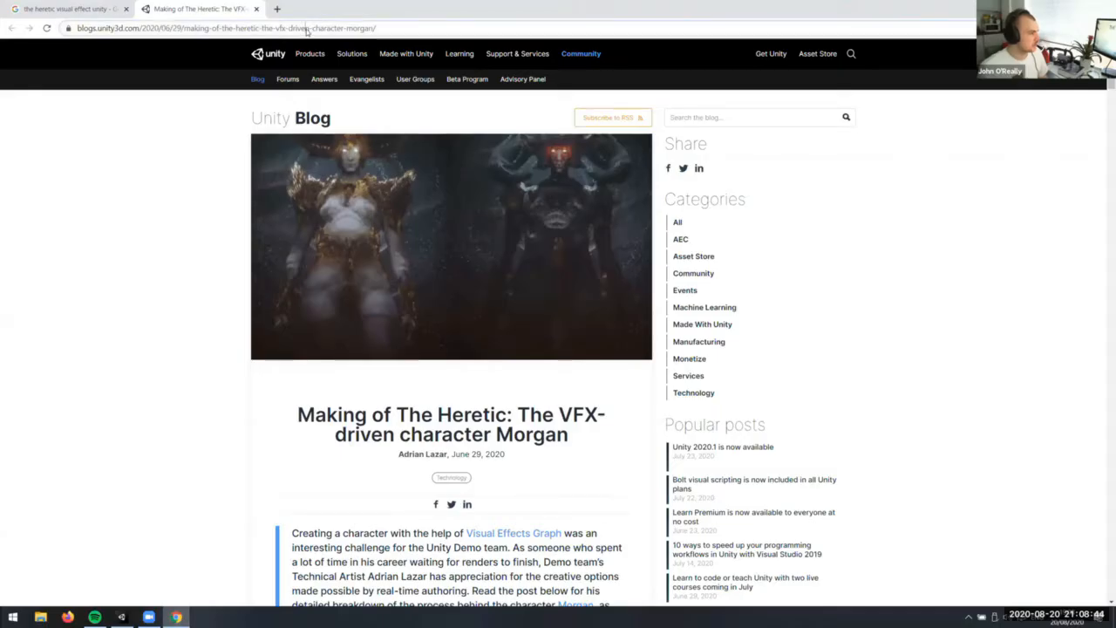
text(explosive)
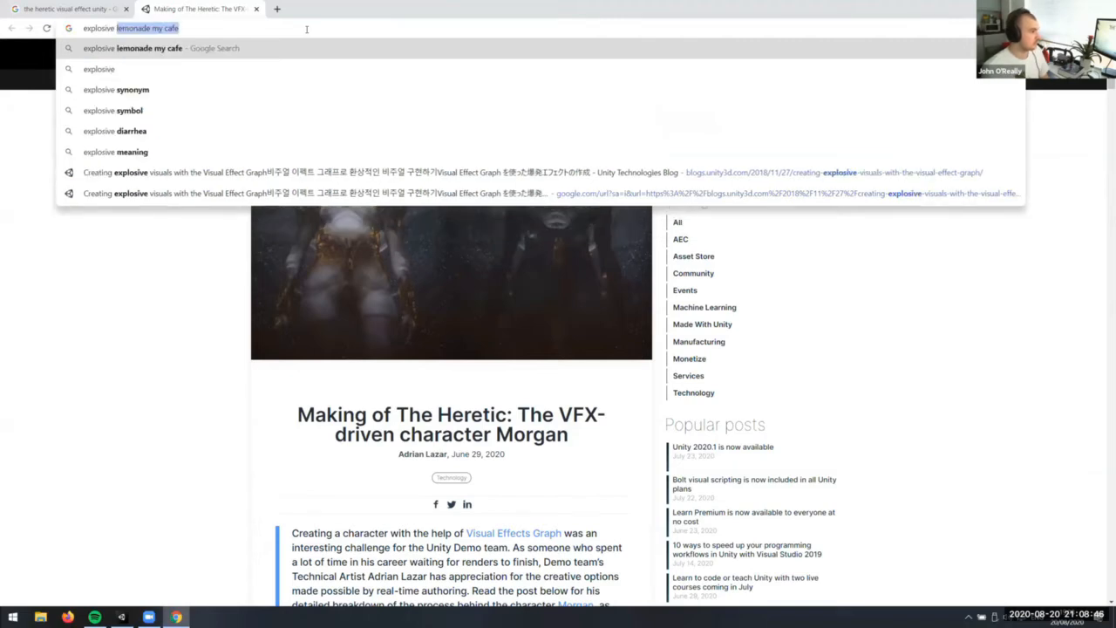
key(Down)
key(Down)
key(Down)
key(Down)
key(Down)
key(Down)
key(Return)
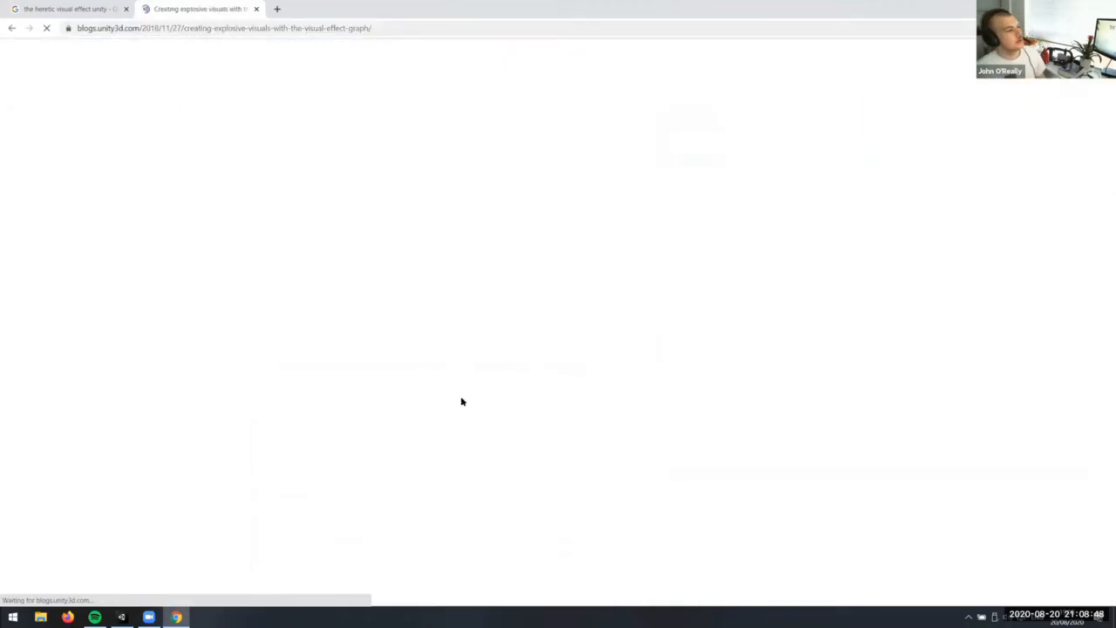
Set the page zoom to 100% and skim the post from its introduction through the contexts diagram to Workflow tools
scroll(620, 362, down, 2)
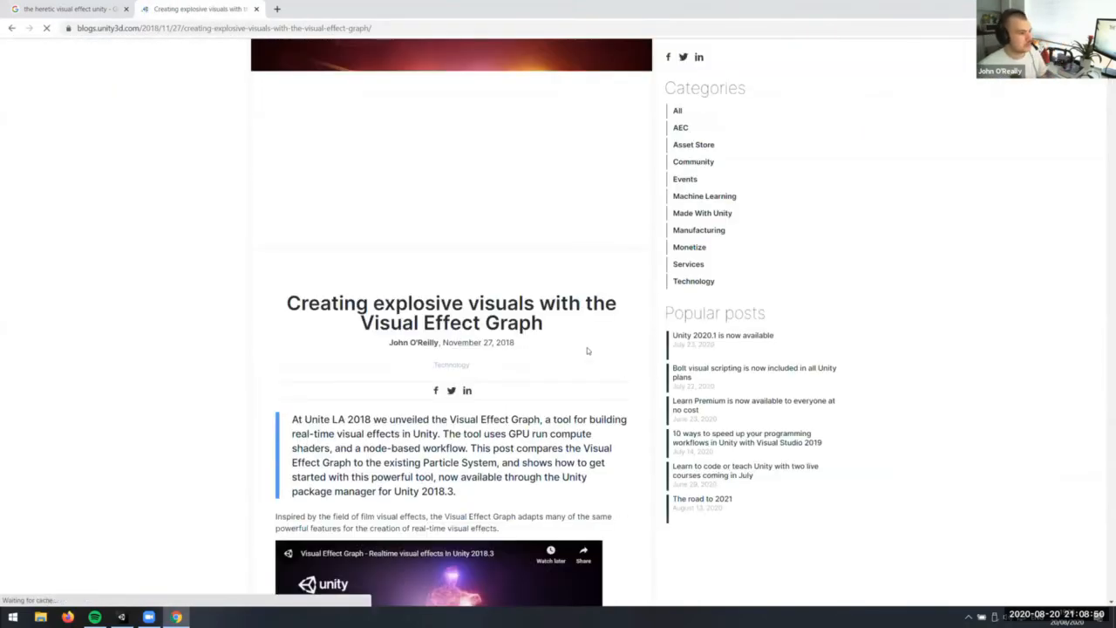
ctrl+scroll(600, 329, down, 1)
ctrl+scroll(600, 343, up, 1)
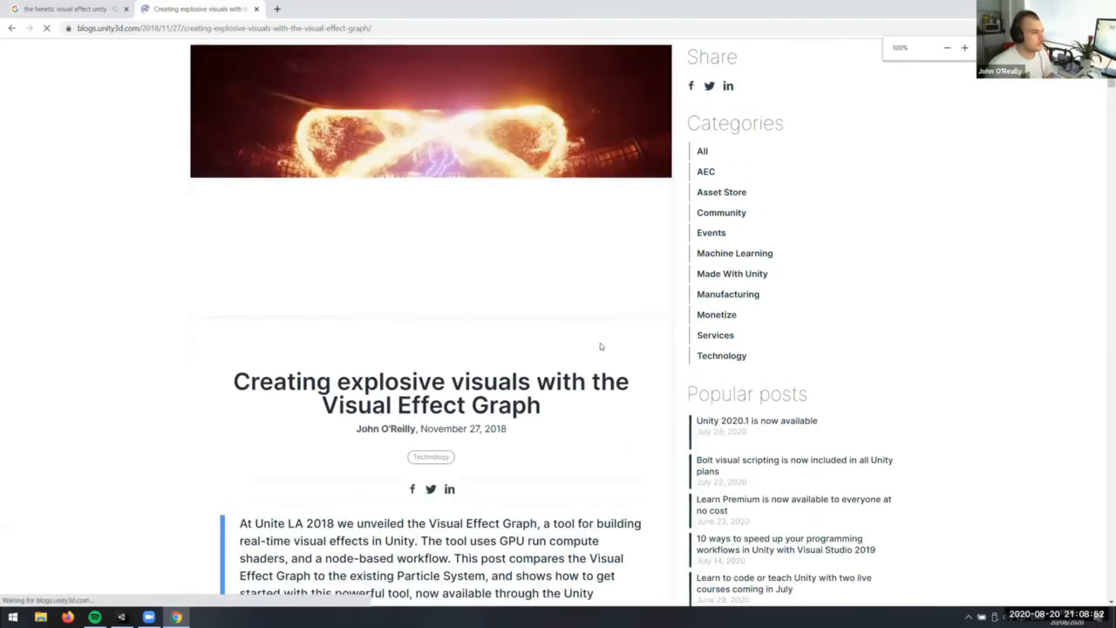
scroll(601, 349, down, 6)
scroll(601, 354, down, 13)
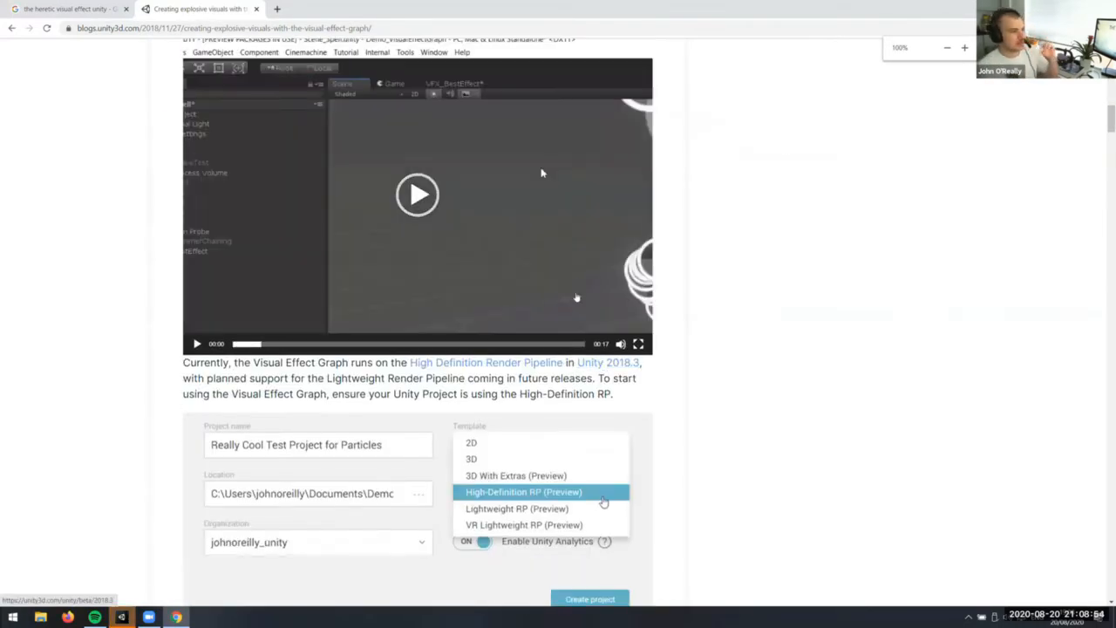
scroll(608, 341, down, 20)
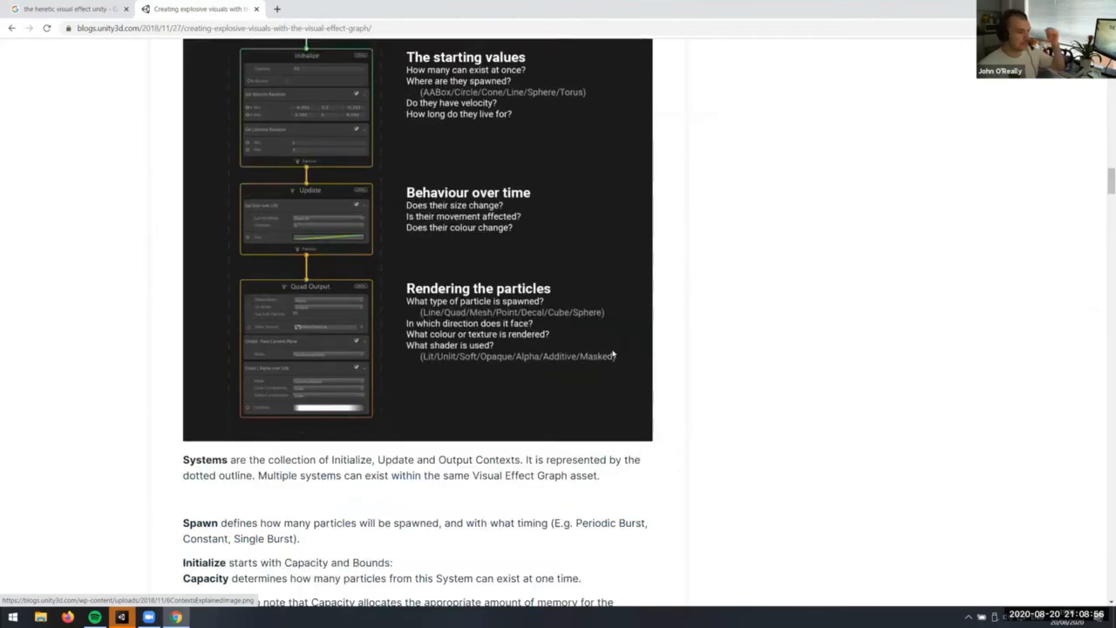
scroll(612, 395, down, 5)
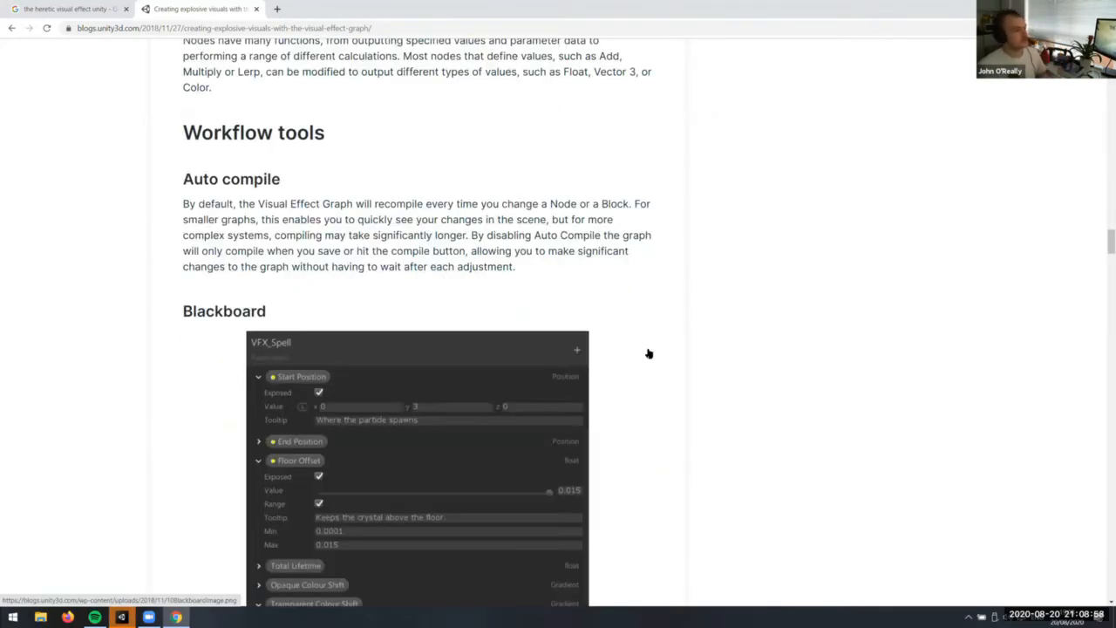
Skim the post's Target GameObject, Parameter Binders, Supported data types and VFX Toolbox sections
scroll(674, 348, down, 2)
scroll(602, 271, down, 7)
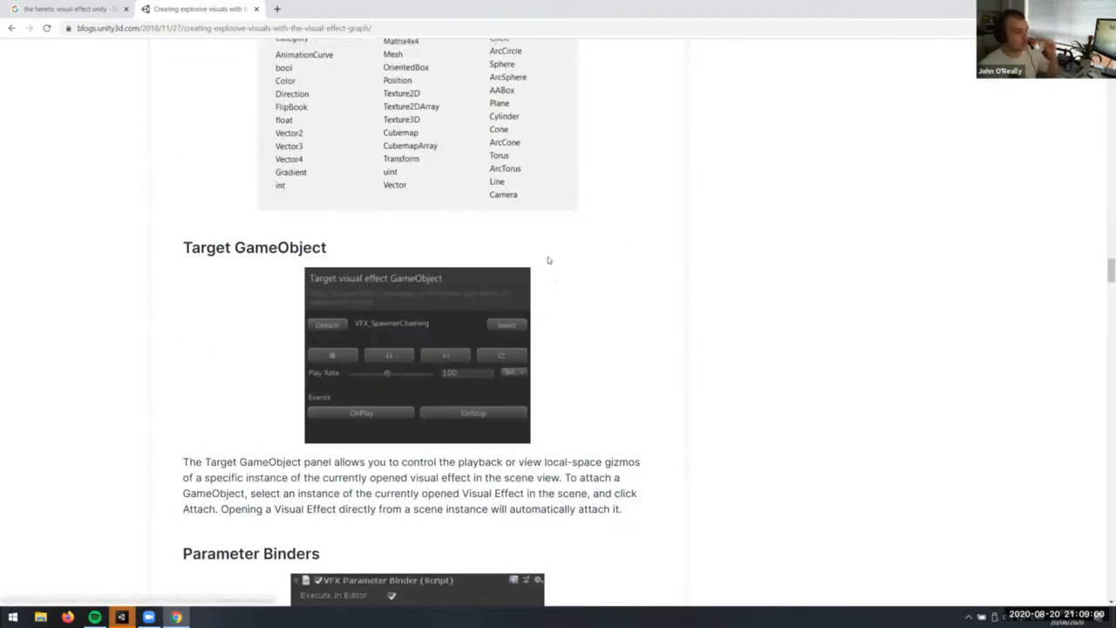
scroll(564, 294, up, 1)
scroll(566, 295, down, 4)
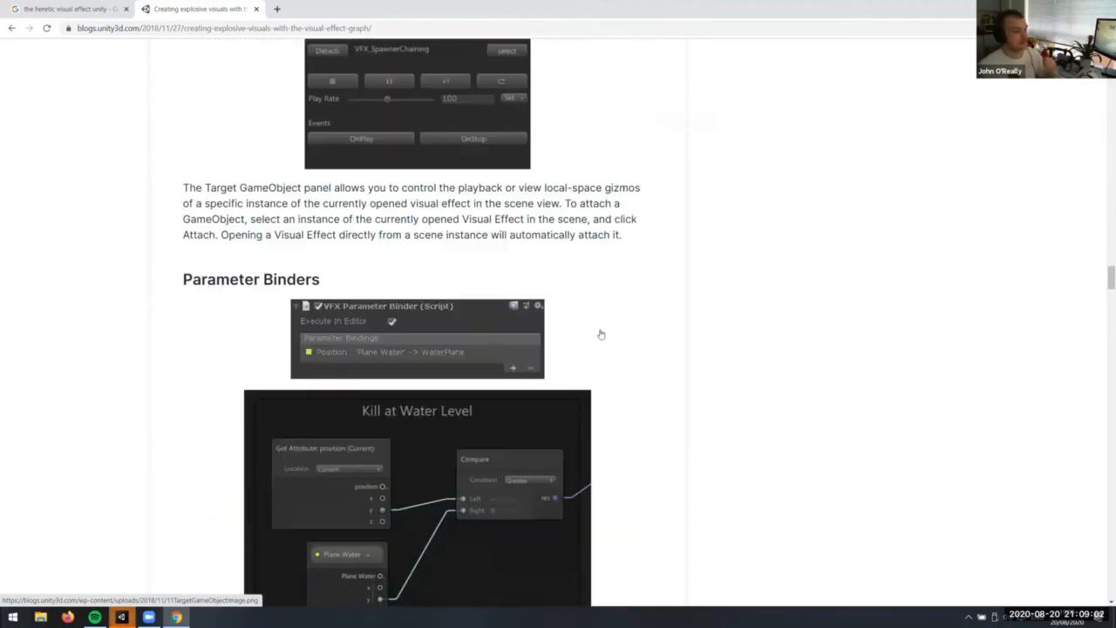
scroll(601, 334, up, 3)
scroll(541, 340, down, 10)
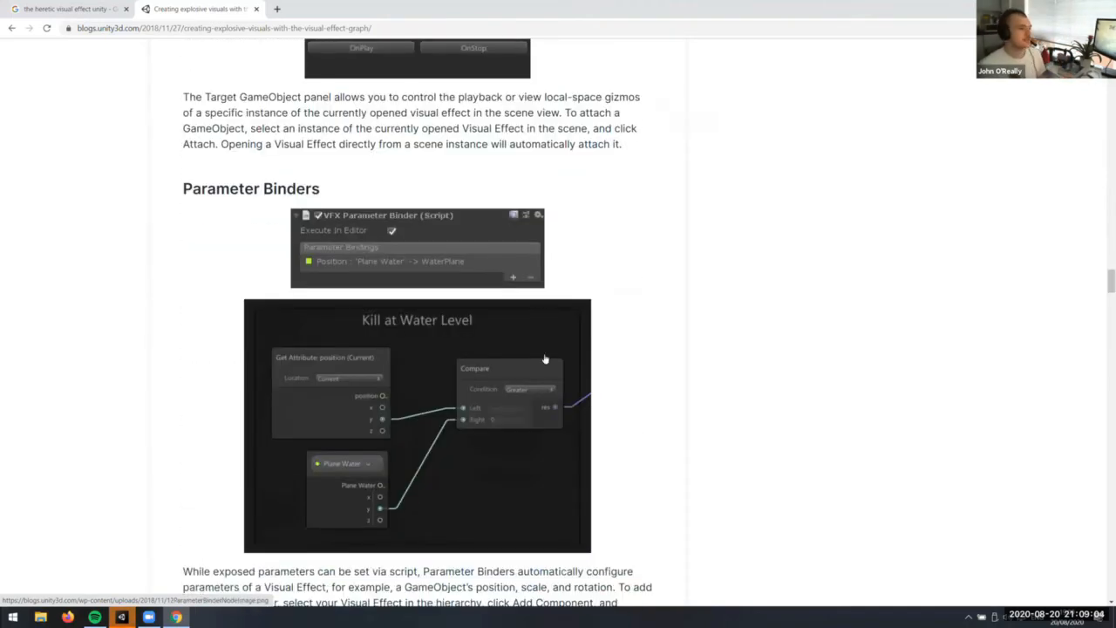
scroll(702, 389, down, 12)
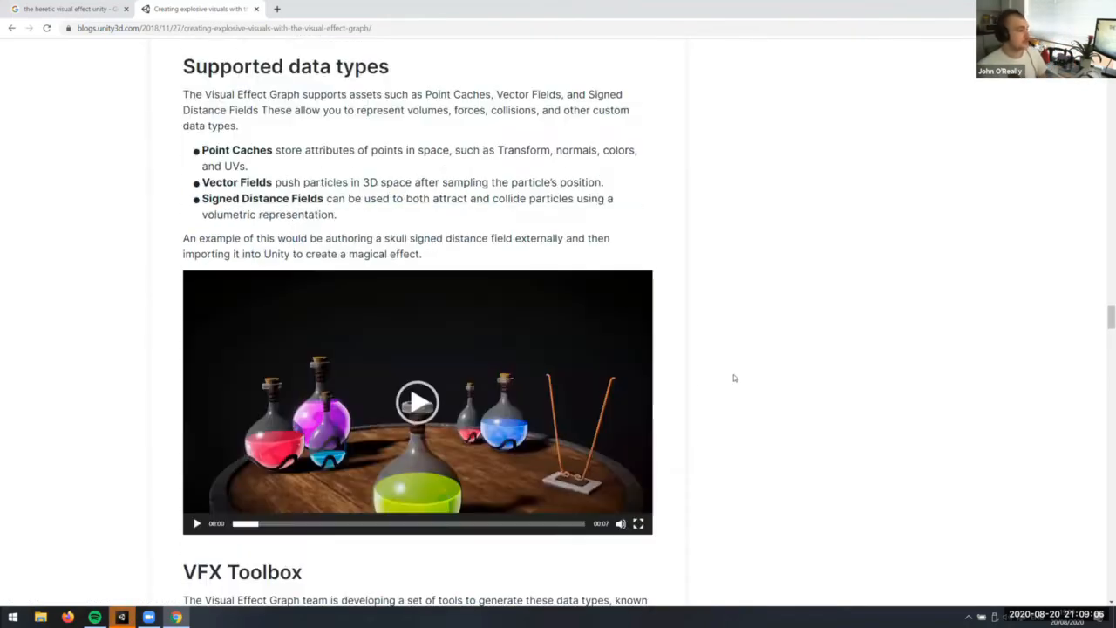
scroll(723, 390, up, 3)
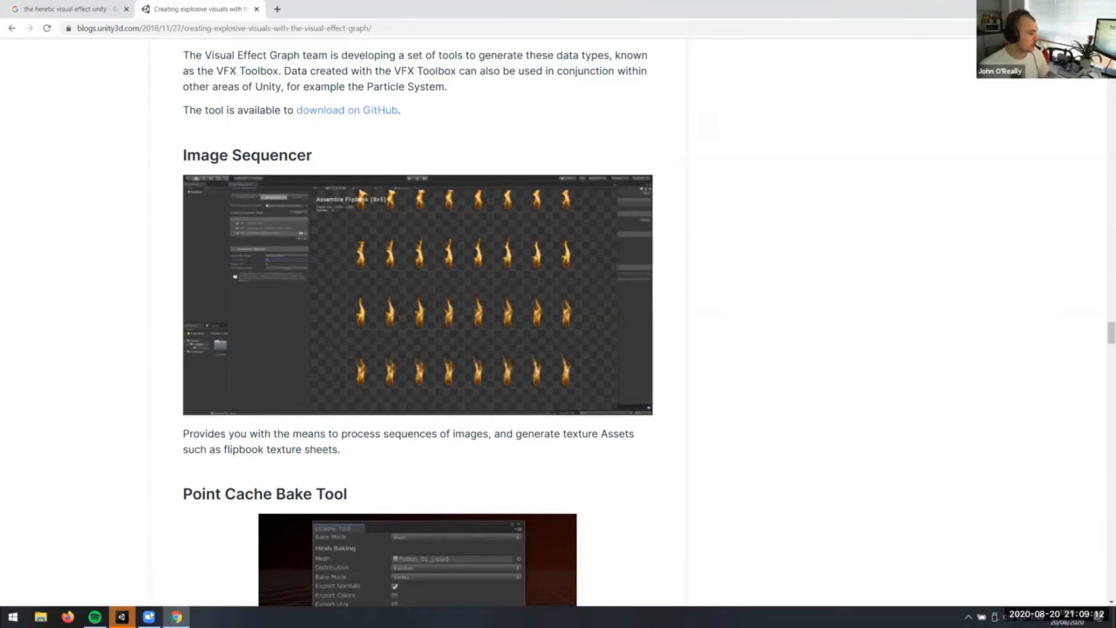
Switch back to Unity, restore the split editor layout, and open TestScene from the Assets folder
click(121, 617)
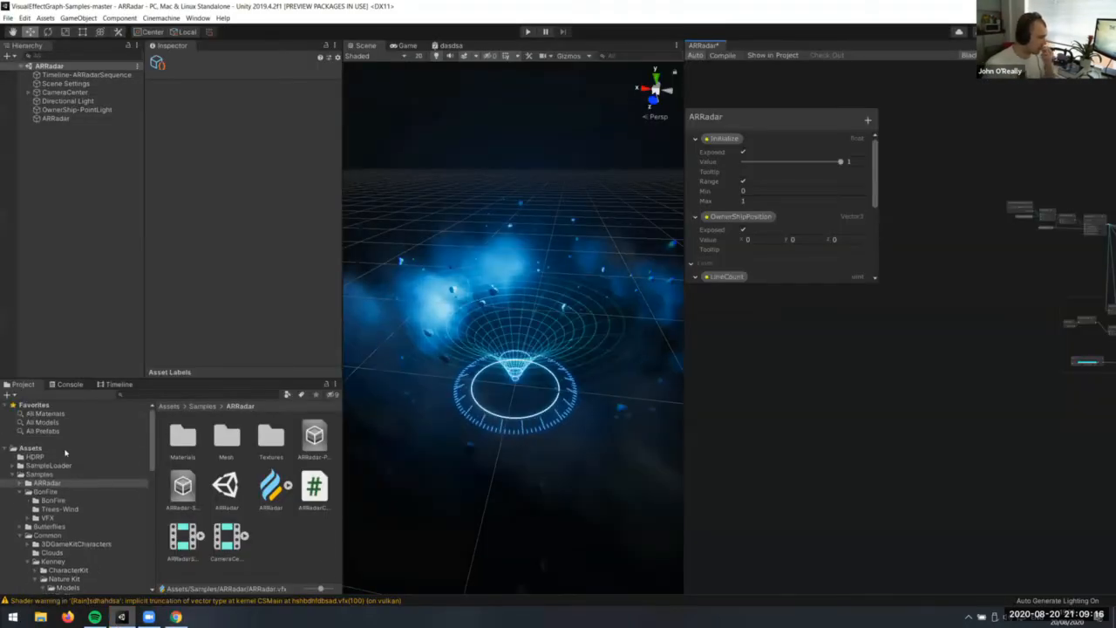
click(265, 532)
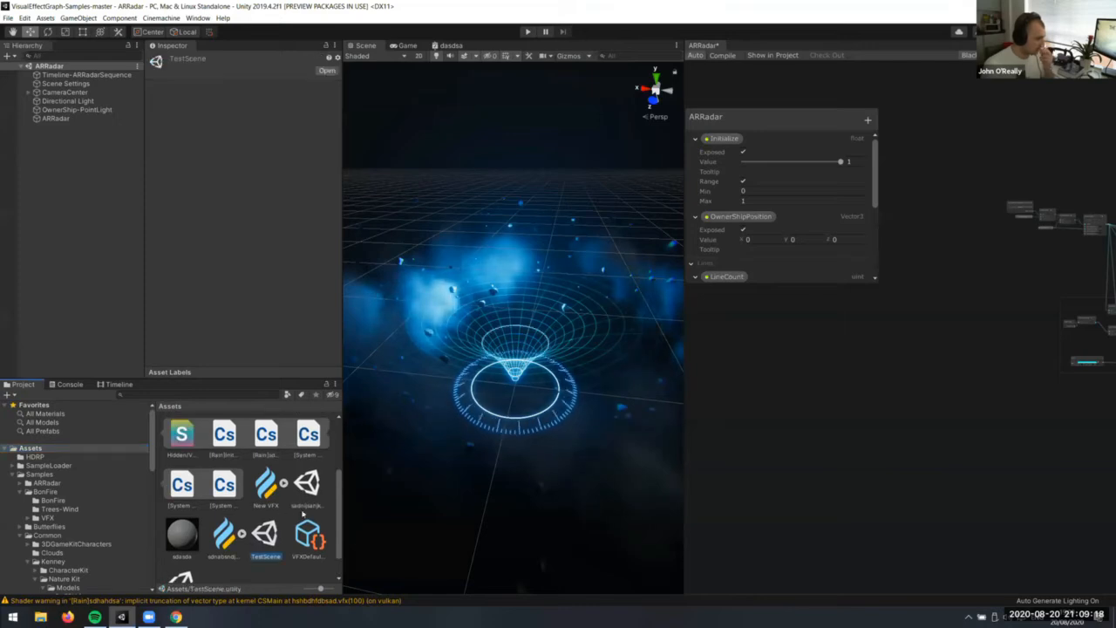
scroll(264, 524, down, 1)
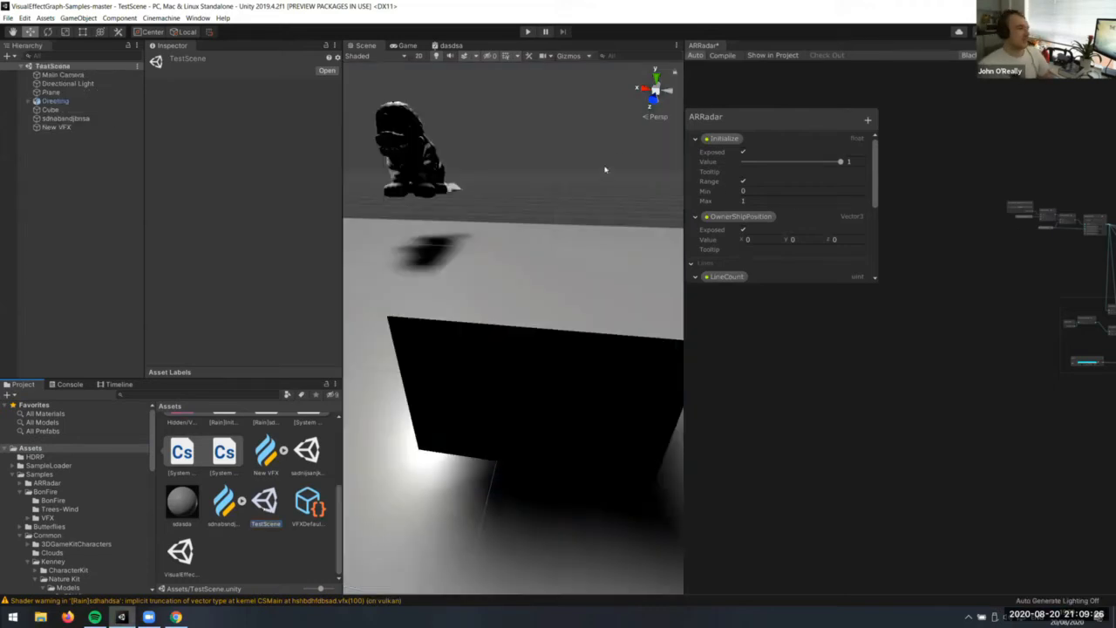
Inspect the red and grey point-cloud particle effects and the creature model in the scene
key(s)
right_drag(624, 248, 539, 347)
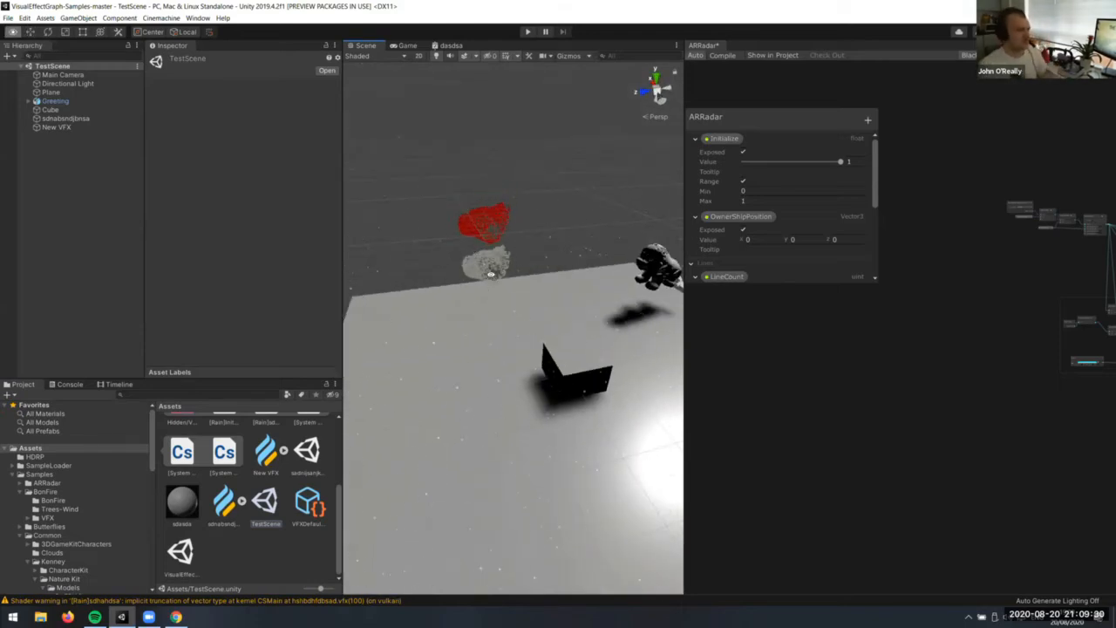
key(w)
right_drag(491, 275, 576, 322)
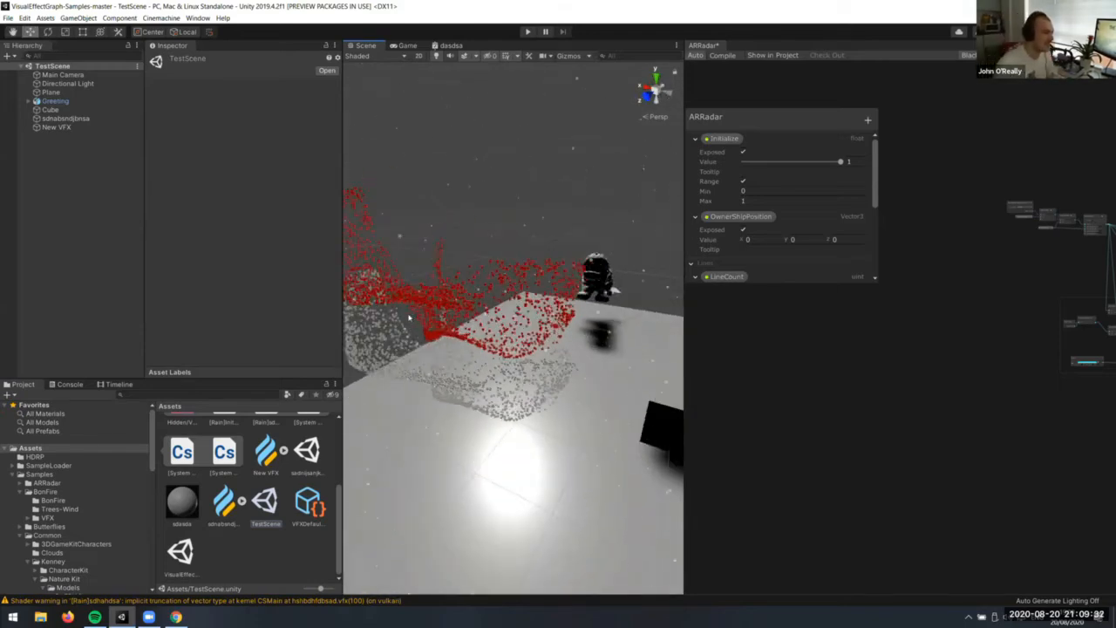
right_drag(408, 317, 501, 253)
right_drag(549, 210, 567, 288)
scroll(568, 240, up, 5)
key(w)
Select the Greeting creature, toggle the scene lighting off and on, and return to viewing the point-cloud effects
click(498, 340)
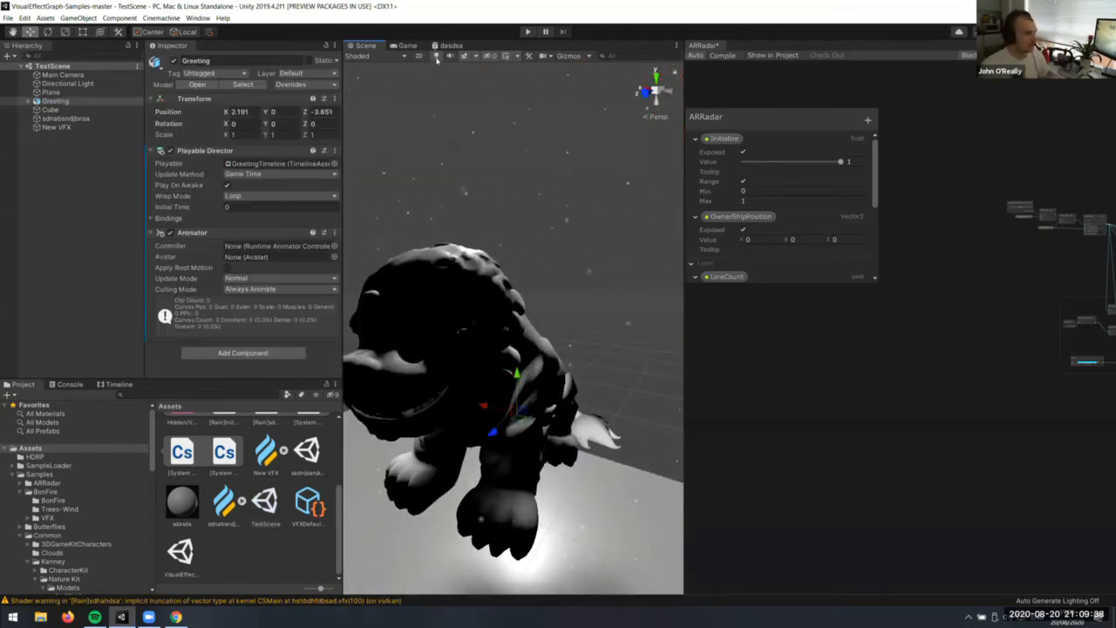
click(436, 56)
click(437, 56)
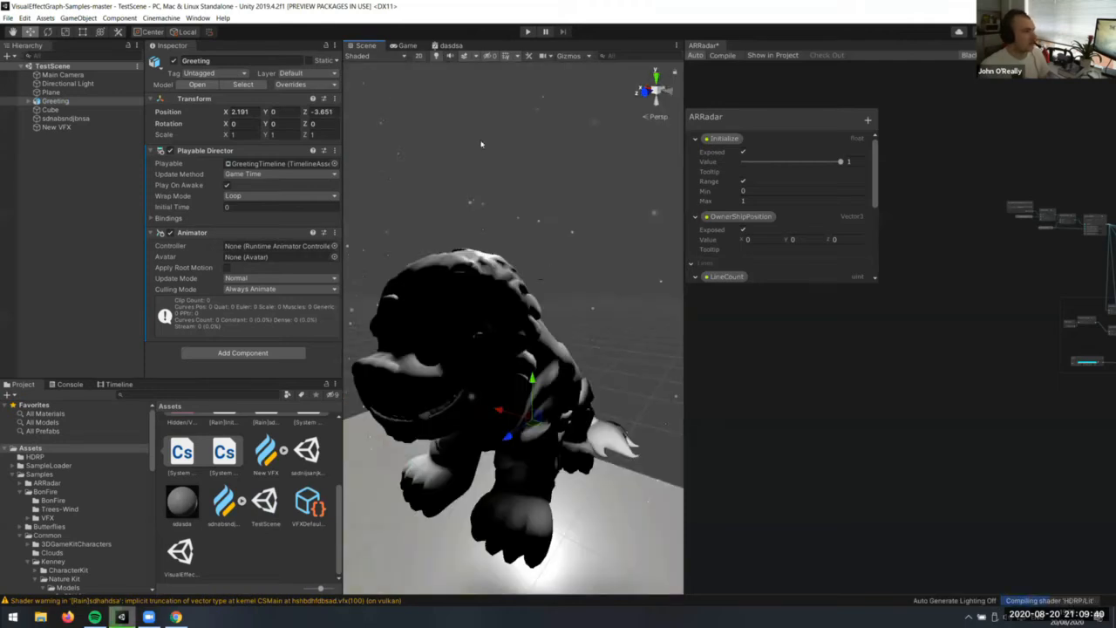
key(s)
mouse_move(483, 296)
right_down()
mouse_move(473, 302)
mouse_move(488, 302)
mouse_move(270, 3)
right_up()
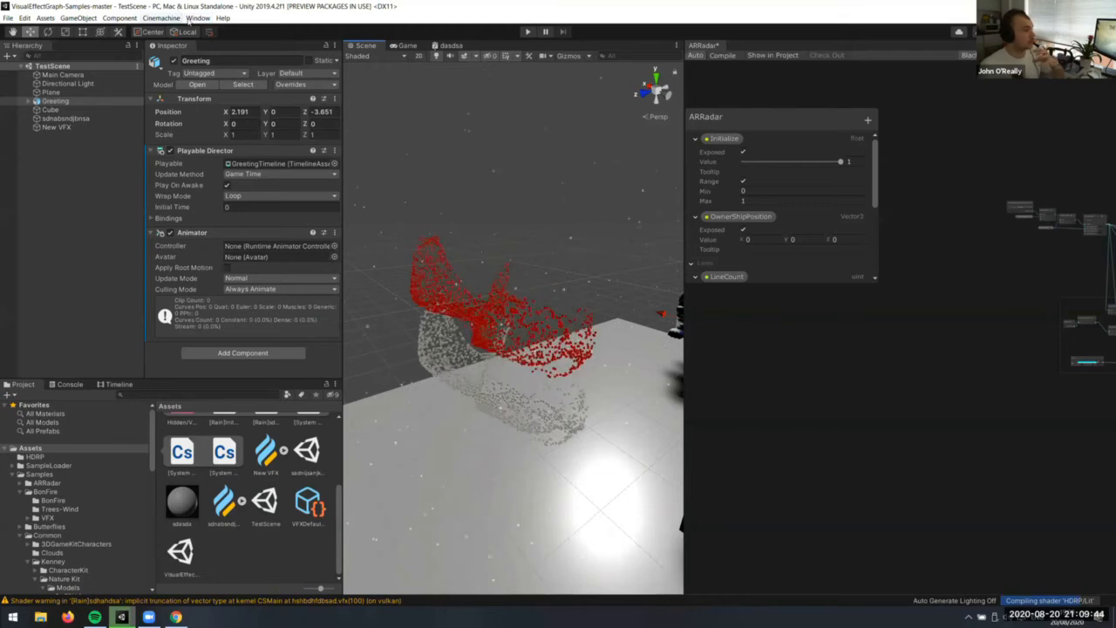
Open the point cache bake tool and choose the Barrel mesh as its source
click(191, 19)
mouse_move(248, 224)
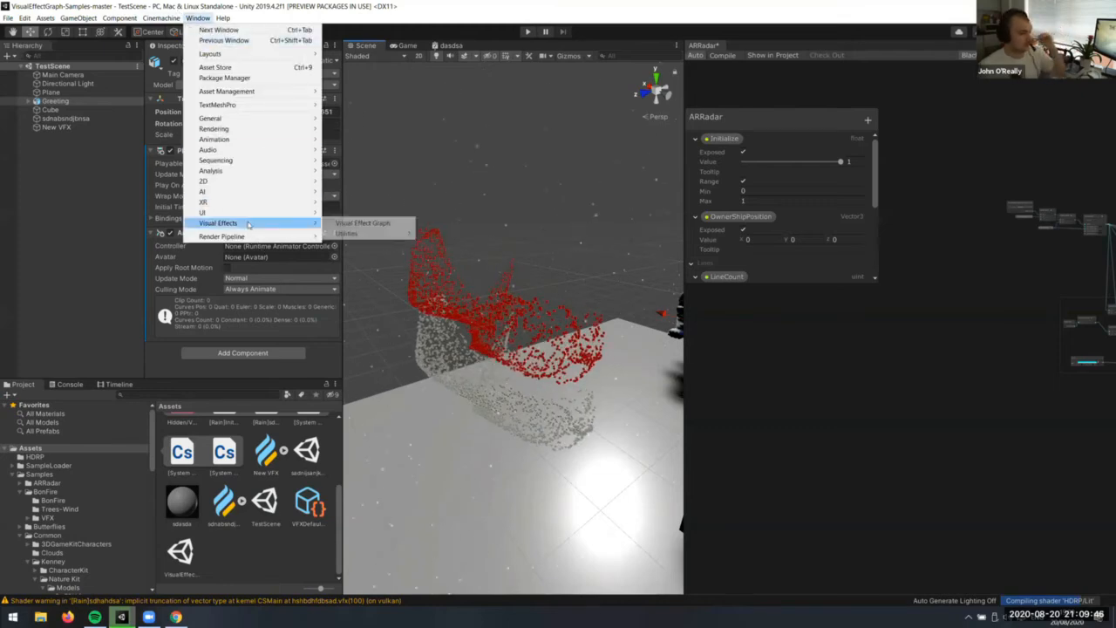
click(460, 234)
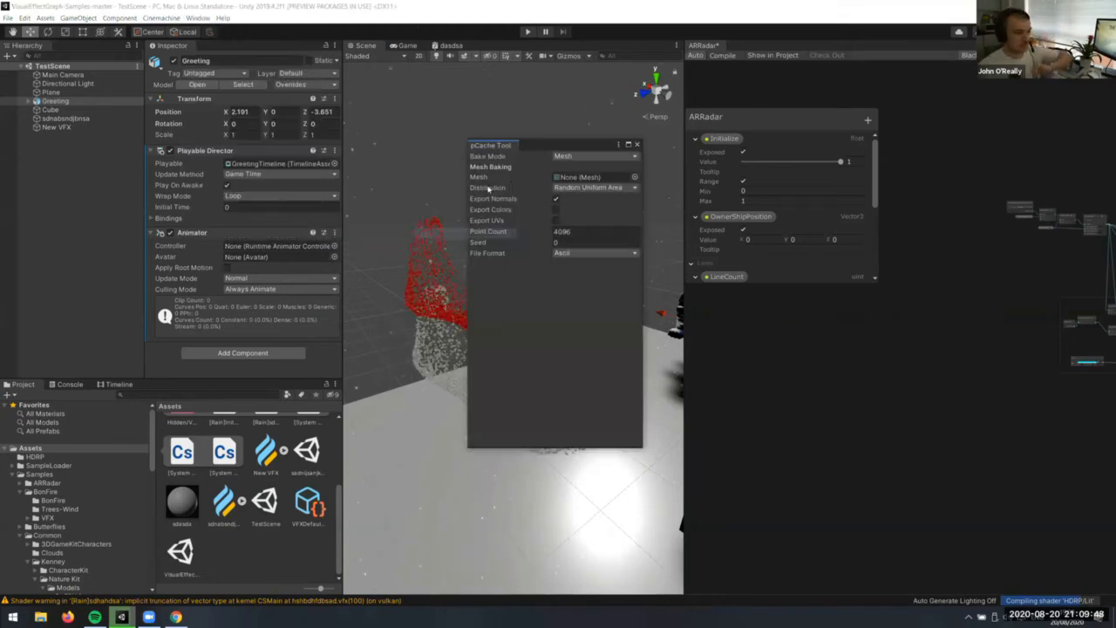
click(635, 177)
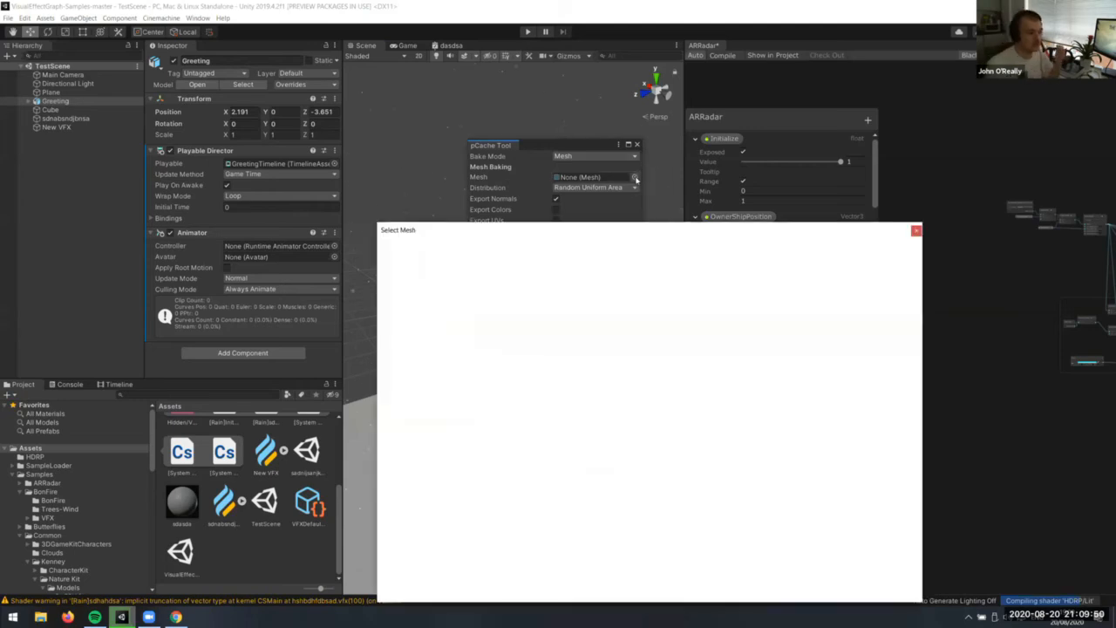
double_click(531, 305)
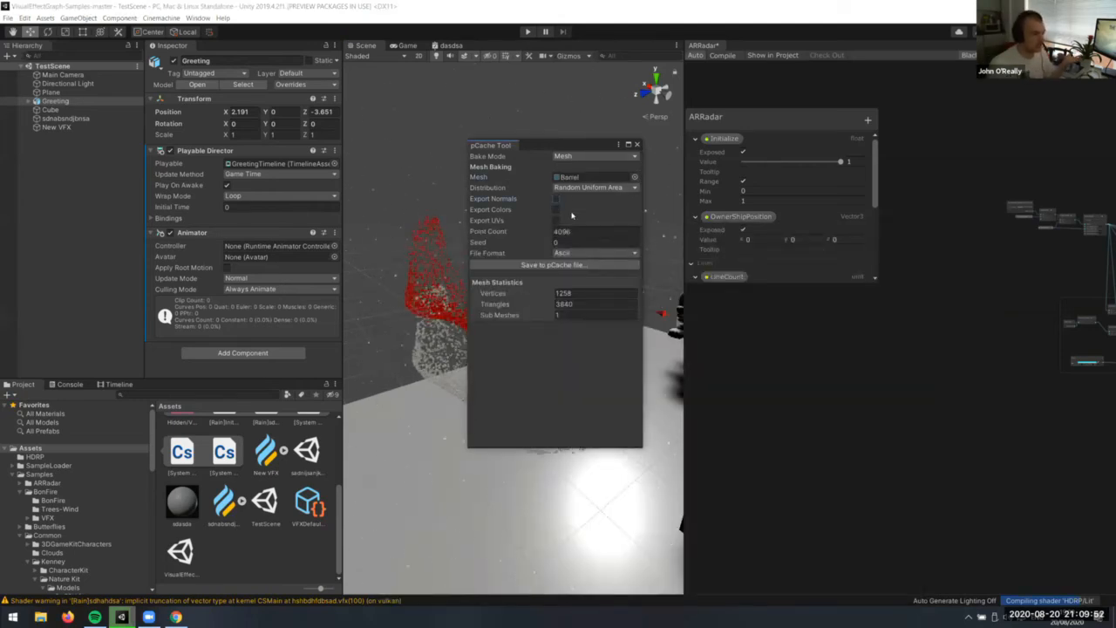
Enable Export Normals, start saving the Barrel point cache file, and cancel the save and close the bake tool
click(556, 199)
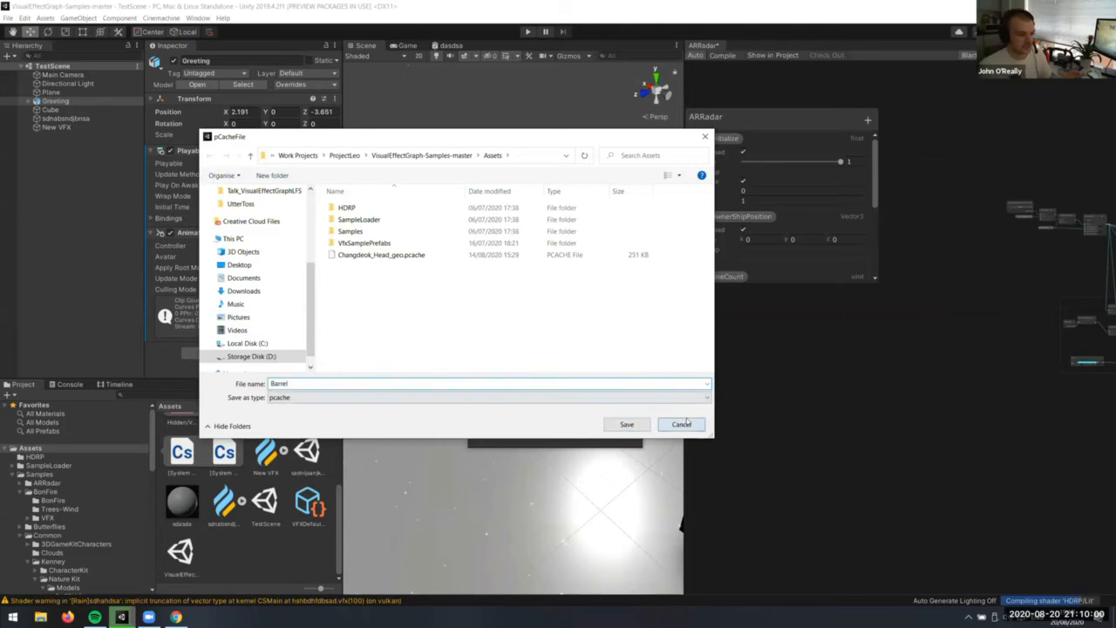
click(685, 424)
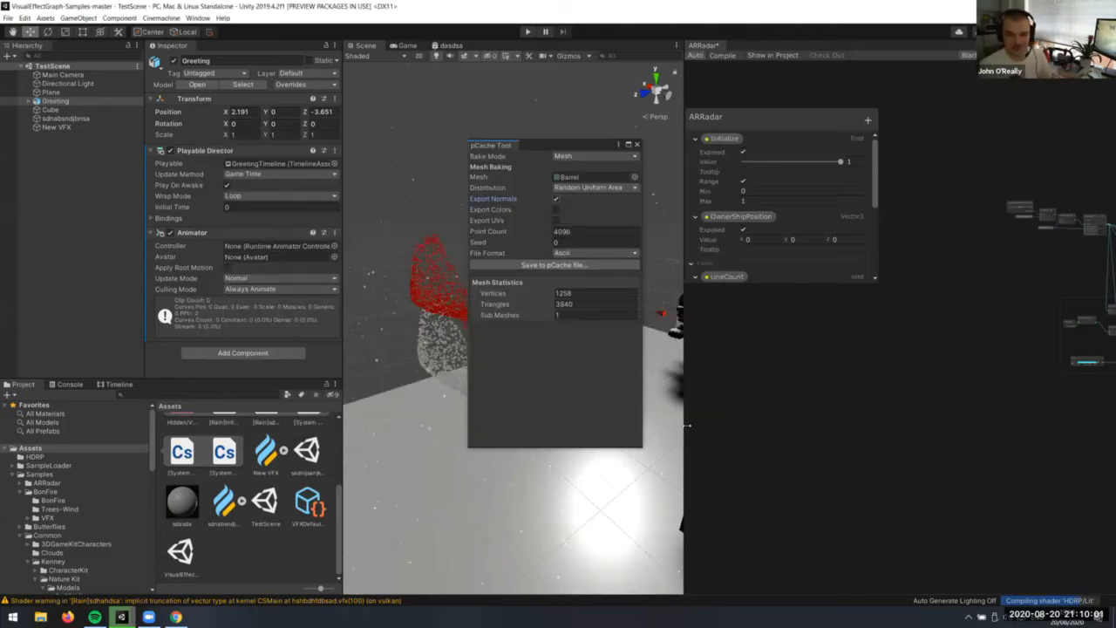
click(637, 144)
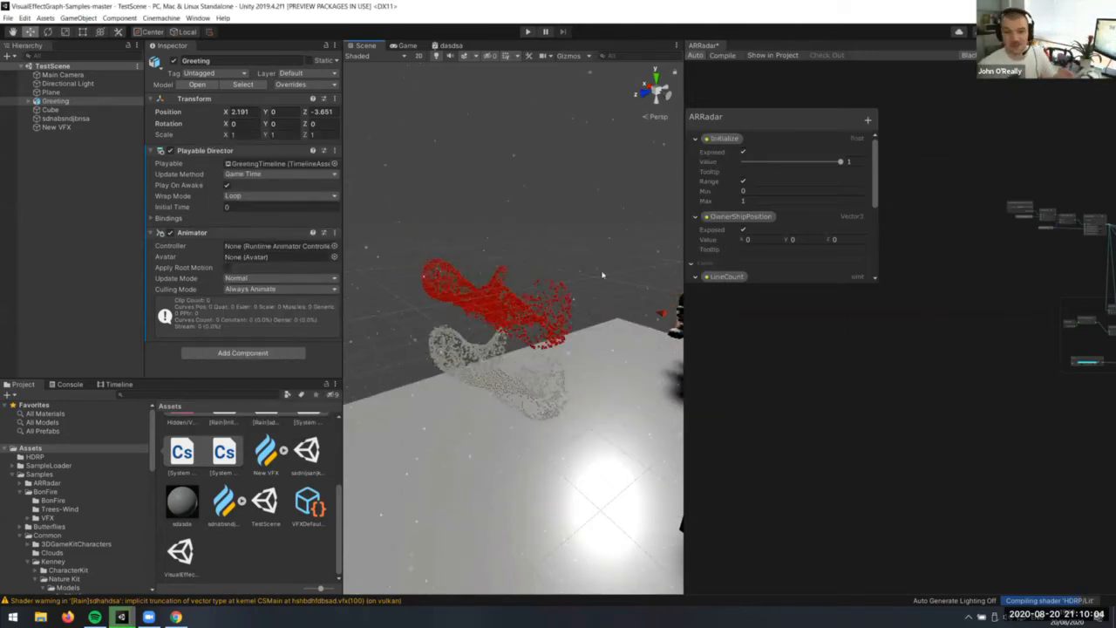
Switch to the browser and review the VFX Toolbox section of the blog post, covering the Image Sequencer and Point Cache Bake Tool
scroll(475, 264, down, 2)
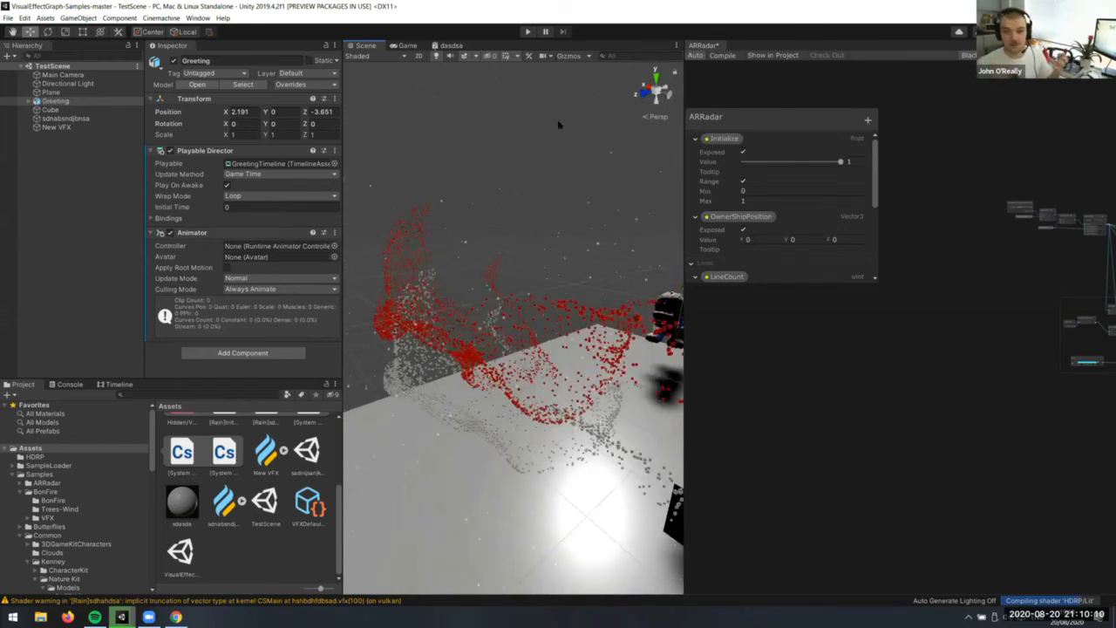
key(alt+Tab)
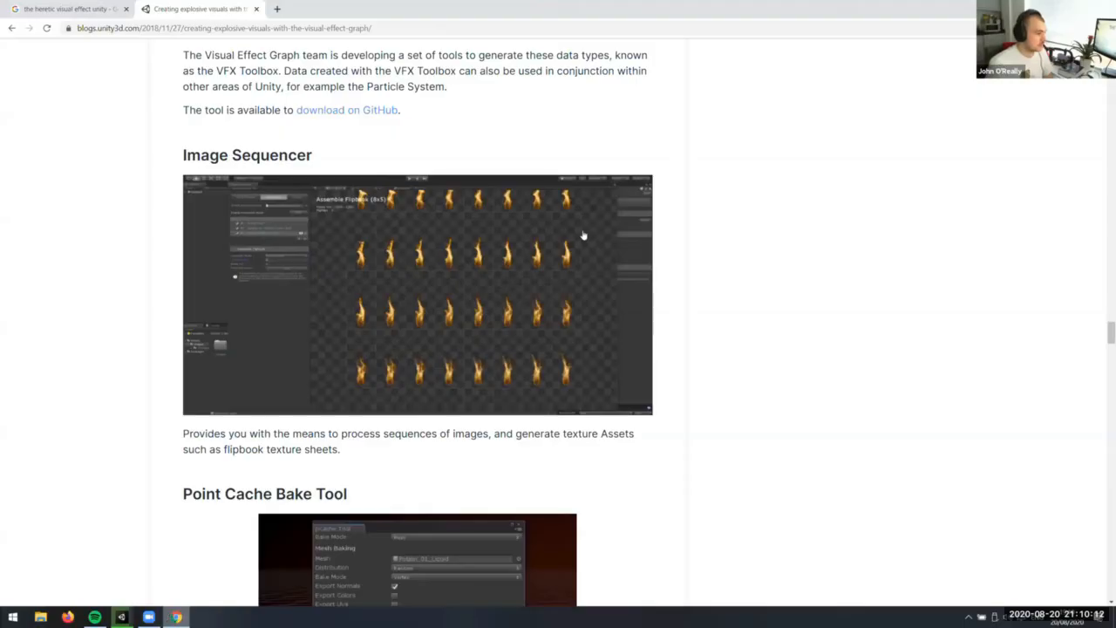
scroll(584, 235, down, 5)
scroll(755, 257, up, 6)
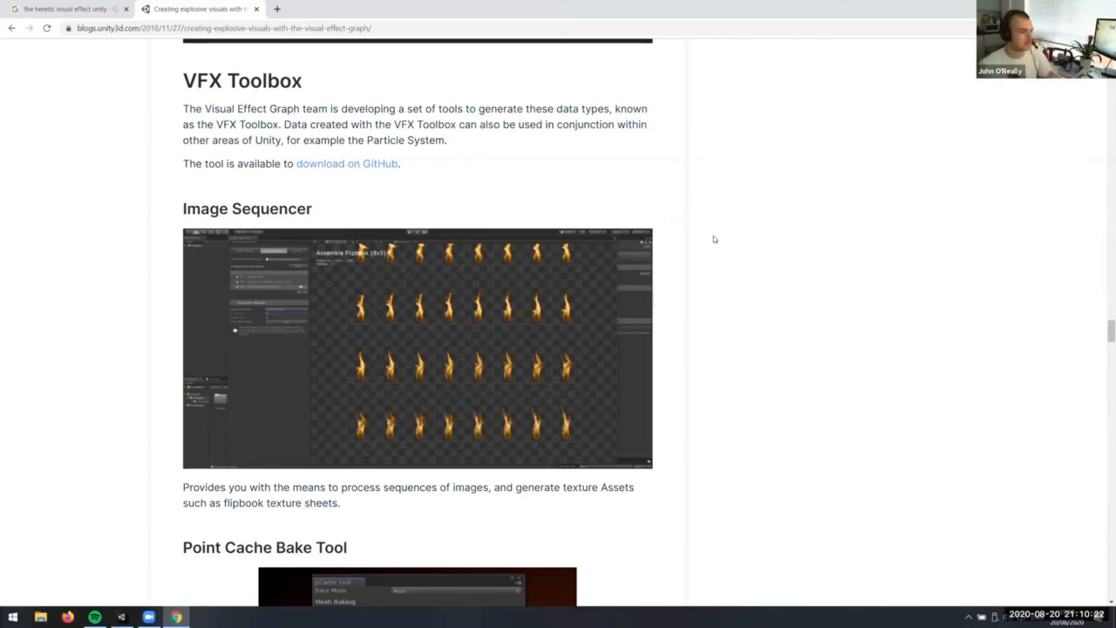
scroll(714, 239, down, 10)
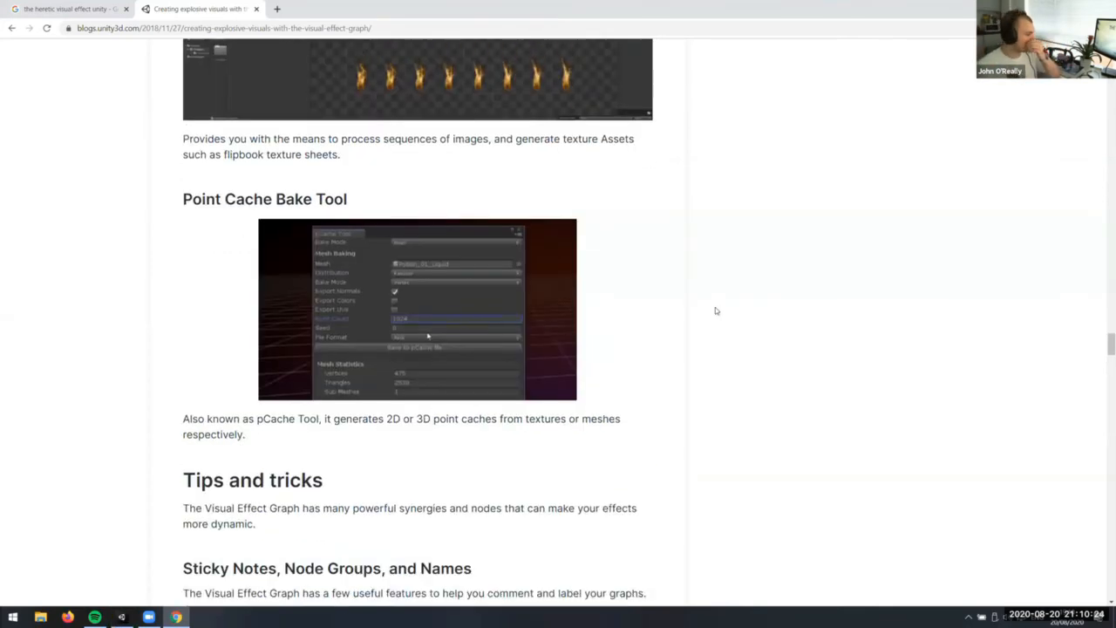
scroll(743, 224, down, 1)
scroll(579, 250, up, 4)
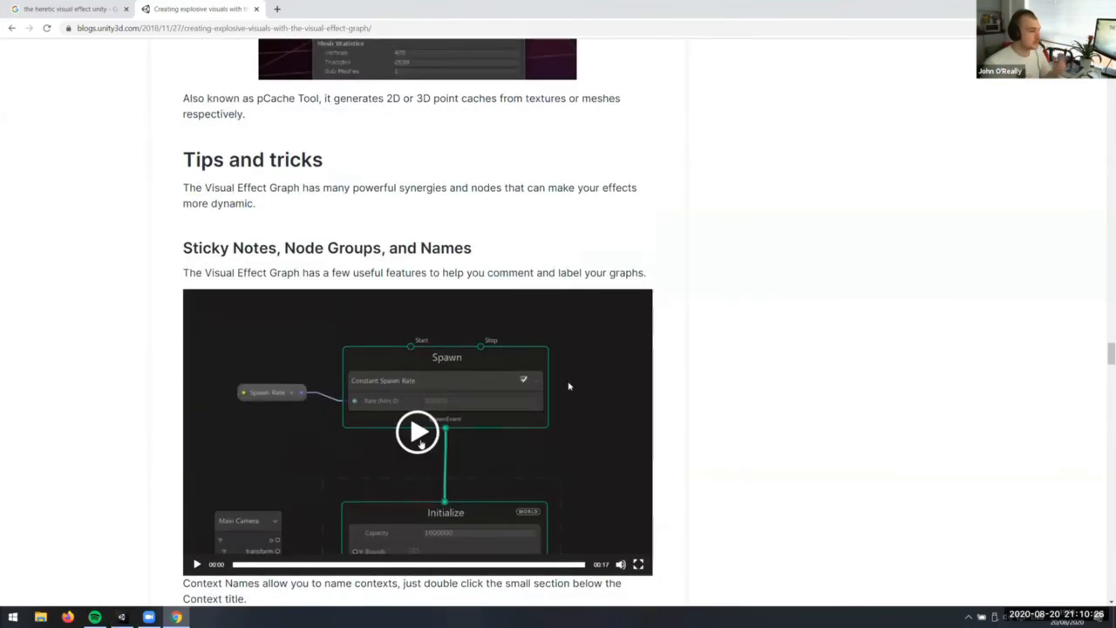
Skip ahead in the Sticky Notes, Node Groups, and Names video and read on to the Spawner chaining section
scroll(578, 250, down, 1)
scroll(497, 264, down, 1)
click(346, 383)
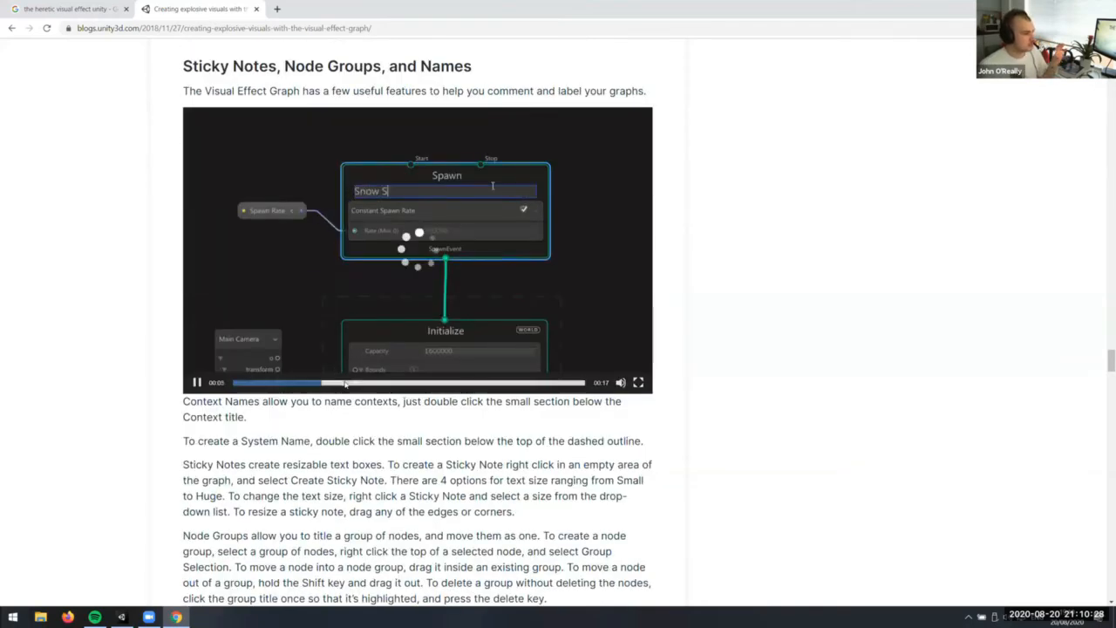
scroll(506, 340, down, 7)
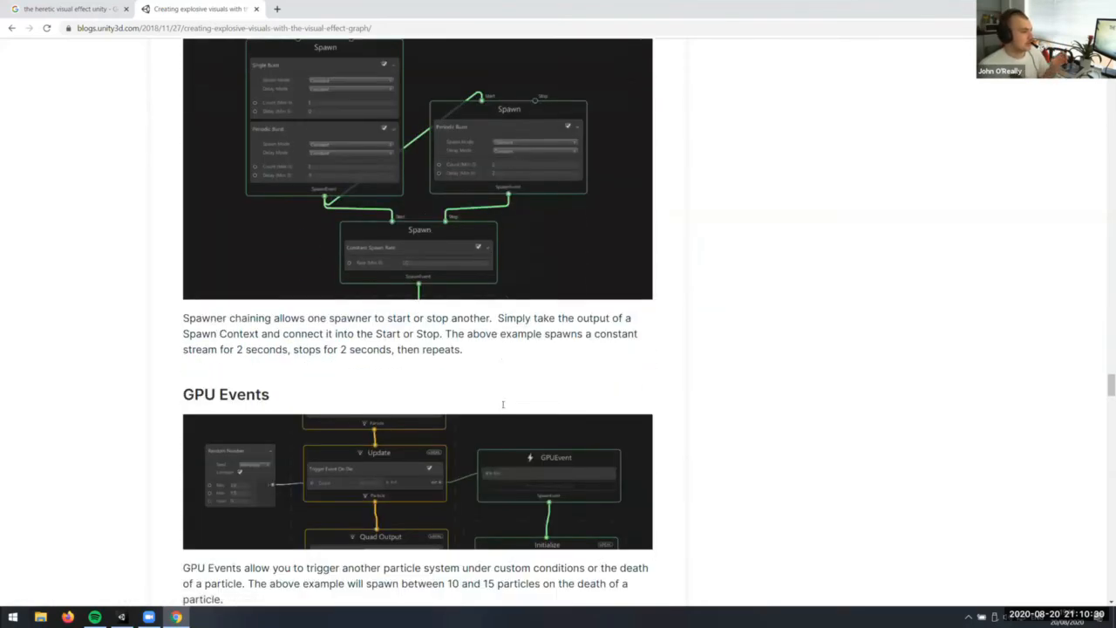
scroll(514, 323, up, 2)
scroll(527, 303, down, 1)
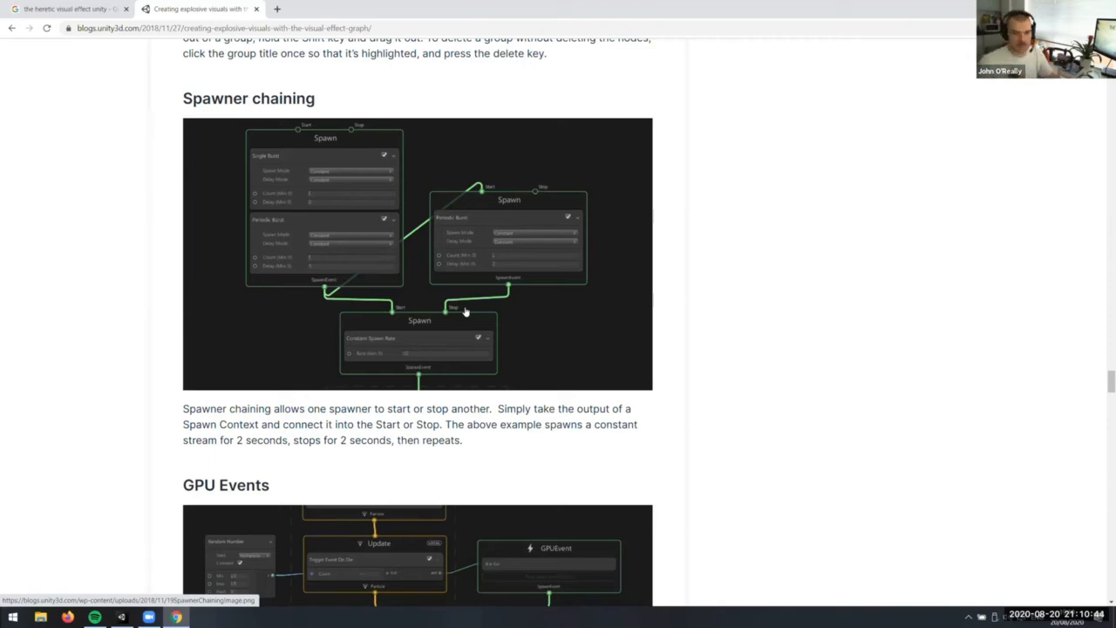
Read the GPU Events section of the blog post and continue to the Timeline section
scroll(525, 324, down, 6)
scroll(668, 340, up, 2)
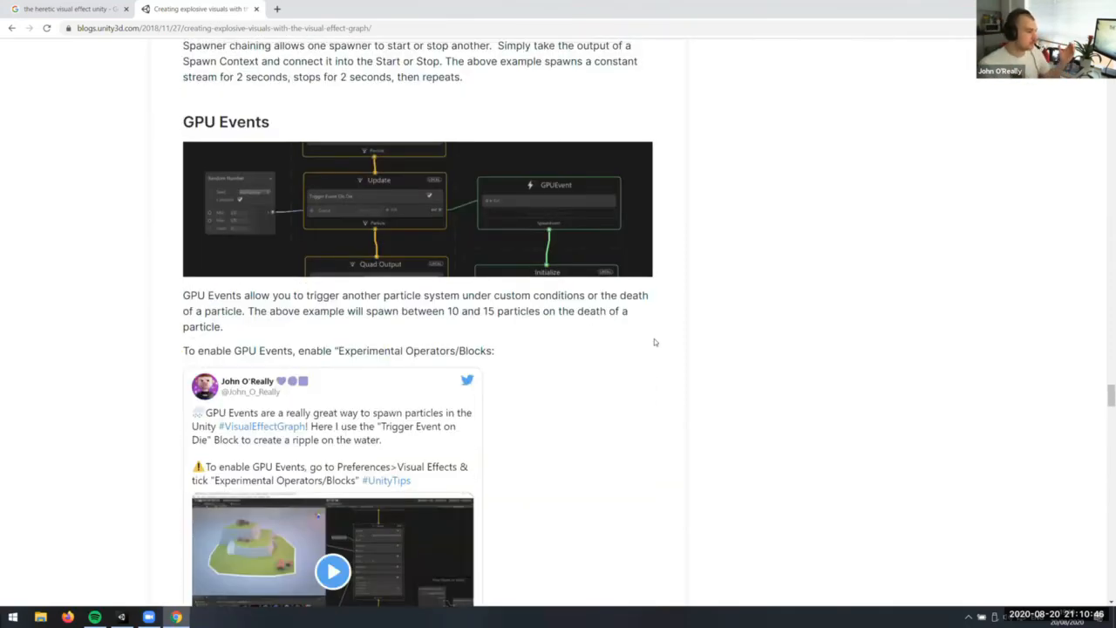
scroll(654, 338, down, 4)
scroll(755, 332, down, 3)
scroll(758, 341, up, 1)
scroll(758, 341, down, 1)
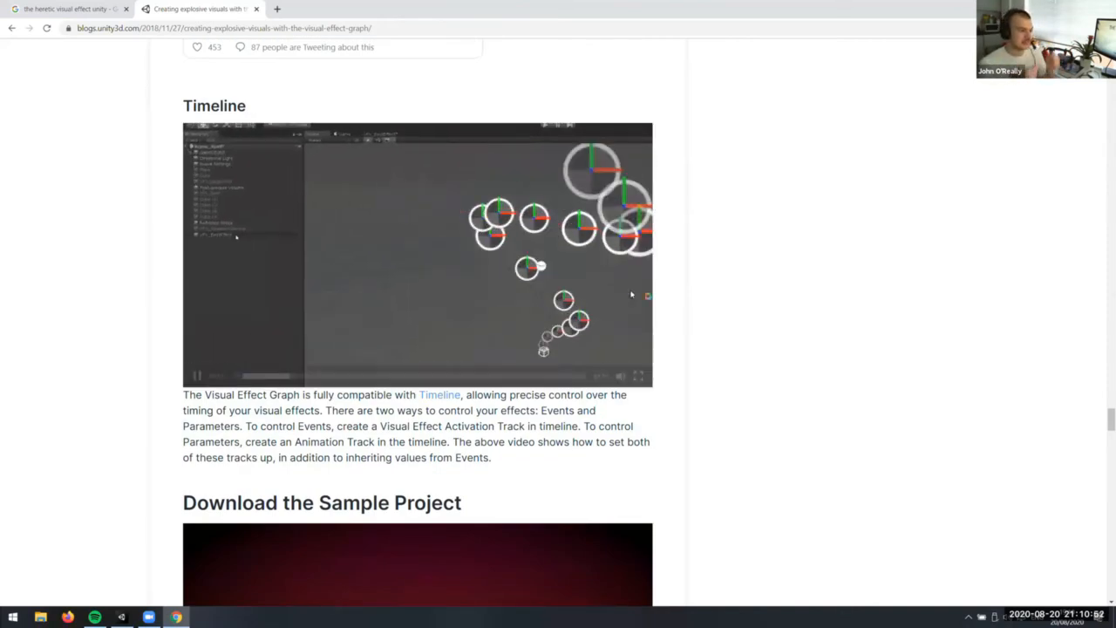
Skip through the Timeline section's video to view the event setup and the activation track
click(283, 376)
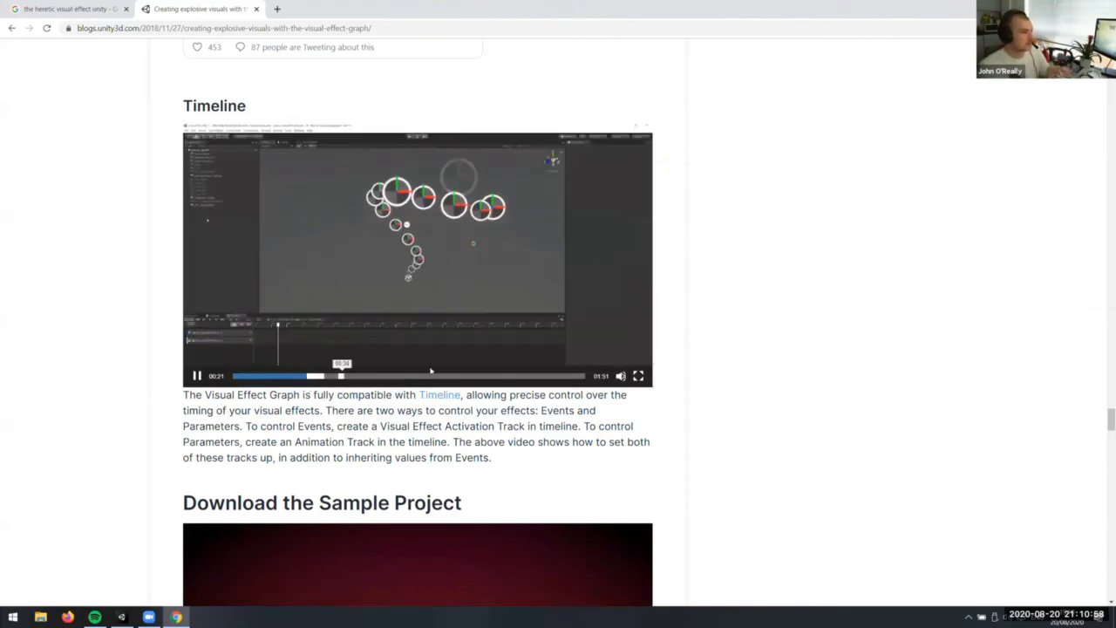
click(341, 376)
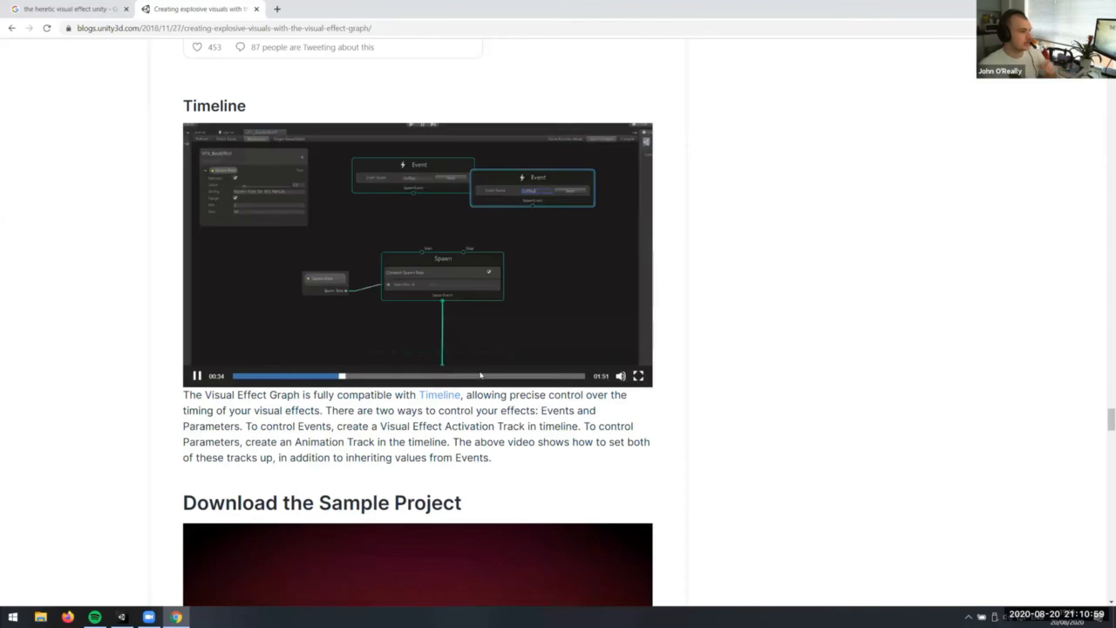
click(423, 376)
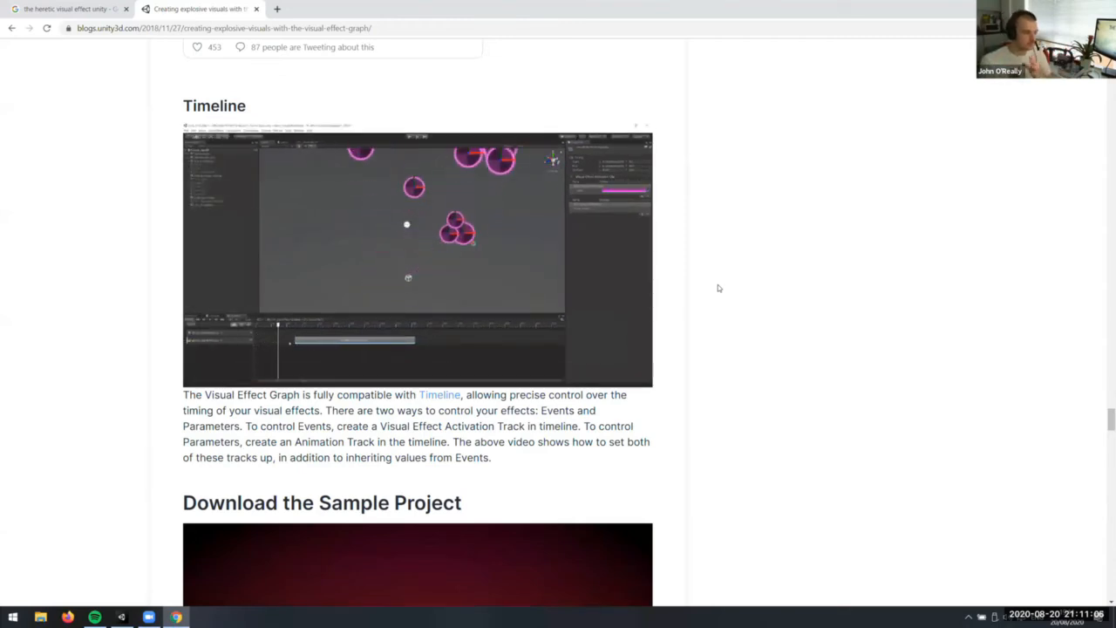
Skim the blog post to its closing links, and return through Tips and tricks to the Spawner chaining section
scroll(718, 287, down, 8)
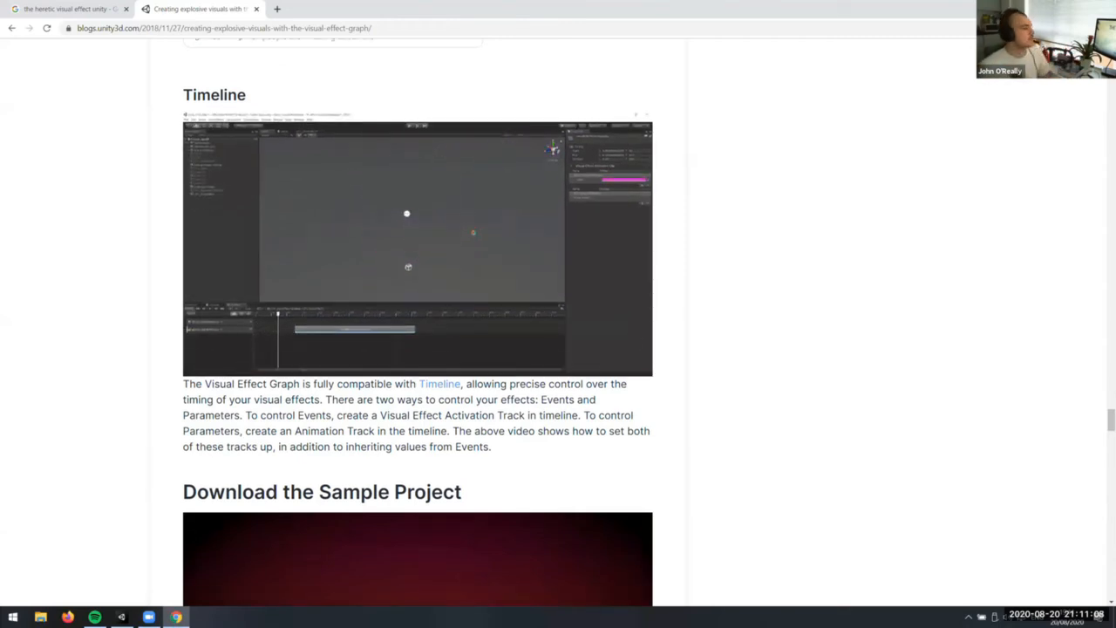
scroll(942, 451, up, 5)
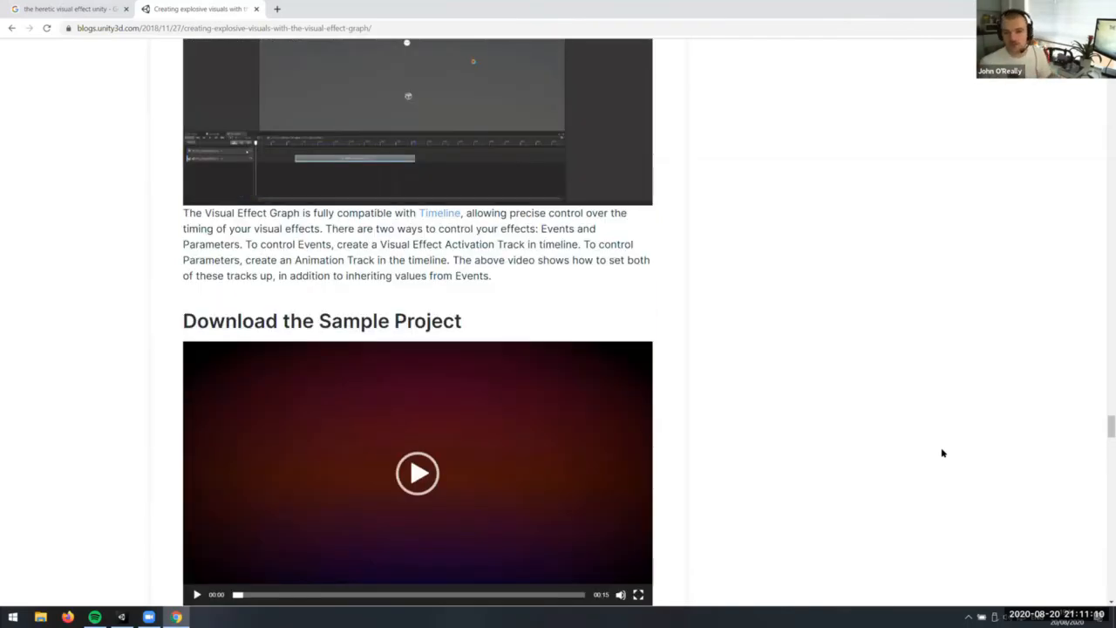
scroll(942, 452, down, 15)
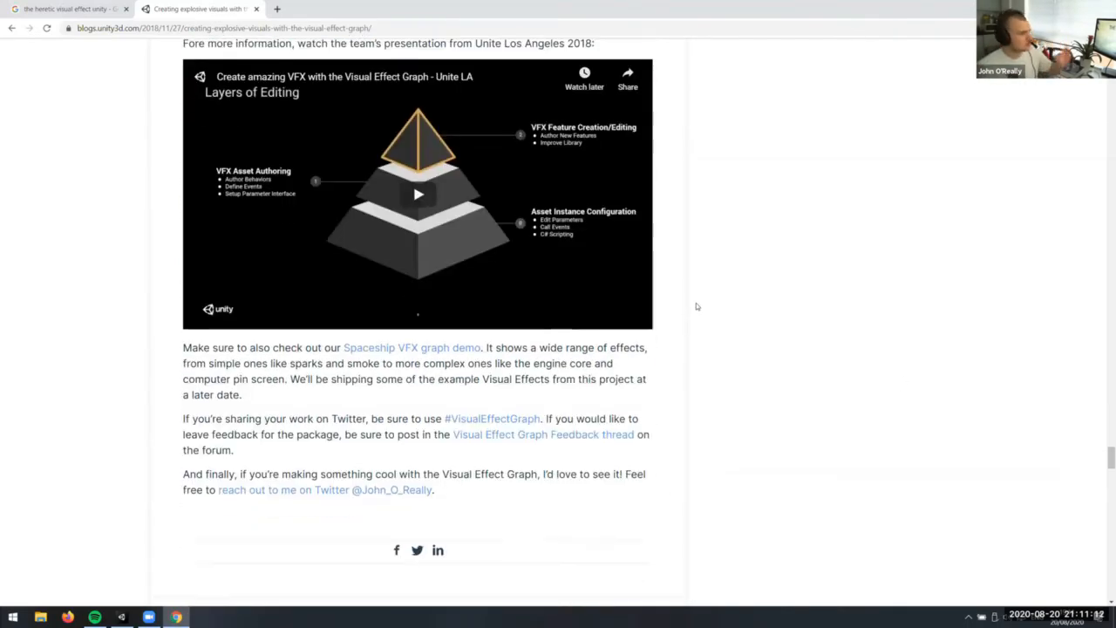
scroll(775, 485, up, 20)
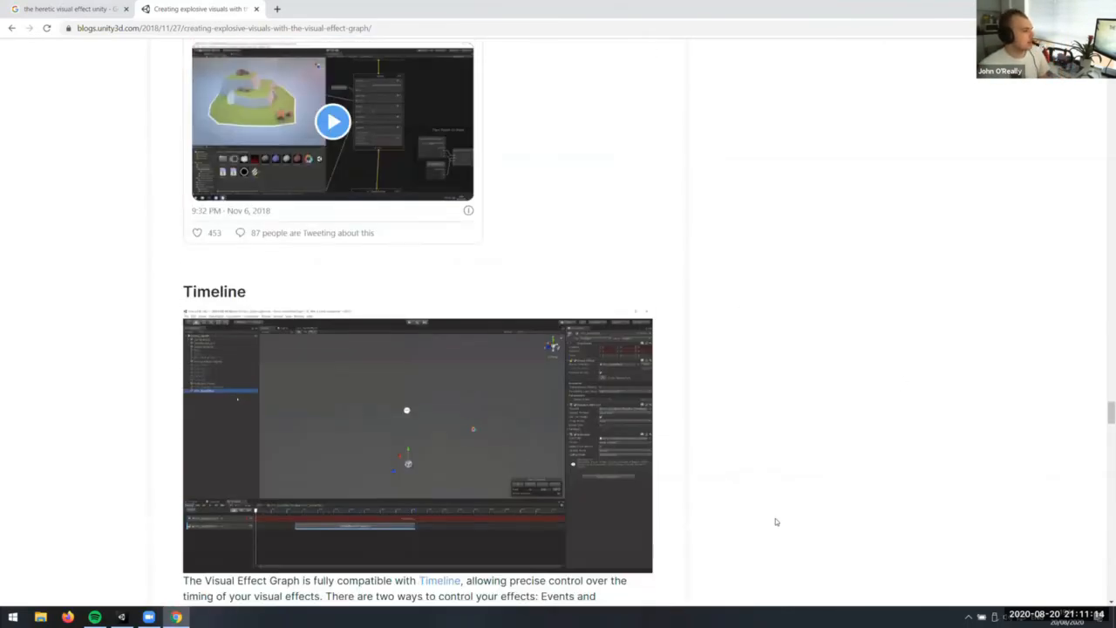
scroll(799, 528, up, 12)
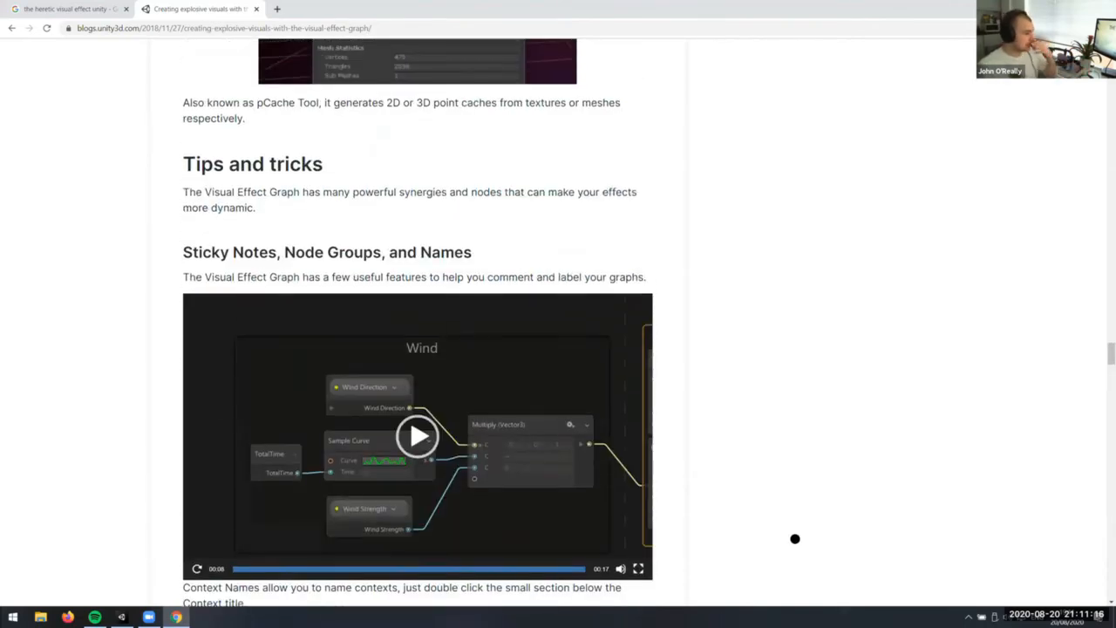
scroll(761, 386, up, 4)
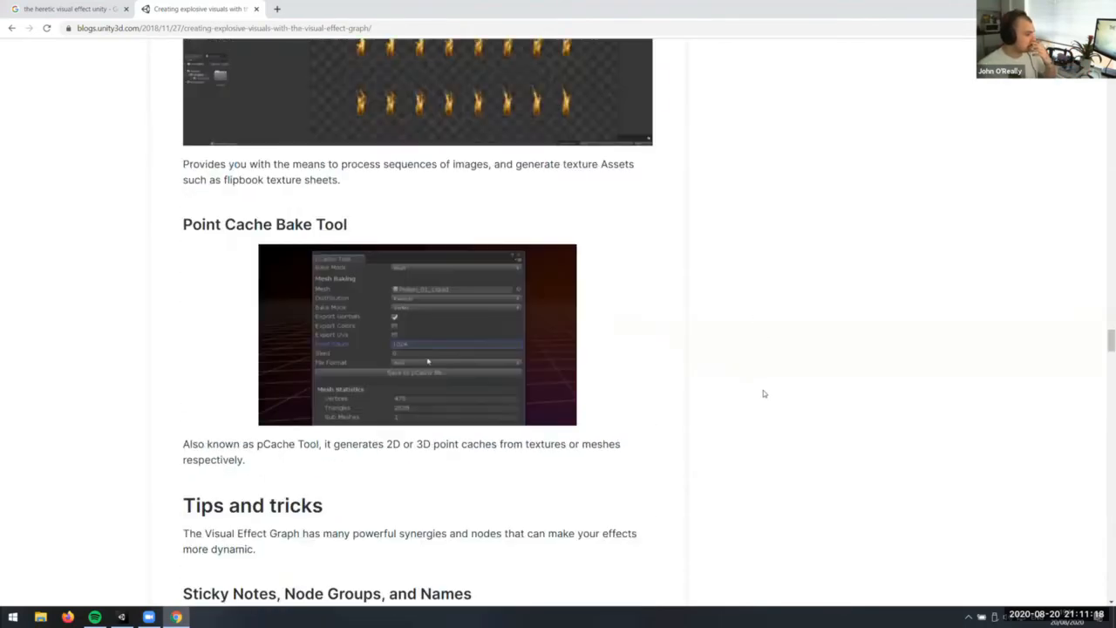
scroll(764, 390, down, 8)
scroll(763, 389, down, 3)
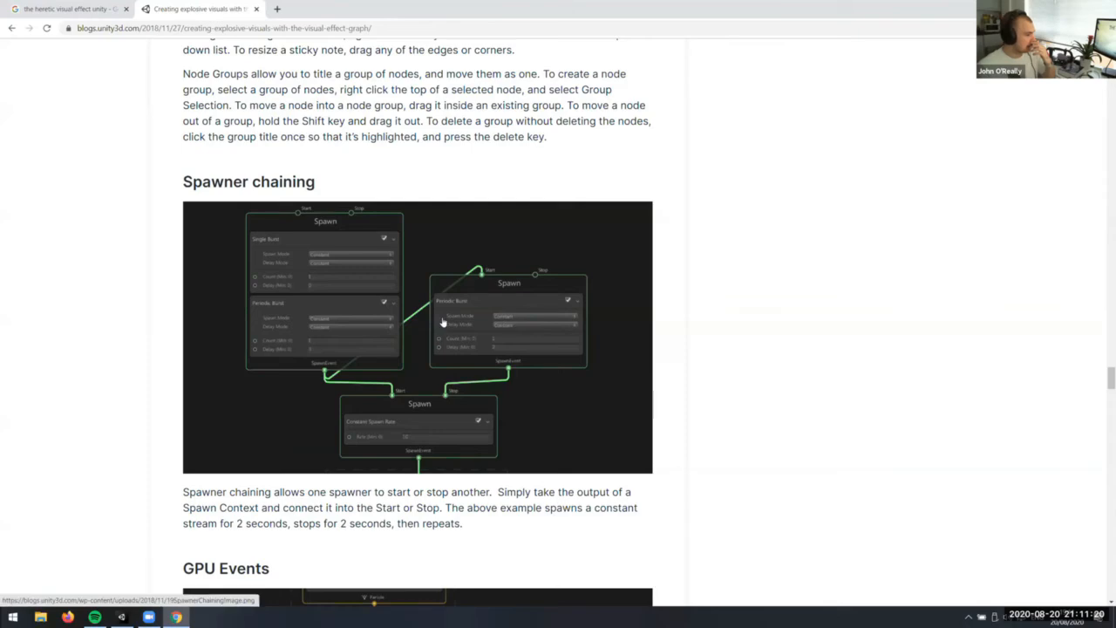
scroll(763, 390, down, 2)
scroll(671, 297, up, 3)
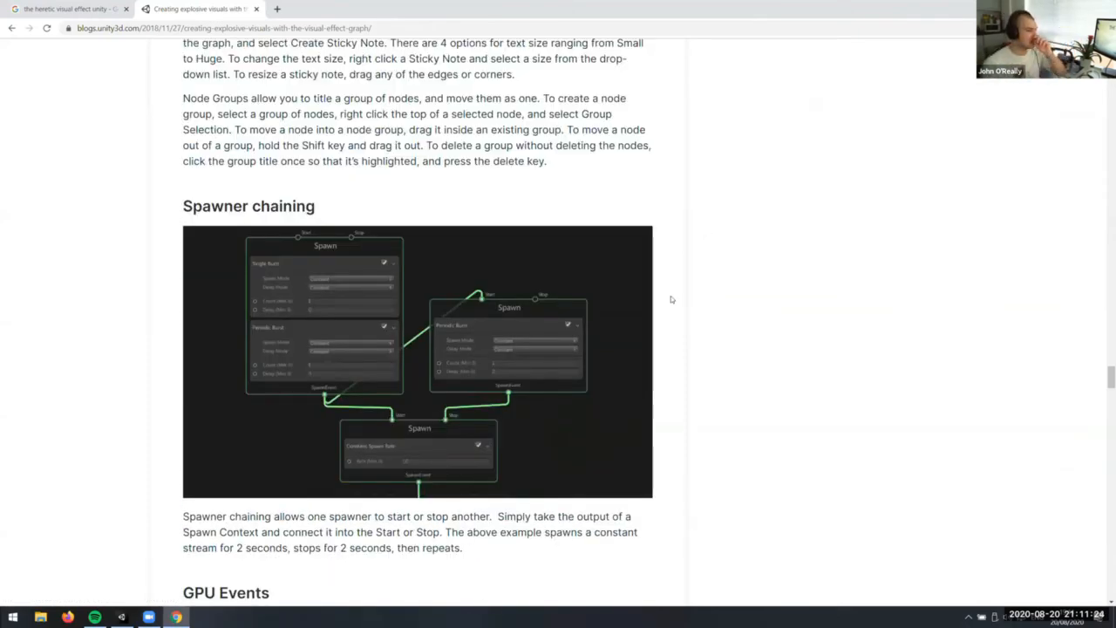
Search the web in a new tab for the author's Twitter post on spawner chaining
click(276, 9)
text(tw)
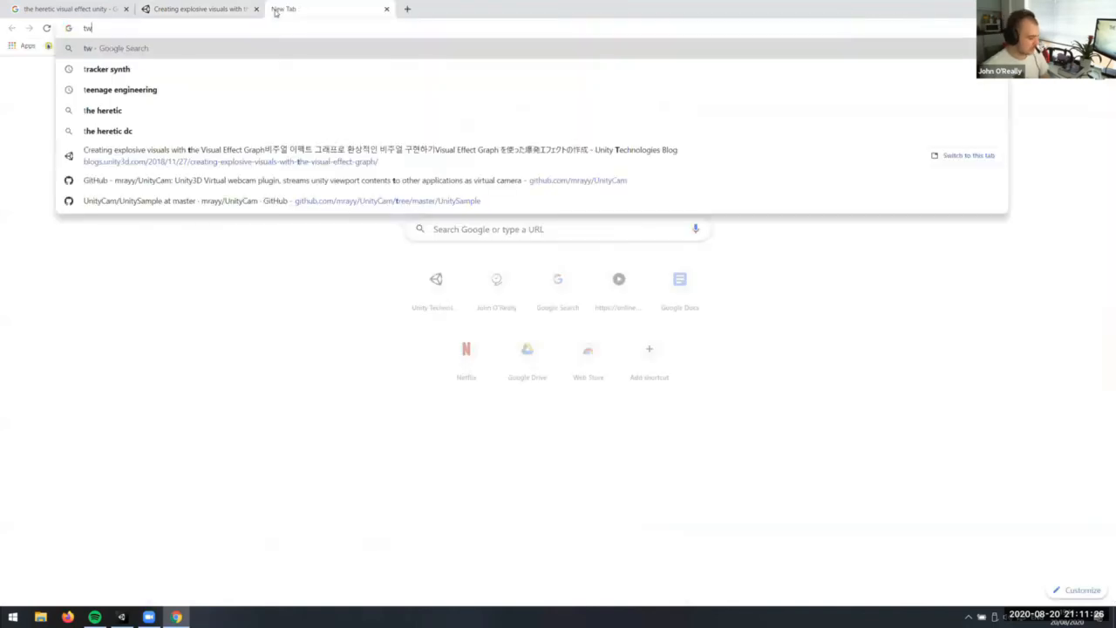
text(ittter john)
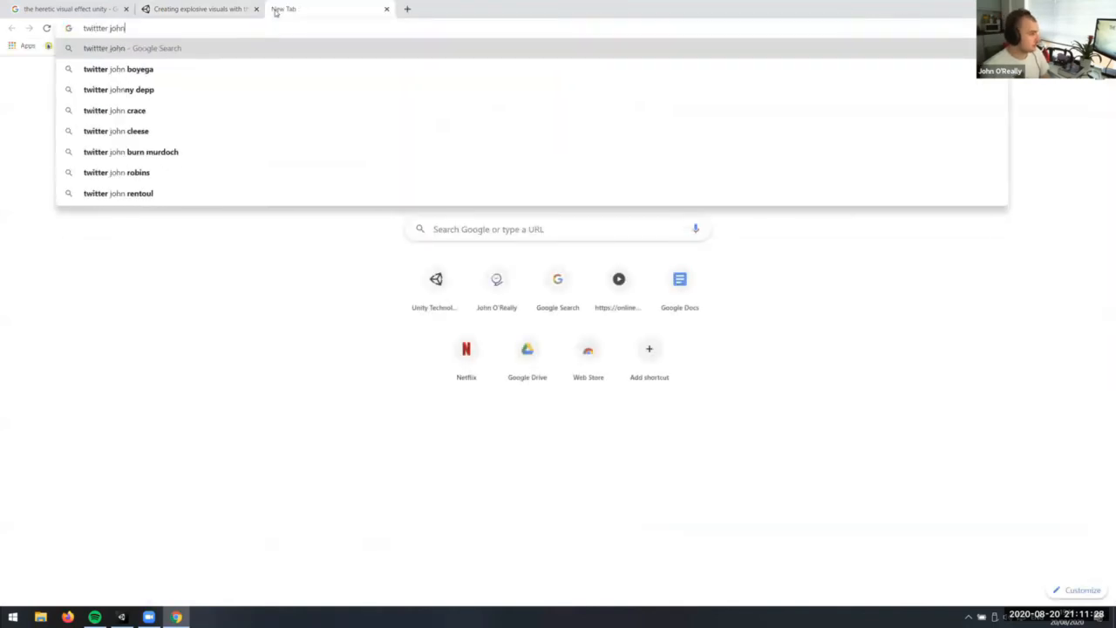
text(_O_really sp)
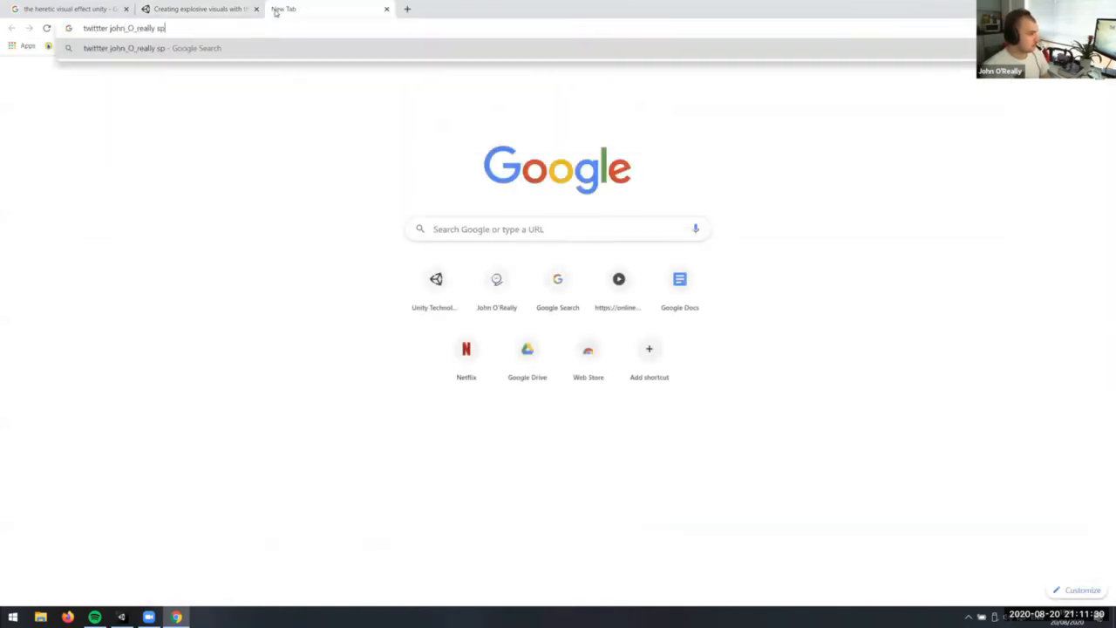
text(awner chaining)
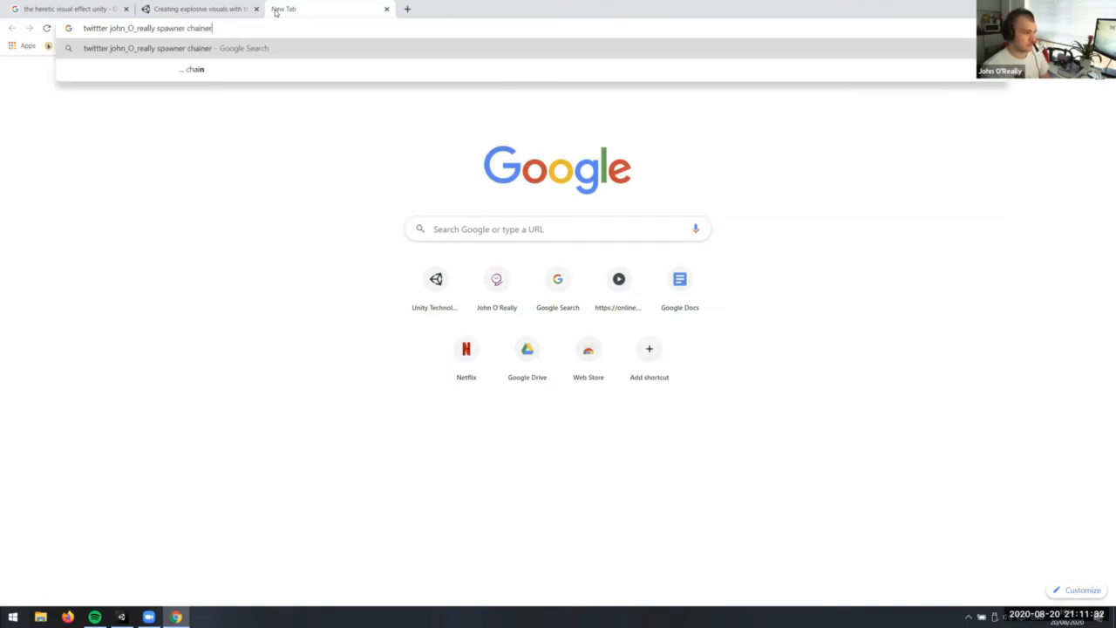
key(Return)
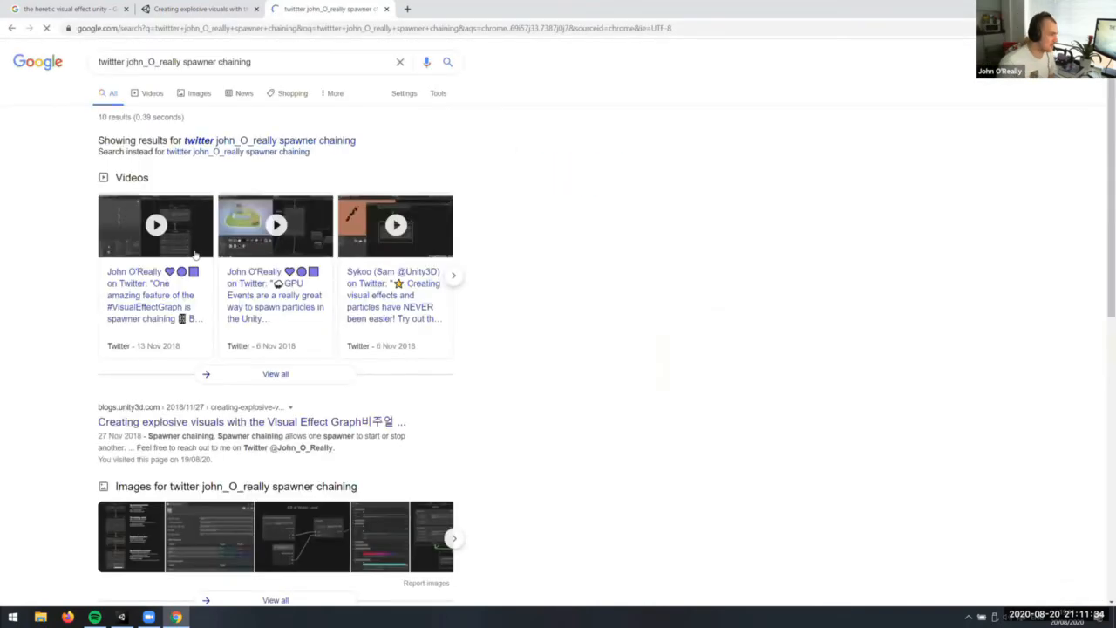
Open the tweet about spawner chaining, watch its video in full screen and exit full screen
click(170, 306)
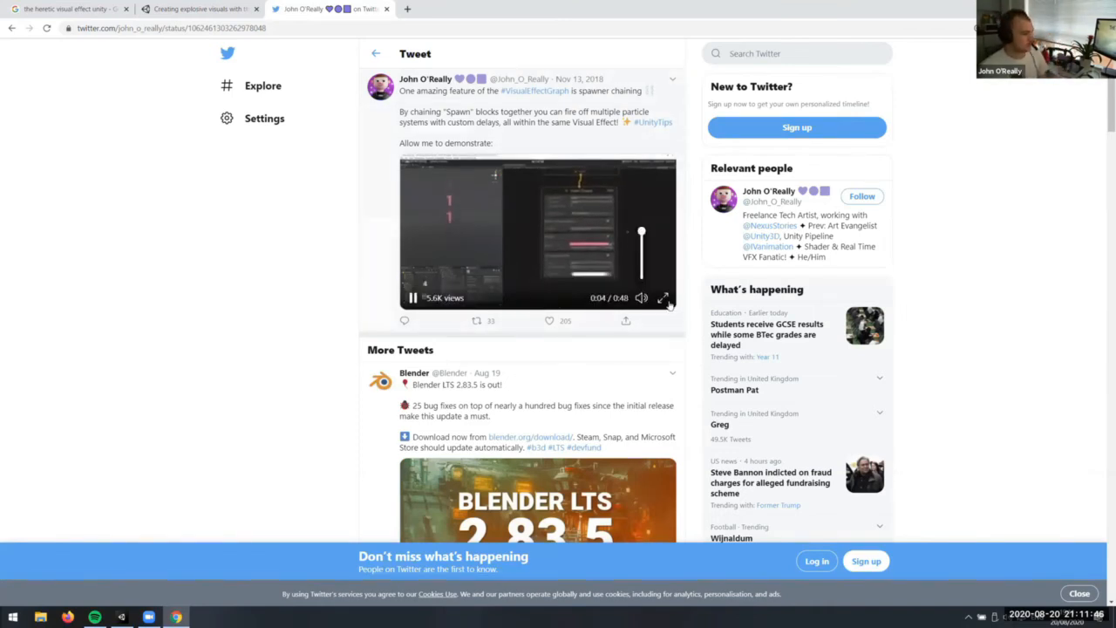
click(664, 298)
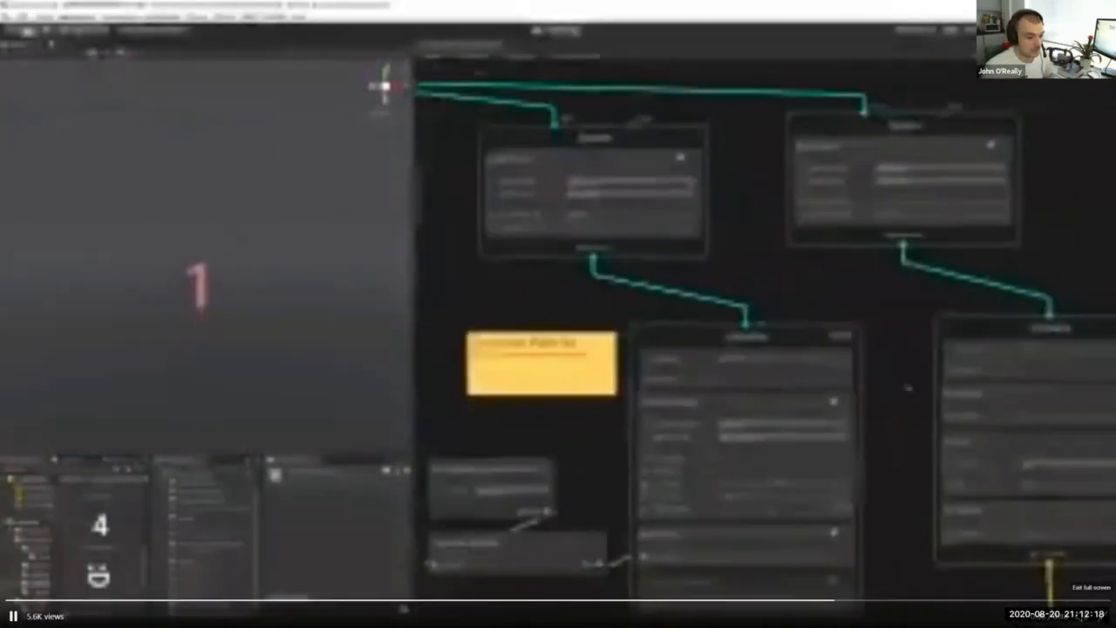
click(1104, 614)
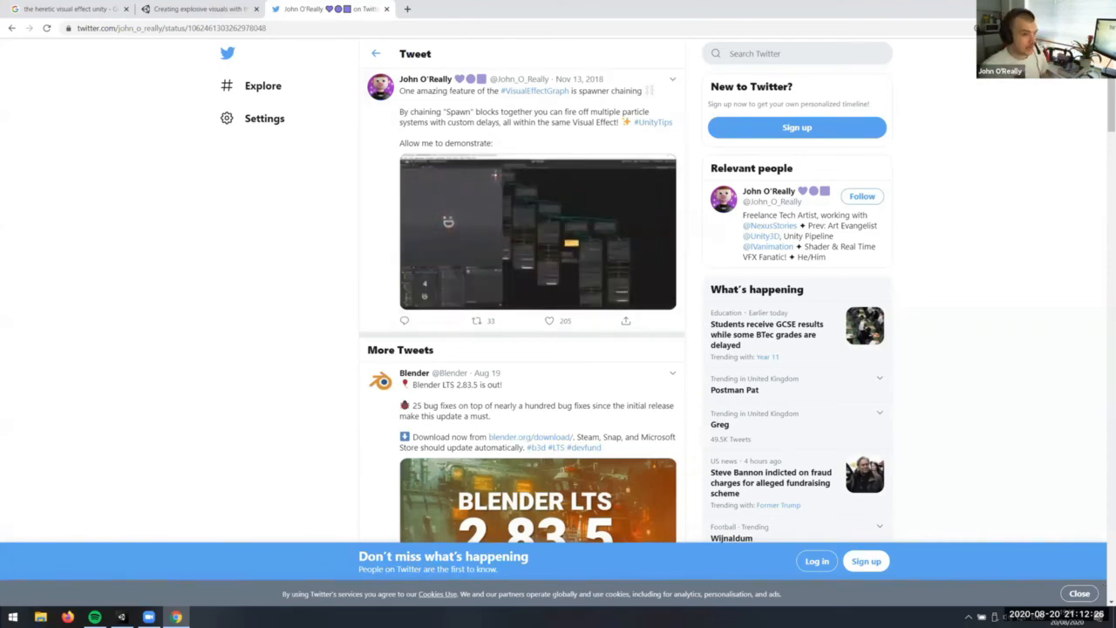
Switch back to Unity, open the node creation list in the ARRadar graph and browse the Property category
key(alt+Tab)
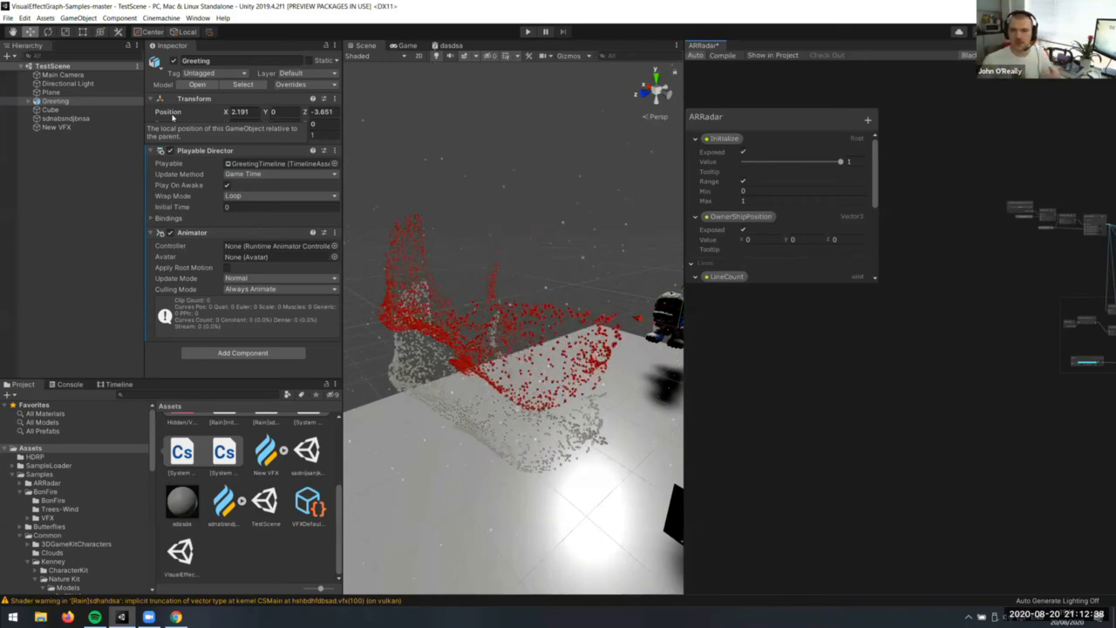
scroll(903, 342, up, 5)
right_click(899, 341)
click(907, 348)
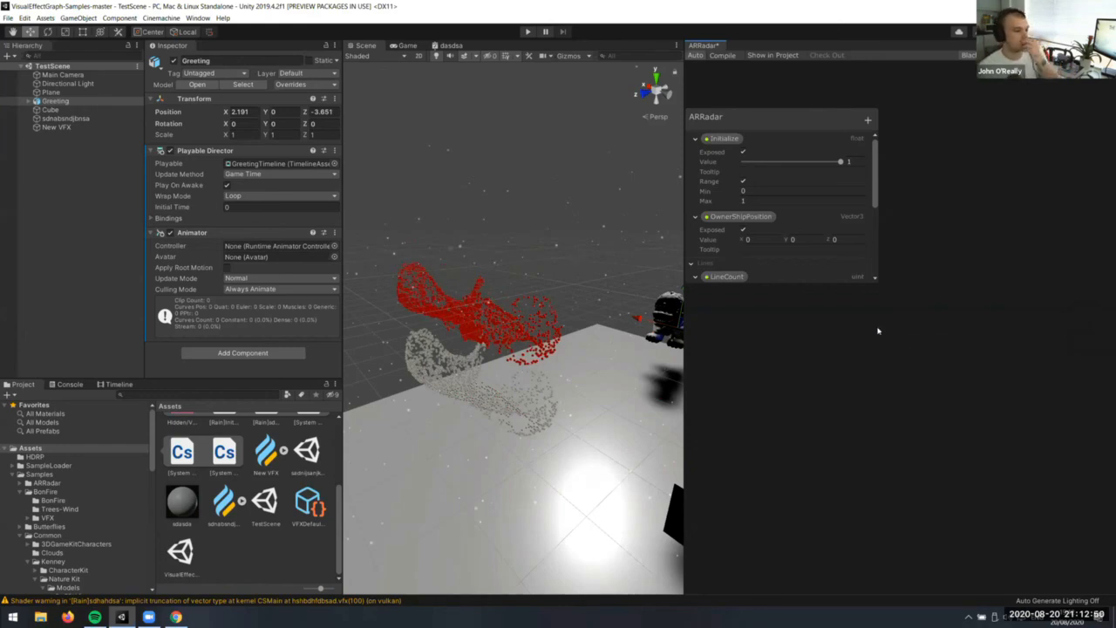
right_click(878, 331)
click(883, 335)
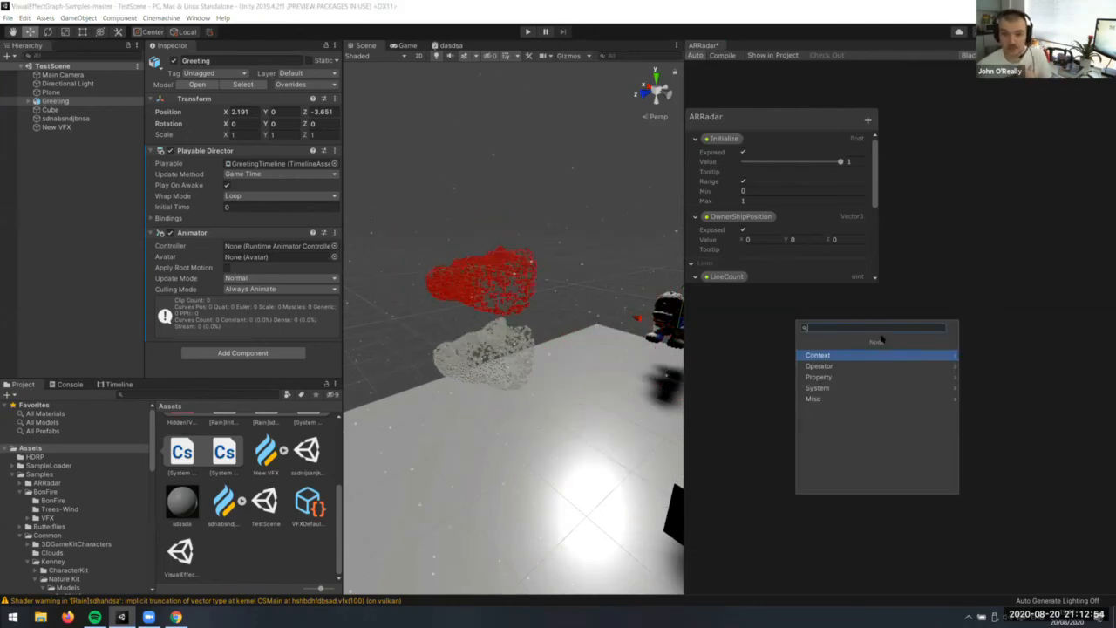
key(Down)
key(Down)
key(Right)
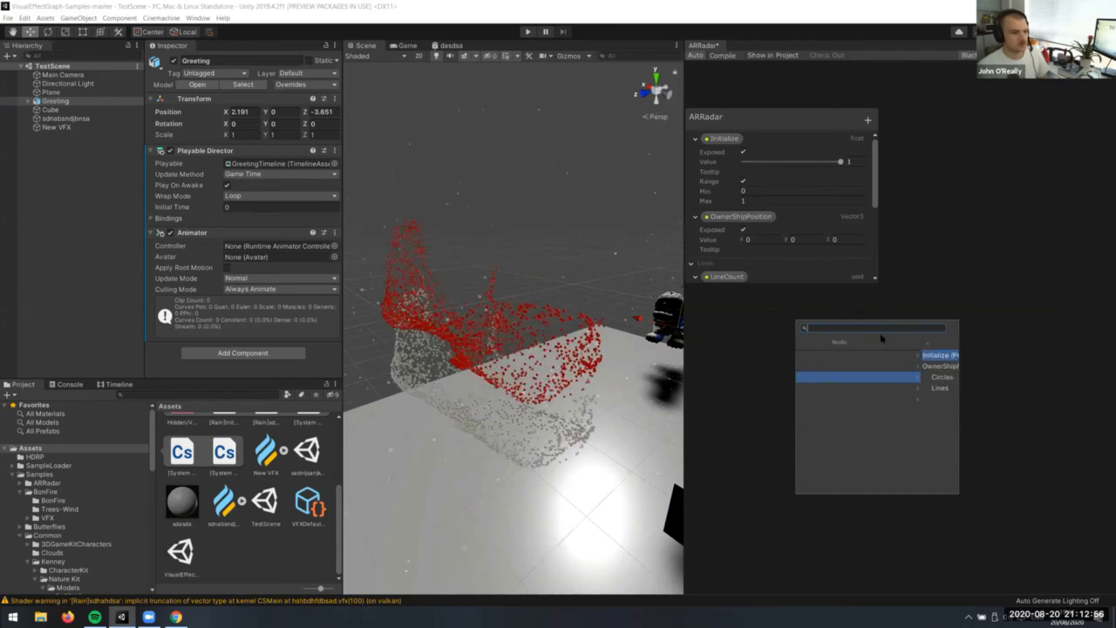
key(Down)
key(Left)
key(Up)
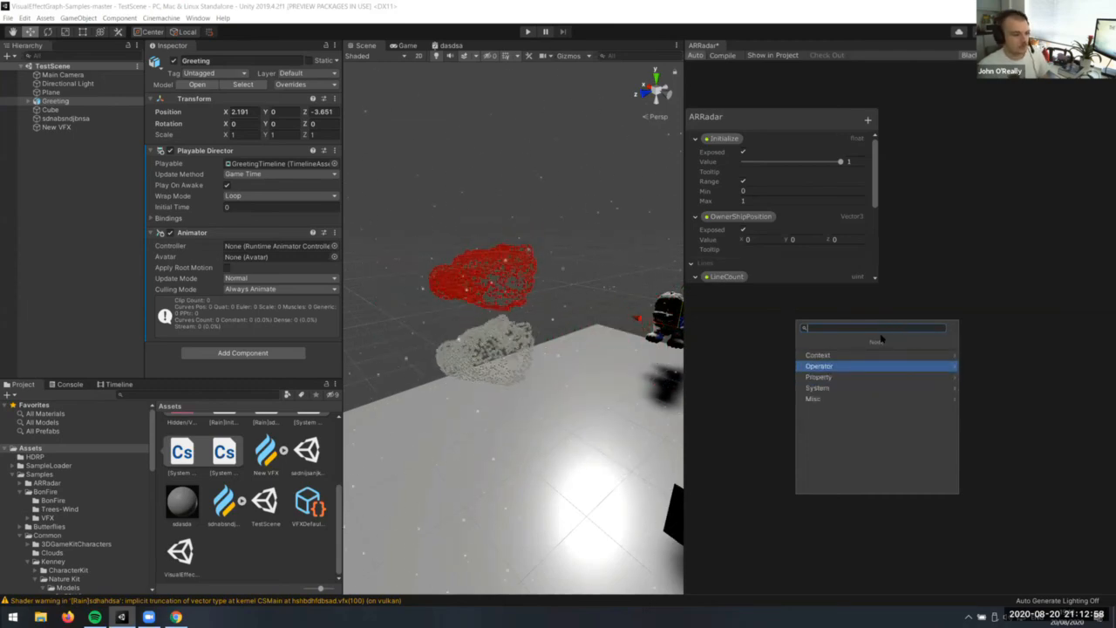
key(Down)
key(Down)
key(Right)
key(Left)
key(Up)
key(Up)
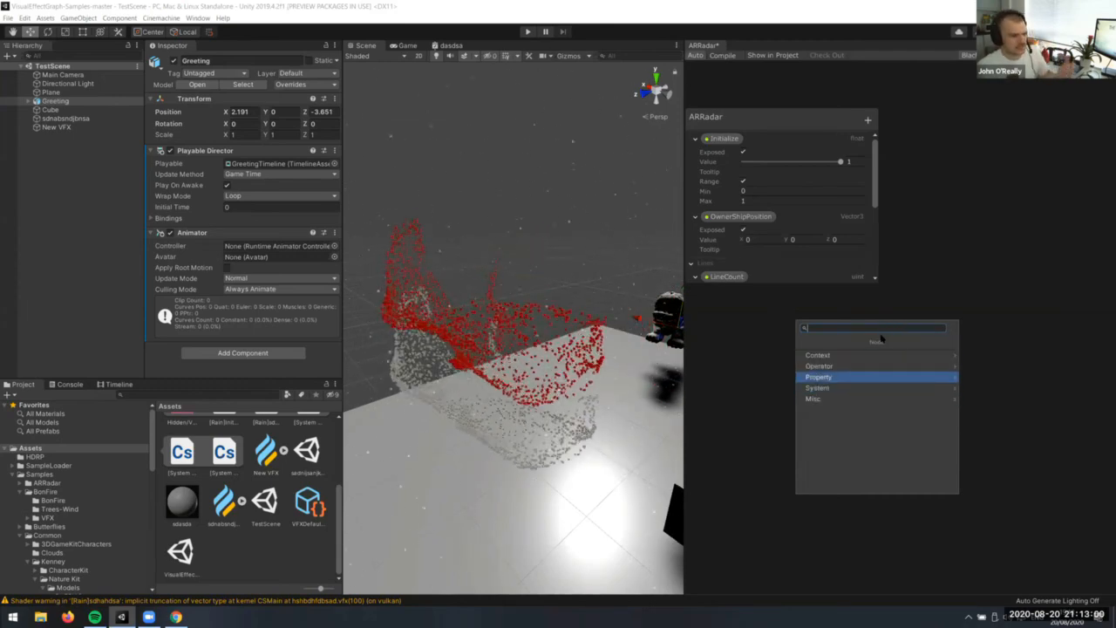
Browse the Context category of the node list through the output contexts to Output Particle Lit Sphere
key(Up)
key(Up)
key(Right)
key(Down)
key(Down)
key(Down)
key(Down)
key(Down)
key(Down)
key(Down)
key(Down)
key(Down)
key(Down)
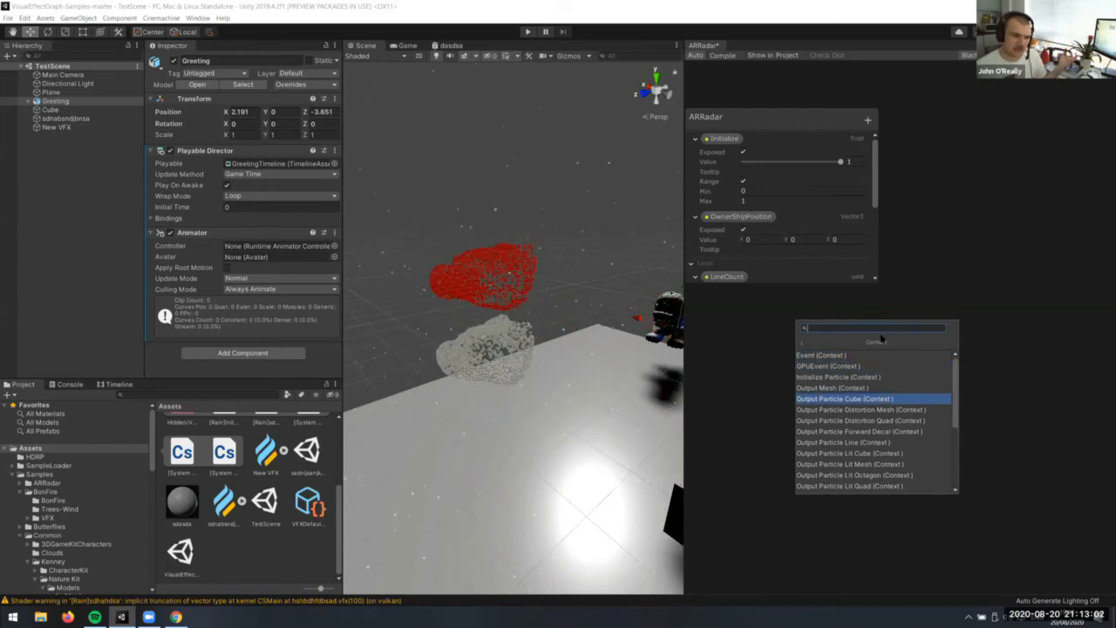
key(Down)
key(Down)
key(Down)
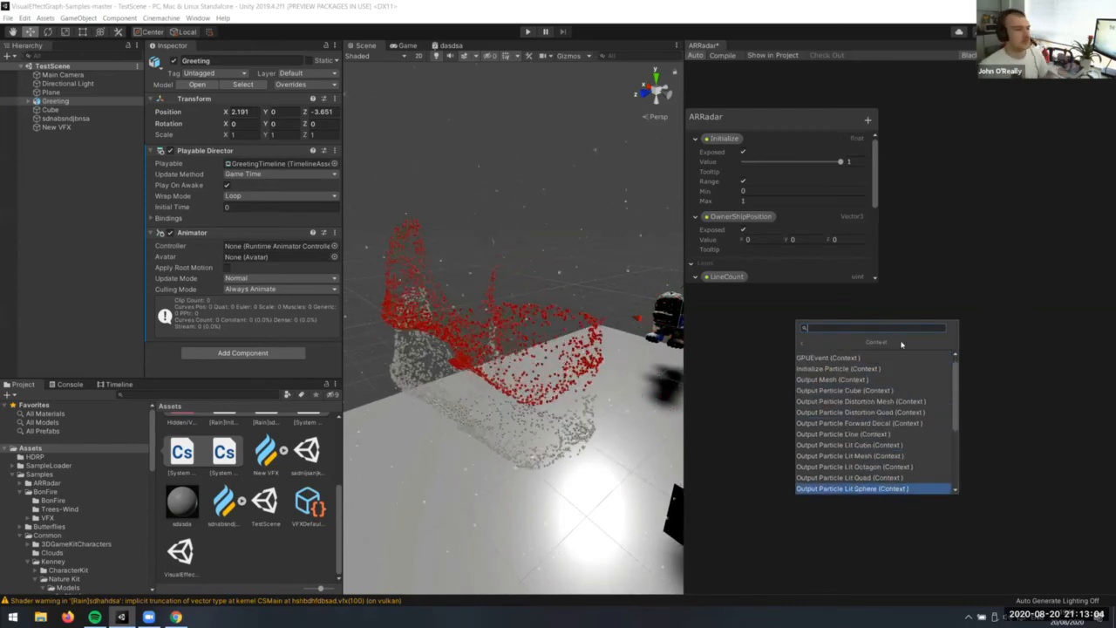
Add an inline Camera operator node to the ARRadar graph and move it into the empty space below the blackboard
right_click(978, 336)
click(984, 340)
text(cam)
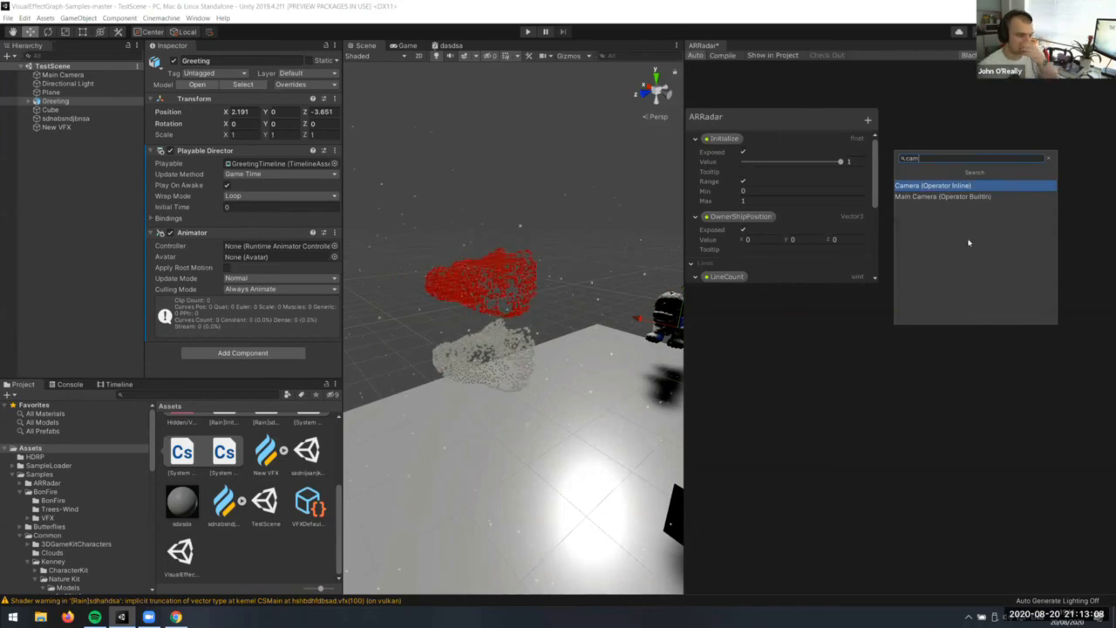
key(Return)
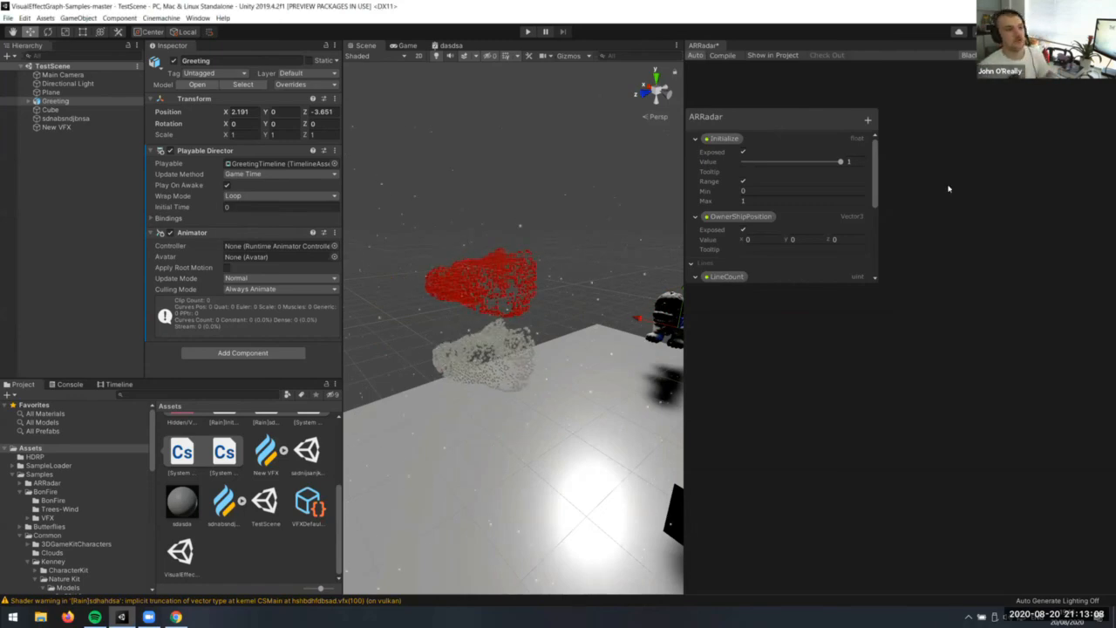
drag(1017, 350, 901, 374)
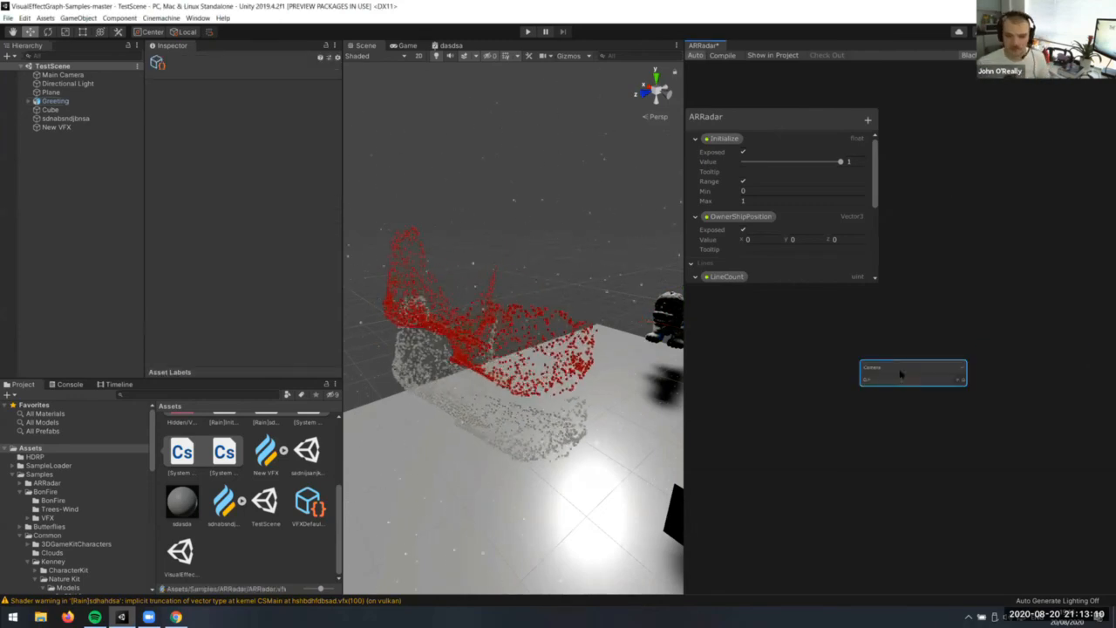